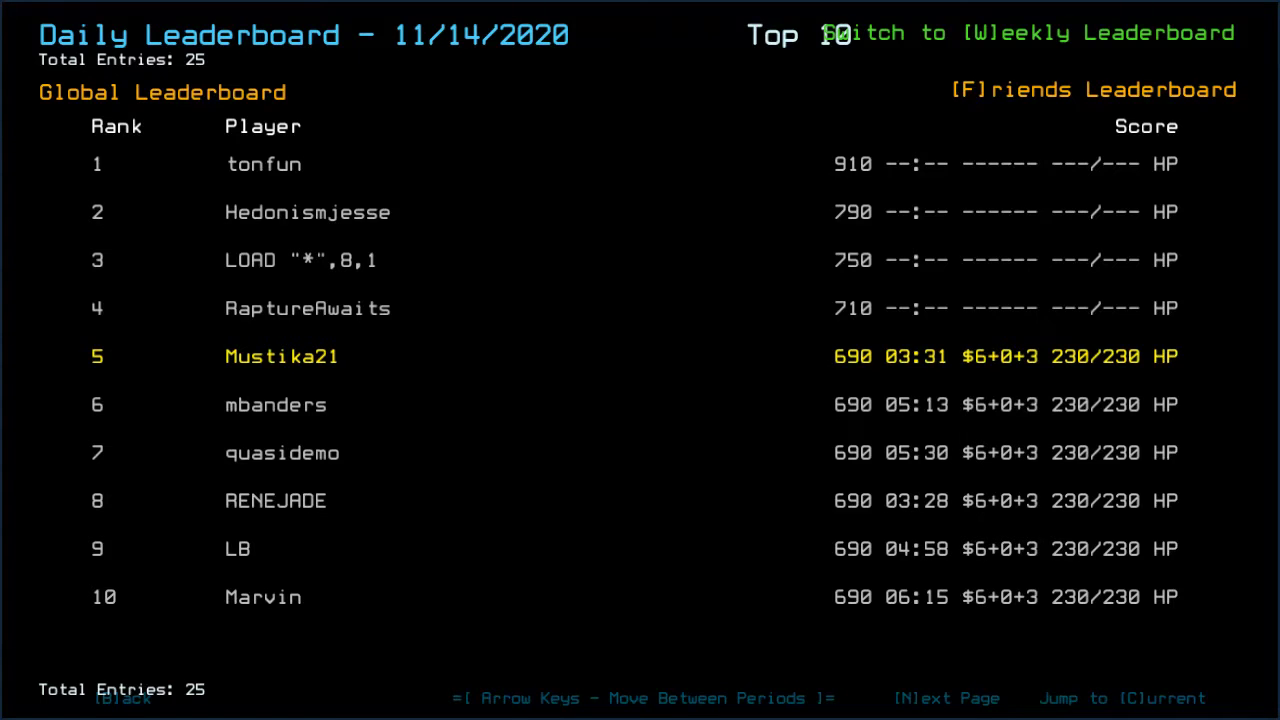
Review the 11/14/2020 Friends daily leaderboard, then go back to the Challenge Launcher
{"action": "key", "text": "f"}
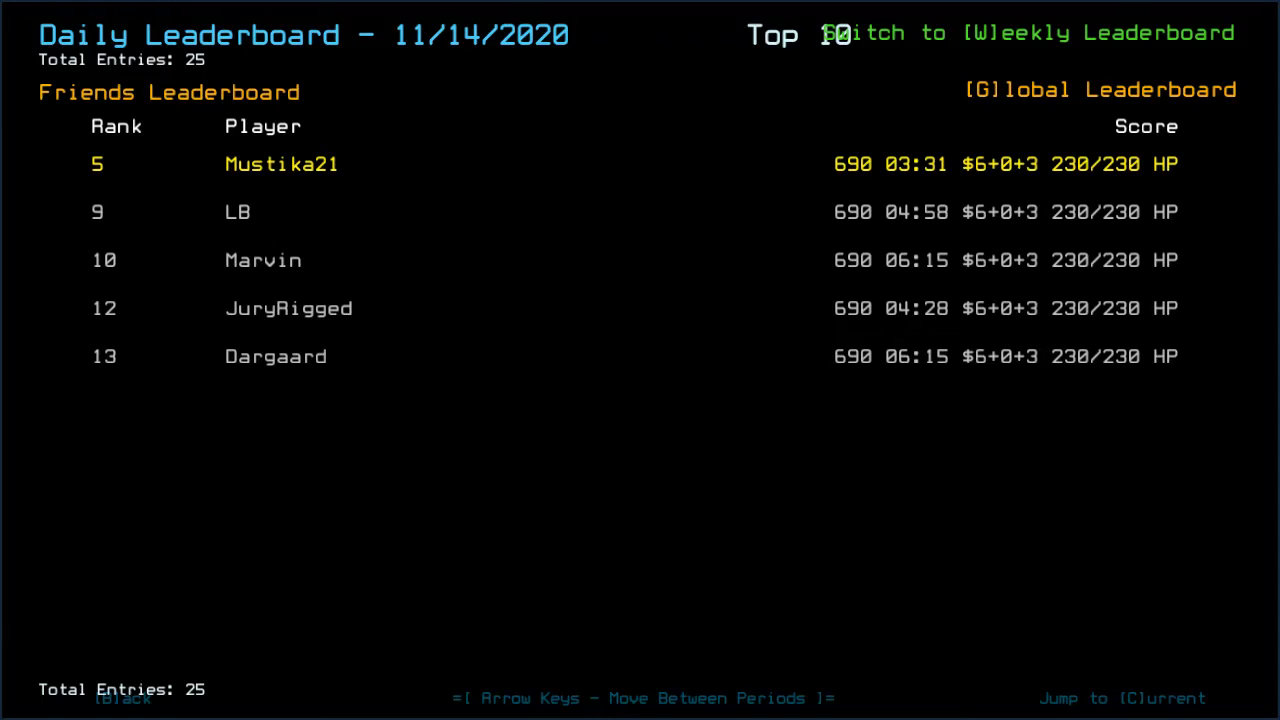
{"action": "key", "text": "b"}
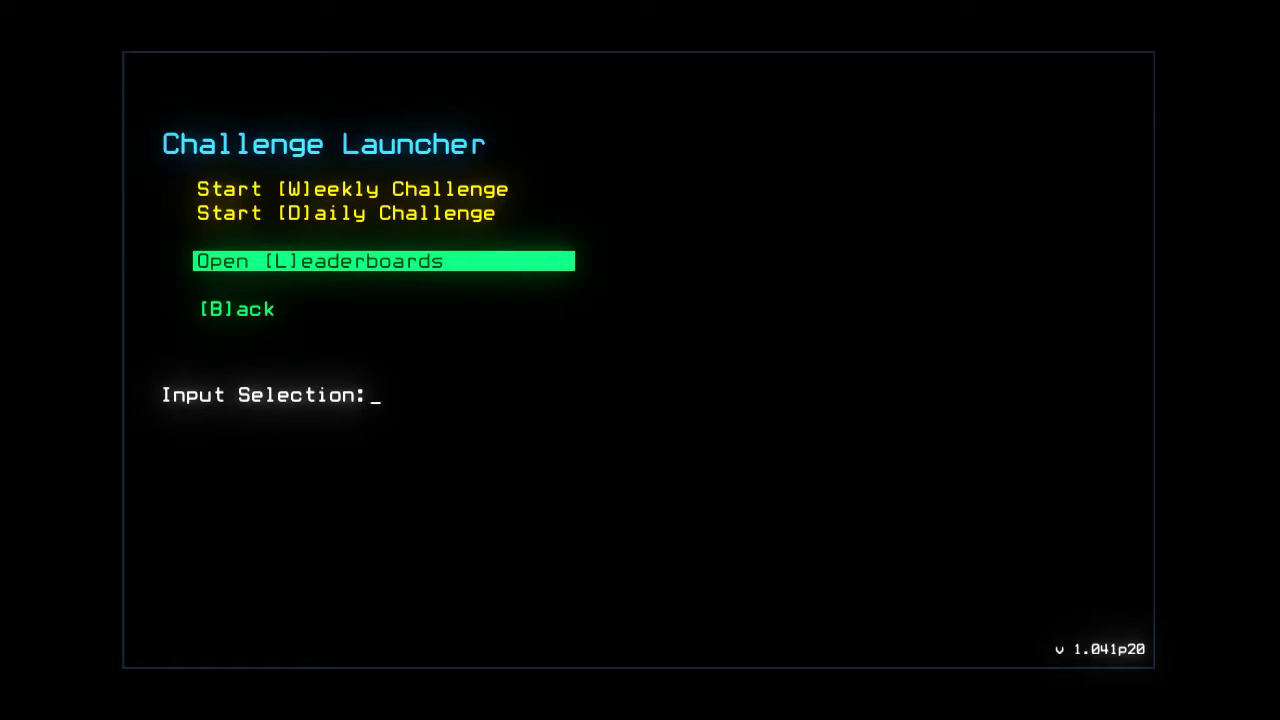
Start the Daily Challenge and lower the Far View, Quality and Clutter graphics settings
{"action": "key", "text": "d"}
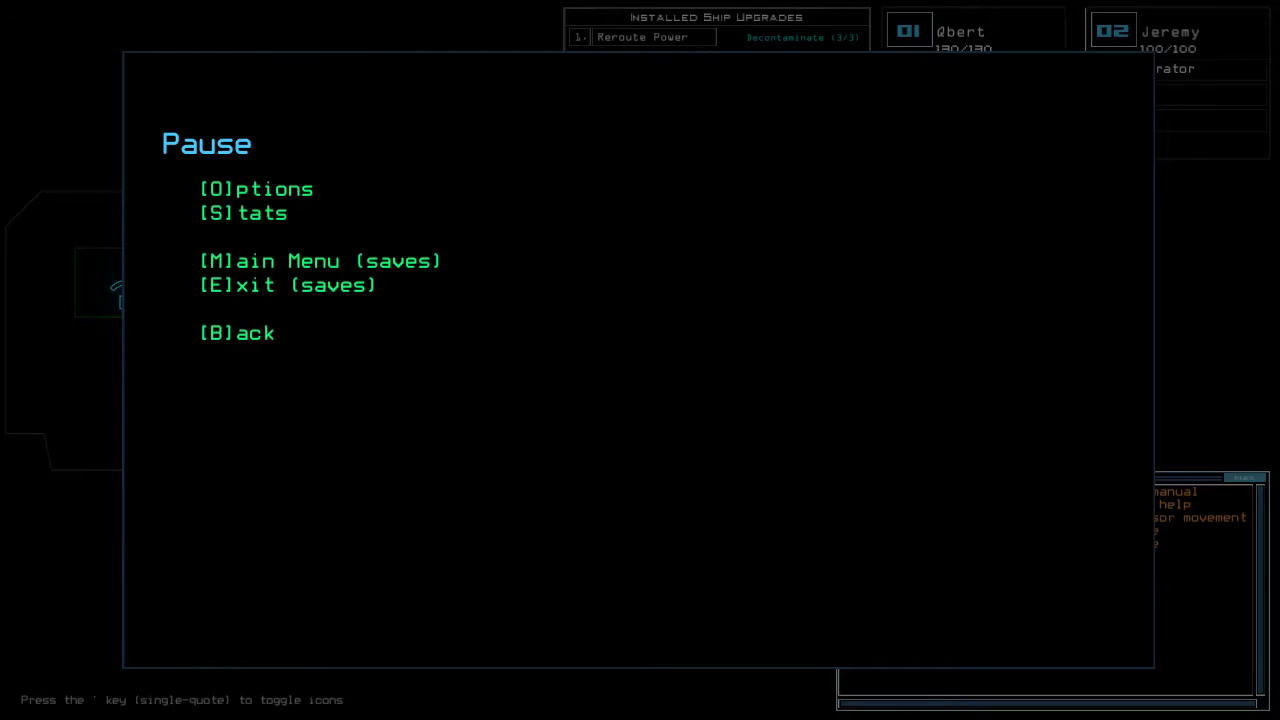
{"action": "key", "text": "o"}
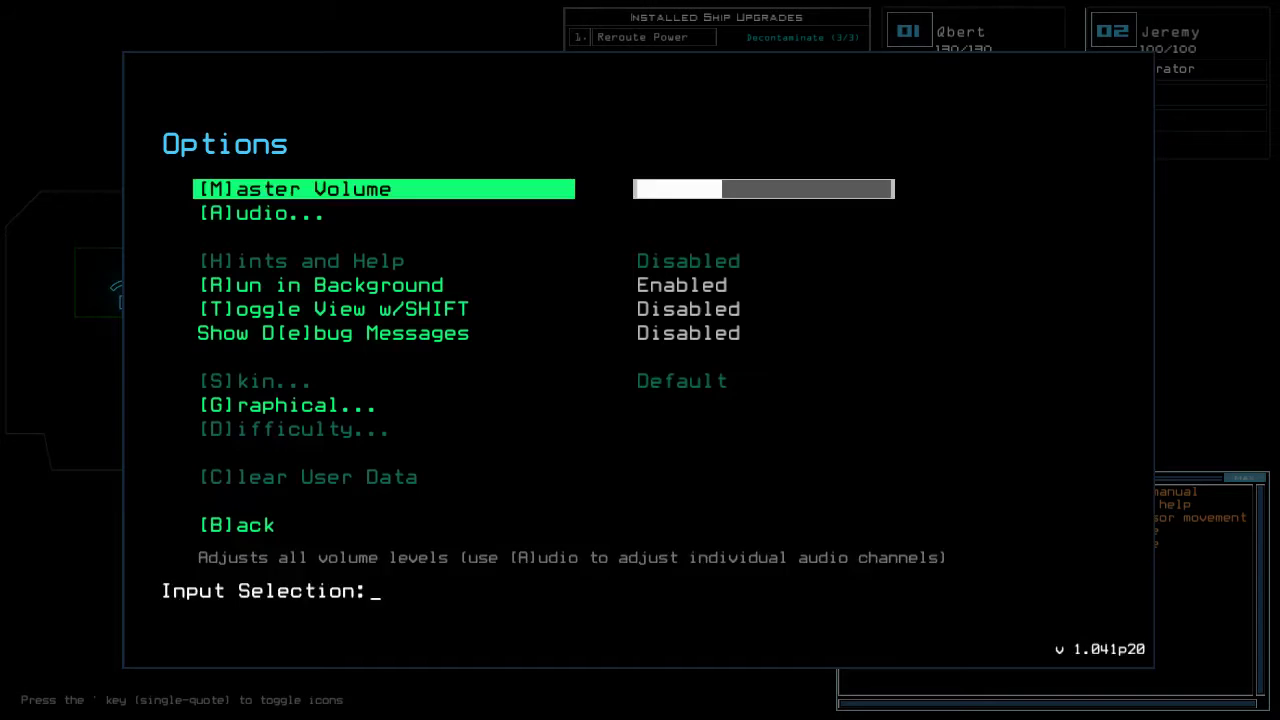
{"action": "key", "text": "g"}
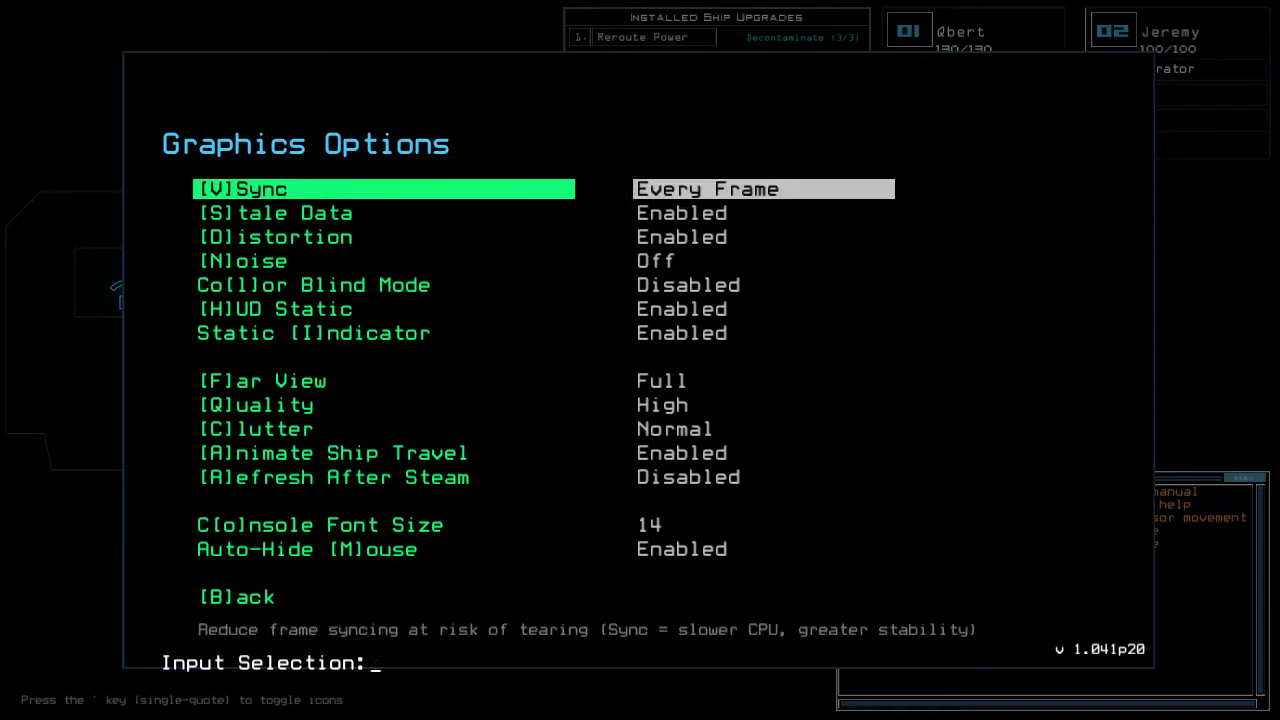
{"action": "key", "text": "f"}
{"action": "key", "text": "q"}
{"action": "key", "text": "c"}
Back out of the options menus and resume play on the ship map
{"action": "key", "text": "b"}
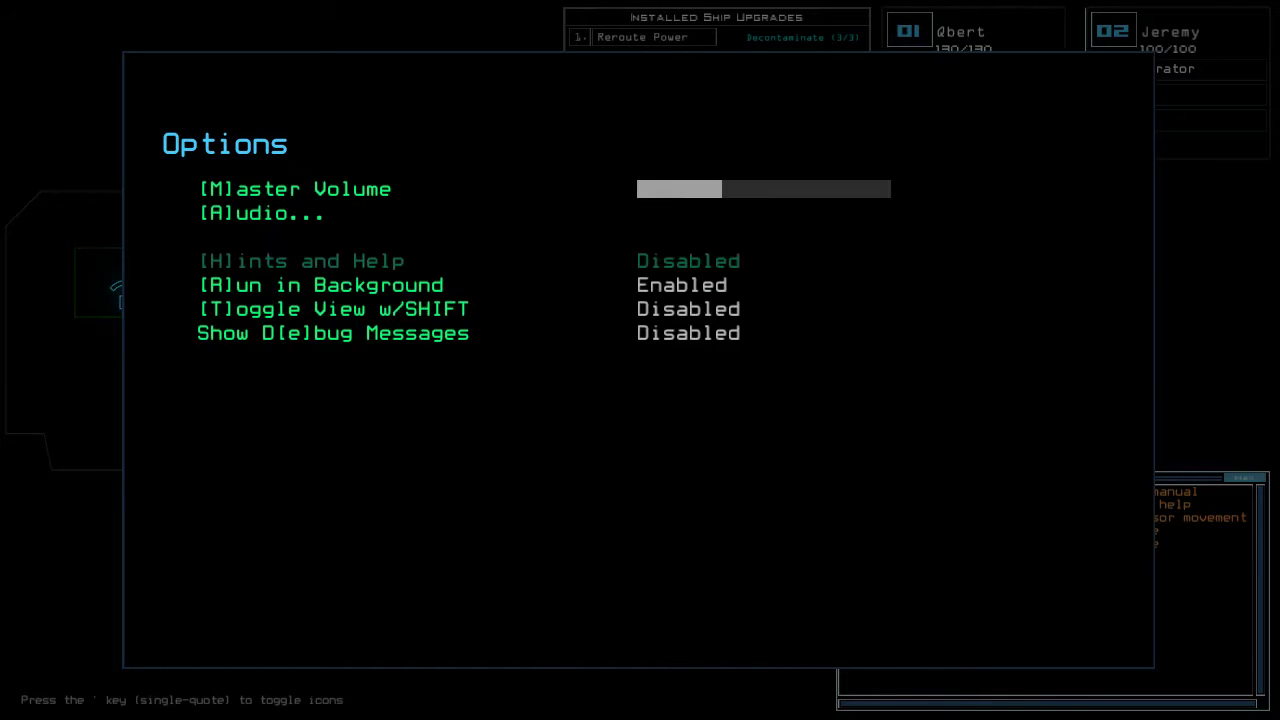
{"action": "key", "text": "b"}
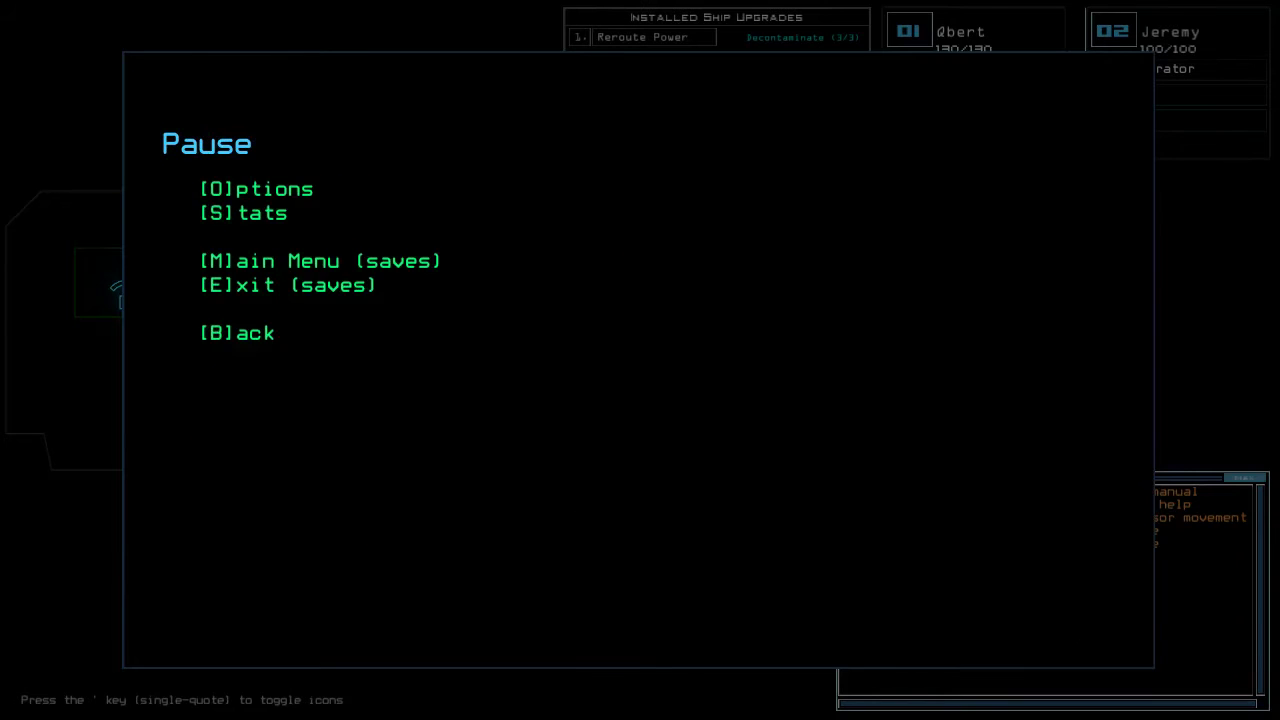
{"action": "key", "text": "b"}
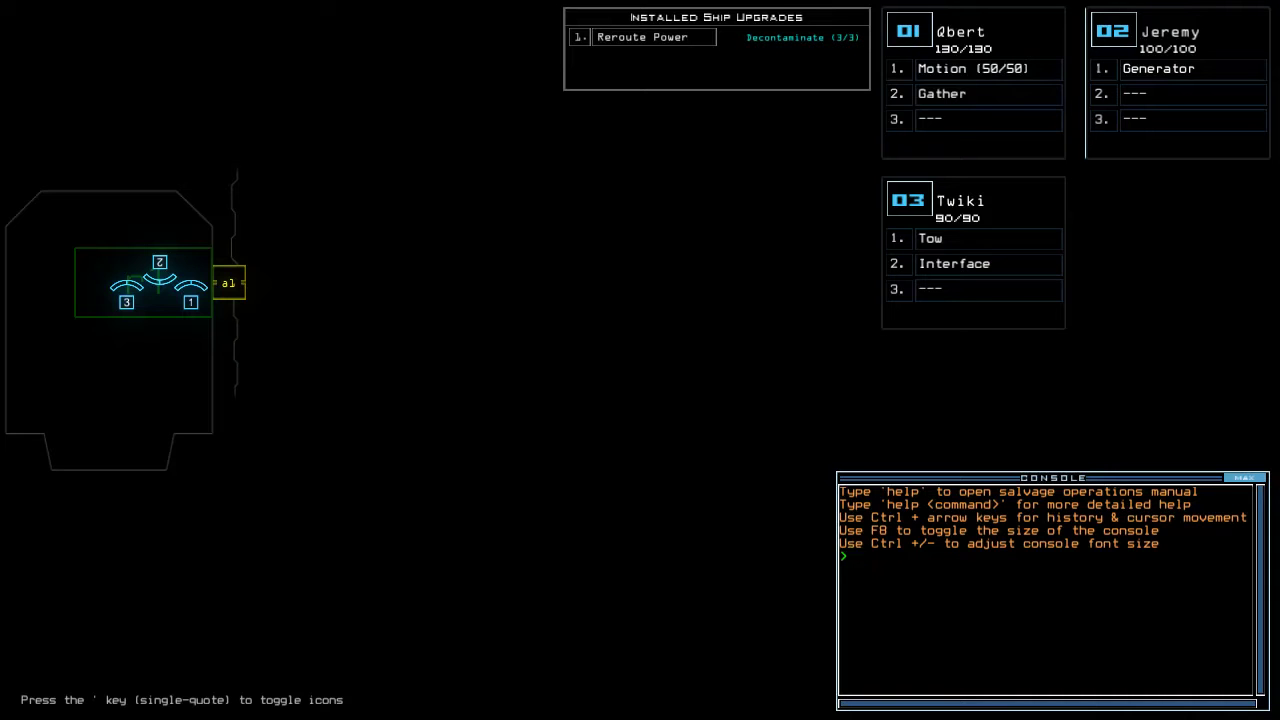
{"action": "type", "text": "status"}
Check the derelict's status and move the Interface module from drone 03 into drone 01
{"action": "key", "text": "Return"}
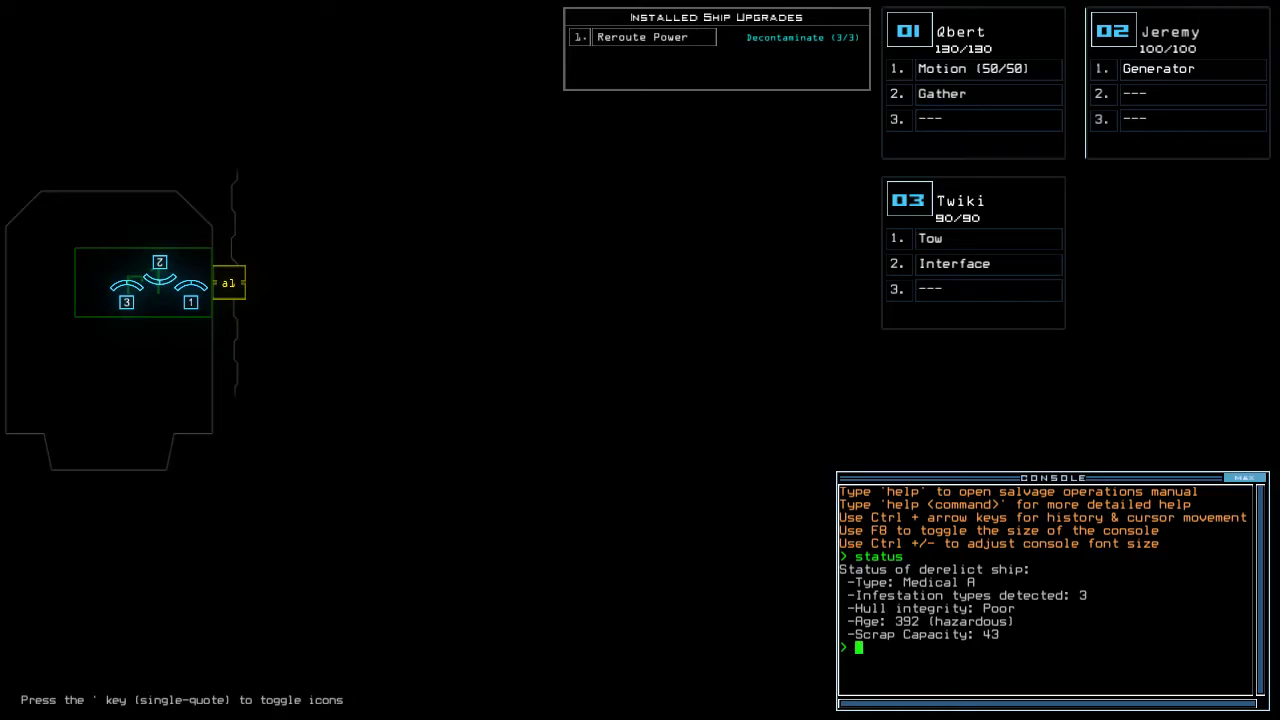
{"action": "key", "text": "Return"}
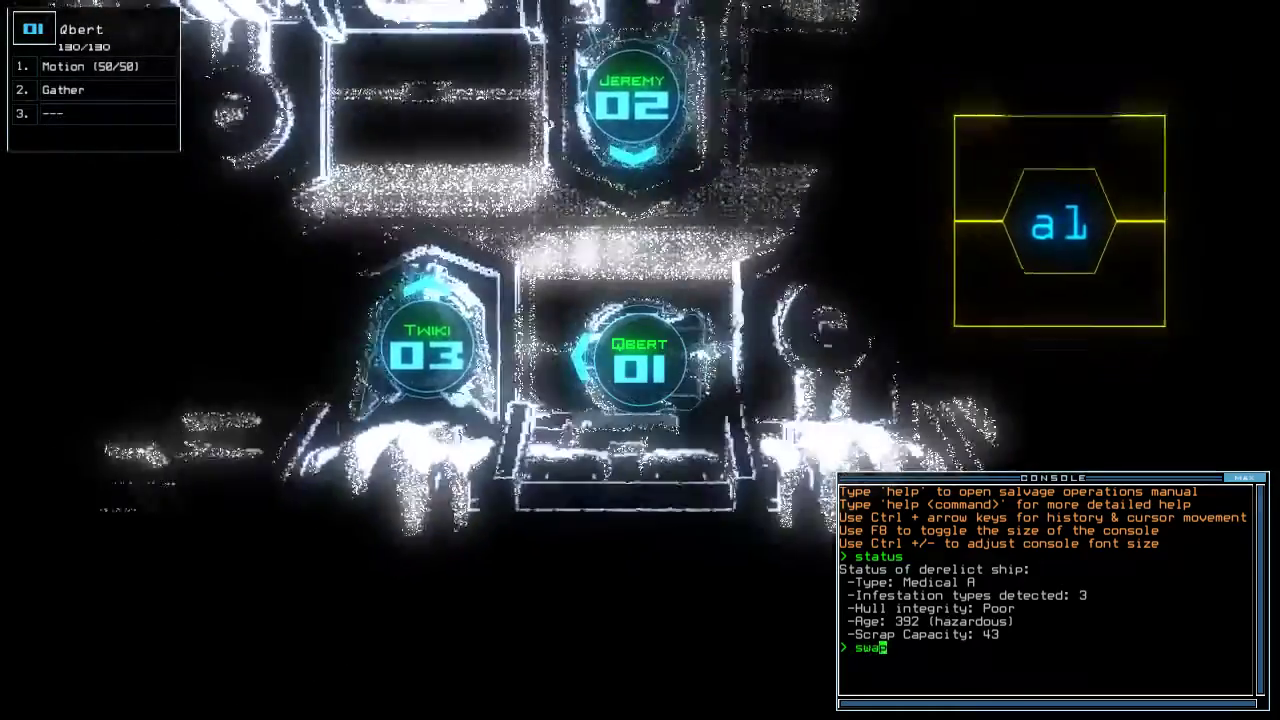
{"action": "key", "text": "Down"}
{"action": "key", "text": "Return"}
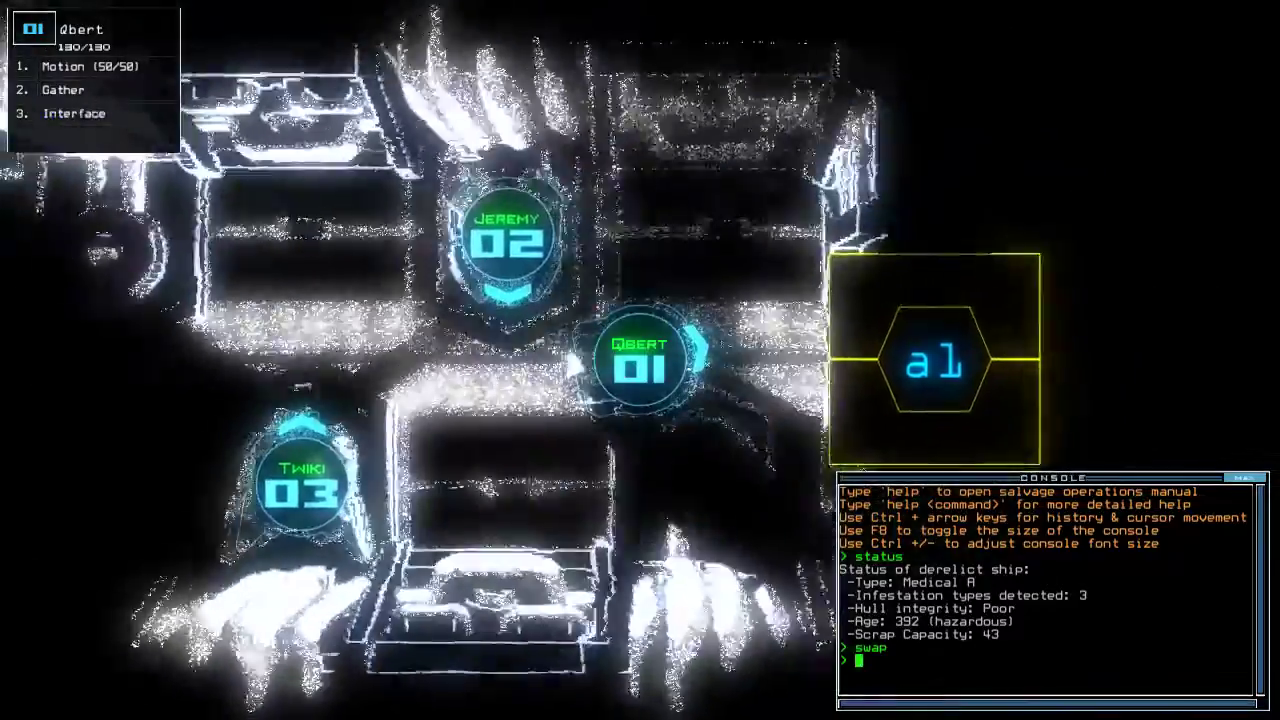
{"action": "type", "text": "2swap 3"}
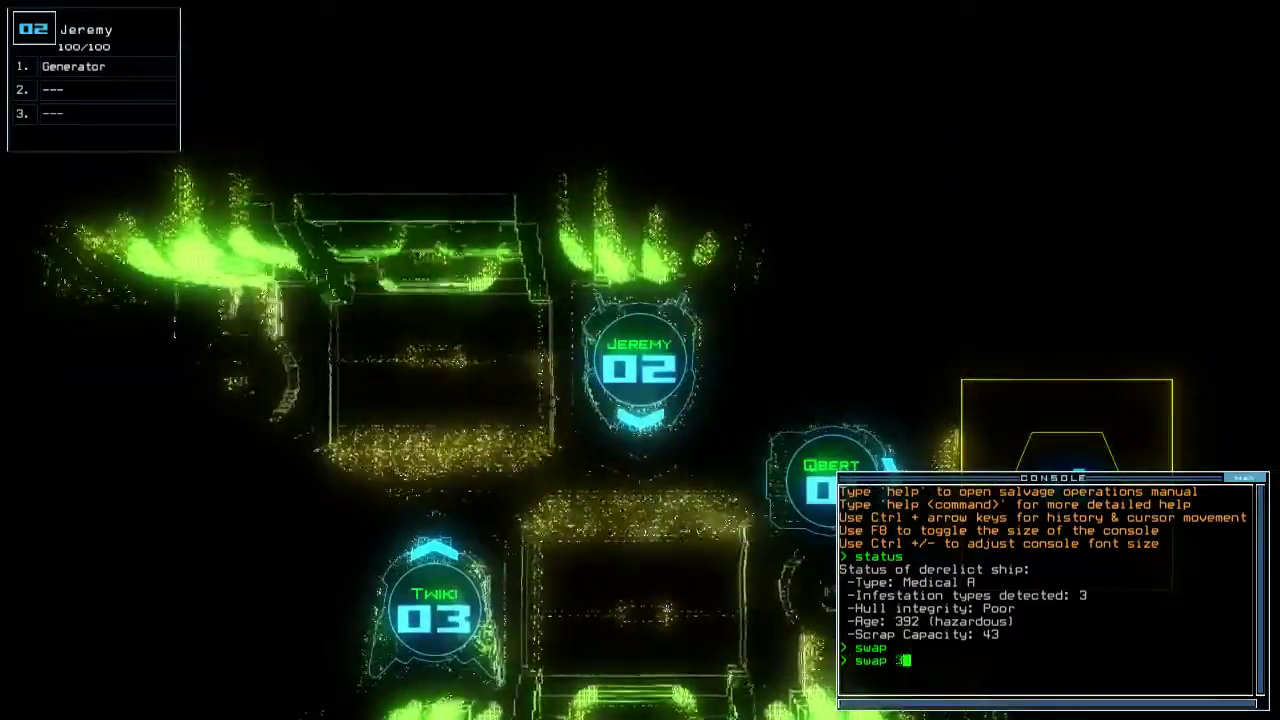
Move the Tow module from drone 03 into drone 02 and launch the mission
{"action": "key", "text": "Return"}
{"action": "key", "text": "Up"}
{"action": "key", "text": "Return"}
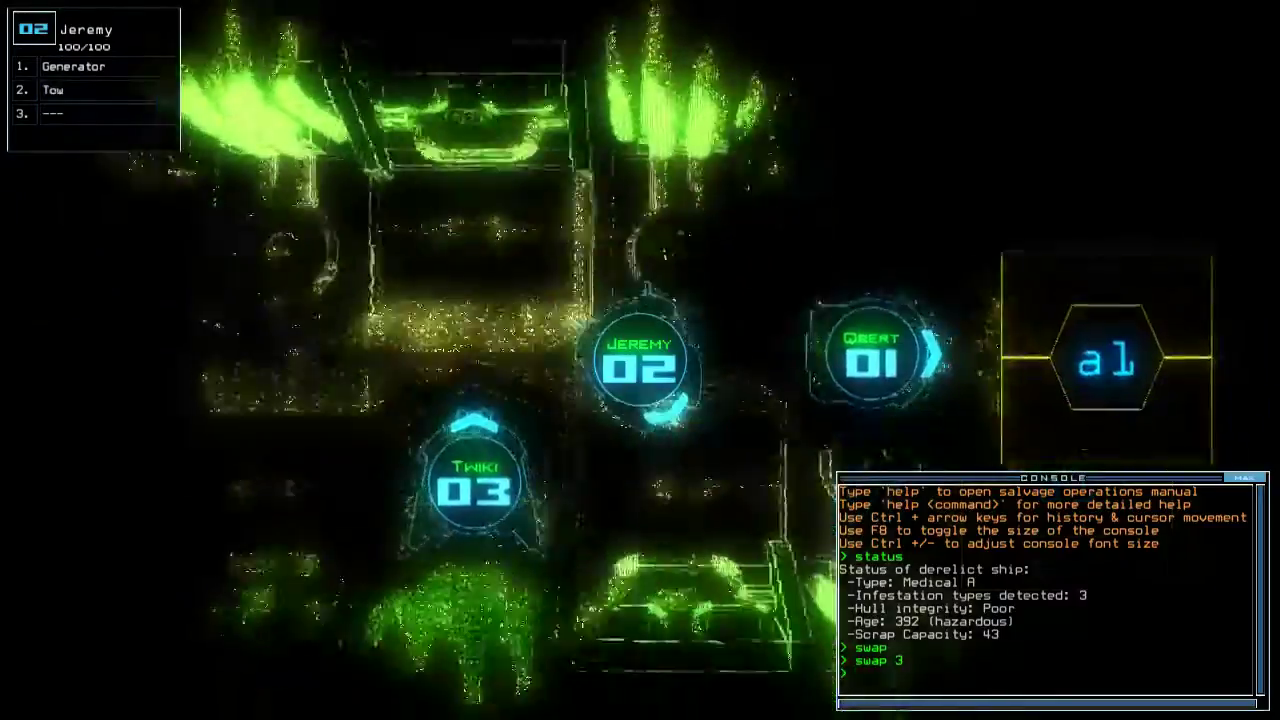
{"action": "type", "text": "1"}
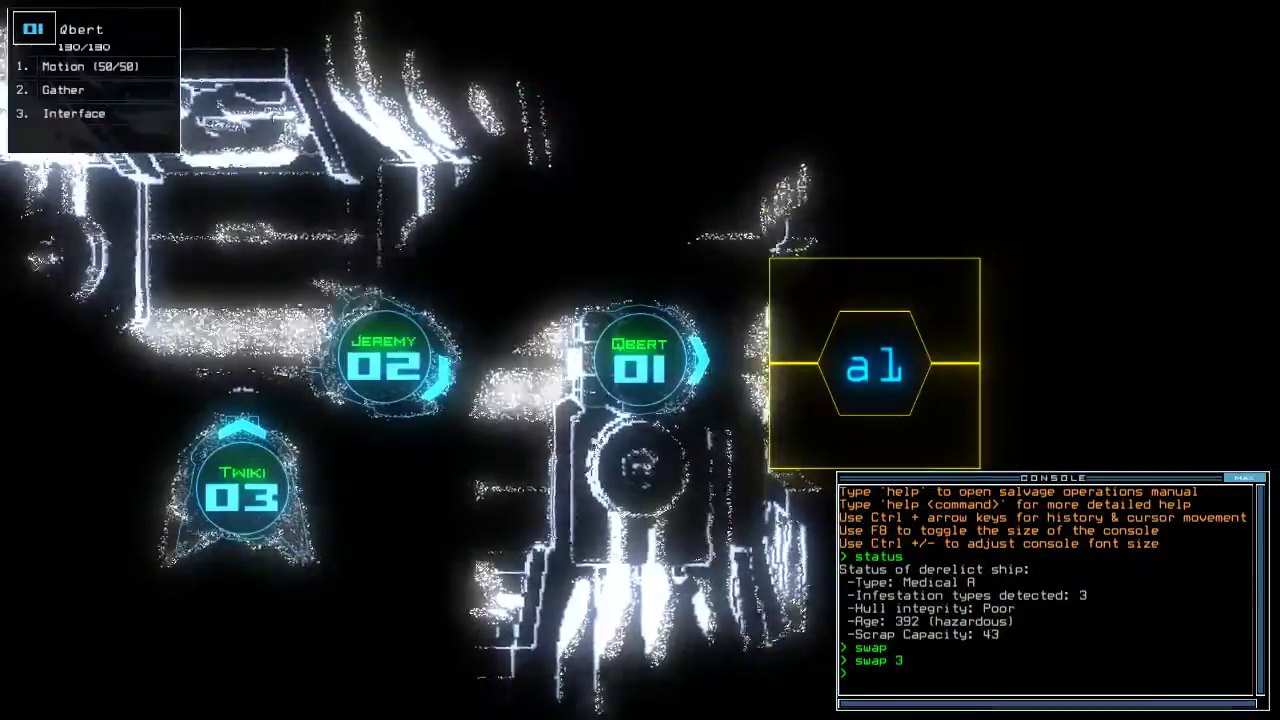
{"action": "type", "text": "go"}
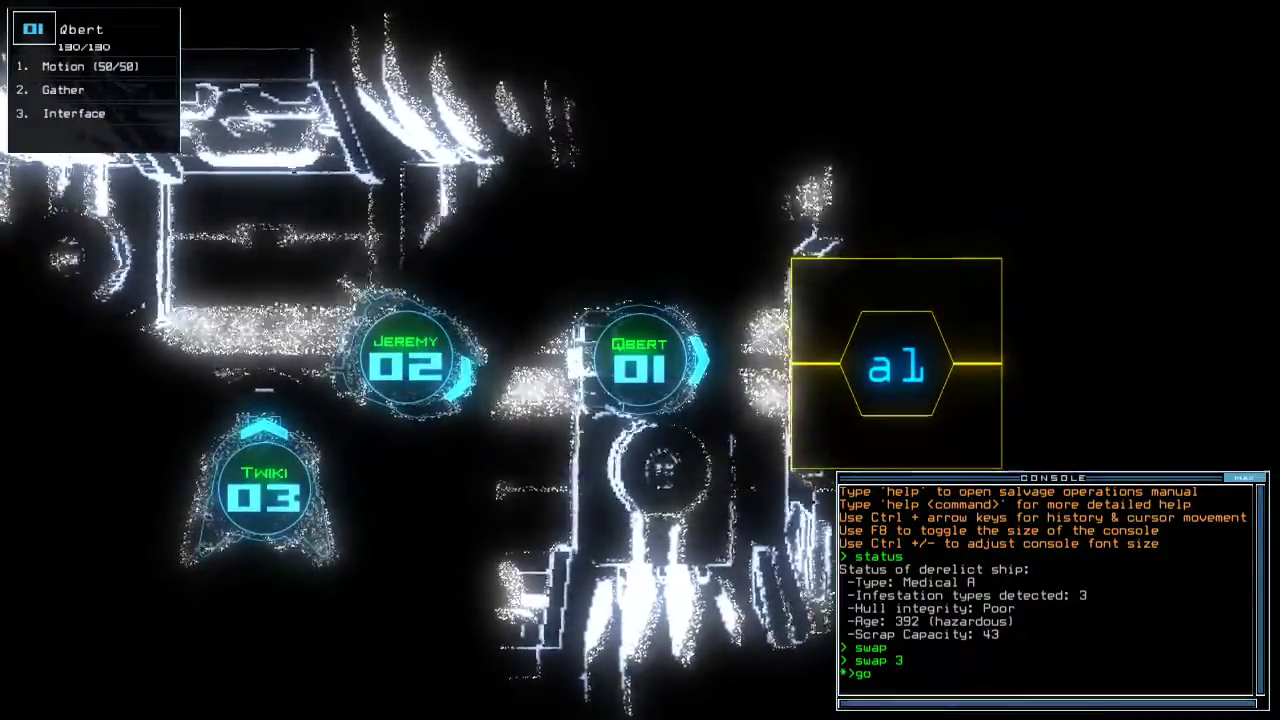
{"action": "key", "text": "Return"}
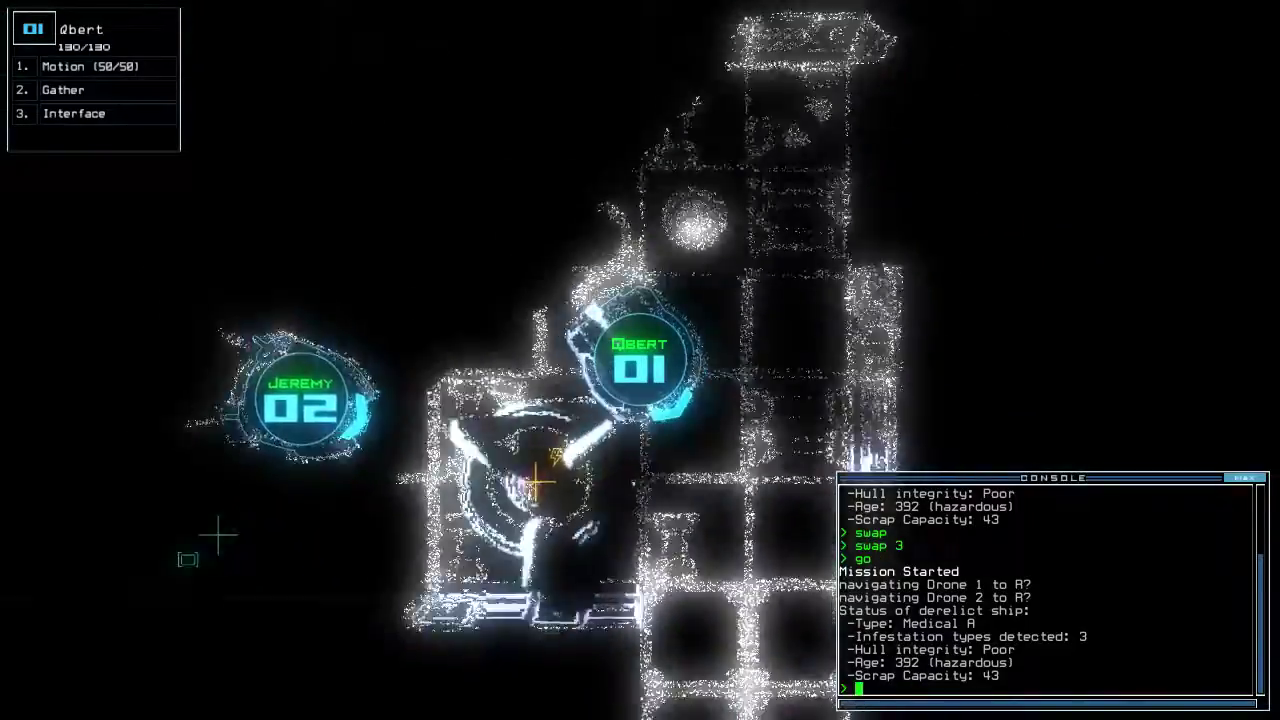
{"action": "type", "text": "rv"}
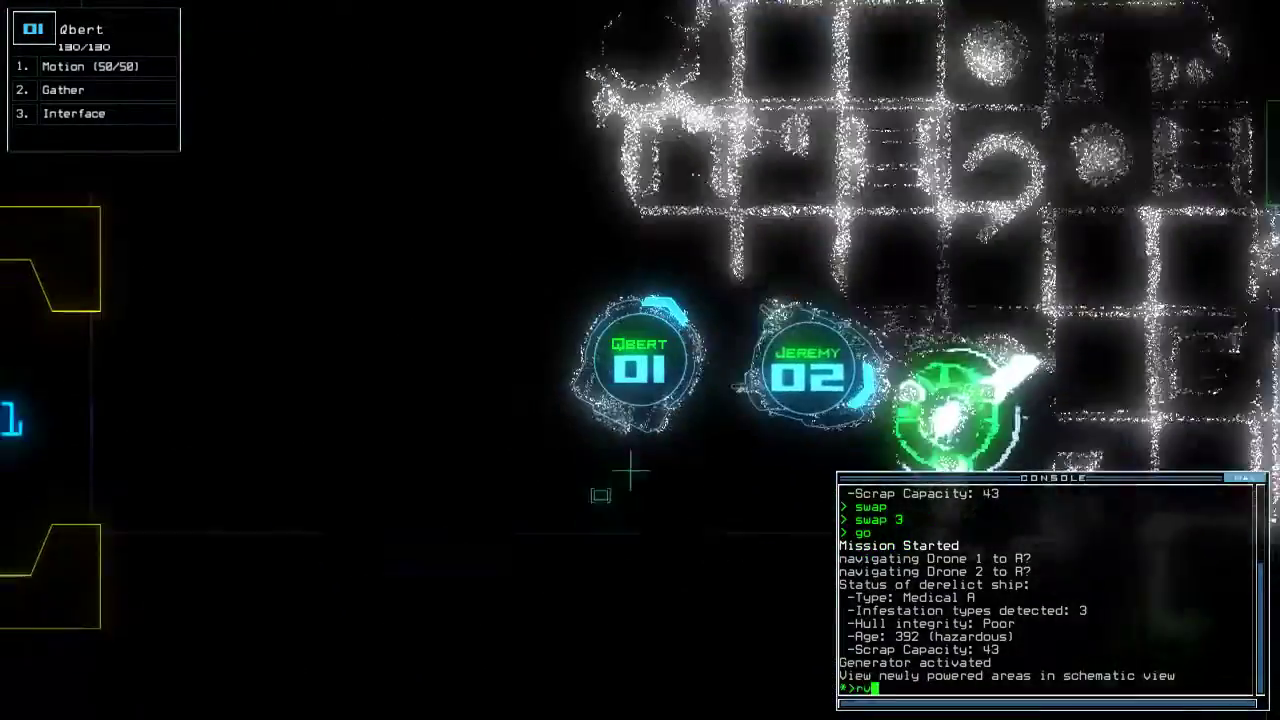
Survey the ship, recheck its status, open door d24 and run a motion scan
{"action": "key", "text": "Return"}
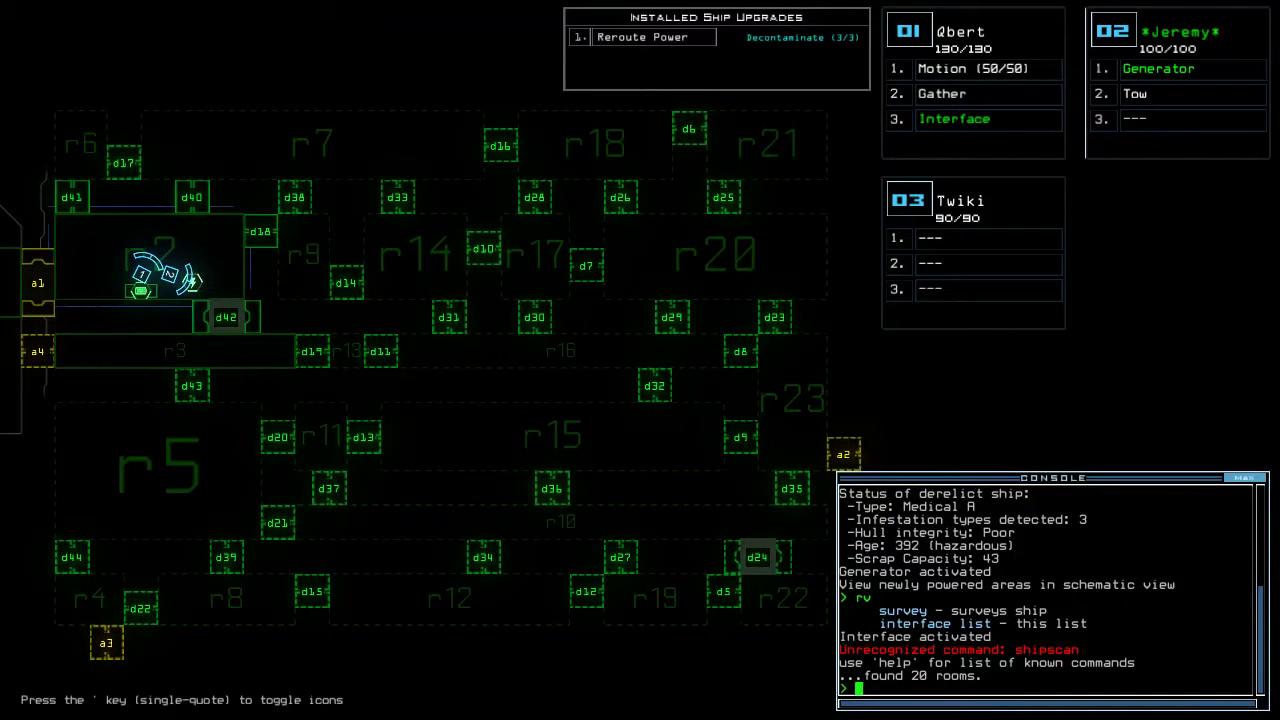
{"action": "type", "text": "status"}
{"action": "key", "text": "Return"}
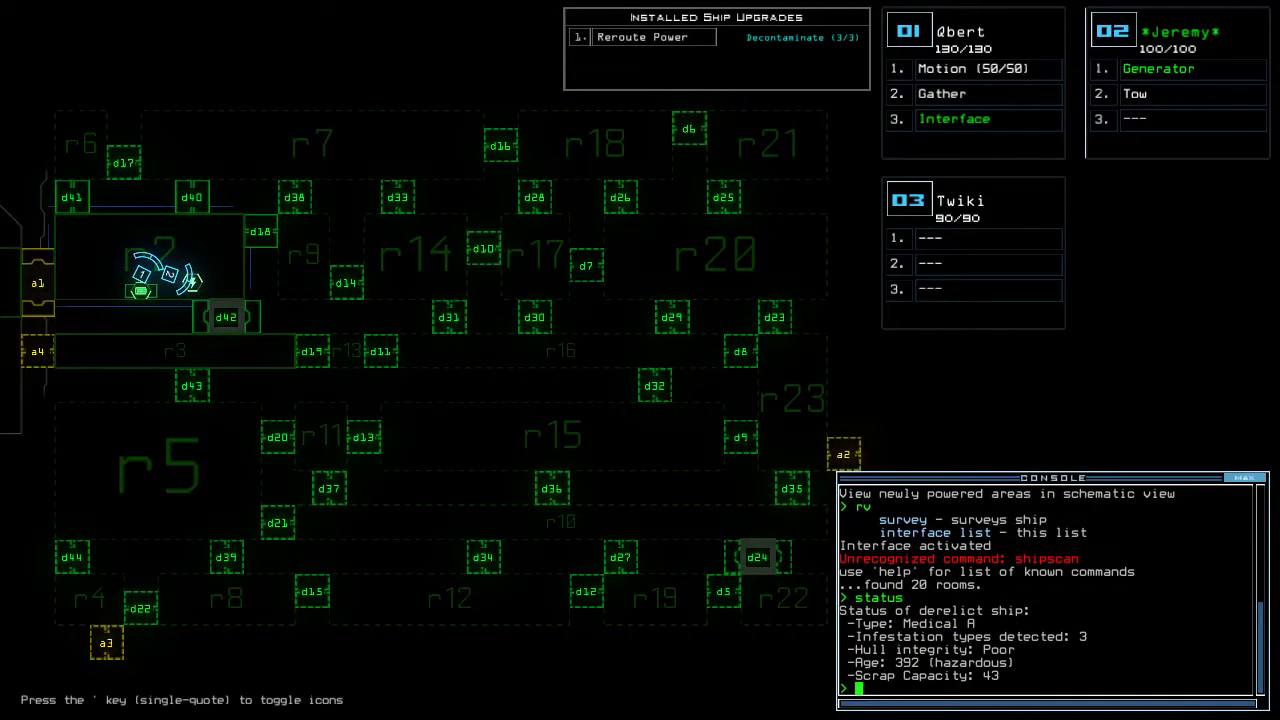
{"action": "type", "text": "4"}
{"action": "key", "text": "Return"}
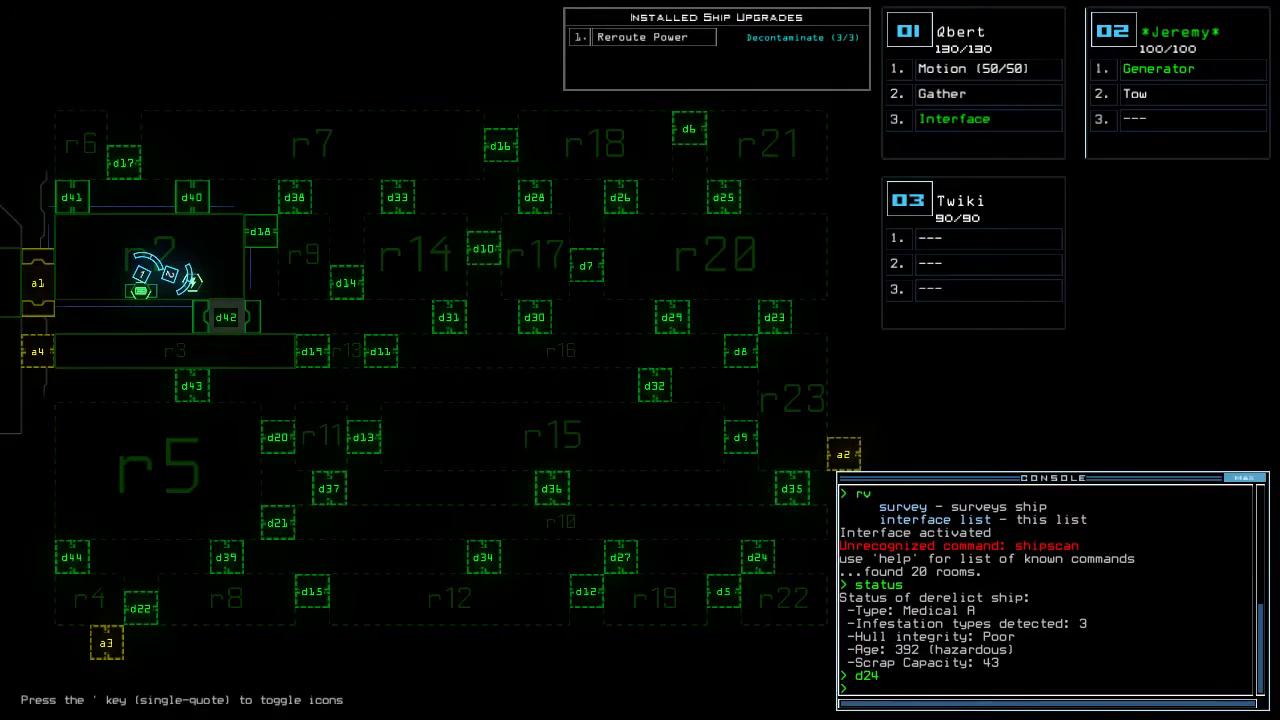
{"action": "type", "text": "motion"}
{"action": "key", "text": "Return"}
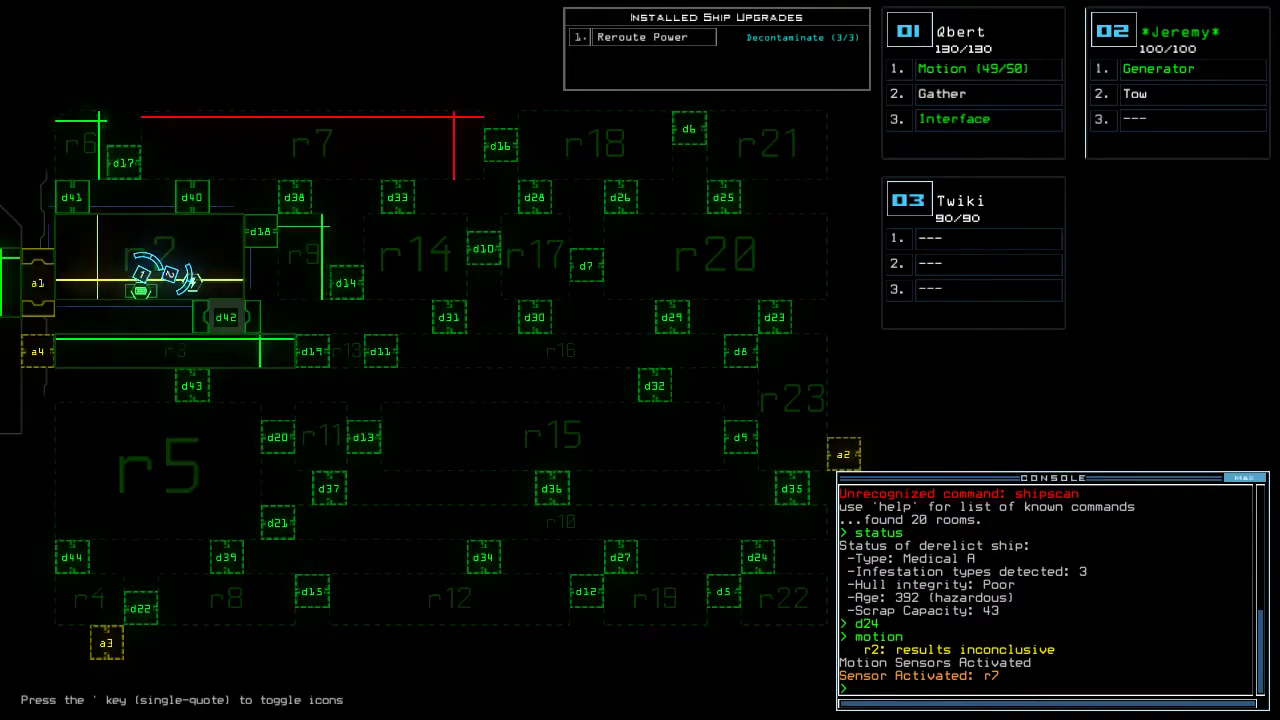
{"action": "key", "text": "Tab"}
{"action": "type", "text": "d41"}
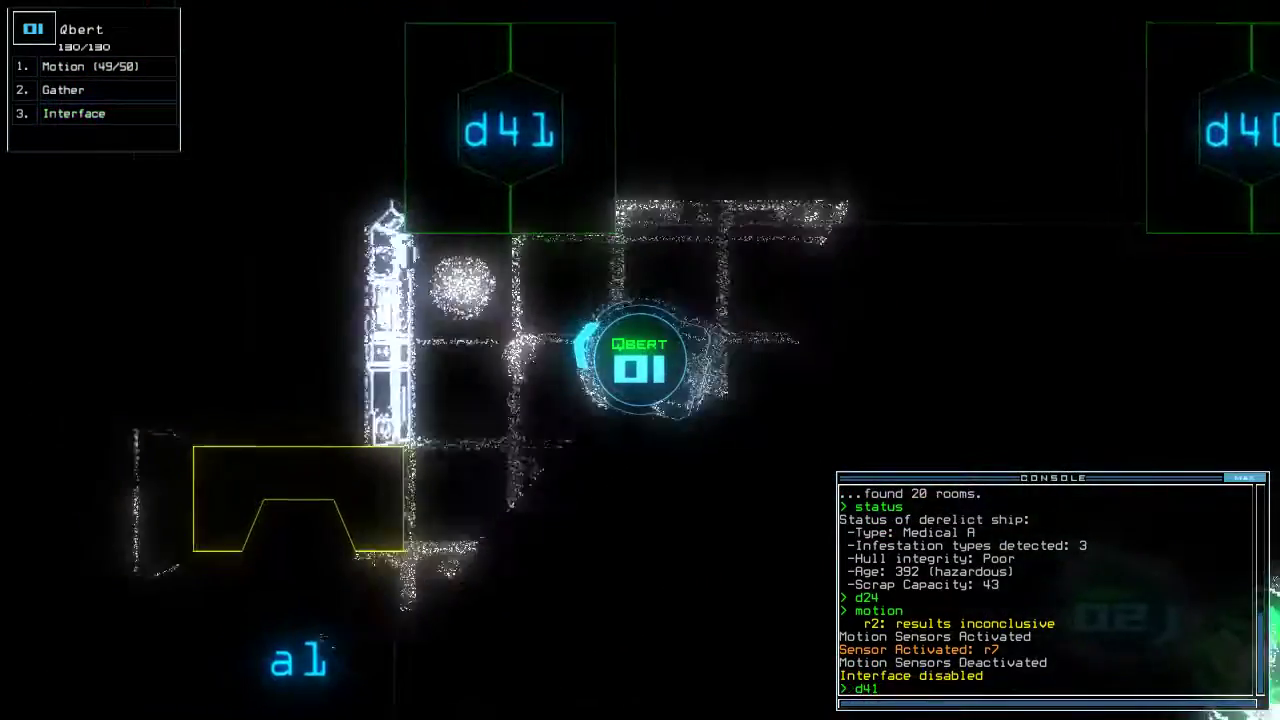
Open door d41, resurvey the ship and attempt a defense command
{"action": "key", "text": "Return"}
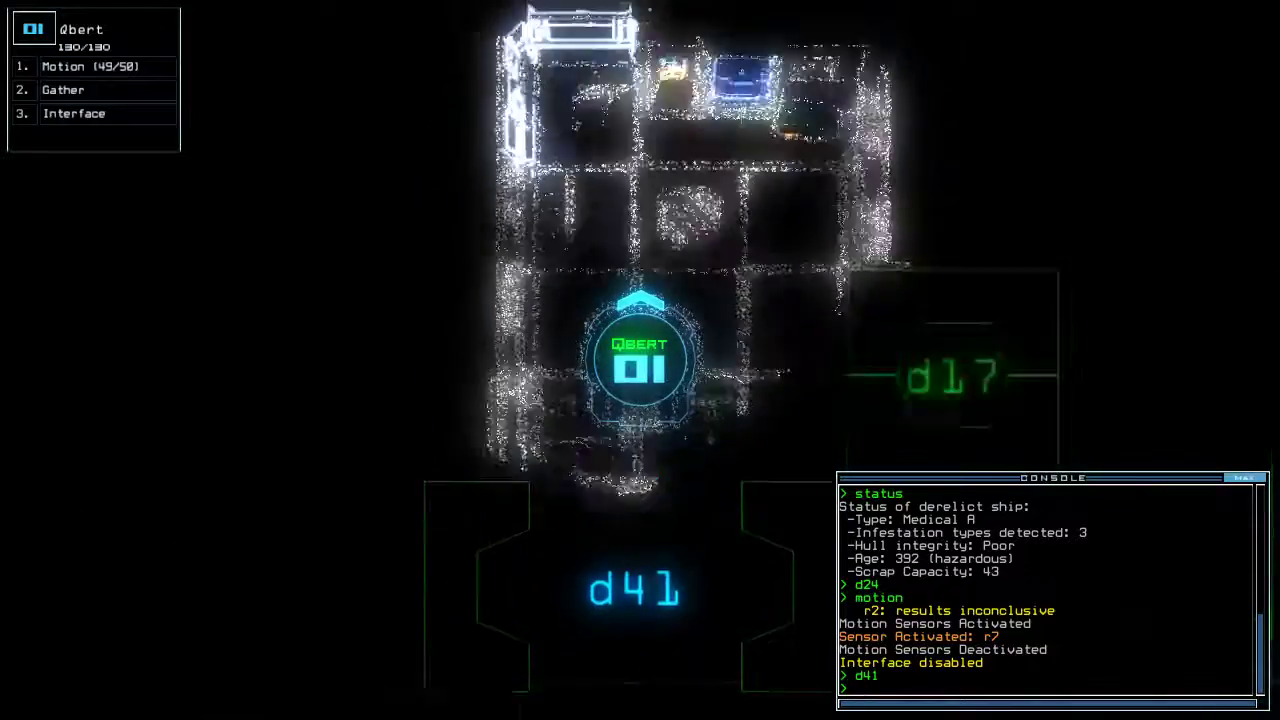
{"action": "type", "text": "rv"}
{"action": "key", "text": "Return"}
{"action": "type", "text": "df"}
{"action": "key", "text": "Return"}
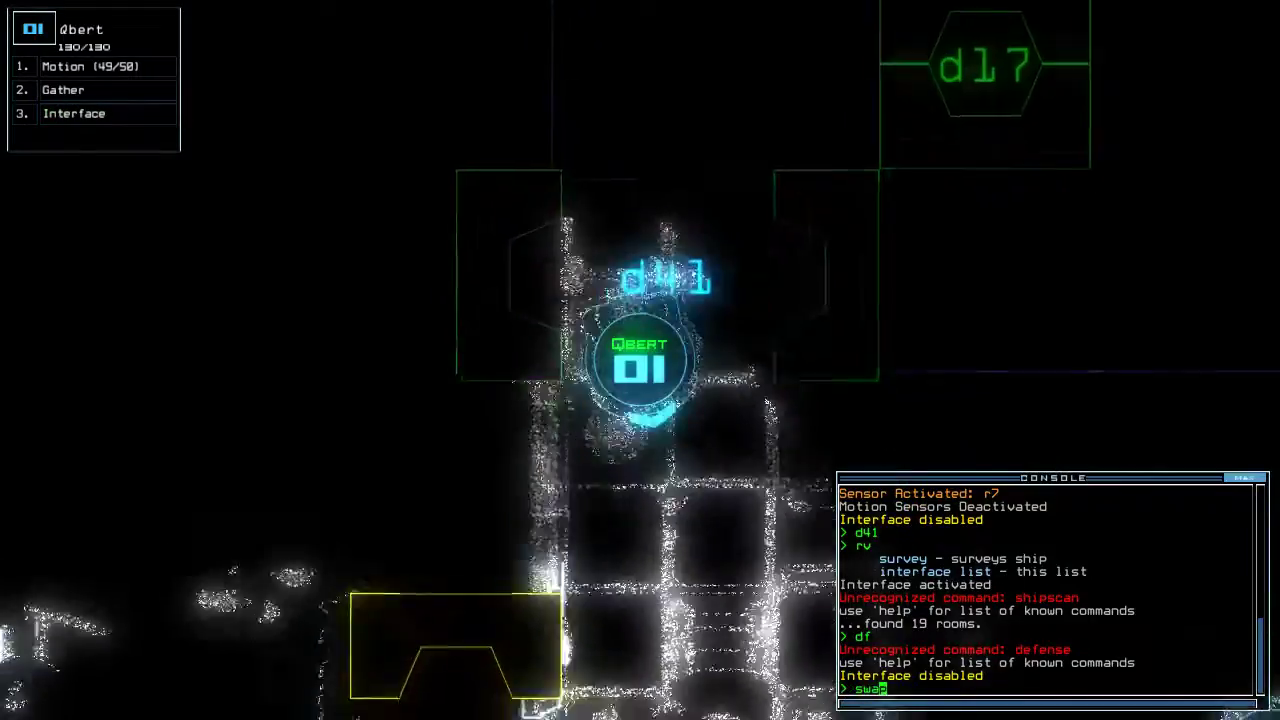
{"action": "type", "text": "swap"}
Swap drone 01's Interface module for the Tow module with drone 02
{"action": "key", "text": "Return"}
{"action": "key", "text": "Down"}
{"action": "key", "text": "Down"}
{"action": "key", "text": "Return"}
{"action": "key", "text": "Right"}
{"action": "key", "text": "Up"}
{"action": "key", "text": "Return"}
{"action": "key", "text": "Escape"}
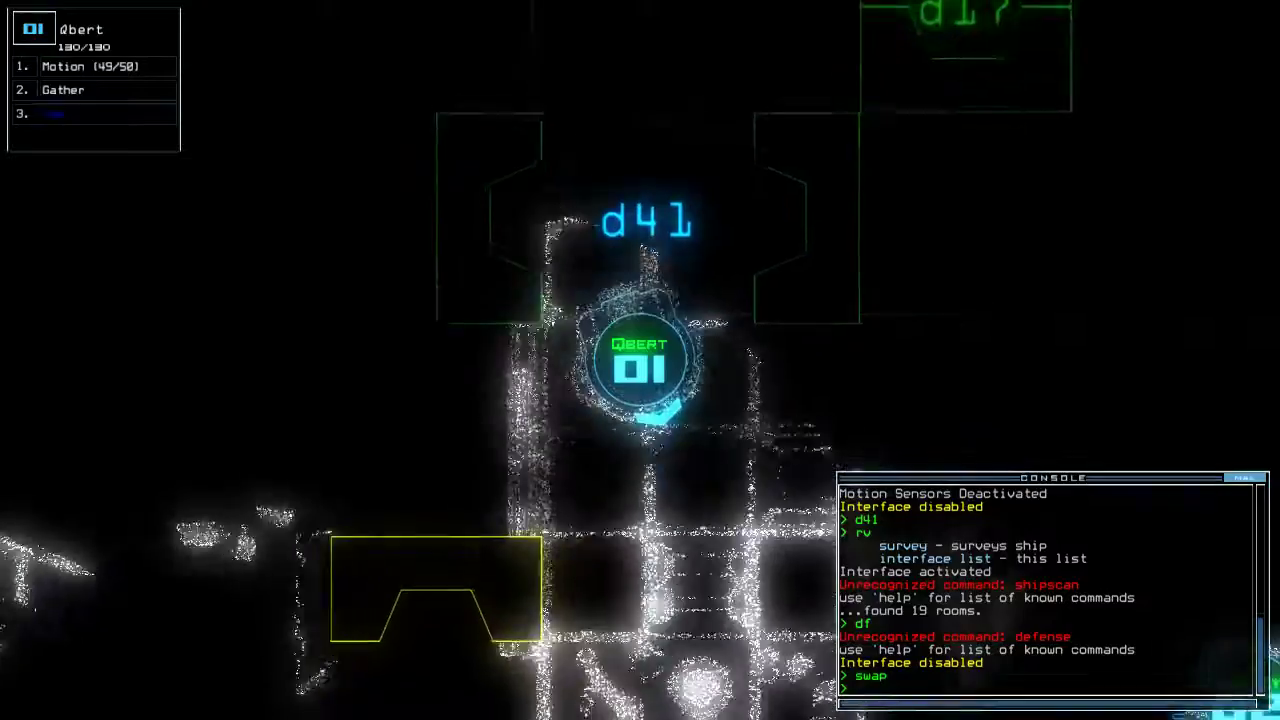
{"action": "type", "text": "cccc"}
Close the nearby doors, rescan for motion, and drive Qbert through door d42
{"action": "key", "text": "Return"}
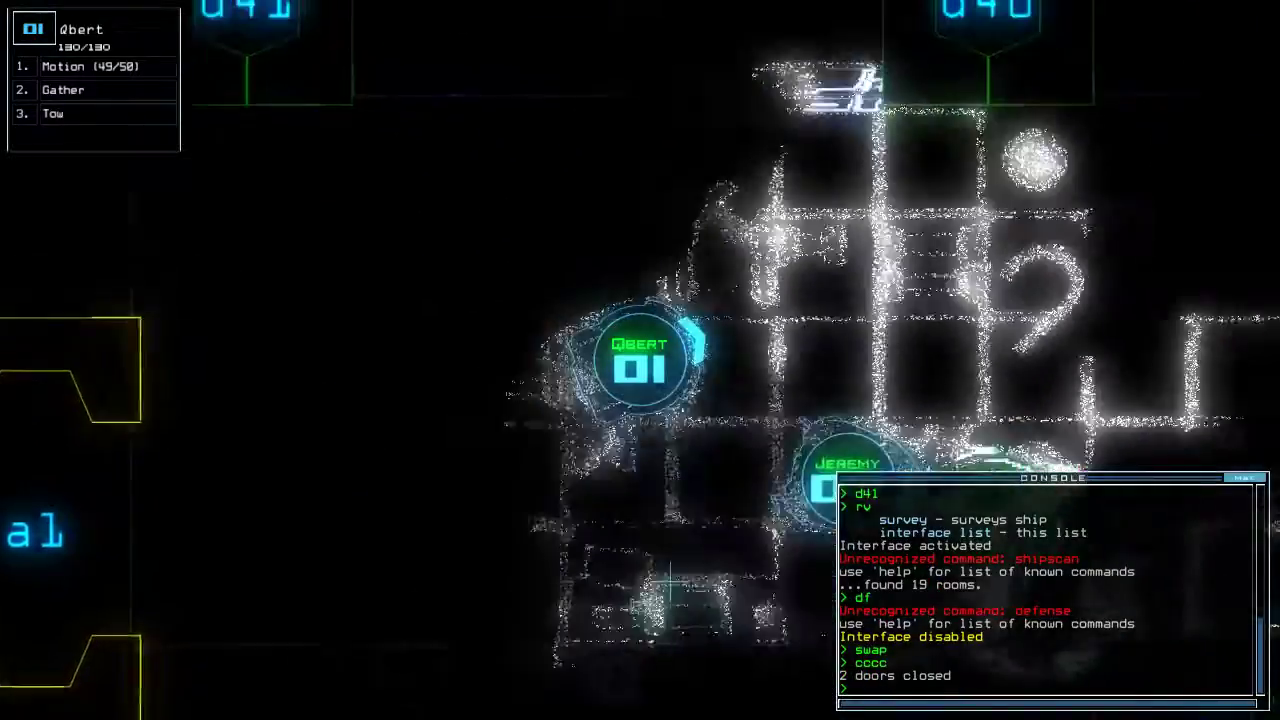
{"action": "type", "text": "motion"}
{"action": "key", "text": "Return"}
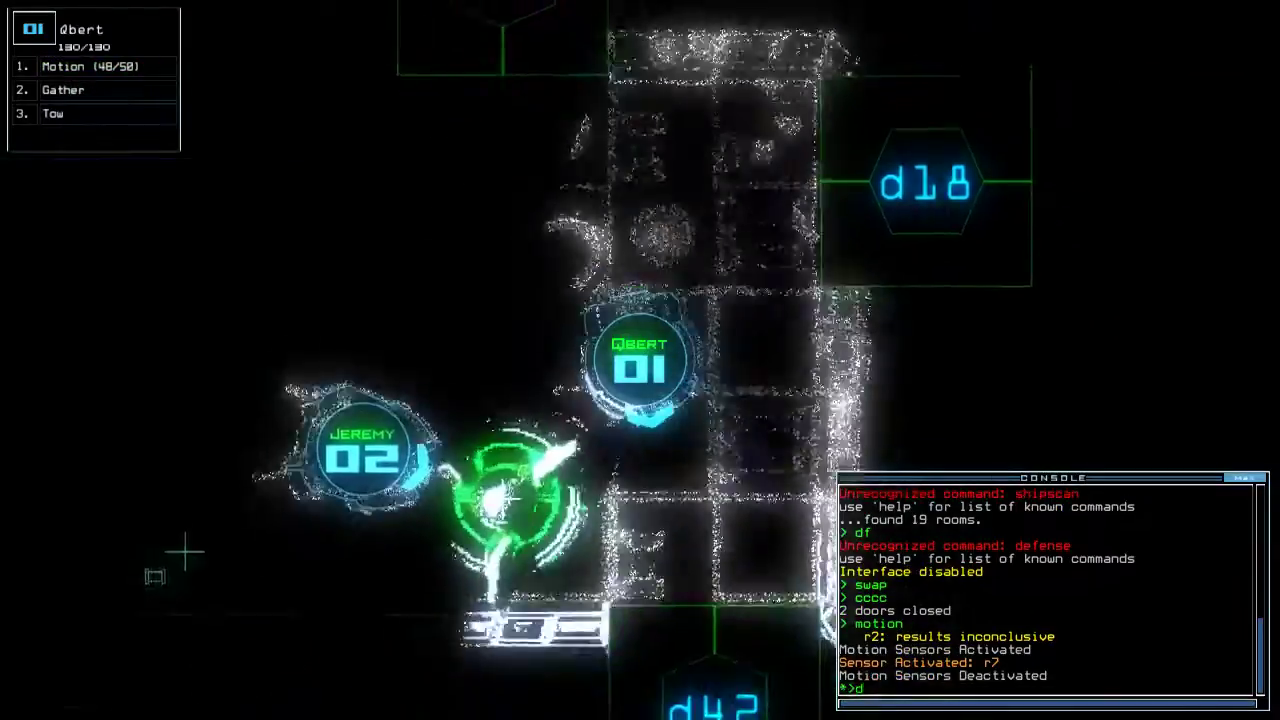
{"action": "type", "text": "d42"}
{"action": "key", "text": "Return"}
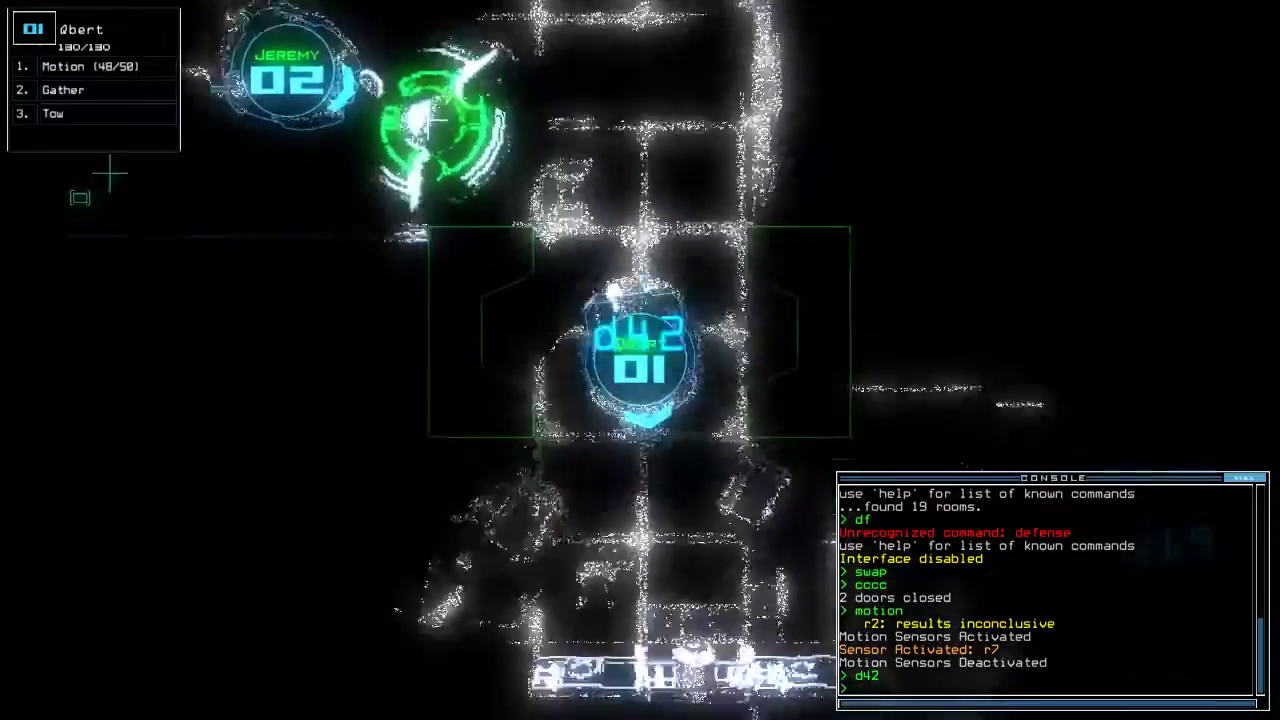
{"action": "key", "text": "Left"}
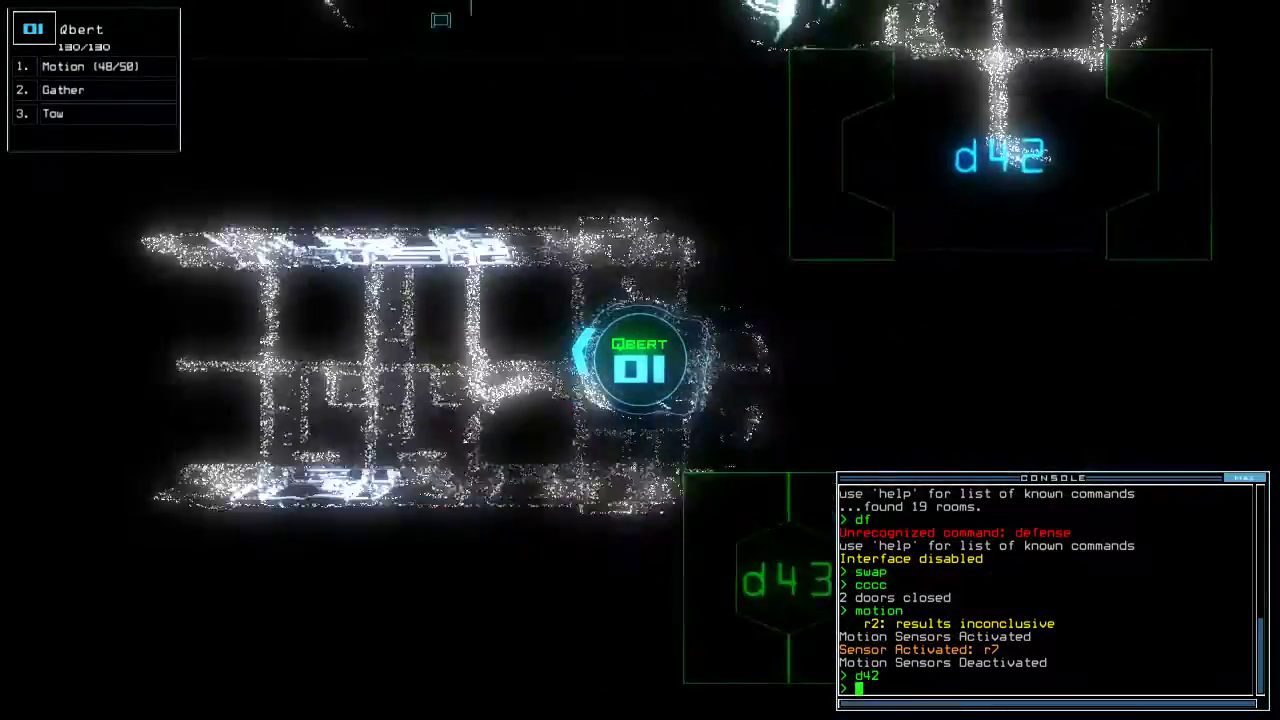
{"action": "key", "text": "Left"}
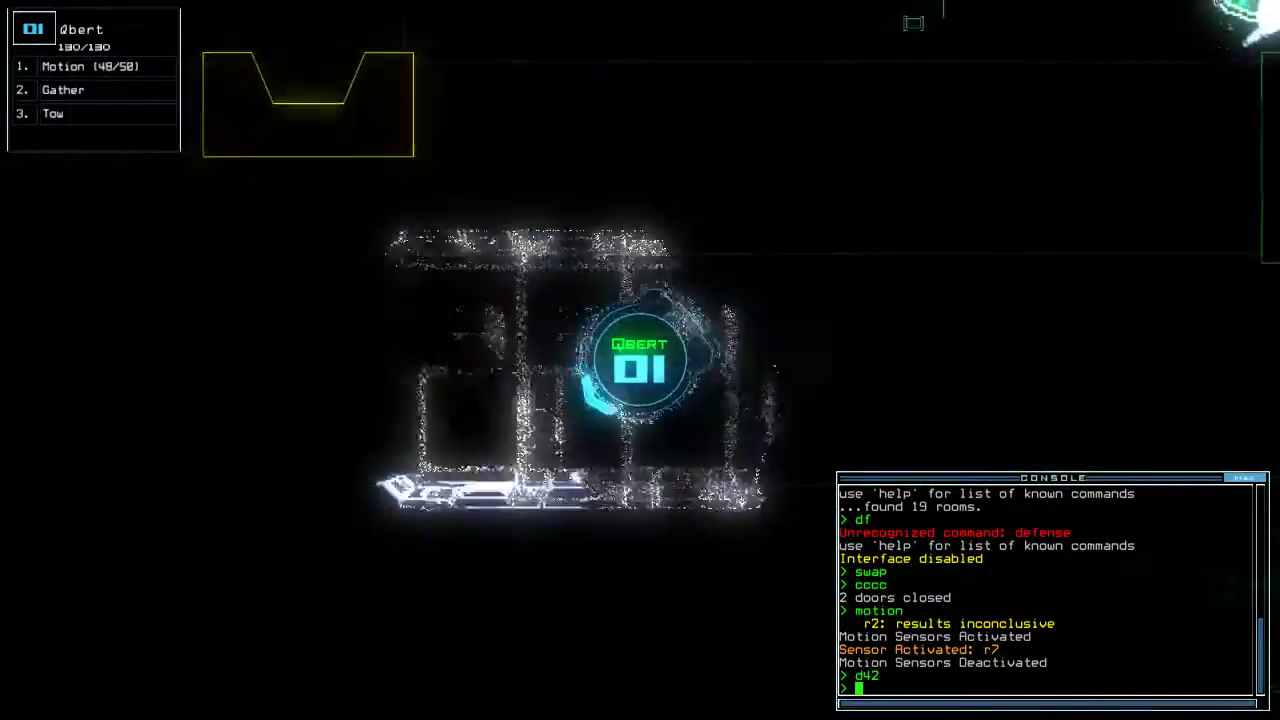
{"action": "key", "text": "Right"}
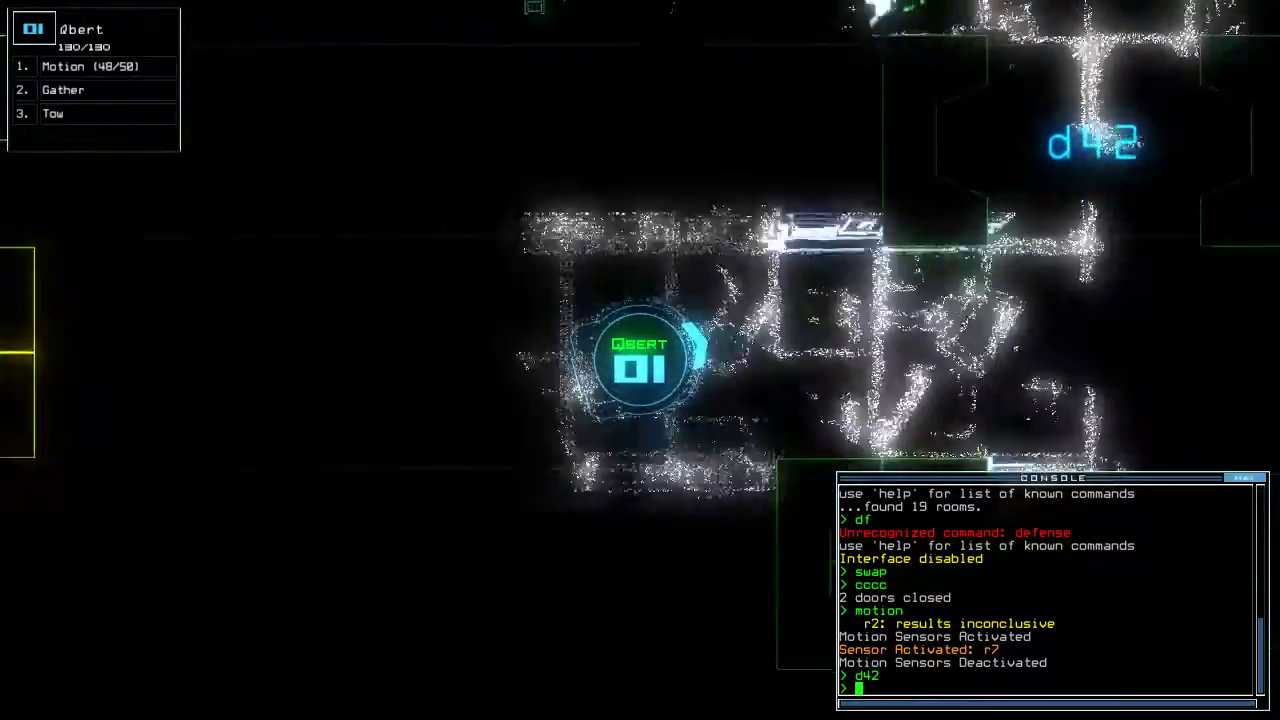
{"action": "key", "text": "Right"}
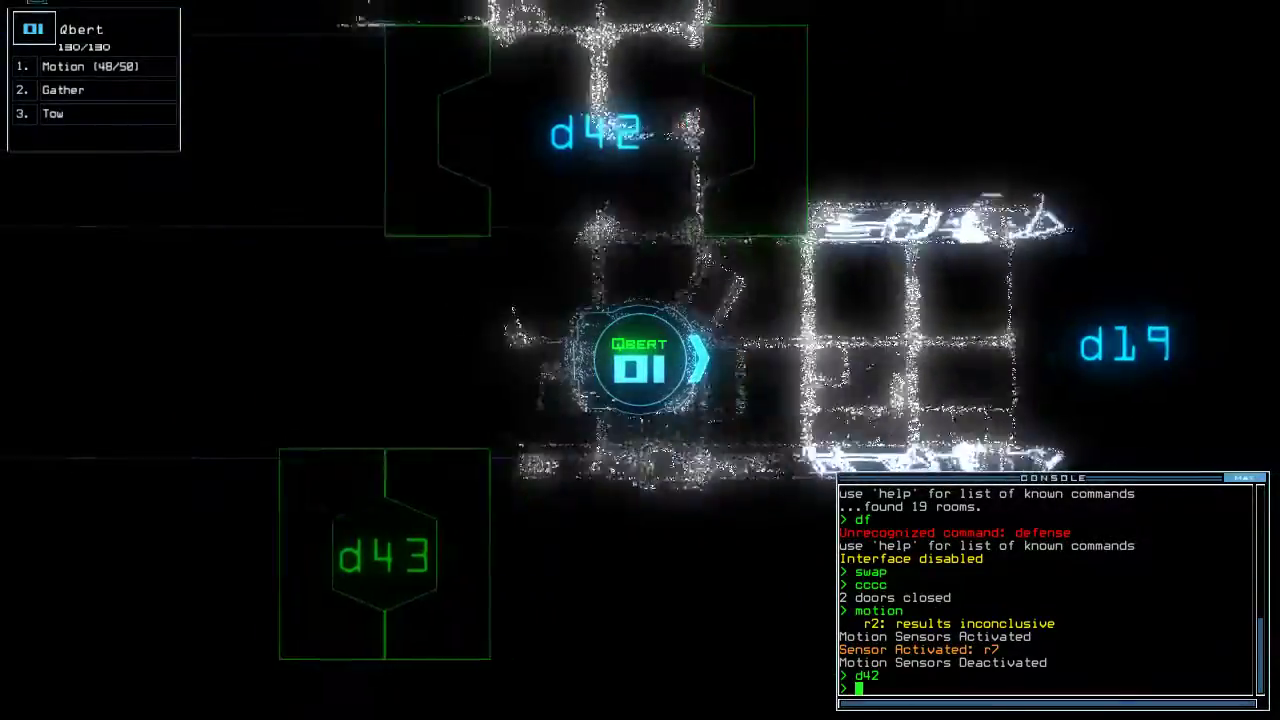
{"action": "type", "text": "motion"}
Scan for motion, send Qbert through door d19, and close the surrounding doors
{"action": "key", "text": "Return"}
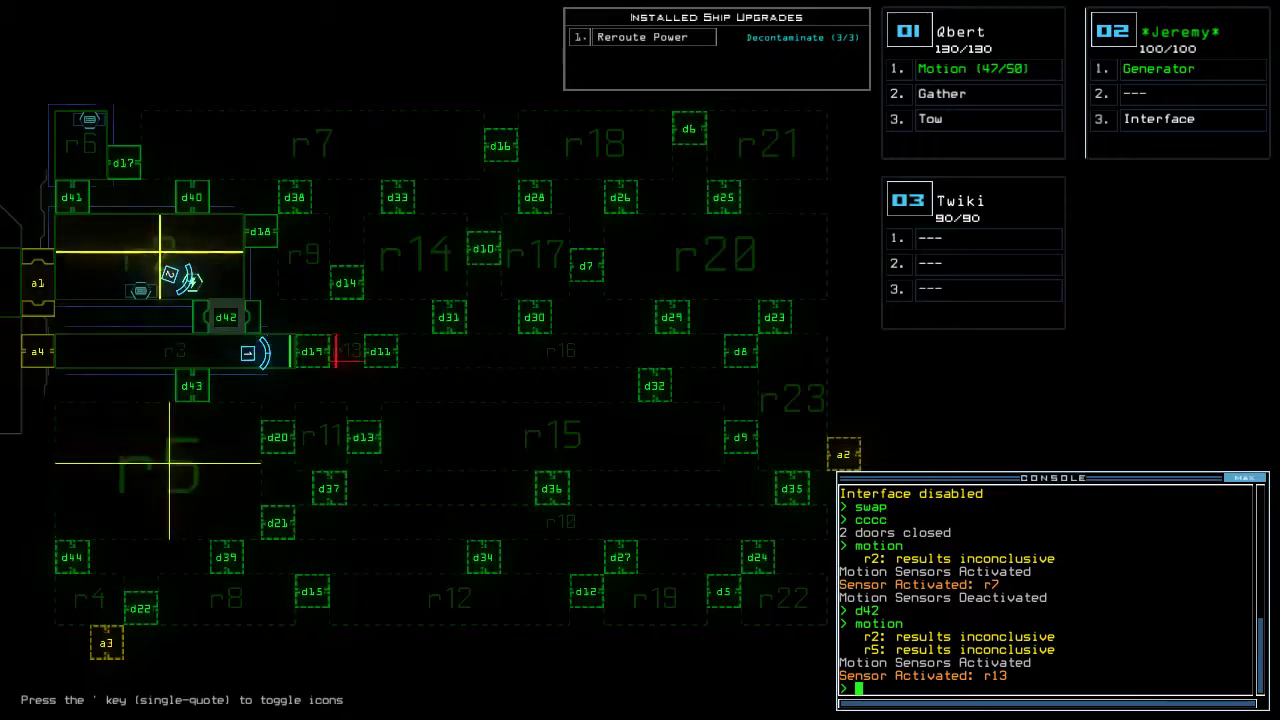
{"action": "key", "text": "Right"}
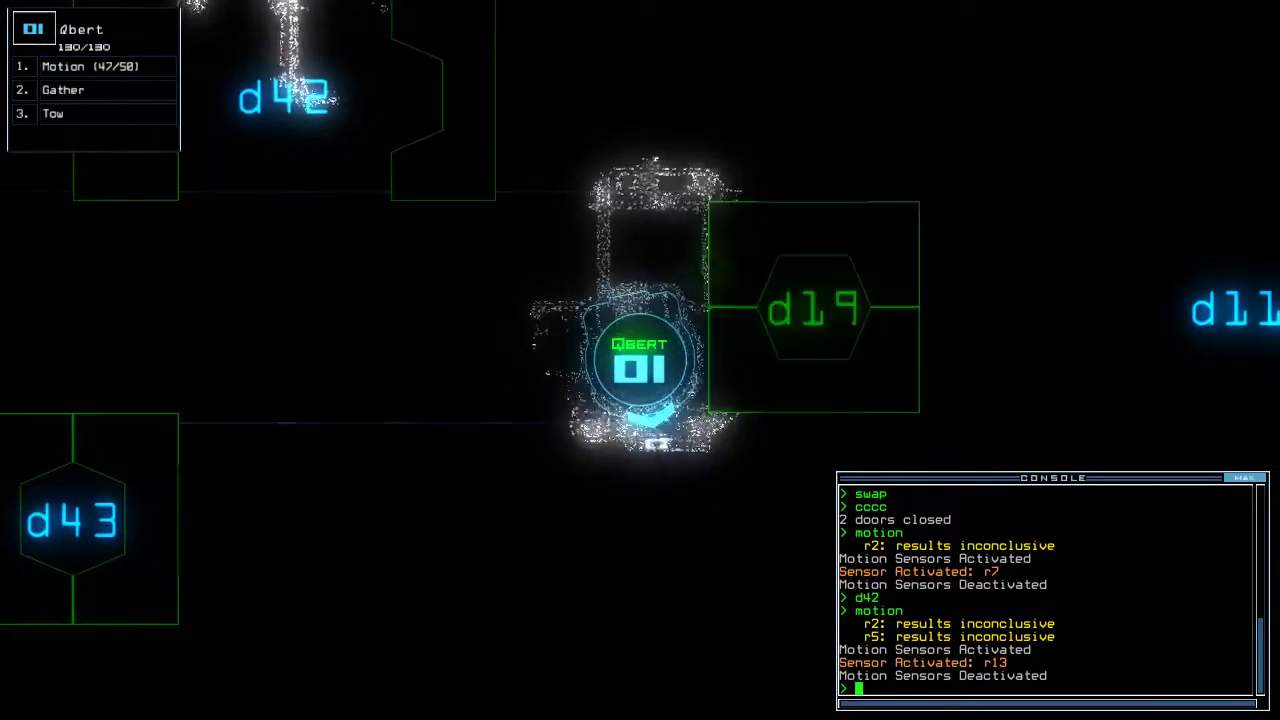
{"action": "type", "text": "d19"}
{"action": "key", "text": "Return"}
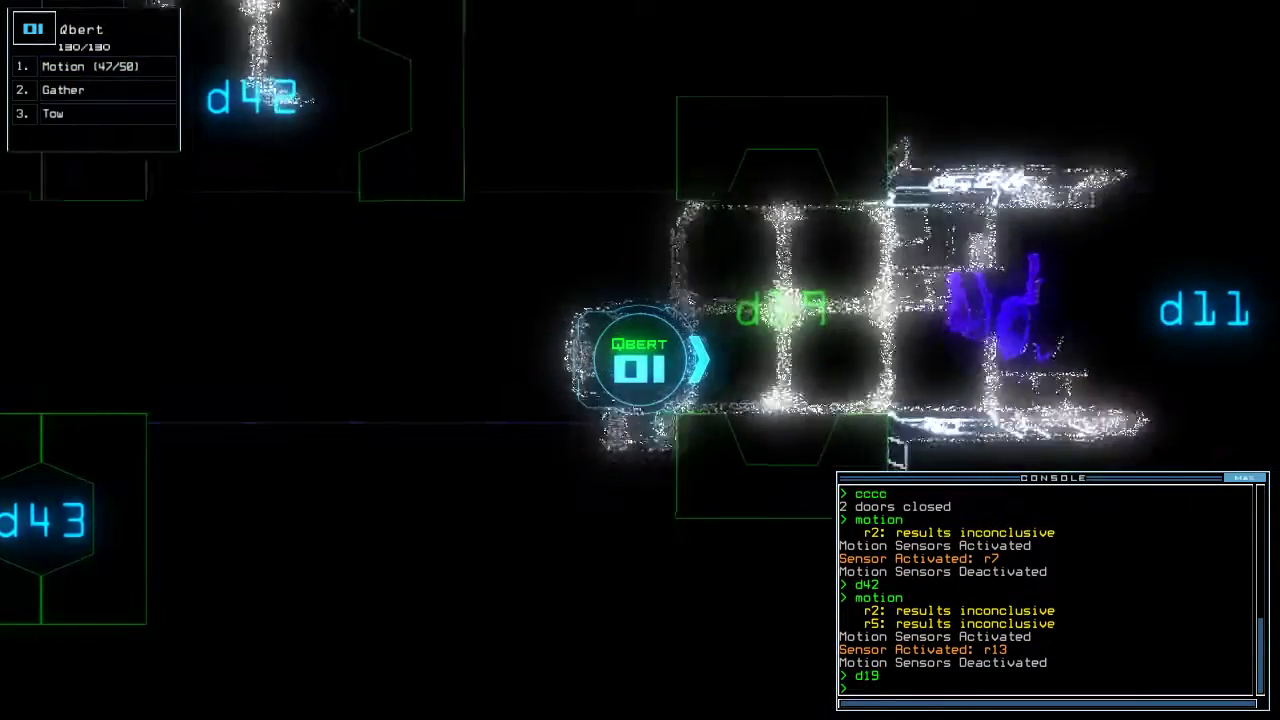
{"action": "key", "text": "Left"}
{"action": "type", "text": "cccc"}
{"action": "key", "text": "Return"}
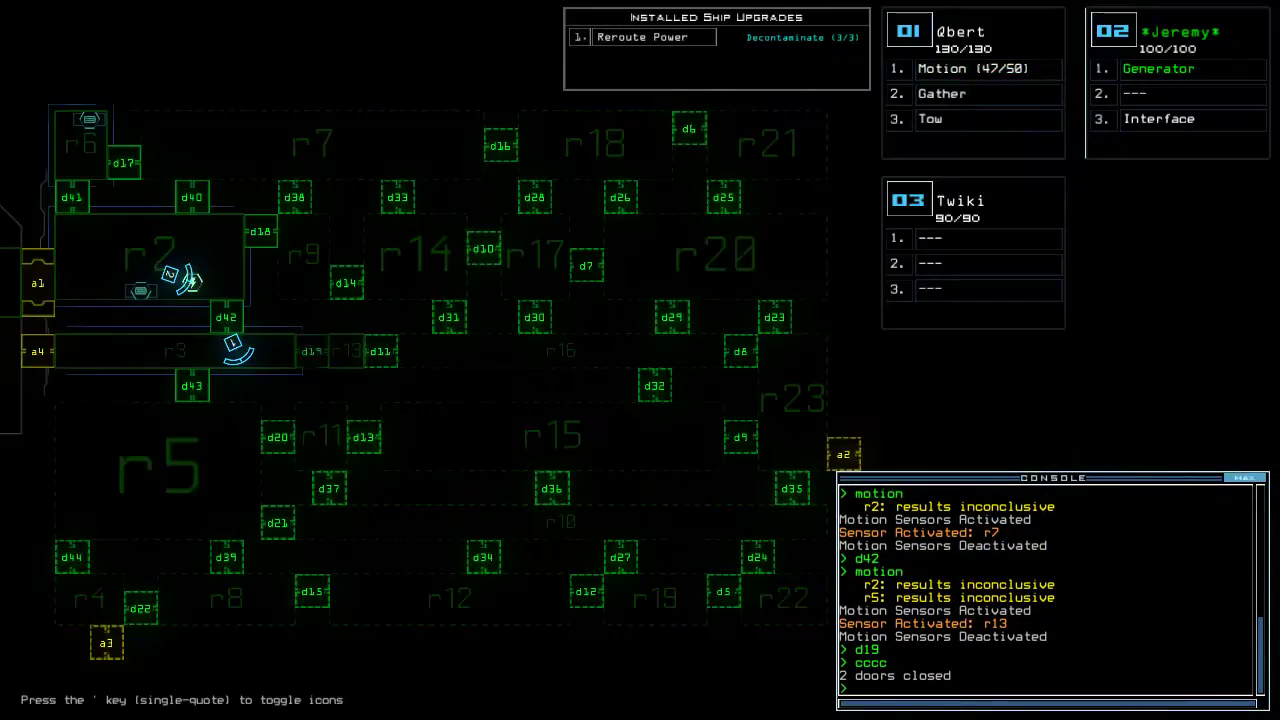
{"action": "type", "text": "d43"}
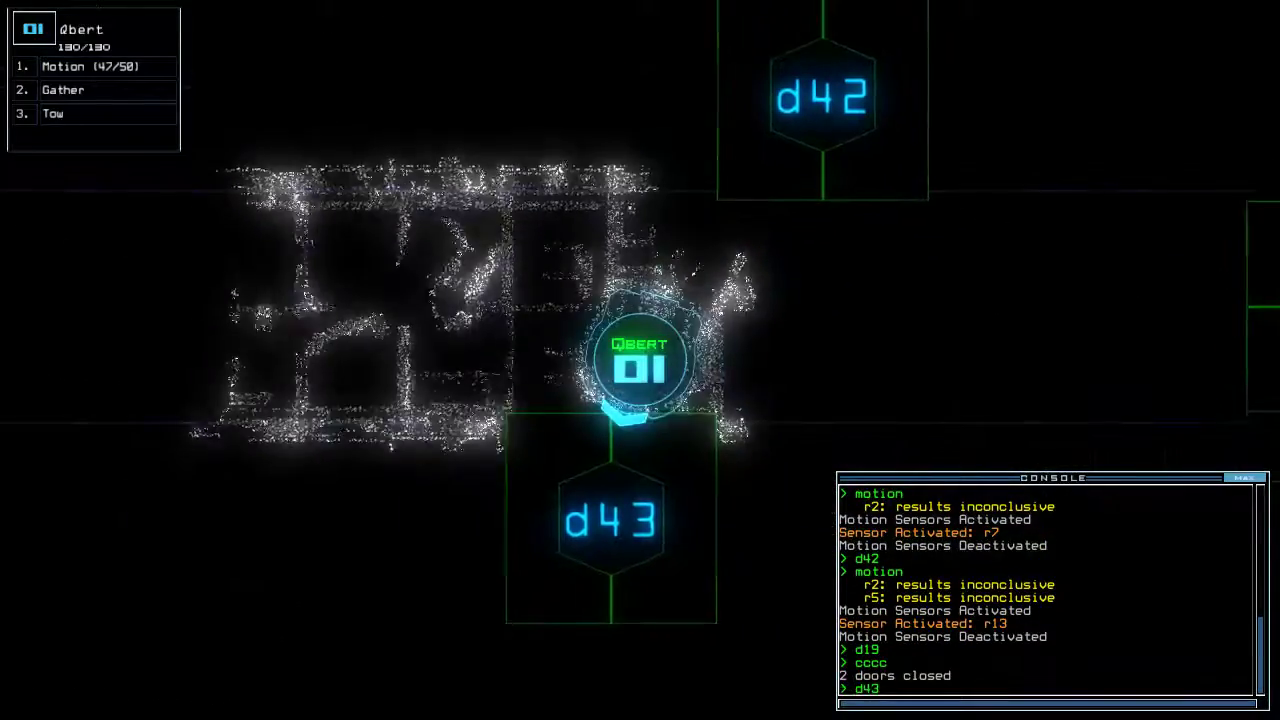
Move Qbert through door d43 and close the door behind it
{"action": "key", "text": "Return"}
{"action": "key", "text": "Down"}
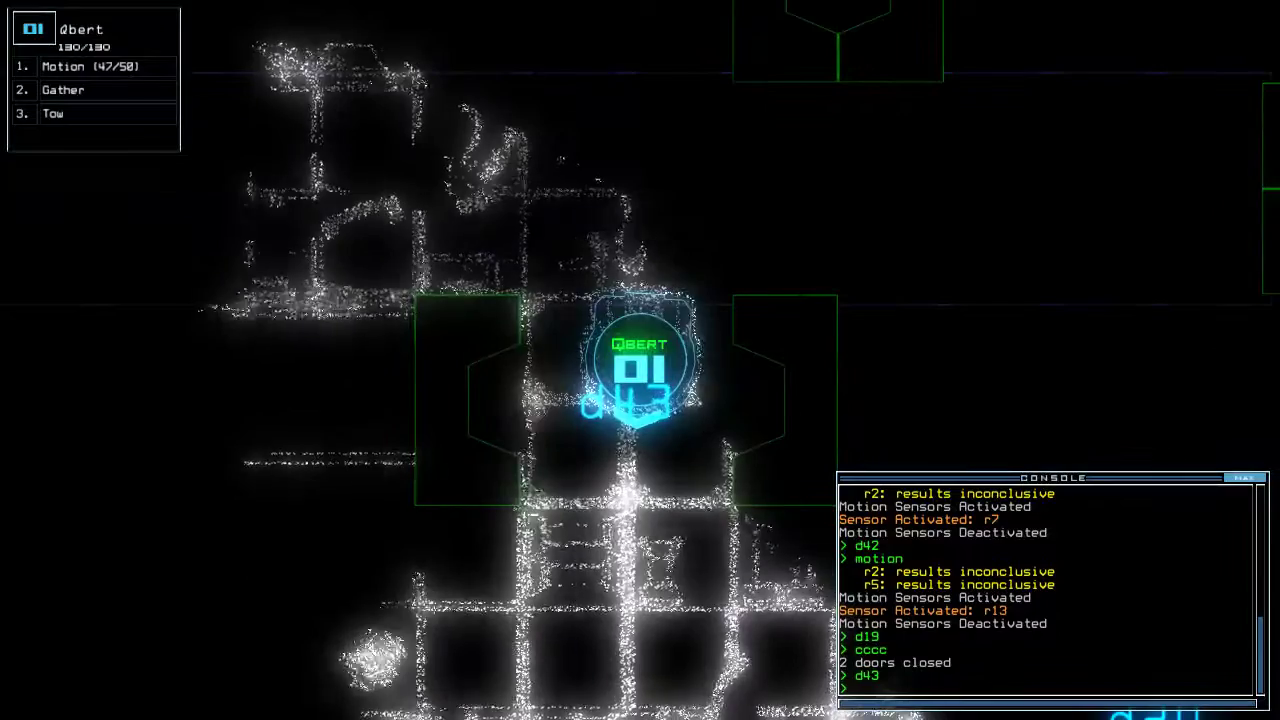
{"action": "type", "text": "cc"}
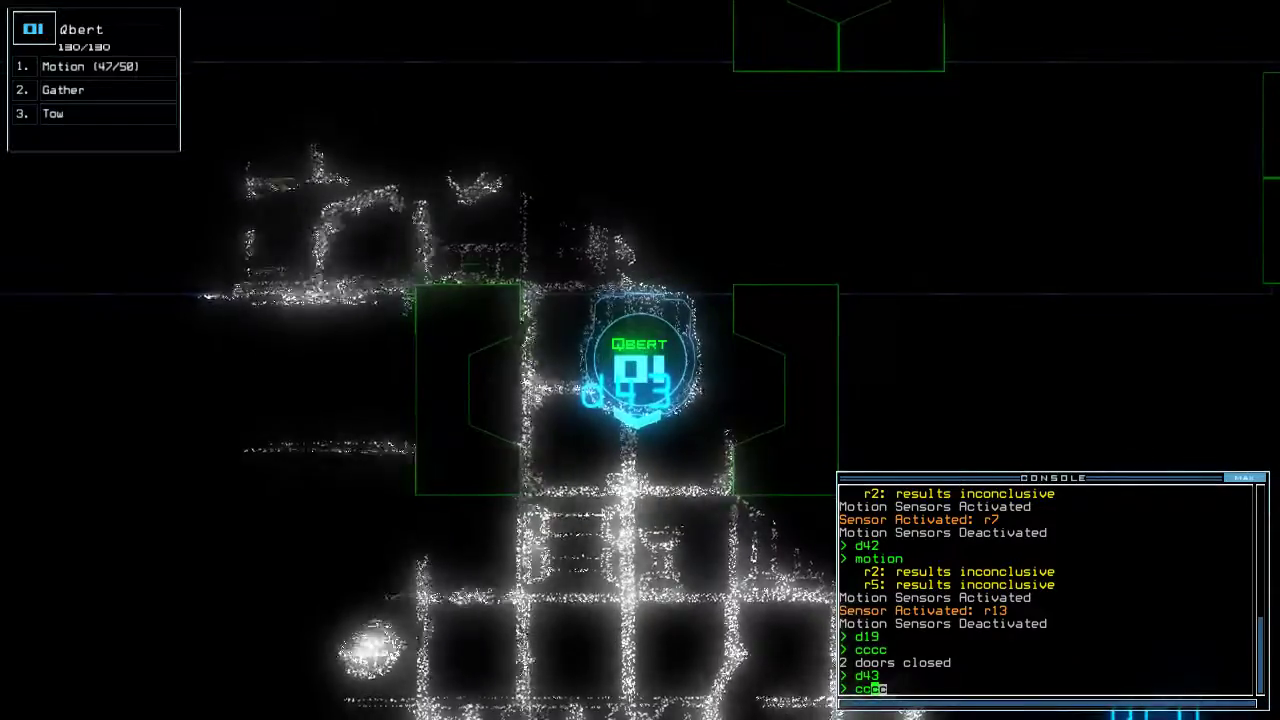
{"action": "type", "text": "cc"}
{"action": "key", "text": "Tab"}
{"action": "key", "text": "Tab"}
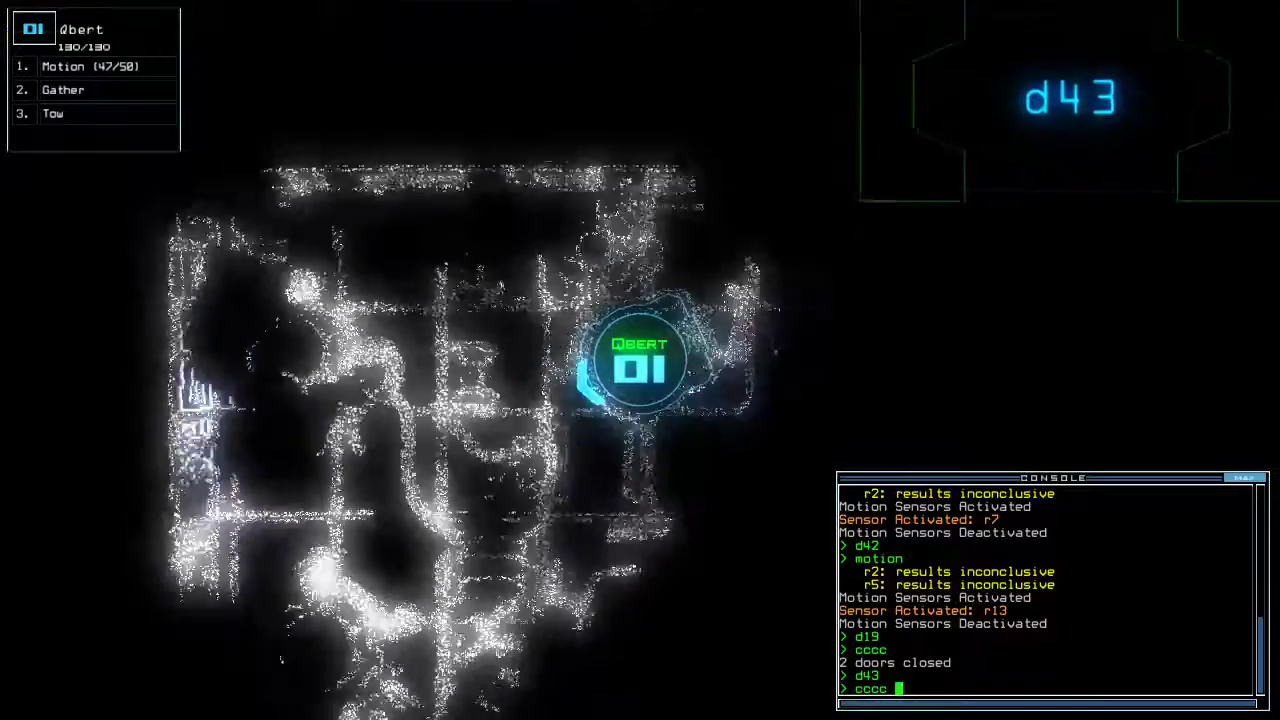
{"action": "key", "text": "Return"}
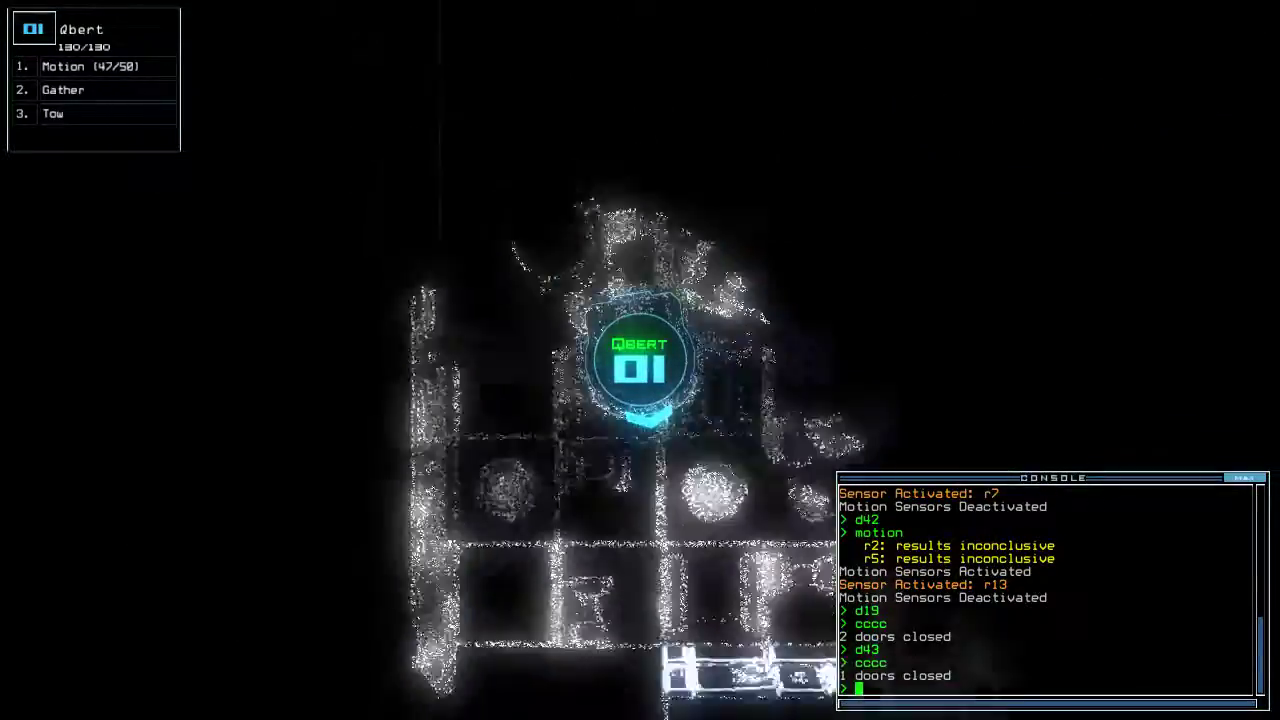
Open door d17 using the ship schematic map
{"action": "key", "text": "Tab"}
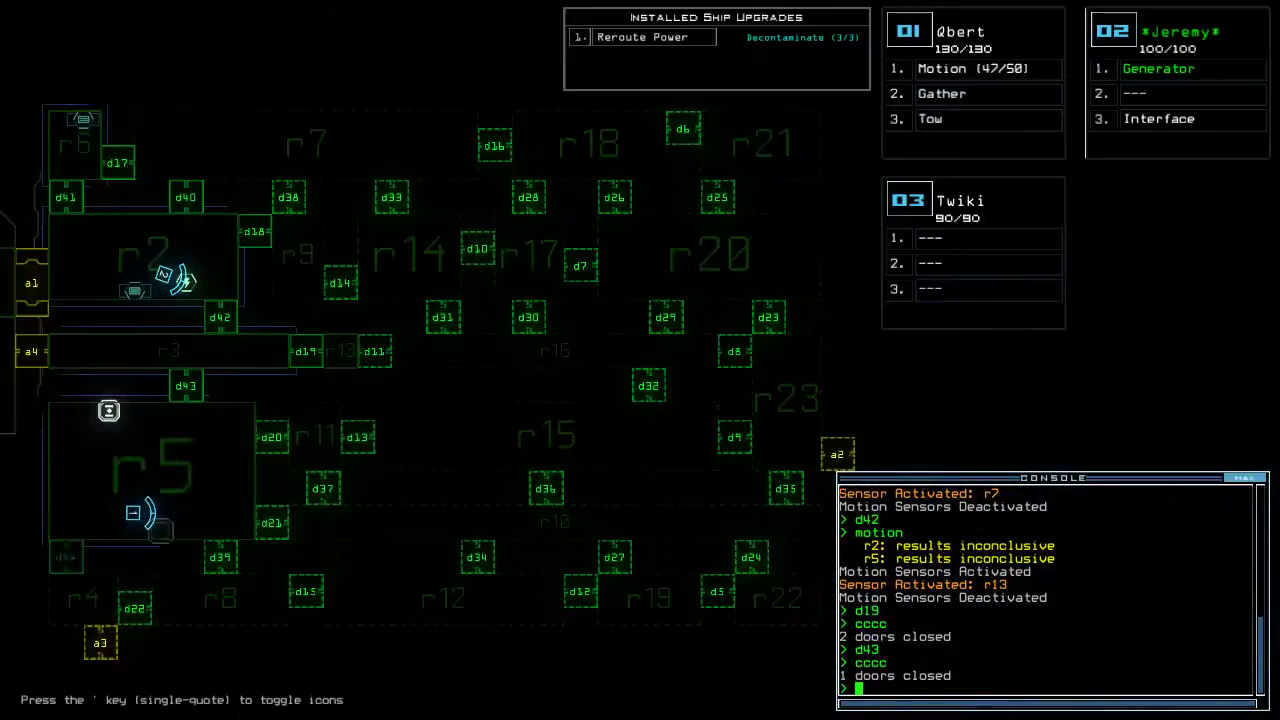
{"action": "type", "text": "d17"}
{"action": "key", "text": "Return"}
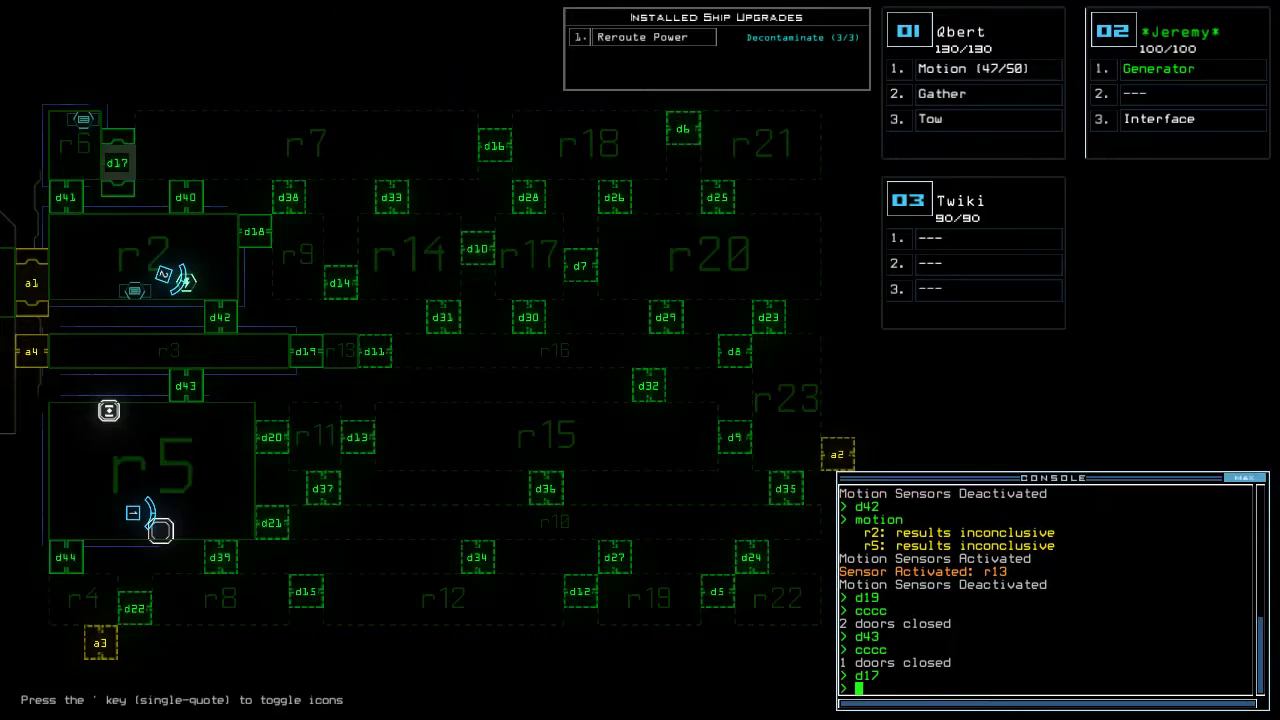
{"action": "key", "text": "Tab"}
{"action": "key", "text": "Up"}
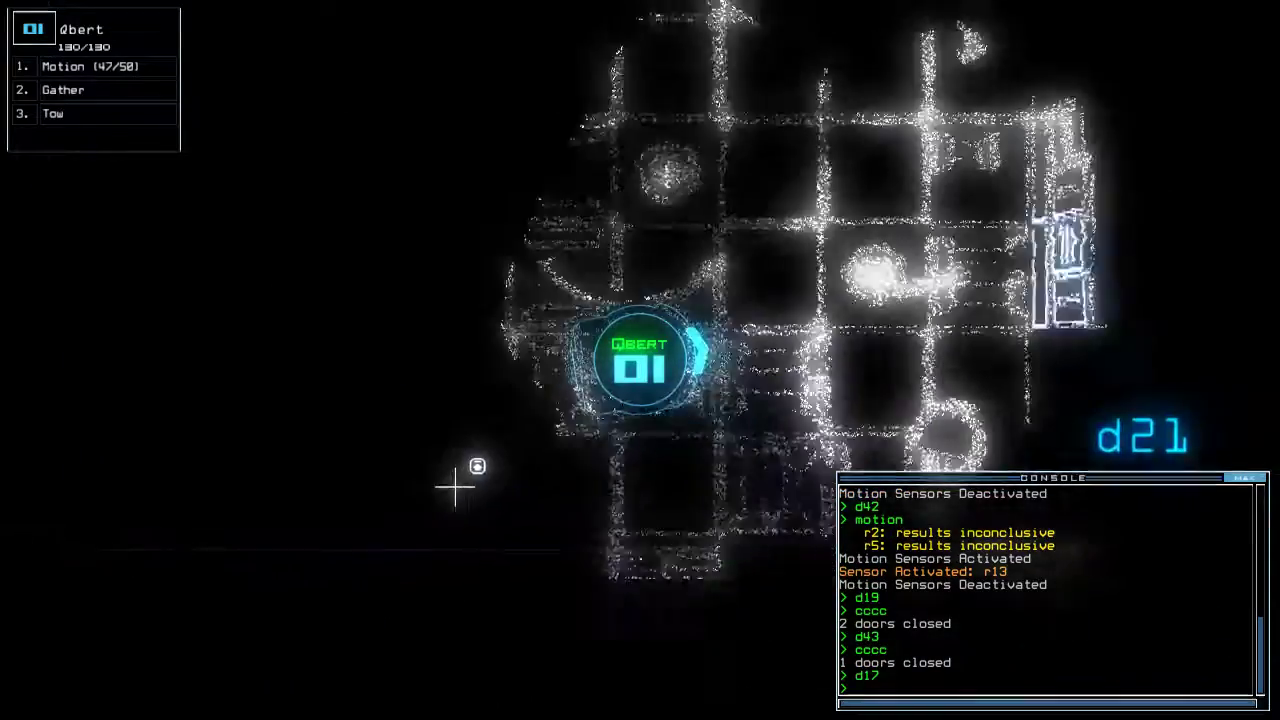
Rescan for motion and send Qbert through doors d20 and d37
{"action": "key", "text": "Tab"}
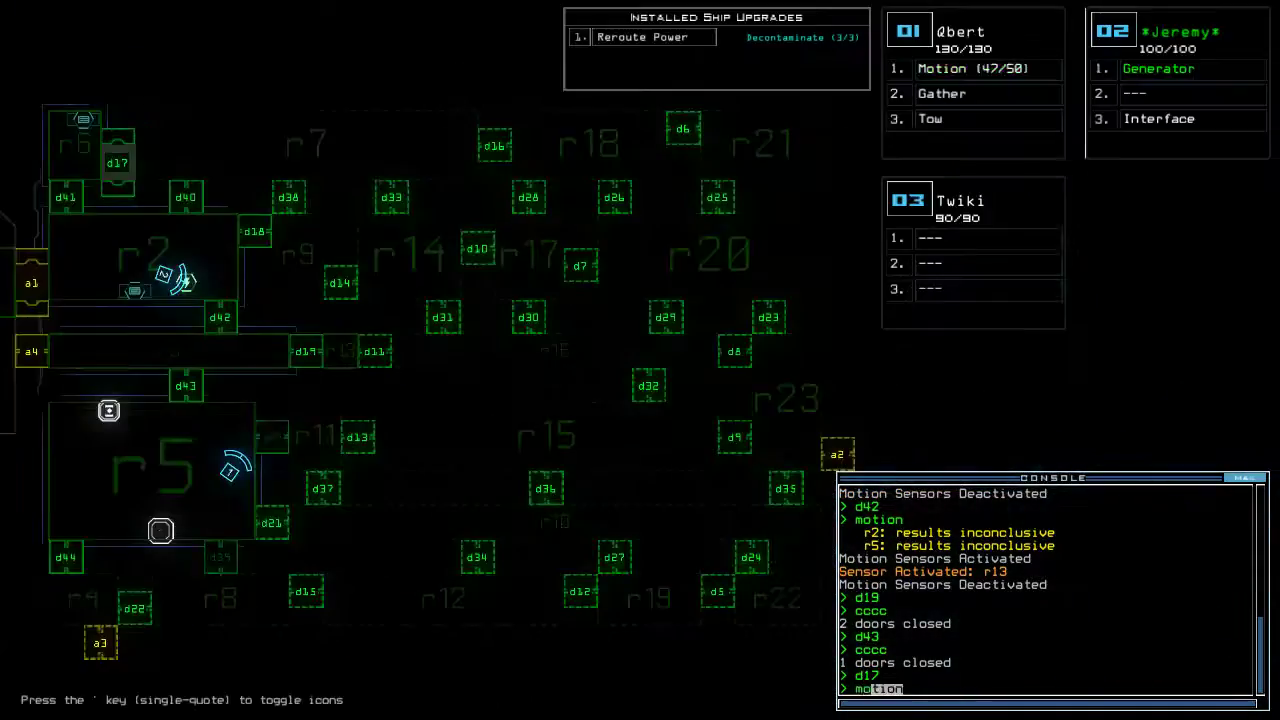
{"action": "type", "text": "motion"}
{"action": "key", "text": "Return"}
{"action": "key", "text": "Tab"}
{"action": "type", "text": "d20"}
{"action": "key", "text": "Return"}
{"action": "key", "text": "Right"}
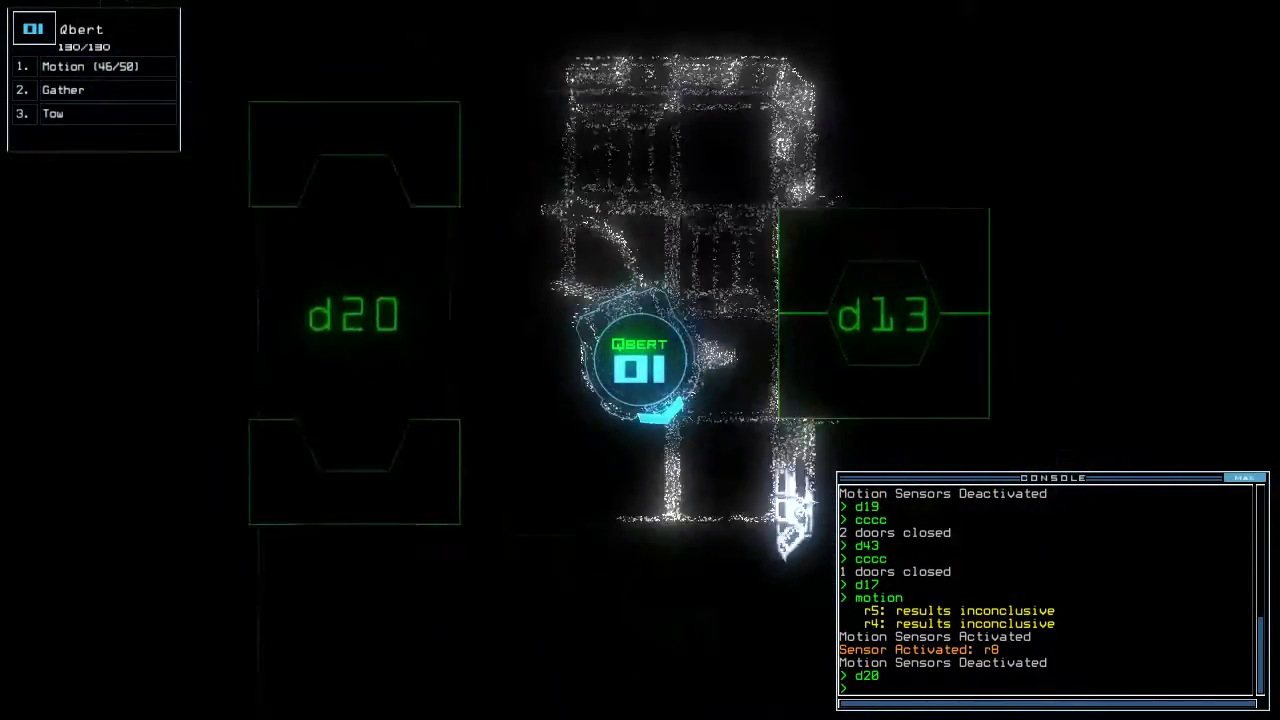
{"action": "type", "text": "d37"}
{"action": "key", "text": "Return"}
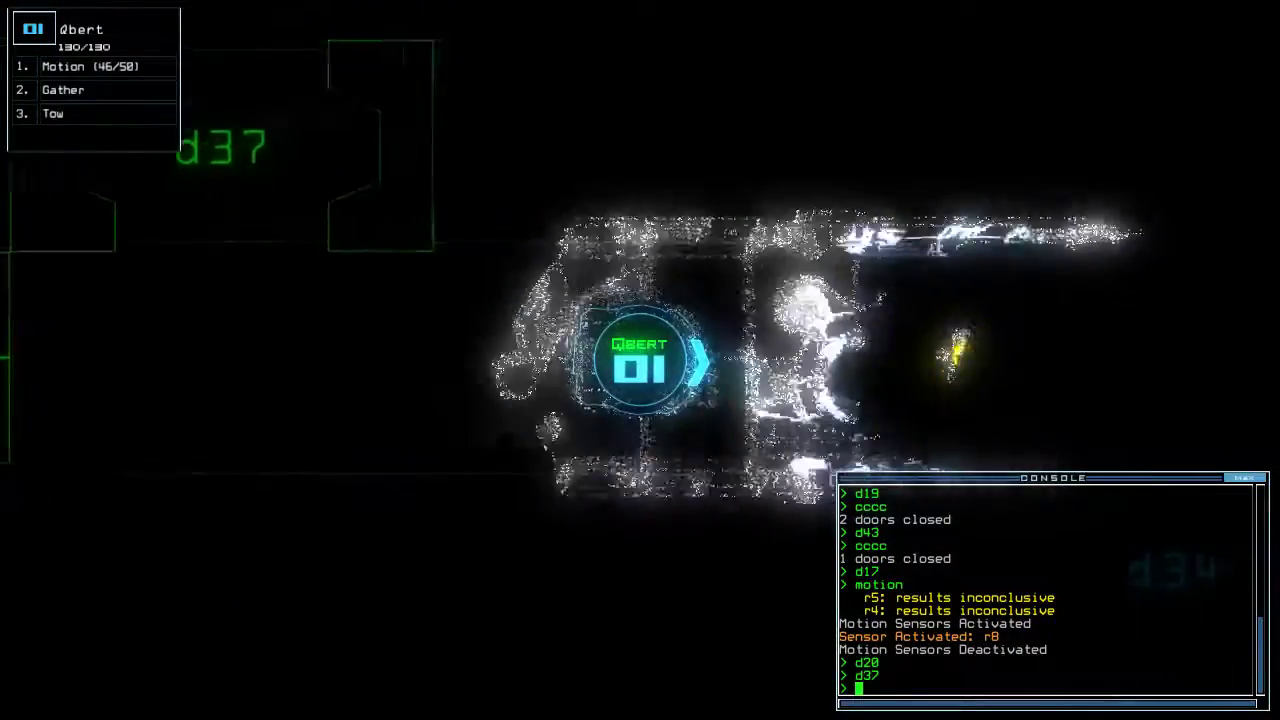
{"action": "type", "text": "tow"}
Have Qbert tow Marvin and gather four loads of scrap in the room
{"action": "key", "text": "Return"}
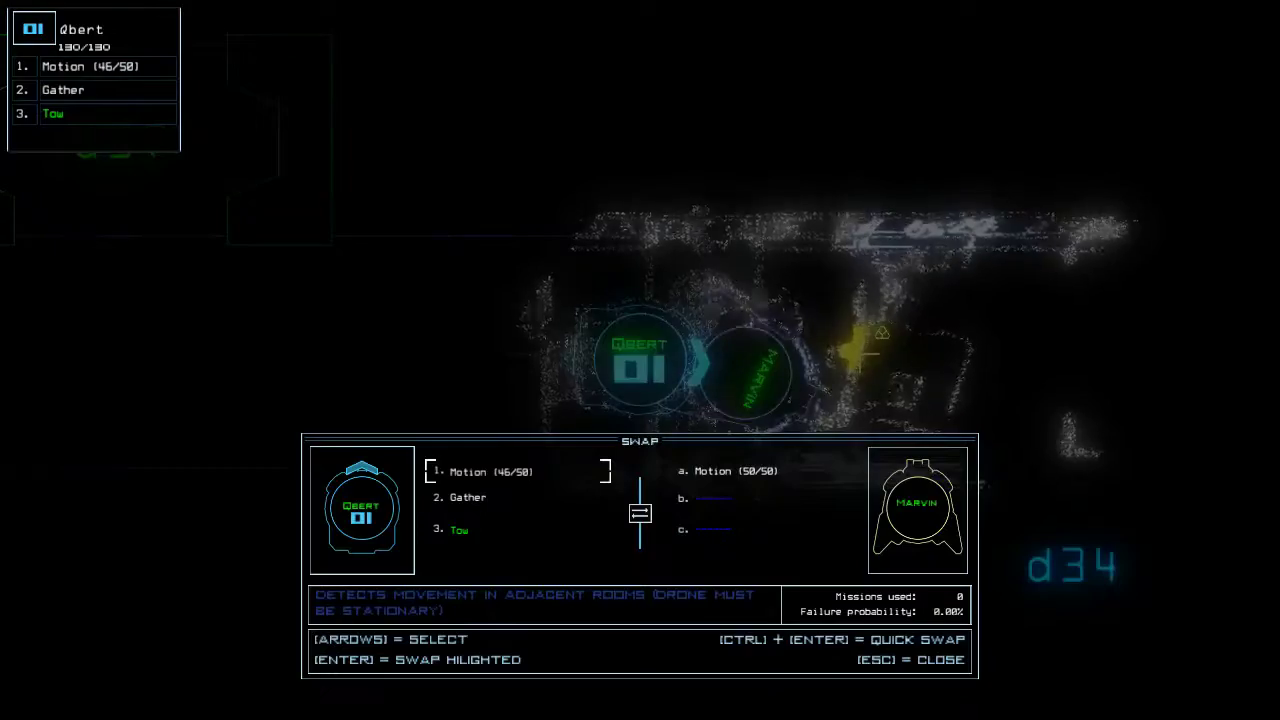
{"action": "key", "text": "Escape"}
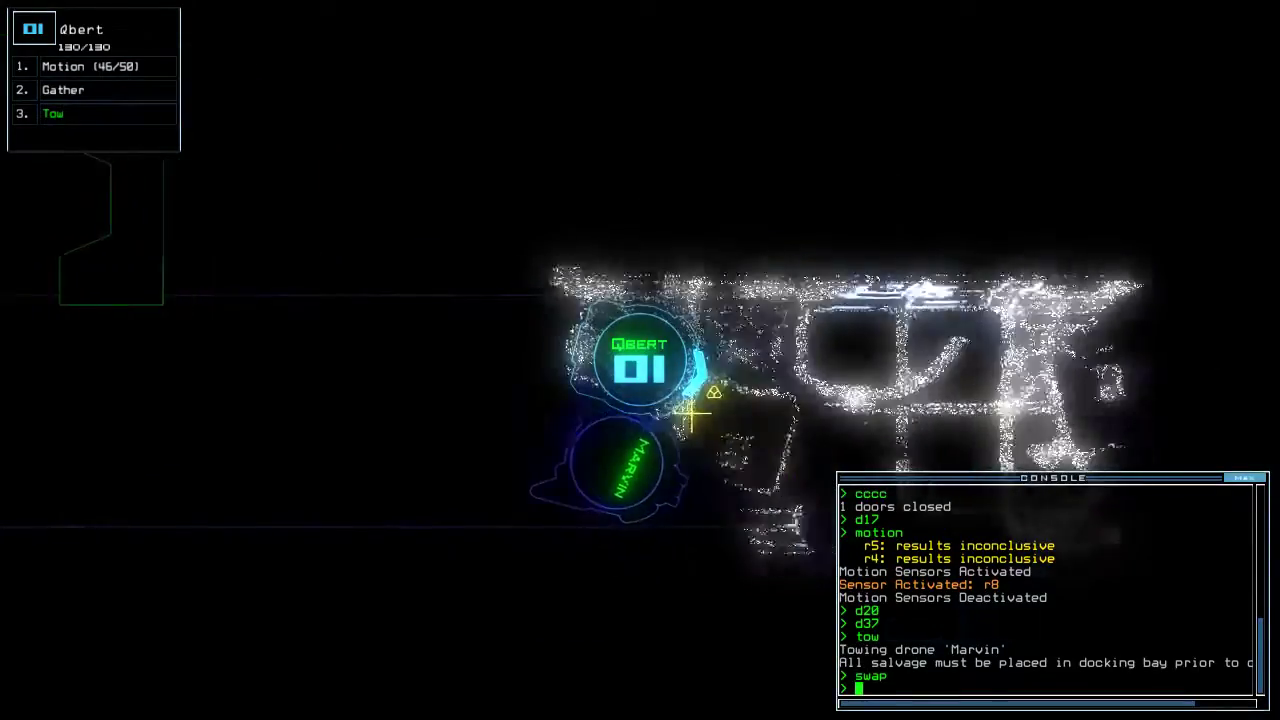
{"action": "type", "text": "g"}
{"action": "key", "text": "Return"}
{"action": "type", "text": "g"}
{"action": "key", "text": "Return"}
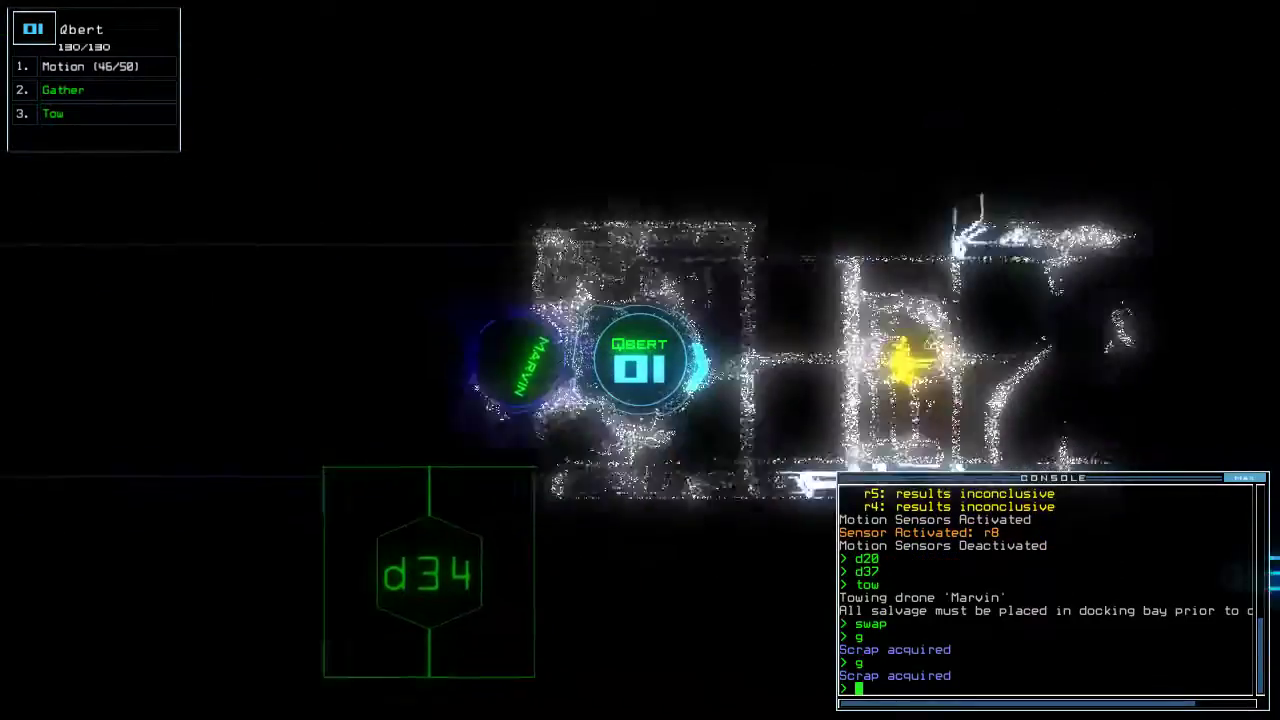
{"action": "type", "text": "g"}
{"action": "key", "text": "Return"}
{"action": "type", "text": "g"}
{"action": "key", "text": "Return"}
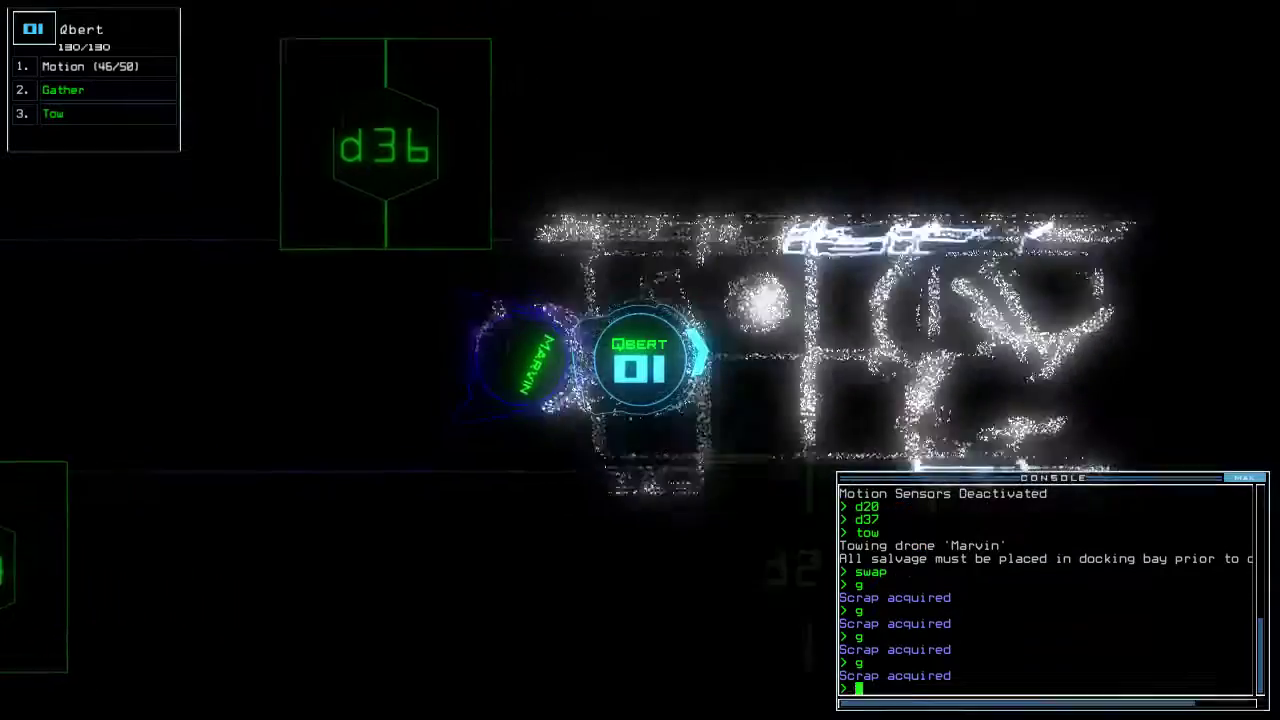
Rescan for motion, collect scrap past door d35, and send Jeremy back to room r1
{"action": "key", "text": "Tab"}
{"action": "type", "text": "motion"}
{"action": "key", "text": "Return"}
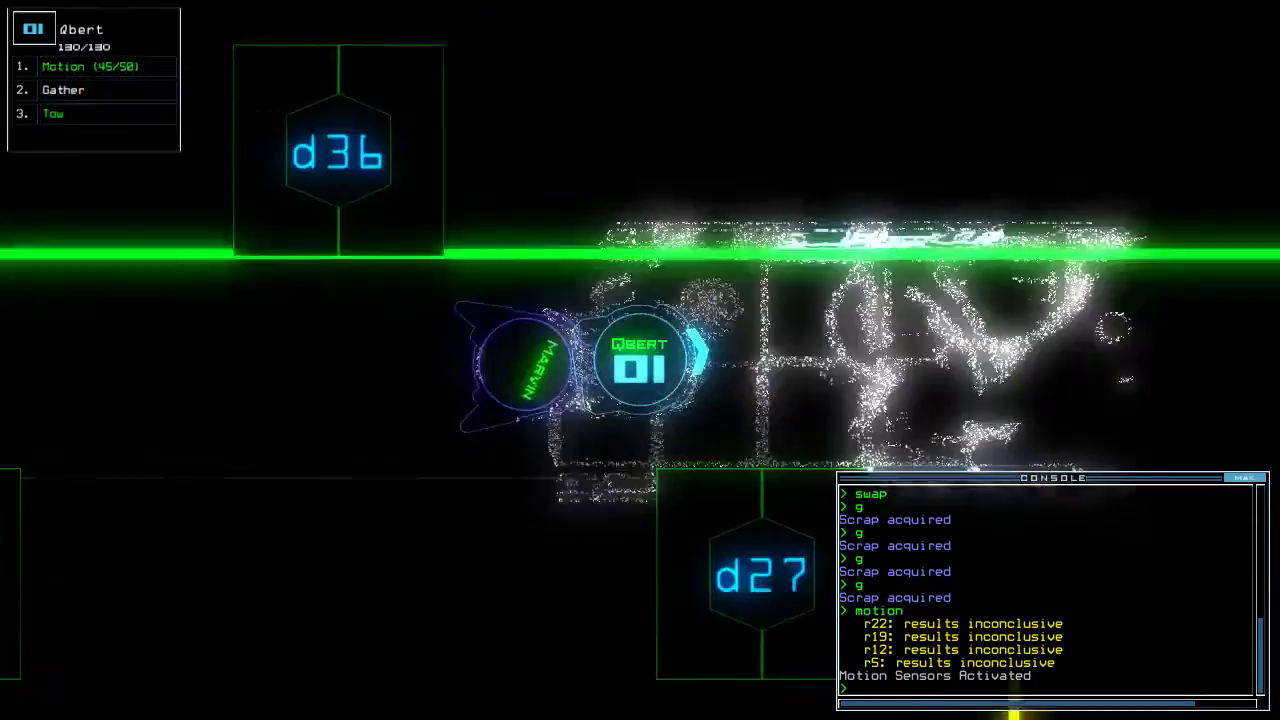
{"action": "type", "text": "d35"}
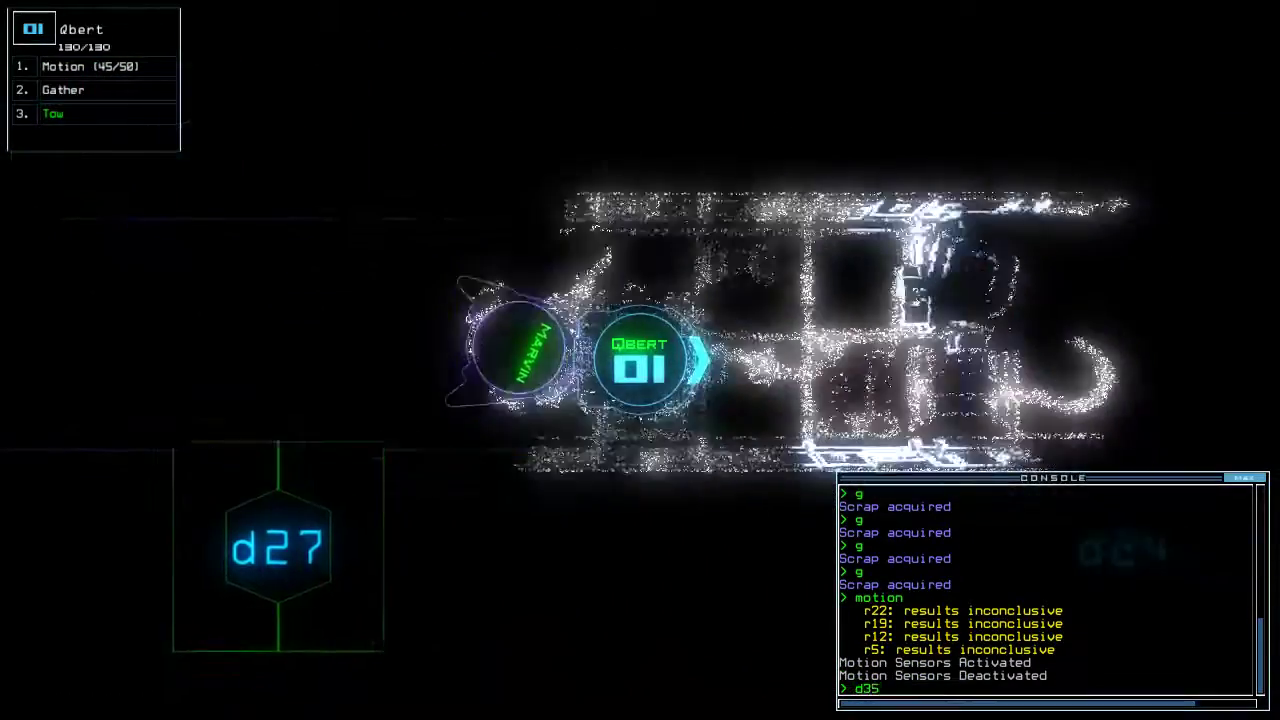
{"action": "key", "text": "Return"}
{"action": "type", "text": "g"}
{"action": "key", "text": "Return"}
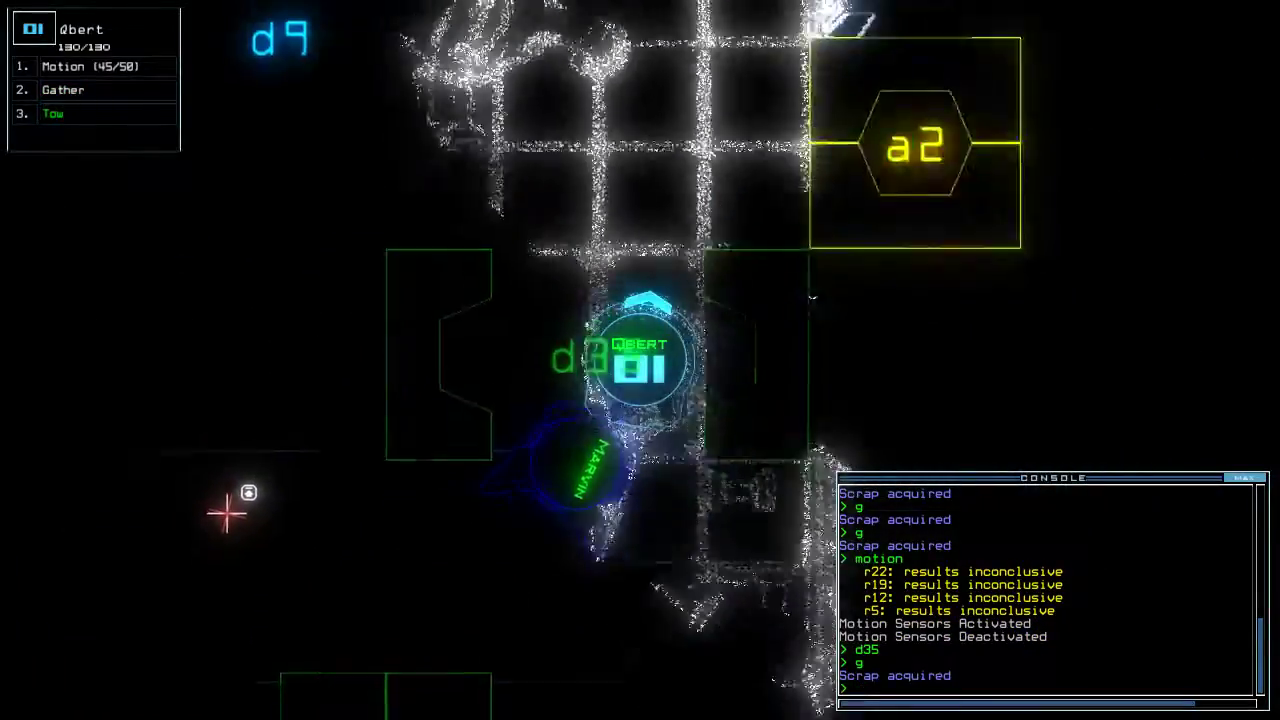
{"action": "type", "text": "back 2"}
{"action": "key", "text": "Return"}
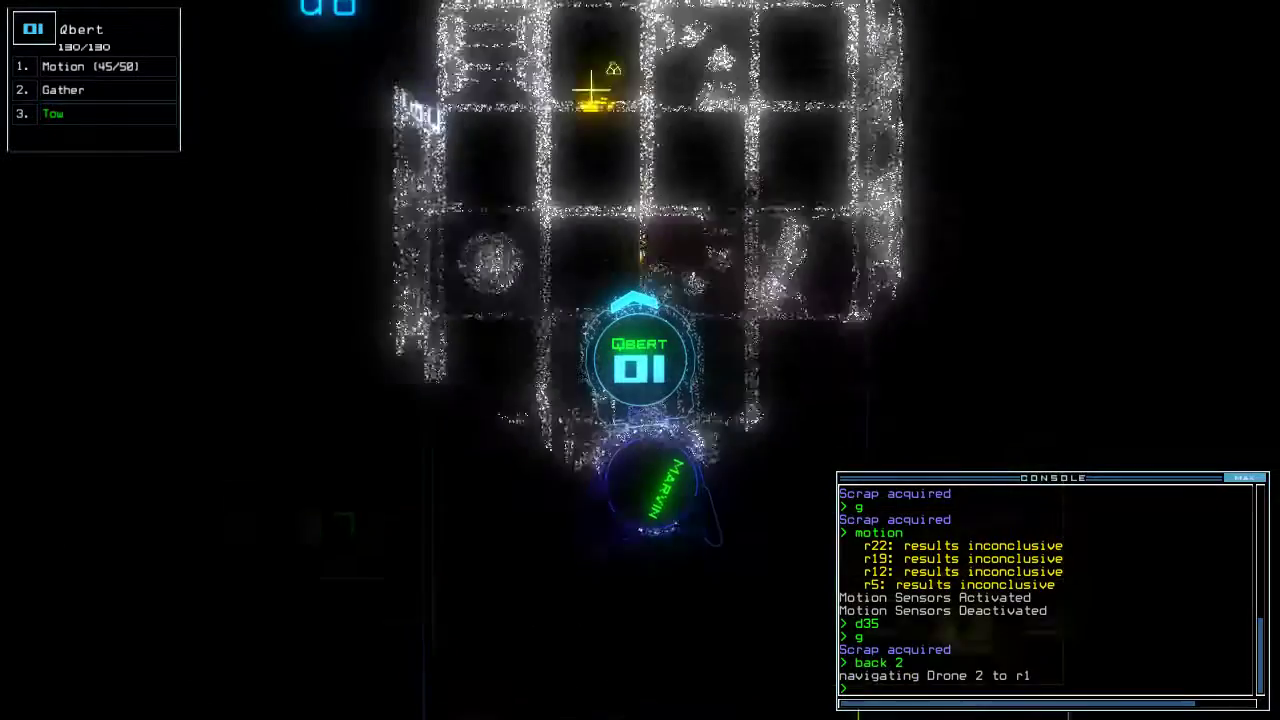
{"action": "type", "text": "g"}
{"action": "key", "text": "Return"}
{"action": "type", "text": "g"}
{"action": "key", "text": "Return"}
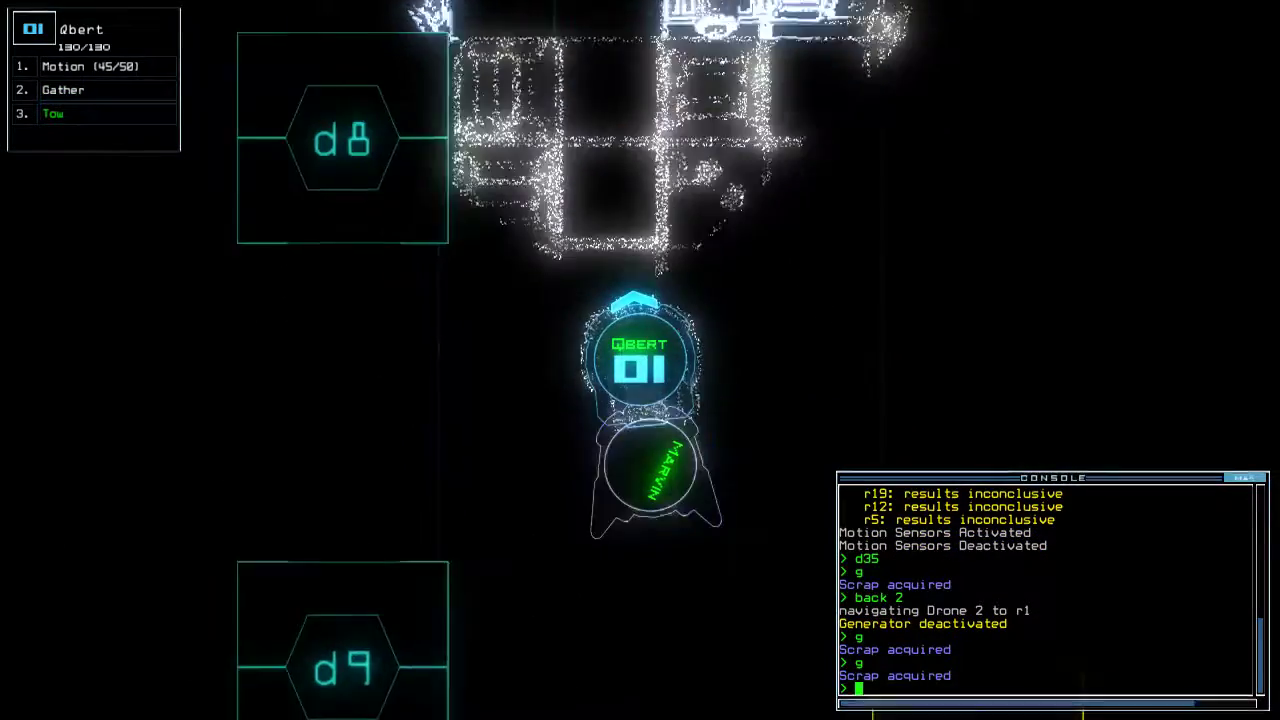
{"action": "key", "text": "Tab"}
{"action": "type", "text": "dd"}
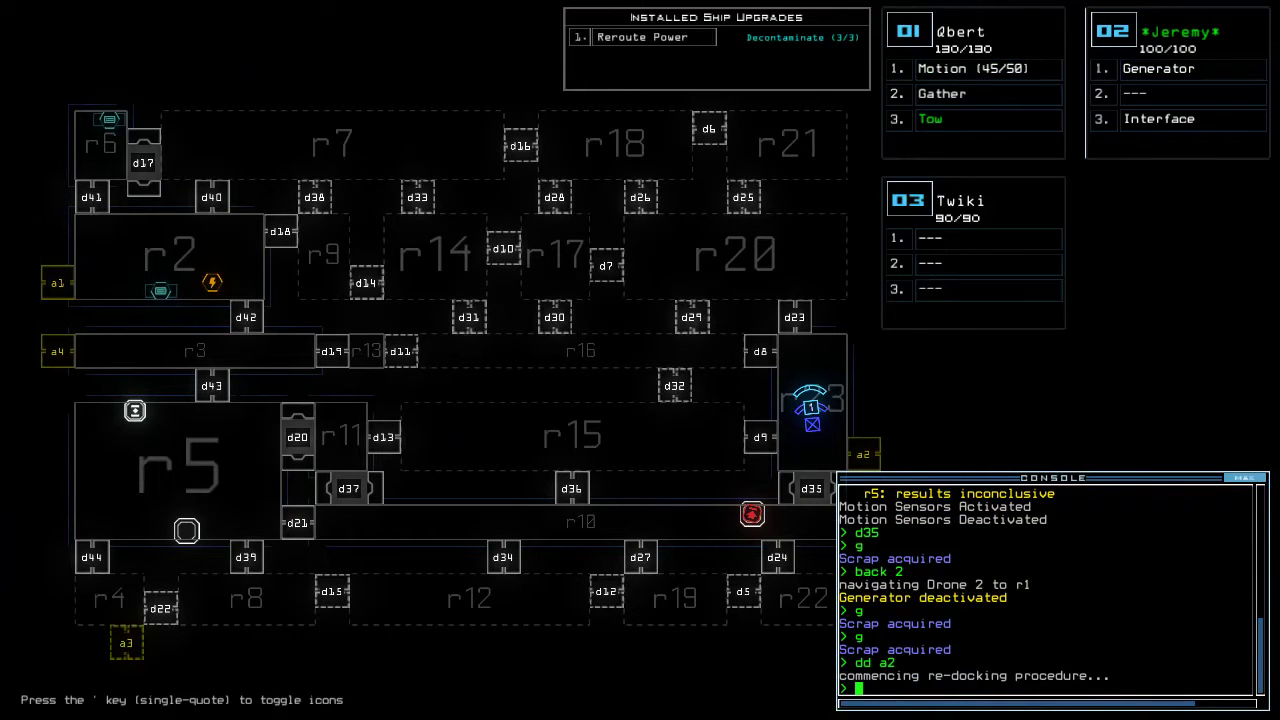
Open all doors to room r1 and stop towing Marvin
{"action": "key", "text": "Tab"}
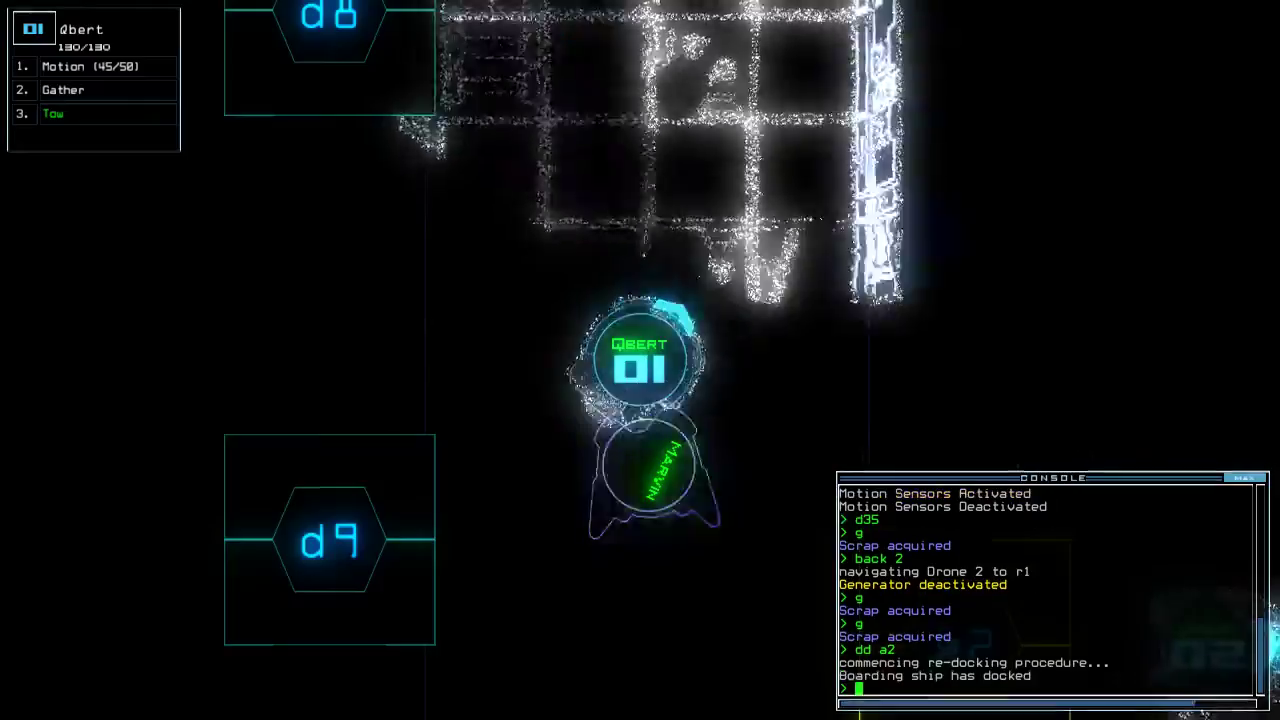
{"action": "type", "text": "arr"}
{"action": "key", "text": "Return"}
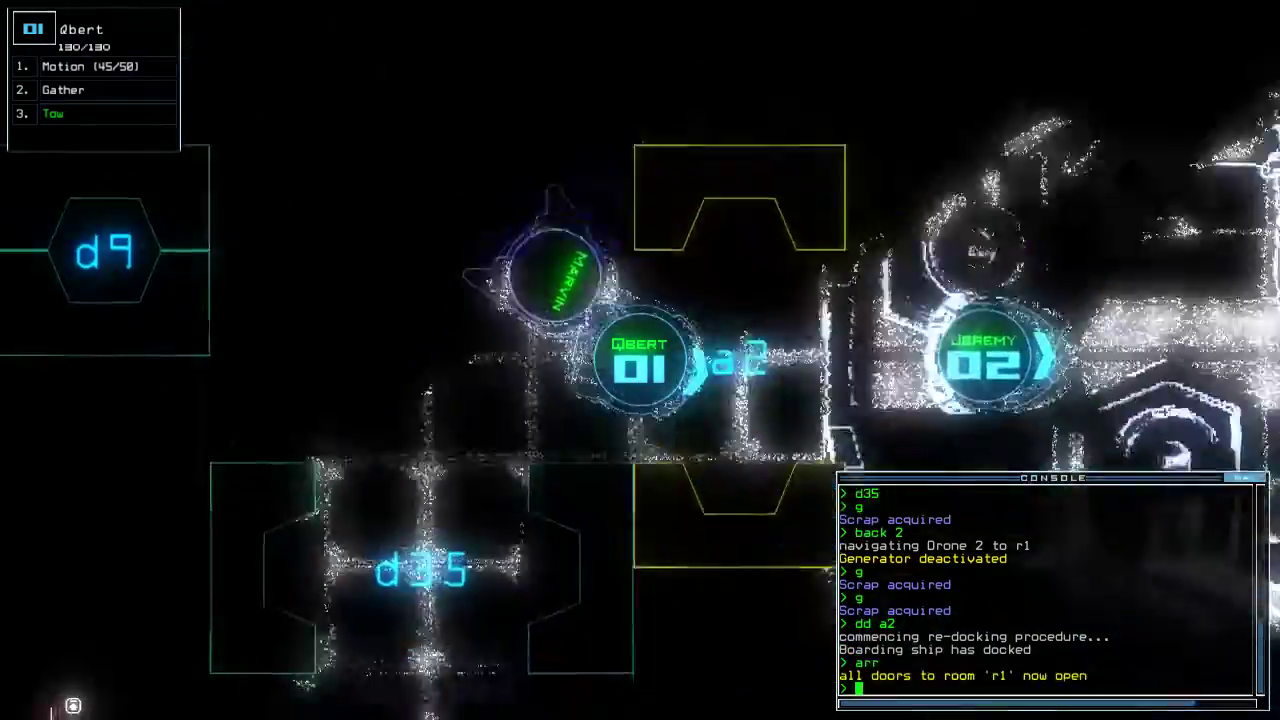
{"action": "type", "text": "tow"}
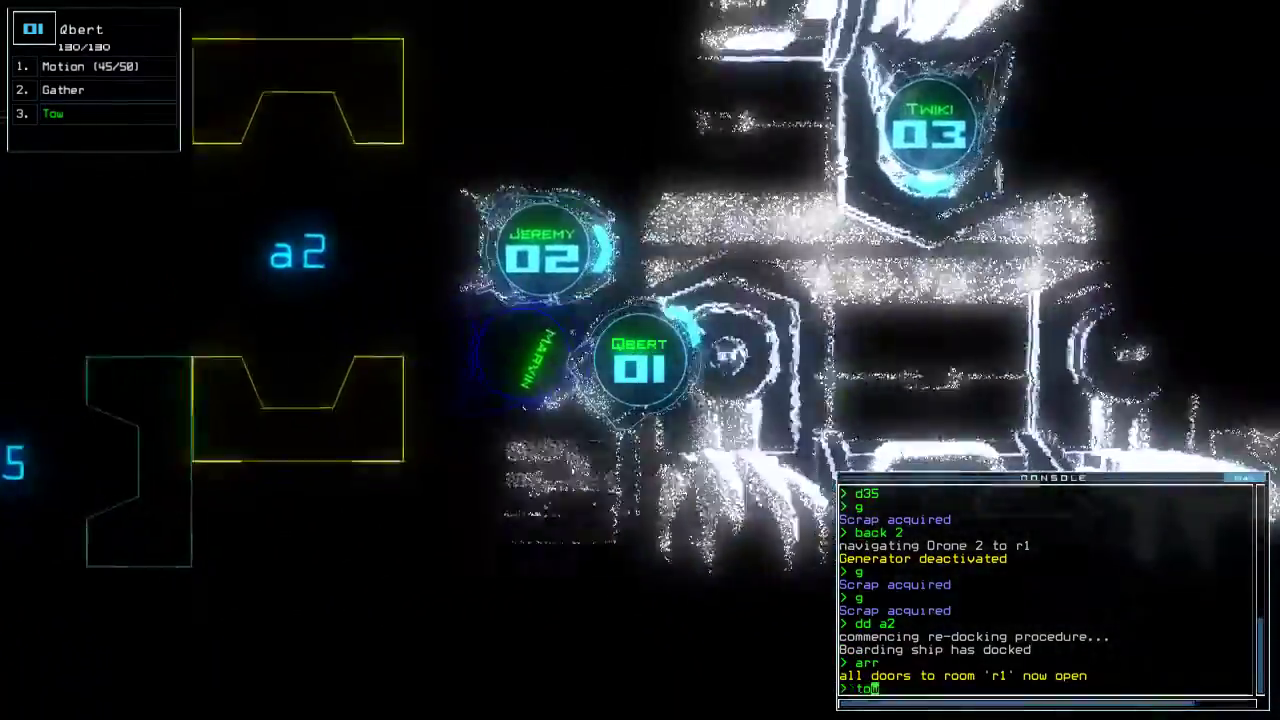
{"action": "key", "text": "Return"}
Give Jeremy Marvin's motion module and hand Jeremy's Interface module to Twiki
{"action": "key", "text": "ctrl+2"}
{"action": "type", "text": "sw"}
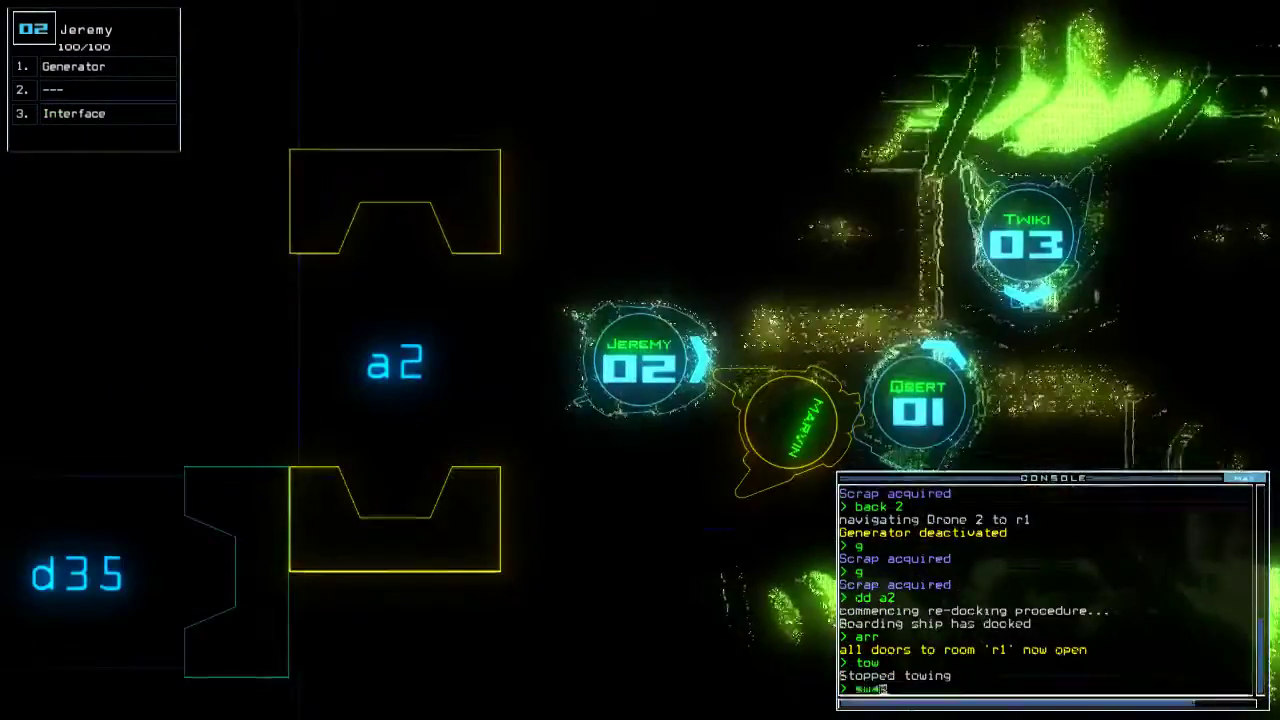
{"action": "type", "text": "p"}
{"action": "key", "text": "Return"}
{"action": "key", "text": "Return"}
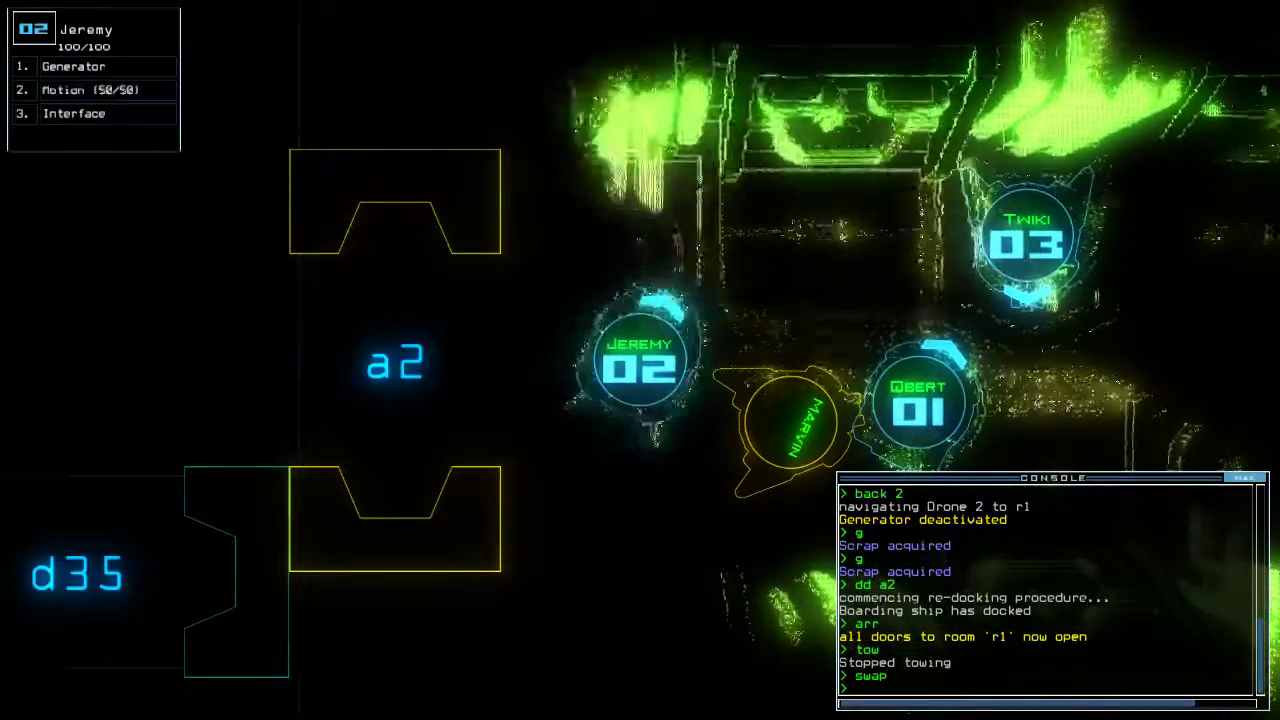
{"action": "type", "text": "p"}
{"action": "key", "text": "Return"}
{"action": "key", "text": "Down"}
{"action": "key", "text": "Return"}
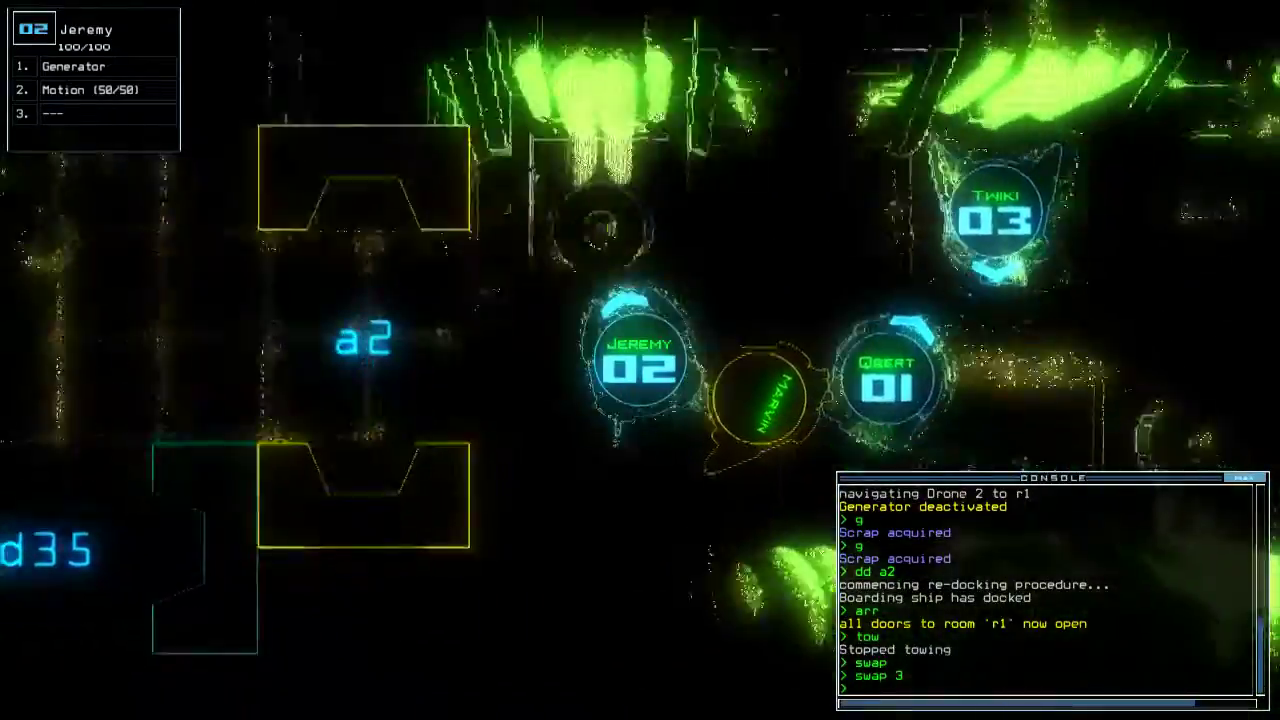
Redock at airlock a1, open the r1 doors, and send Jeremy through to activate the generator
{"action": "key", "text": "1"}
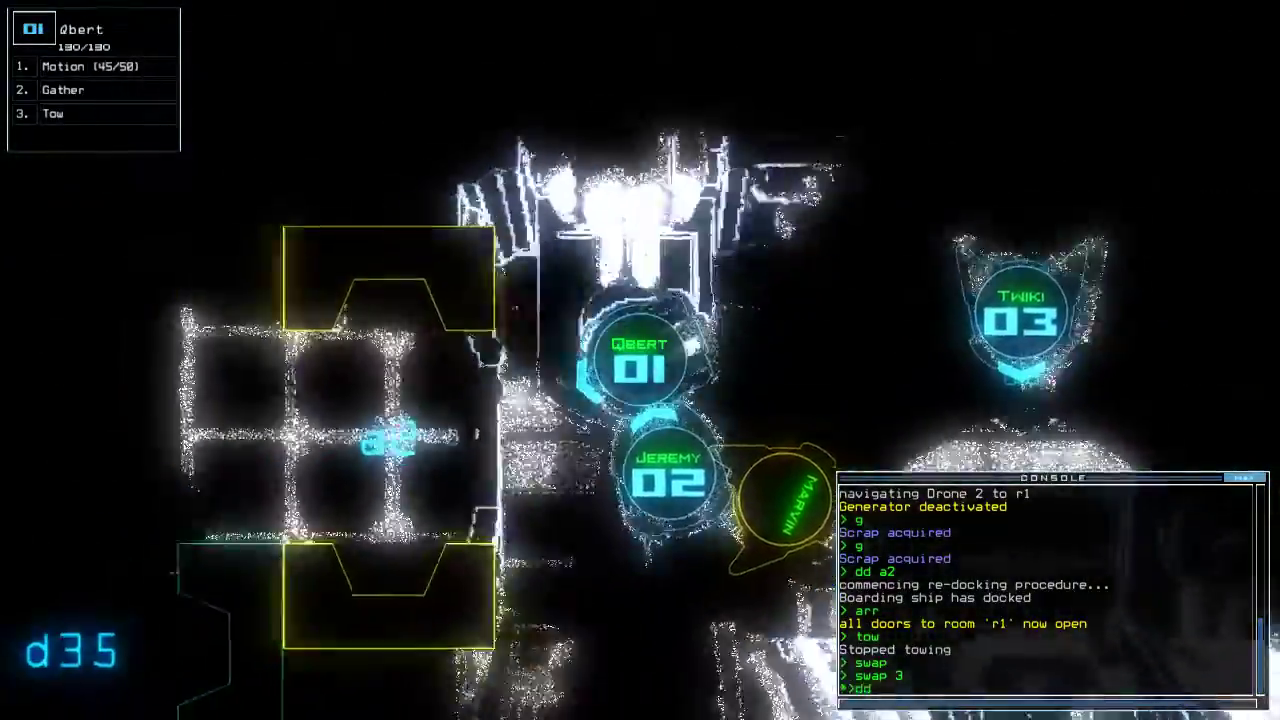
{"action": "type", "text": "dd a1"}
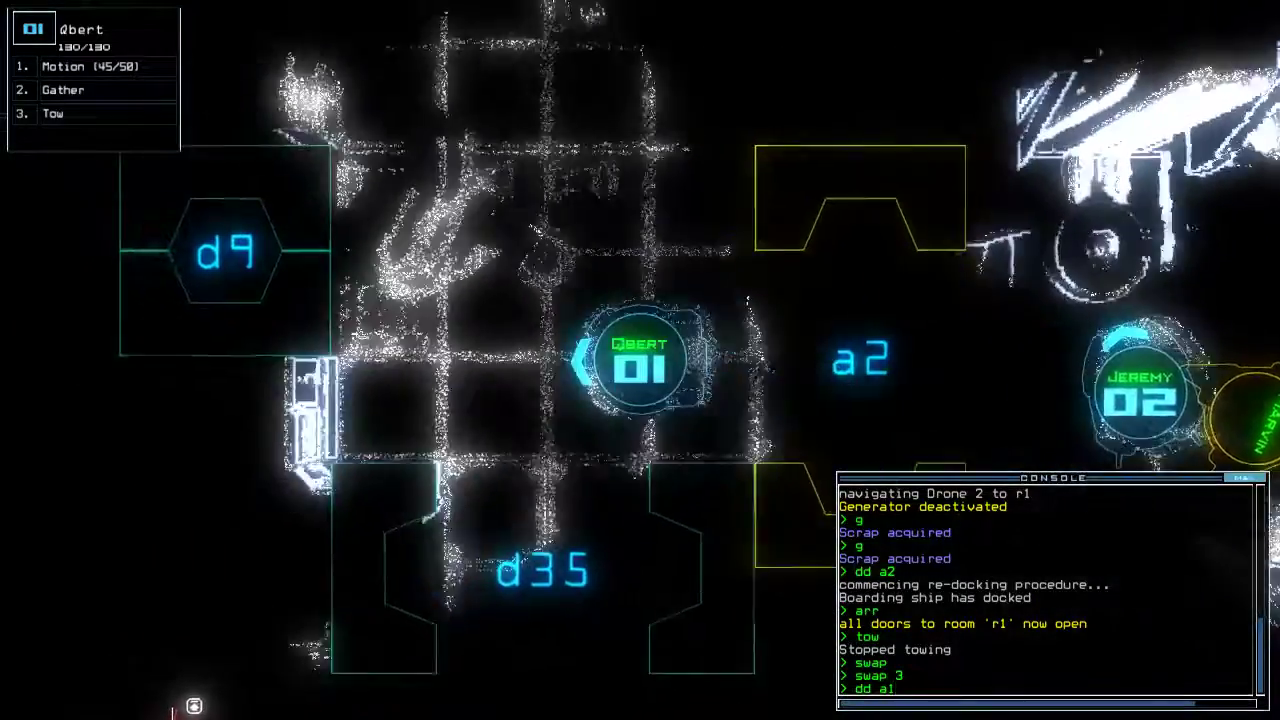
{"action": "type", "text": "a"}
{"action": "key", "text": "Return"}
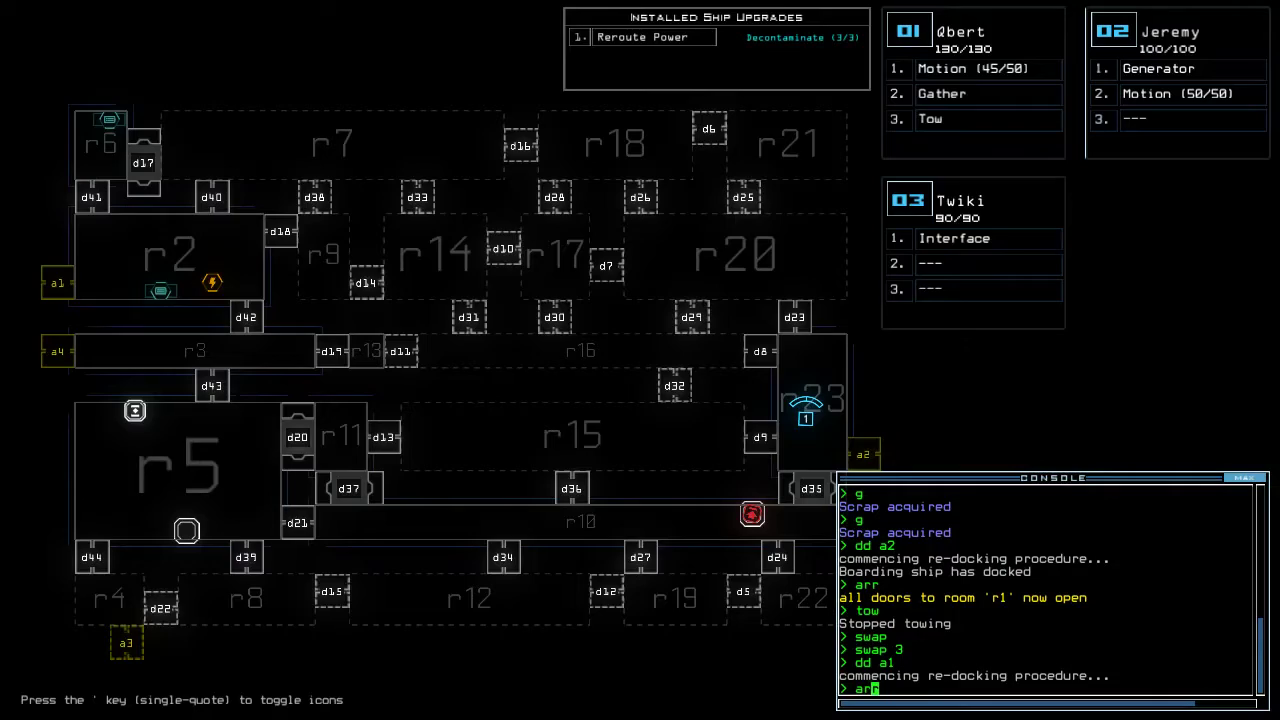
{"action": "type", "text": "r"}
{"action": "key", "text": "Return"}
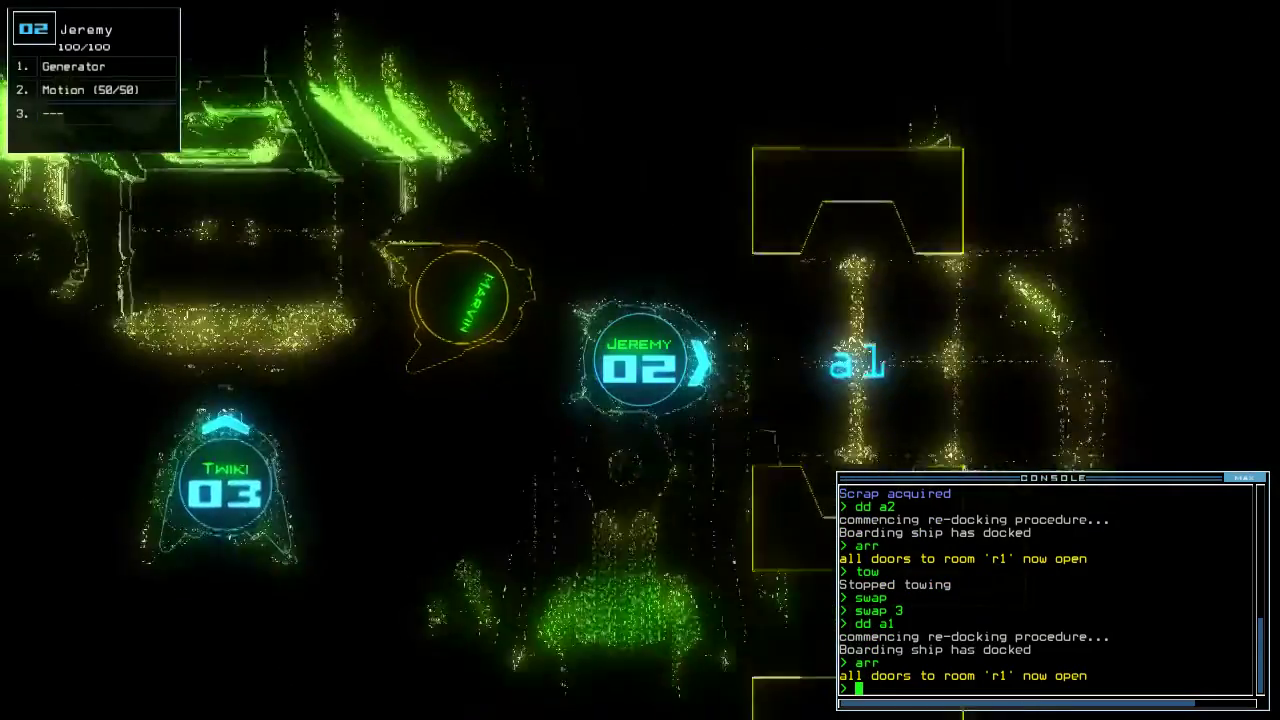
{"action": "key", "text": "Right"}
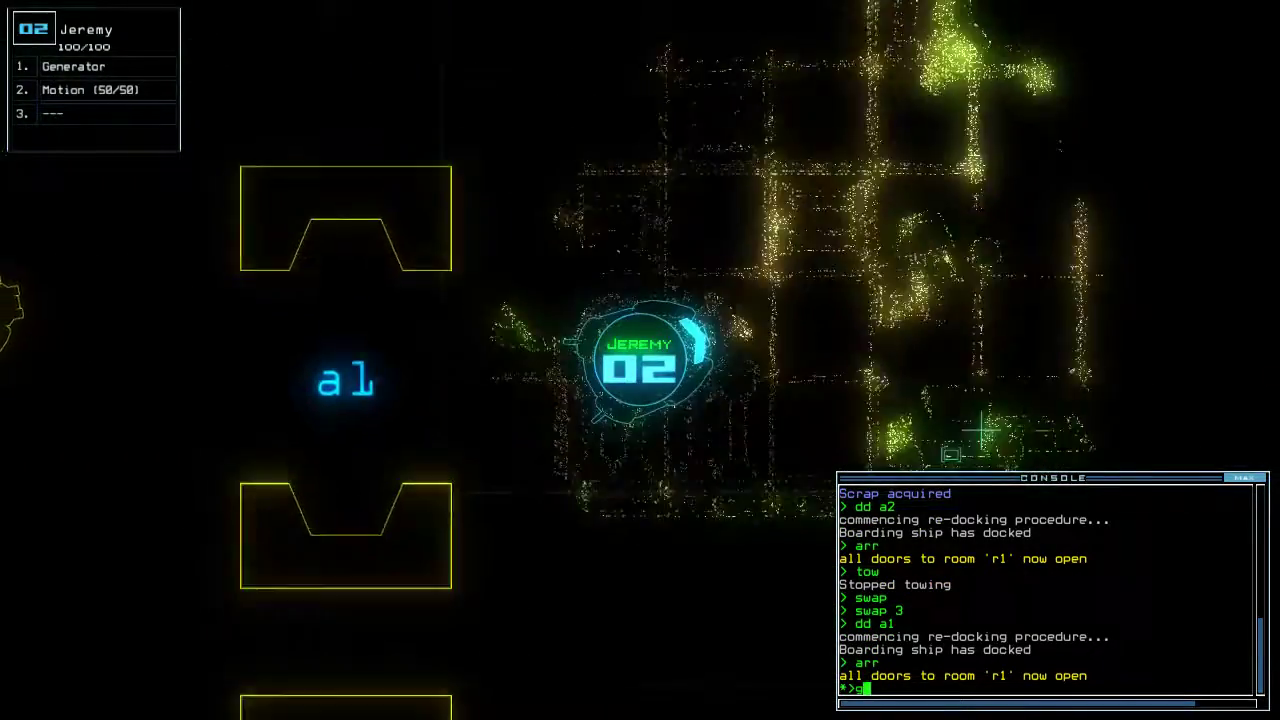
{"action": "type", "text": "g"}
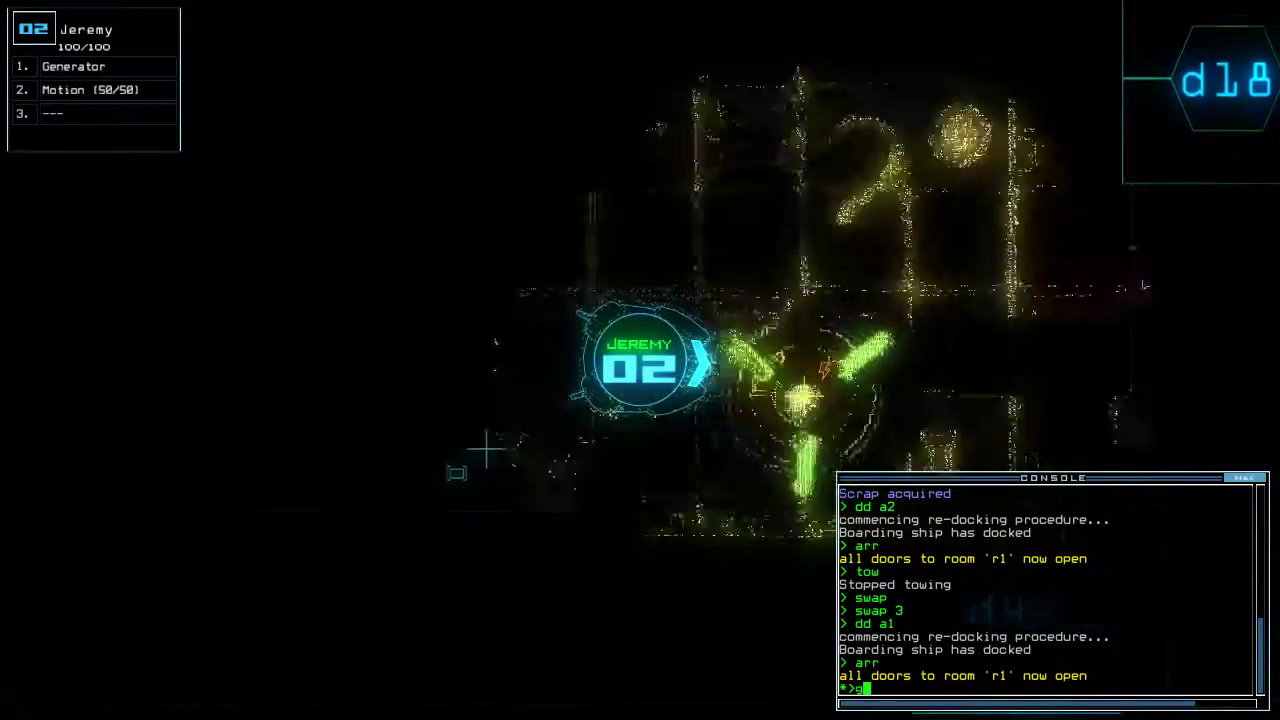
{"action": "key", "text": "Return"}
{"action": "type", "text": "motion"}
Run a motion sensor scan and take control of Qbert
{"action": "key", "text": "Return"}
{"action": "key", "text": "Tab"}
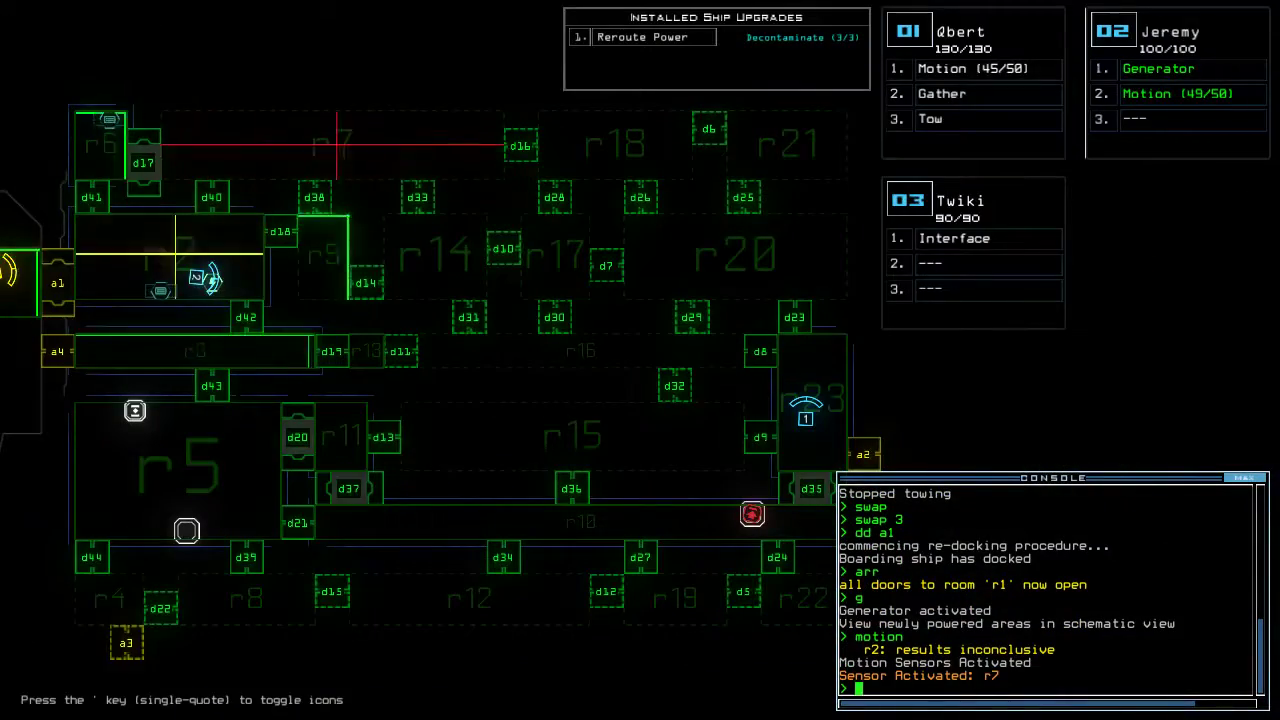
{"action": "key", "text": "1"}
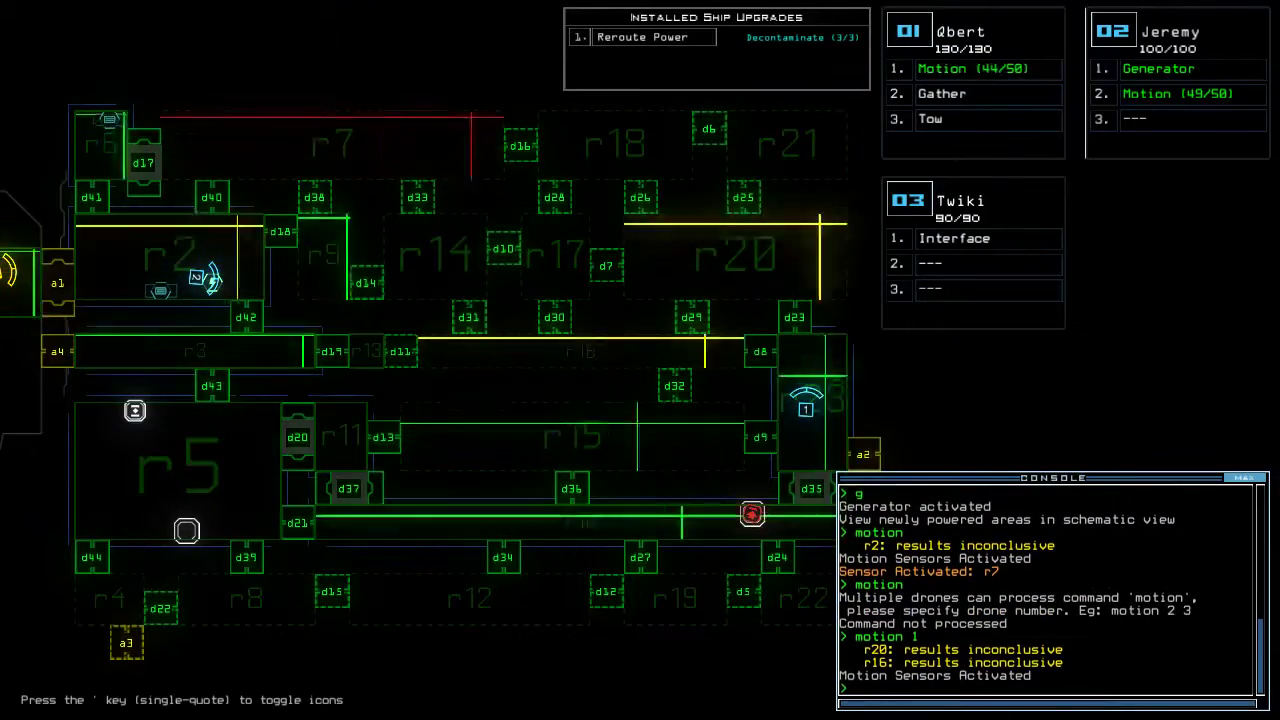
{"action": "key", "text": "Tab"}
{"action": "type", "text": "d9"}
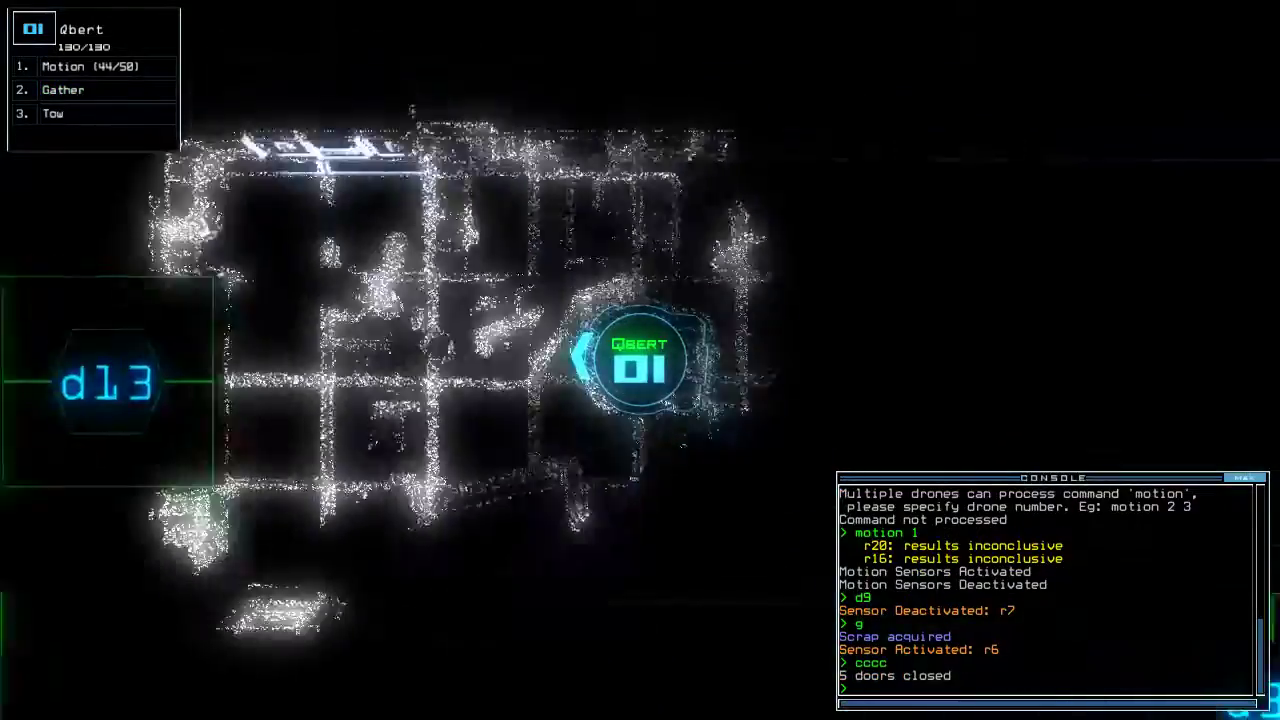
Drive Qbert through doors d43 and d42, then close the four open doors
{"action": "key", "text": "Tab"}
{"action": "key", "text": "Tab"}
{"action": "type", "text": "d1"}
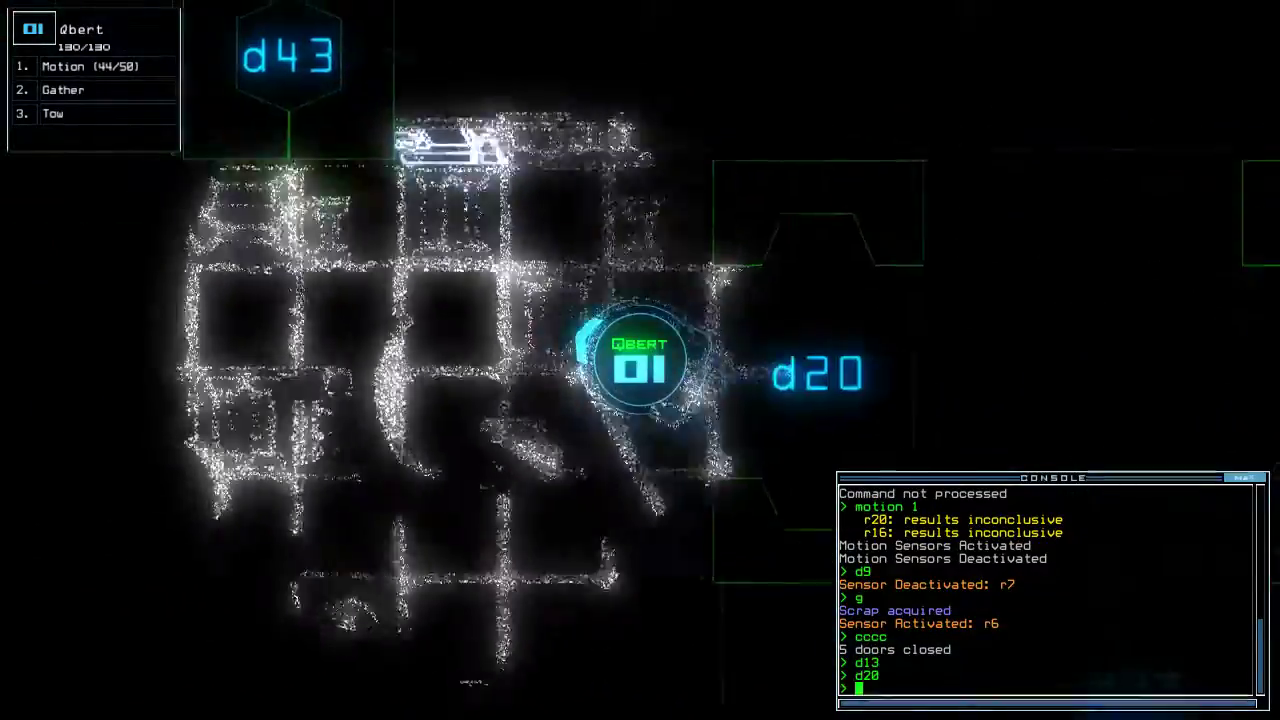
{"action": "key", "text": "Return"}
{"action": "key", "text": "Up"}
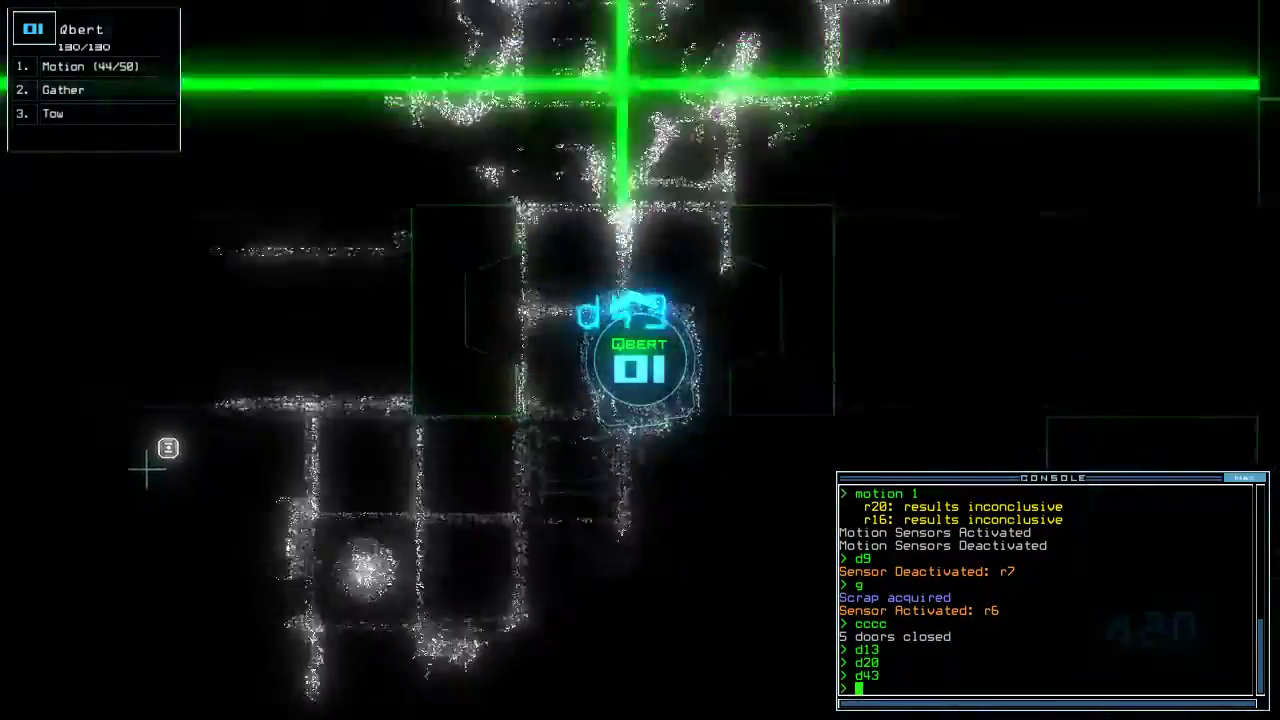
{"action": "type", "text": "d42"}
{"action": "key", "text": "Return"}
{"action": "key", "text": "Up"}
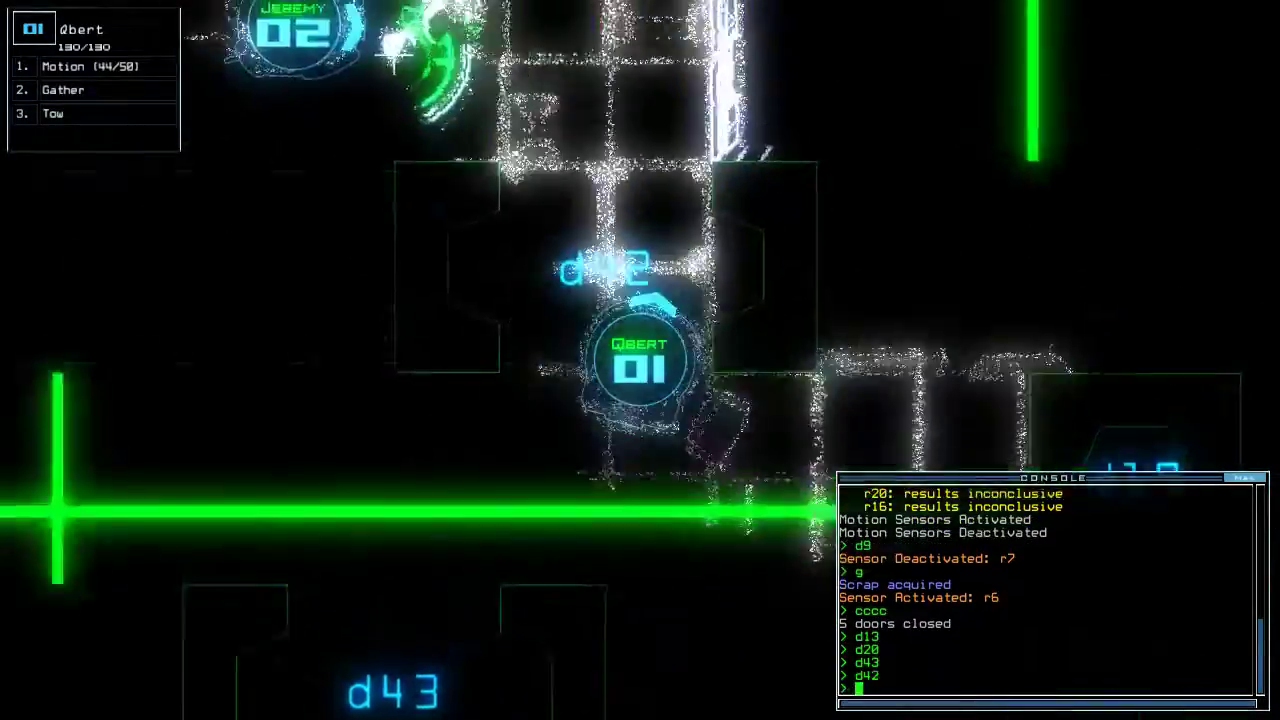
{"action": "type", "text": "cccc"}
{"action": "key", "text": "Return"}
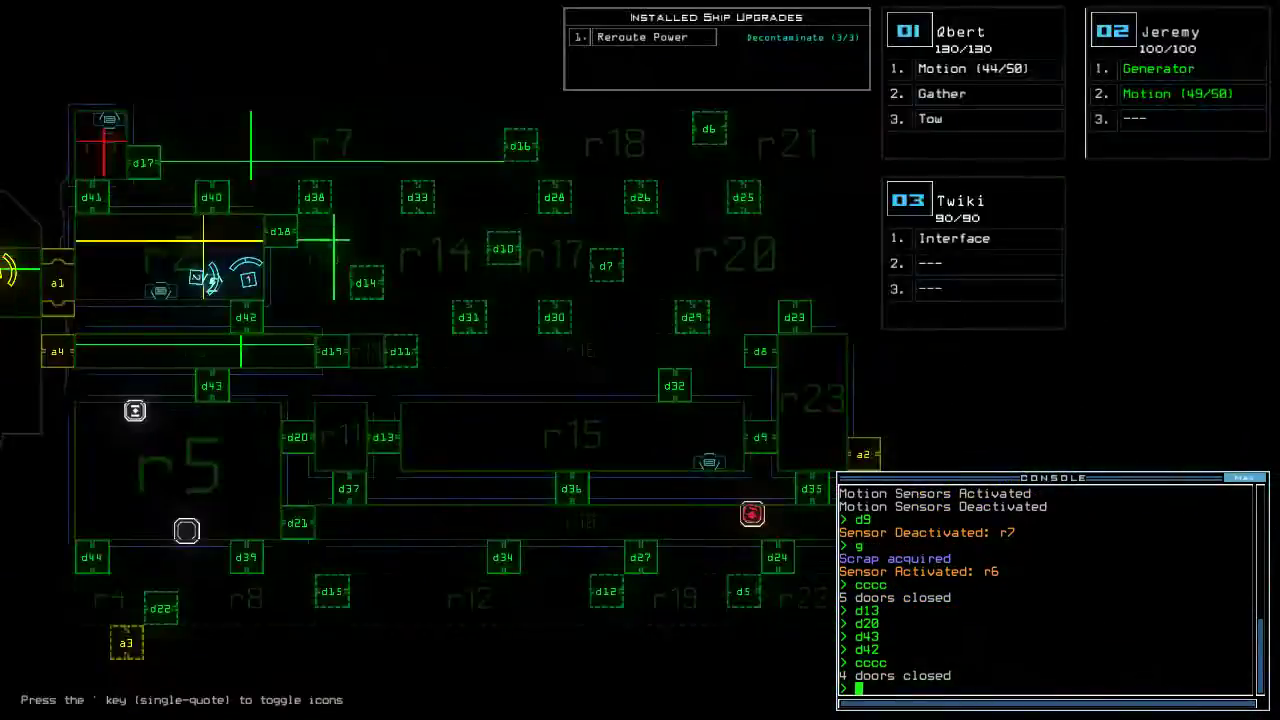
{"action": "type", "text": "d18"}
Open doors d18 and d40 and steer Qbert right toward door d16
{"action": "key", "text": "Return"}
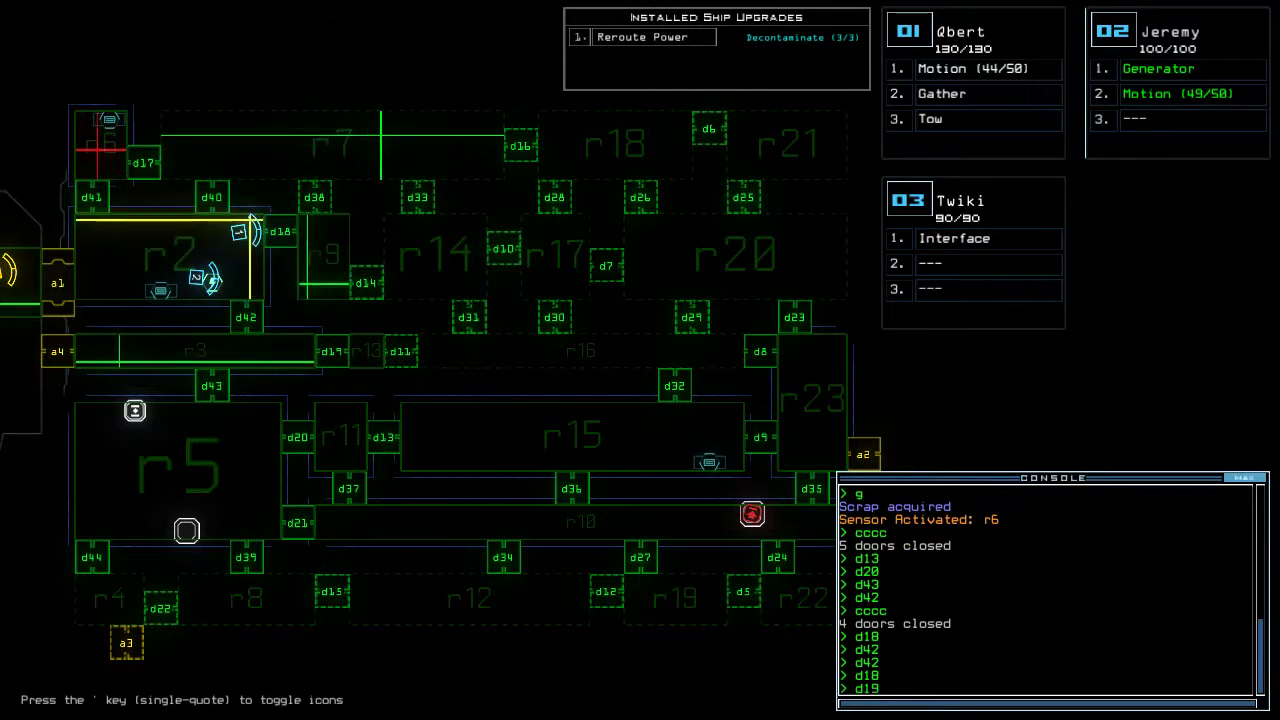
{"action": "key", "text": "Tab"}
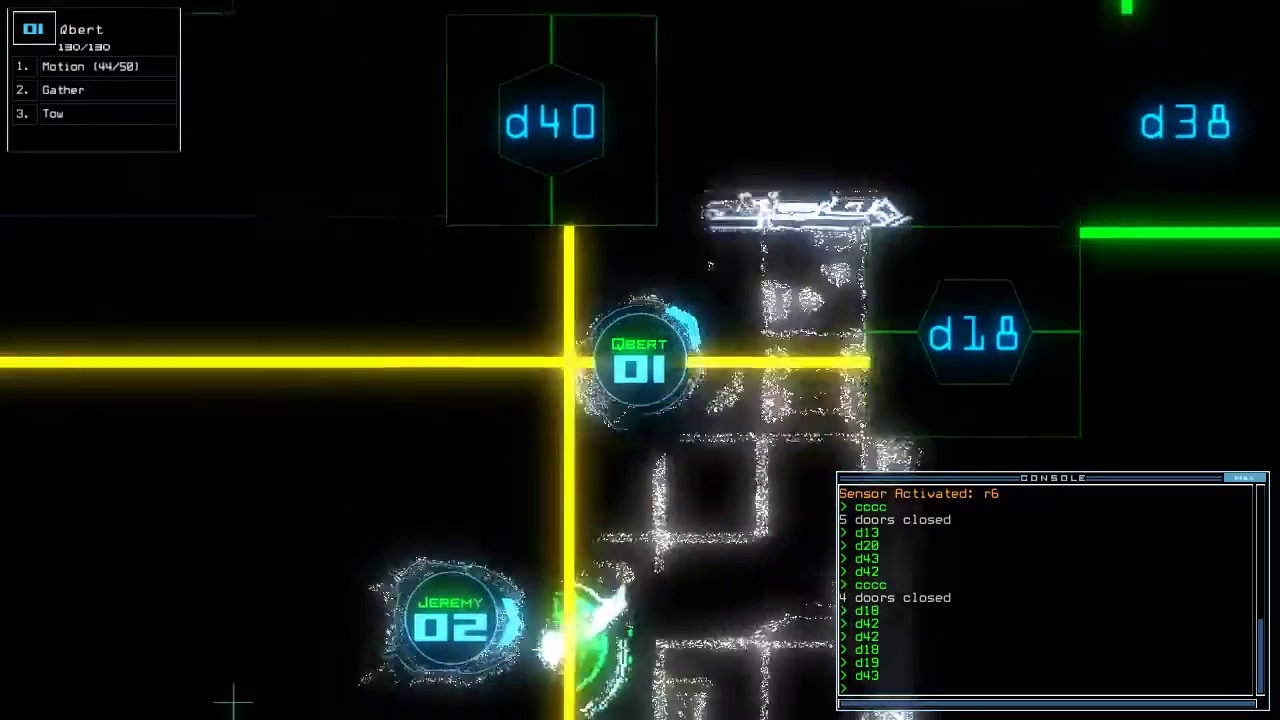
{"action": "type", "text": "d40"}
{"action": "key", "text": "Return"}
{"action": "key", "text": "Up"}
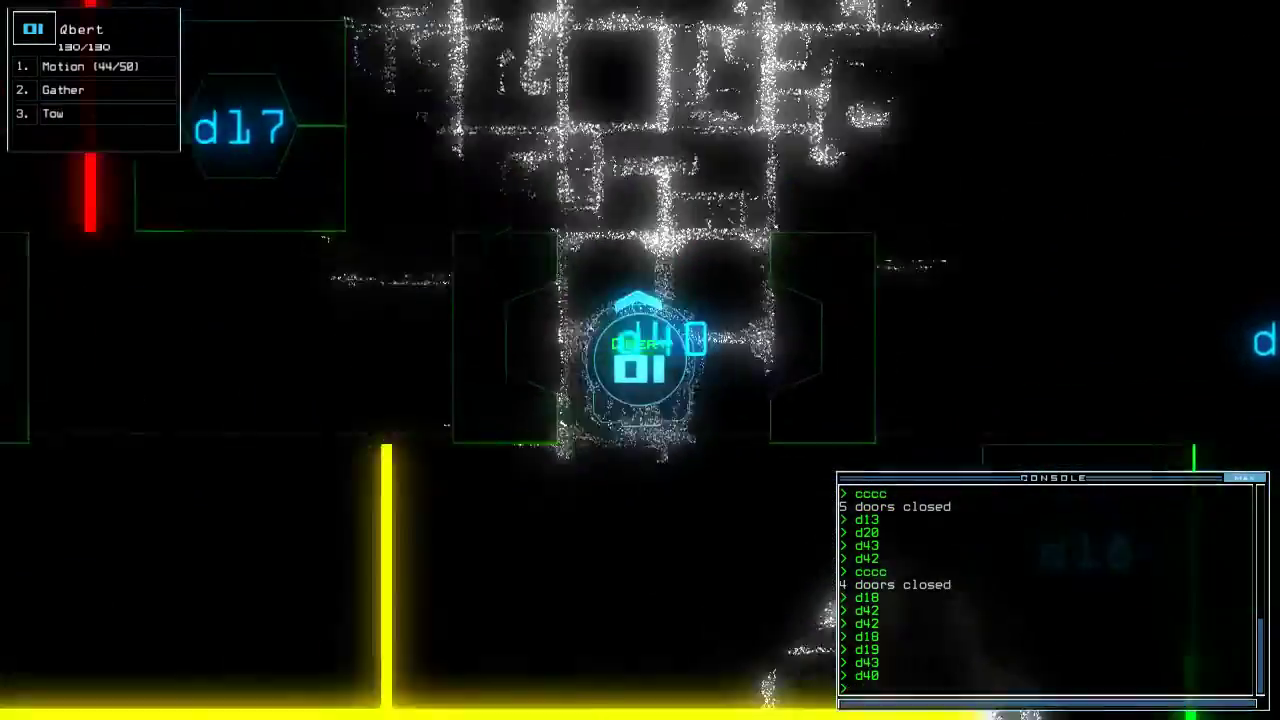
{"action": "key", "text": "Right"}
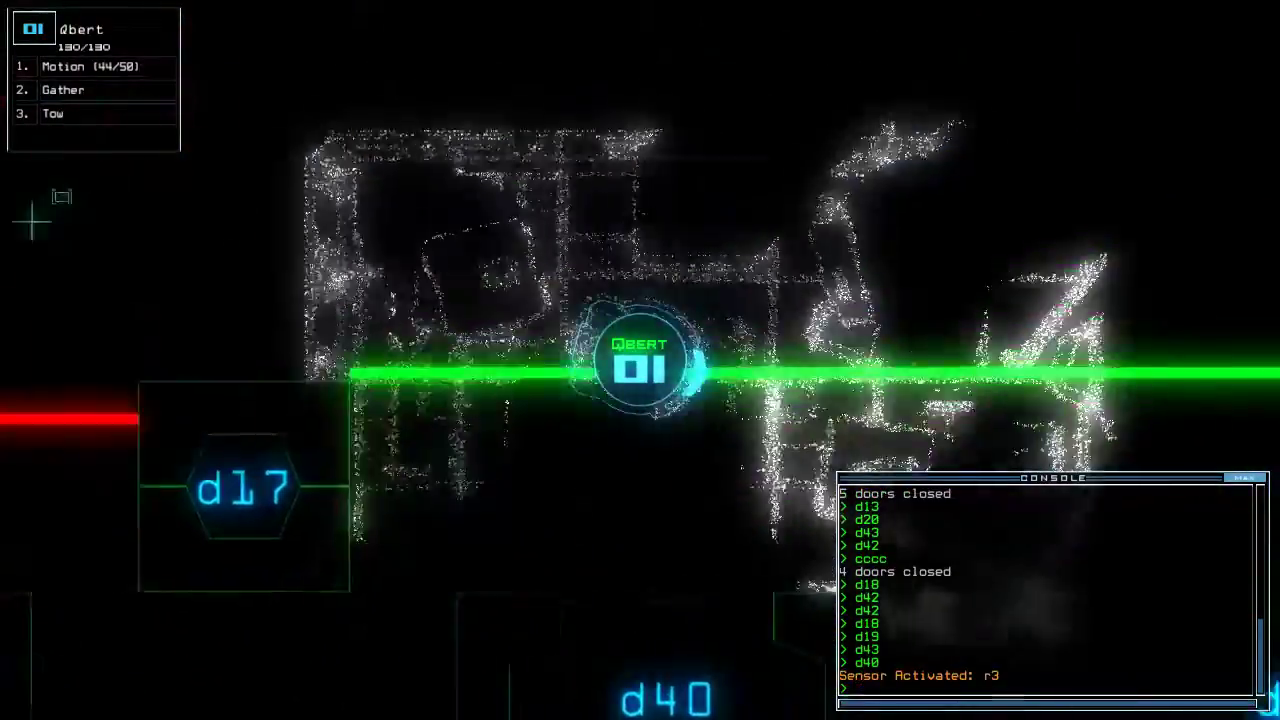
{"action": "key", "text": "Right"}
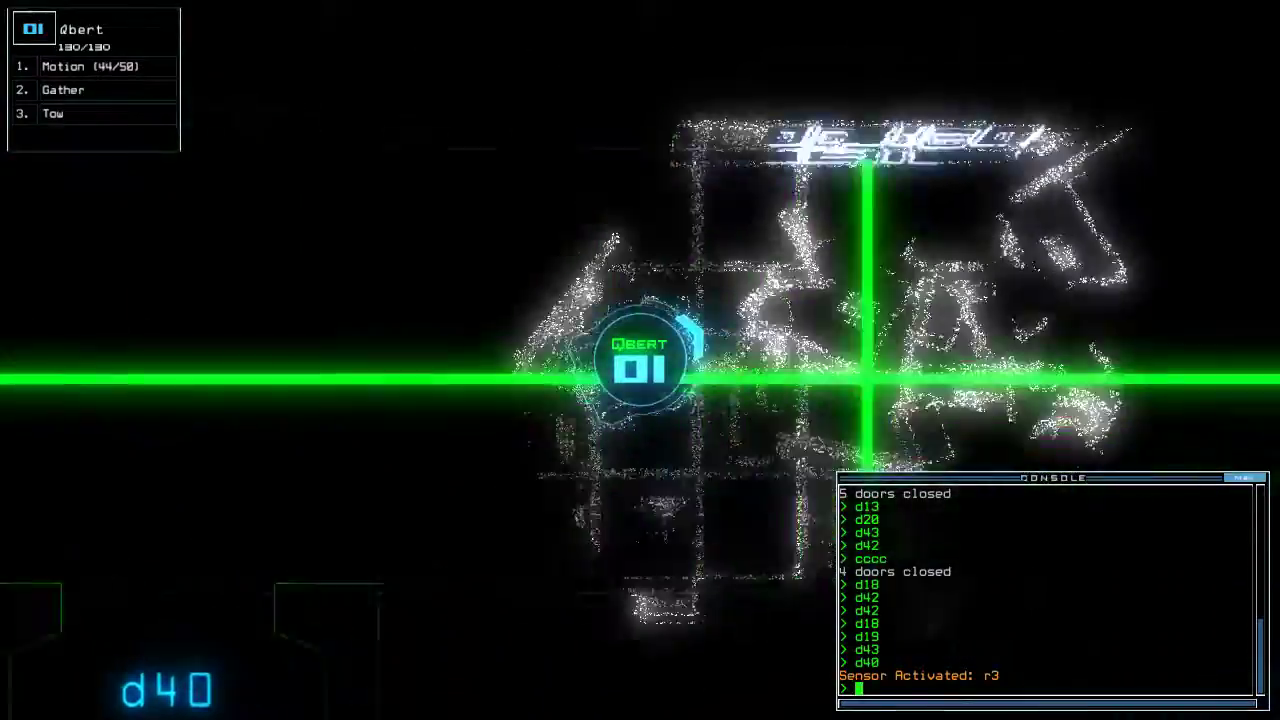
{"action": "key", "text": "Right"}
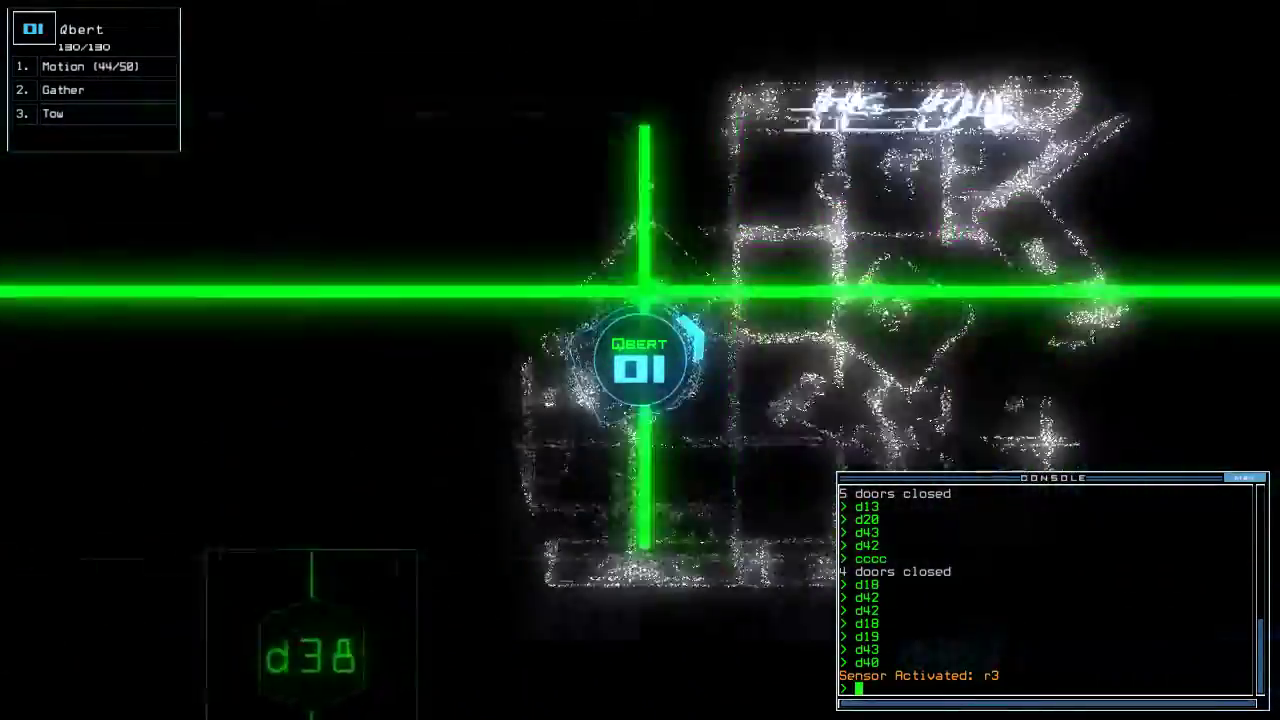
{"action": "type", "text": "g"}
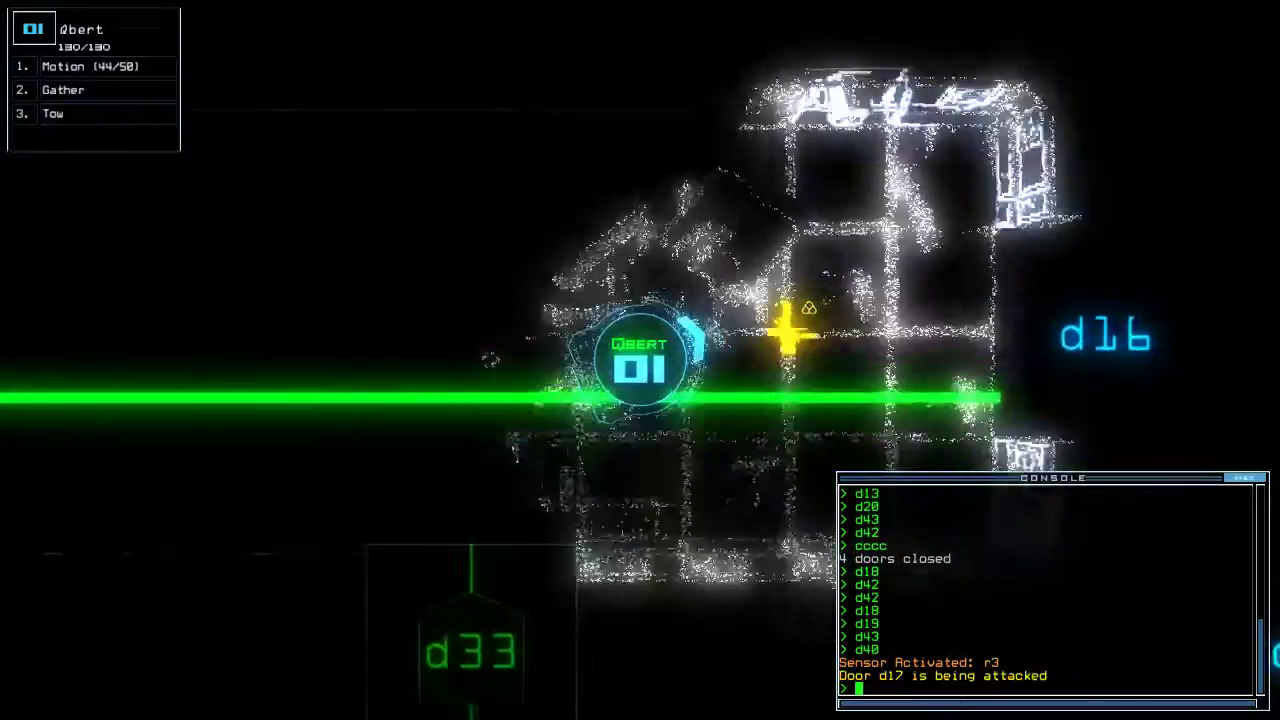
Grab the nearby scrap and open door d33, repeating the order once
{"action": "key", "text": "Return"}
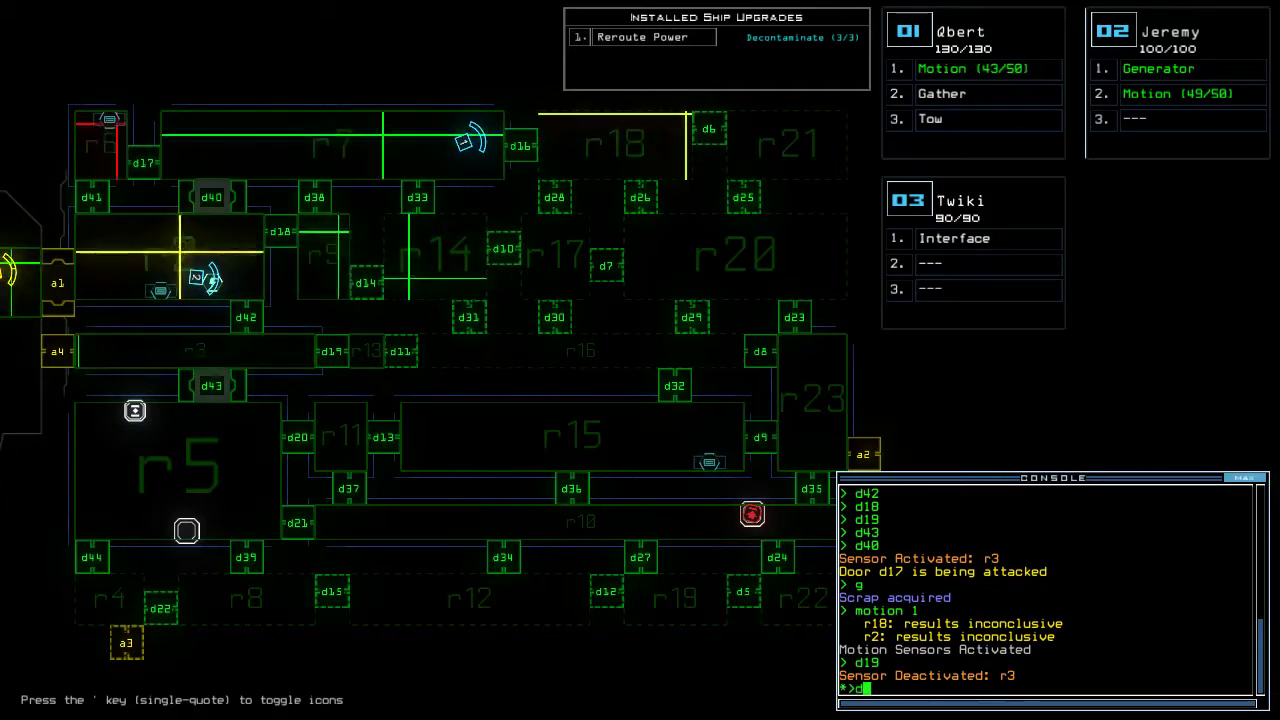
{"action": "type", "text": "d33"}
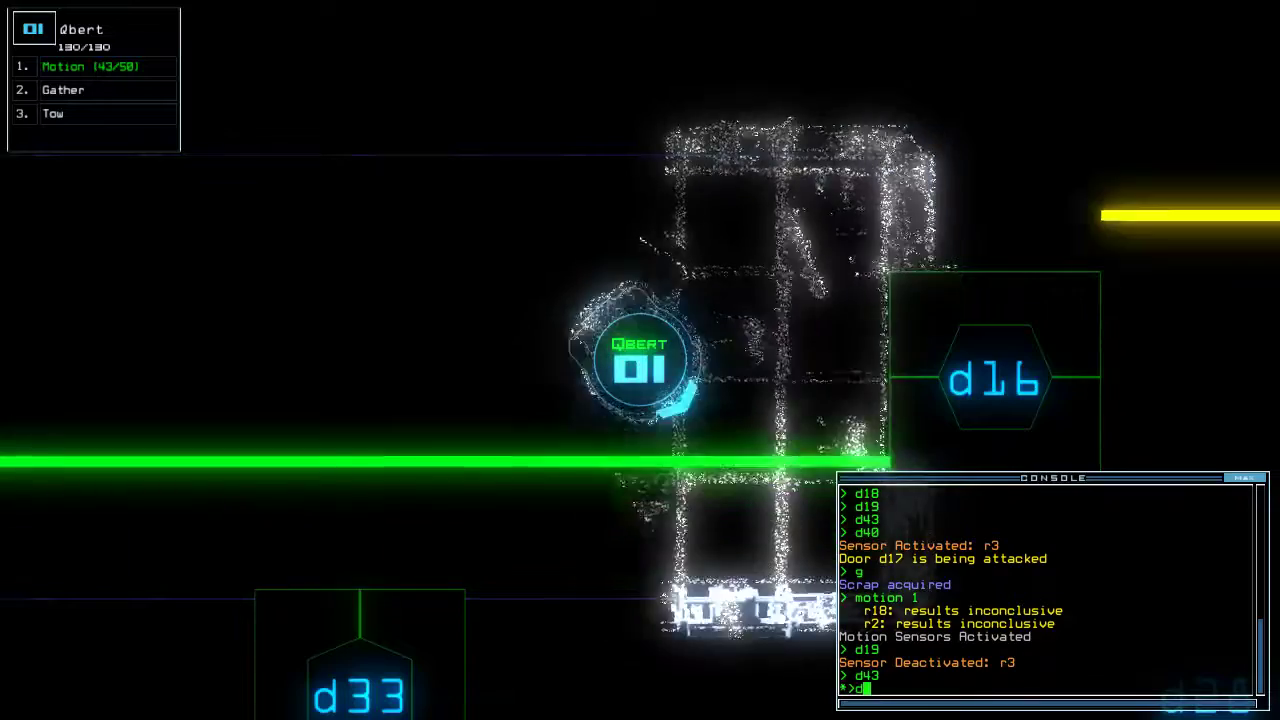
{"action": "key", "text": "Return"}
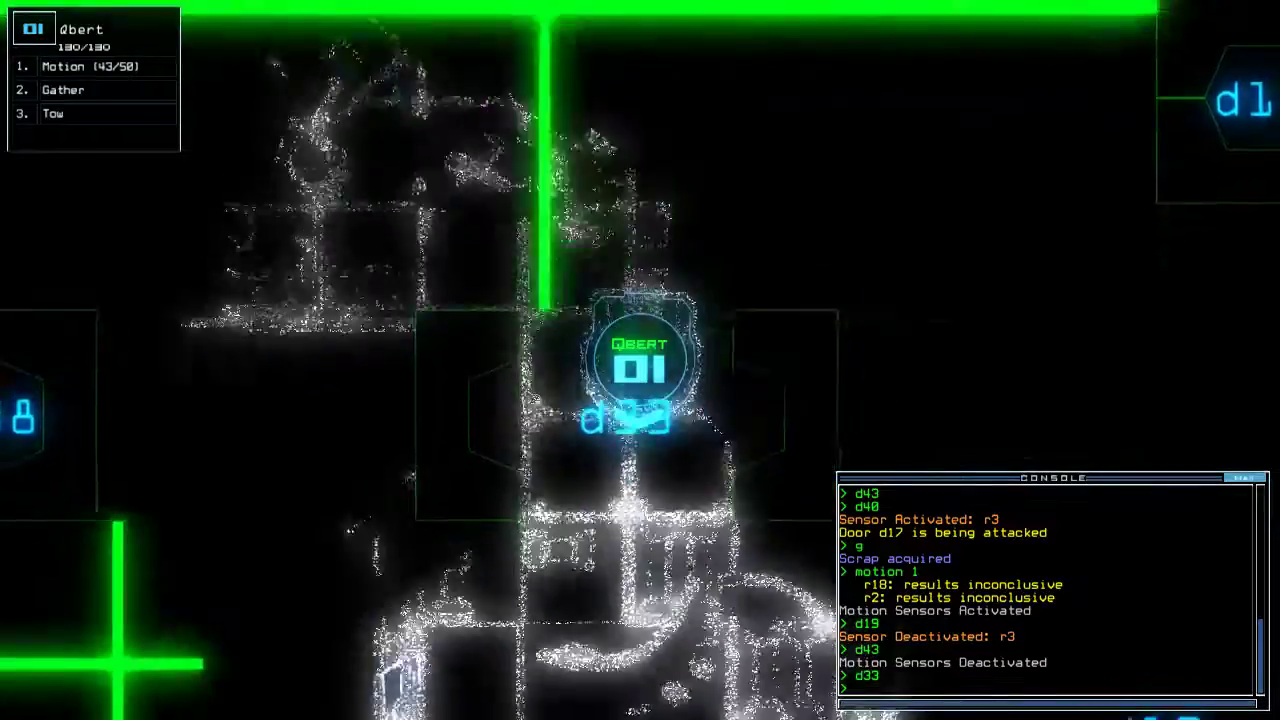
{"action": "type", "text": "d33"}
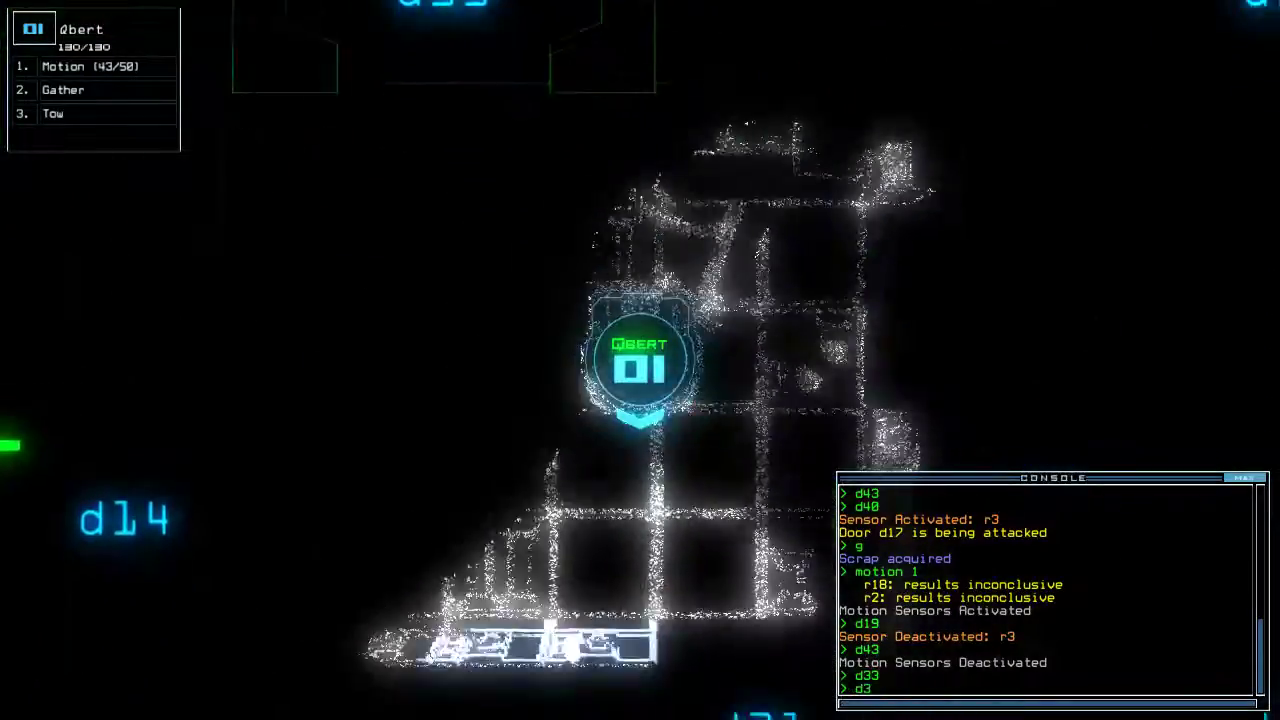
{"action": "key", "text": "Return"}
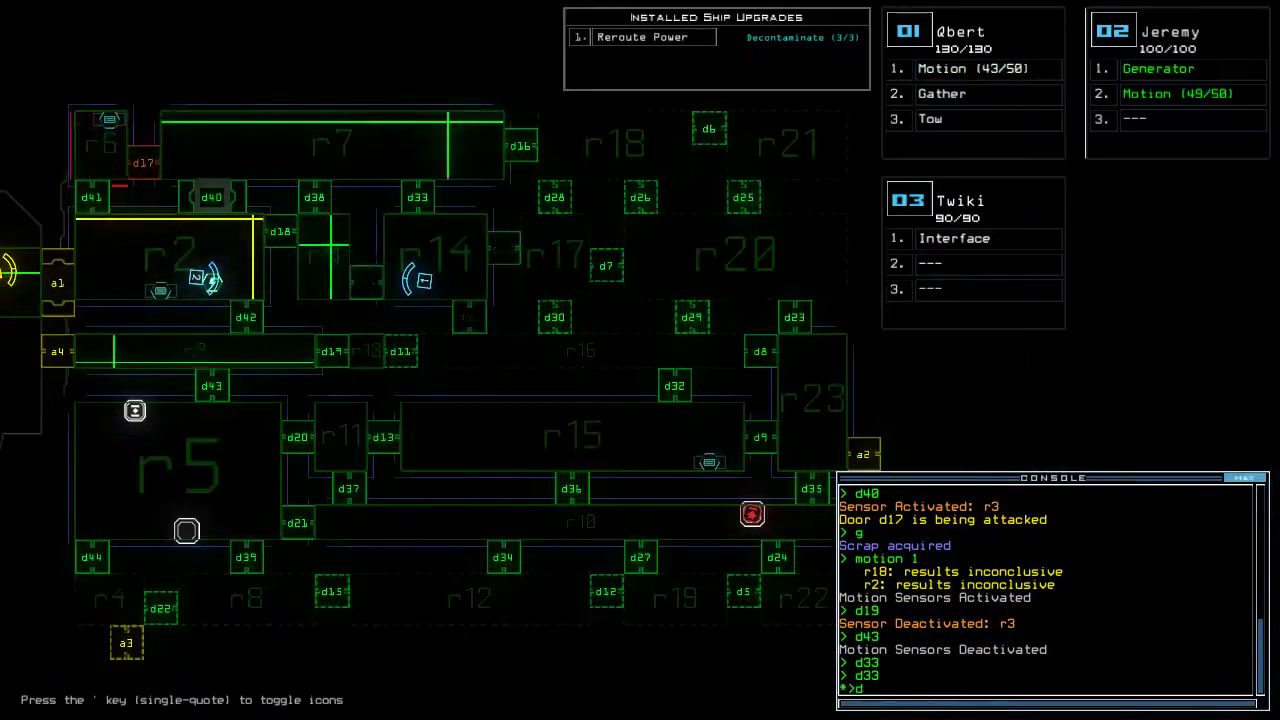
{"action": "type", "text": "17"}
Open doors d17 and d14, resending the d14 order to reach room r14
{"action": "key", "text": "Return"}
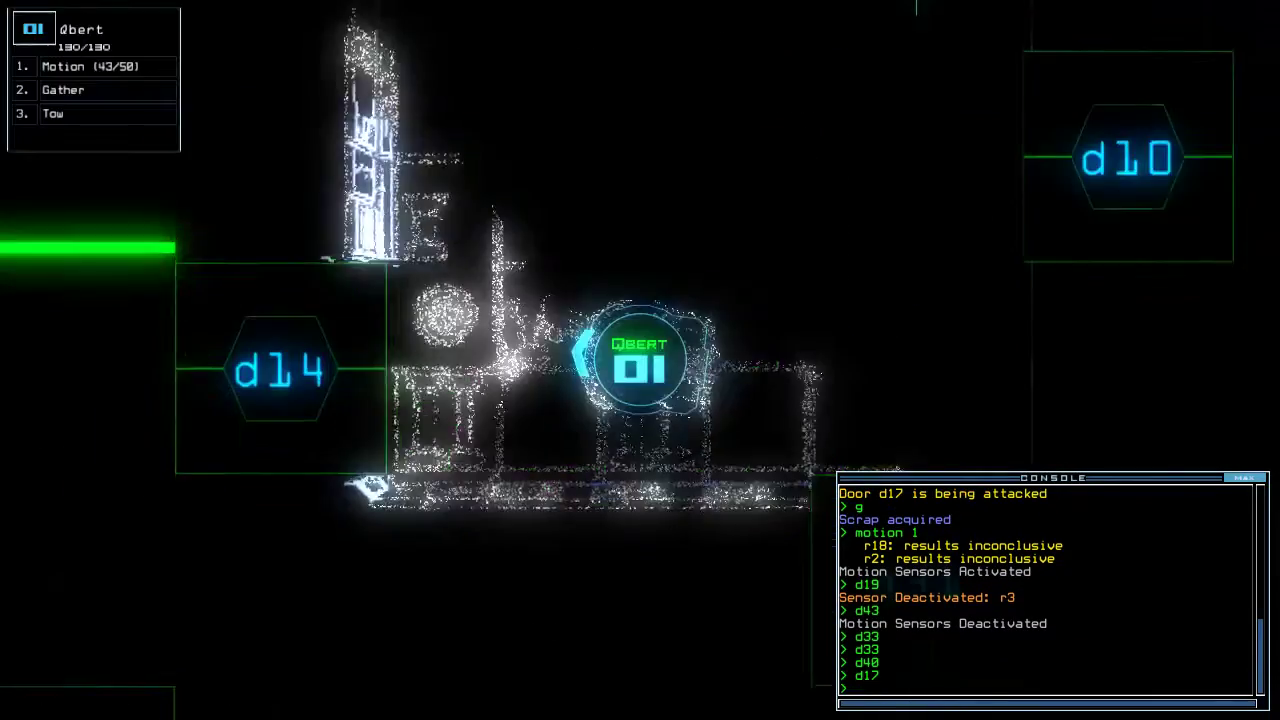
{"action": "type", "text": "d14"}
{"action": "key", "text": "Return"}
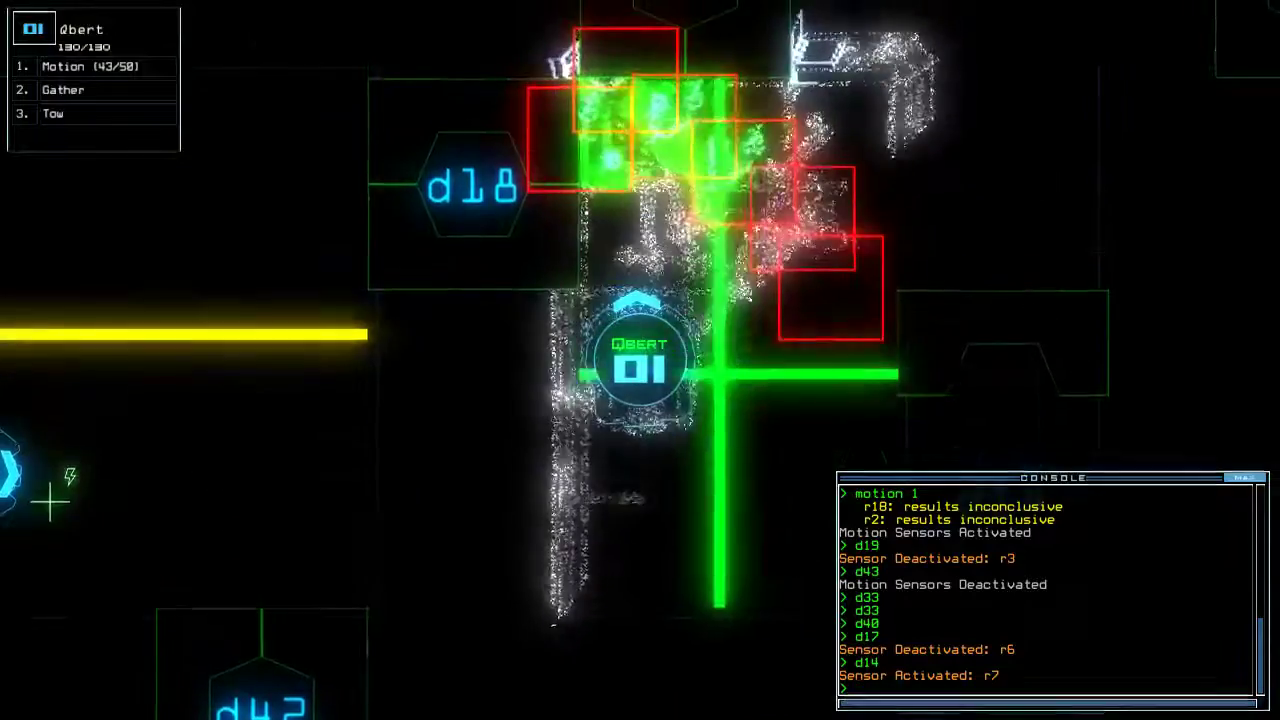
{"action": "type", "text": "d14"}
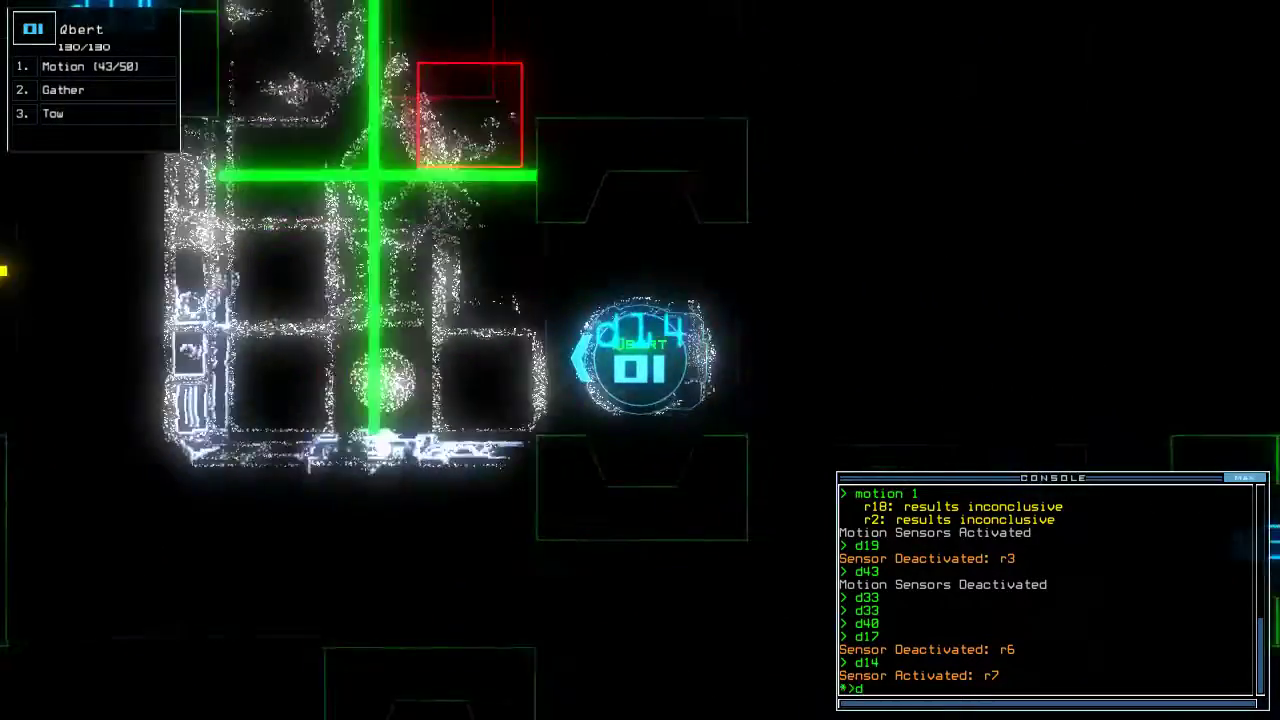
{"action": "key", "text": "Return"}
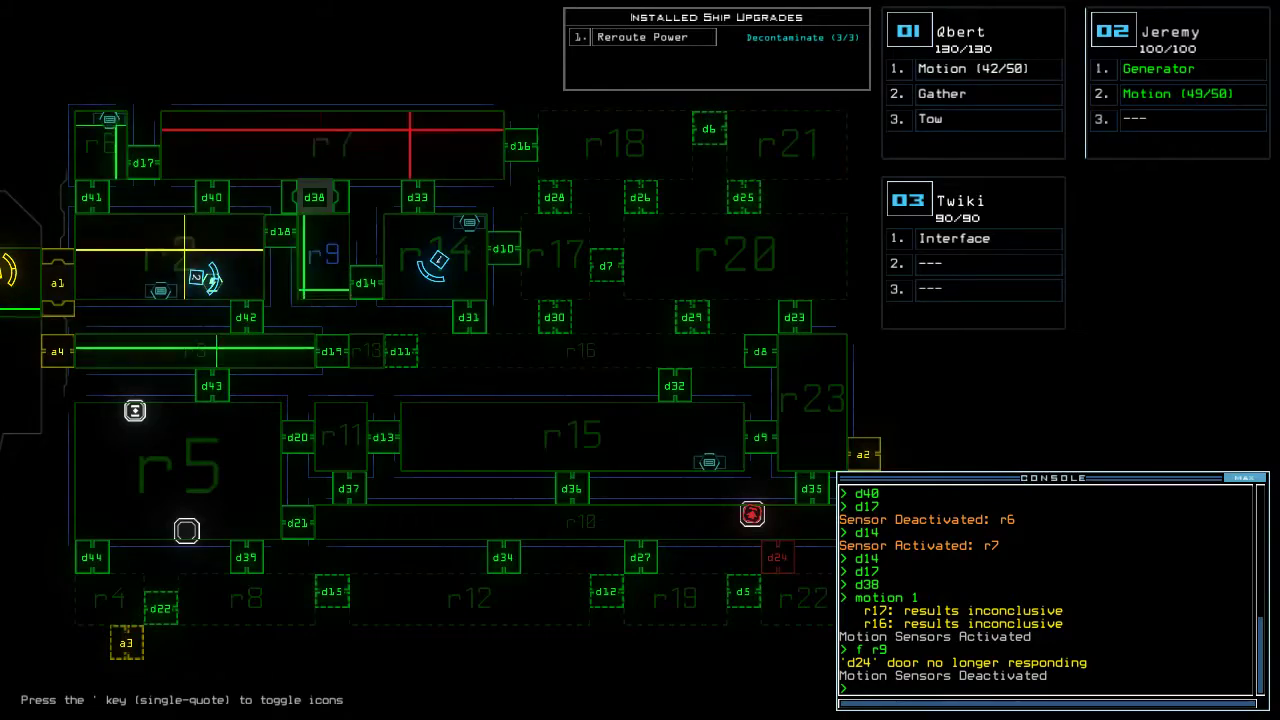
{"action": "type", "text": "te"}
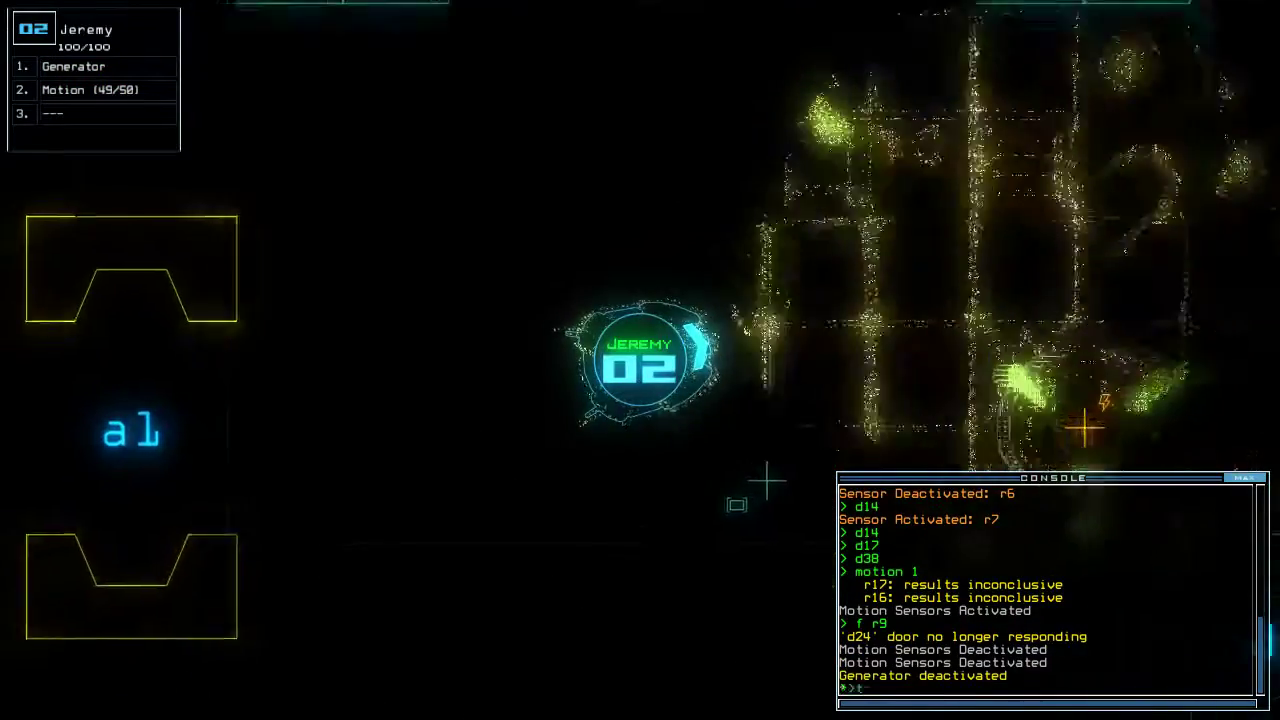
Check the elapsed mission time and drive Jeremy back toward the other drones
{"action": "key", "text": "Return"}
{"action": "key", "text": "Left"}
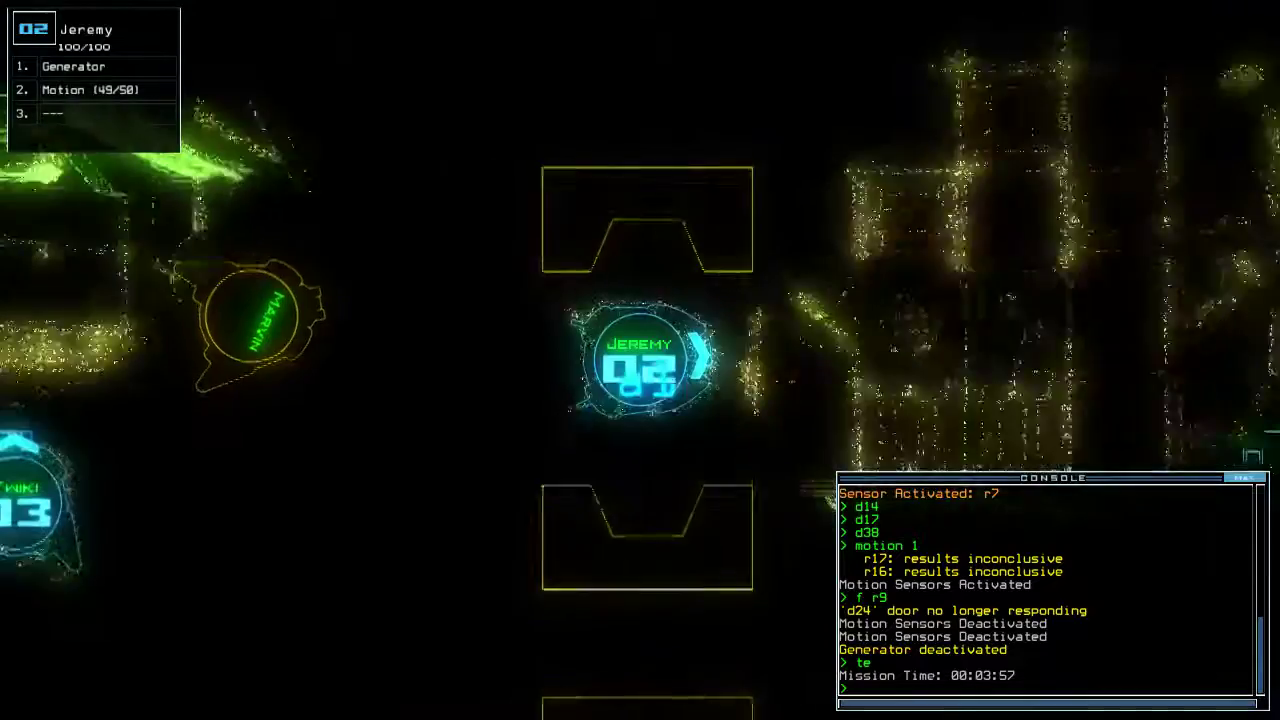
{"action": "type", "text": "te"}
{"action": "key", "text": "Return"}
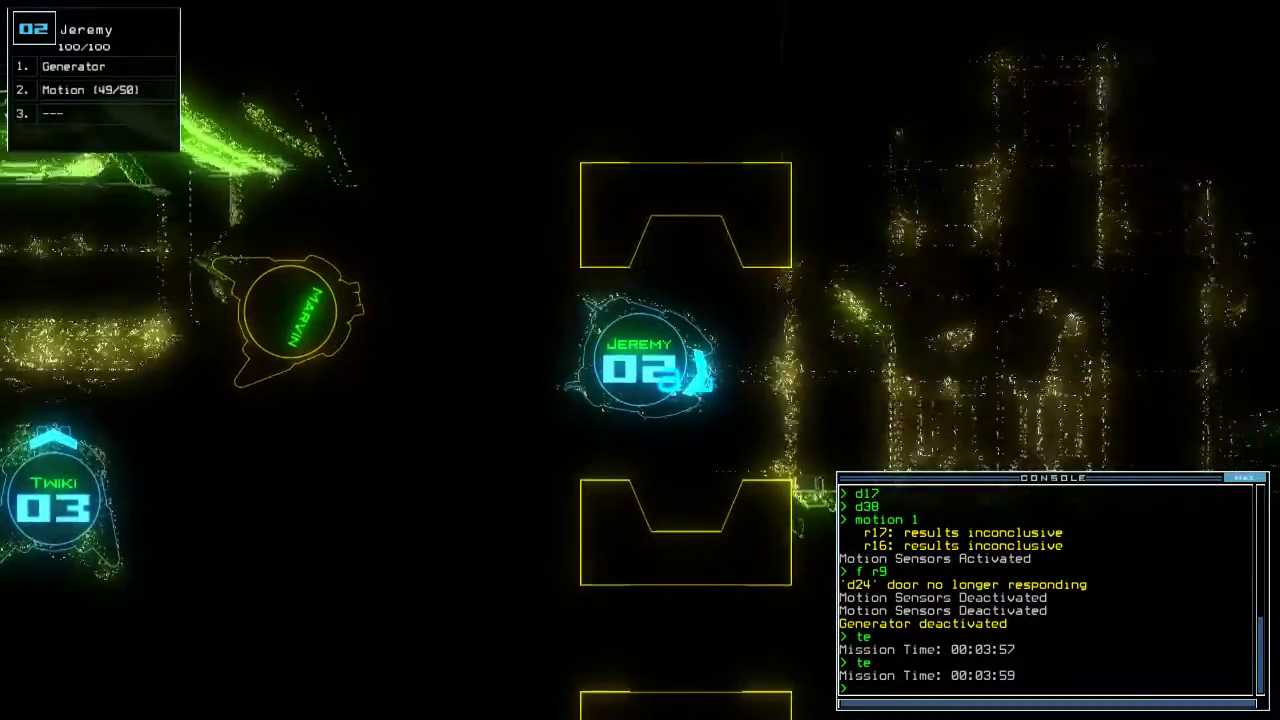
{"action": "key", "text": "1"}
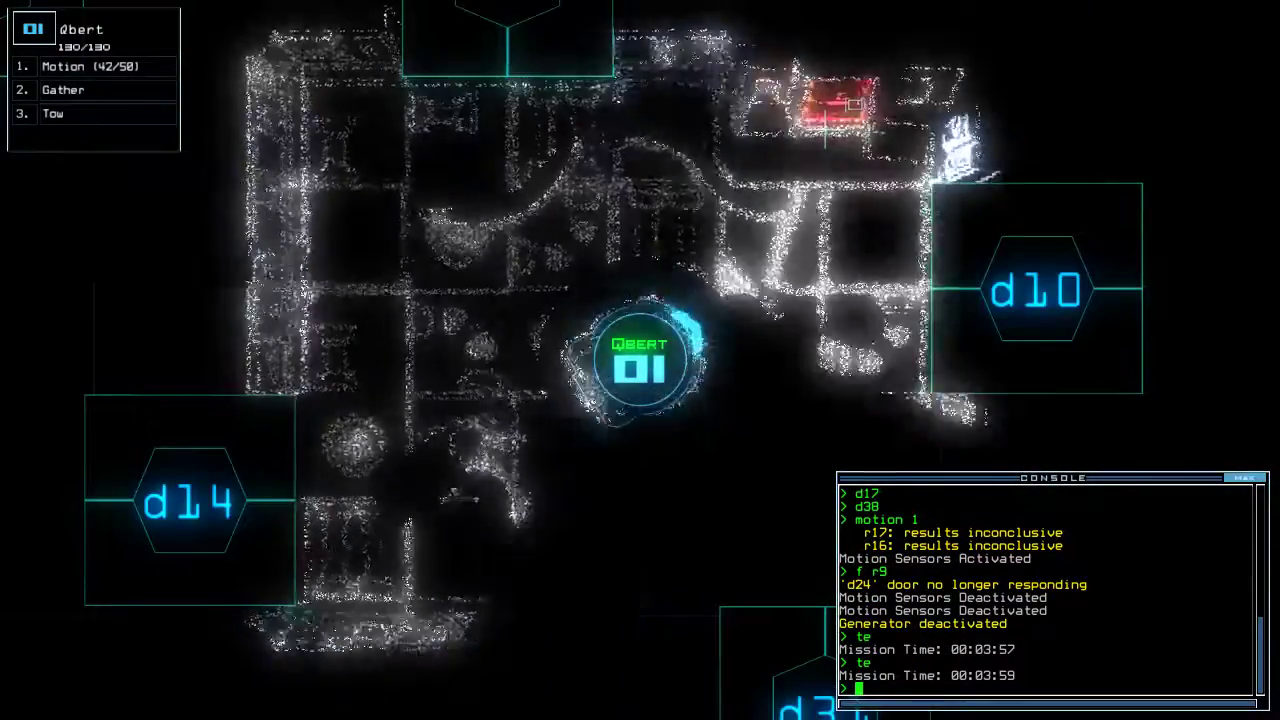
{"action": "key", "text": "Right"}
{"action": "type", "text": "2"}
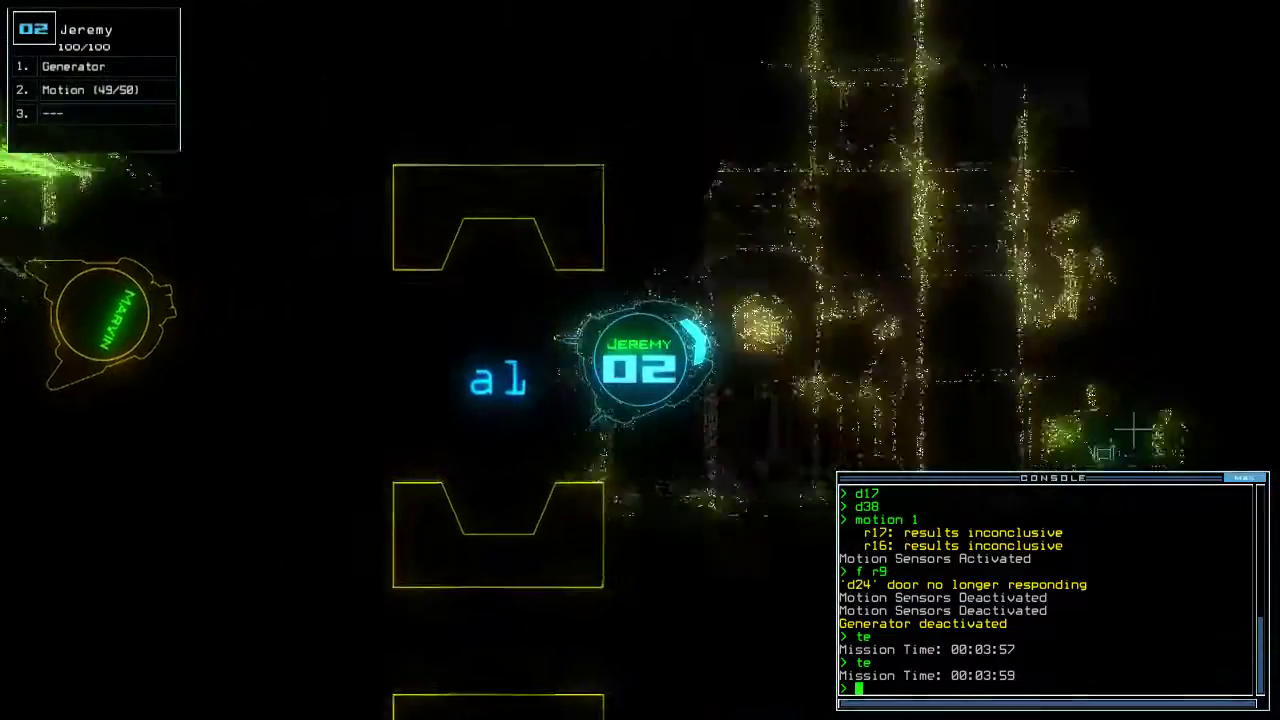
{"action": "type", "text": "g;c"}
{"action": "type", "text": "co"}
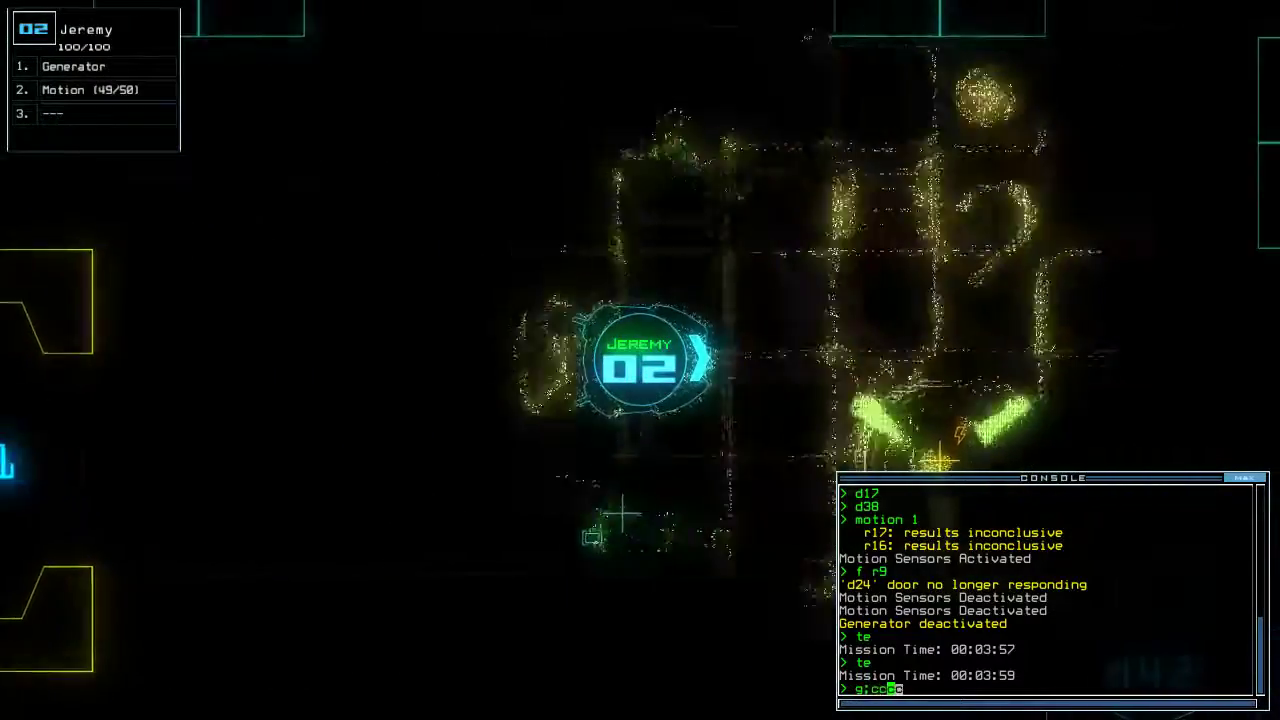
Reactivate the generator, close the doors and run a motion sensor scan
{"action": "key", "text": "Return"}
{"action": "key", "text": "1"}
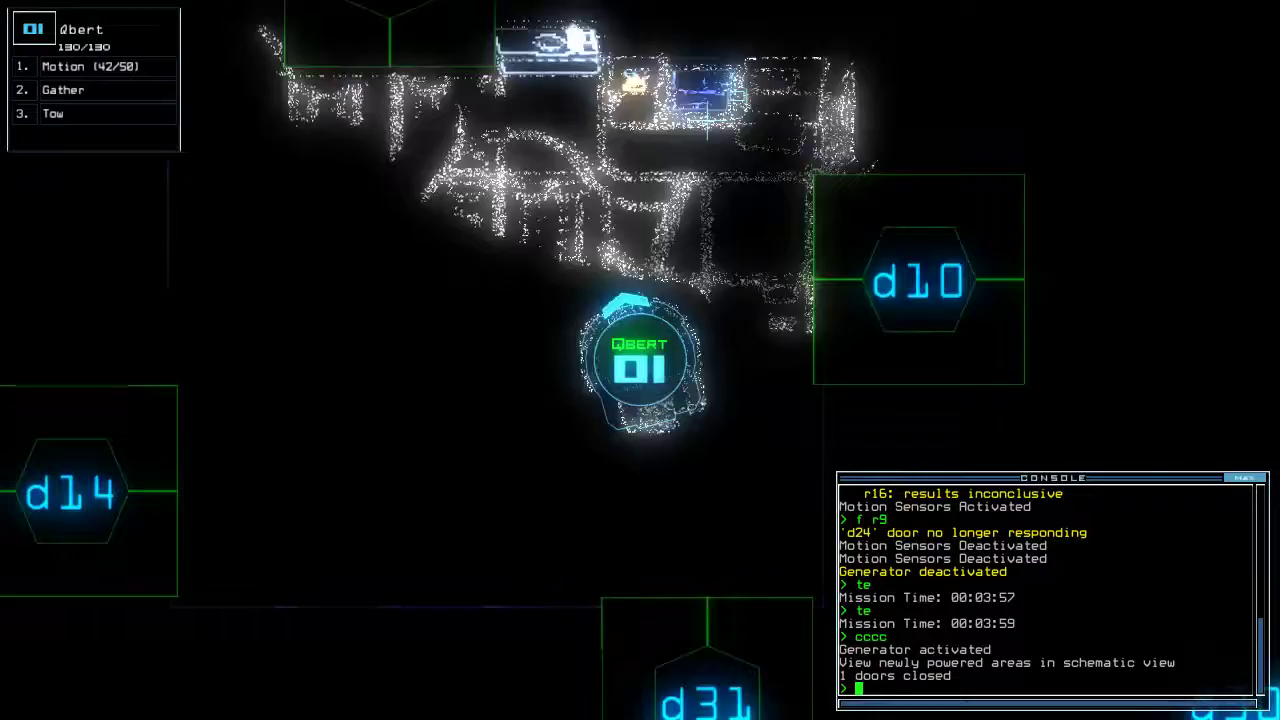
{"action": "key", "text": "Tab"}
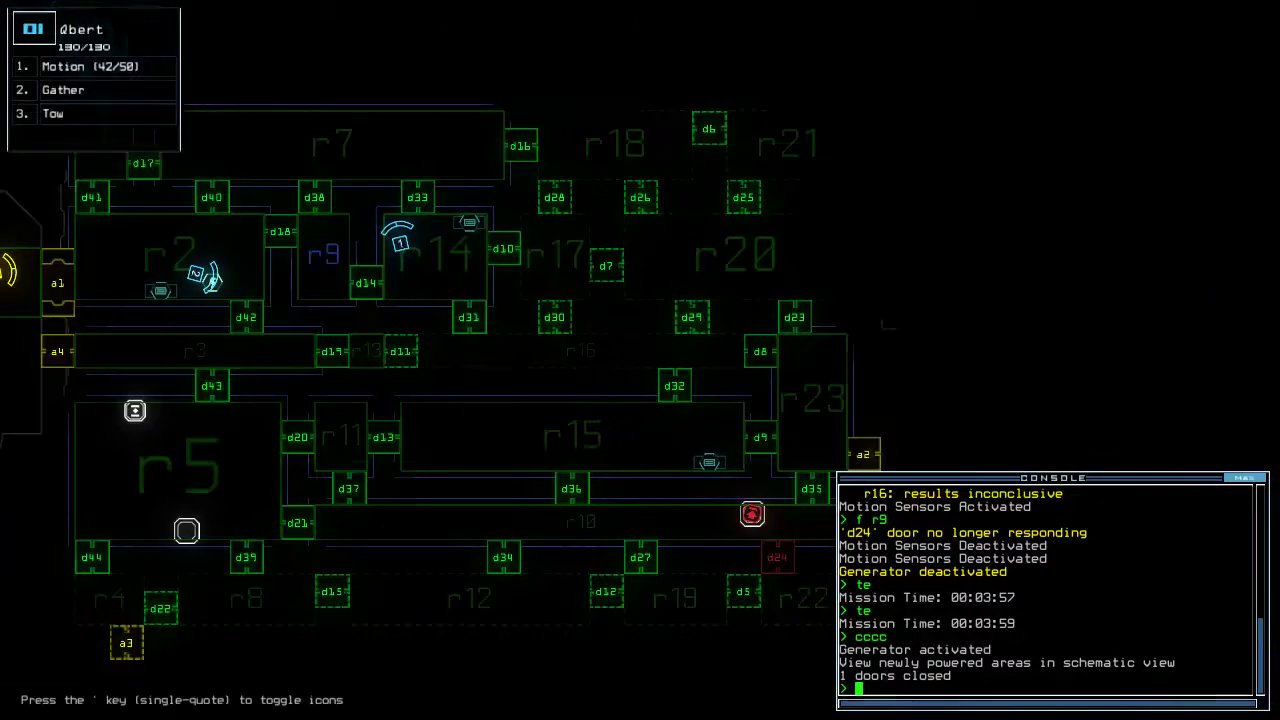
{"action": "type", "text": "motion 2"}
{"action": "key", "text": "Return"}
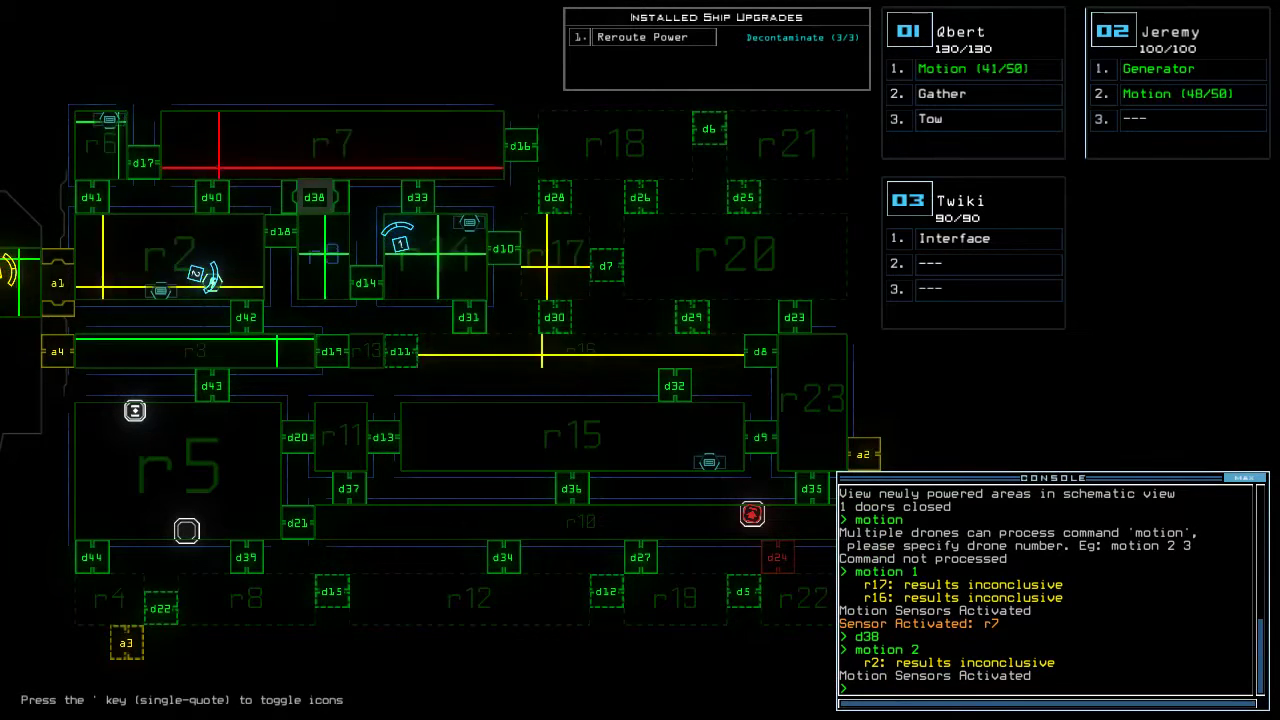
Steer Qbert to door d10 and open it
{"action": "key", "text": "Tab"}
{"action": "type", "text": "d1"}
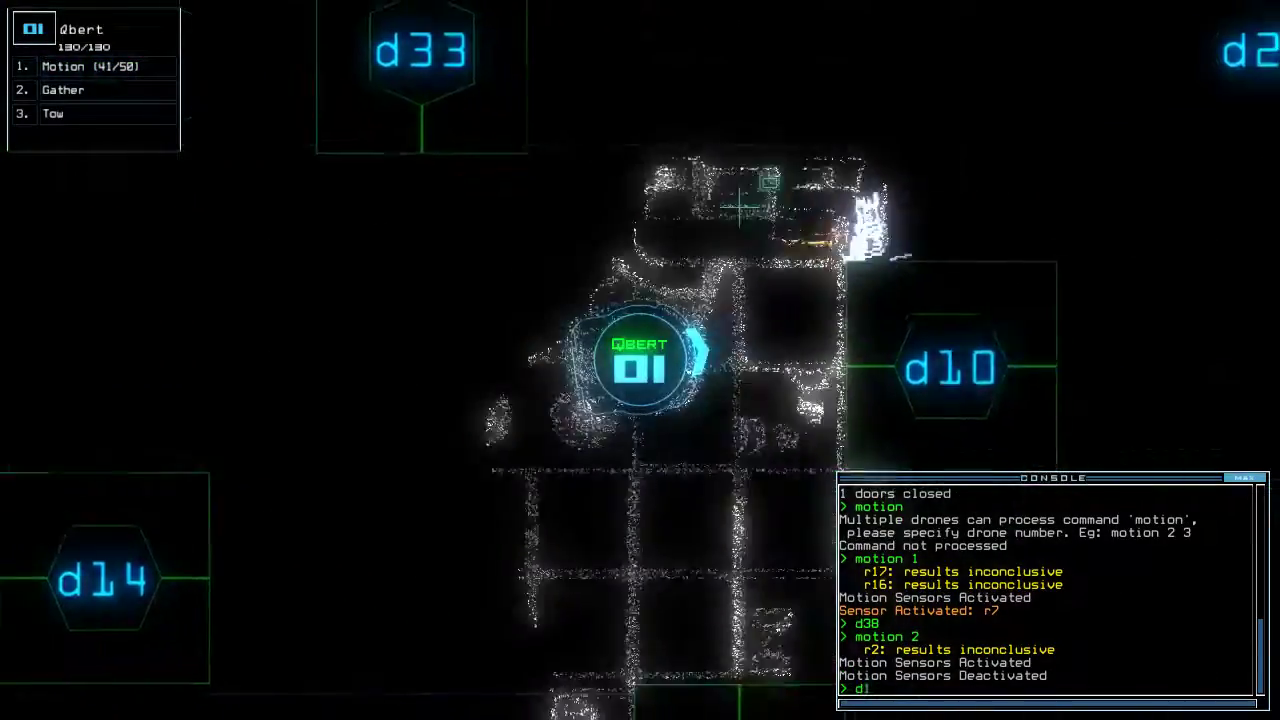
{"action": "key", "text": "Right"}
{"action": "type", "text": "0"}
{"action": "key", "text": "Down"}
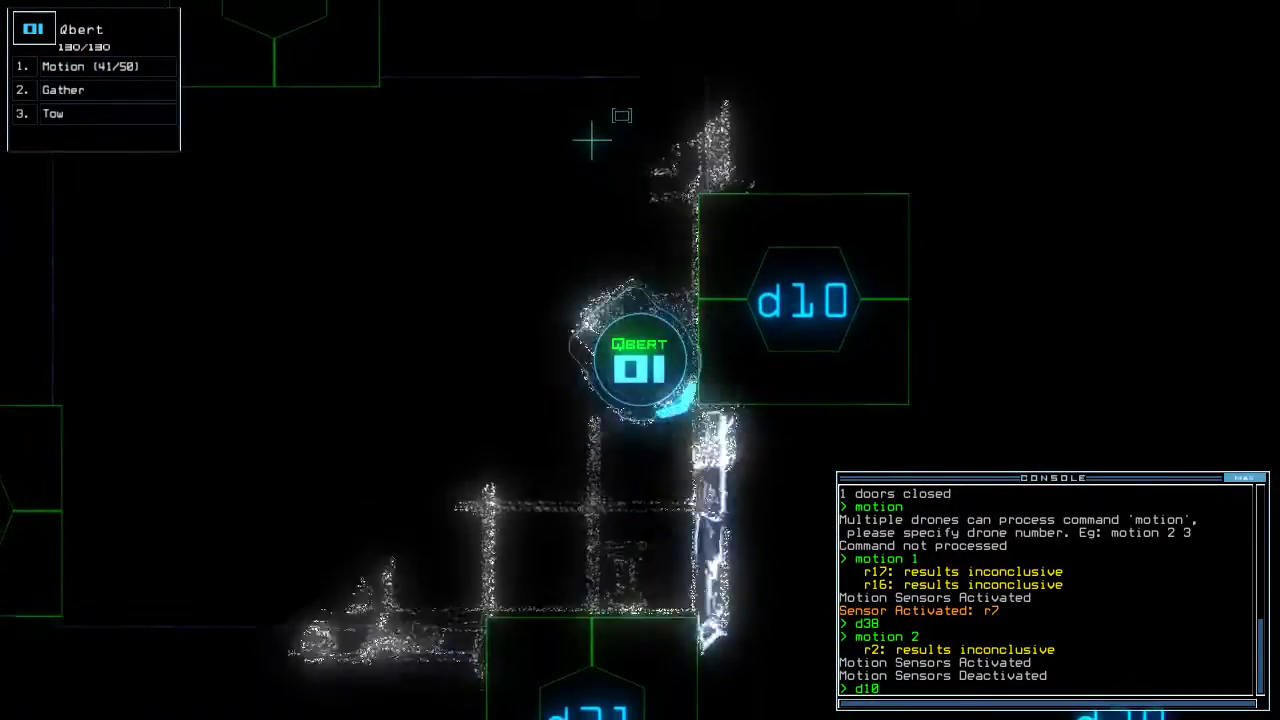
{"action": "key", "text": "Up"}
{"action": "key", "text": "Return"}
Open door d30, move the drone through, then close all doors around the drones
{"action": "key", "text": "Right"}
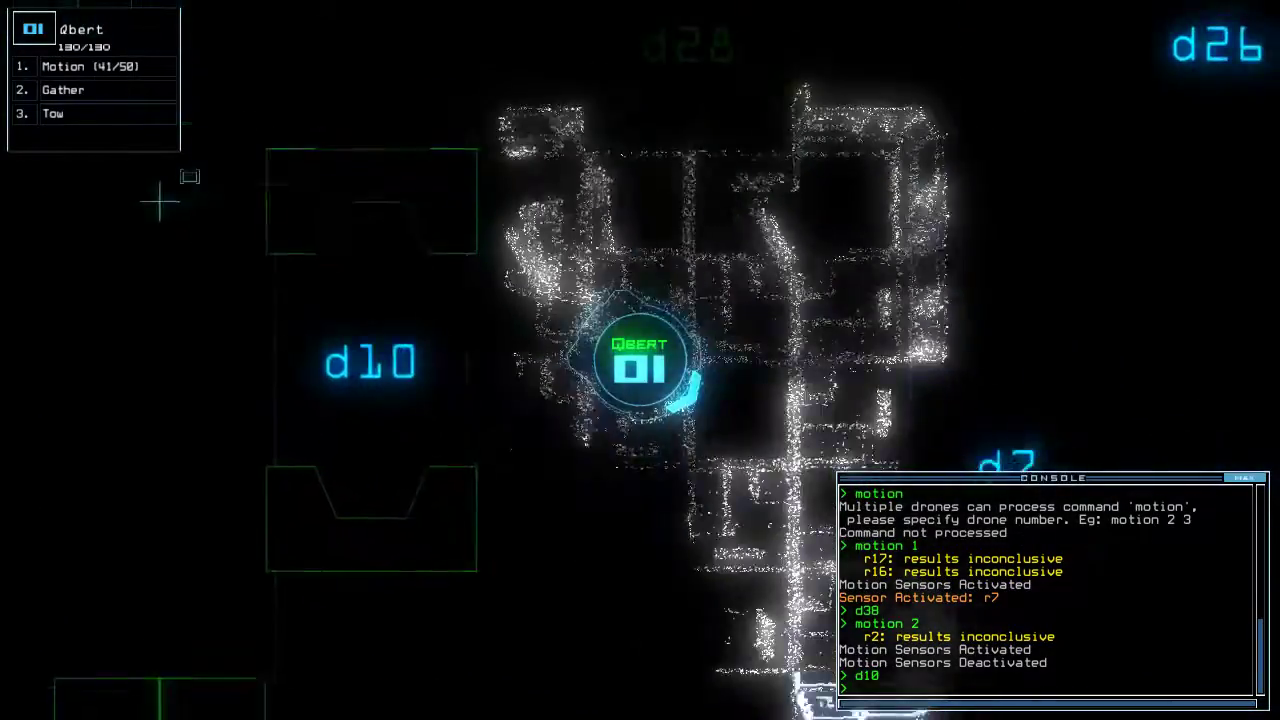
{"action": "key", "text": "Tab"}
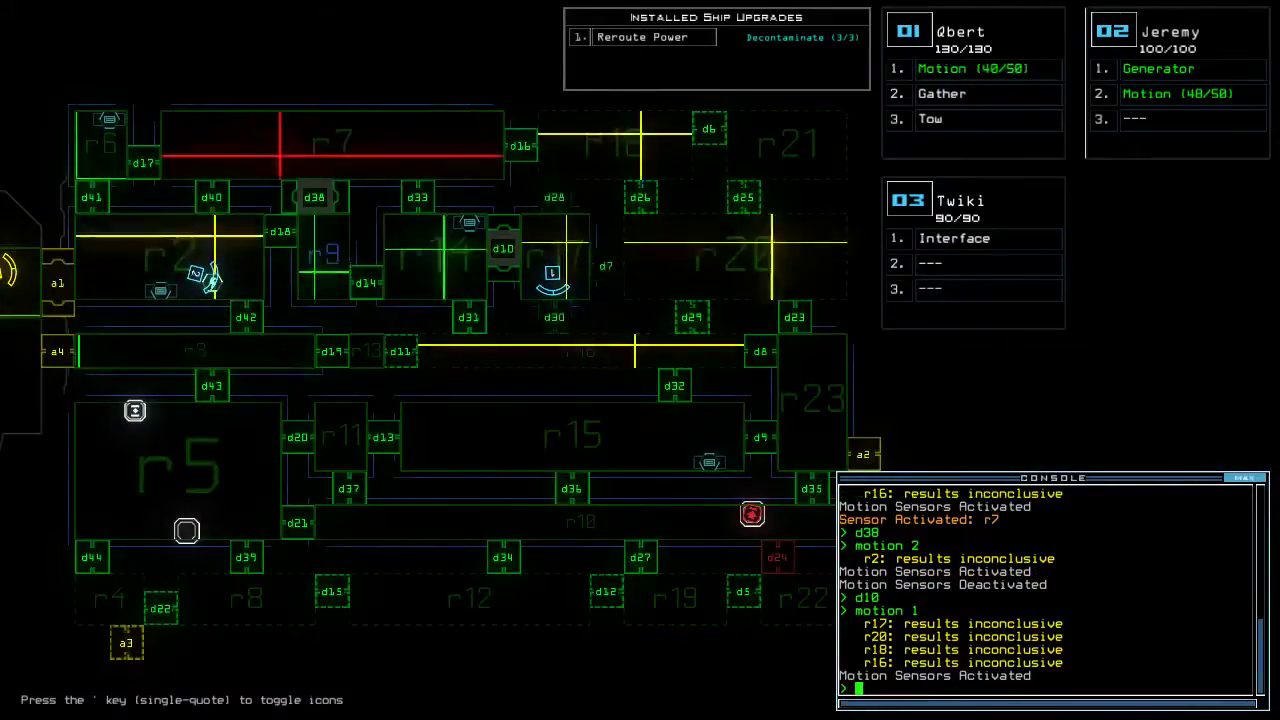
{"action": "key", "text": "Tab"}
{"action": "type", "text": "d"}
{"action": "key", "text": "Return"}
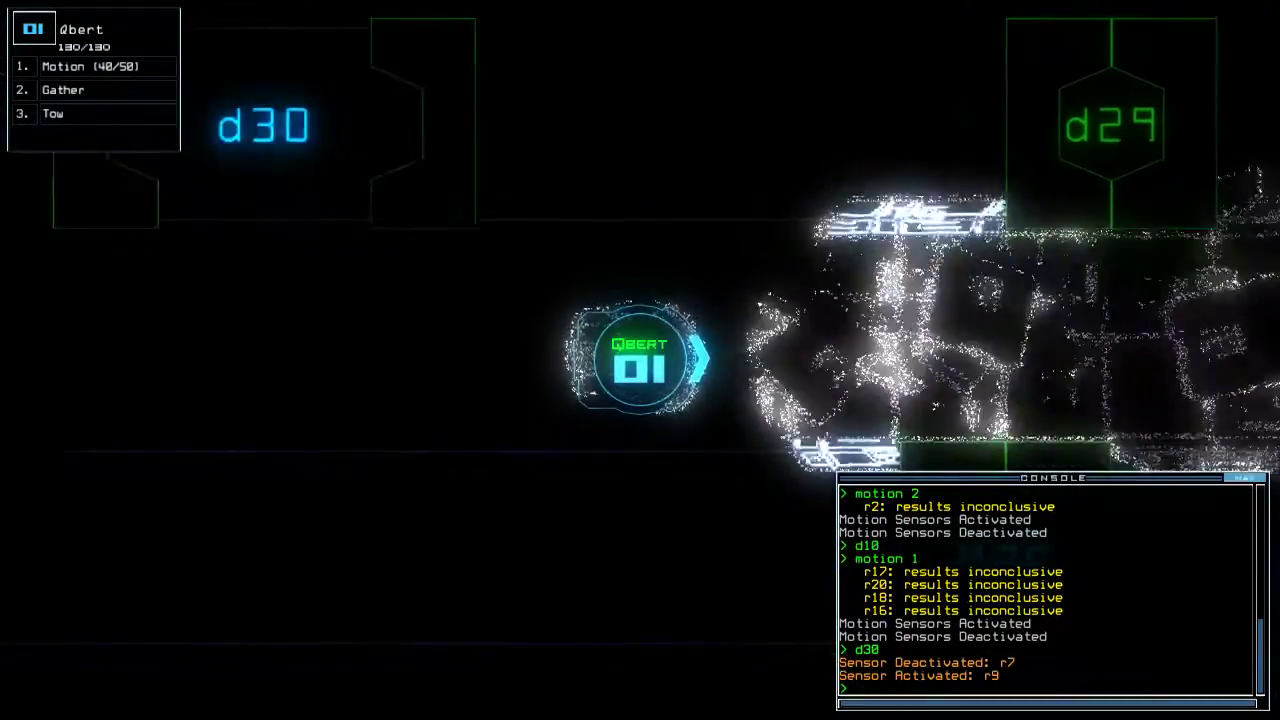
{"action": "type", "text": "cccc"}
{"action": "key", "text": "Return"}
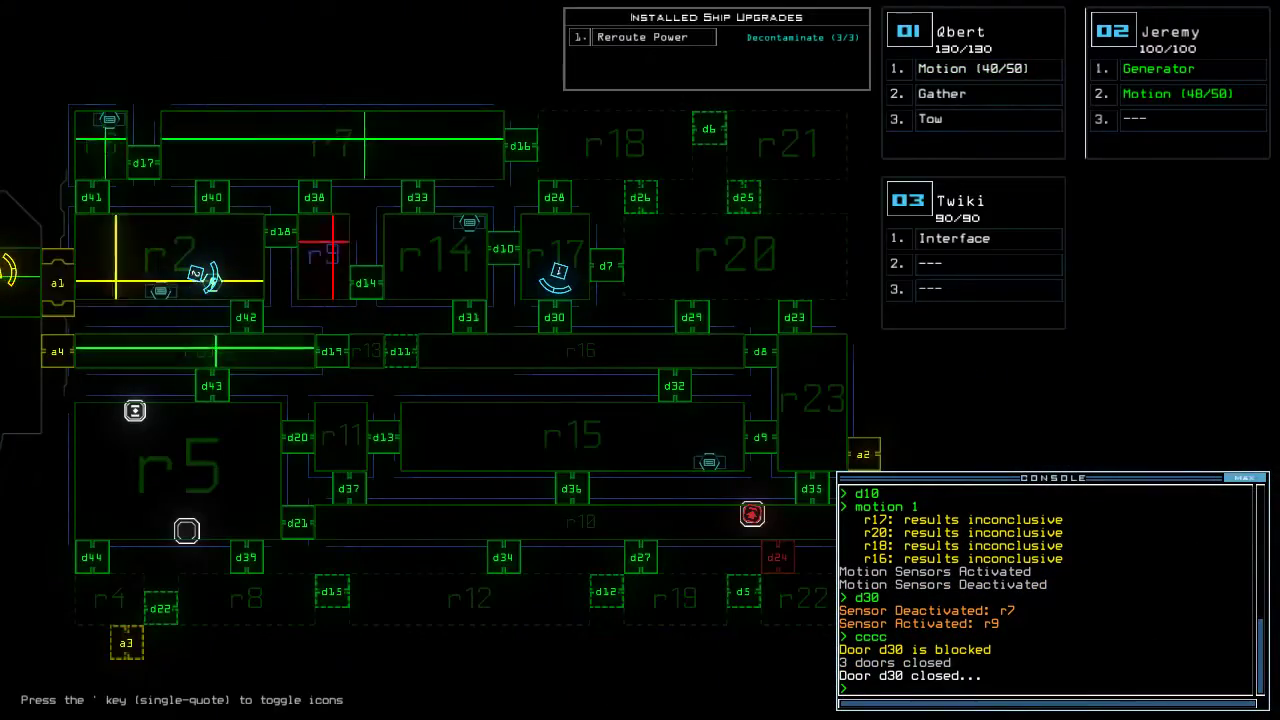
{"action": "type", "text": "d10"}
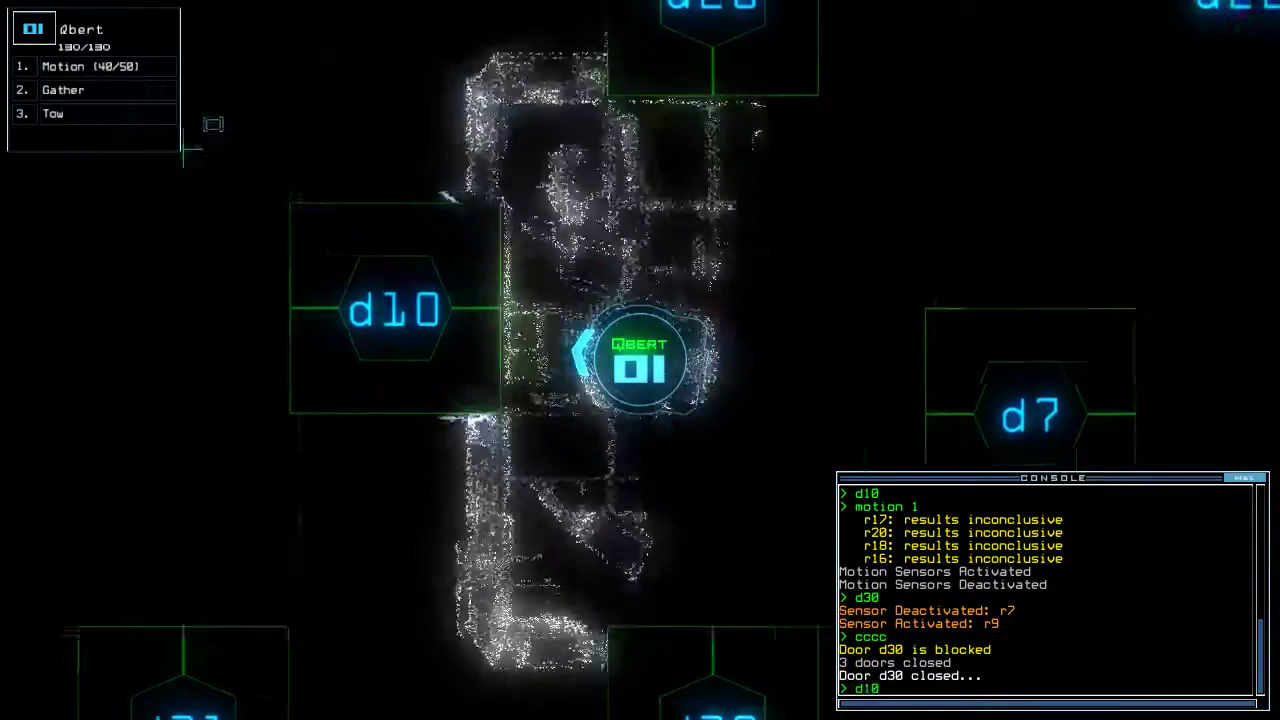
Toggle door d10, open d31, then shut d31 on the aliens beyond
{"action": "key", "text": "Return"}
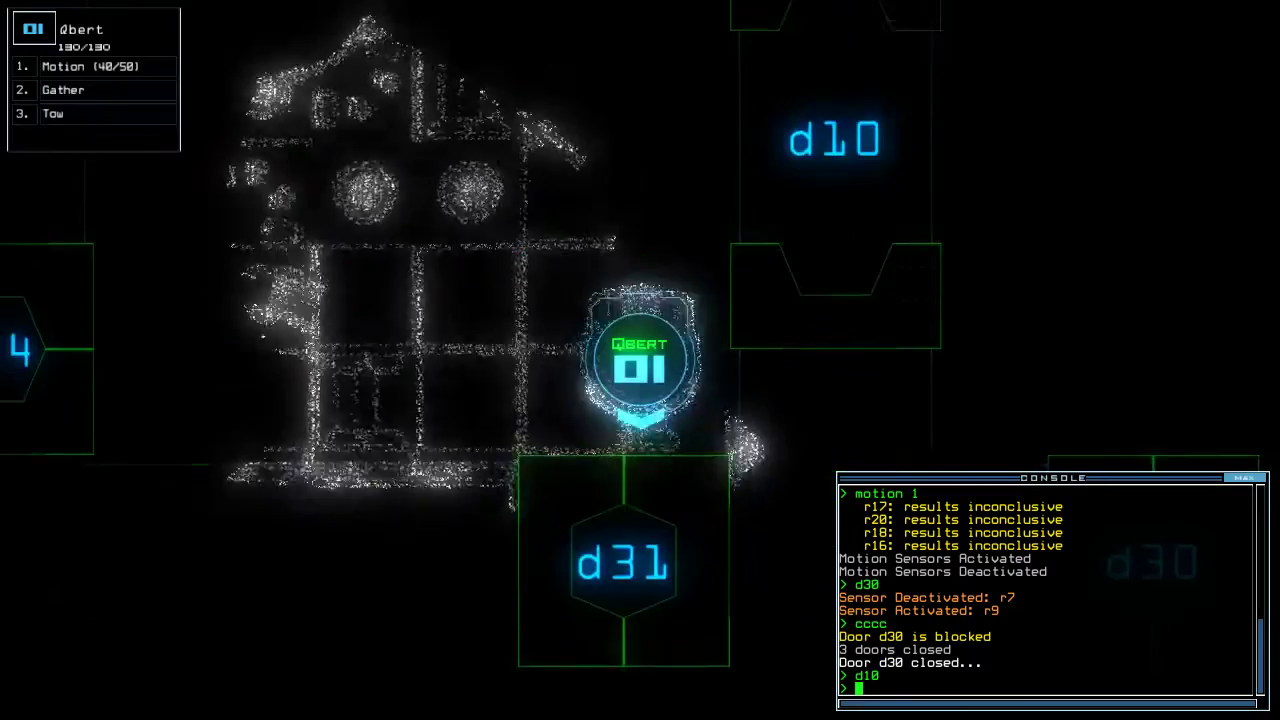
{"action": "type", "text": "d31"}
{"action": "key", "text": "Return"}
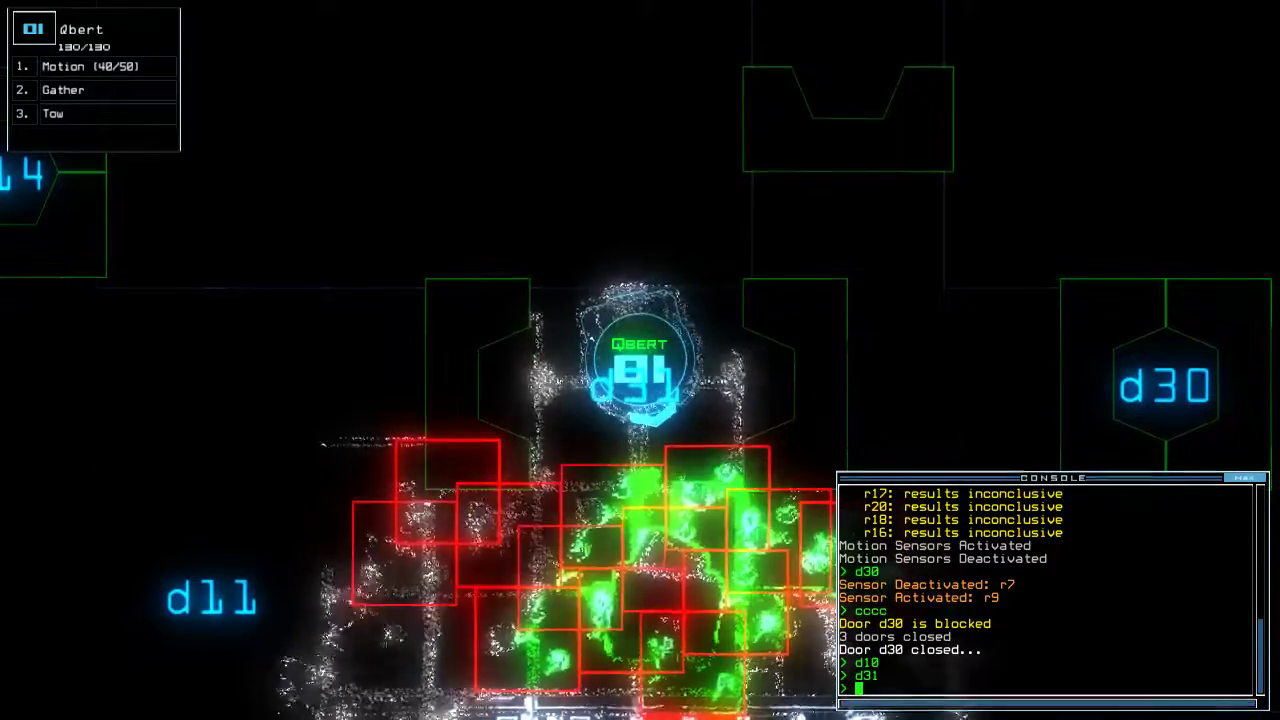
{"action": "type", "text": "d31"}
{"action": "key", "text": "Return"}
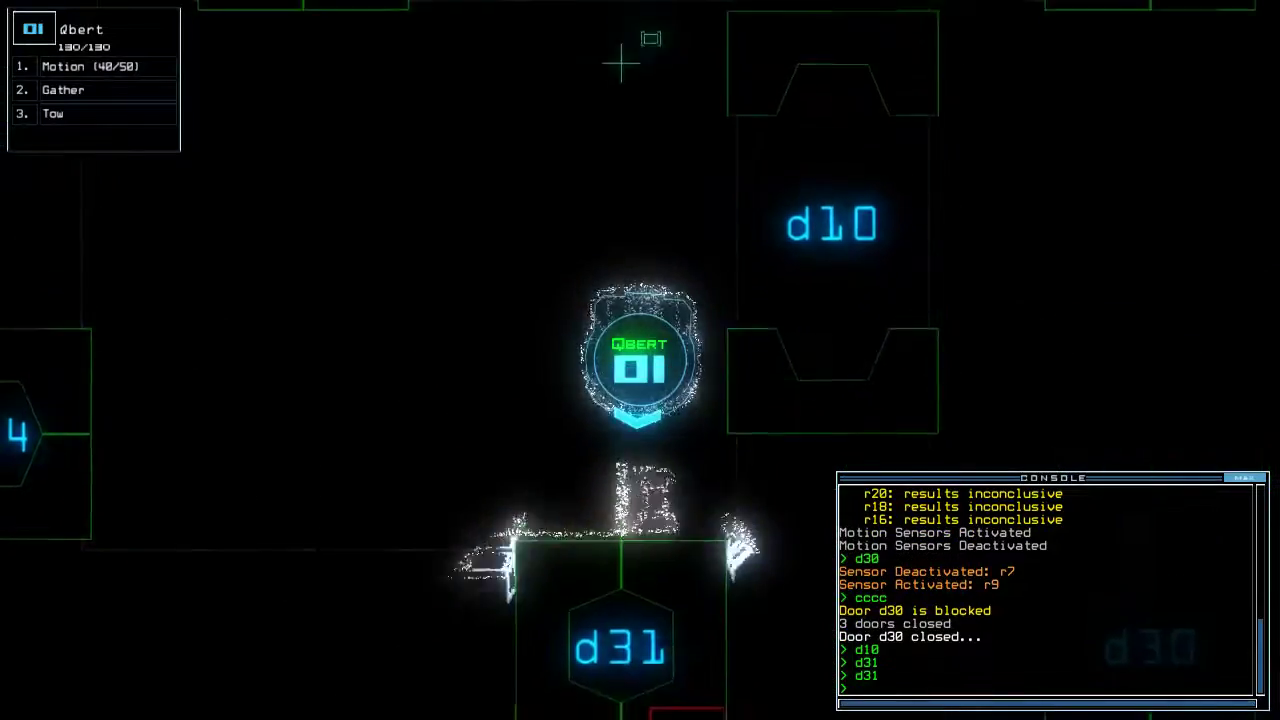
{"action": "scroll", "coordinate": [484, 186], "scroll_direction": "down", "scroll_amount": 5}
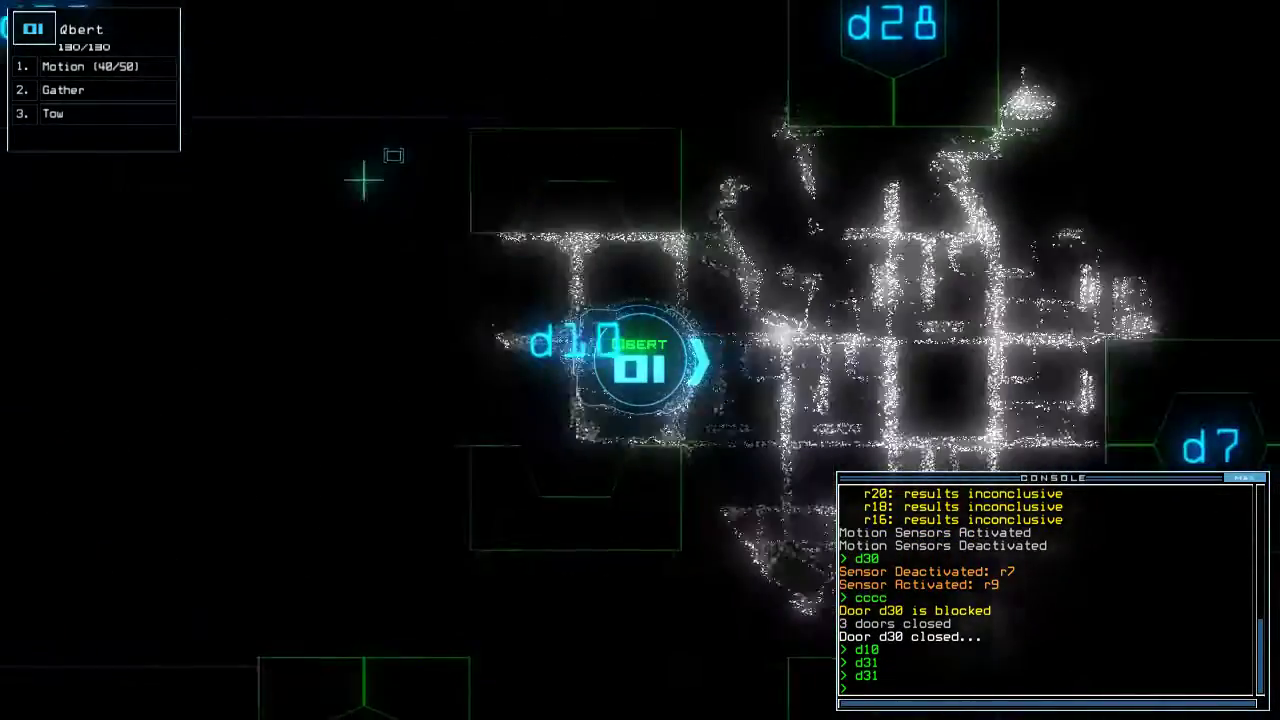
{"action": "type", "text": "motion 1"}
Scan nearby rooms for motion, open d28, then seal the doors after spotting aliens
{"action": "key", "text": "Return"}
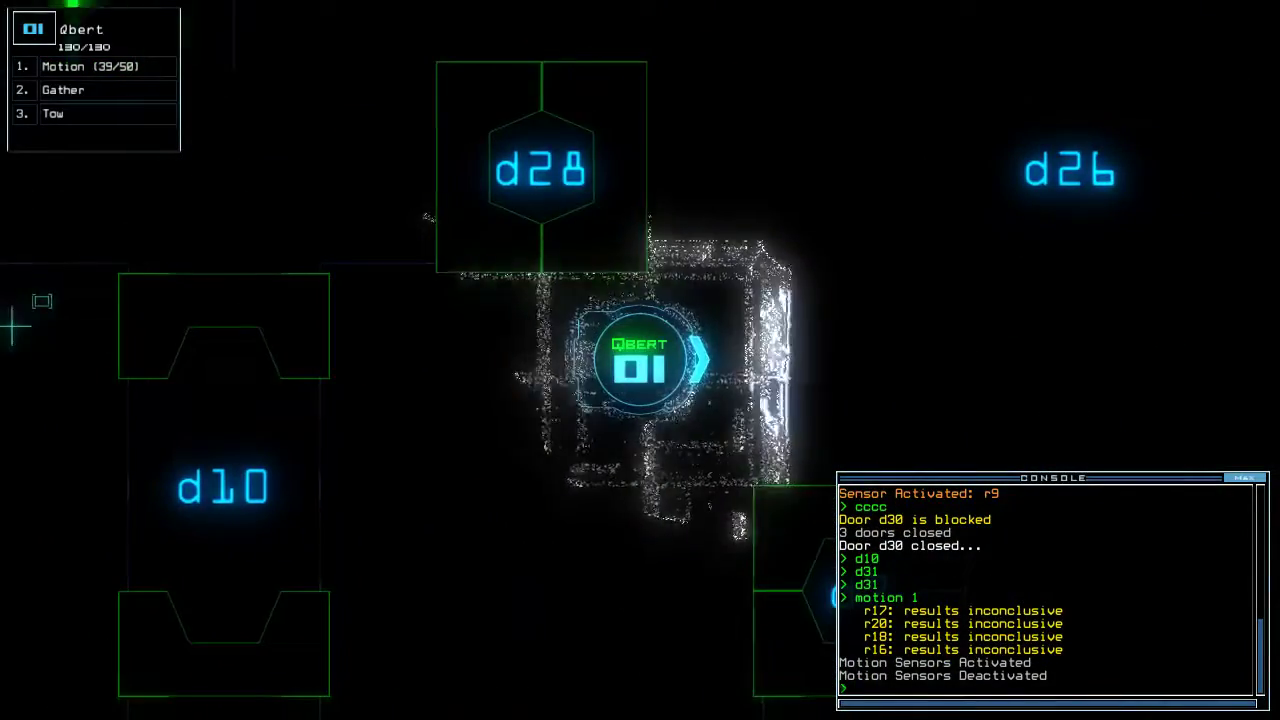
{"action": "type", "text": "d28"}
{"action": "key", "text": "Return"}
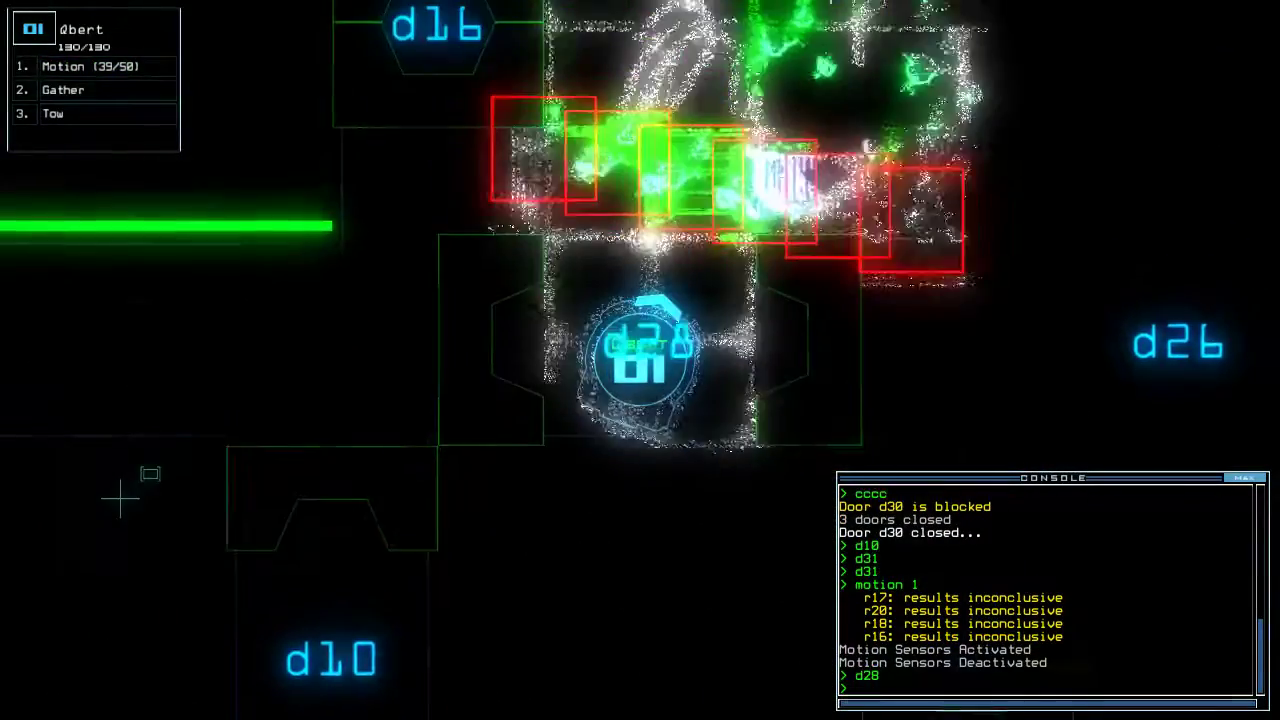
{"action": "type", "text": "cccc"}
{"action": "key", "text": "Return"}
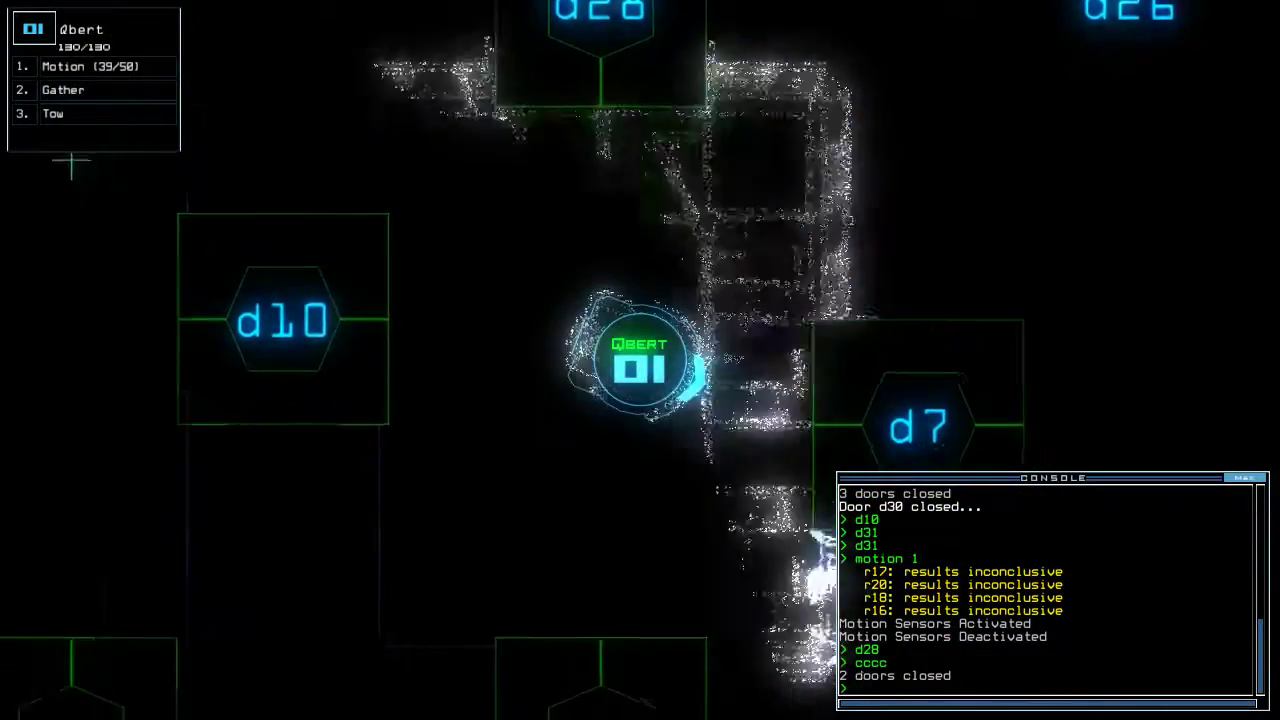
{"action": "key", "text": "Tab"}
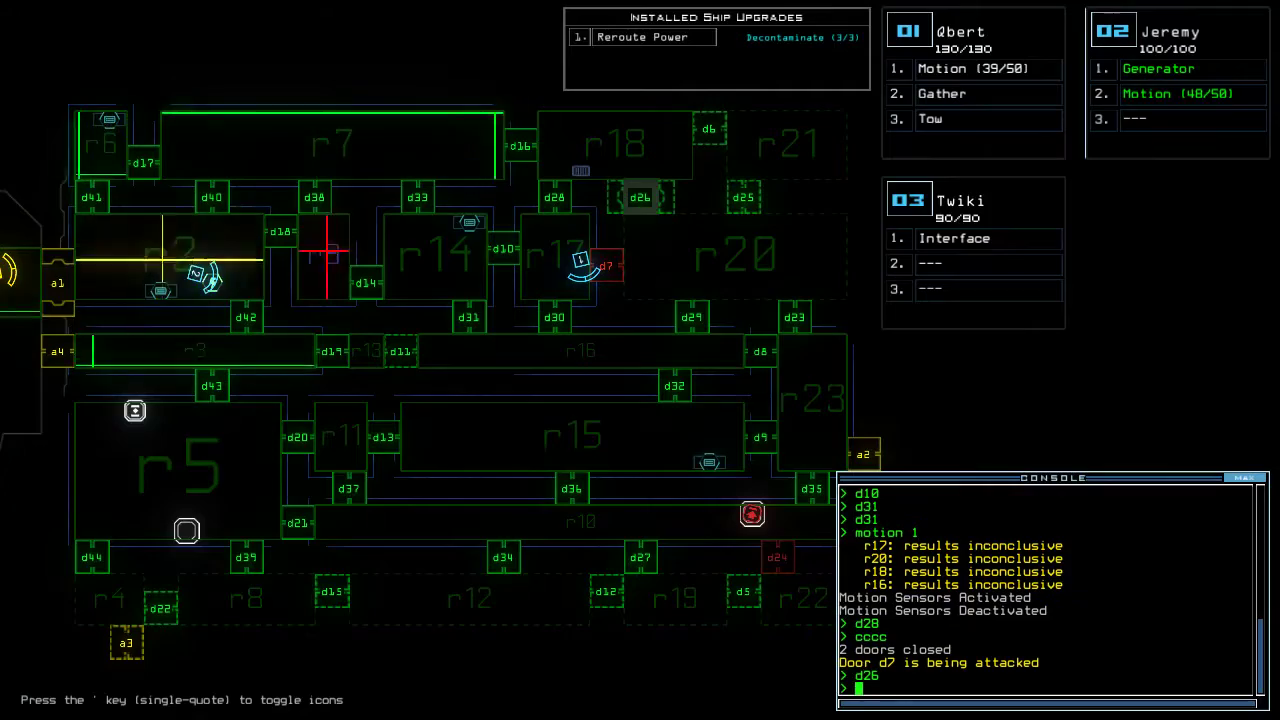
Toggle doors d10 and d33 twice each from Qbert's close-up view
{"action": "key", "text": "Tab"}
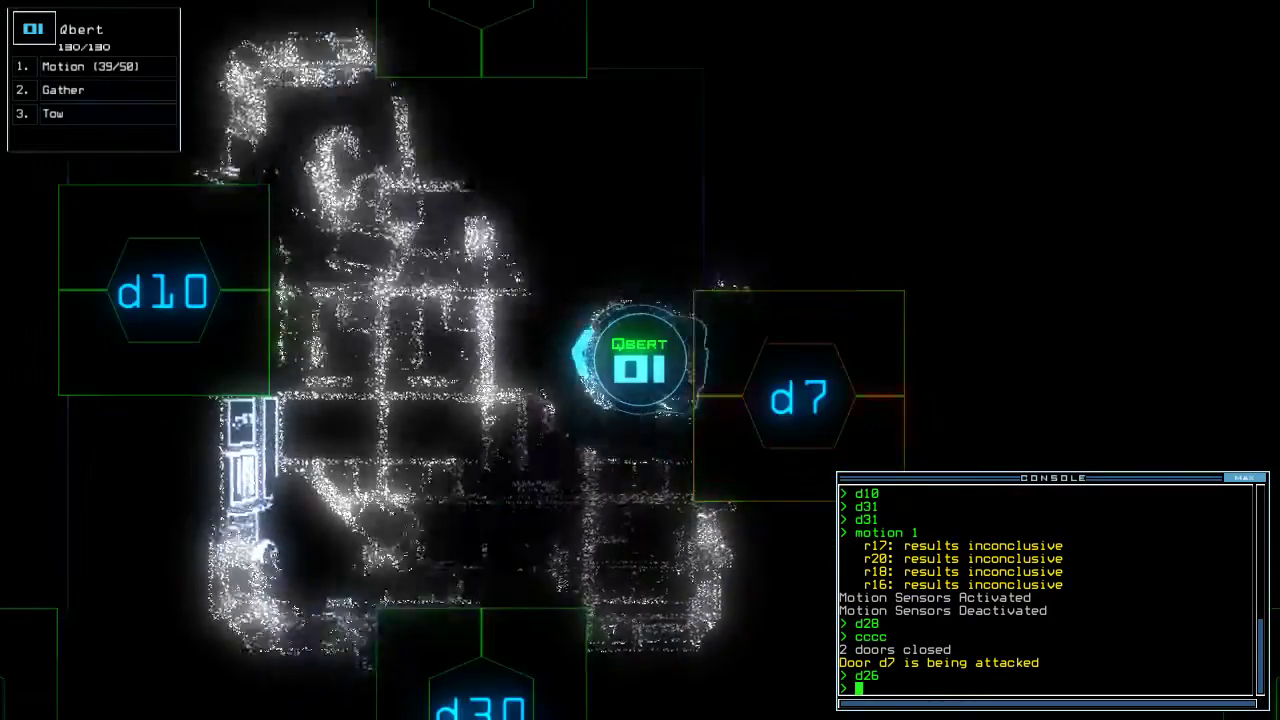
{"action": "type", "text": "d10"}
{"action": "key", "text": "Return"}
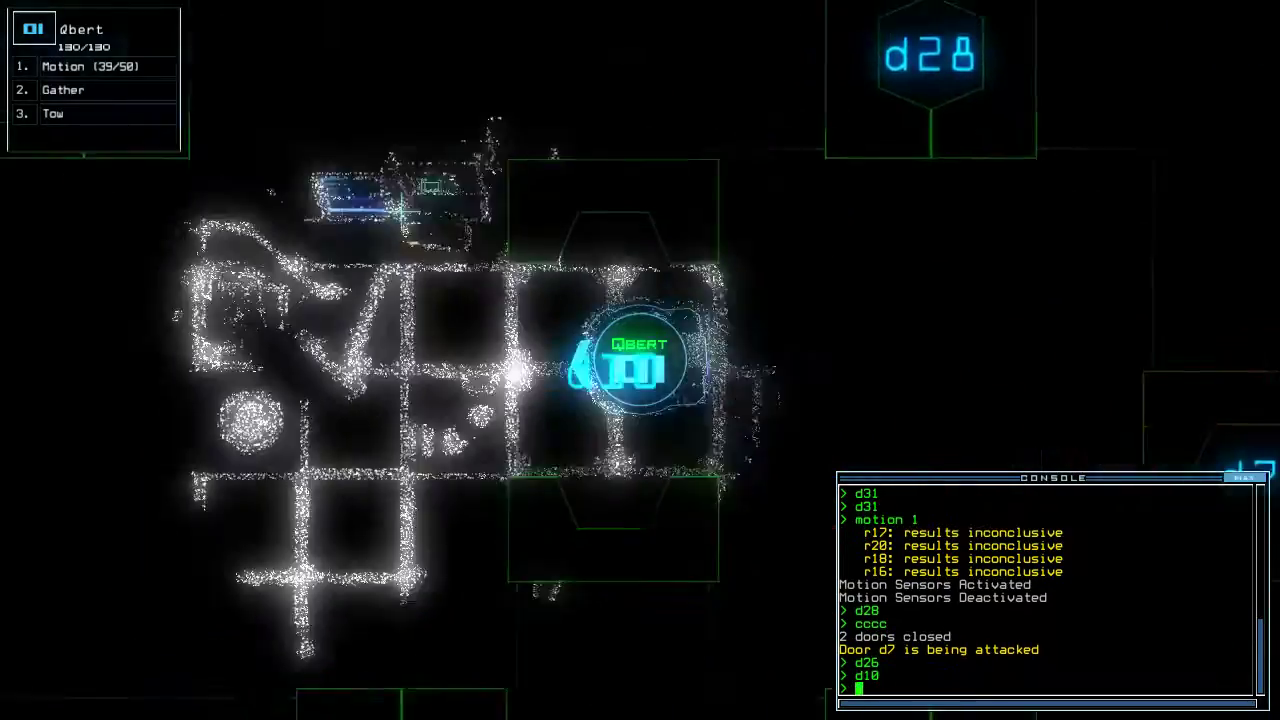
{"action": "type", "text": "d10"}
{"action": "key", "text": "Return"}
{"action": "type", "text": "d33"}
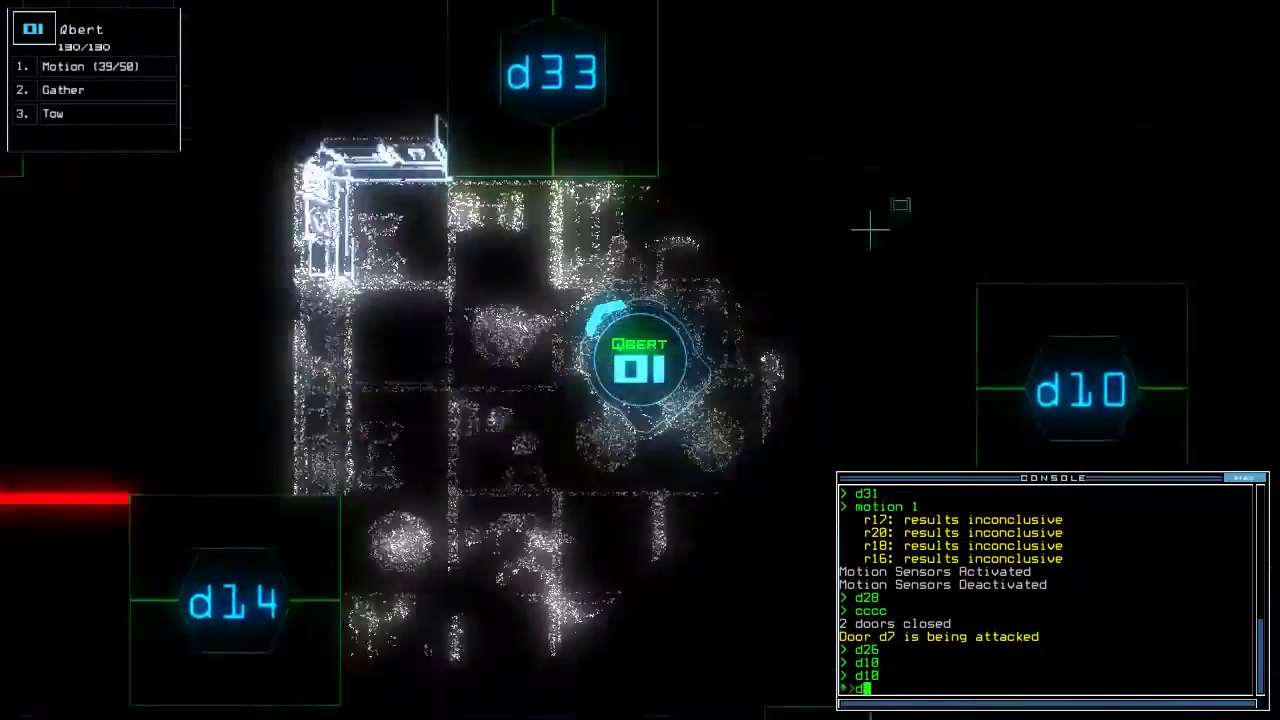
{"action": "key", "text": "Return"}
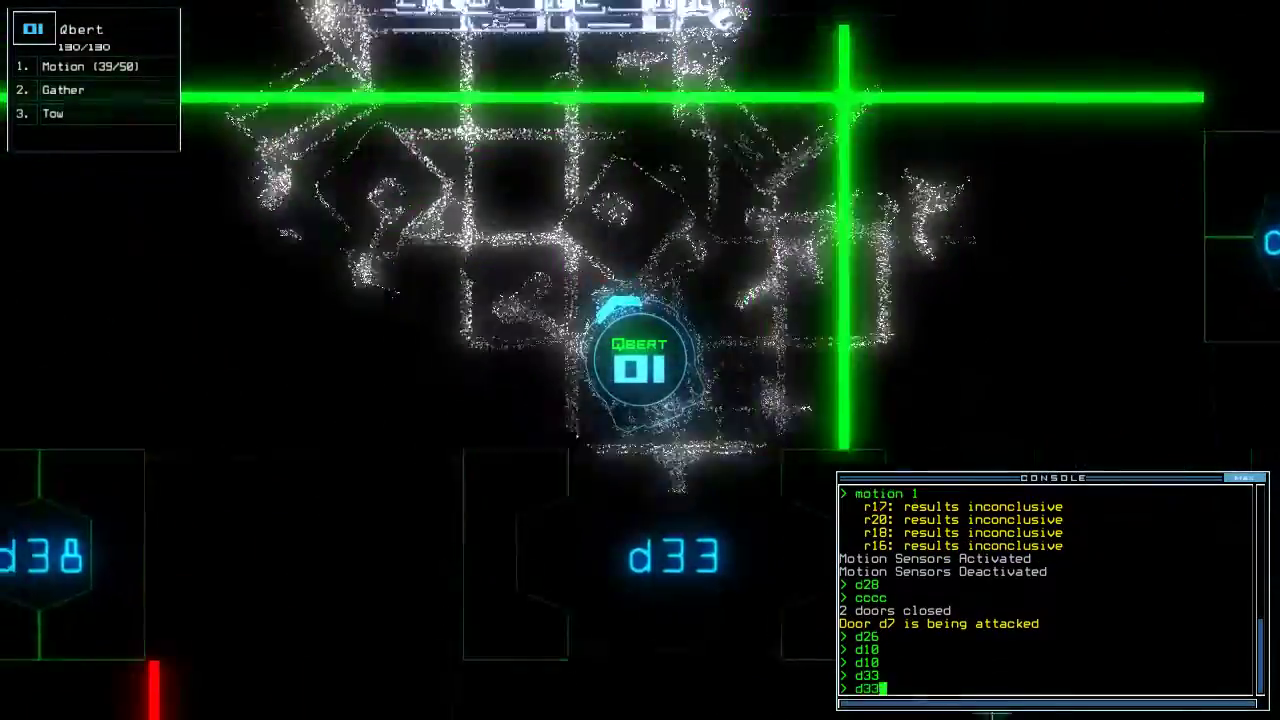
{"action": "type", "text": "d33"}
{"action": "key", "text": "Return"}
Open door d16 and close all doors around the drones
{"action": "key", "text": "2"}
{"action": "key", "text": "1"}
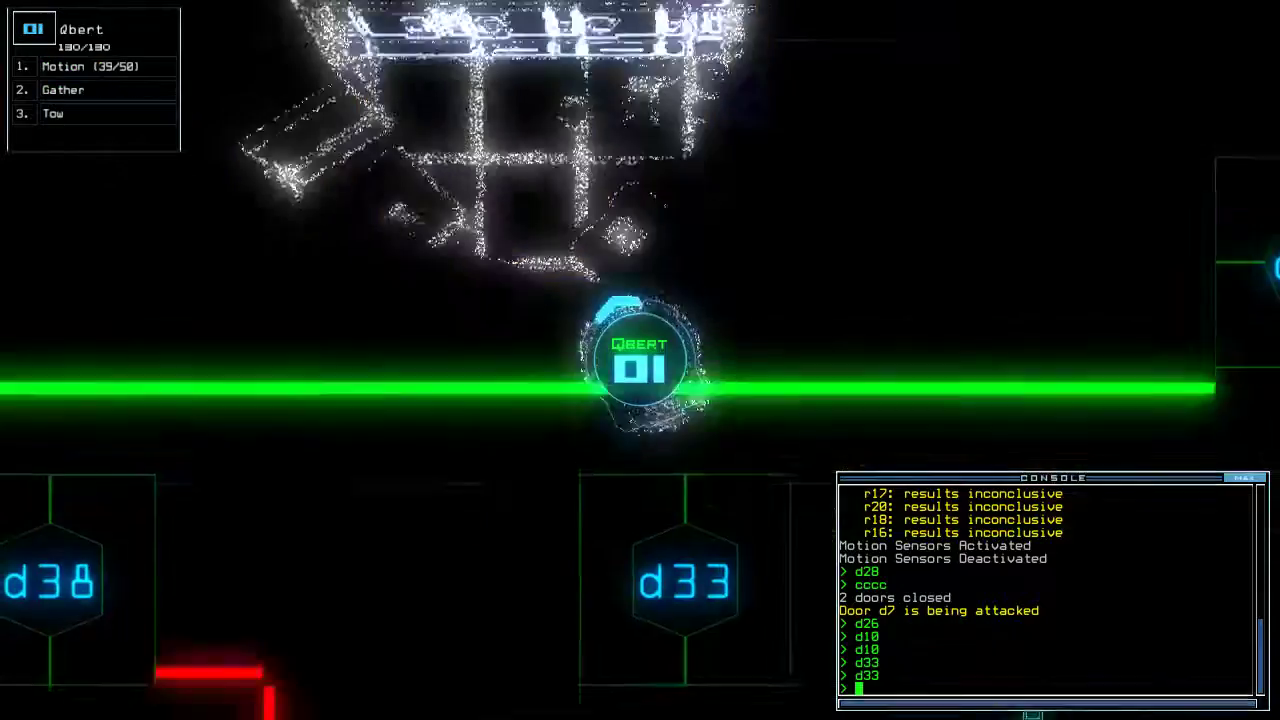
{"action": "key", "text": "Tab"}
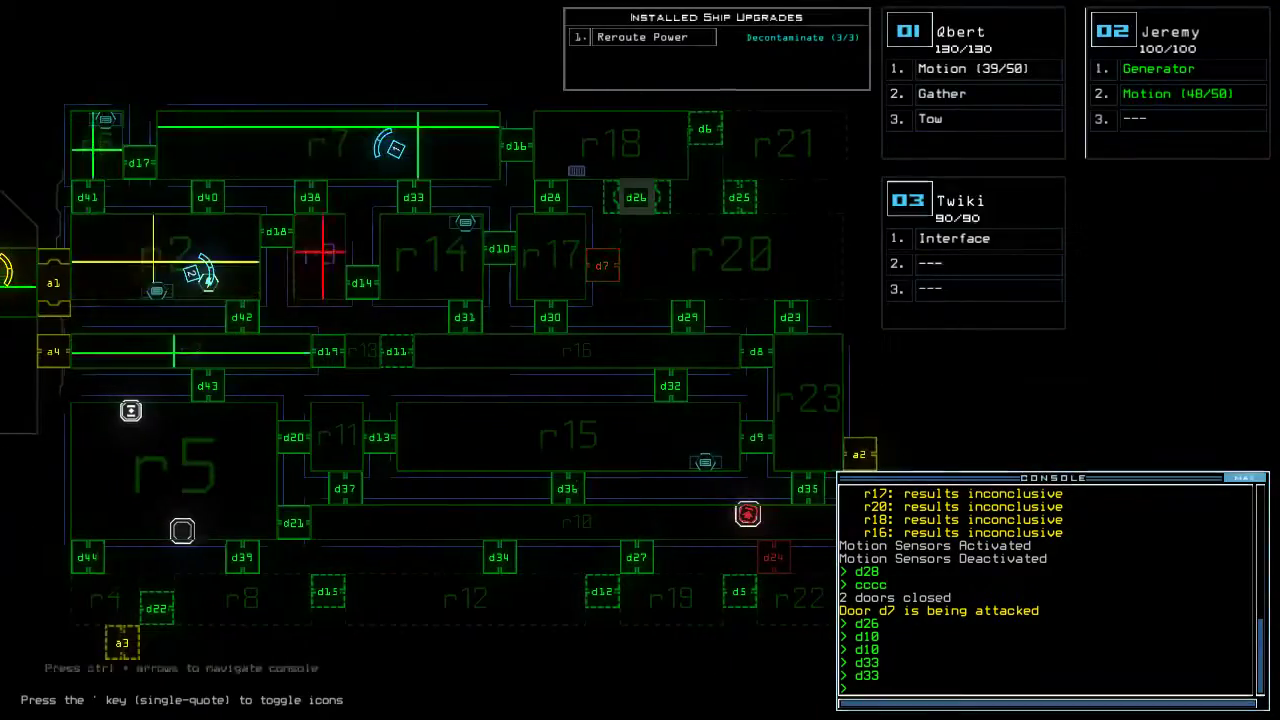
{"action": "key", "text": "Tab"}
{"action": "type", "text": "d16"}
{"action": "key", "text": "Return"}
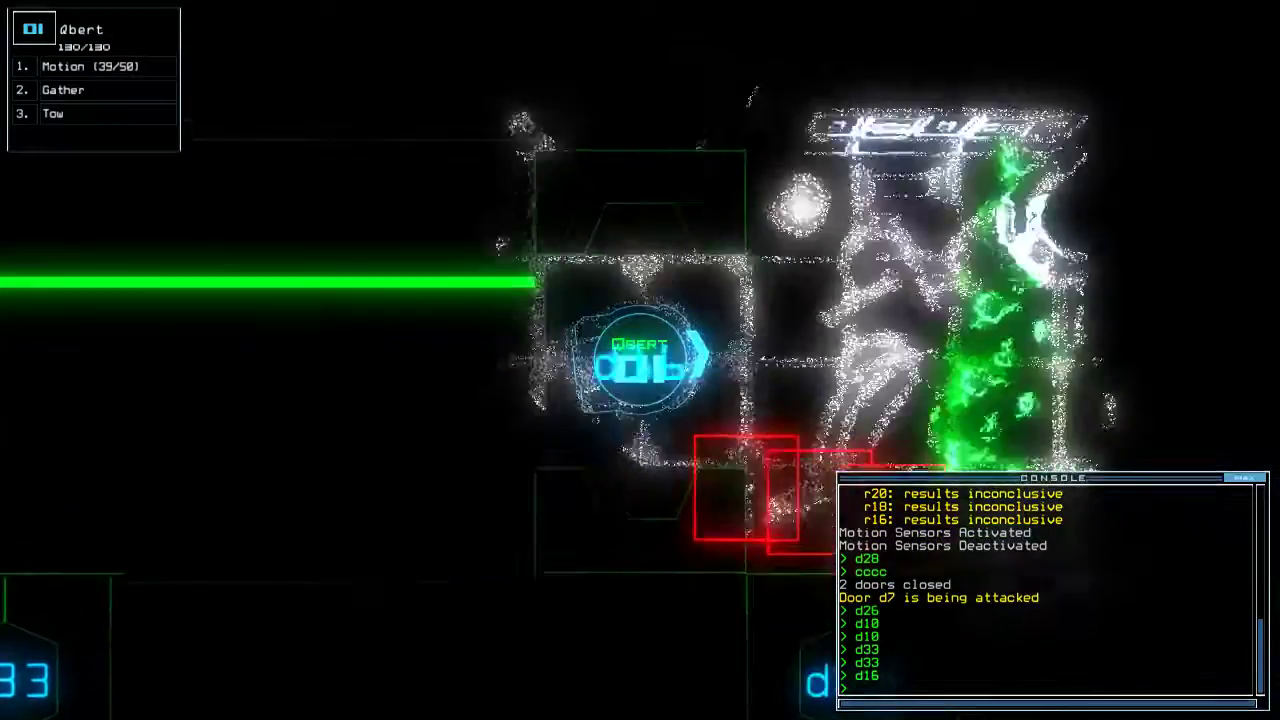
{"action": "type", "text": "cccc"}
{"action": "key", "text": "Return"}
Toggle door d33 so Qbert can retreat
{"action": "key", "text": "Tab"}
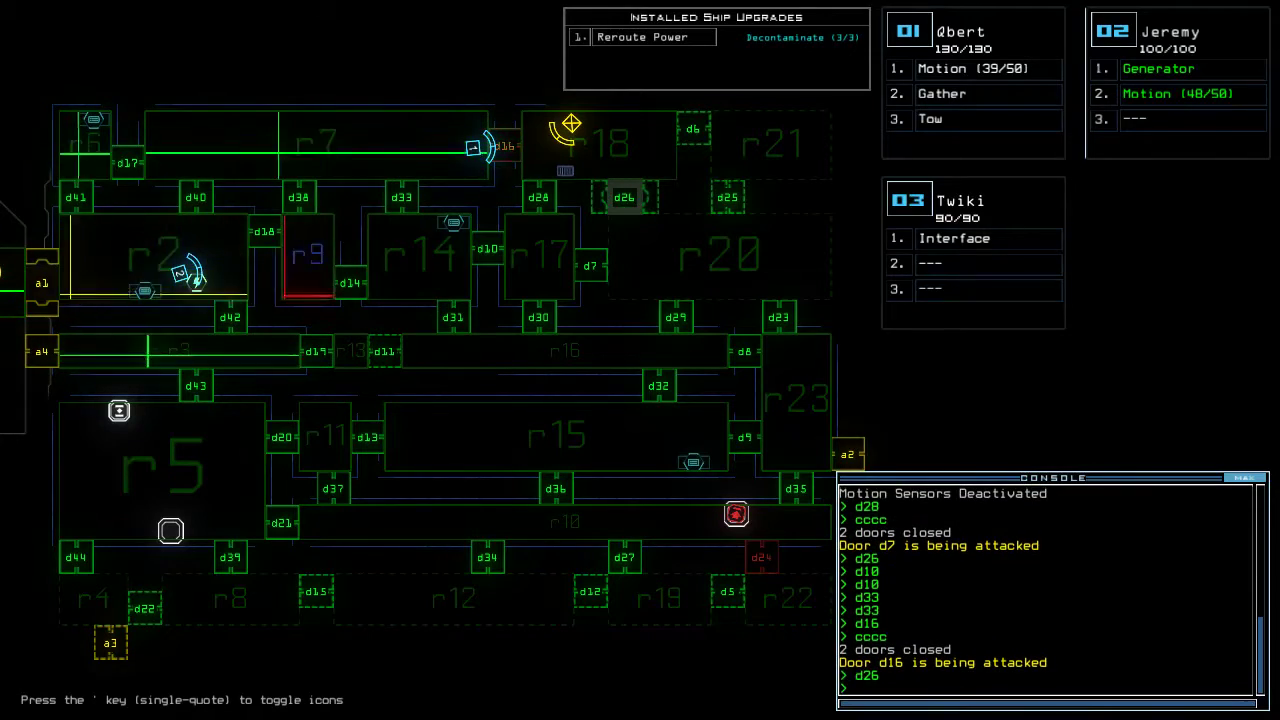
{"action": "key", "text": "Tab"}
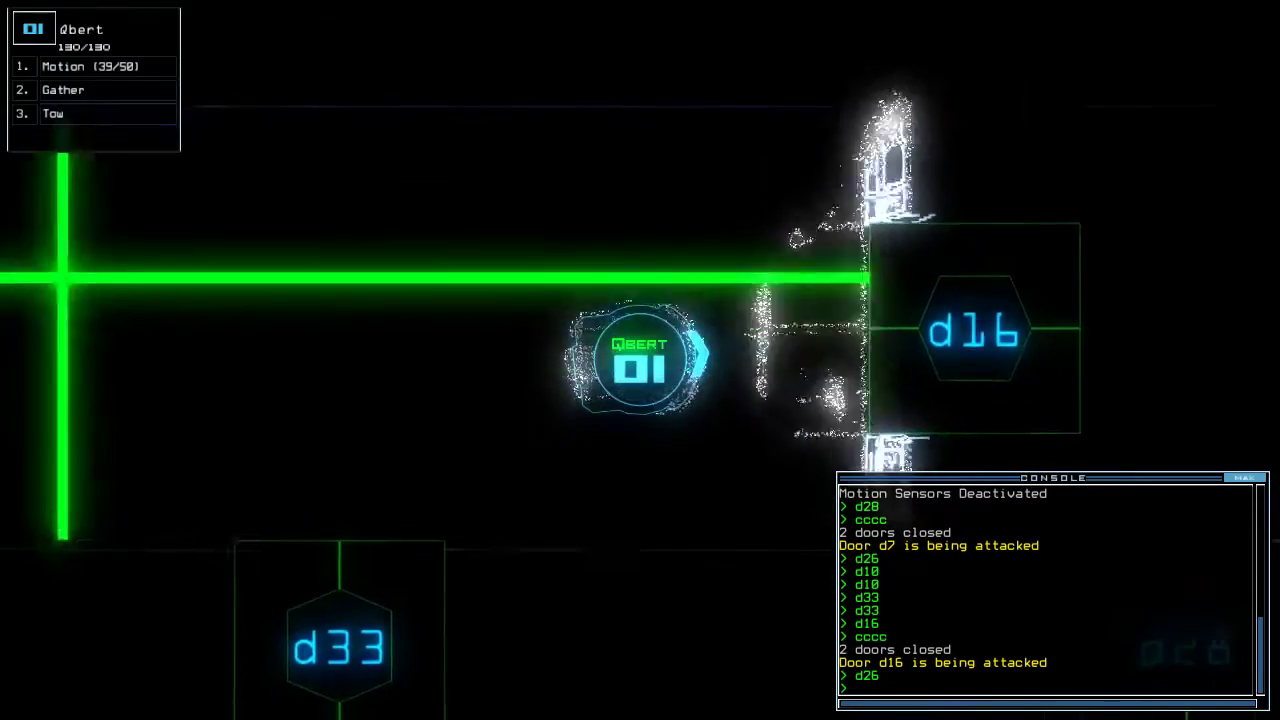
{"action": "type", "text": "d33"}
{"action": "key", "text": "Return"}
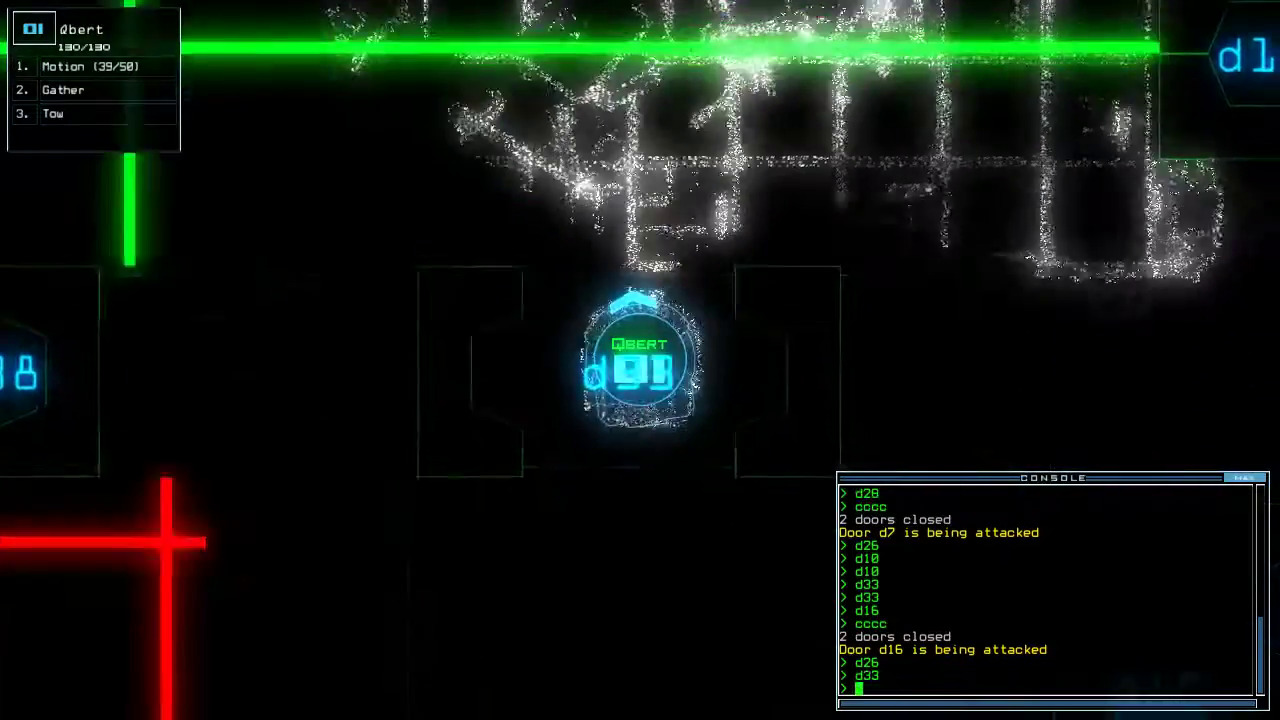
{"action": "key", "text": "Tab"}
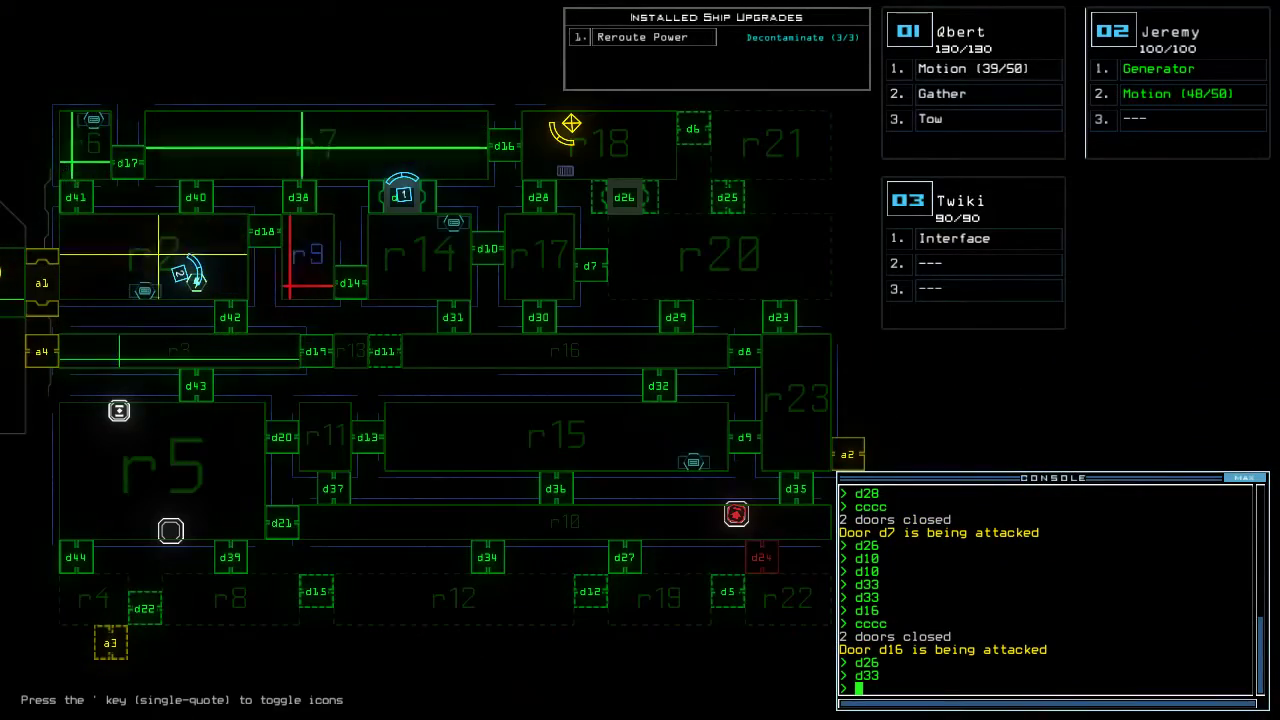
Drive Jeremy left to the generator beside airlock a1 and reactivate it with 'g'
{"action": "key", "text": "2"}
{"action": "key", "text": "Left"}
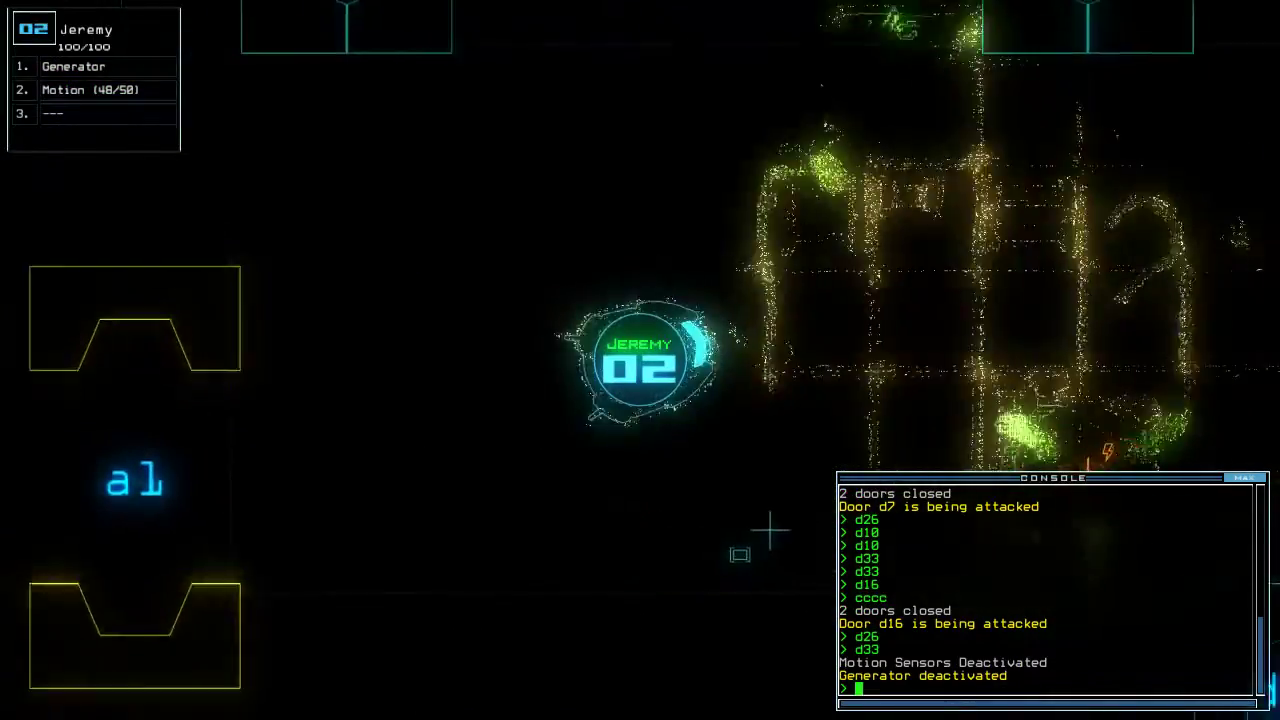
{"action": "key", "text": "Left"}
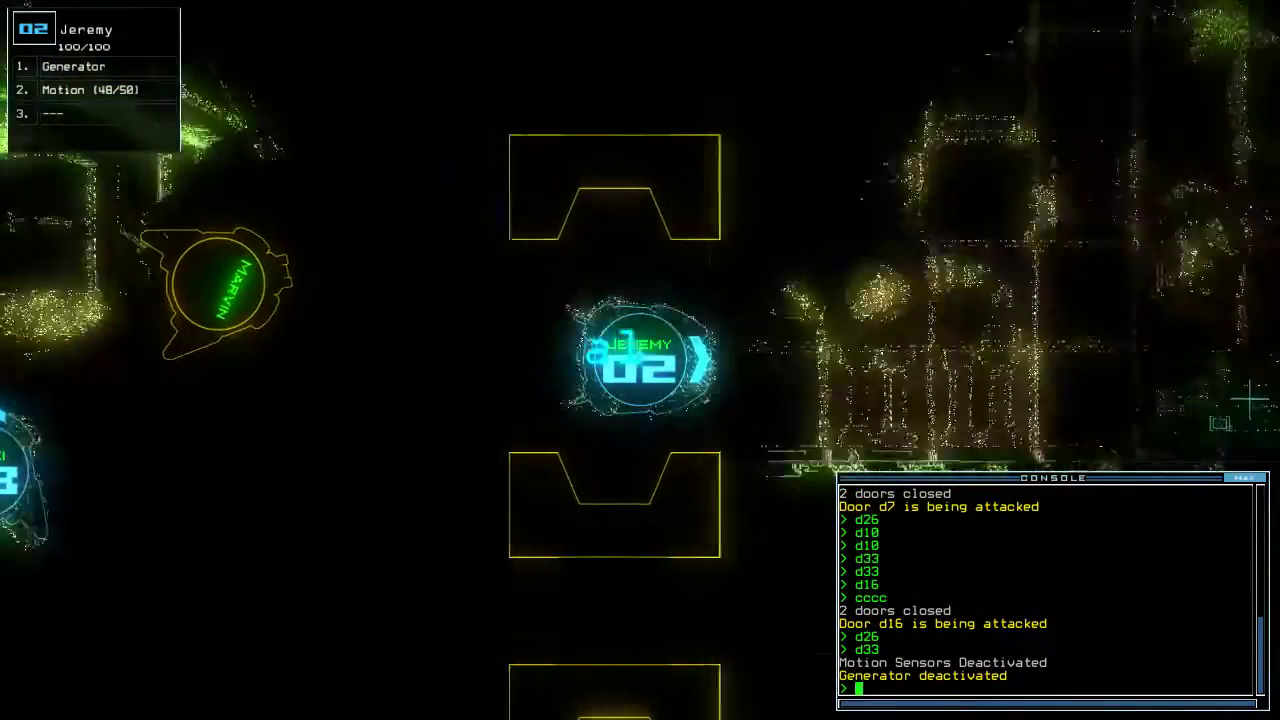
{"action": "key", "text": "Tab"}
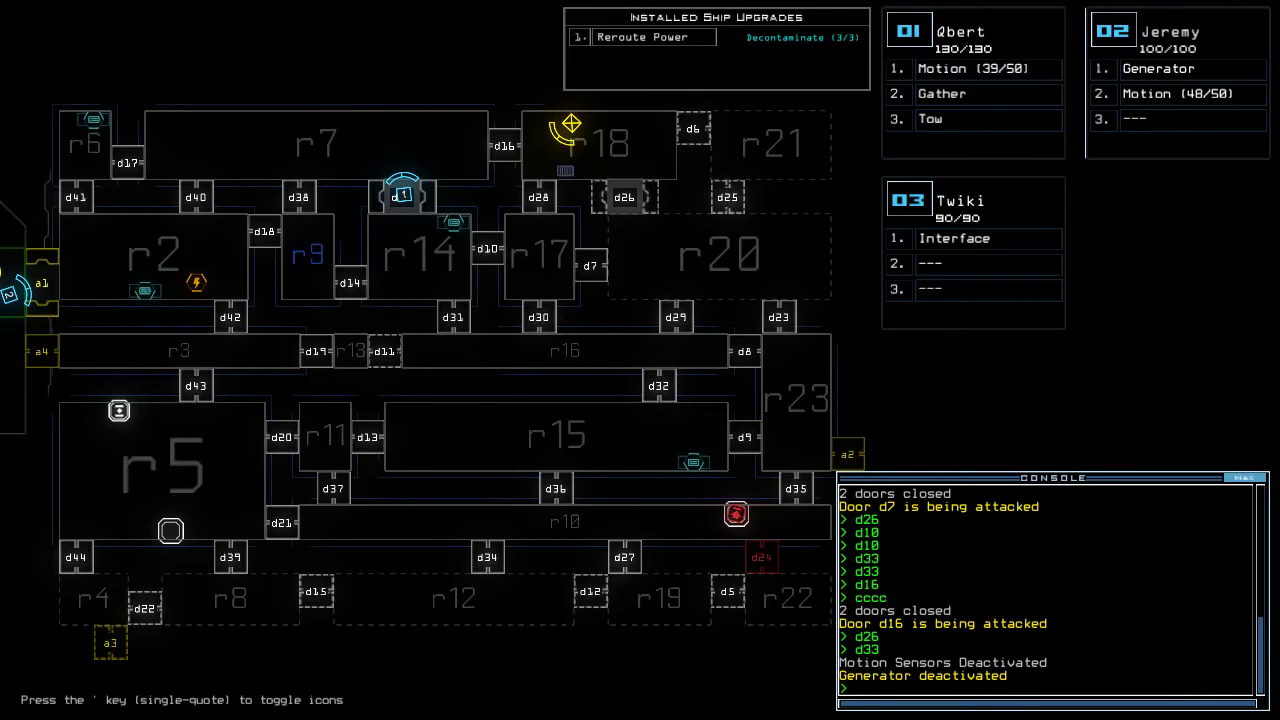
{"action": "key", "text": "Tab"}
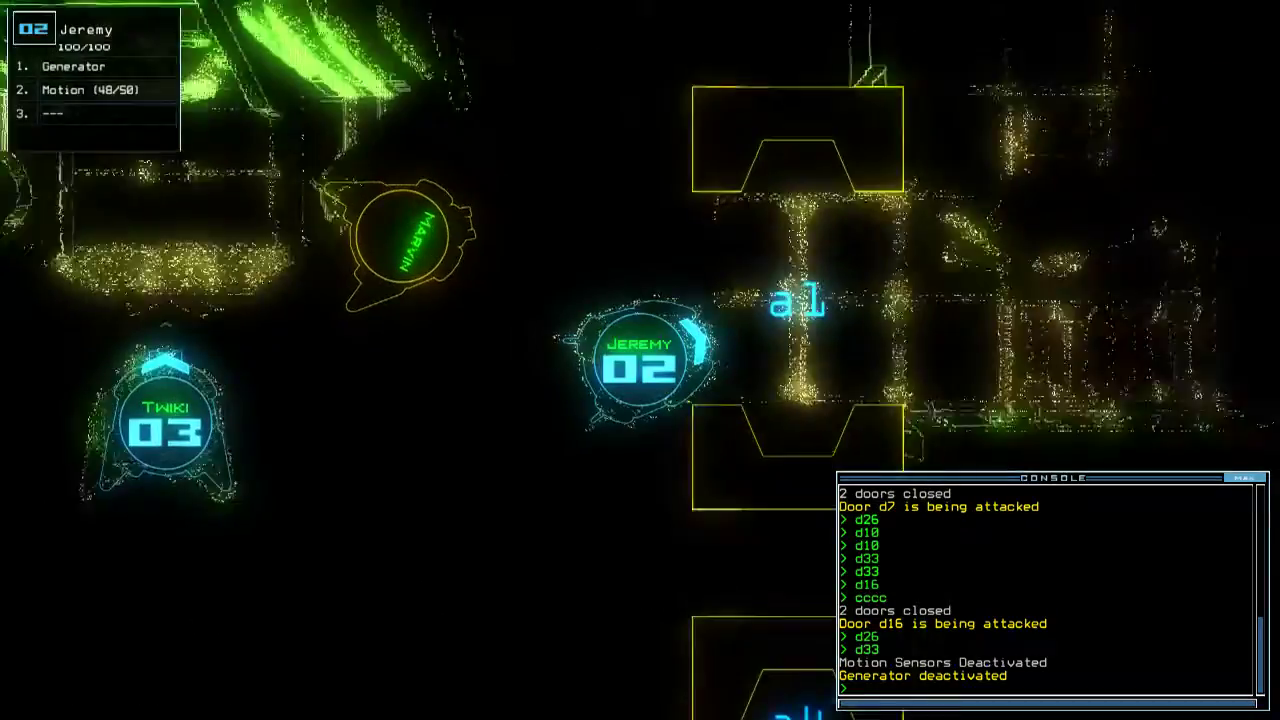
{"action": "key", "text": "Right"}
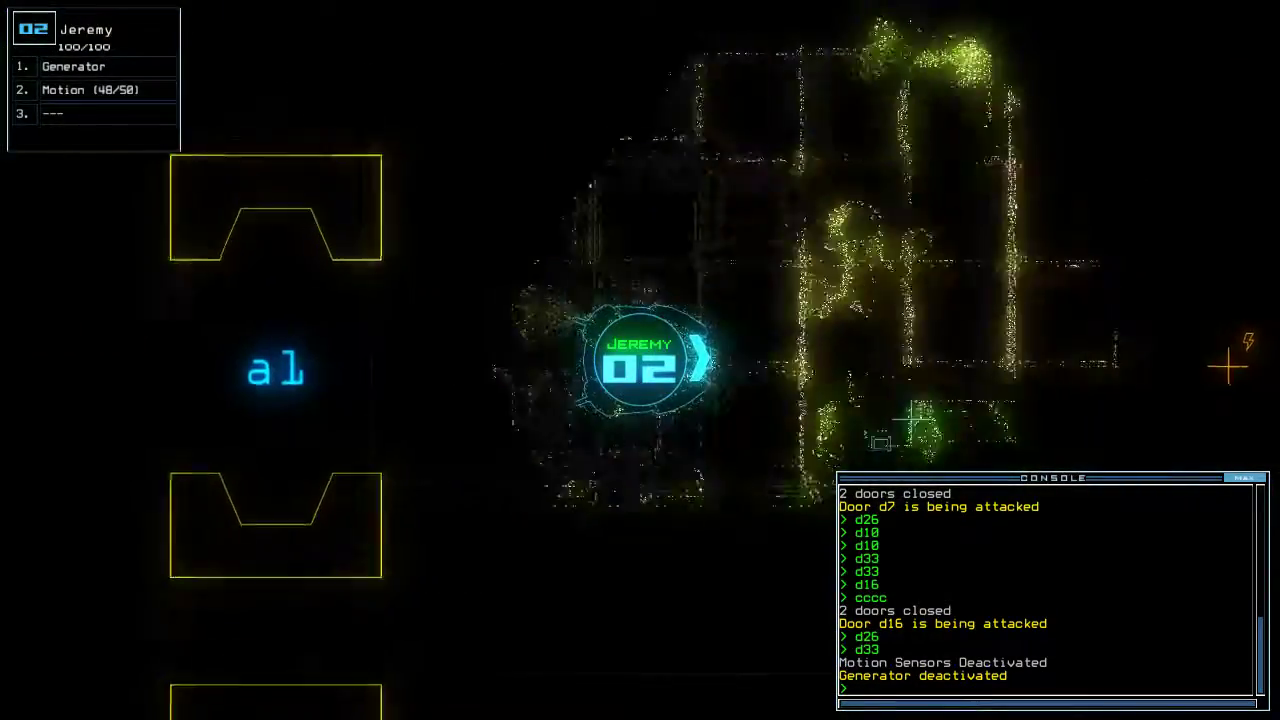
{"action": "type", "text": "g"}
{"action": "key", "text": "Return"}
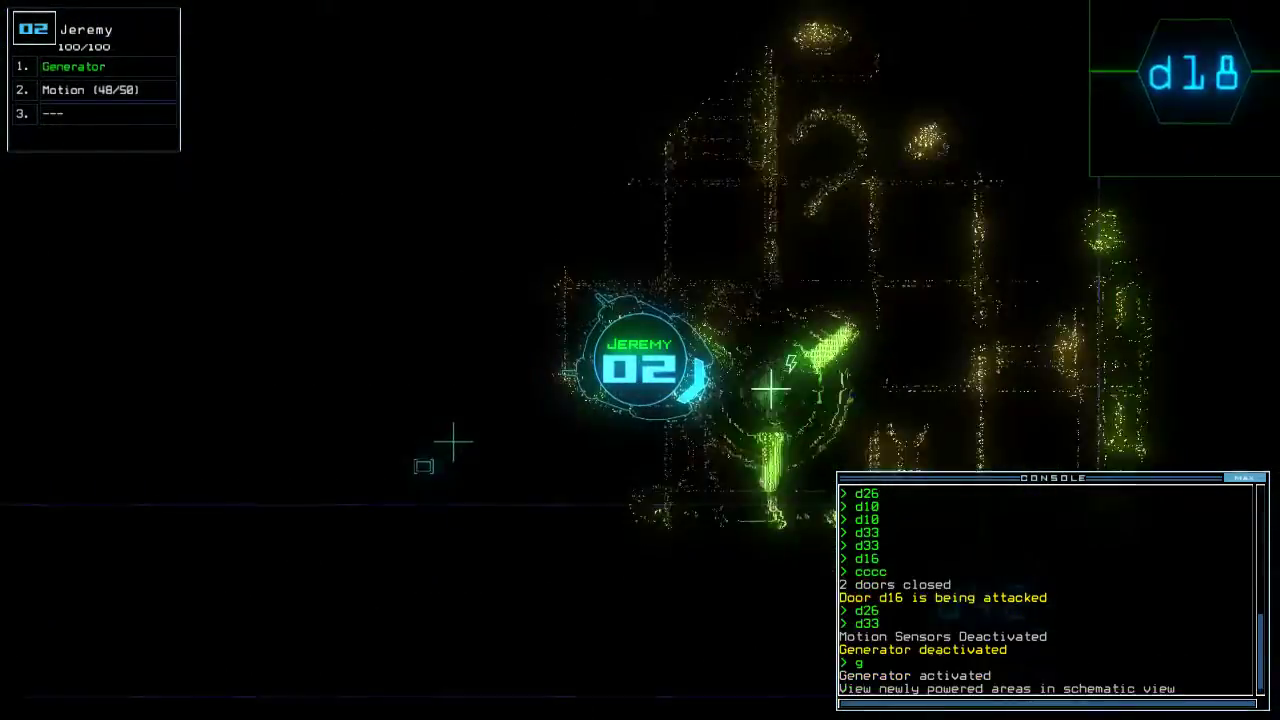
{"action": "key", "text": "Tab"}
{"action": "type", "text": "1"}
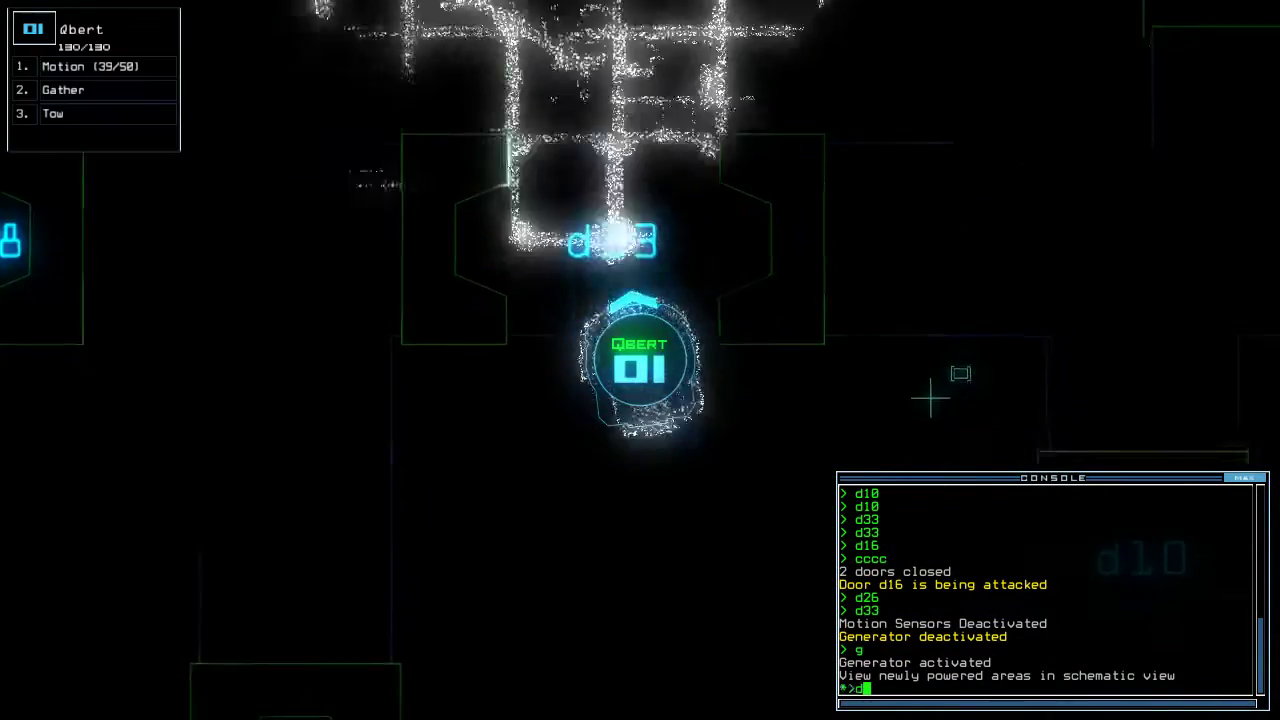
{"action": "type", "text": "d10"}
Send Qbert through door d10 and close the doors around his room
{"action": "key", "text": "Return"}
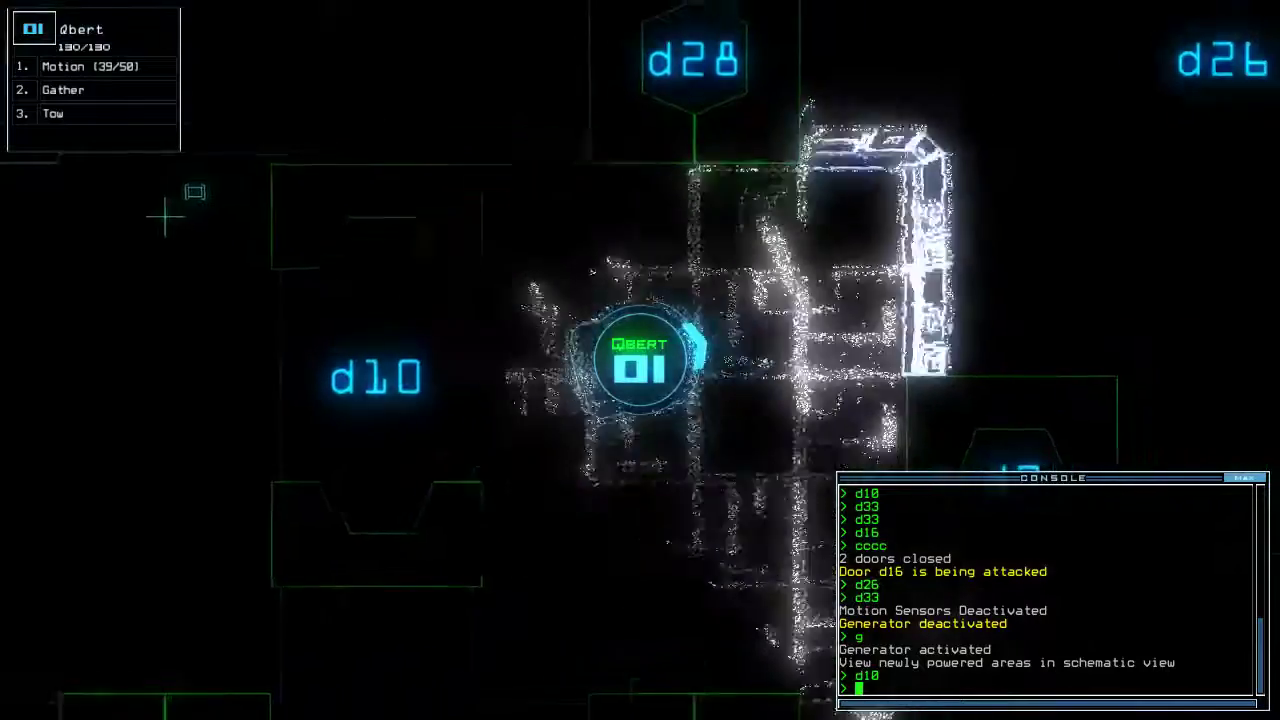
{"action": "type", "text": "ccc"}
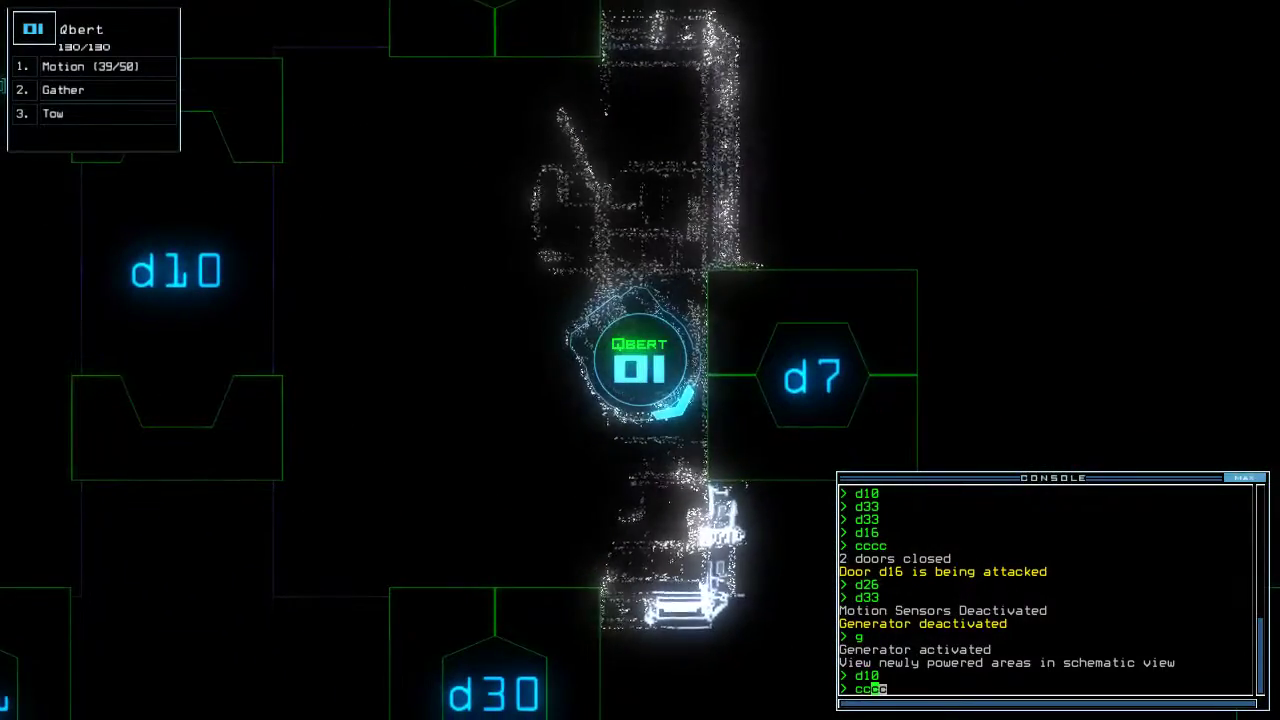
{"action": "type", "text": "c"}
{"action": "key", "text": "Return"}
{"action": "key", "text": "Tab"}
{"action": "key", "text": "Tab"}
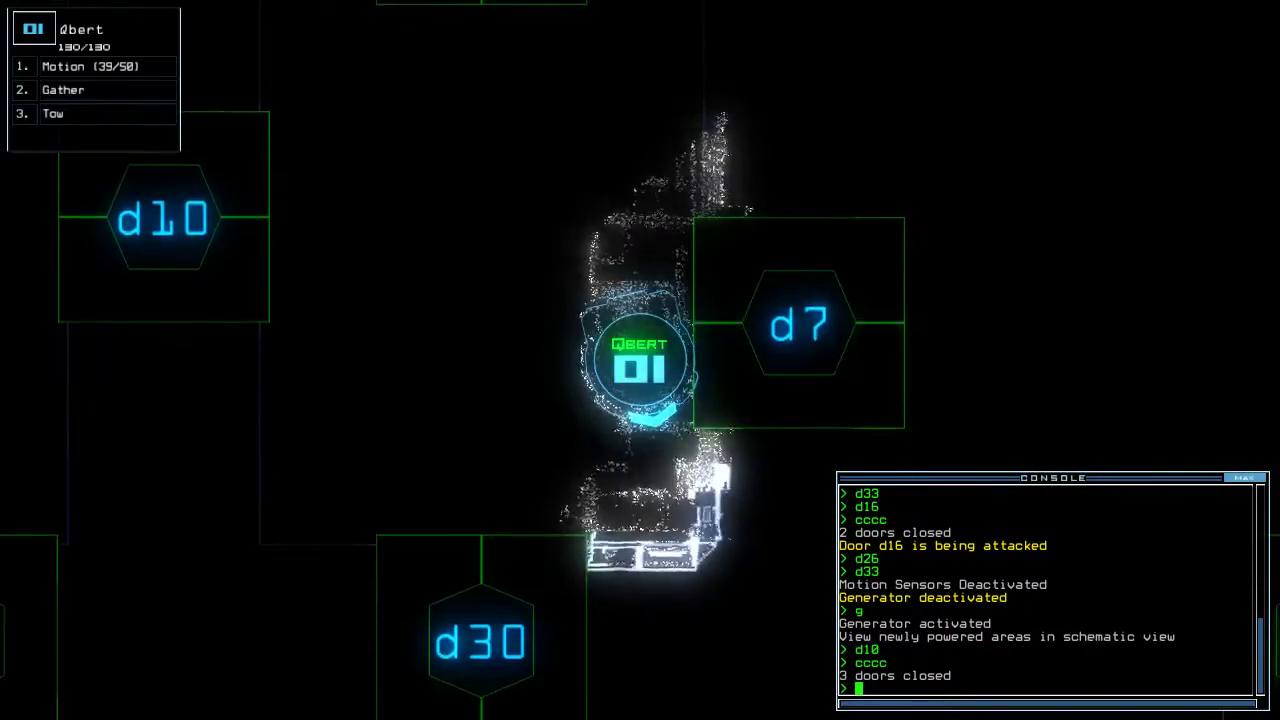
Open door d7 for Qbert, close the remaining doors, and run the r16 command
{"action": "key", "text": "Return"}
{"action": "type", "text": "cccc"}
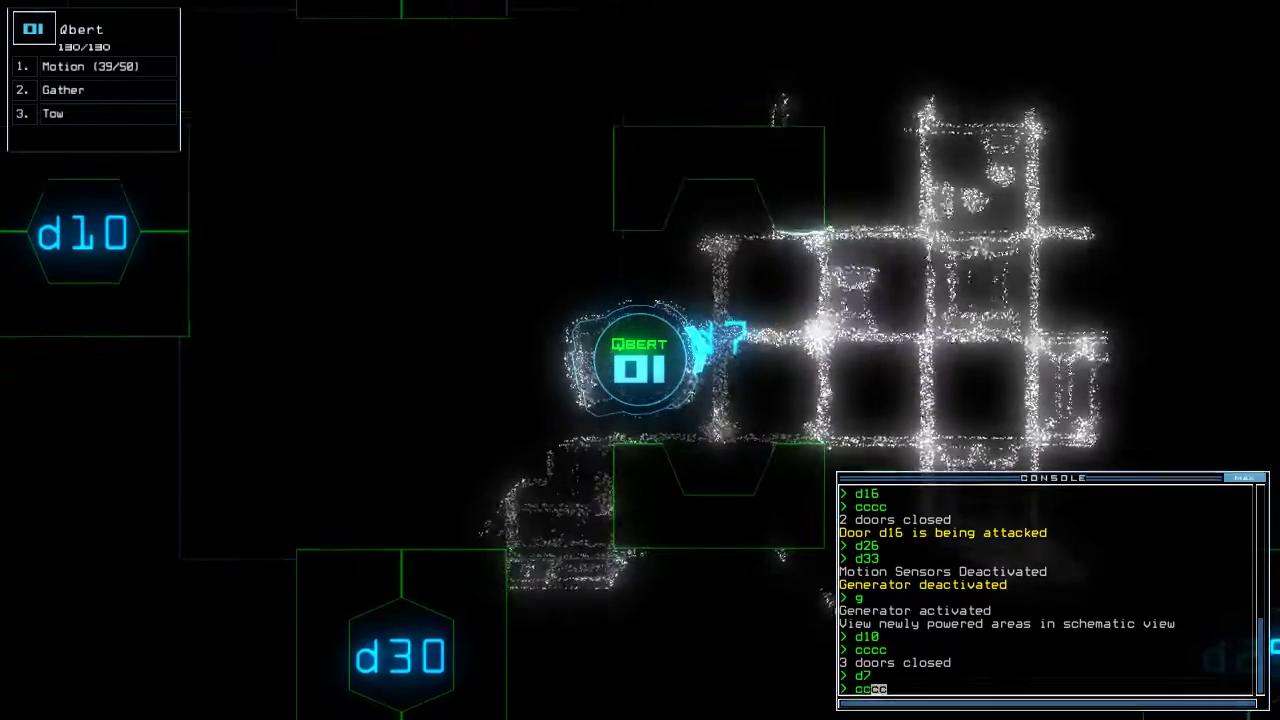
{"action": "key", "text": "Return"}
{"action": "key", "text": "Tab"}
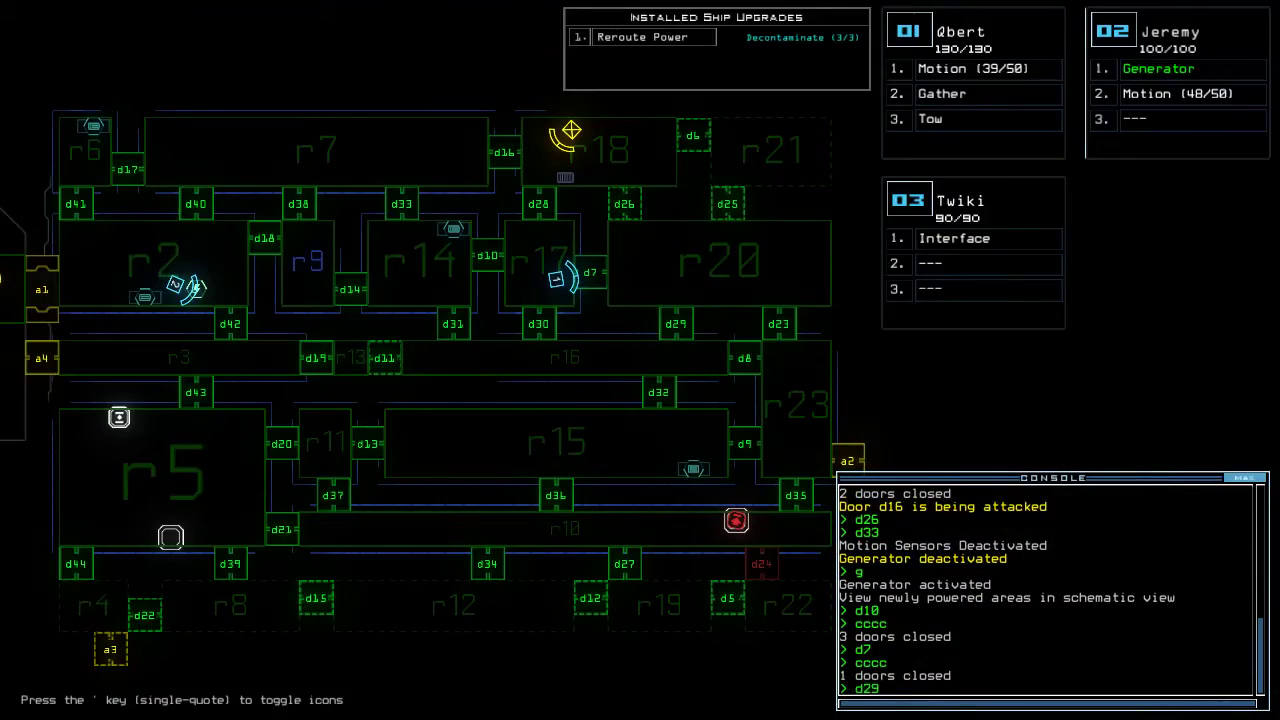
{"action": "type", "text": "16"}
{"action": "key", "text": "Return"}
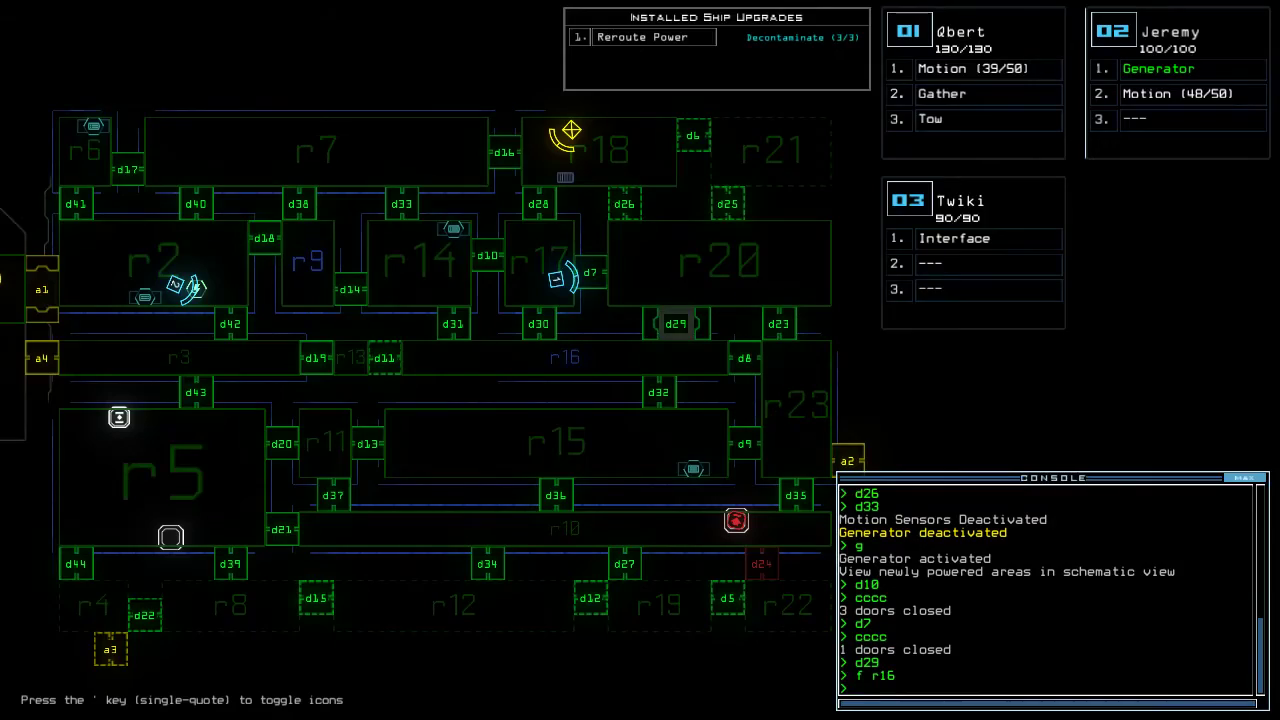
{"action": "key", "text": "Tab"}
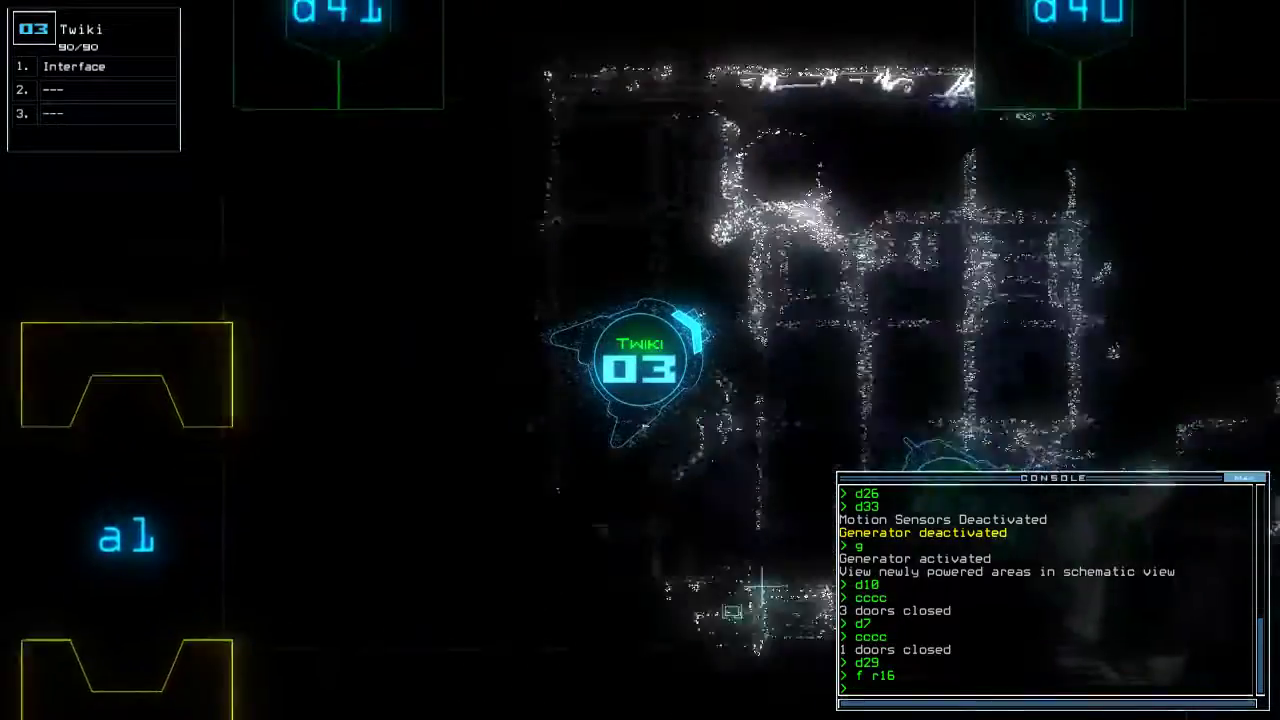
{"action": "type", "text": "d40"}
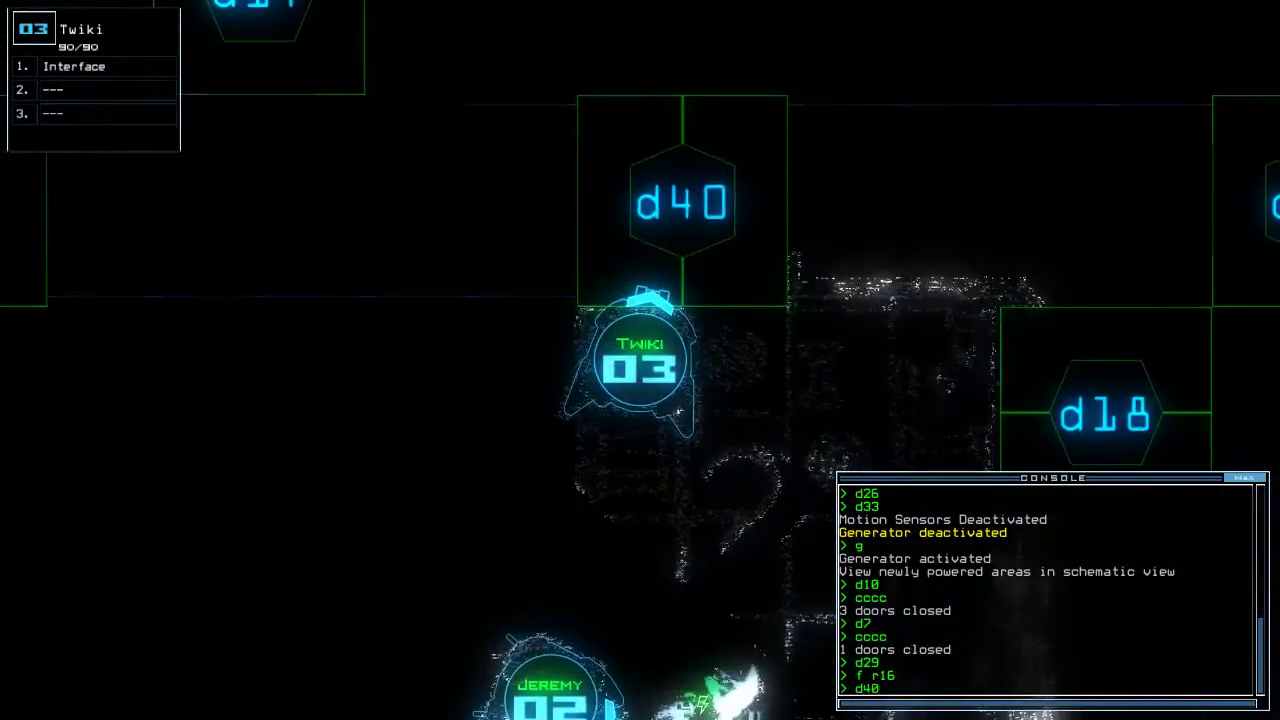
Open door d40 for Twiki
{"action": "key", "text": "Return"}
{"action": "type", "text": "d40"}
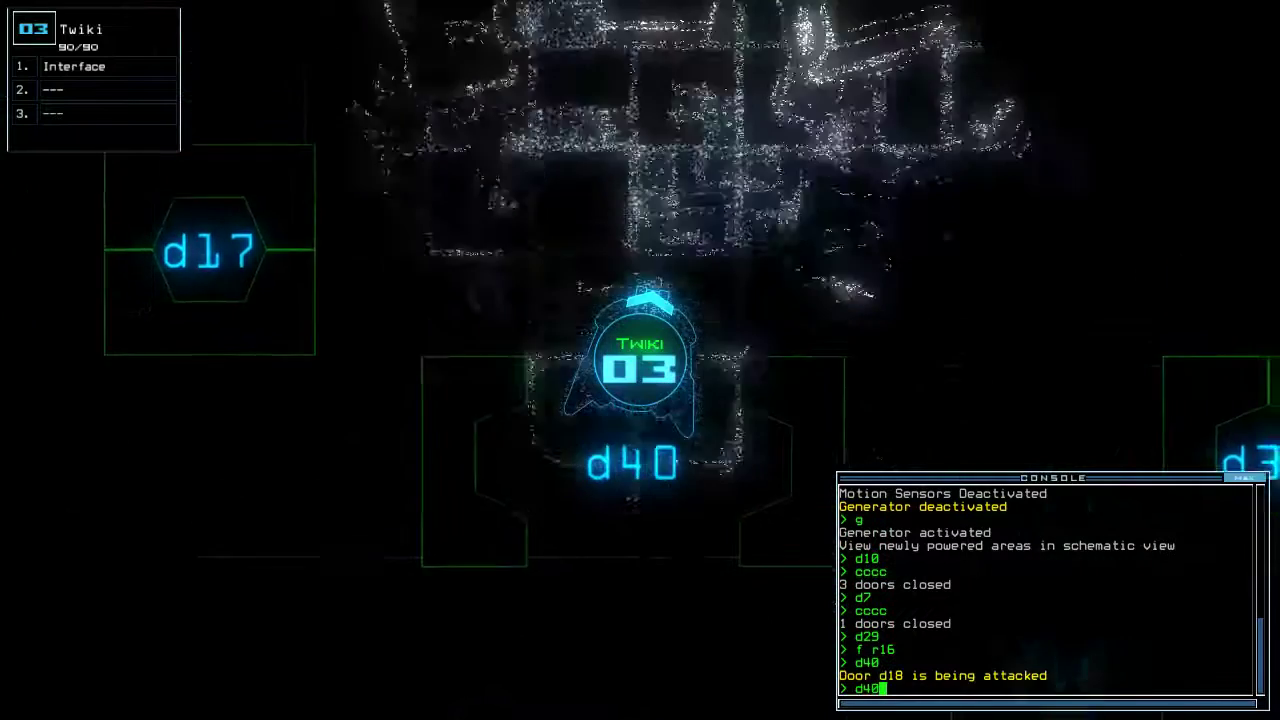
{"action": "key", "text": "Return"}
{"action": "key", "text": "Tab"}
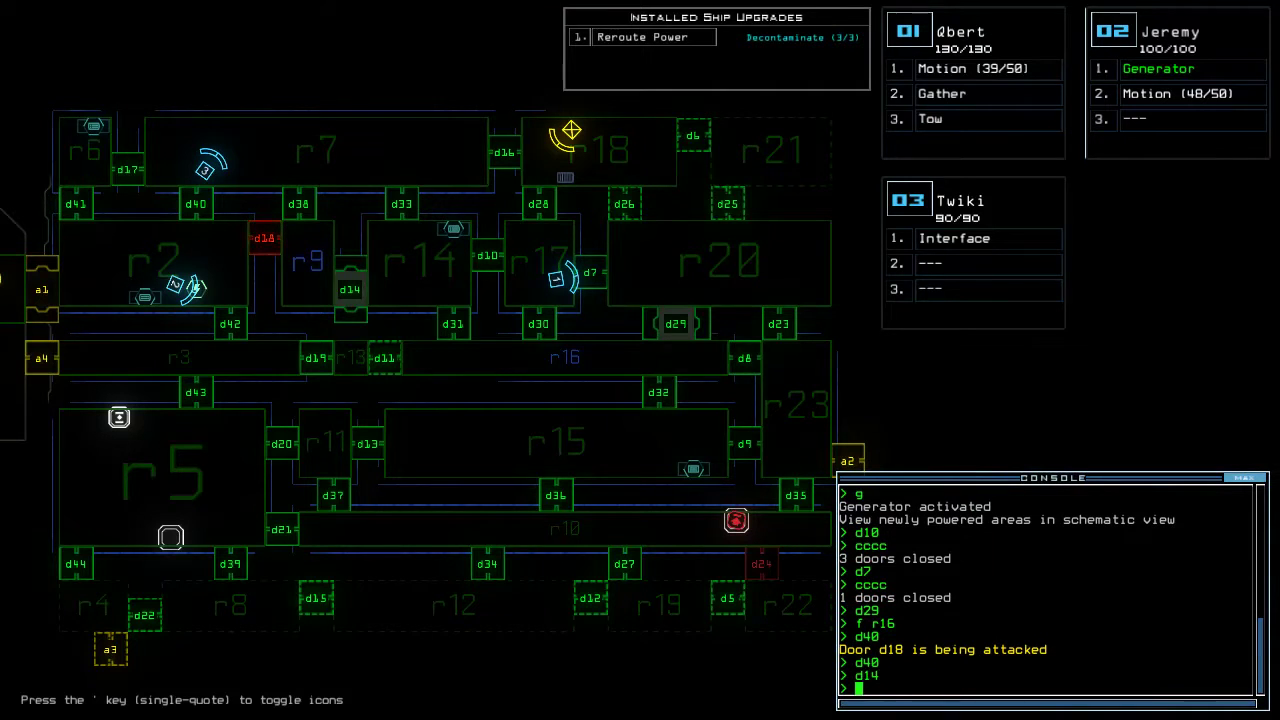
{"action": "key", "text": "Tab"}
{"action": "key", "text": "Tab"}
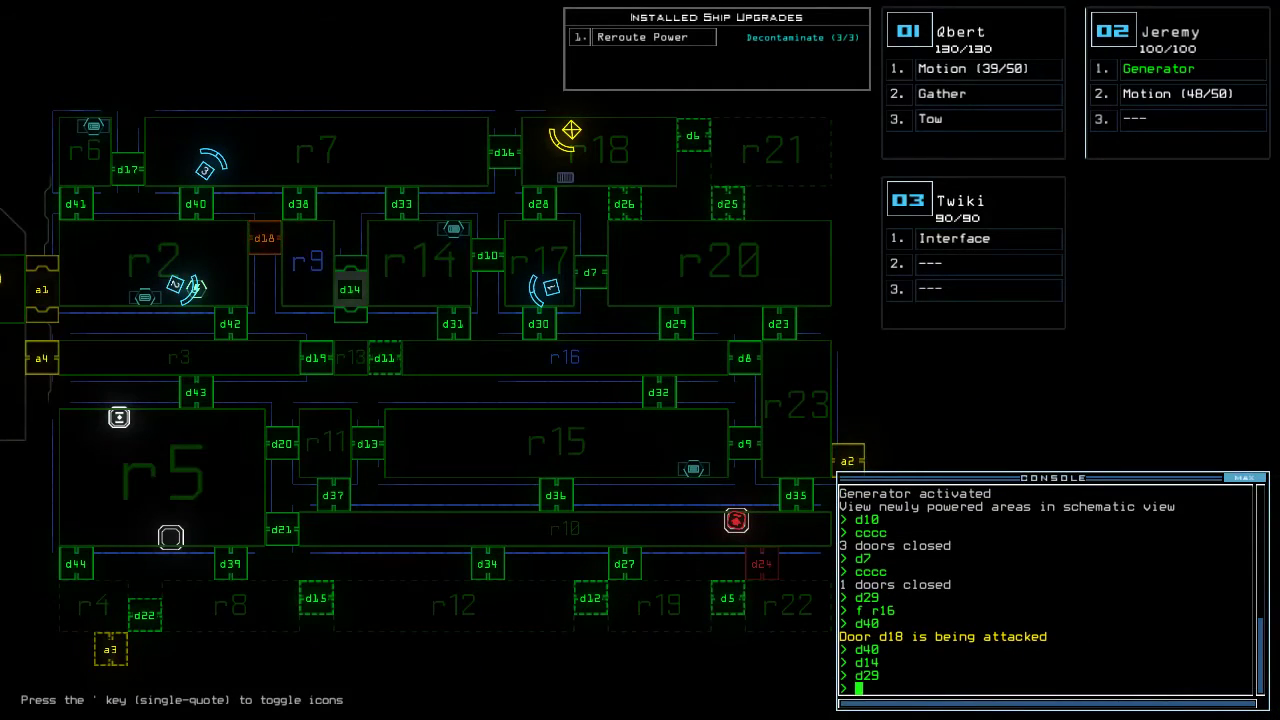
Open door d7 ahead of Qbert and close the doors behind him
{"action": "key", "text": "Tab"}
{"action": "type", "text": "d7"}
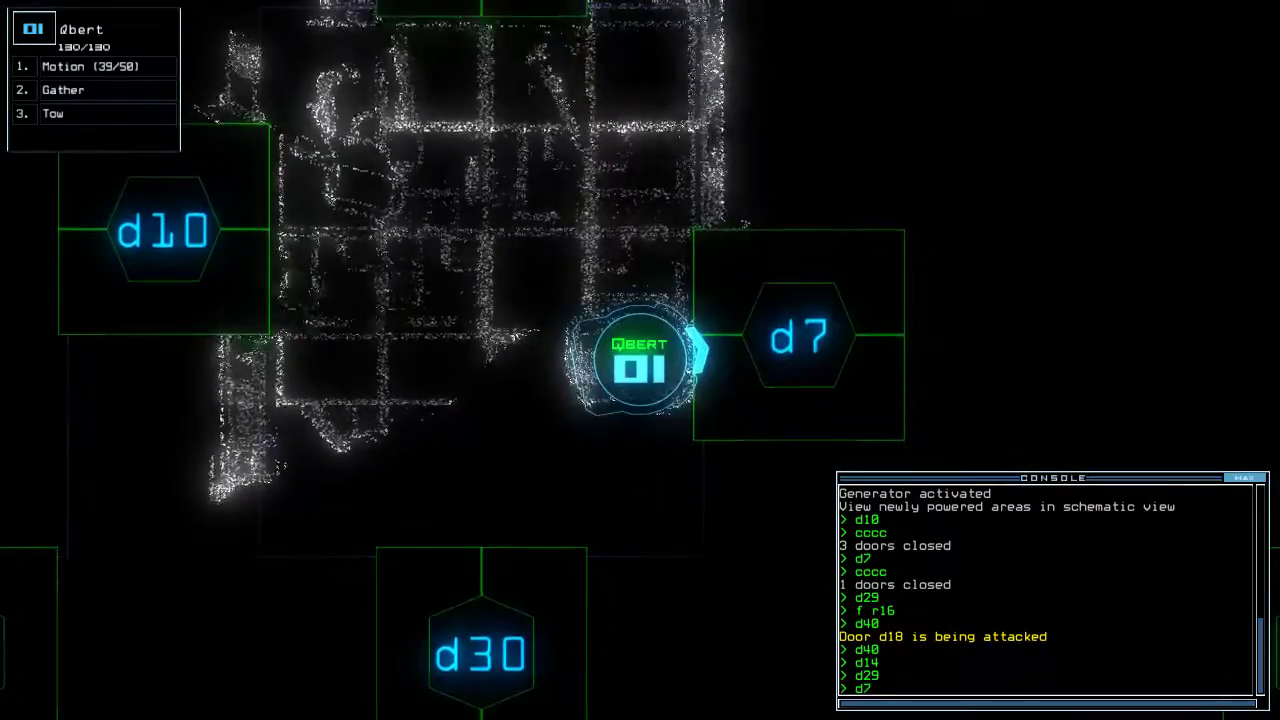
{"action": "key", "text": "Return"}
{"action": "type", "text": "c"}
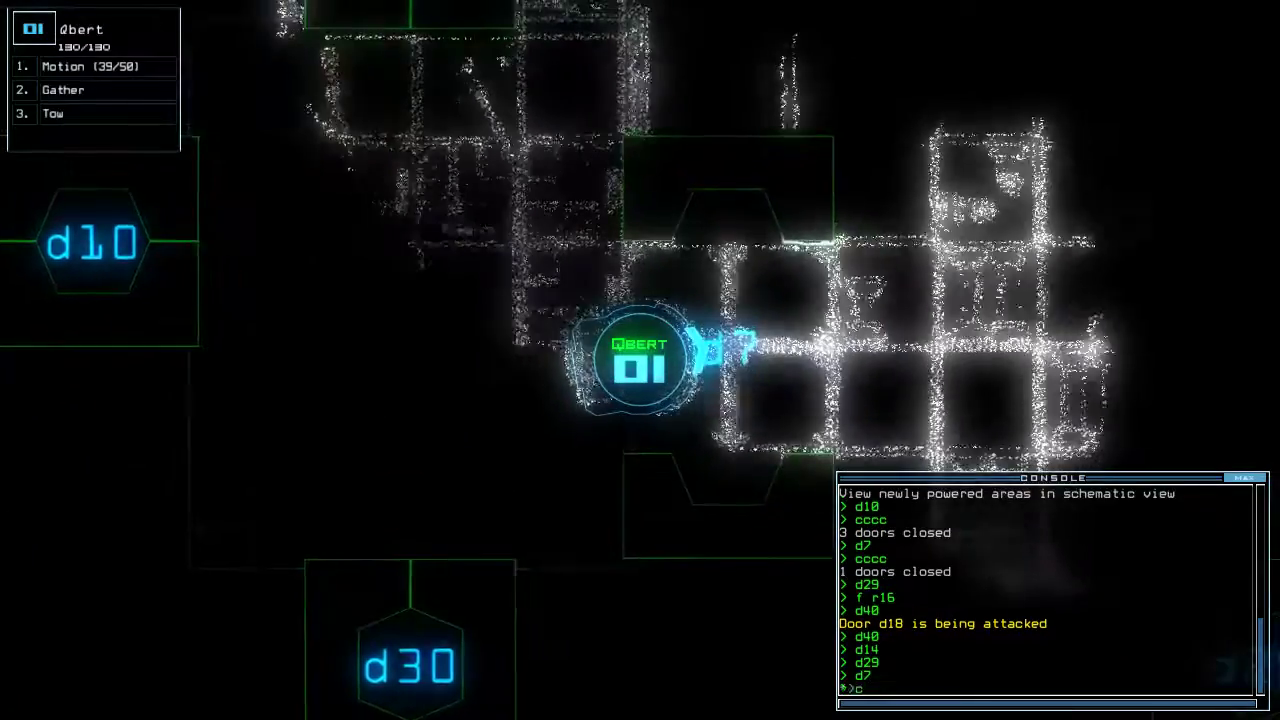
{"action": "type", "text": "ccc"}
{"action": "key", "text": "Return"}
{"action": "key", "text": "Tab"}
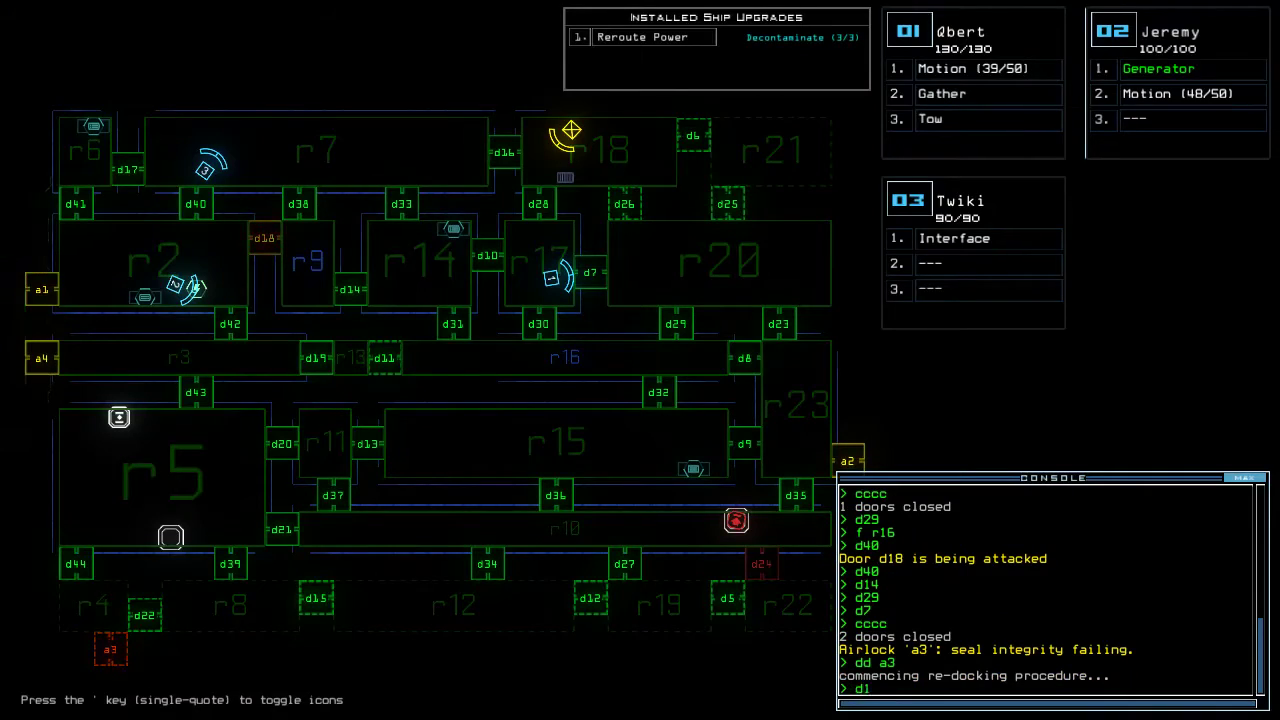
Open door d10, move Qbert past it and close the doors behind him
{"action": "key", "text": "Tab"}
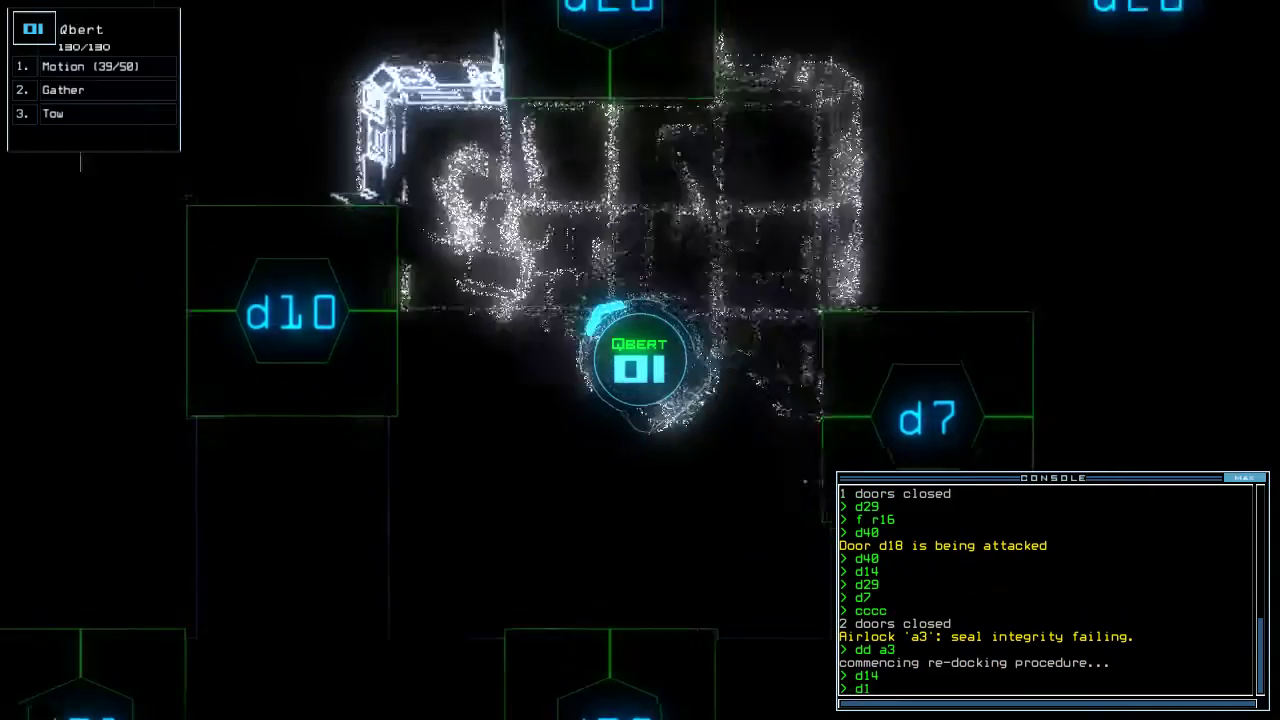
{"action": "type", "text": "d10"}
{"action": "key", "text": "Return"}
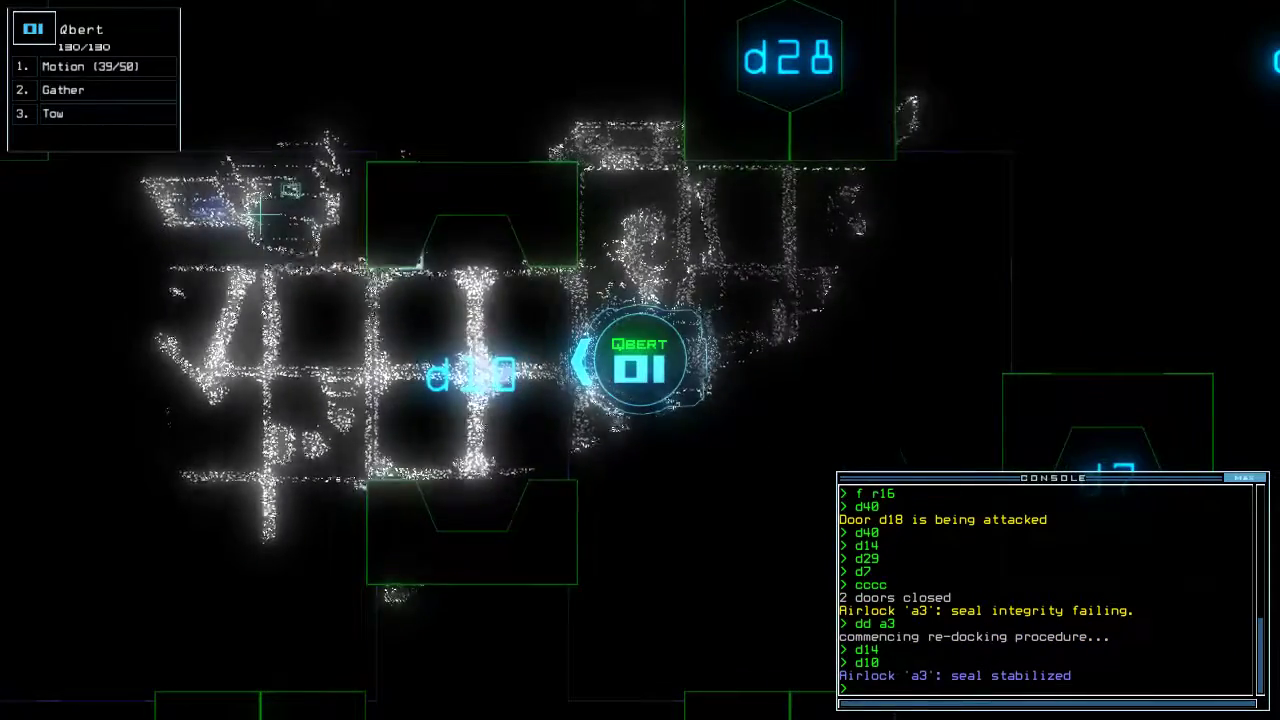
{"action": "type", "text": "d10"}
{"action": "key", "text": "Return"}
{"action": "key", "text": "Tab"}
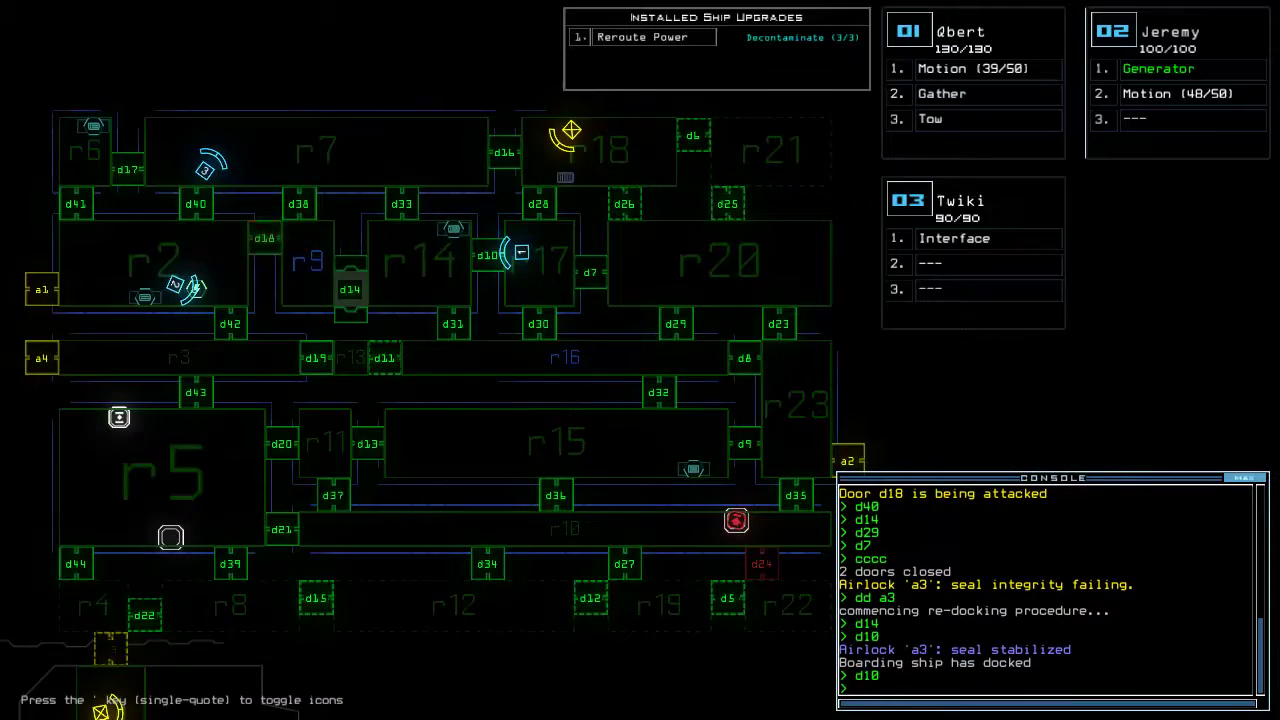
{"action": "key", "text": "Tab"}
{"action": "type", "text": "d10"}
{"action": "key", "text": "Return"}
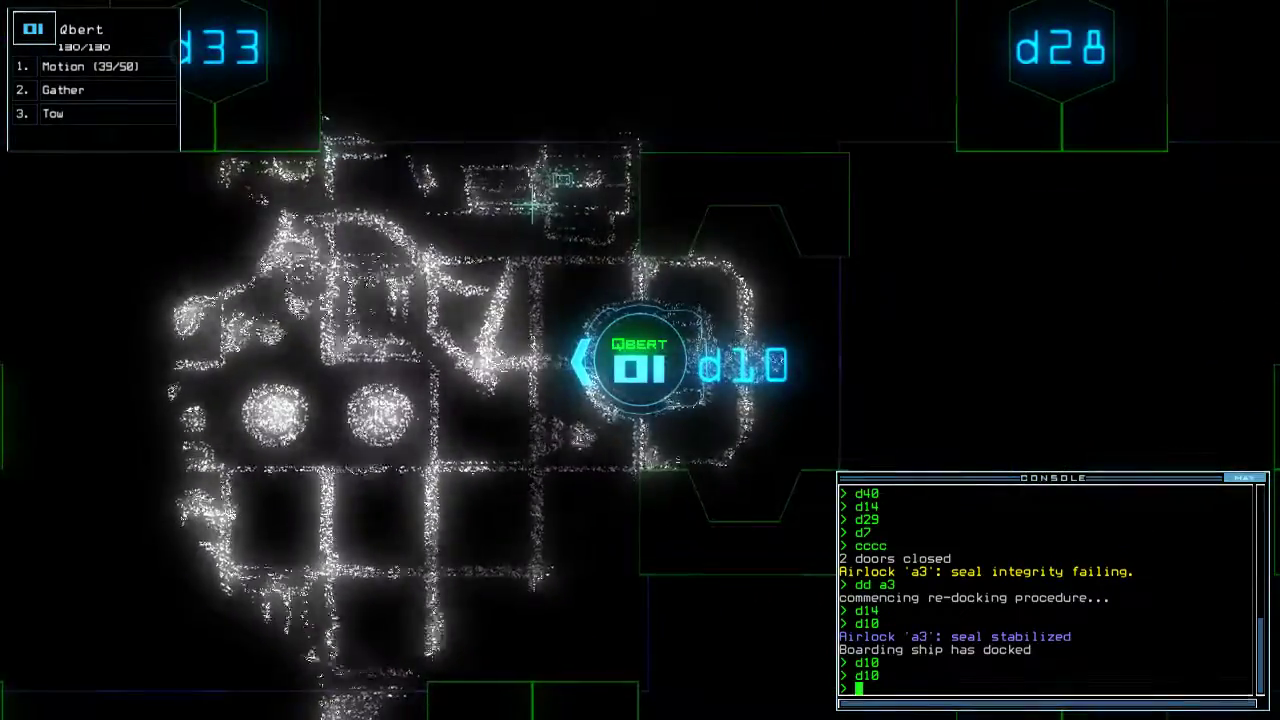
{"action": "type", "text": "cccc"}
{"action": "key", "text": "Right"}
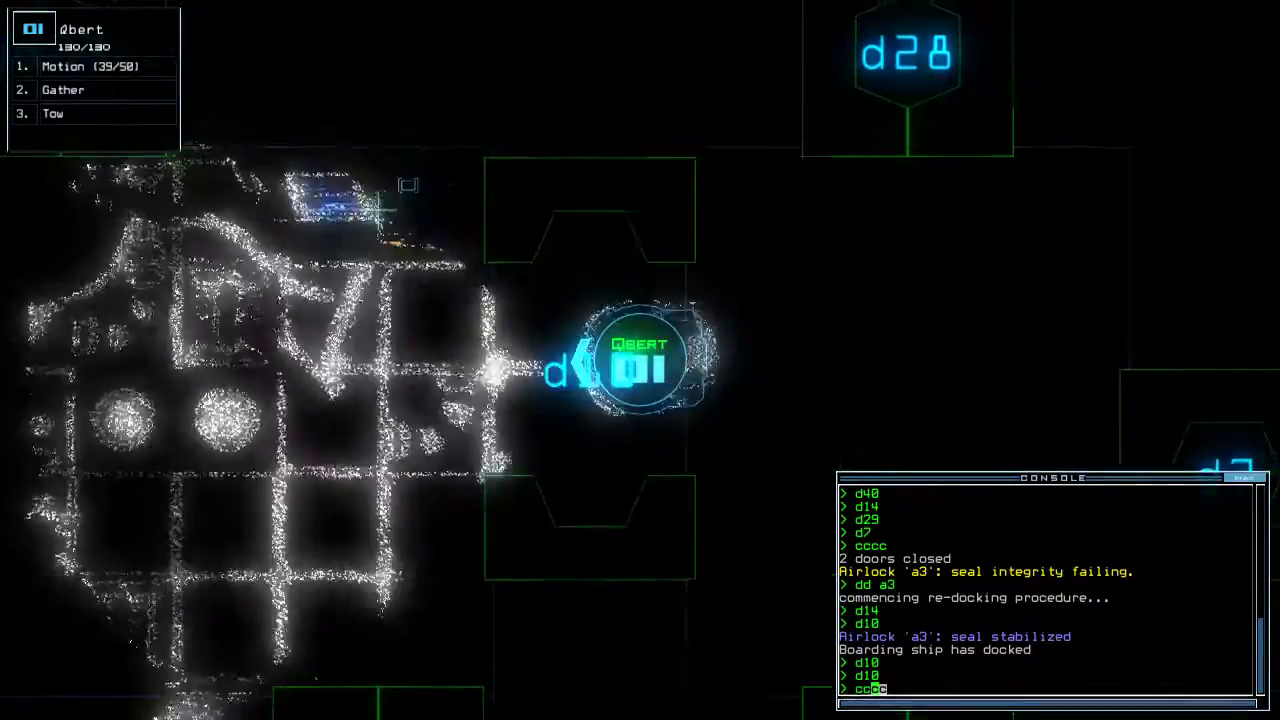
{"action": "key", "text": "Return"}
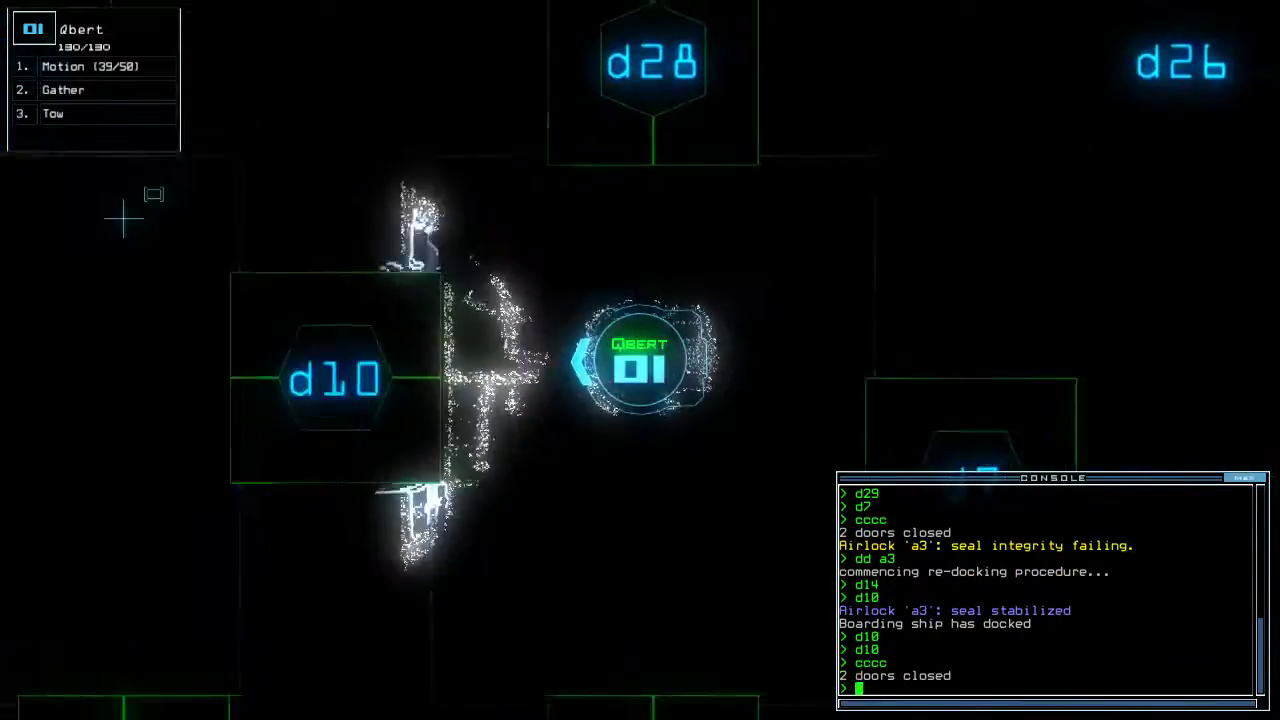
{"action": "key", "text": "Tab"}
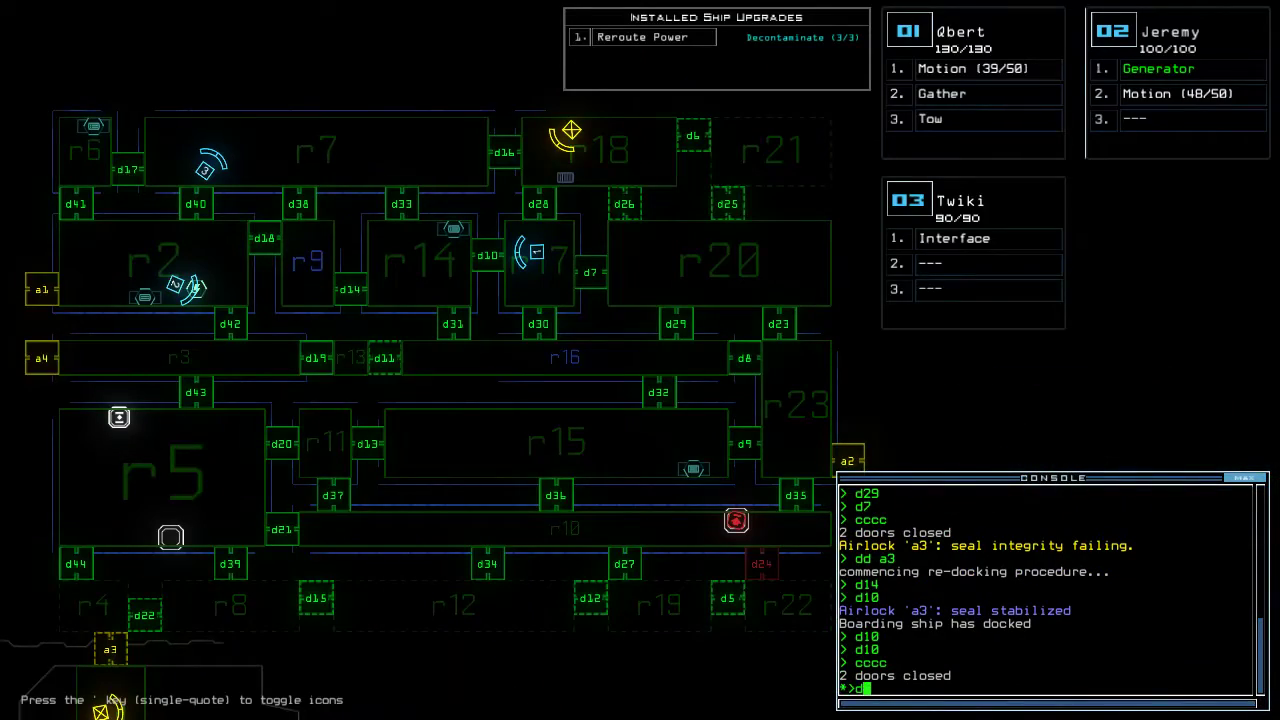
Open door d40 for Twiki and redock the ship at airlock a1
{"action": "key", "text": "Tab"}
{"action": "type", "text": "d"}
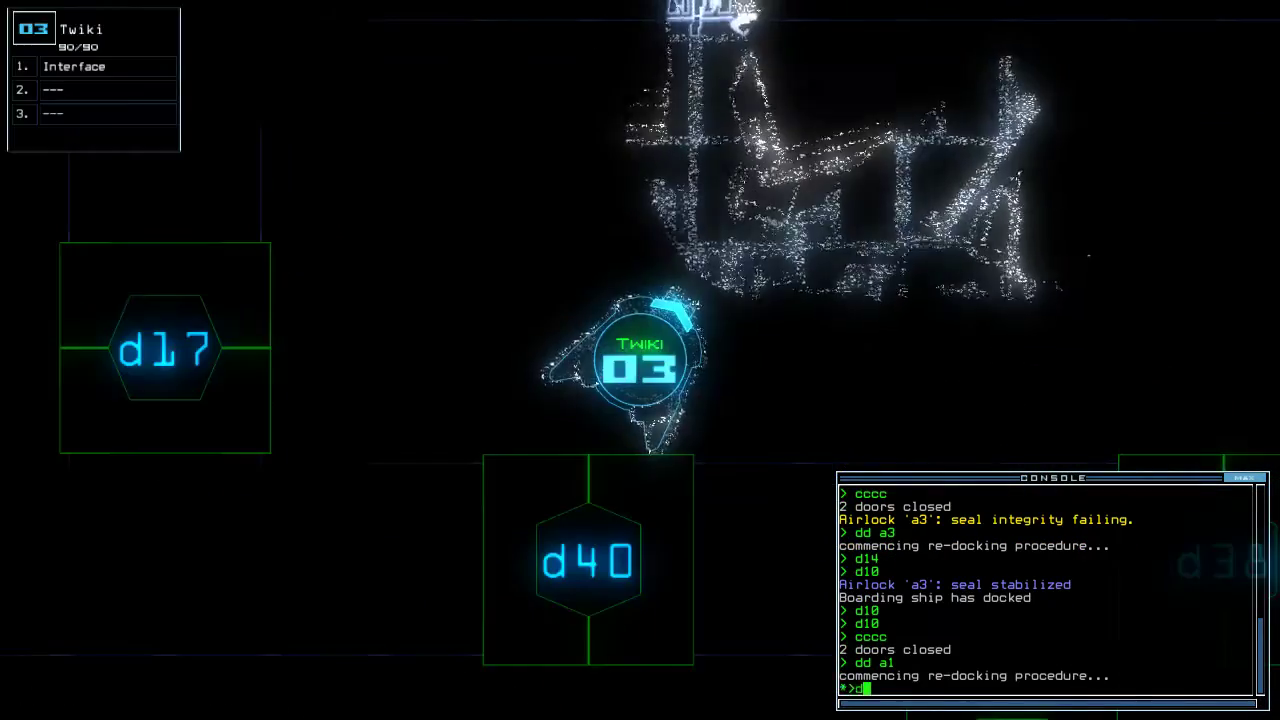
{"action": "key", "text": "Return"}
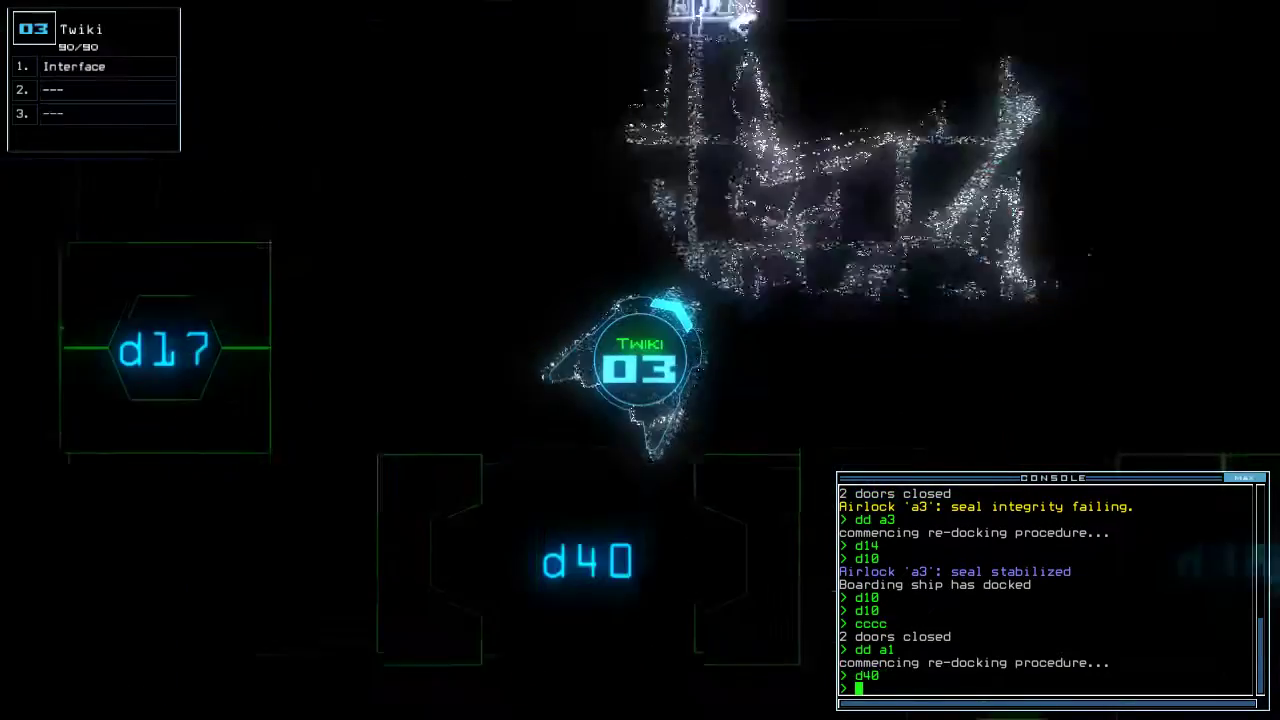
{"action": "type", "text": "dd a1"}
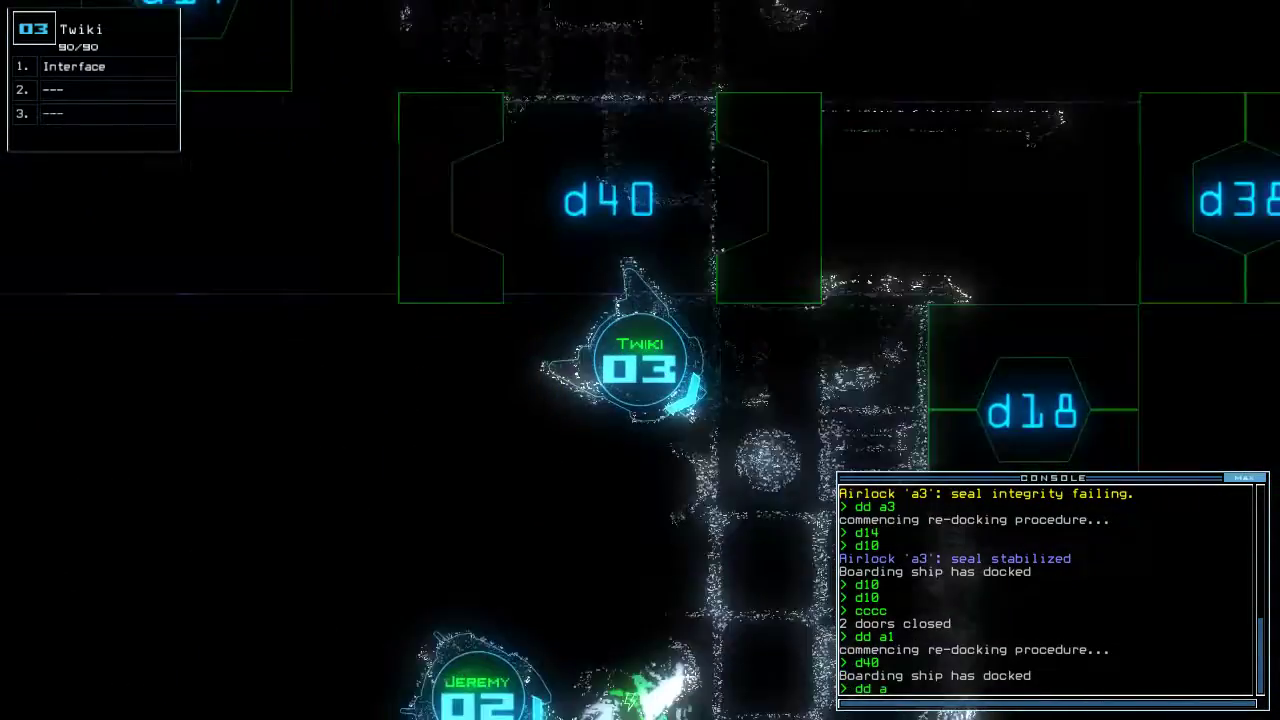
{"action": "key", "text": "Return"}
{"action": "key", "text": "Tab"}
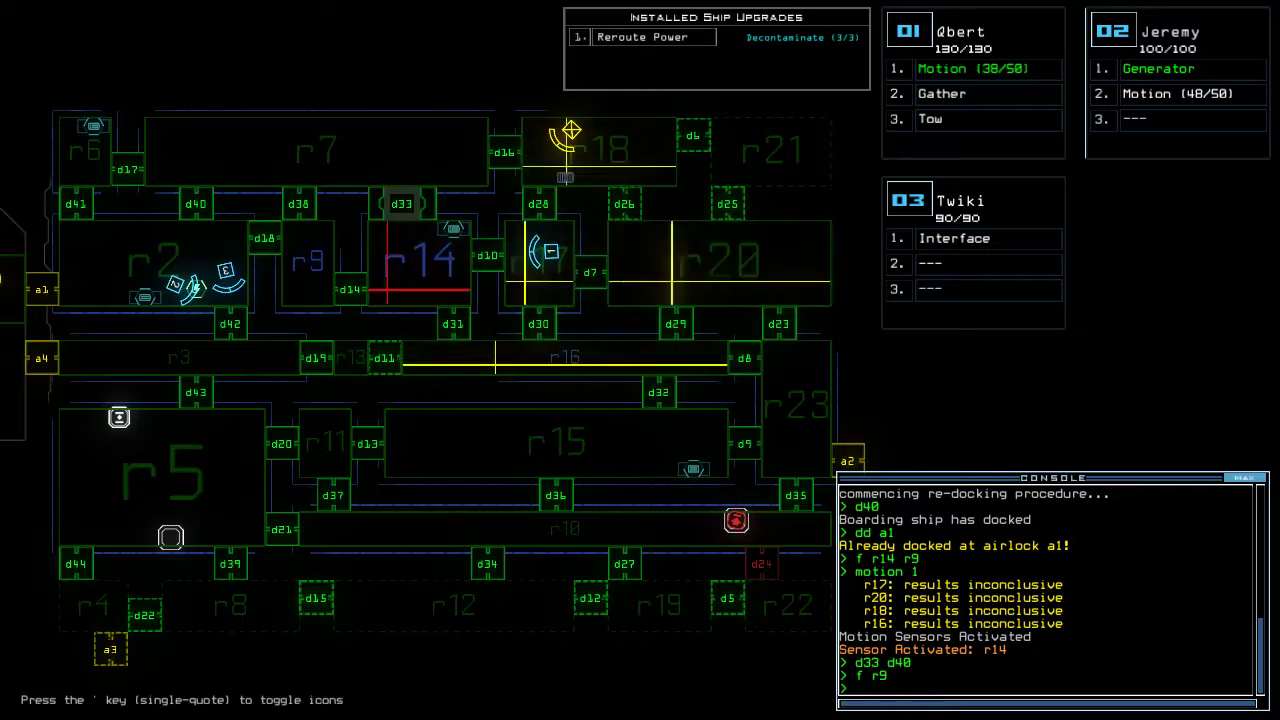
Open all doors into room r1 with 'arr', then toggle door d10
{"action": "key", "text": "Tab"}
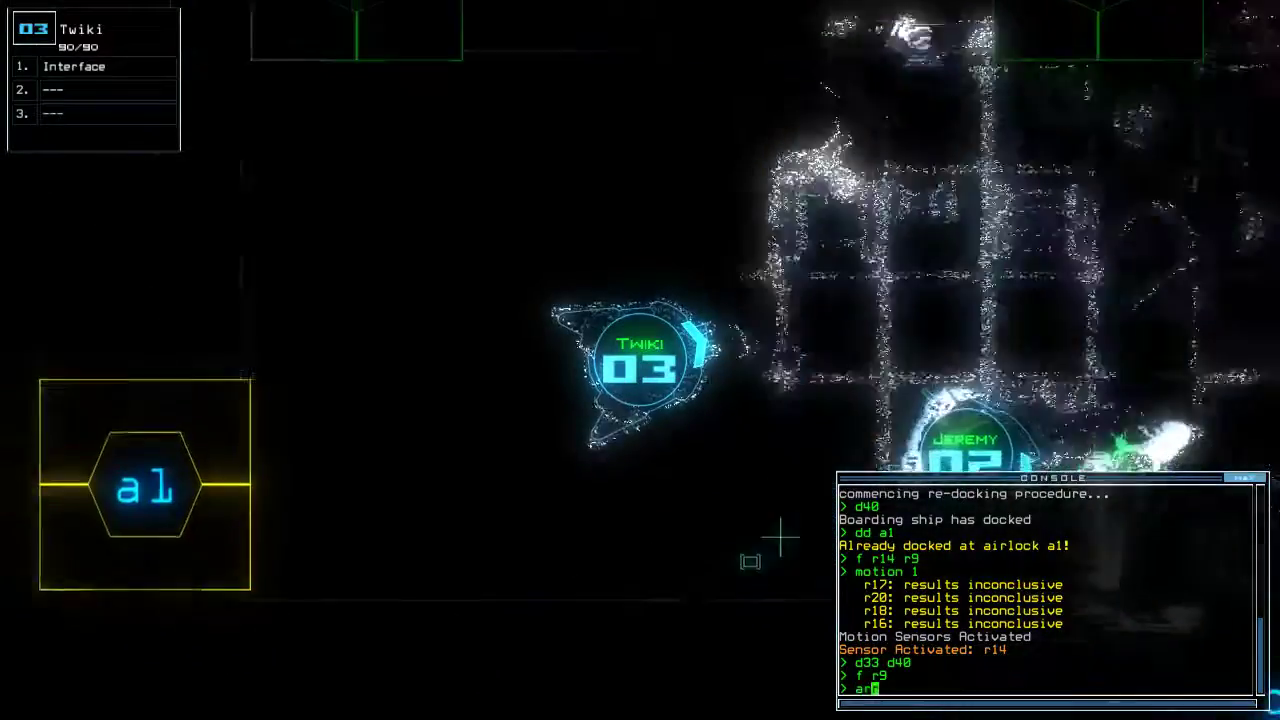
{"action": "type", "text": "arr"}
{"action": "key", "text": "Return"}
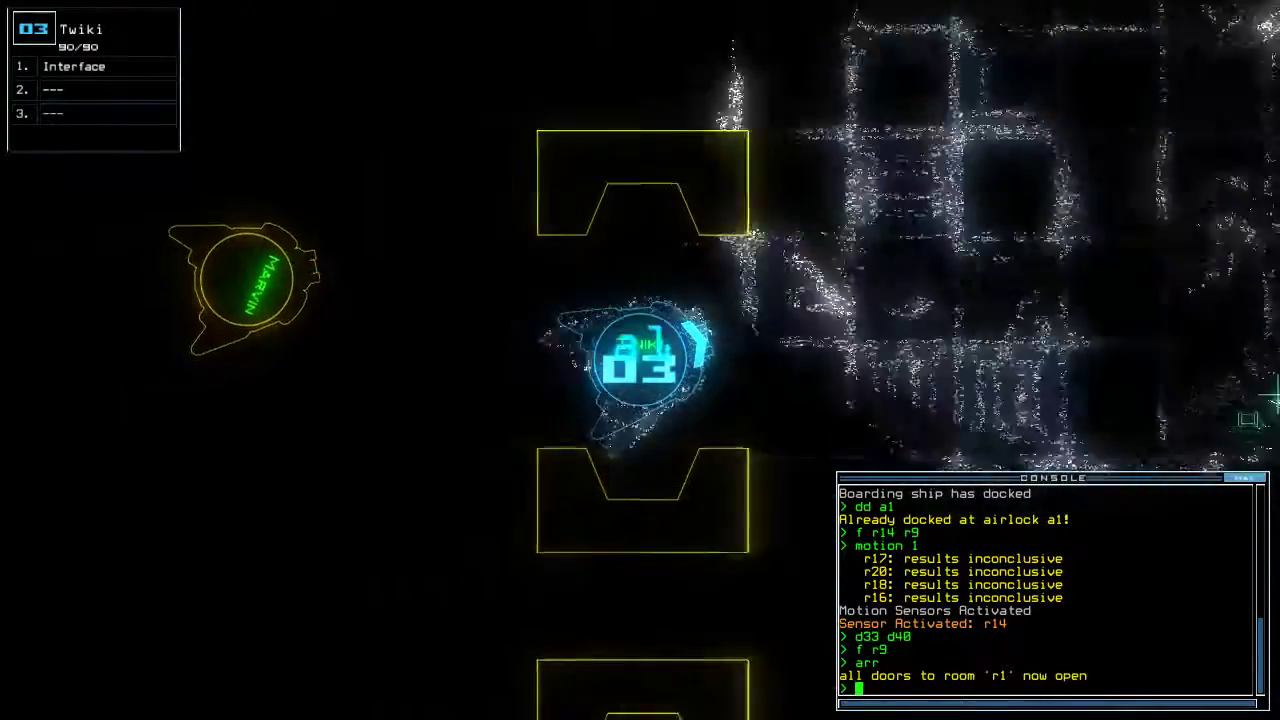
{"action": "key", "text": "Tab"}
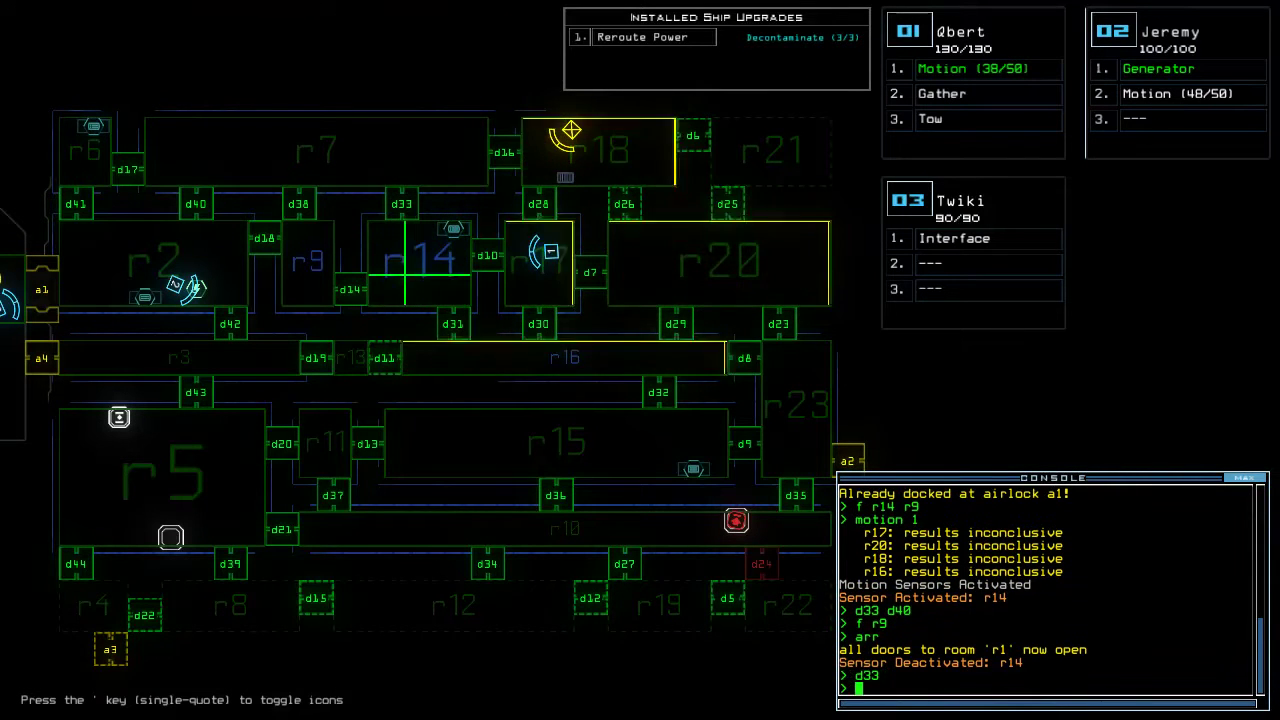
{"action": "key", "text": "Return"}
{"action": "key", "text": "Tab"}
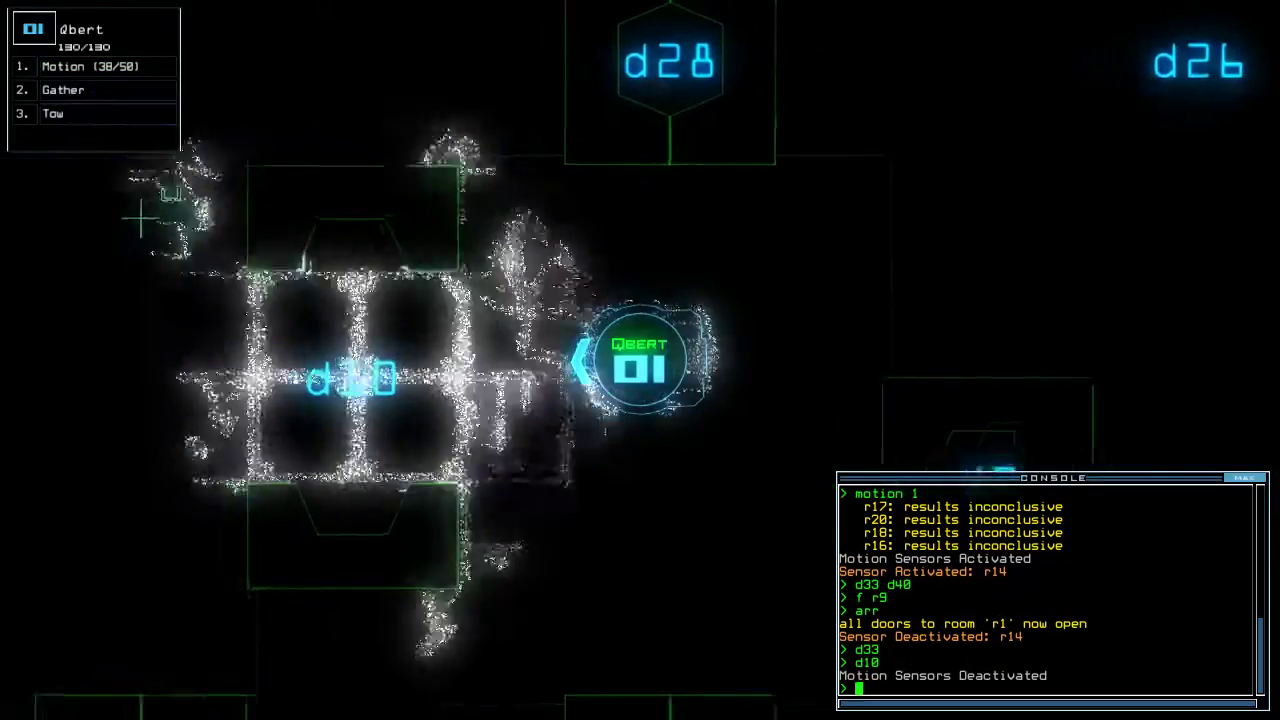
{"action": "type", "text": "back 2"}
Send Jeremy back to room r1 and direct a drone toward room r14
{"action": "key", "text": "Return"}
{"action": "key", "text": "Tab"}
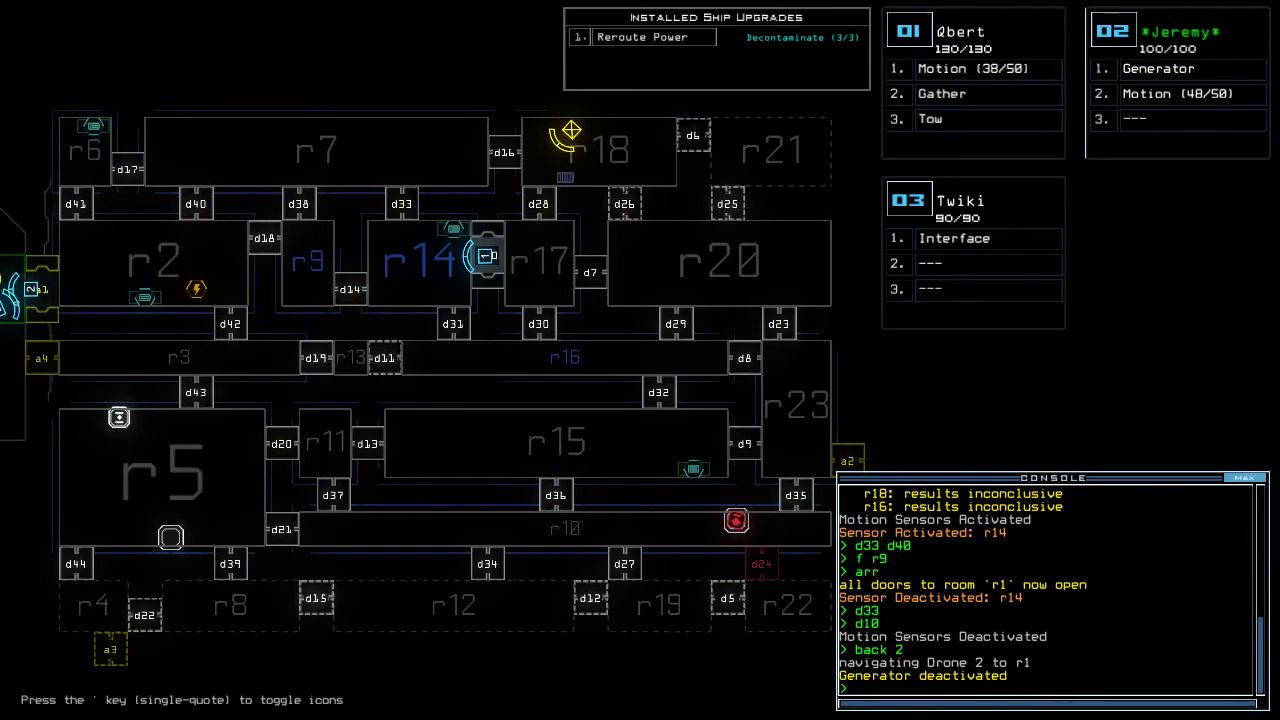
{"action": "key", "text": "Tab"}
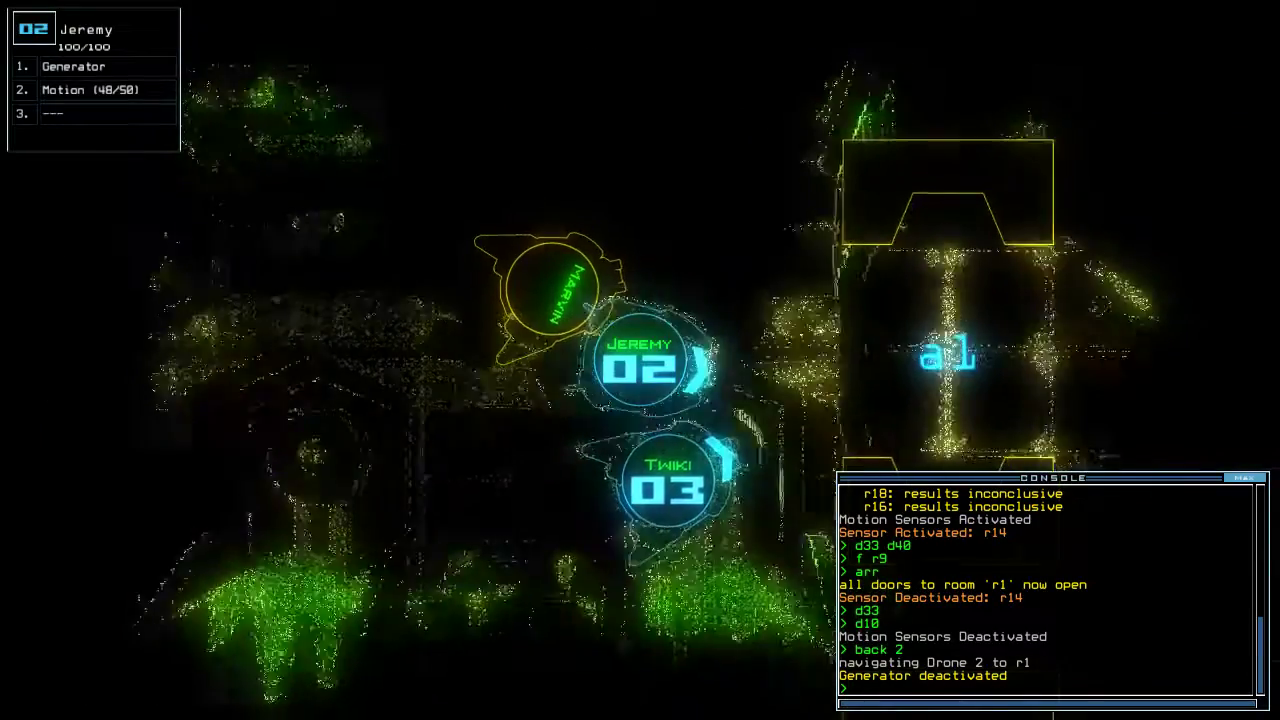
{"action": "key", "text": "Tab"}
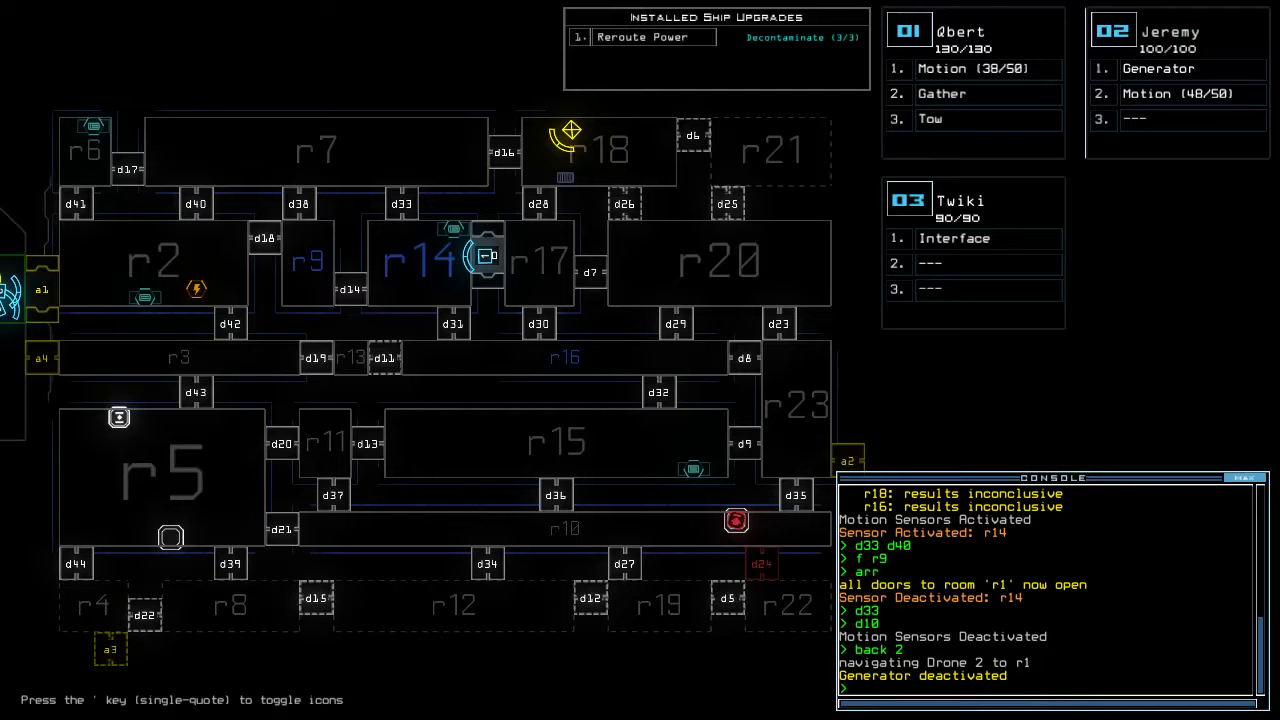
{"action": "type", "text": "4"}
{"action": "key", "text": "Return"}
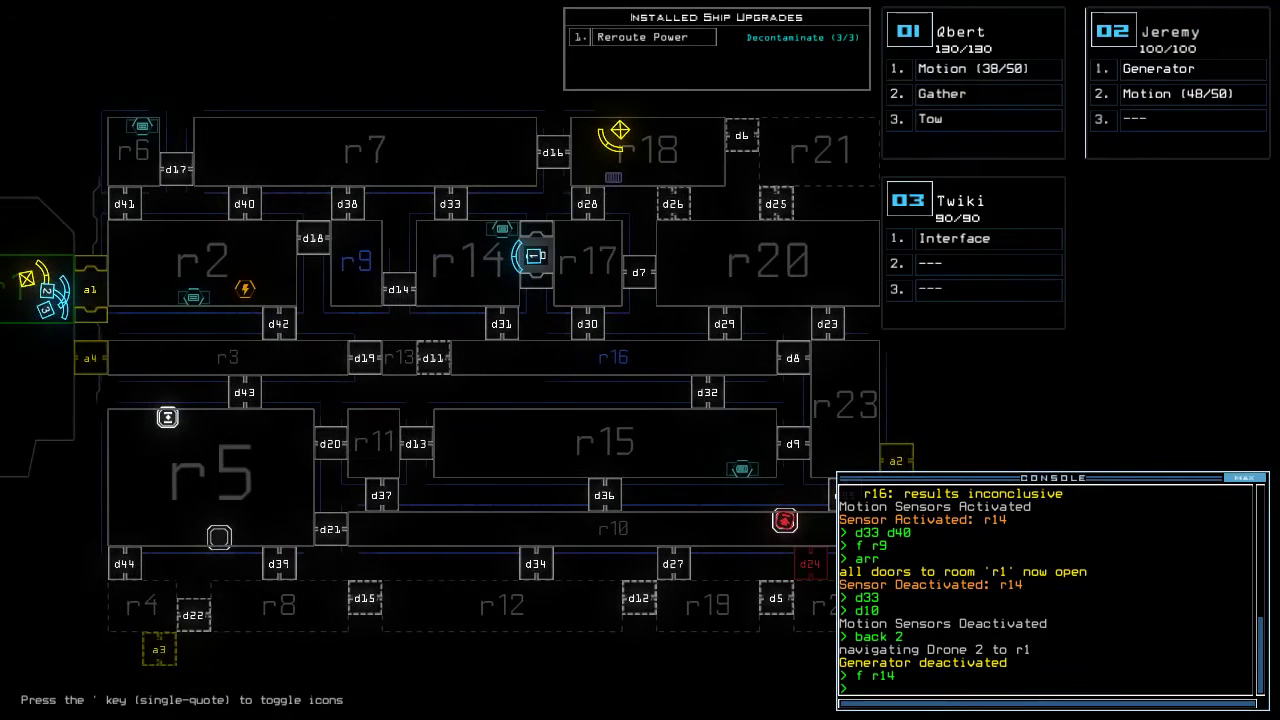
Redock the ship at airlock a3 and reactivate the generator
{"action": "key", "text": "Tab"}
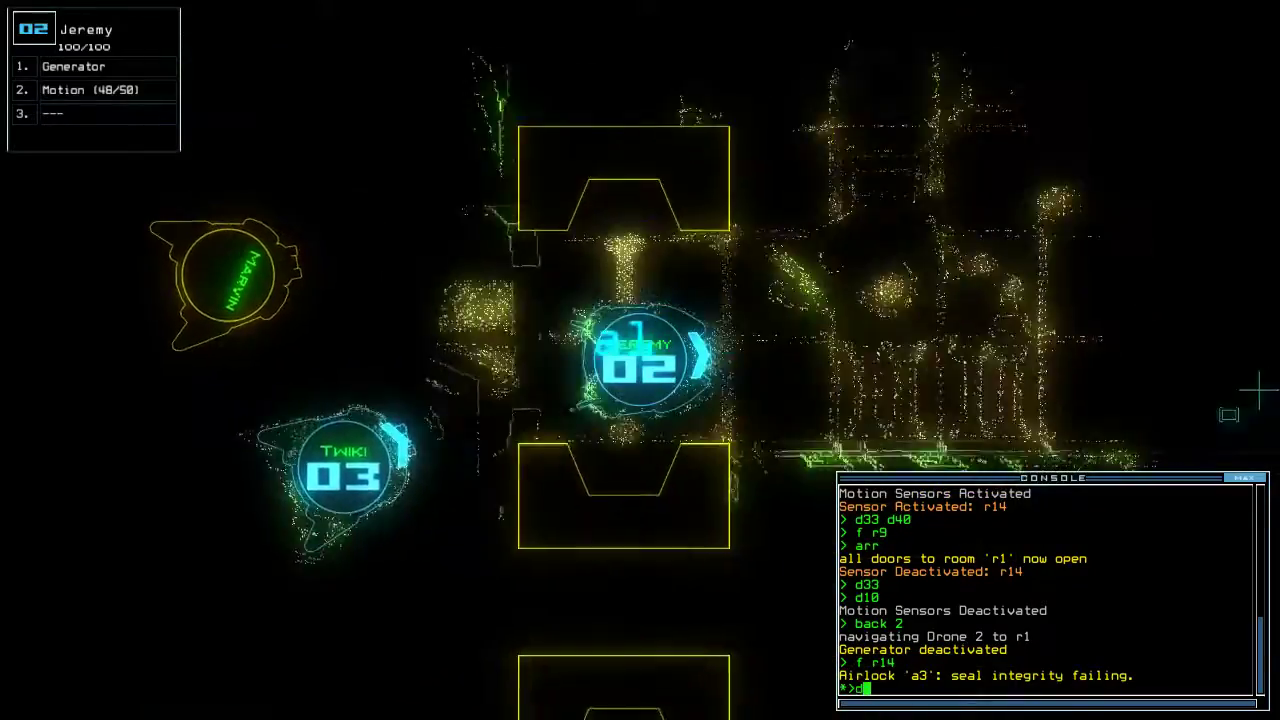
{"action": "type", "text": "dd a3"}
{"action": "key", "text": "Return"}
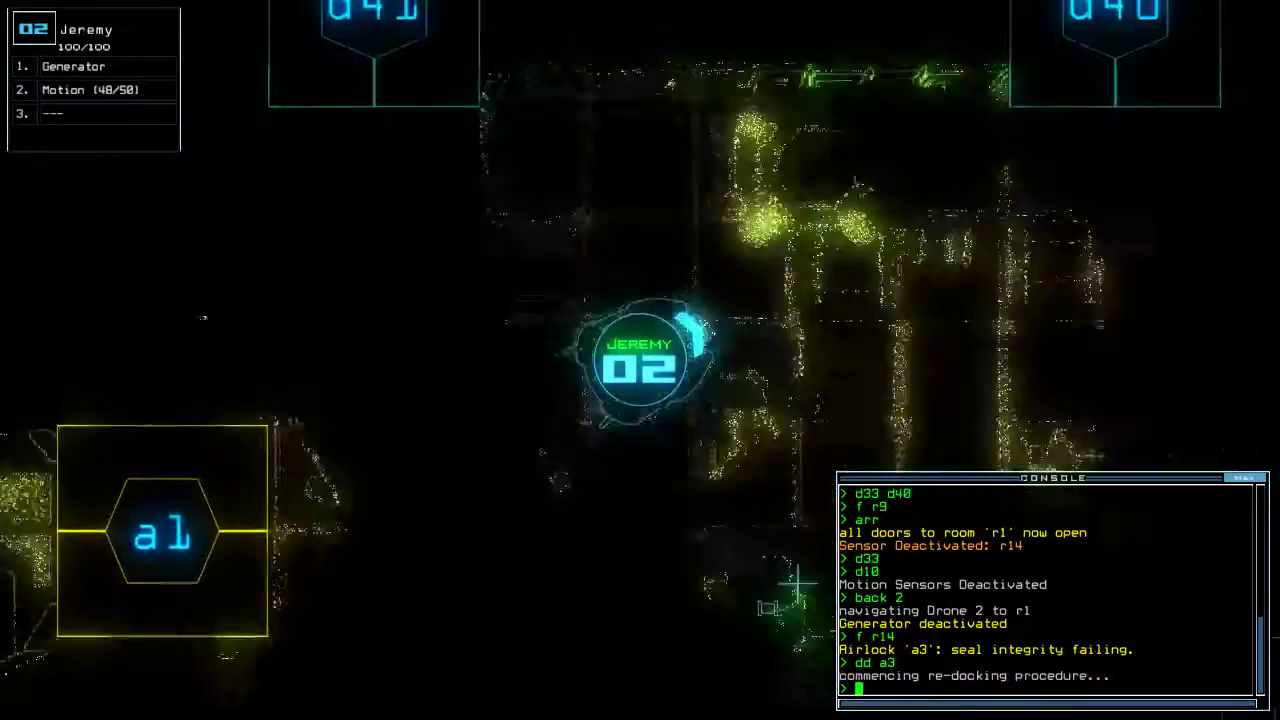
{"action": "type", "text": "g"}
{"action": "key", "text": "Return"}
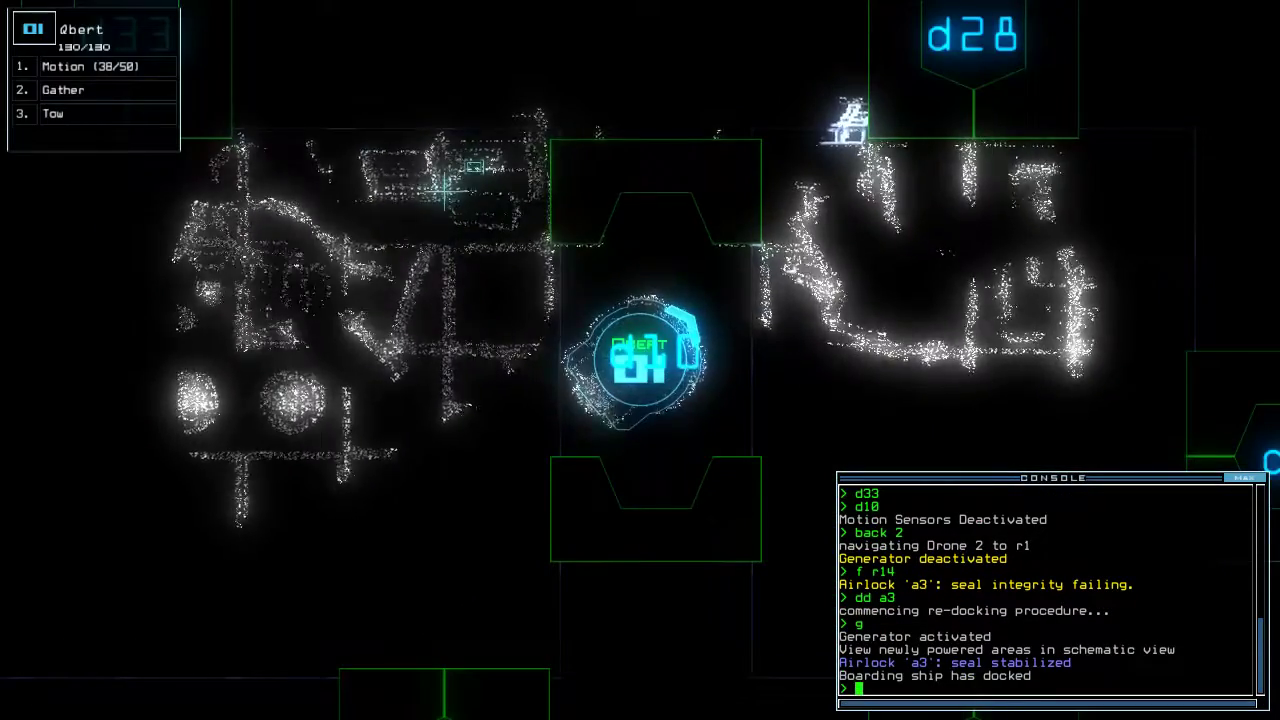
Steer Qbert right and down, checking his position on the ship schematic
{"action": "key", "text": "Right"}
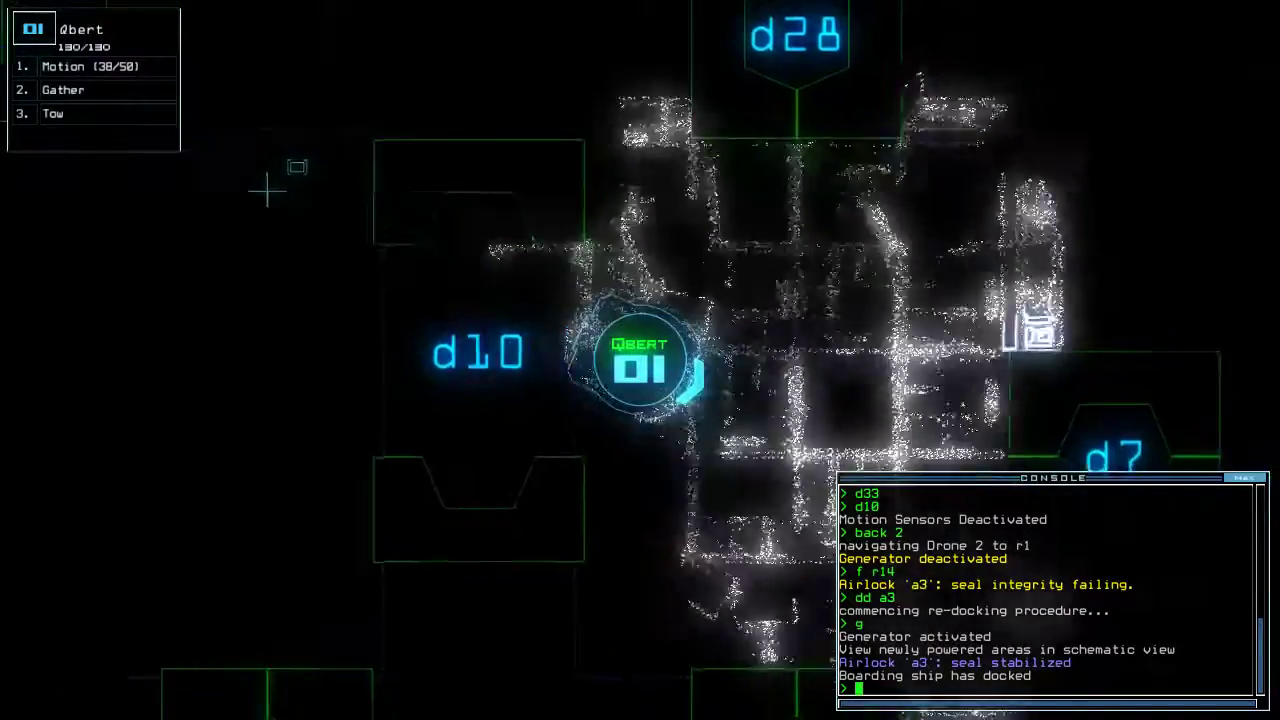
{"action": "key", "text": "Down"}
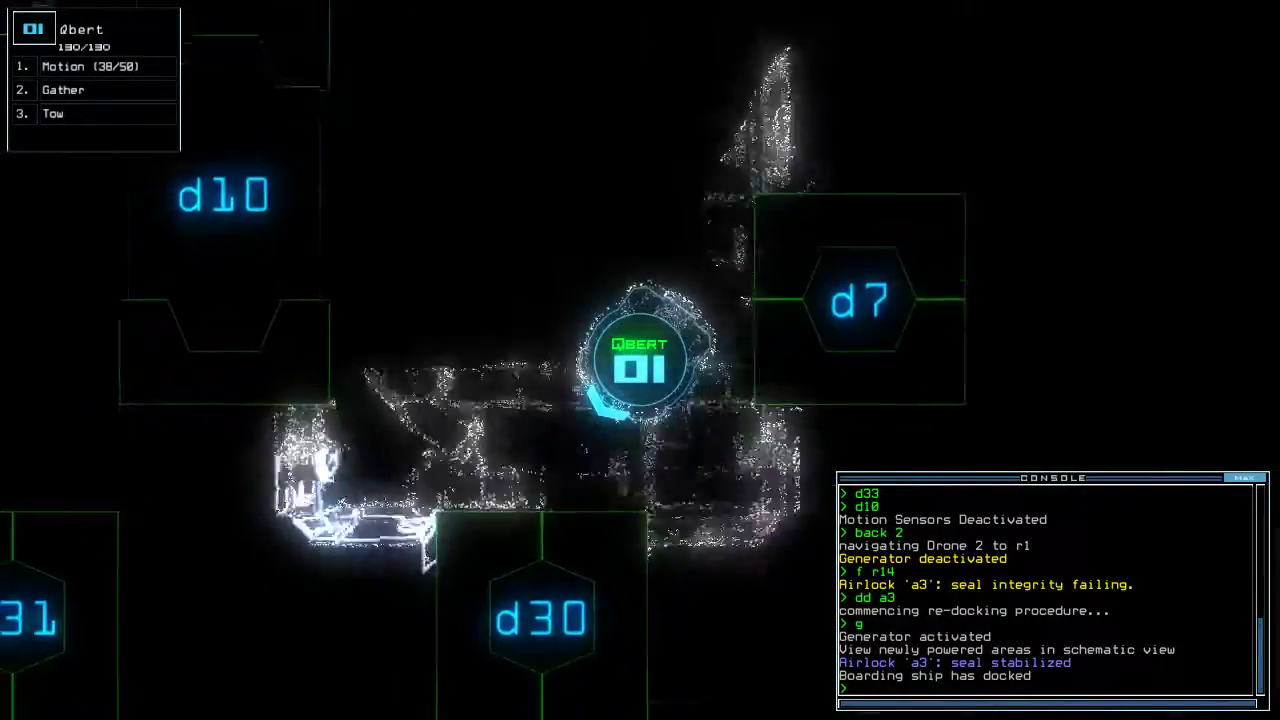
{"action": "key", "text": "Tab"}
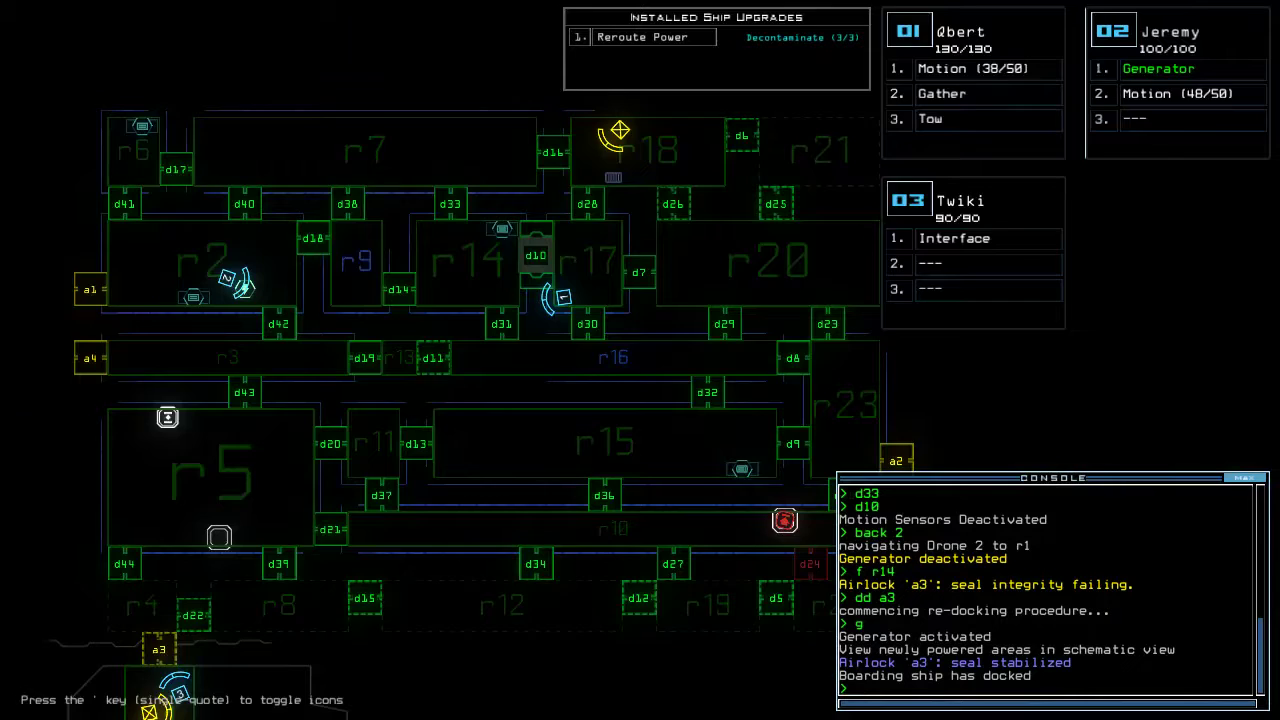
{"action": "key", "text": "Tab"}
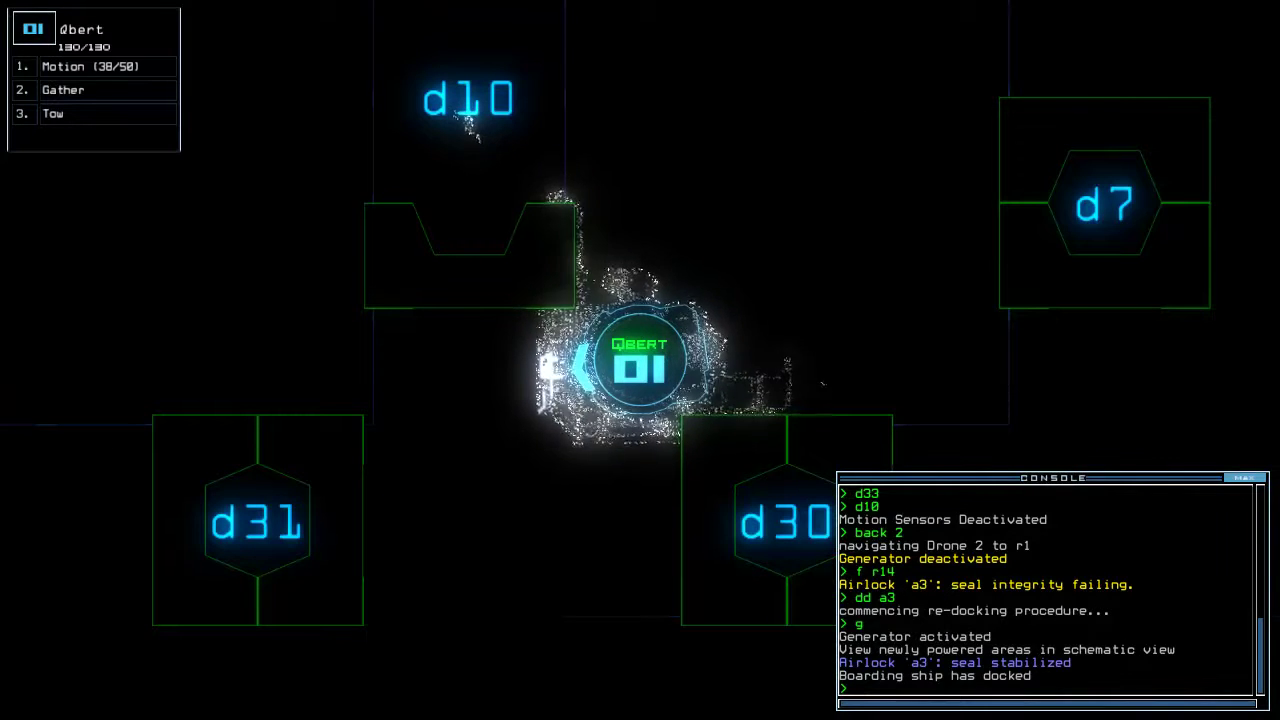
{"action": "key", "text": "Tab"}
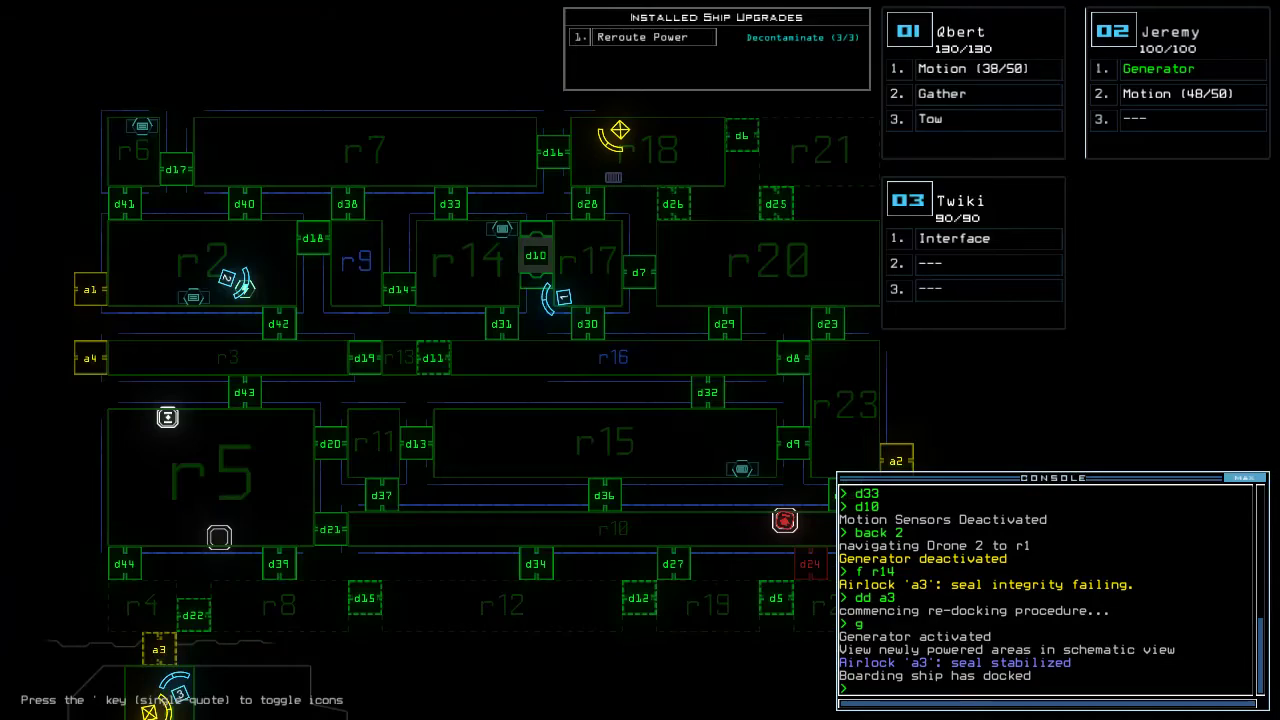
{"action": "key", "text": "Tab"}
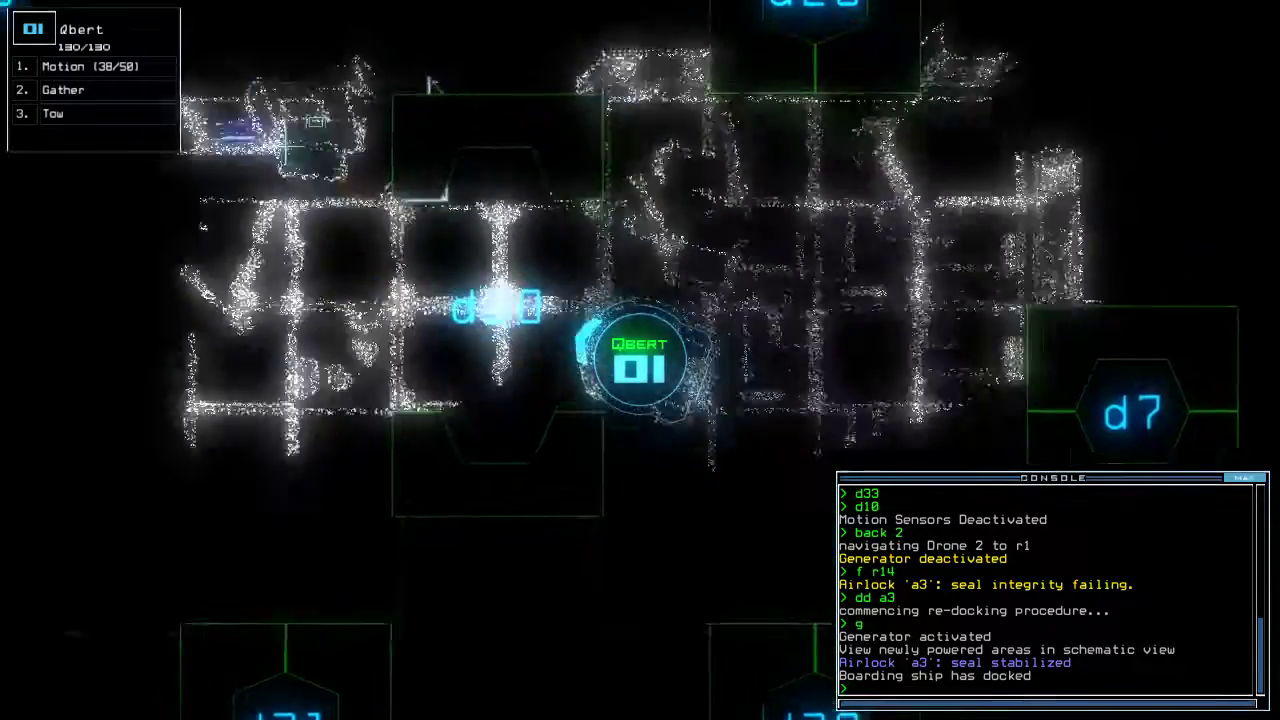
{"action": "key", "text": "Tab"}
{"action": "type", "text": "motion 1"}
Run motion scans with two drones and toggle door d17
{"action": "key", "text": "Return"}
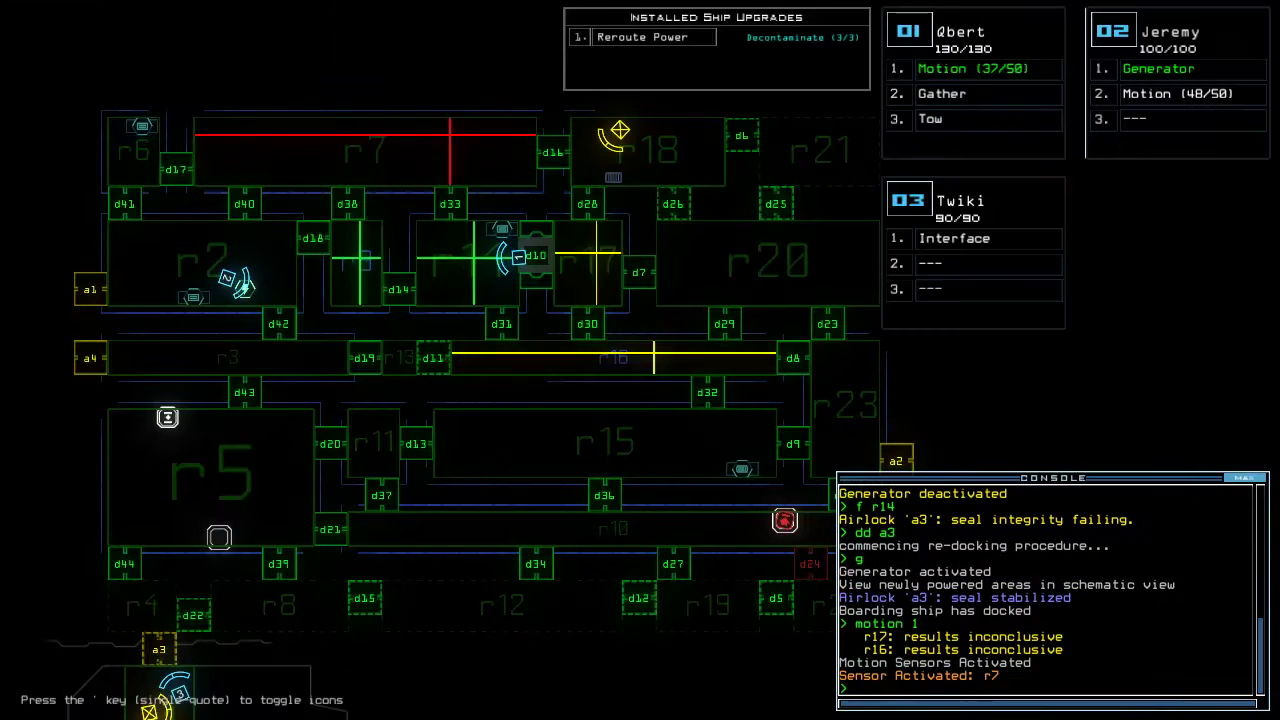
{"action": "type", "text": "2"}
{"action": "key", "text": "Return"}
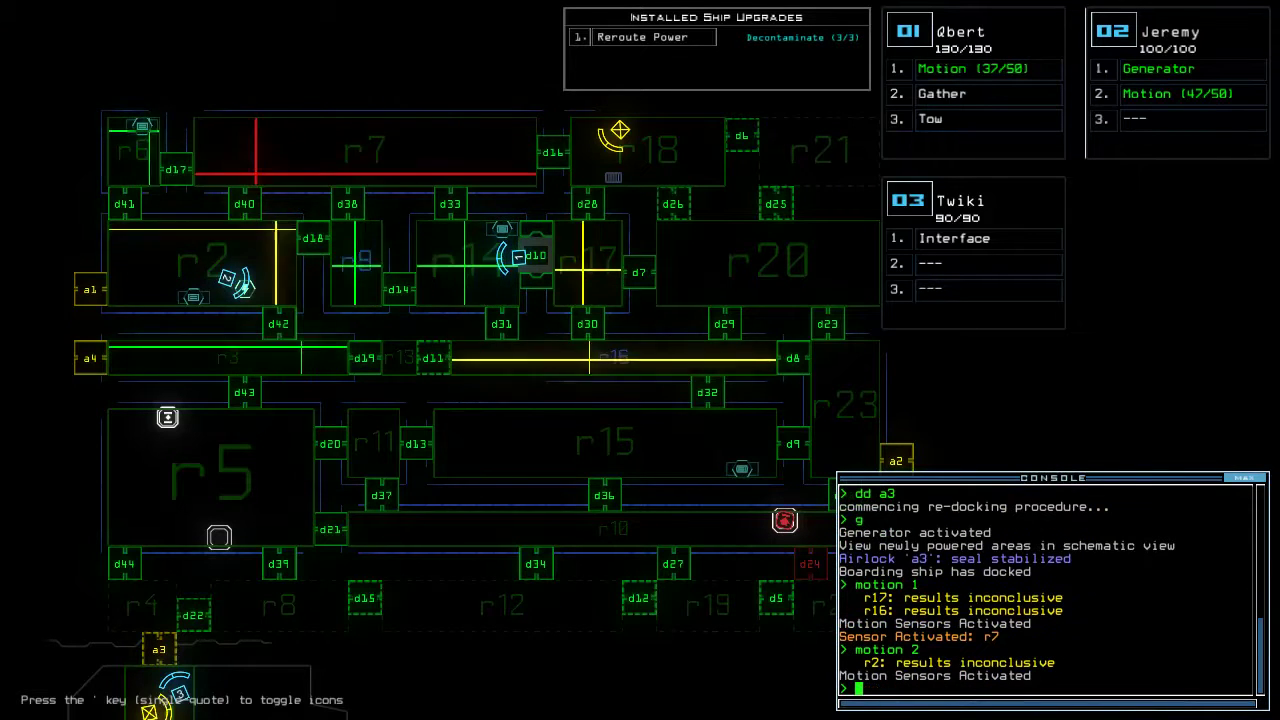
{"action": "type", "text": "d17"}
{"action": "key", "text": "Return"}
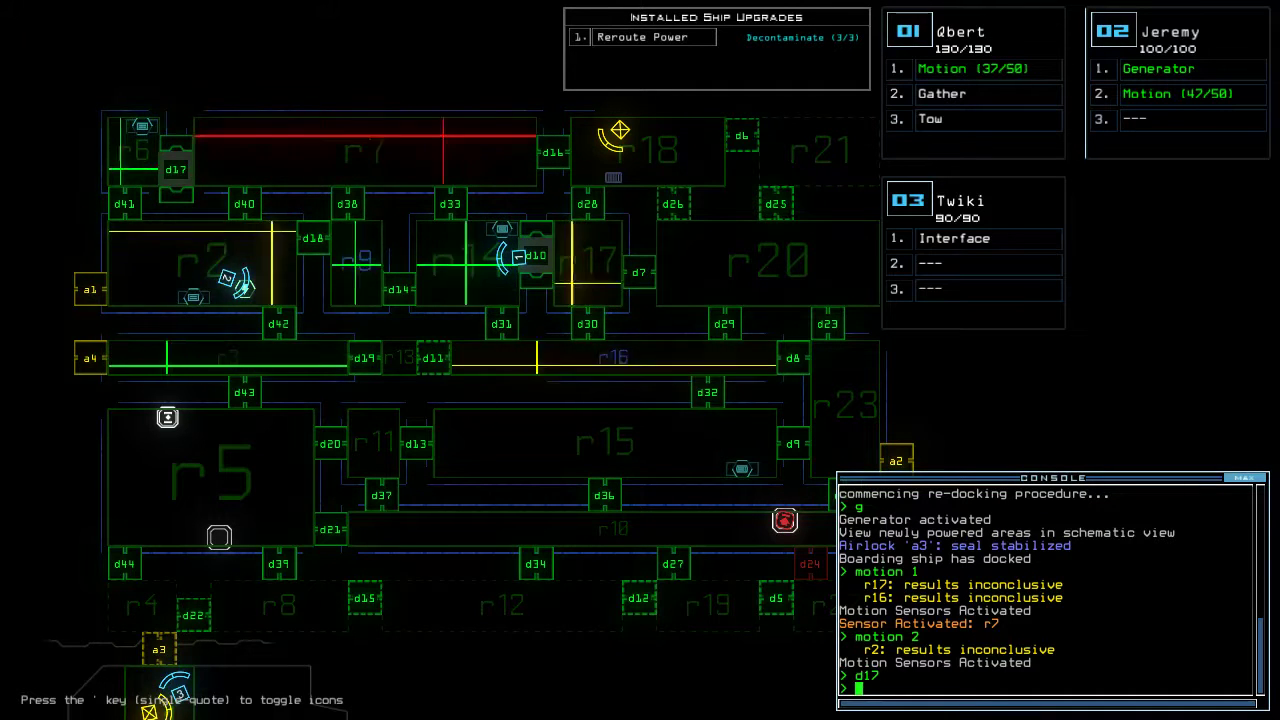
{"action": "type", "text": "dd a1"}
Redock at airlock a1, toggle d17 again, then toggle doors d33 and d16
{"action": "key", "text": "Return"}
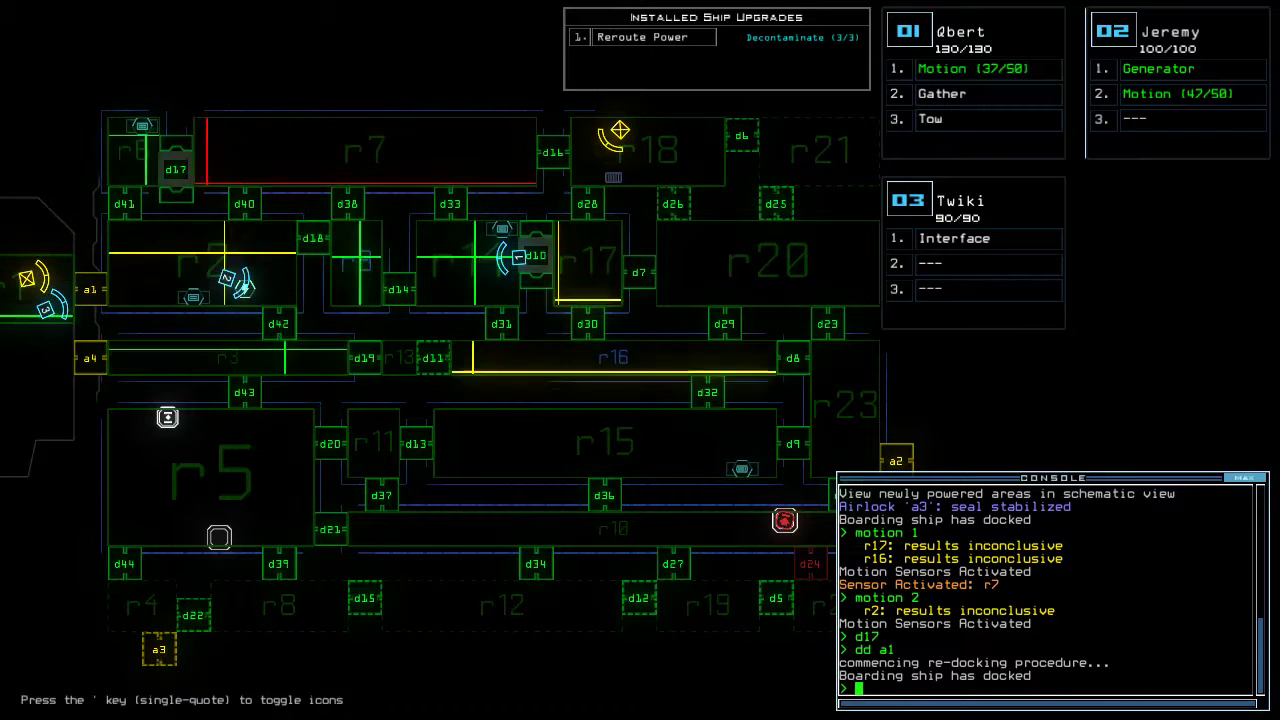
{"action": "type", "text": "d17"}
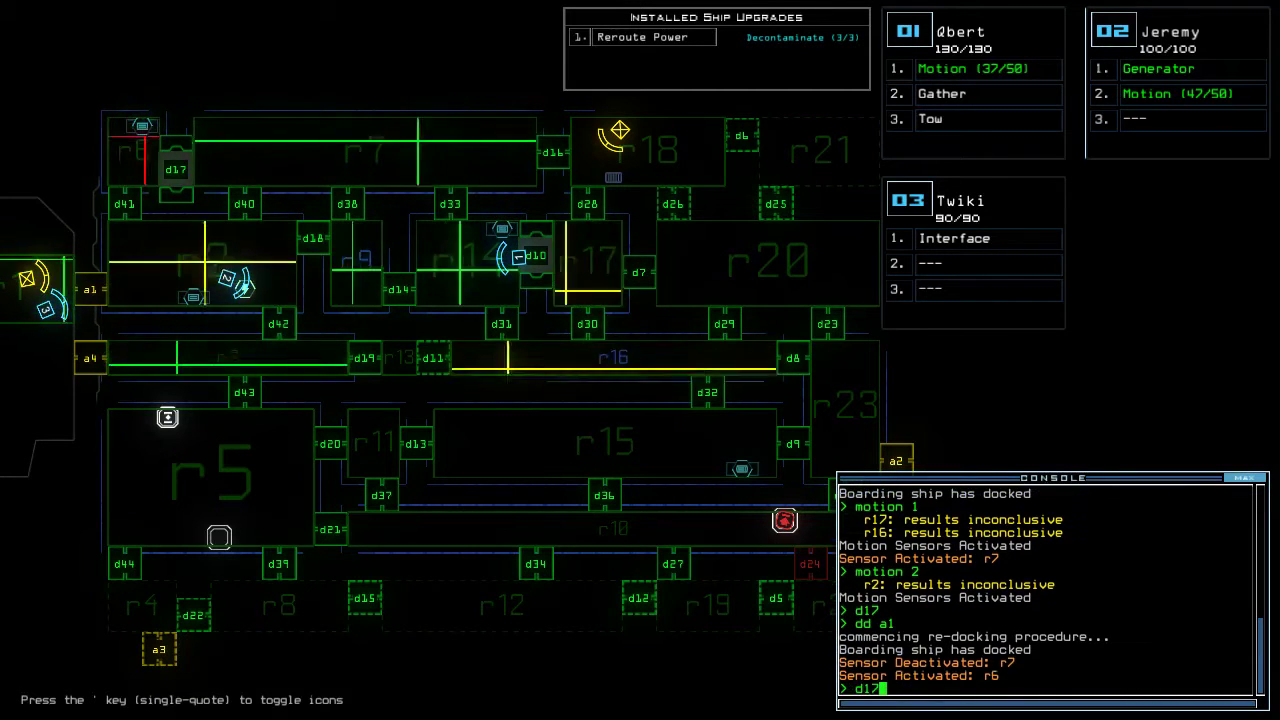
{"action": "key", "text": "Return"}
{"action": "type", "text": "1"}
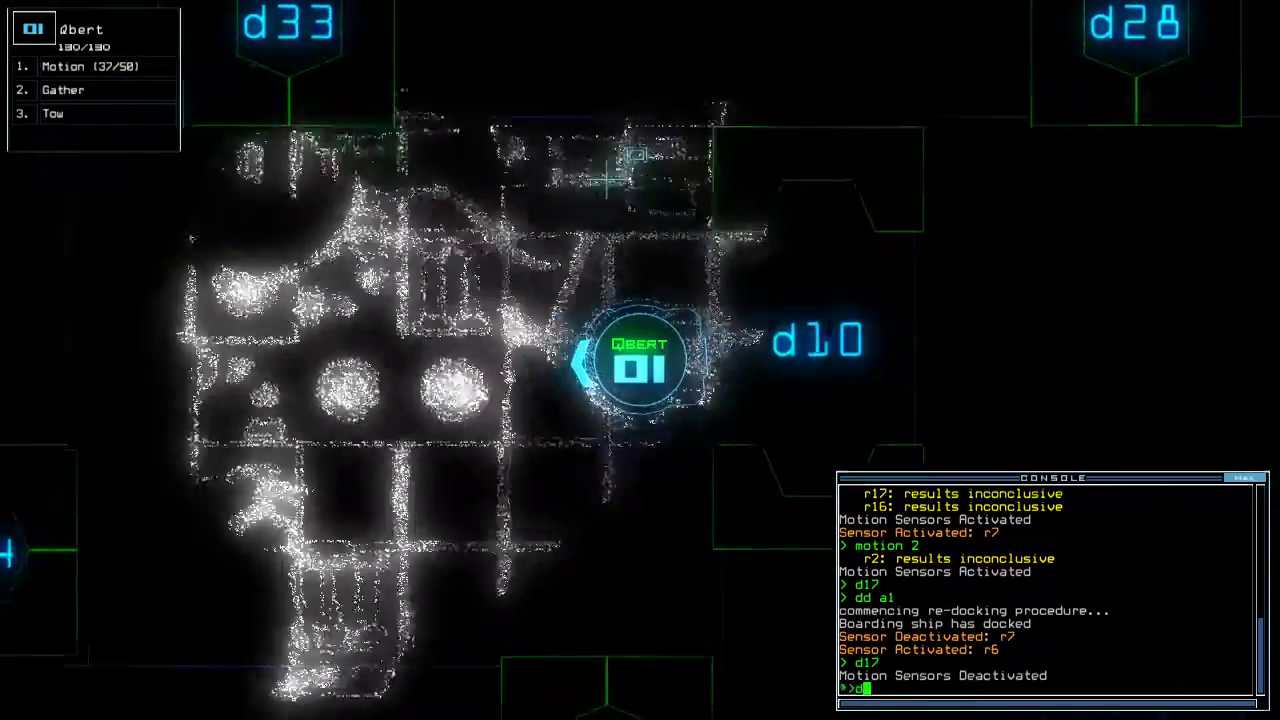
{"action": "type", "text": "d33"}
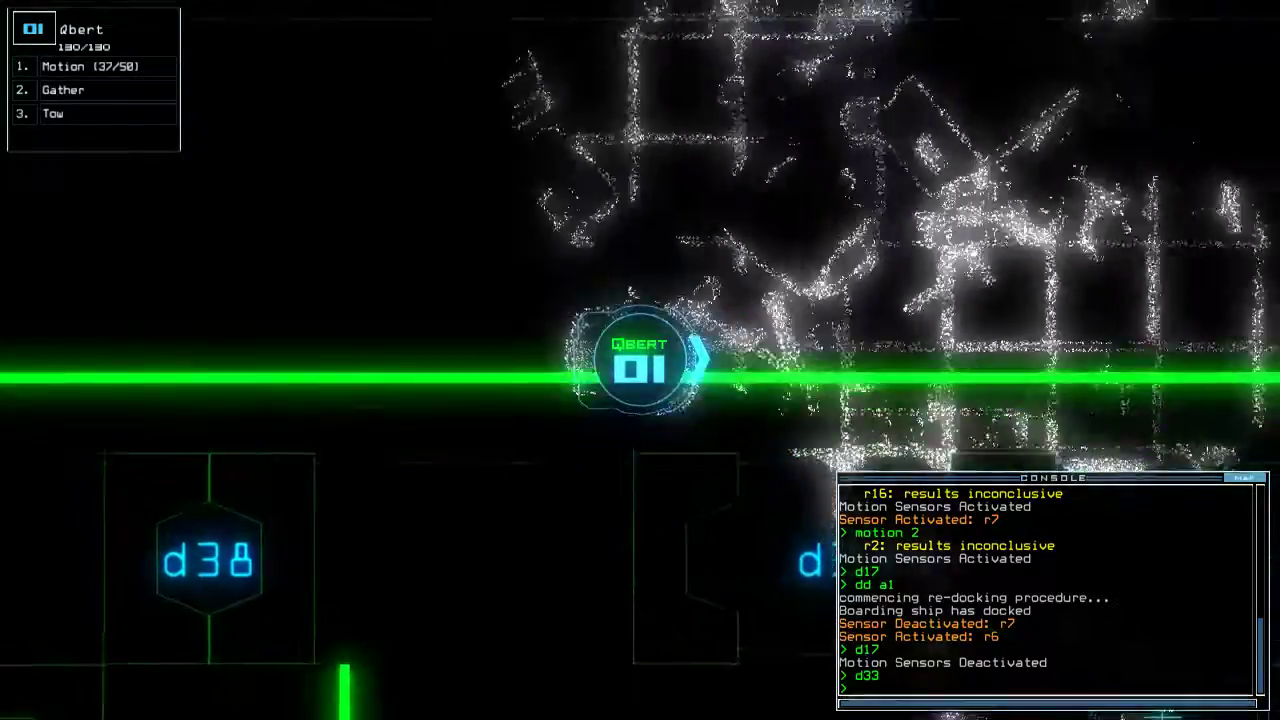
{"action": "key", "text": "Tab"}
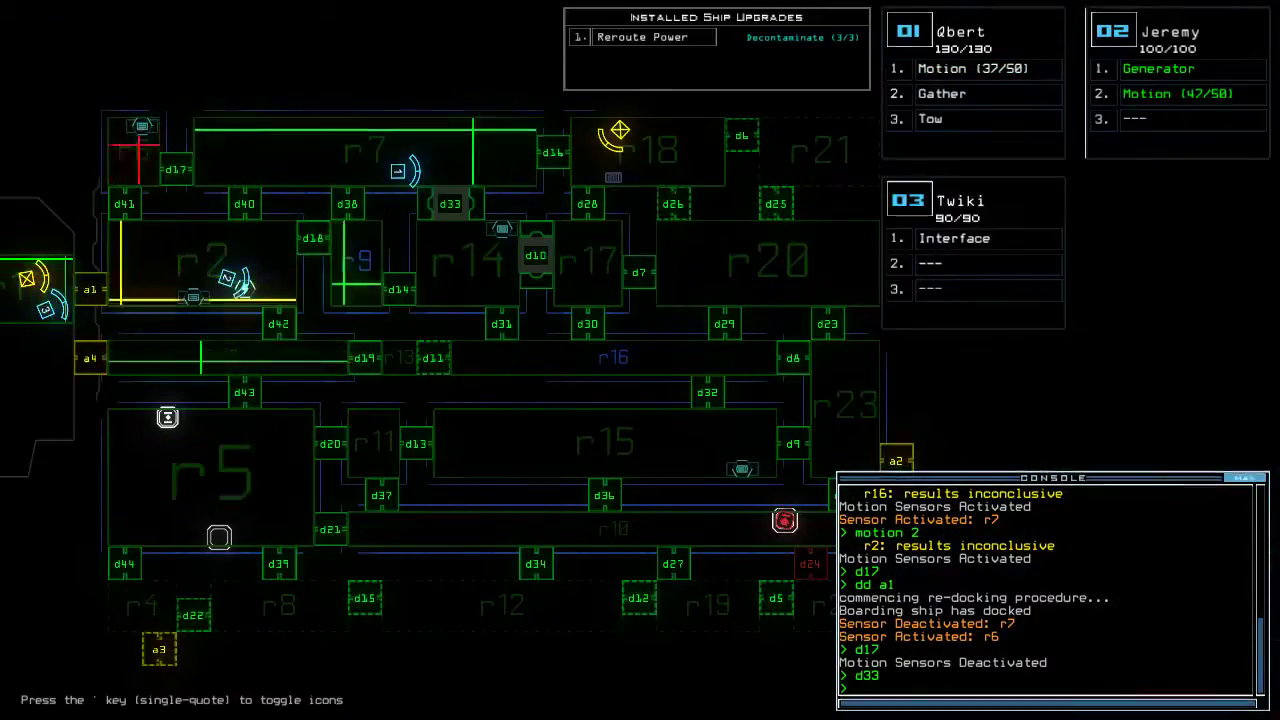
{"action": "type", "text": "1"}
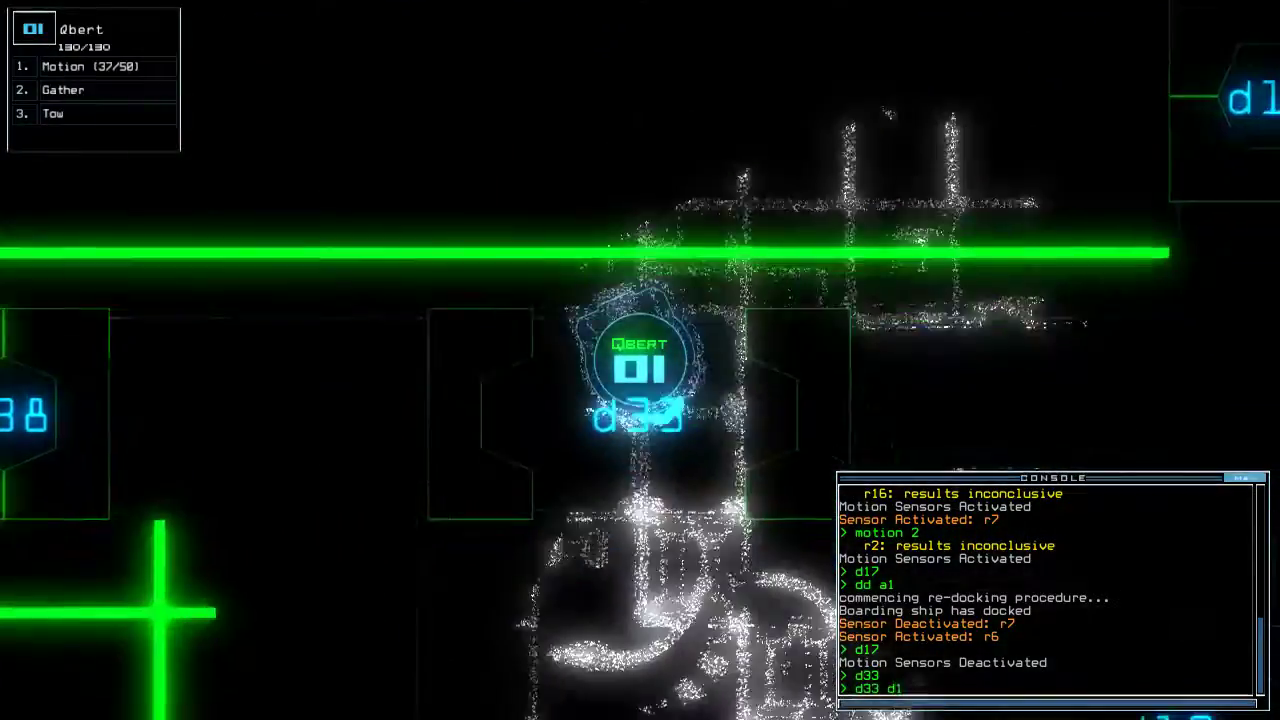
{"action": "type", "text": "d33d16"}
{"action": "key", "text": "Return"}
{"action": "key", "text": "Tab"}
{"action": "key", "text": "Tab"}
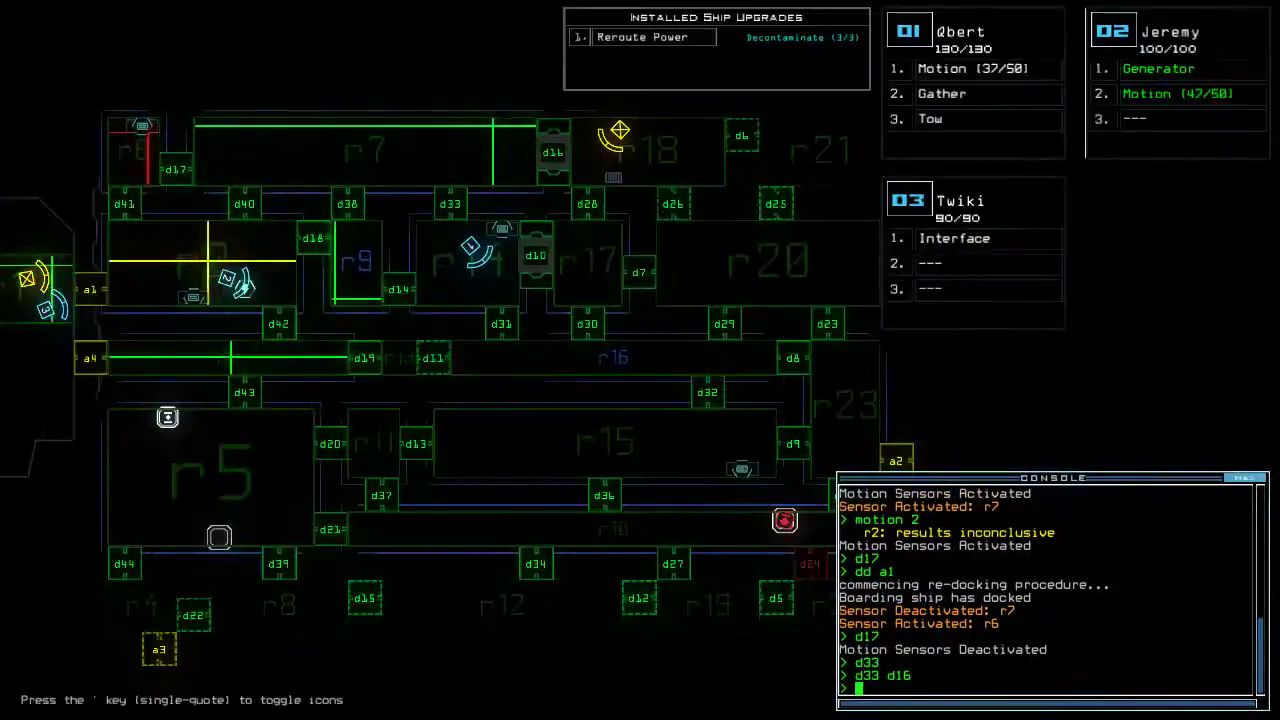
Drive Qbert right through the ship, glancing at the full ship map
{"action": "key", "text": "Right"}
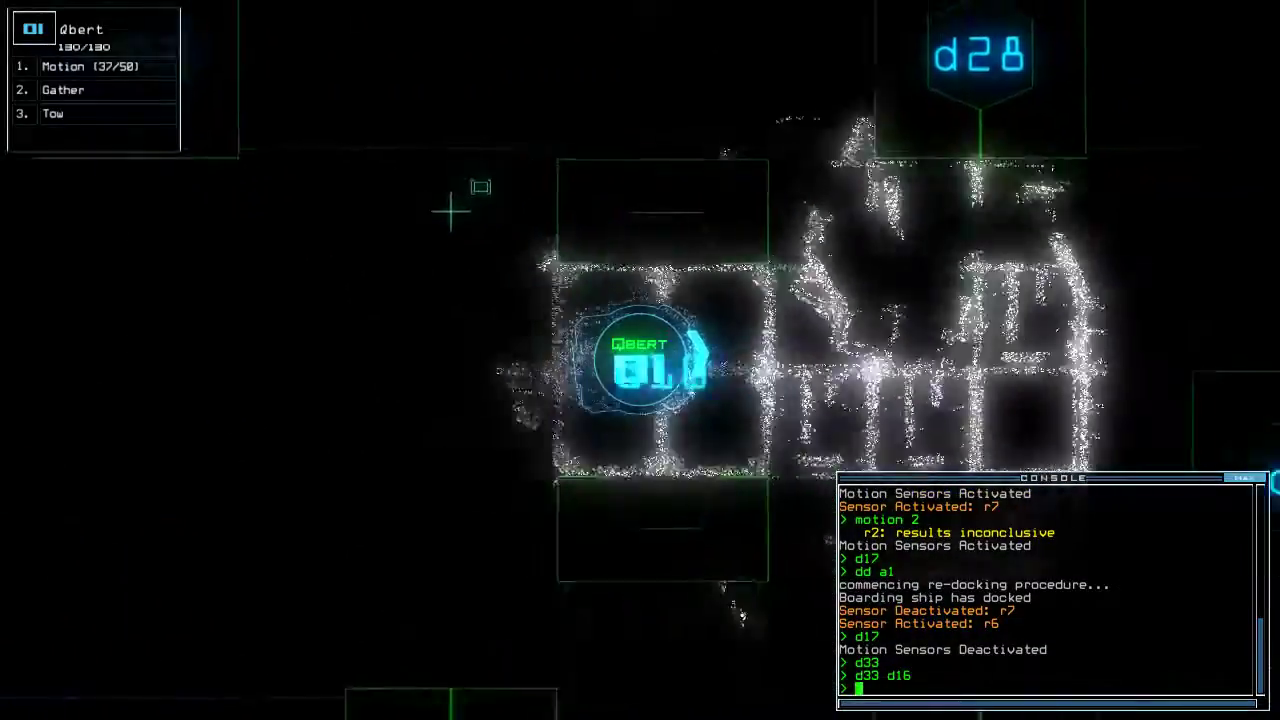
{"action": "key", "text": "Right"}
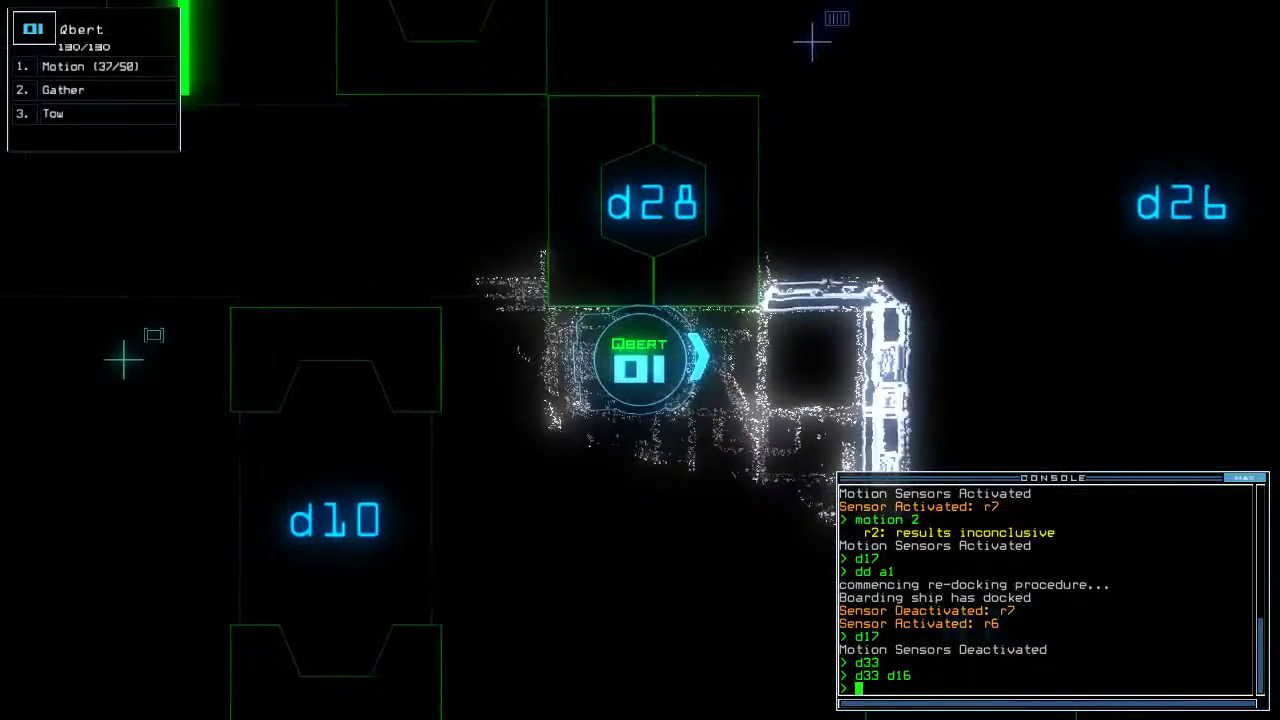
{"action": "key", "text": "Right"}
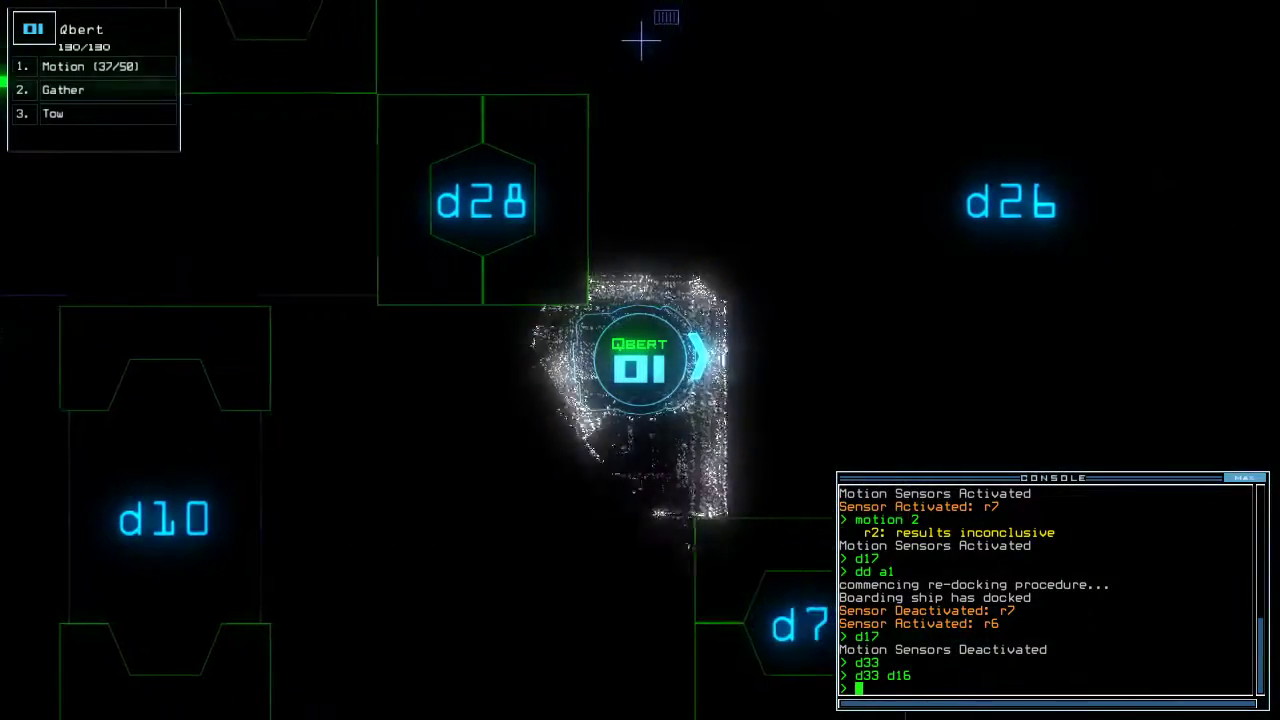
{"action": "key", "text": "Tab"}
{"action": "key", "text": "Tab"}
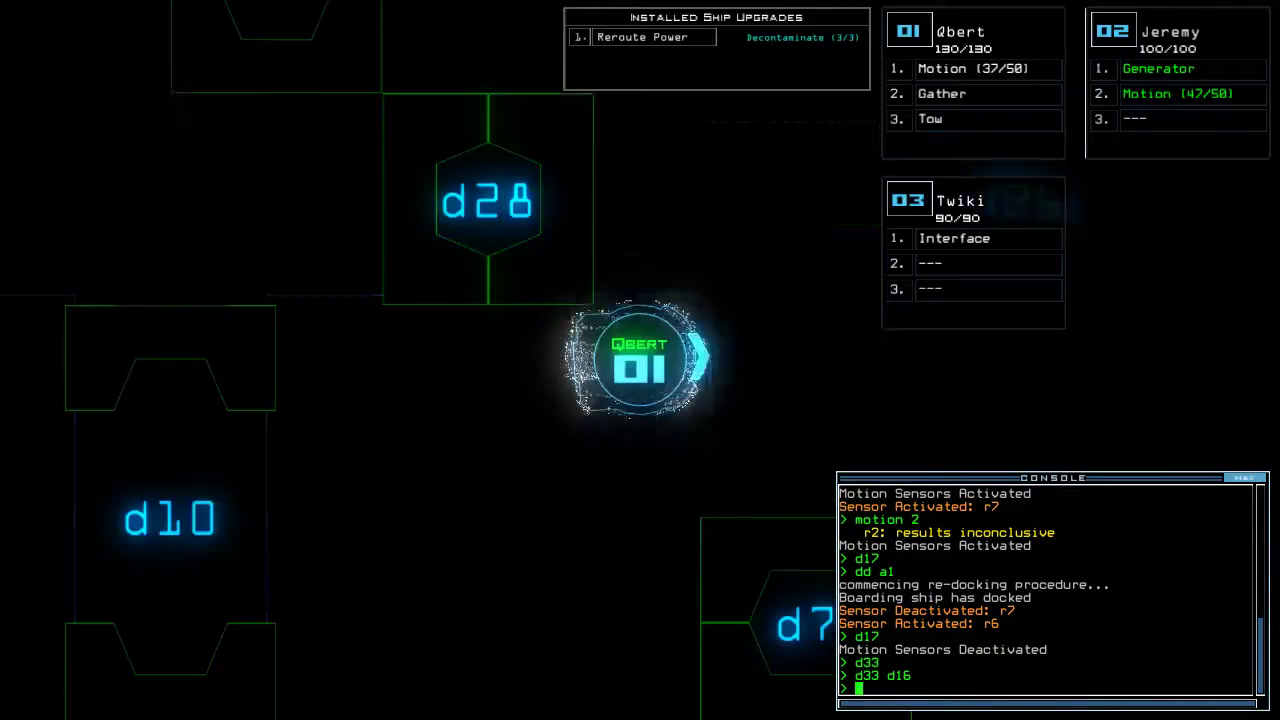
{"action": "key", "text": "Tab"}
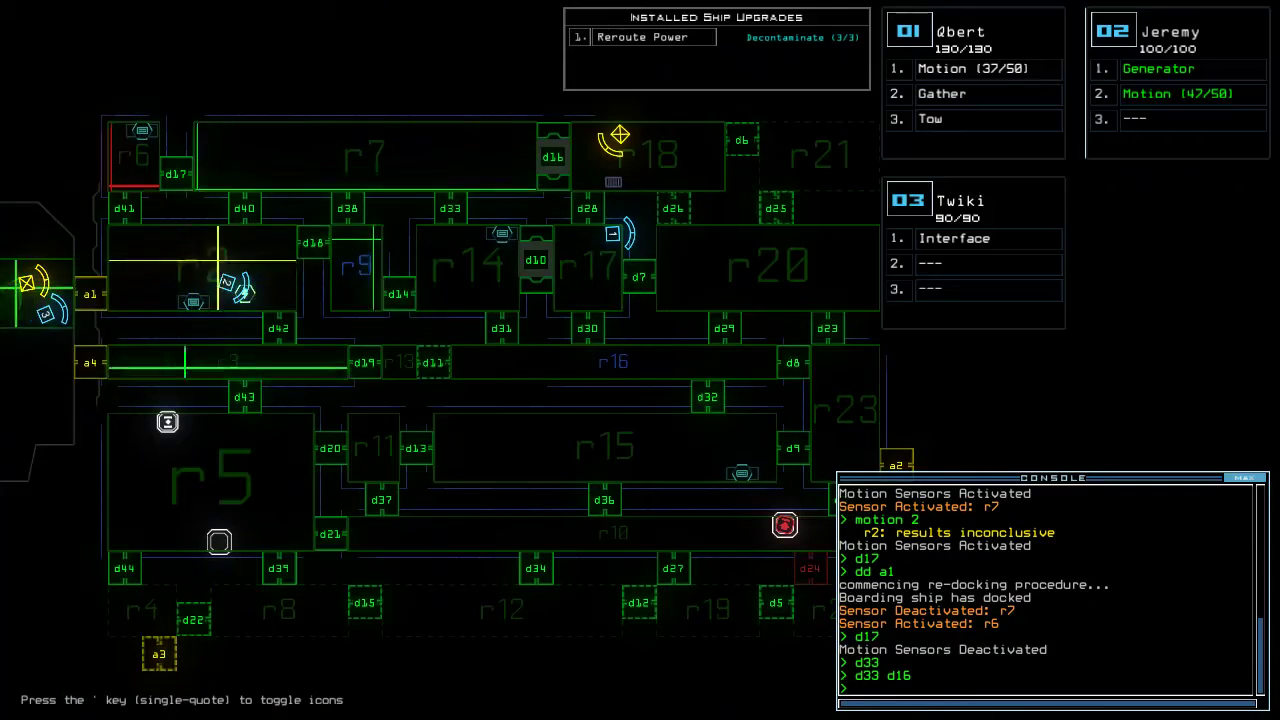
{"action": "type", "text": "9"}
Redock at airlock a3, then toggle doors d29 and d32 and redock at a1
{"action": "key", "text": "Return"}
{"action": "key", "text": "Tab"}
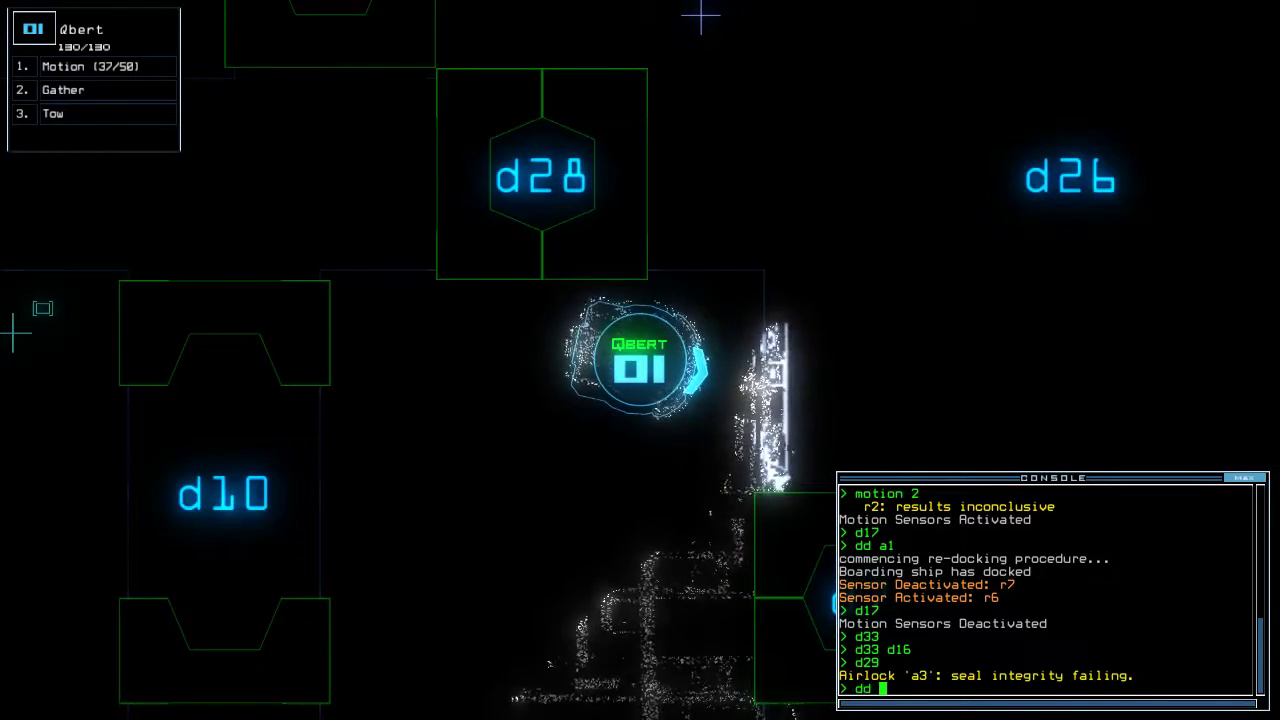
{"action": "type", "text": "a3"}
{"action": "key", "text": "Return"}
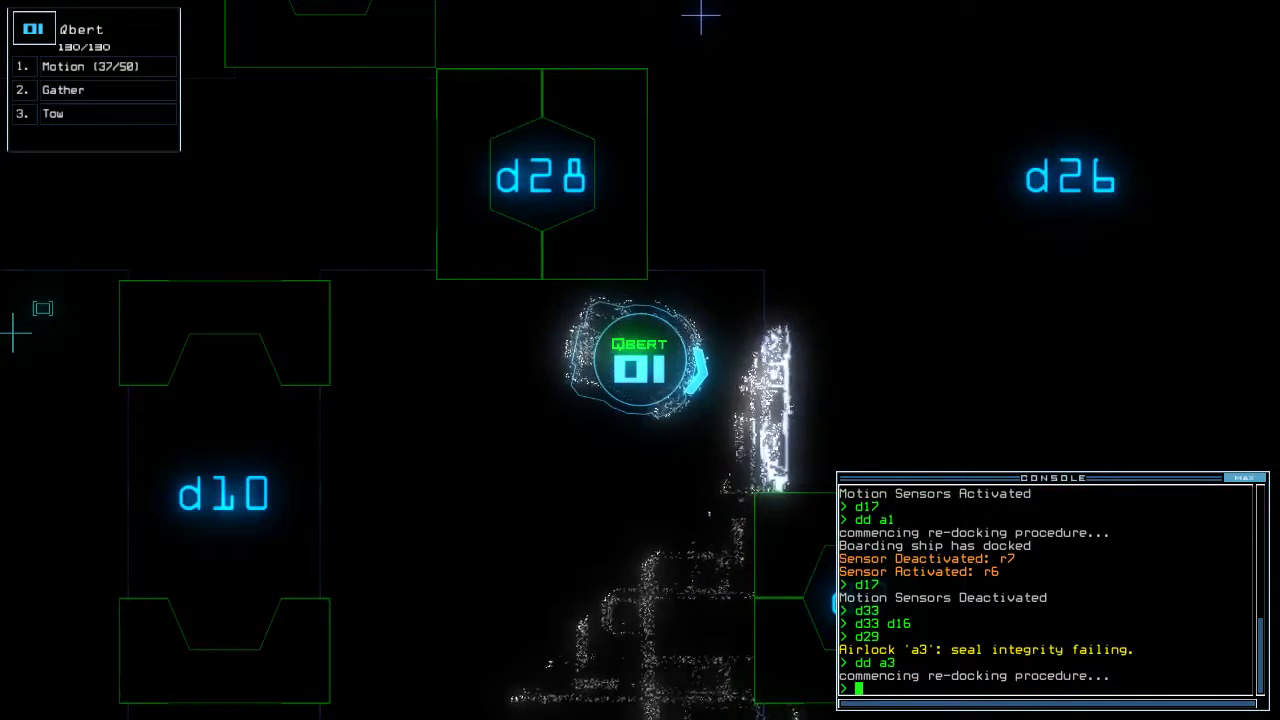
{"action": "key", "text": "Down"}
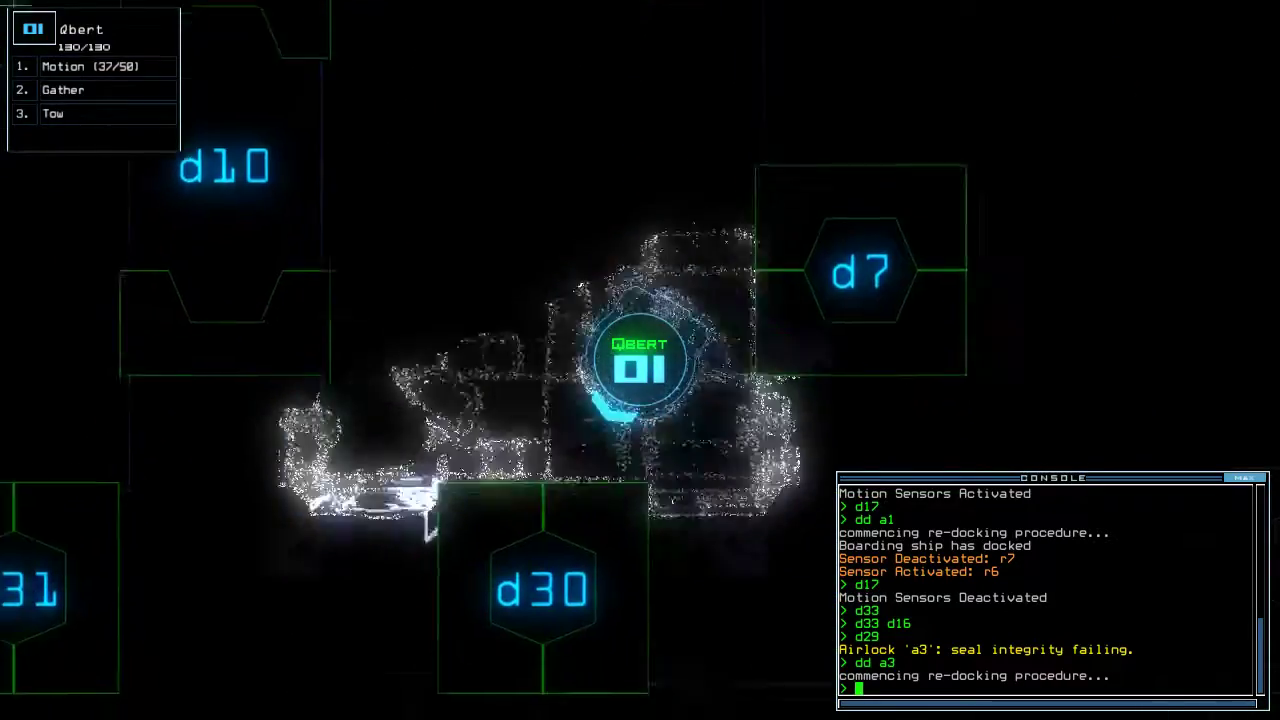
{"action": "key", "text": "Escape"}
{"action": "type", "text": "29"}
{"action": "key", "text": "Return"}
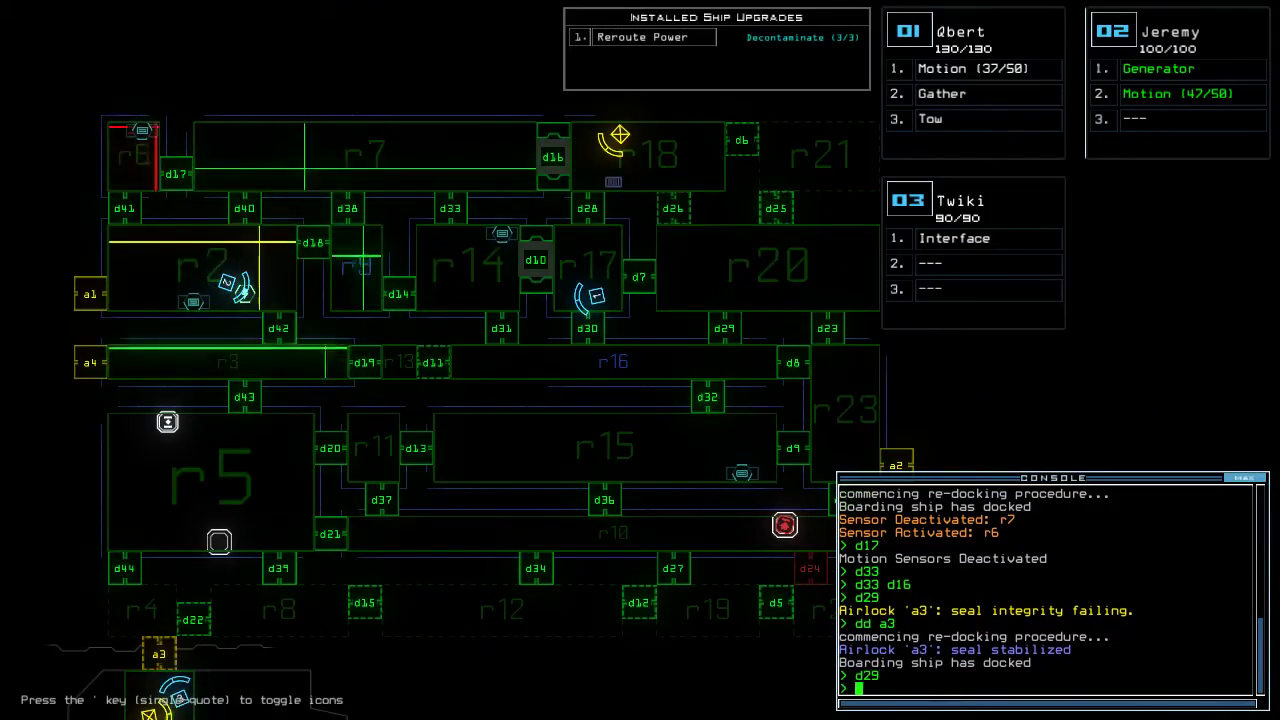
{"action": "key", "text": "Return"}
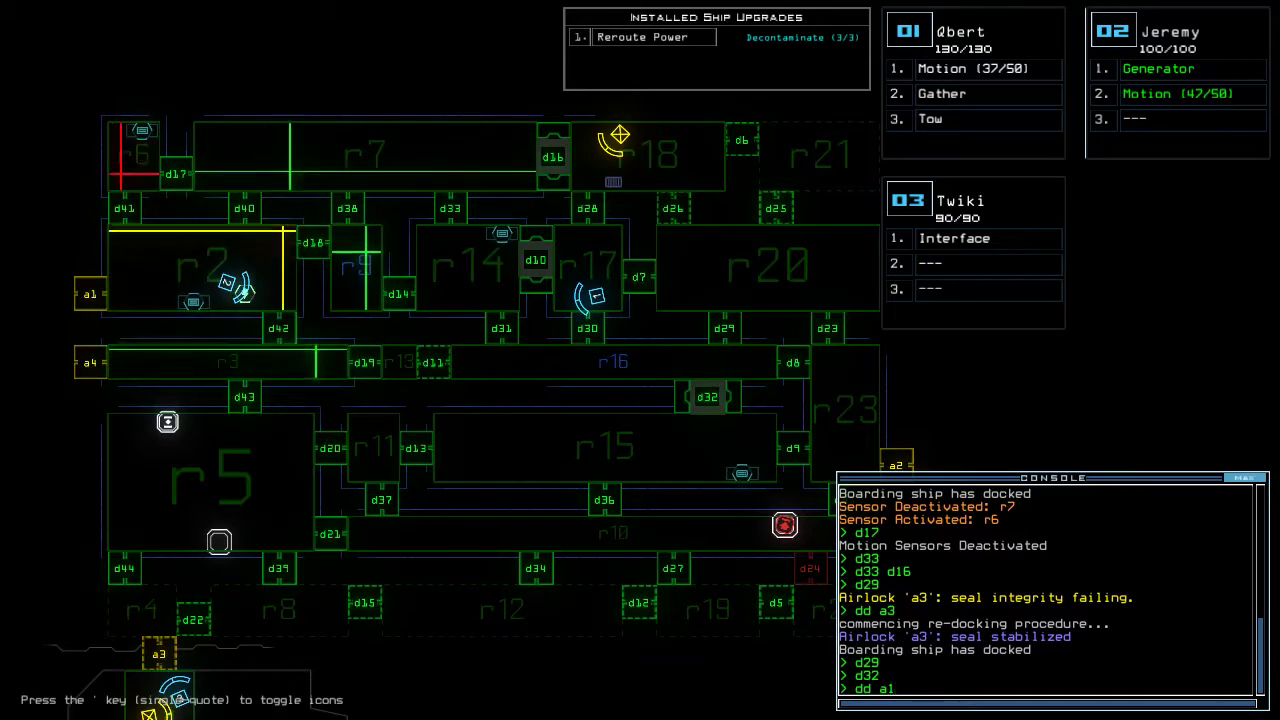
{"action": "key", "text": "Return"}
Drive Qbert through the ship and flag room r15 on the map
{"action": "key", "text": "Tab"}
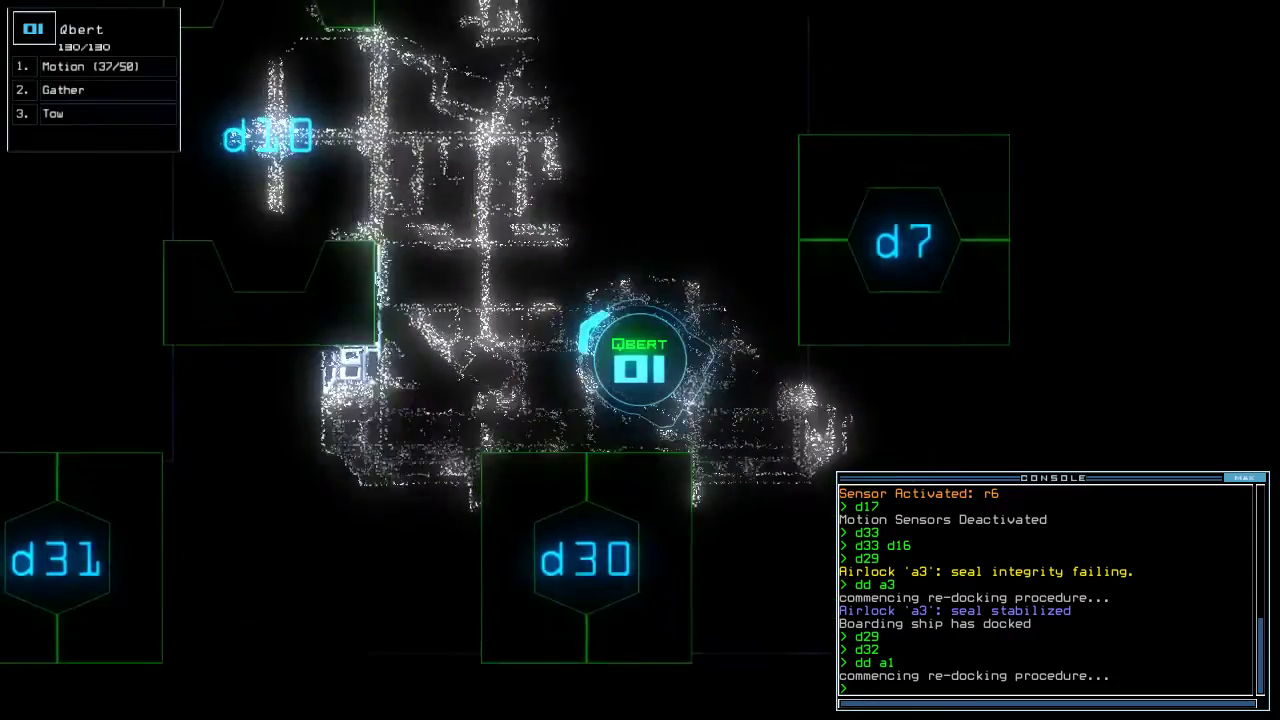
{"action": "key", "text": "Up"}
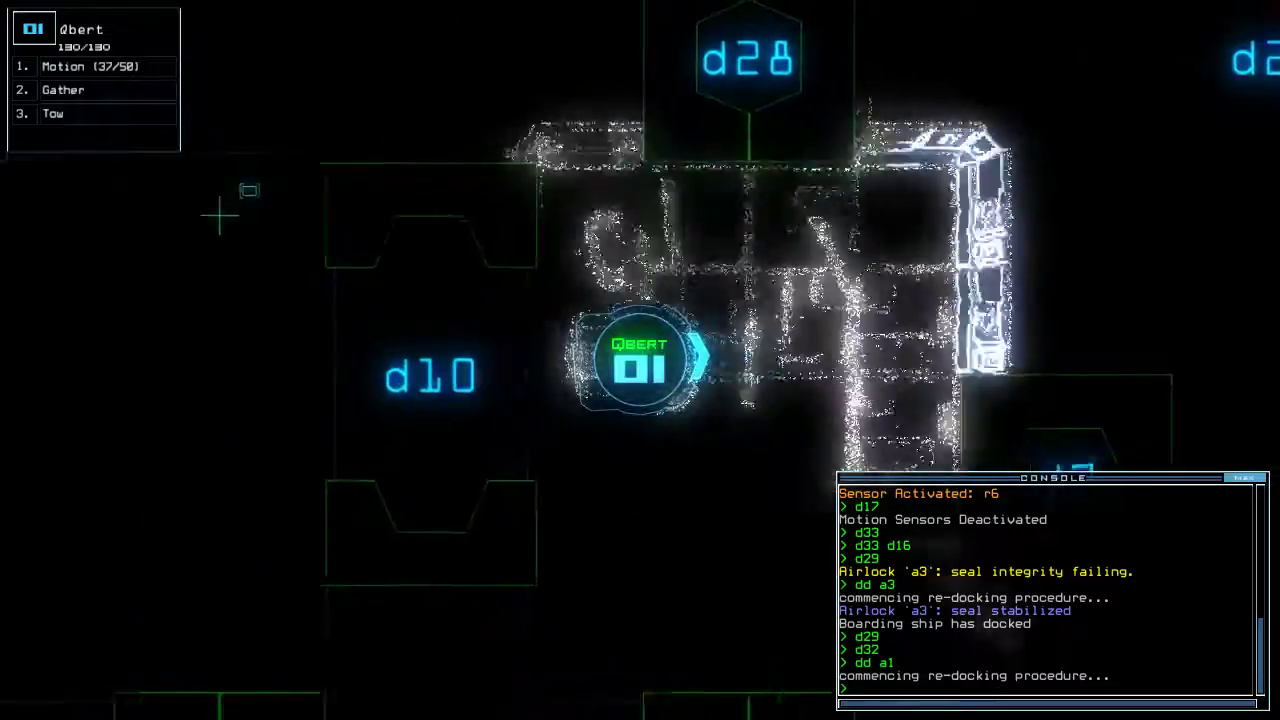
{"action": "key", "text": "Tab"}
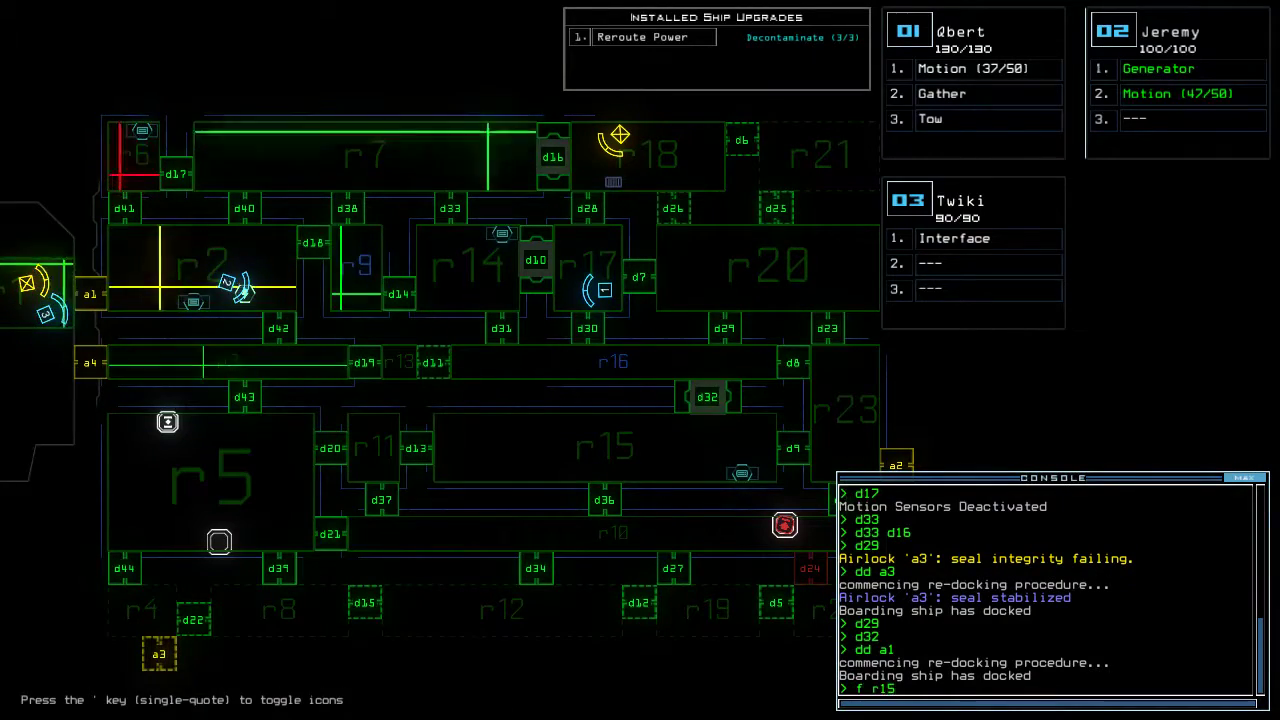
{"action": "key", "text": "Return"}
{"action": "key", "text": "Tab"}
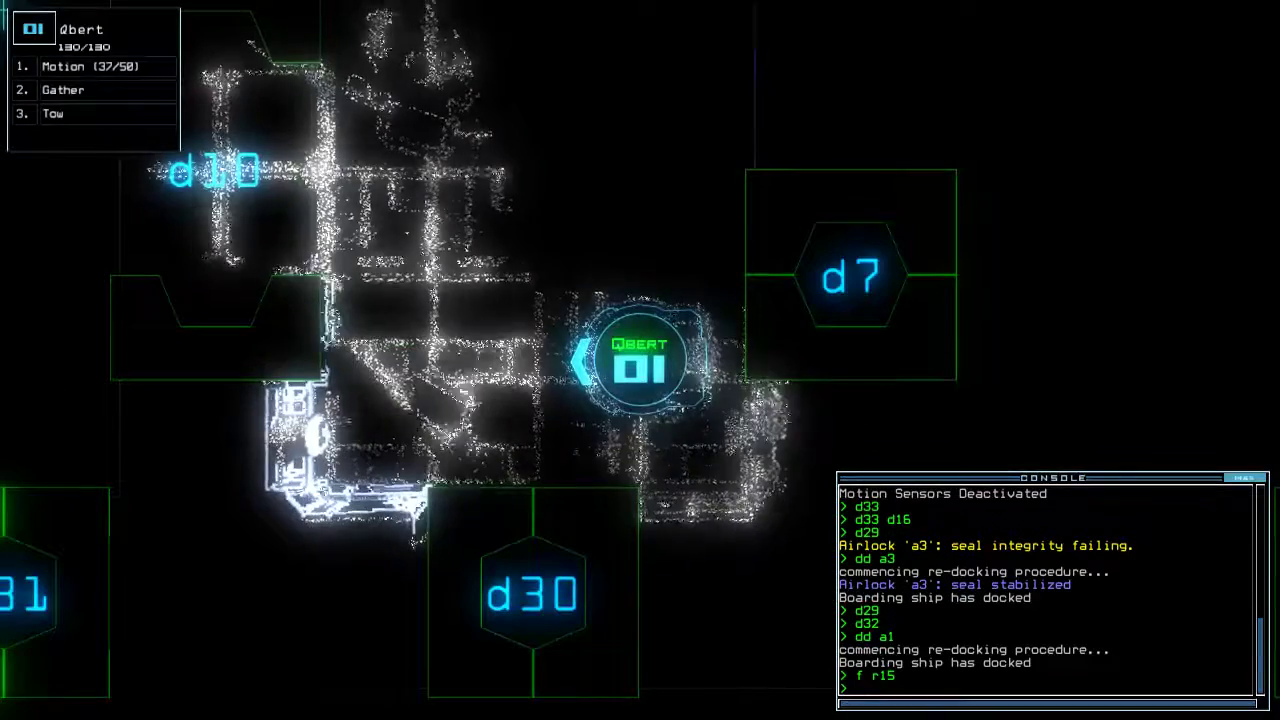
Toggle doors d16 and d17 and open every door to room r1
{"action": "key", "text": "Tab"}
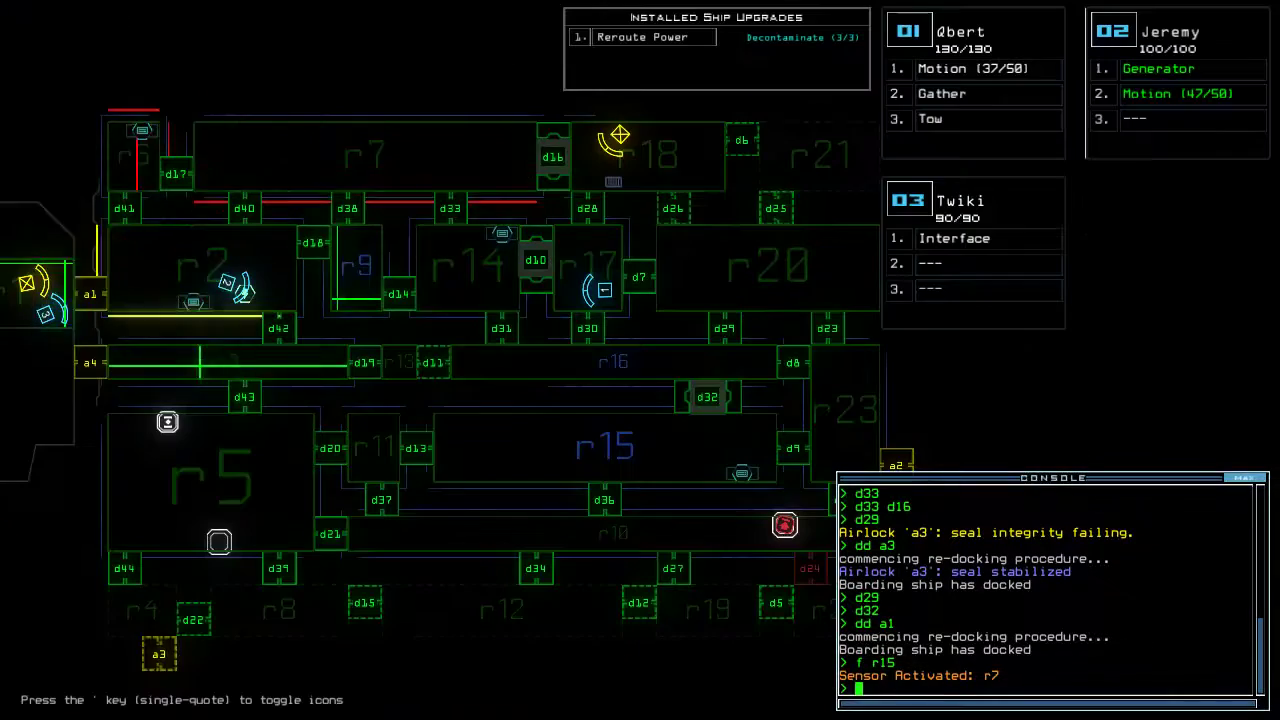
{"action": "key", "text": "Return"}
{"action": "type", "text": "d17"}
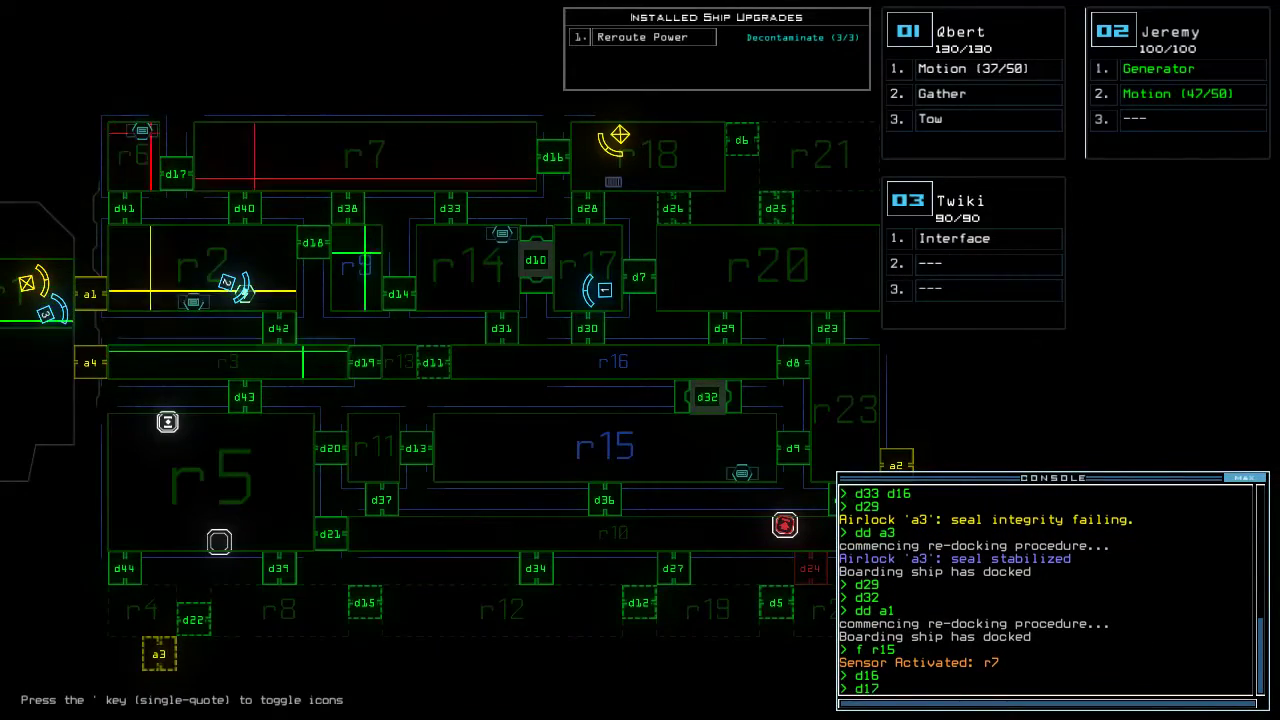
{"action": "key", "text": "Return"}
{"action": "type", "text": "r"}
{"action": "key", "text": "Return"}
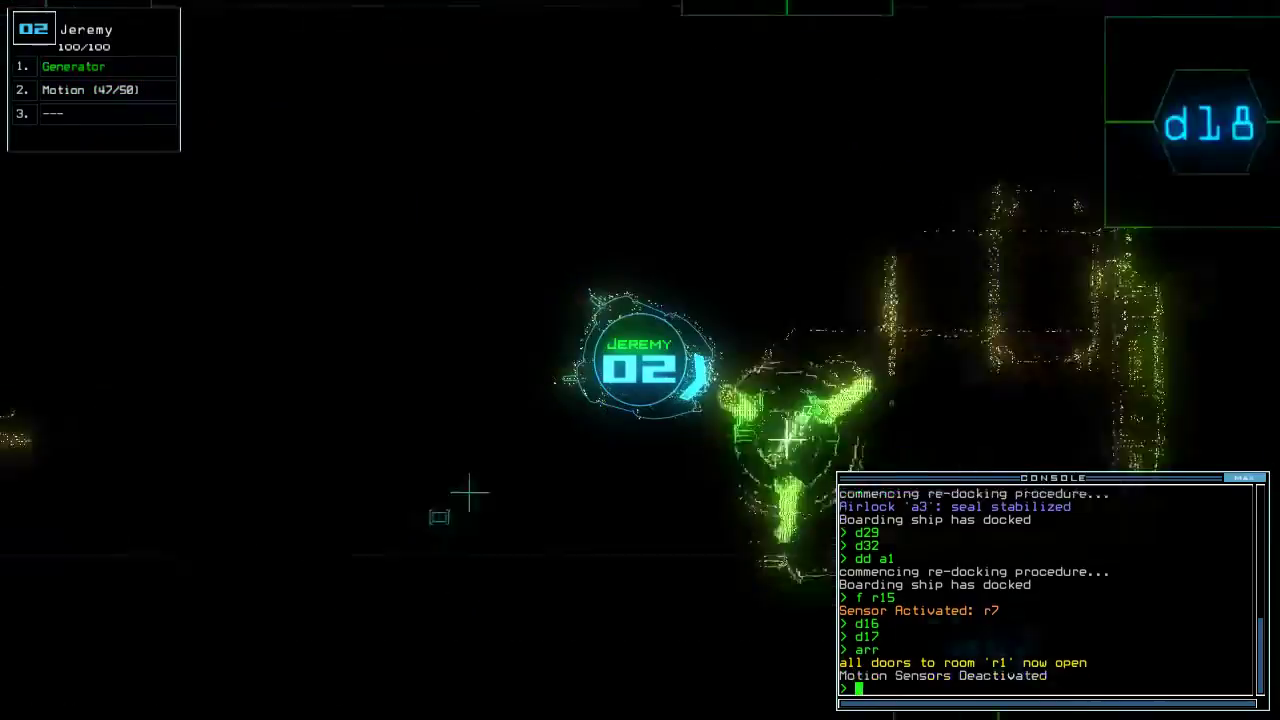
Drive Jeremy toward airlock a1 and Qbert left through the rooms
{"action": "key", "text": "Left"}
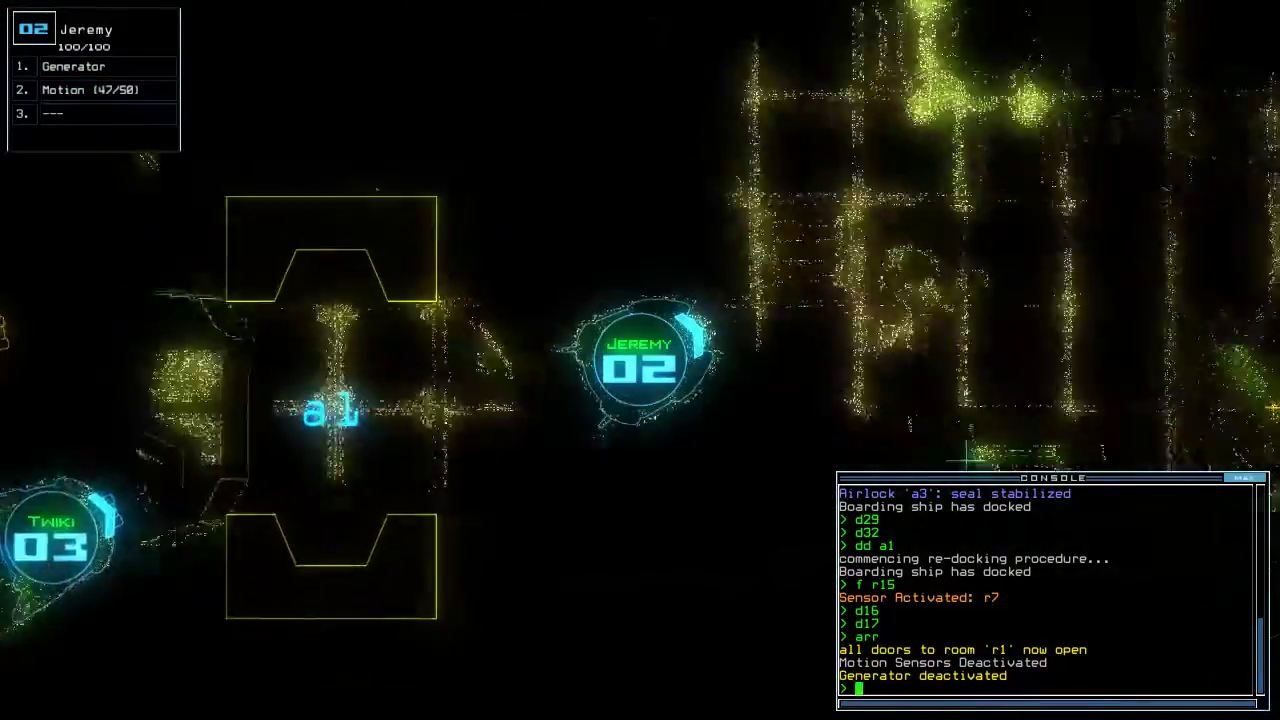
{"action": "key", "text": "1"}
{"action": "key", "text": "Left"}
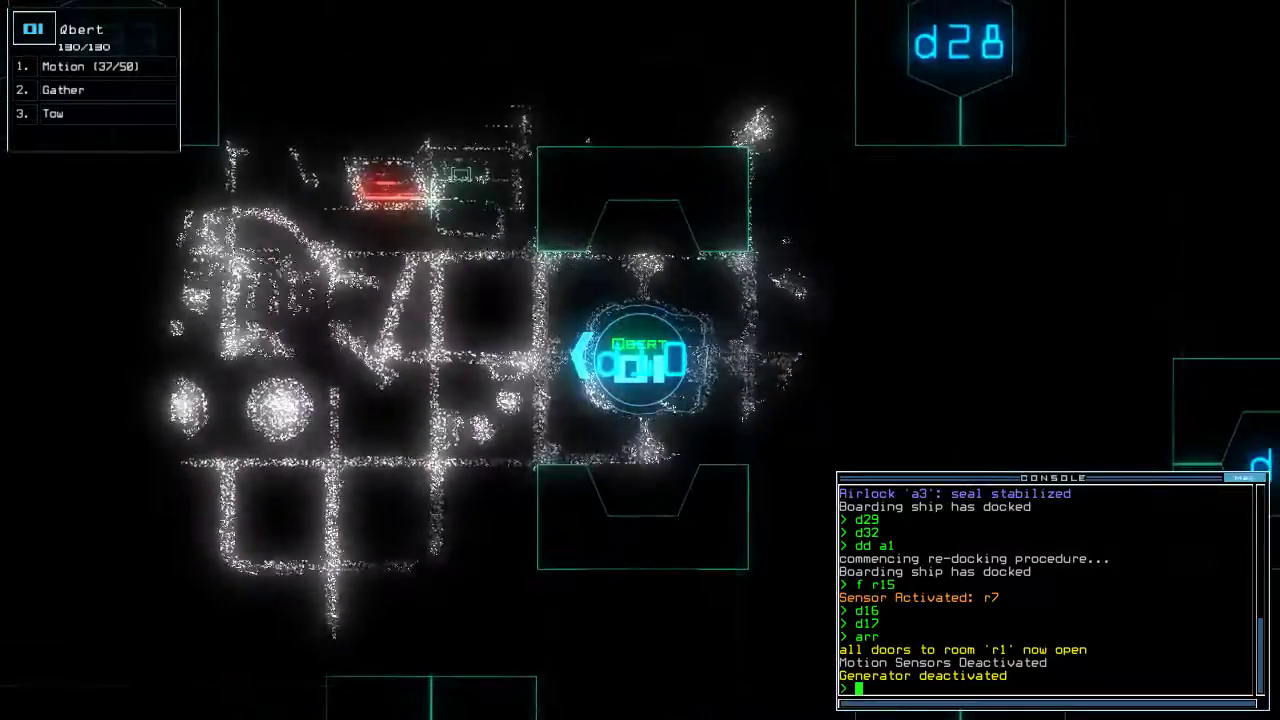
{"action": "key", "text": "2"}
{"action": "key", "text": "Right"}
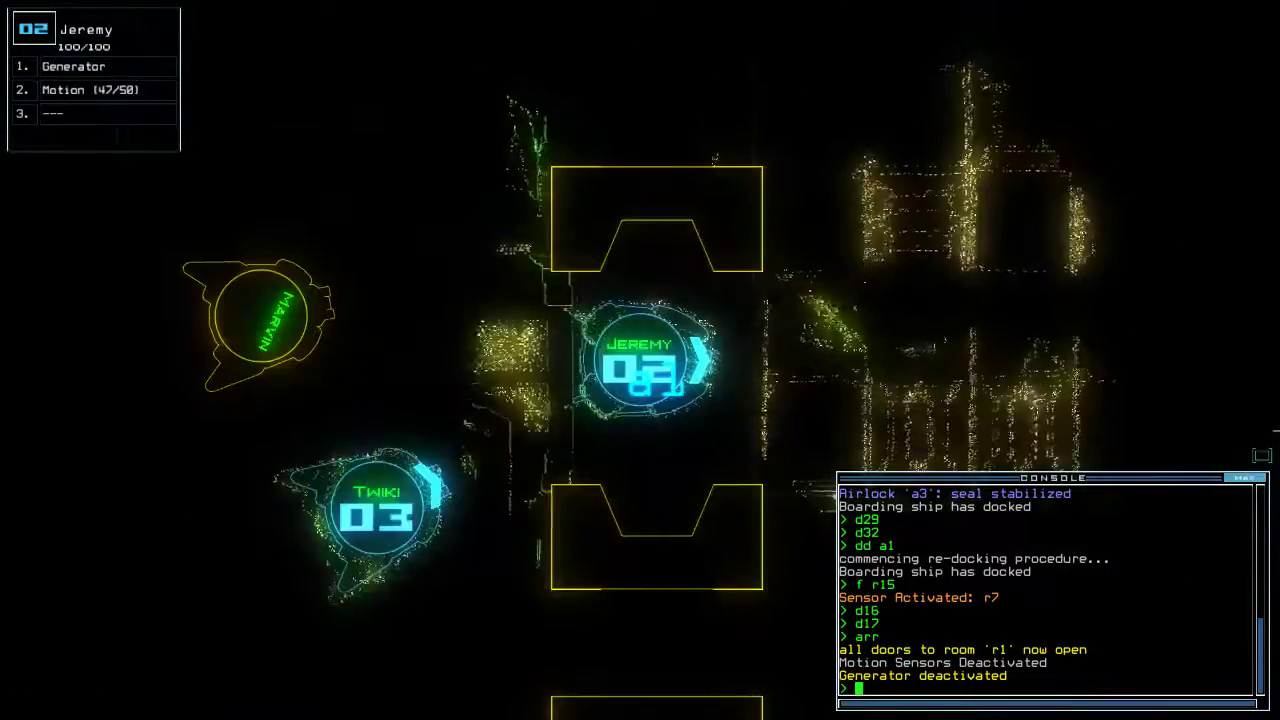
{"action": "key", "text": "Tab"}
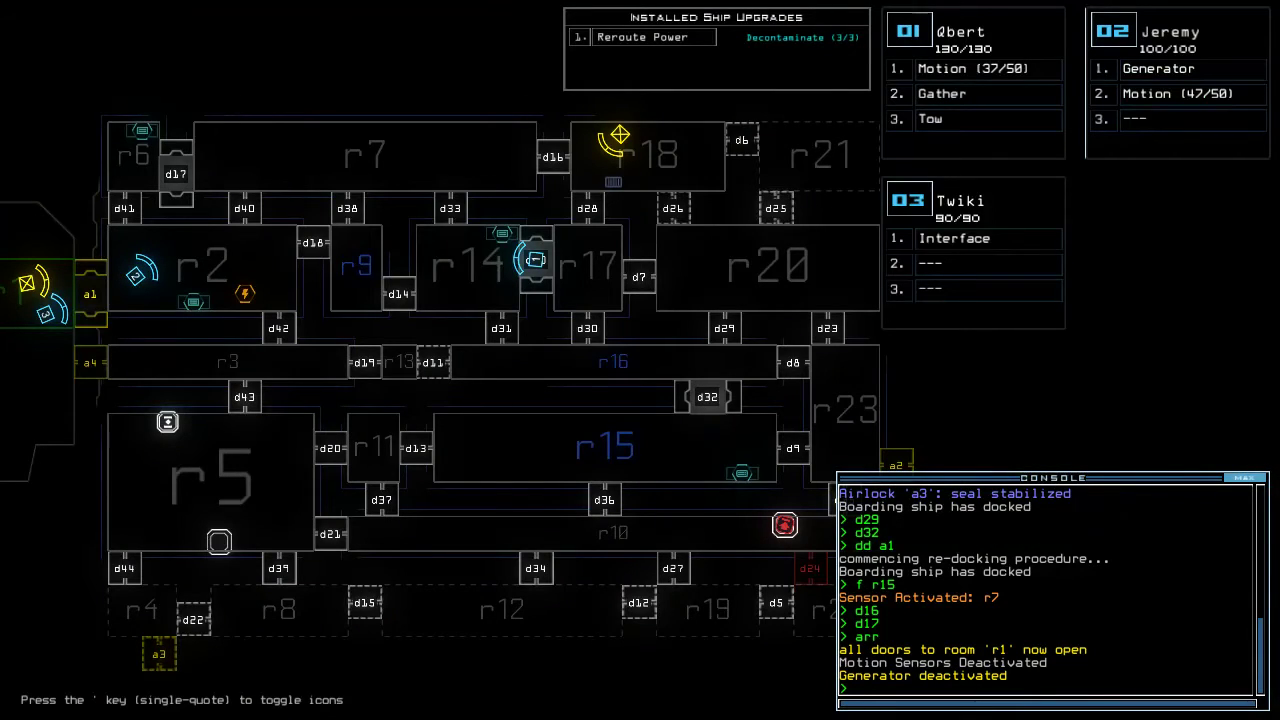
Drive Jeremy right and turn the generator back on with 'g'
{"action": "key", "text": "Tab"}
{"action": "key", "text": "Right"}
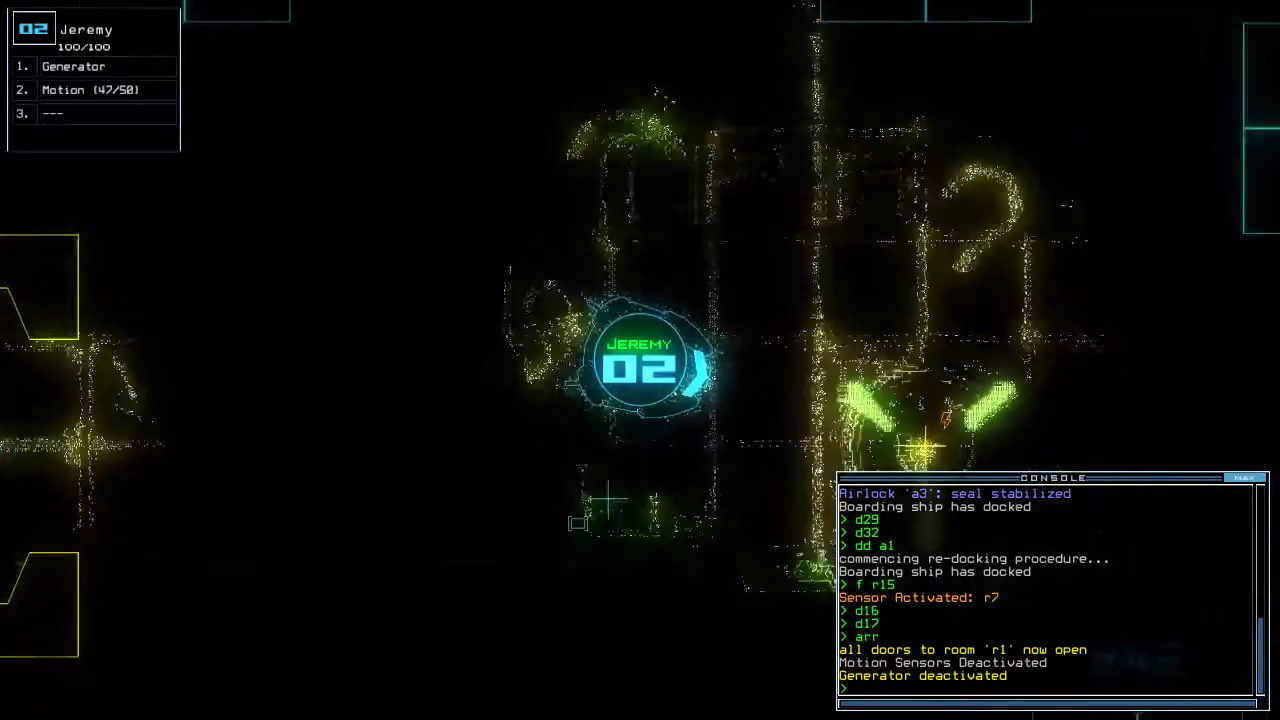
{"action": "type", "text": "g"}
{"action": "key", "text": "Return"}
{"action": "key", "text": "Tab"}
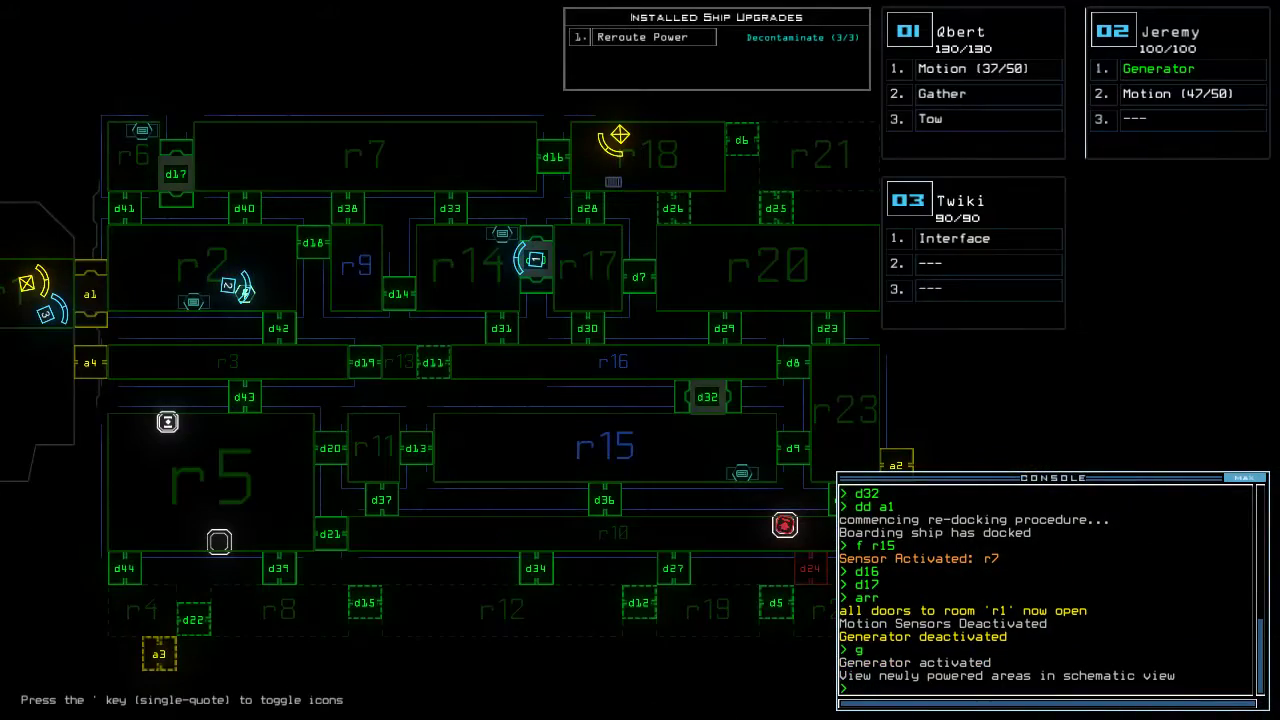
Drive Qbert right, then toggle door d32
{"action": "key", "text": "Tab"}
{"action": "key", "text": "Right"}
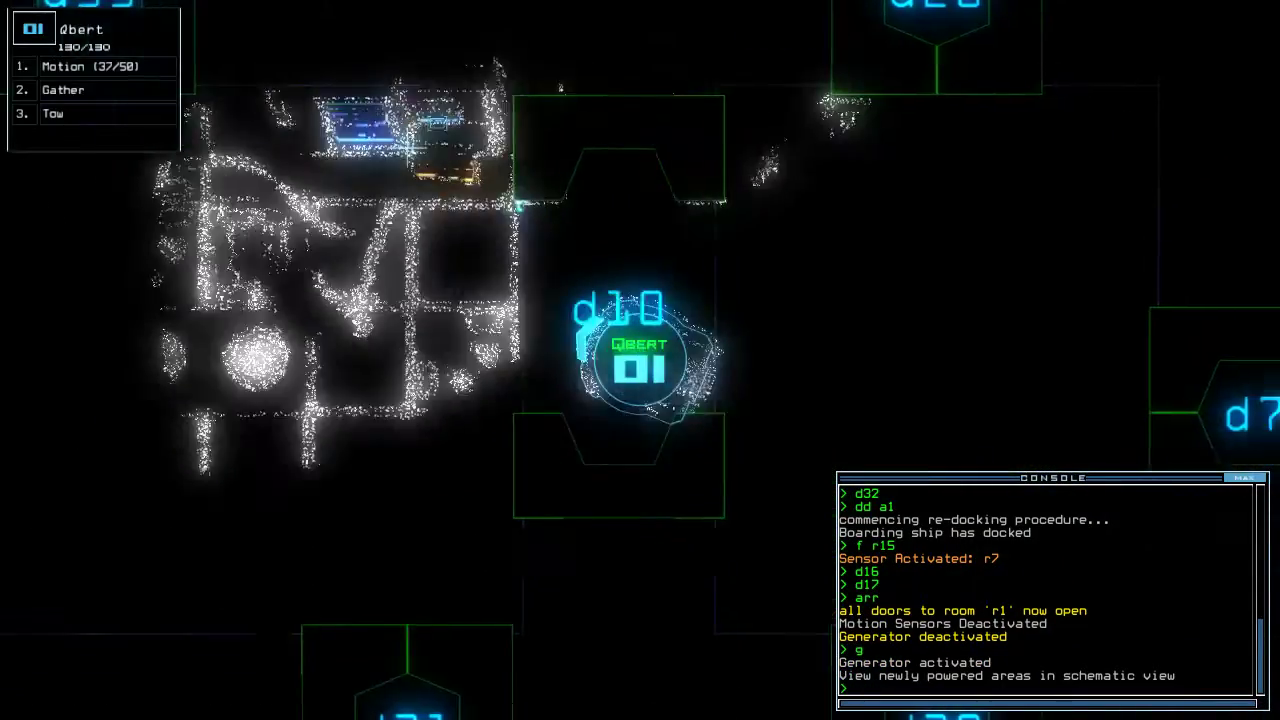
{"action": "key", "text": "Tab"}
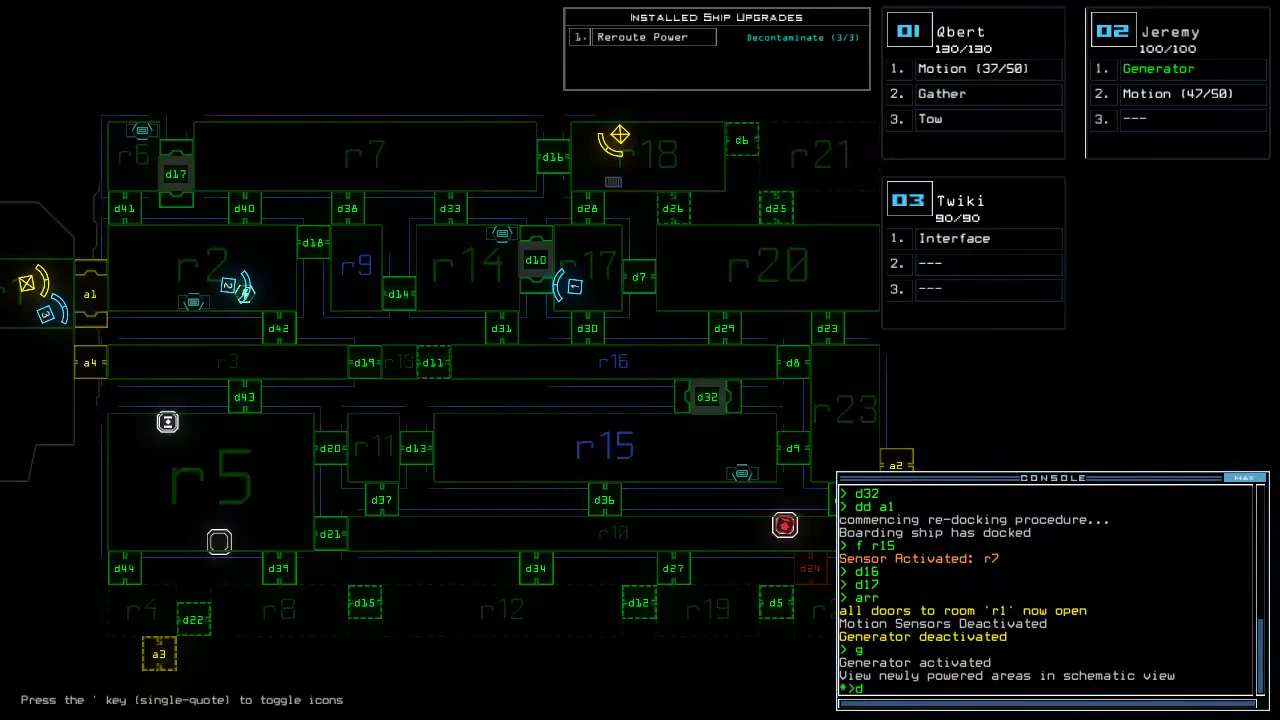
{"action": "type", "text": "32"}
{"action": "key", "text": "Return"}
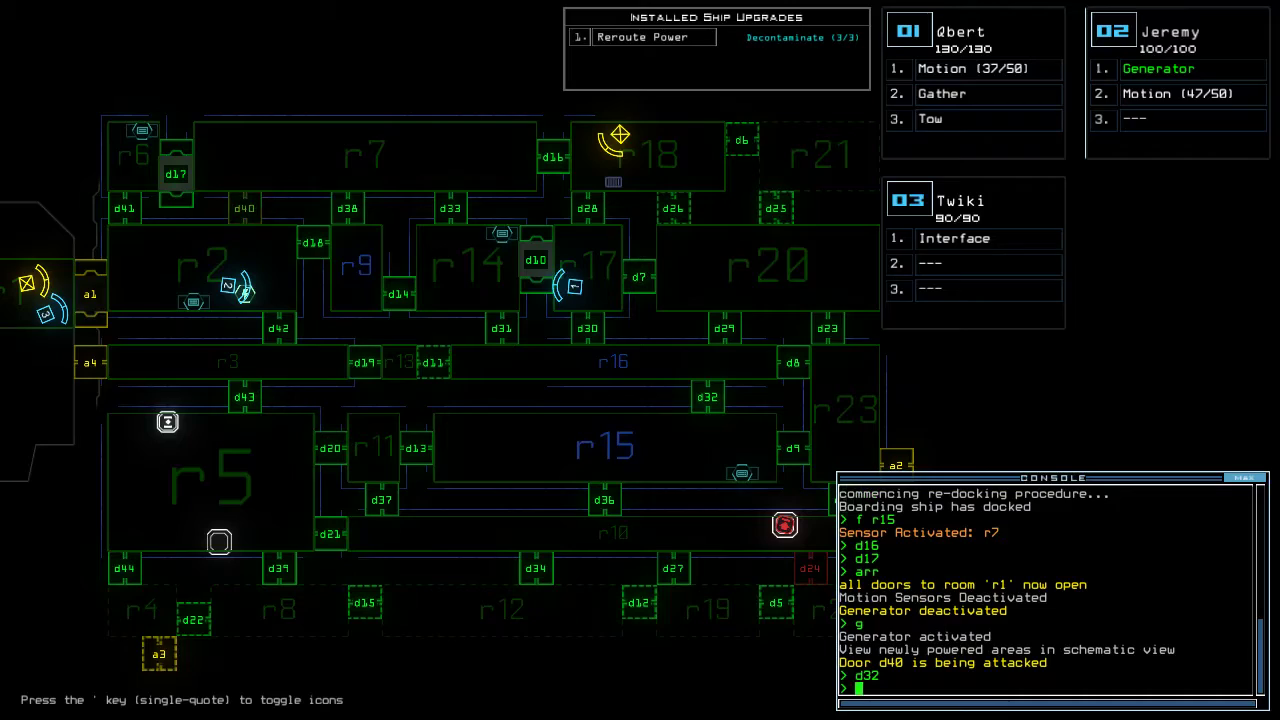
Drive Qbert left through d10 while toggling door d33
{"action": "key", "text": "Tab"}
{"action": "key", "text": "Left"}
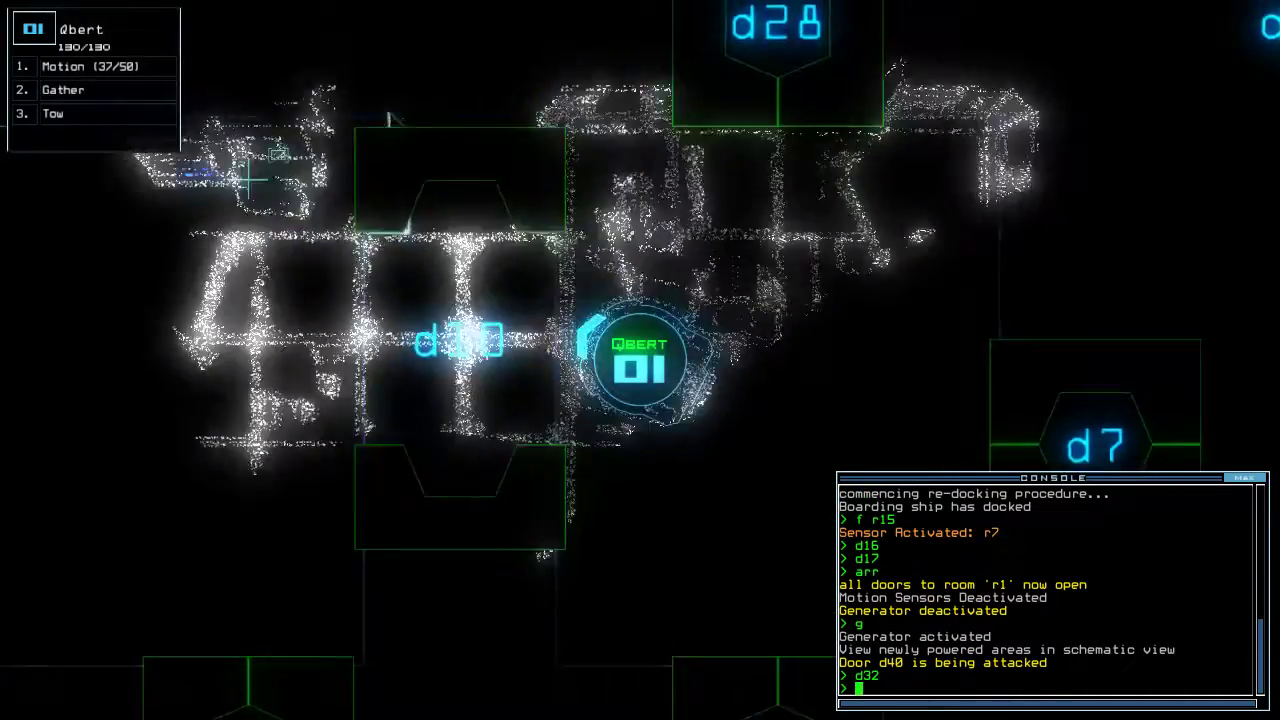
{"action": "type", "text": "d33"}
{"action": "key", "text": "Tab"}
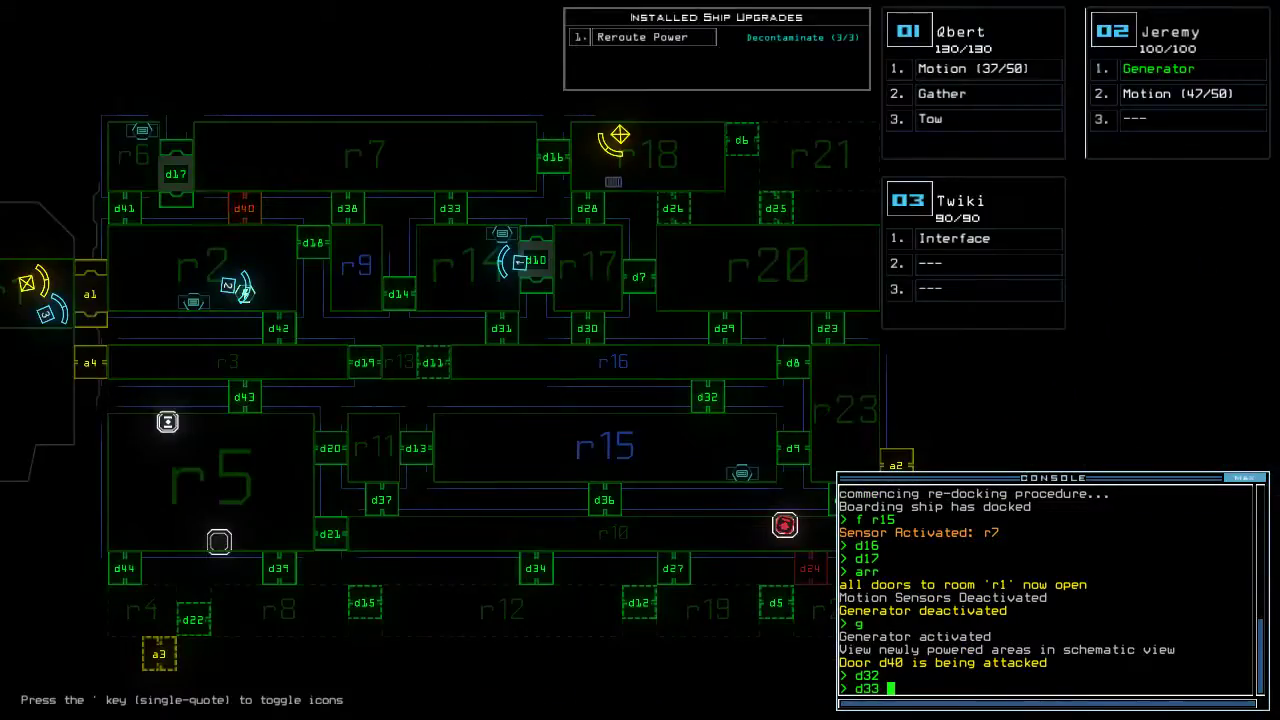
{"action": "key", "text": "Tab"}
{"action": "key", "text": "Return"}
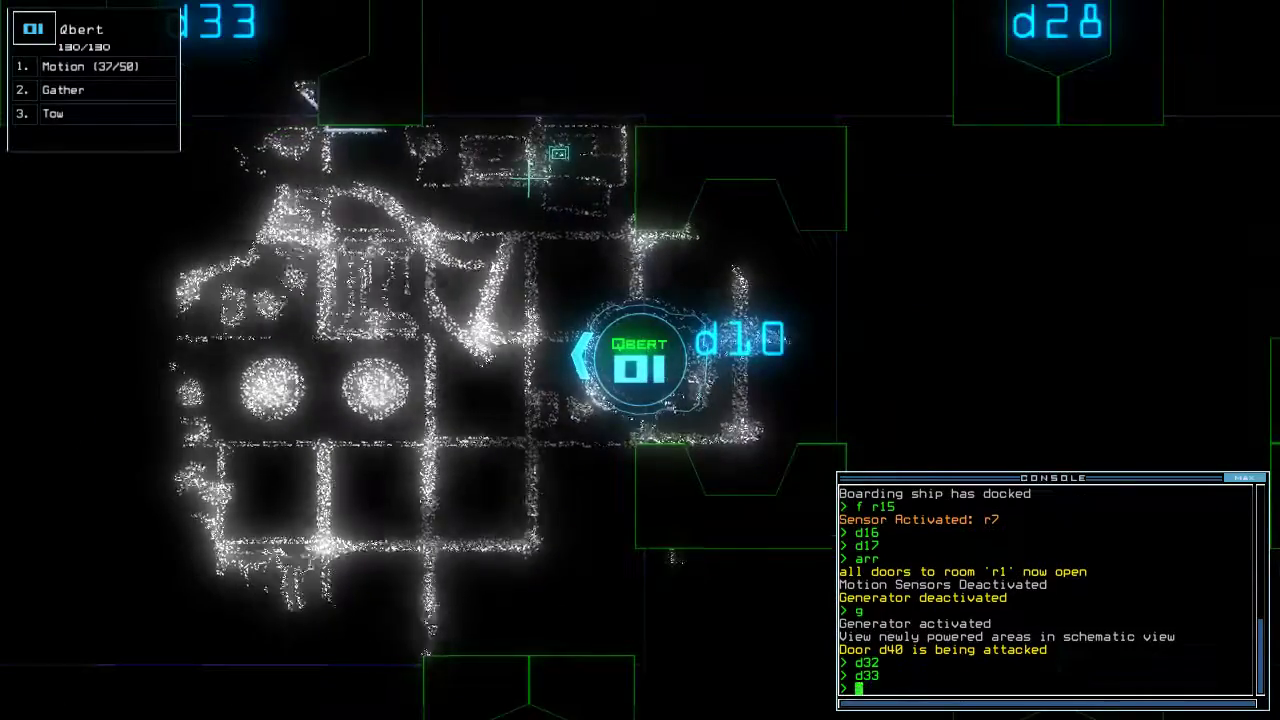
{"action": "type", "text": "d33"}
{"action": "key", "text": "Return"}
{"action": "key", "text": "Left"}
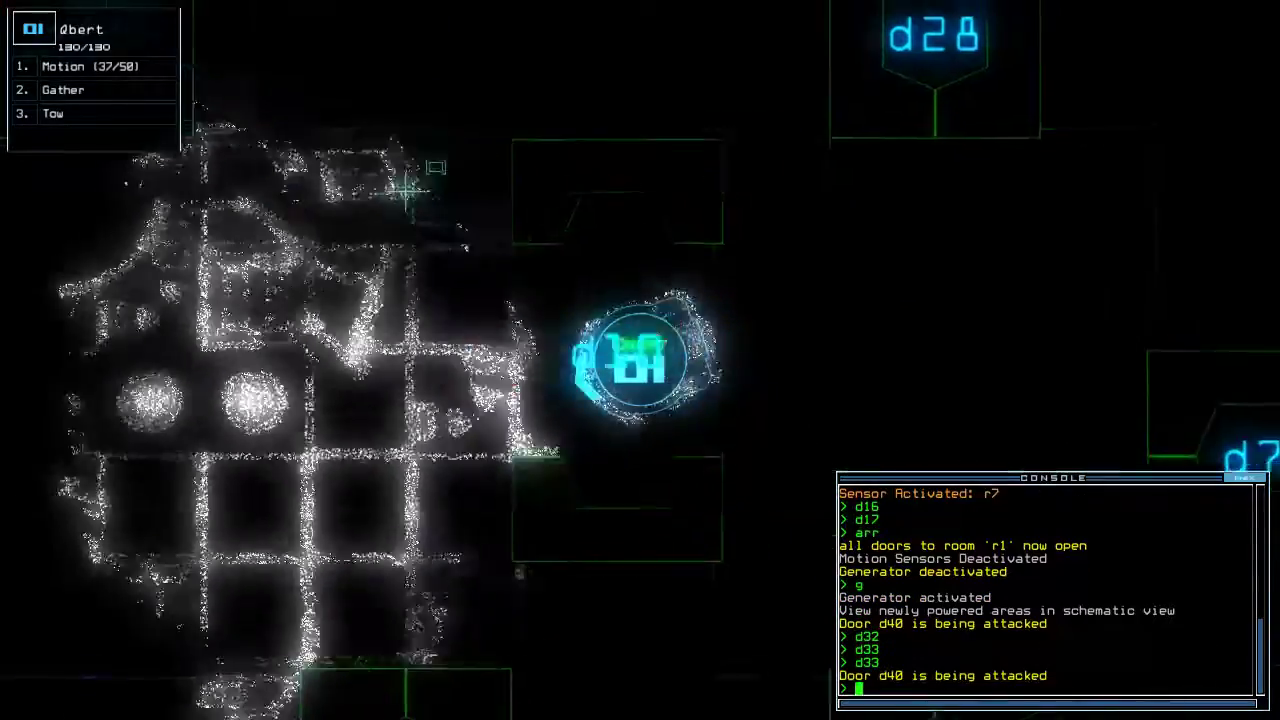
{"action": "key", "text": "Tab"}
{"action": "key", "text": "Tab"}
{"action": "type", "text": "d33"}
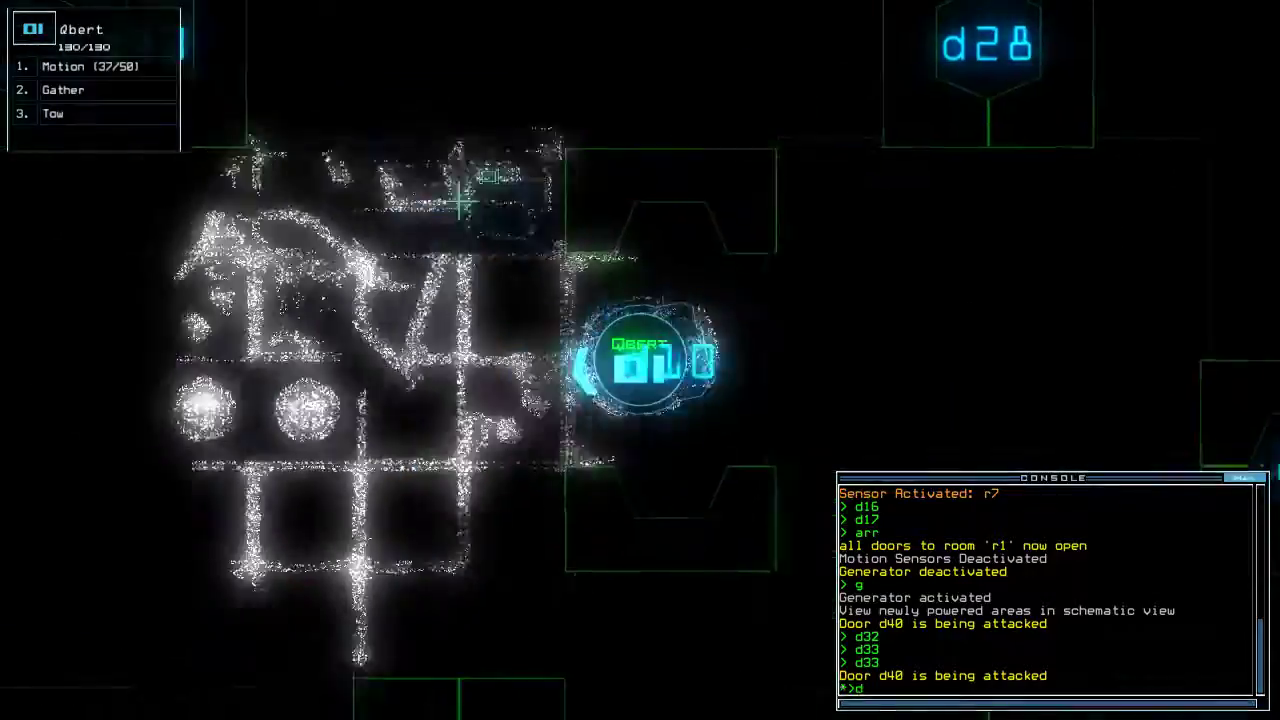
Toggle door d33 twice more and bring Qbert back right past d10
{"action": "key", "text": "Return"}
{"action": "type", "text": "d33"}
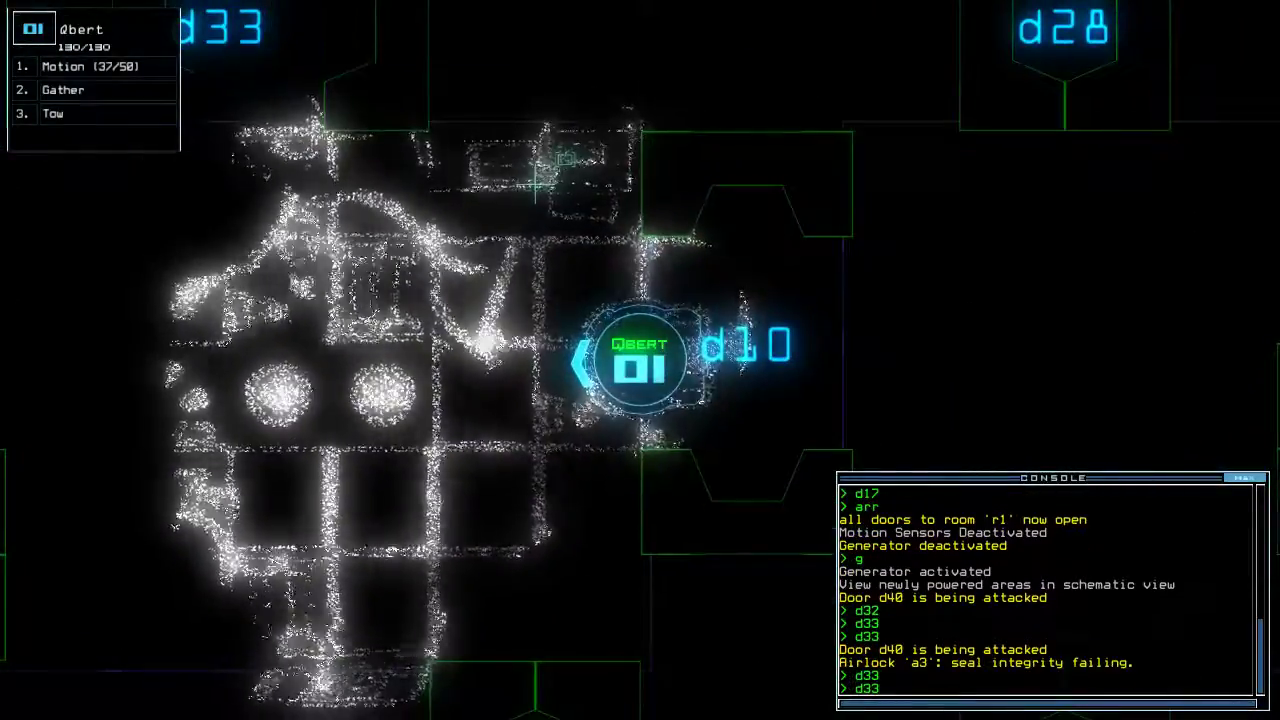
{"action": "key", "text": "Return"}
{"action": "key", "text": "Right"}
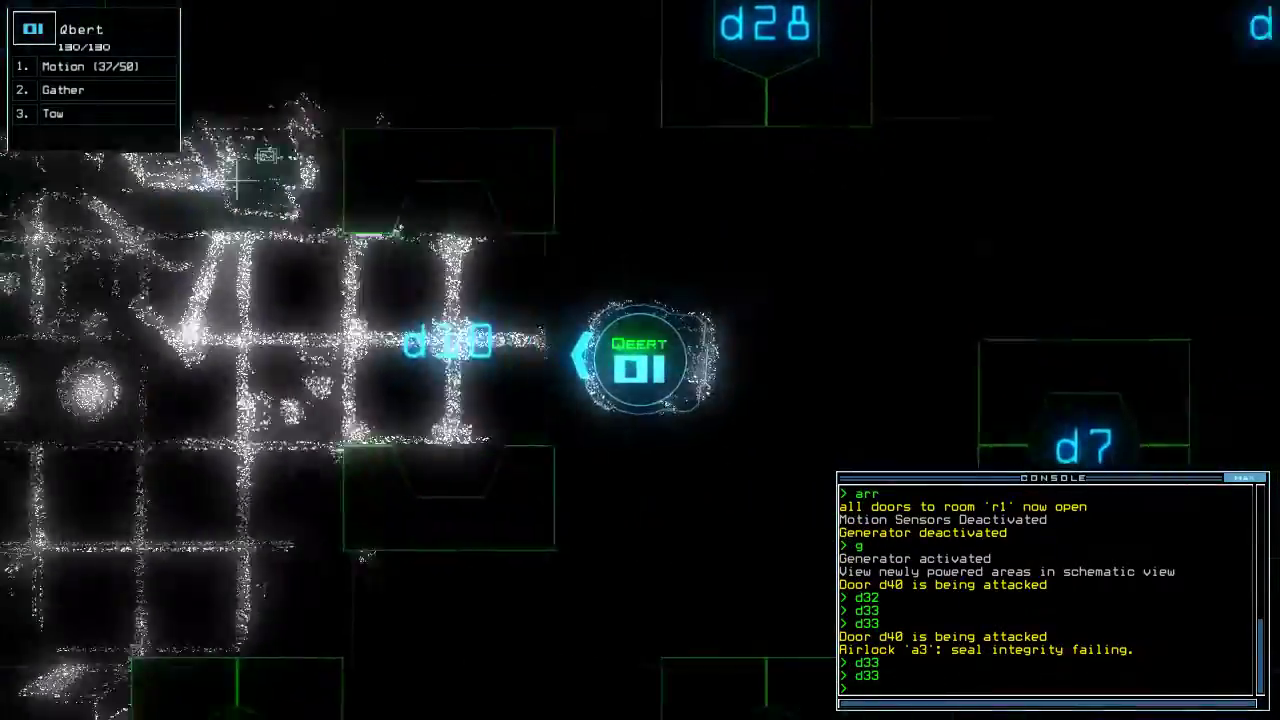
{"action": "key", "text": "Tab"}
Redock at airlock a3, then turn Qbert toward door d28 and open it
{"action": "key", "text": "Return"}
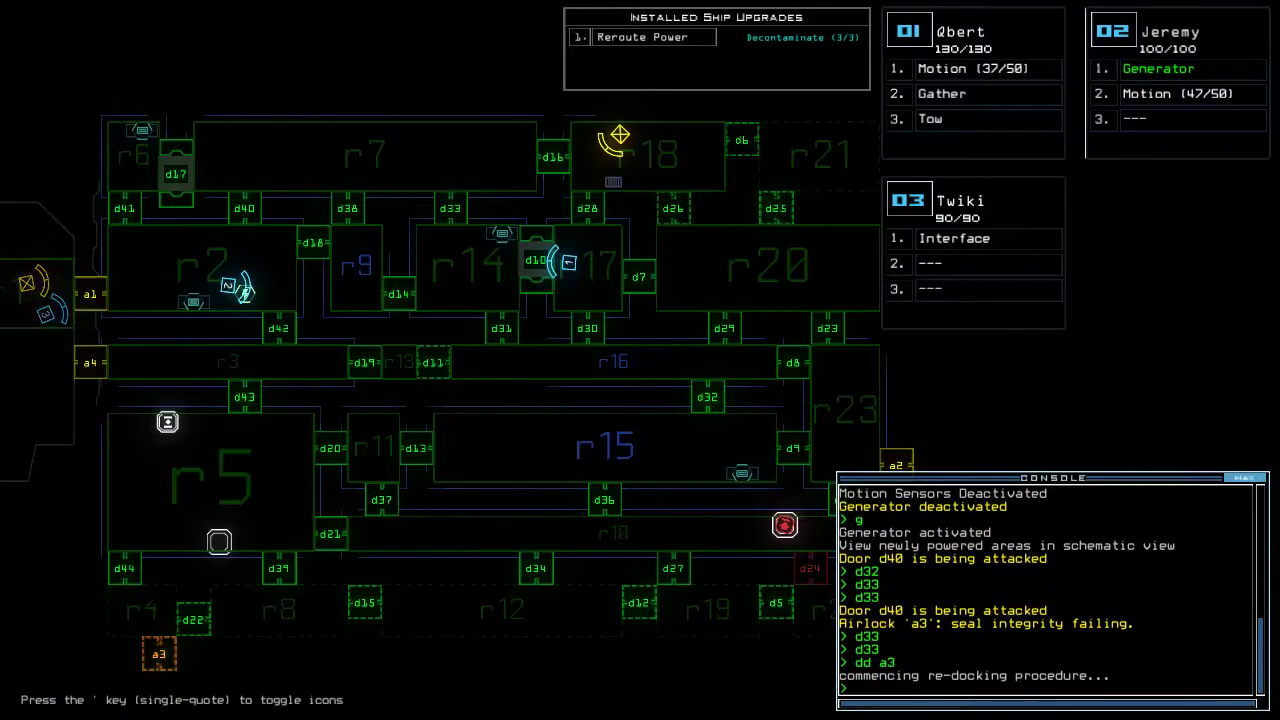
{"action": "key", "text": "Tab"}
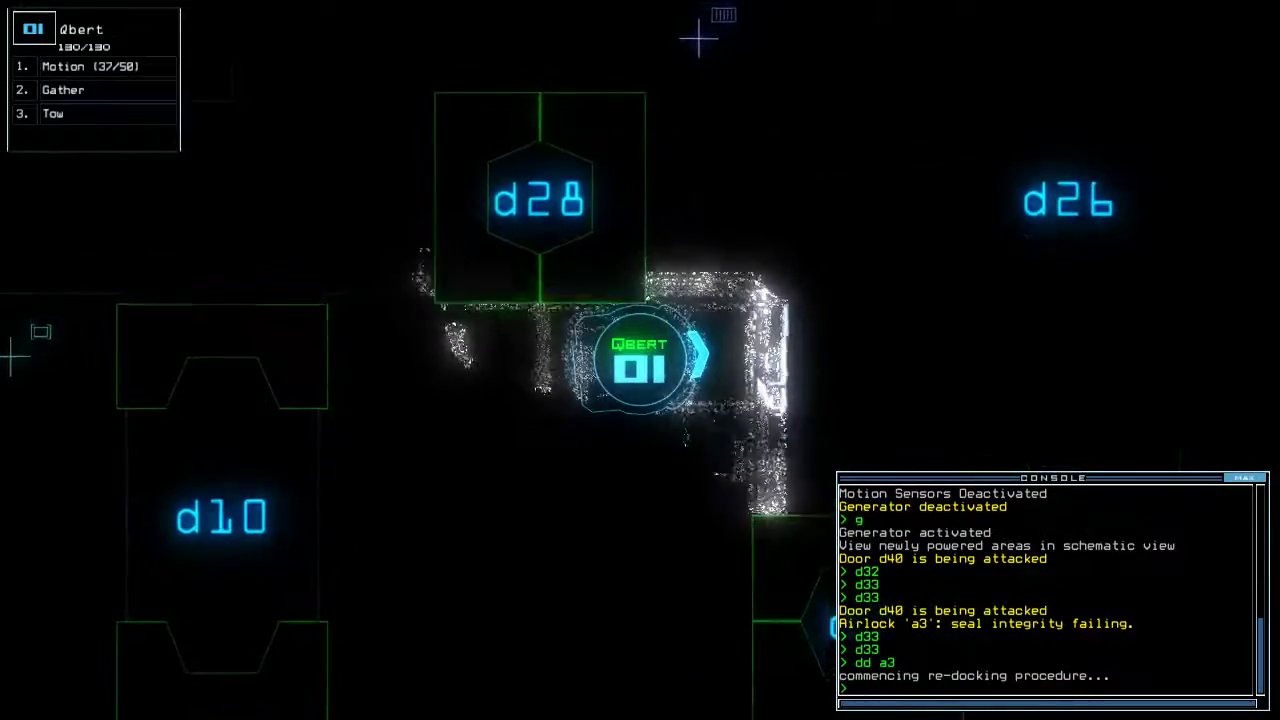
{"action": "key", "text": "Up"}
{"action": "type", "text": "d28"}
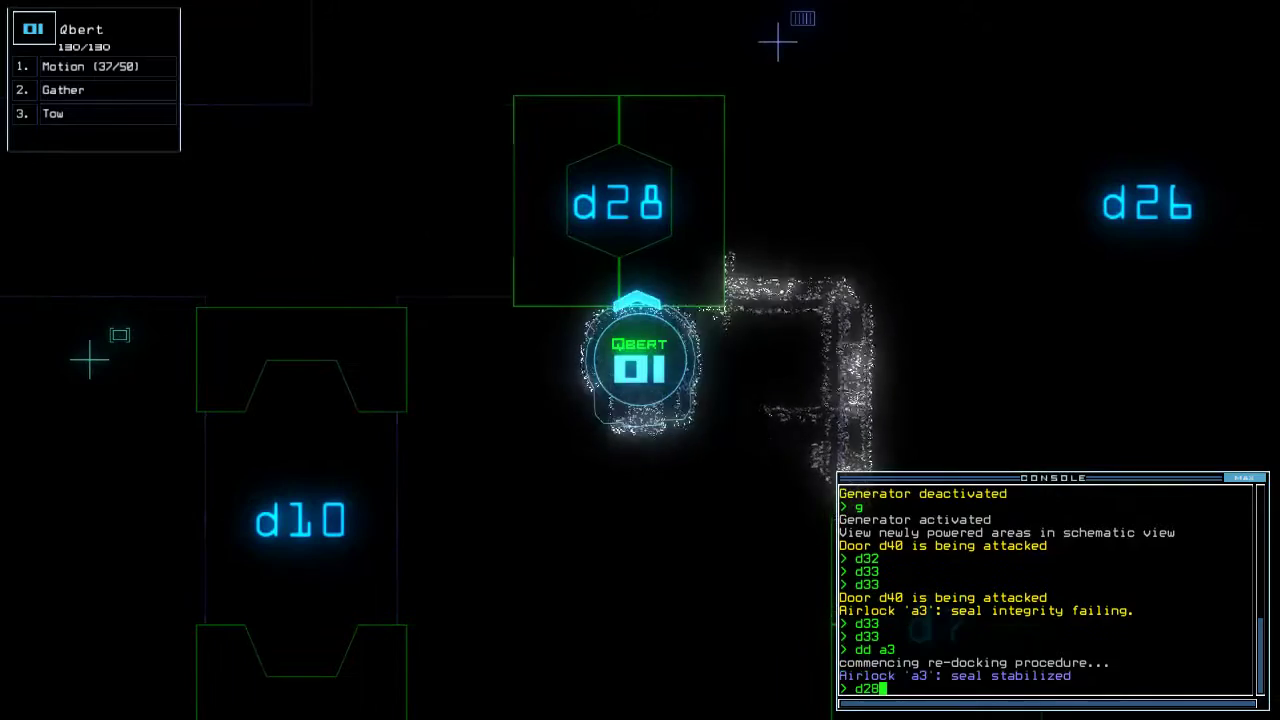
{"action": "key", "text": "Return"}
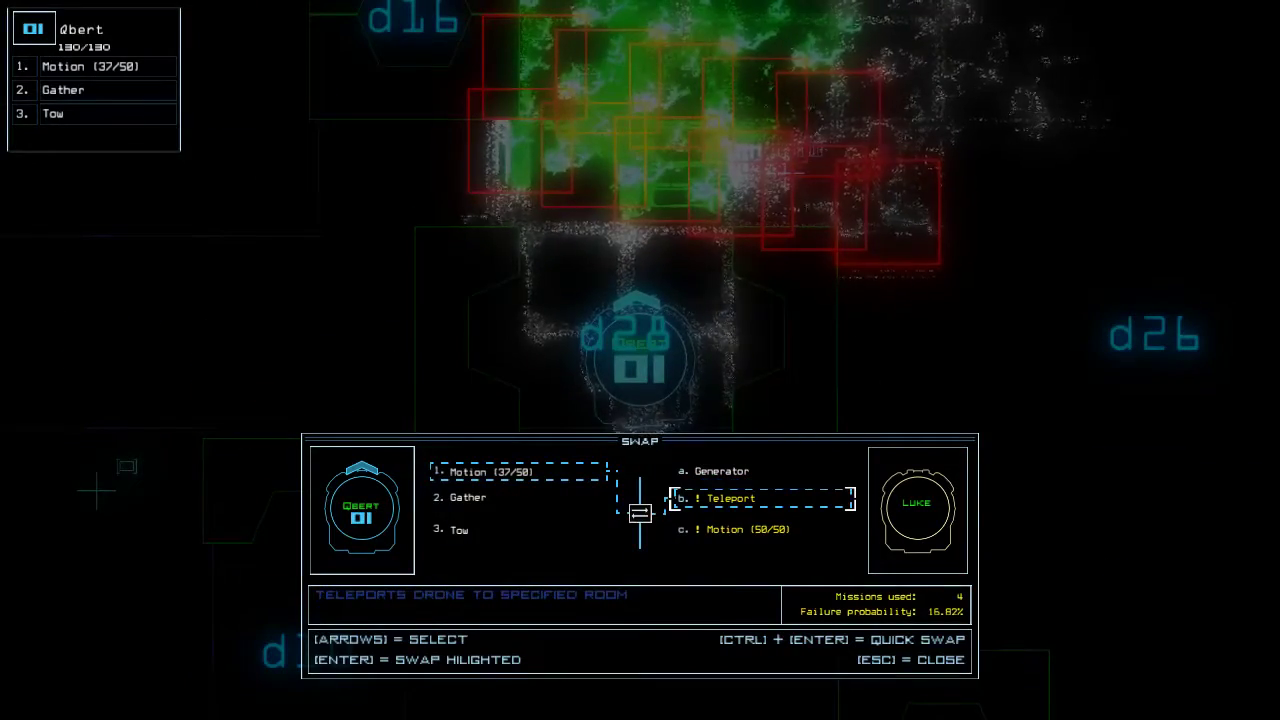
Dismiss the swap dialog, check drone 1's camera, and close nearby doors with 'cccc'
{"action": "key", "text": "Escape"}
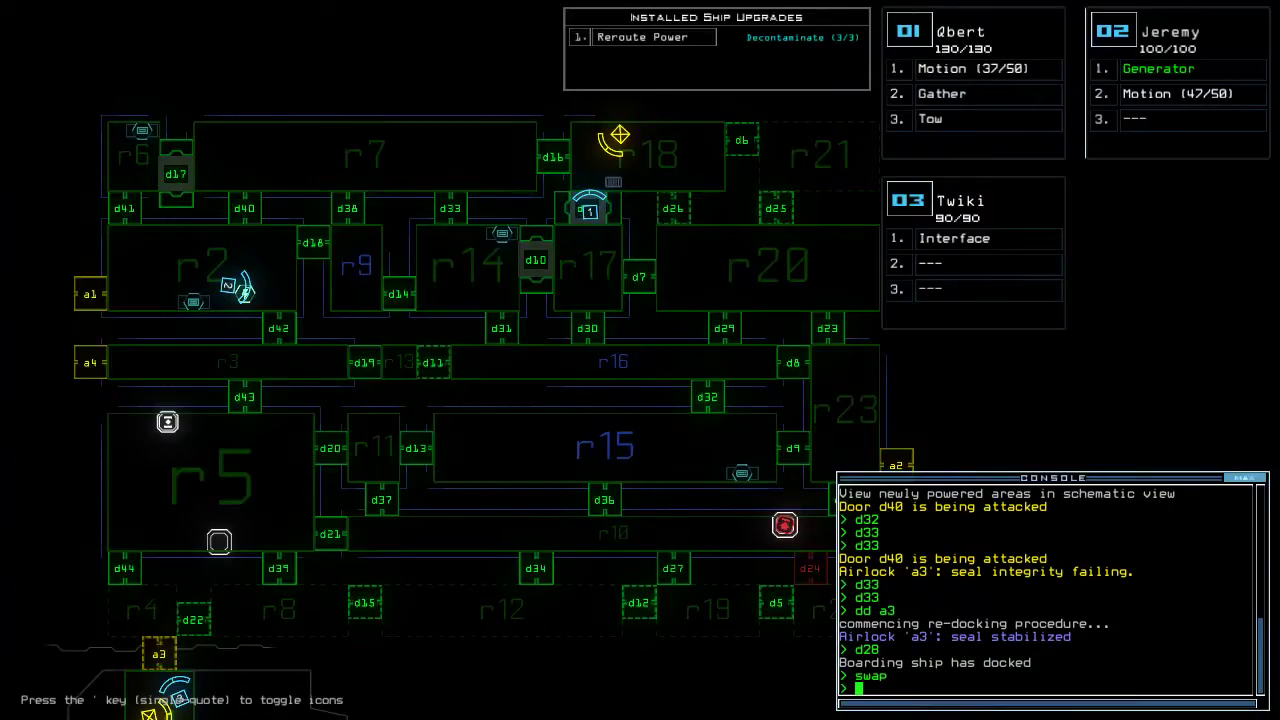
{"action": "key", "text": "Tab"}
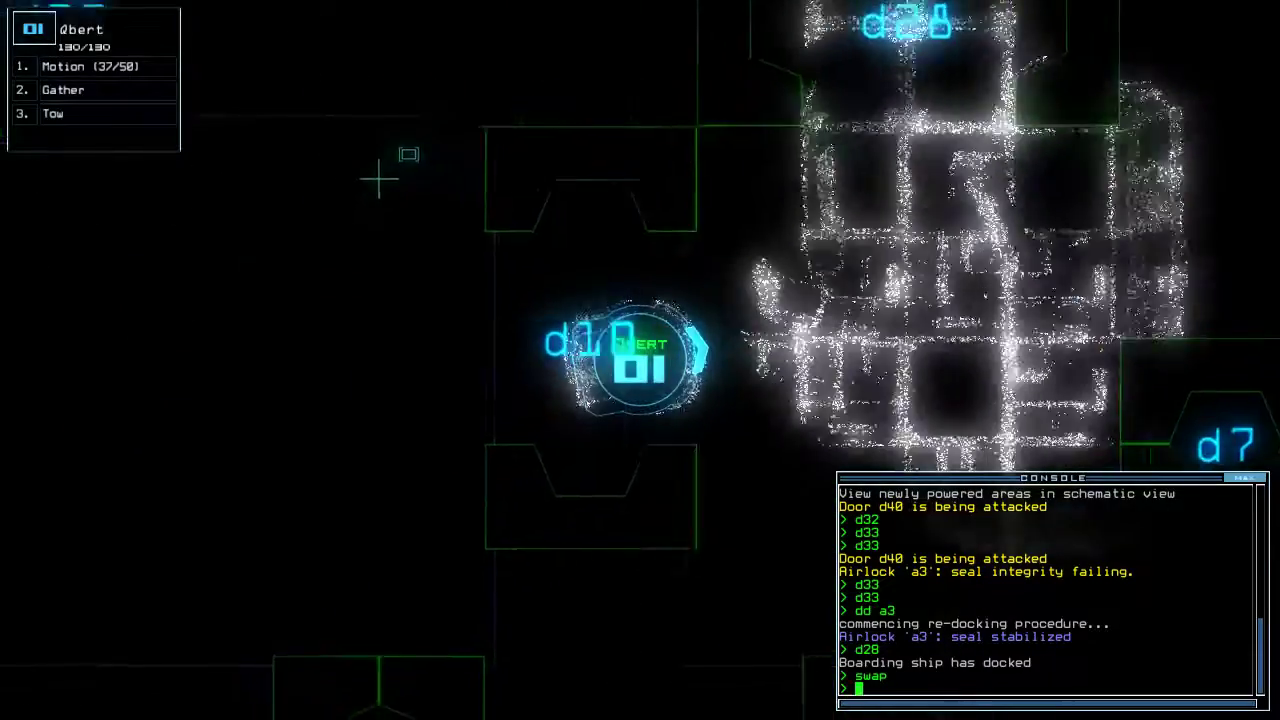
{"action": "key", "text": "Tab"}
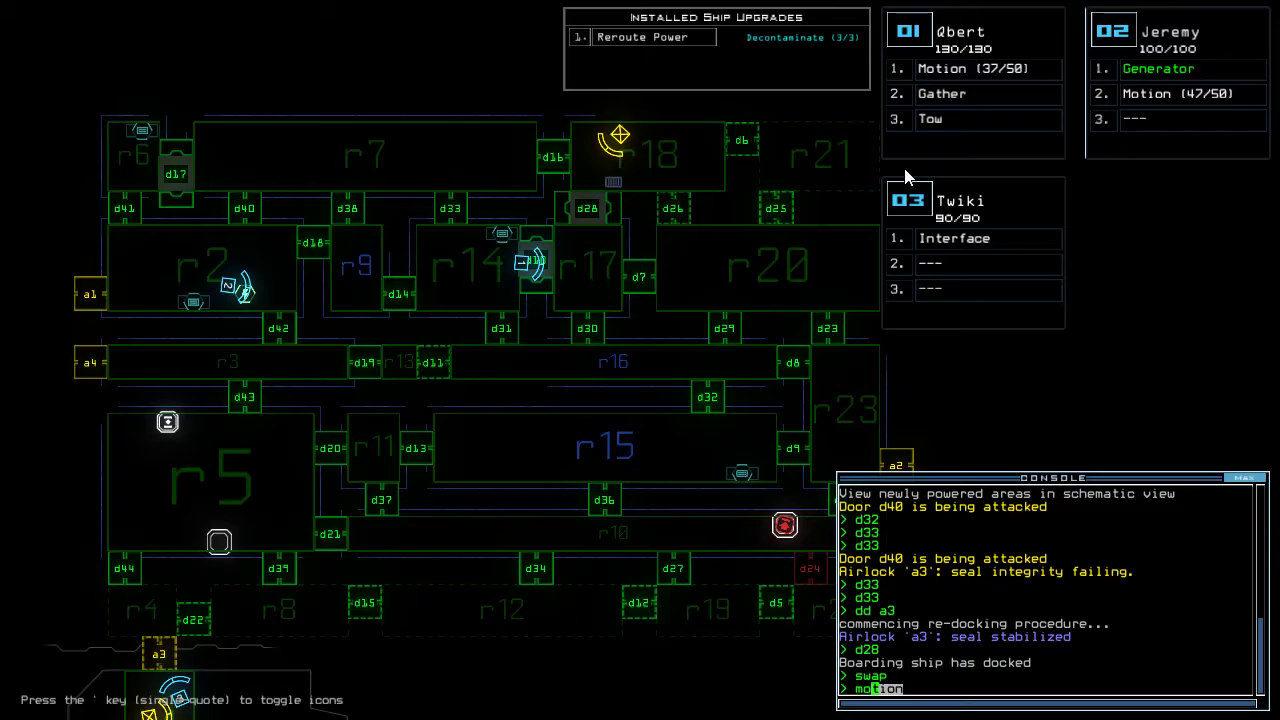
{"action": "key", "text": "Tab"}
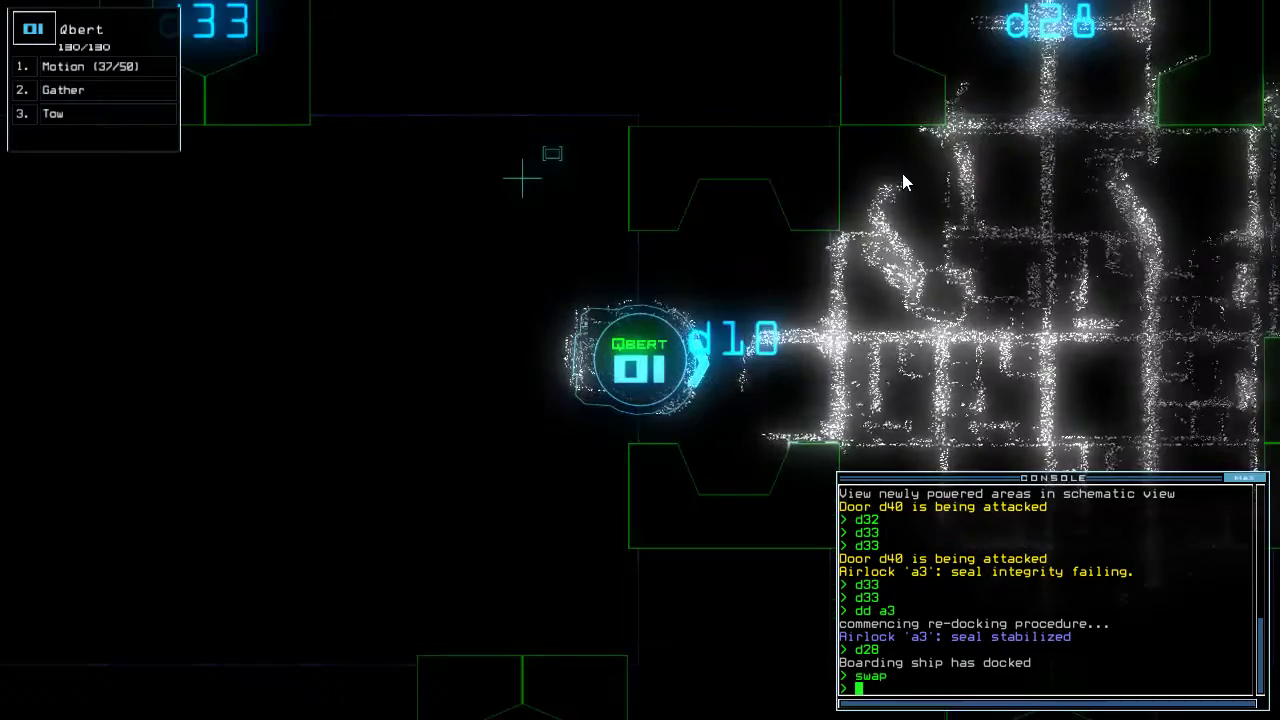
{"action": "type", "text": "cccc"}
{"action": "key", "text": "Return"}
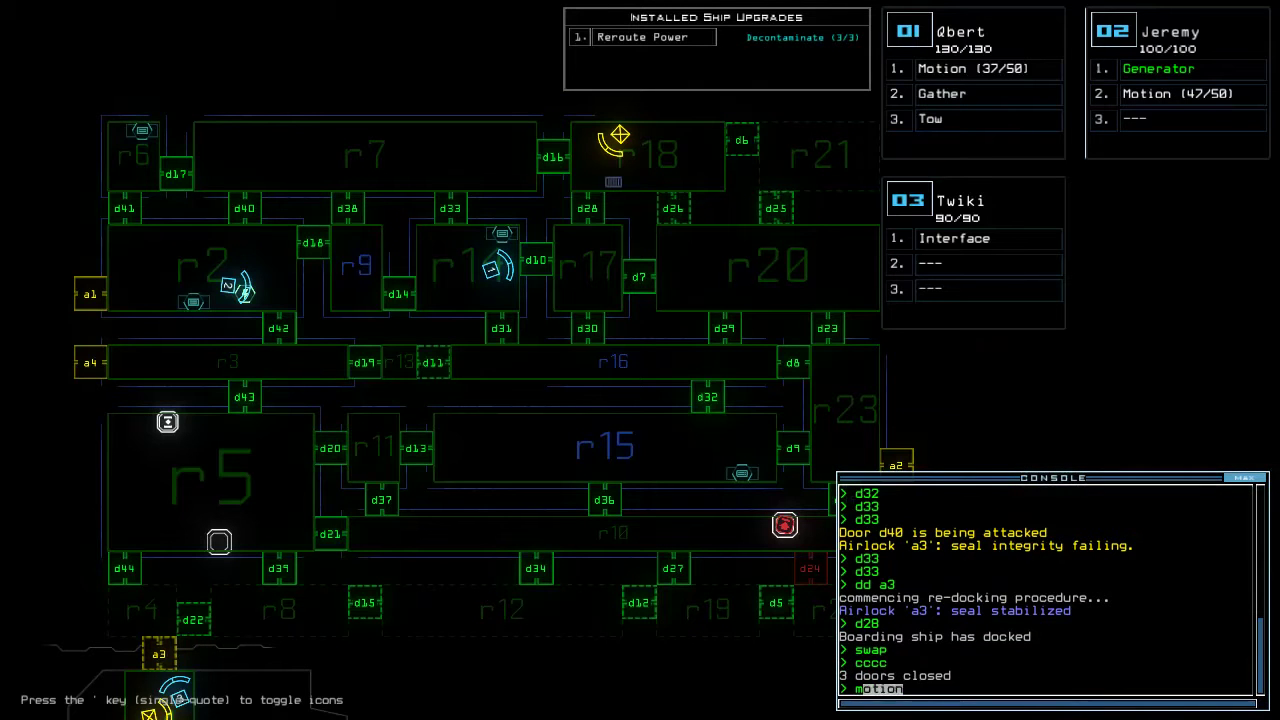
{"action": "type", "text": "e"}
Check the mission time twice, run a motion scan, and toggle door d17
{"action": "key", "text": "Return"}
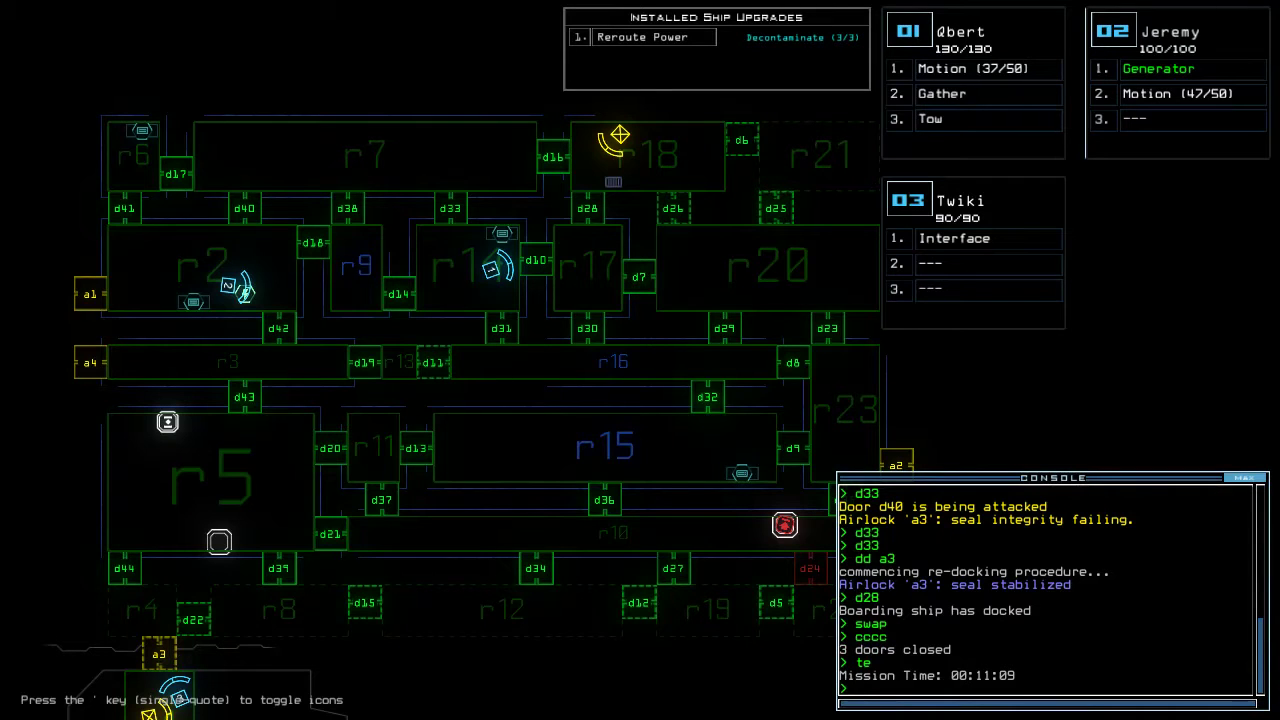
{"action": "type", "text": "te"}
{"action": "key", "text": "Return"}
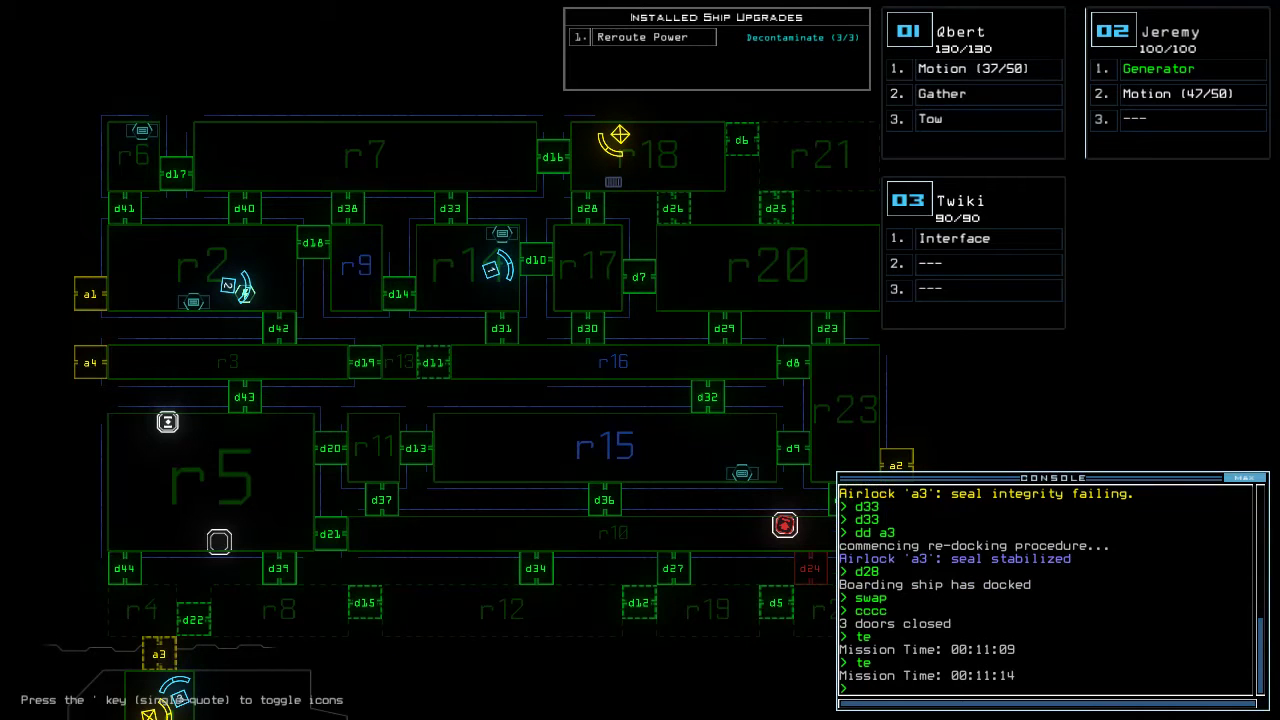
{"action": "type", "text": "tion 2"}
{"action": "key", "text": "Return"}
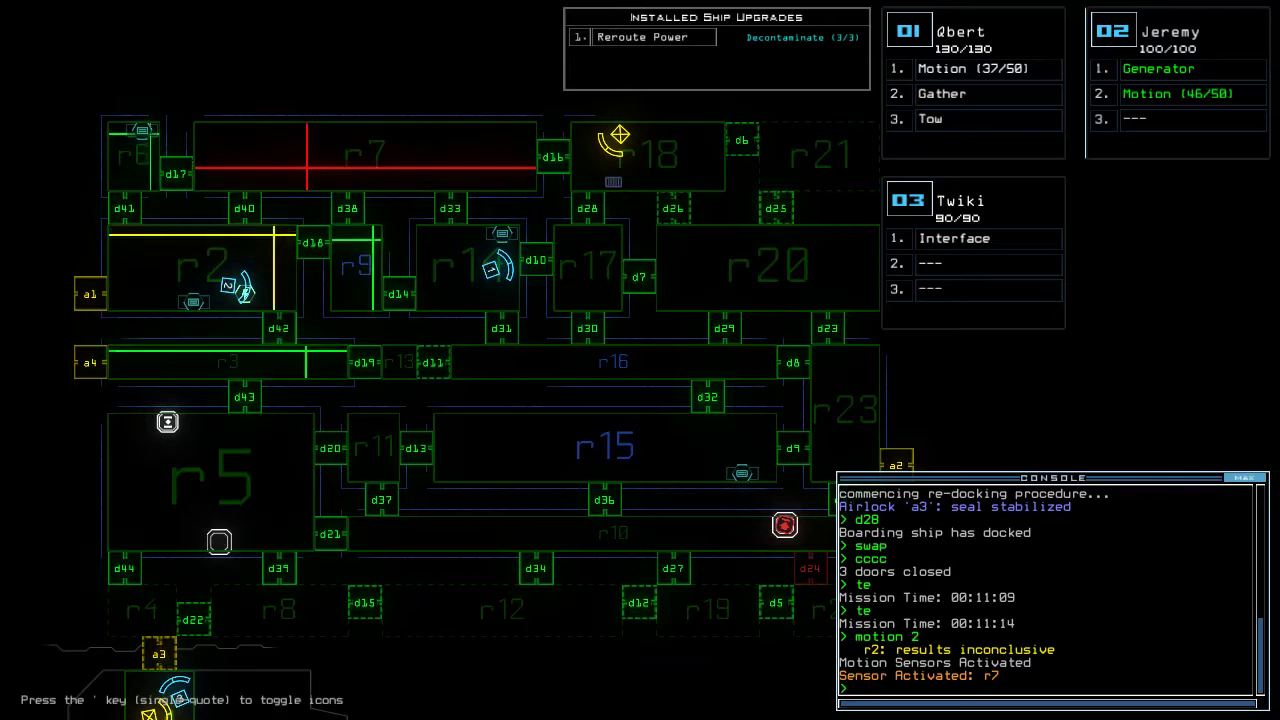
{"action": "type", "text": "7"}
{"action": "key", "text": "Return"}
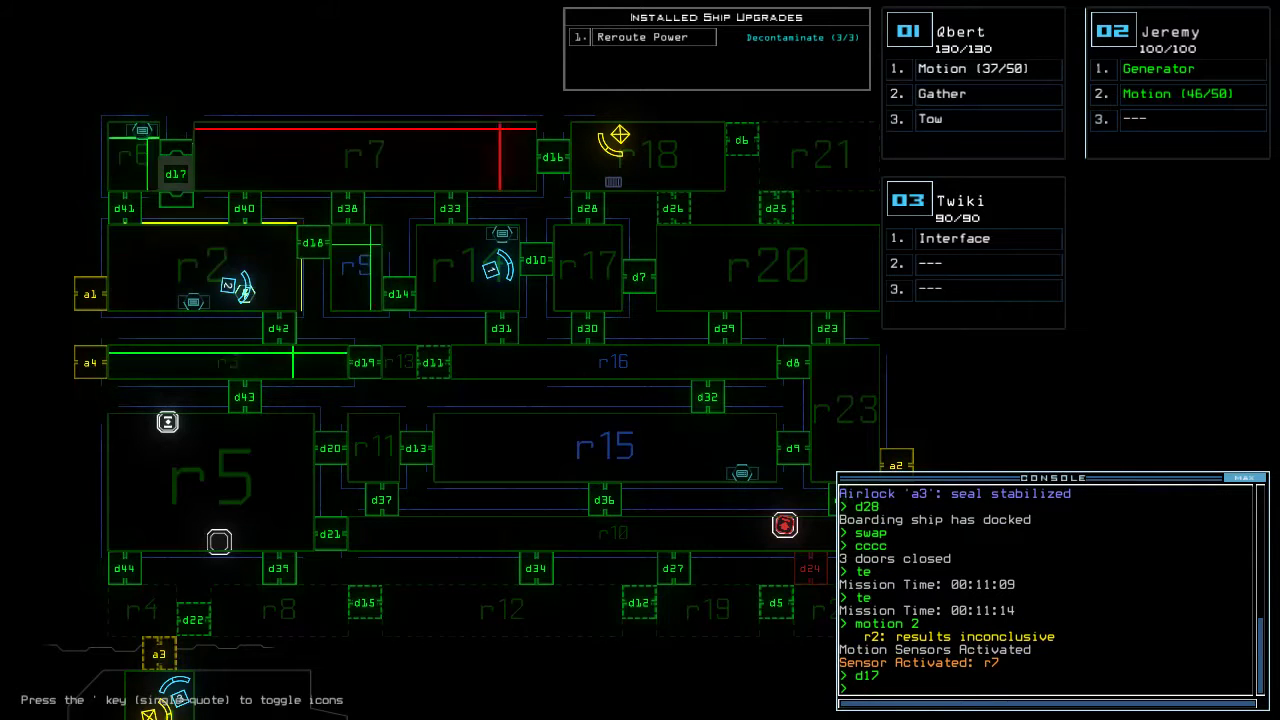
{"action": "type", "text": "motion 1"}
Run another motion scan from drone 1, then open doors d10 and d17
{"action": "key", "text": "Return"}
{"action": "key", "text": "Tab"}
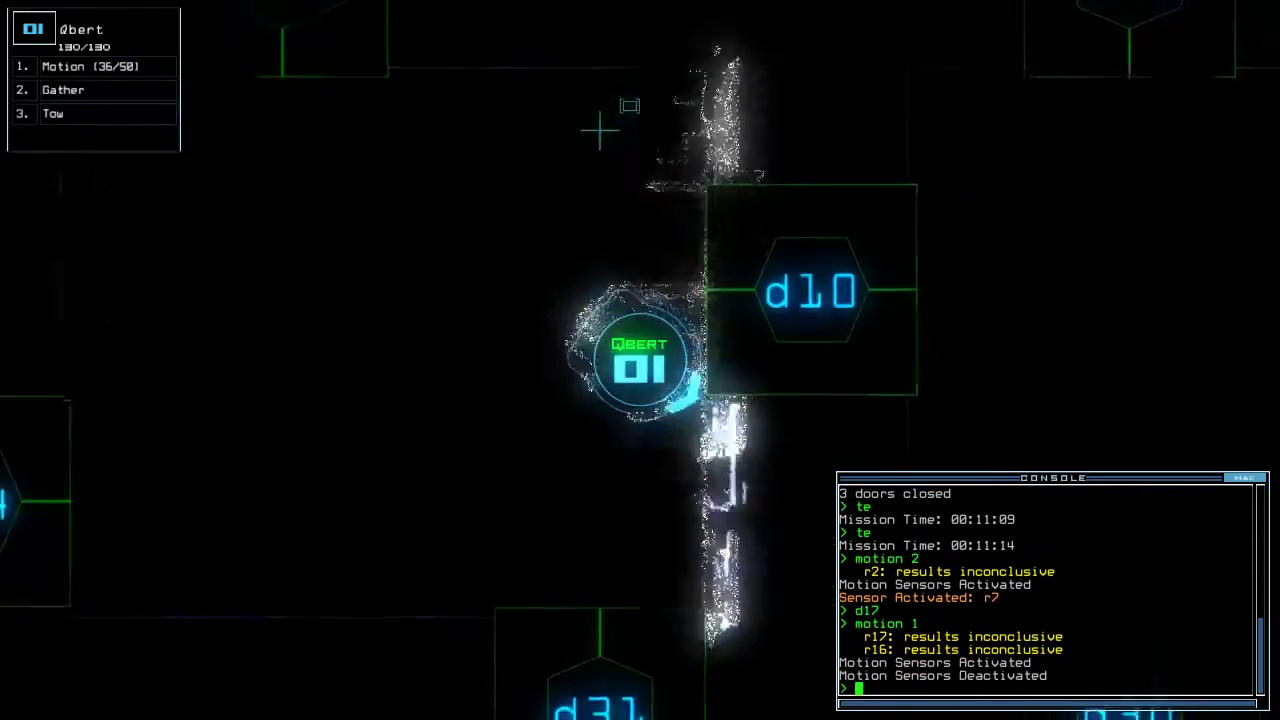
{"action": "type", "text": "d10"}
{"action": "key", "text": "Return"}
{"action": "key", "text": "Tab"}
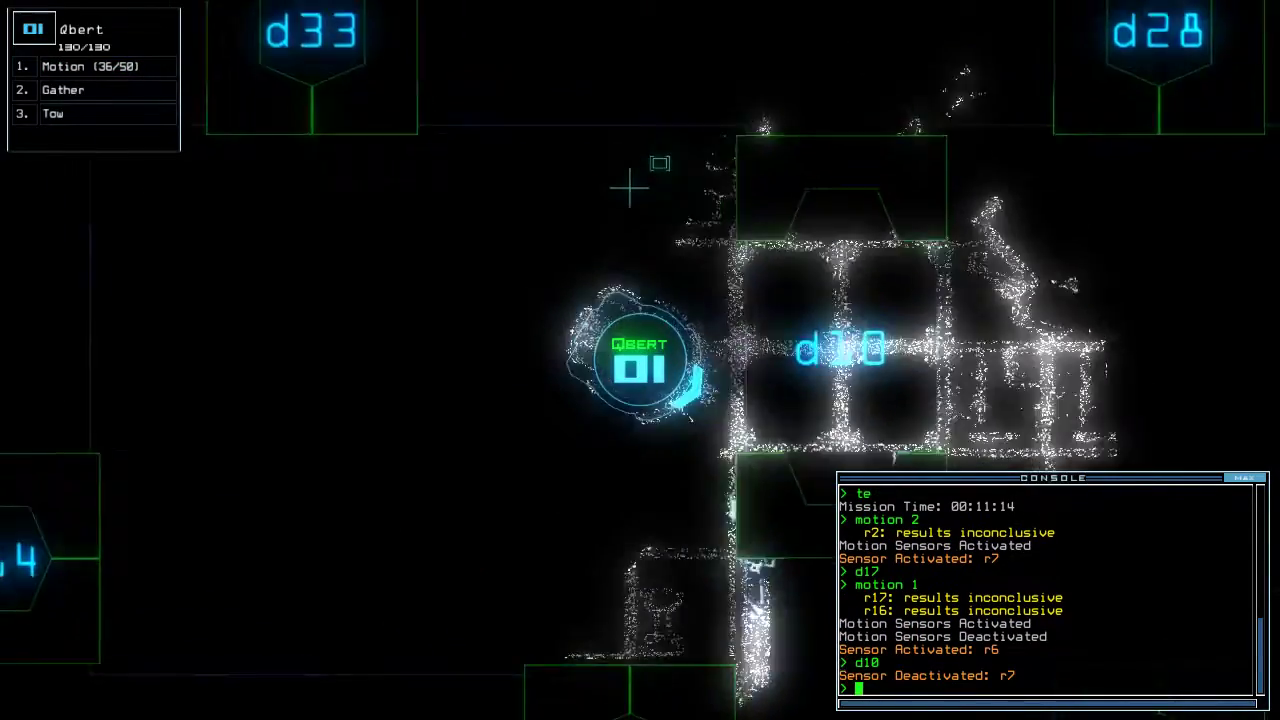
{"action": "key", "text": "Return"}
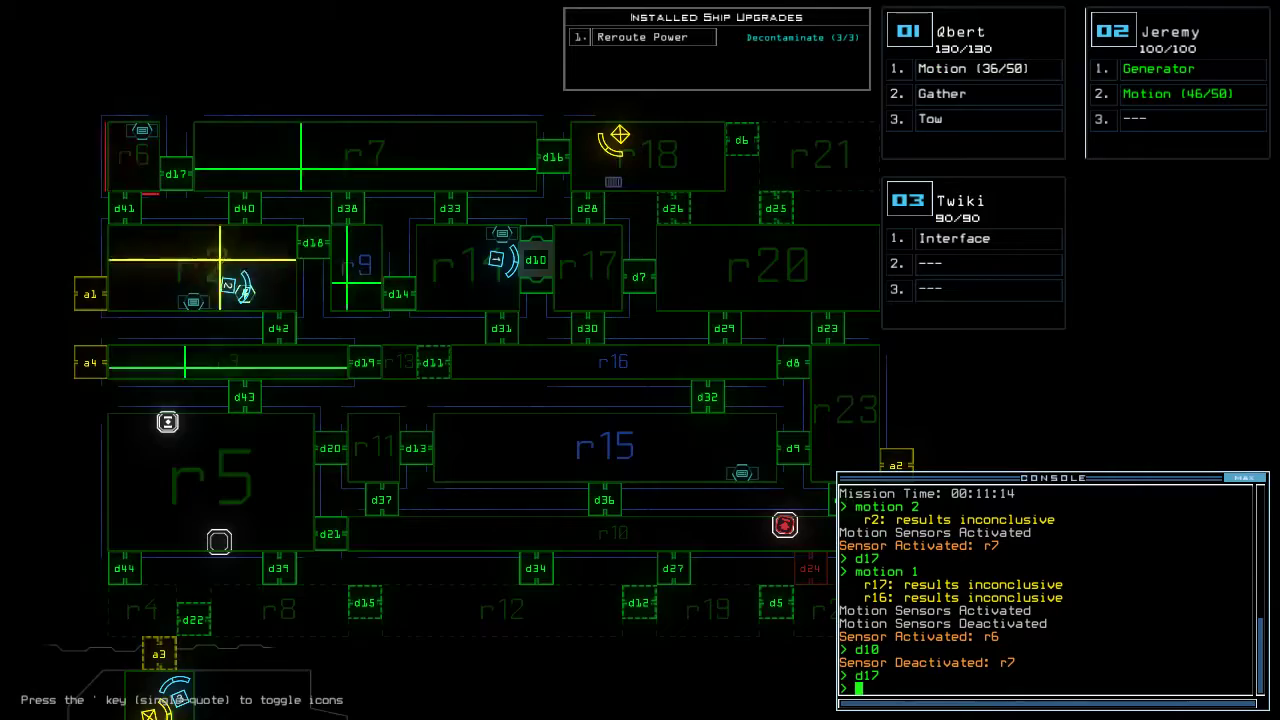
{"action": "type", "text": "d a1"}
Redock at airlock a1, toggle doors d33 and d16 twice each, and open d40
{"action": "key", "text": "Return"}
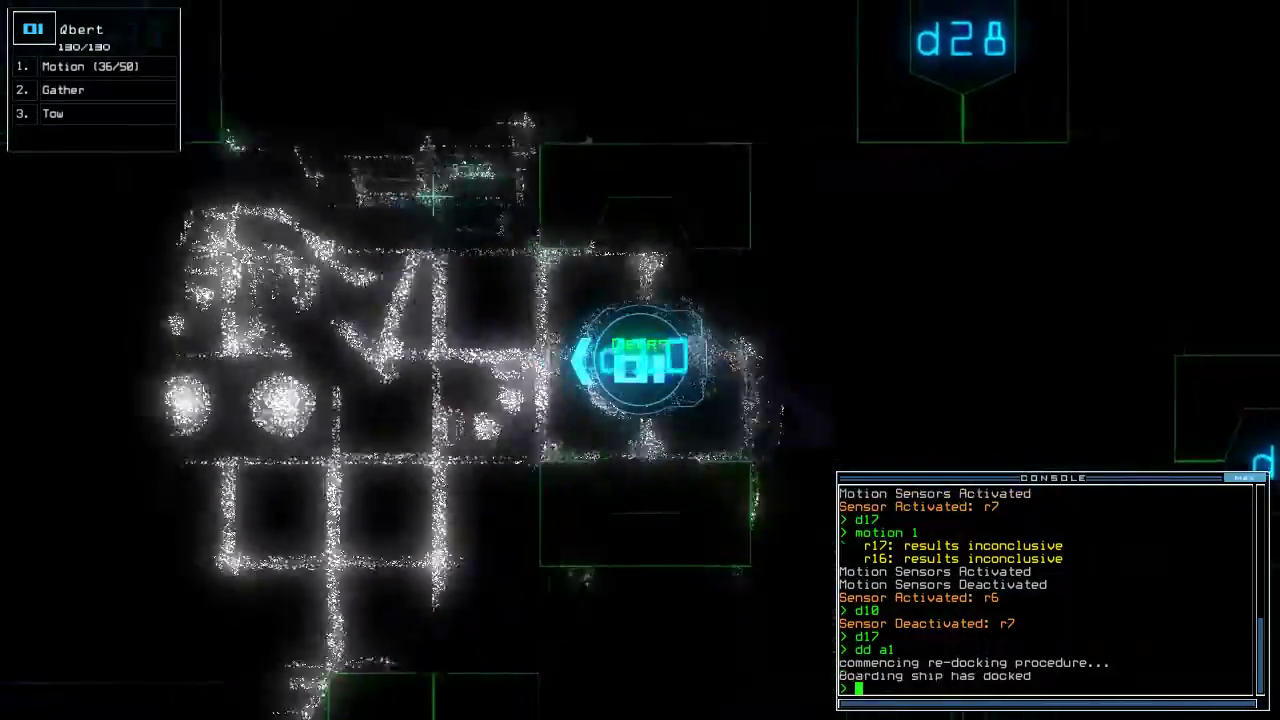
{"action": "type", "text": "d33"}
{"action": "key", "text": "Return"}
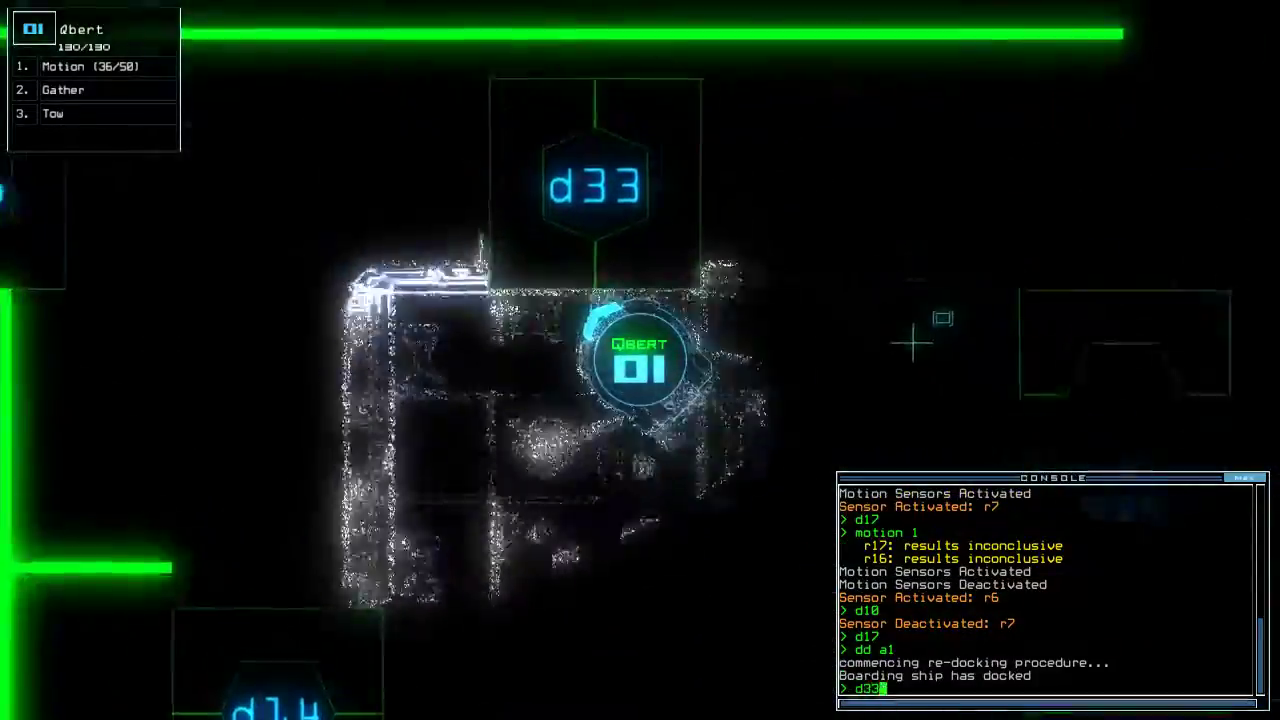
{"action": "type", "text": "d33"}
{"action": "key", "text": "Return"}
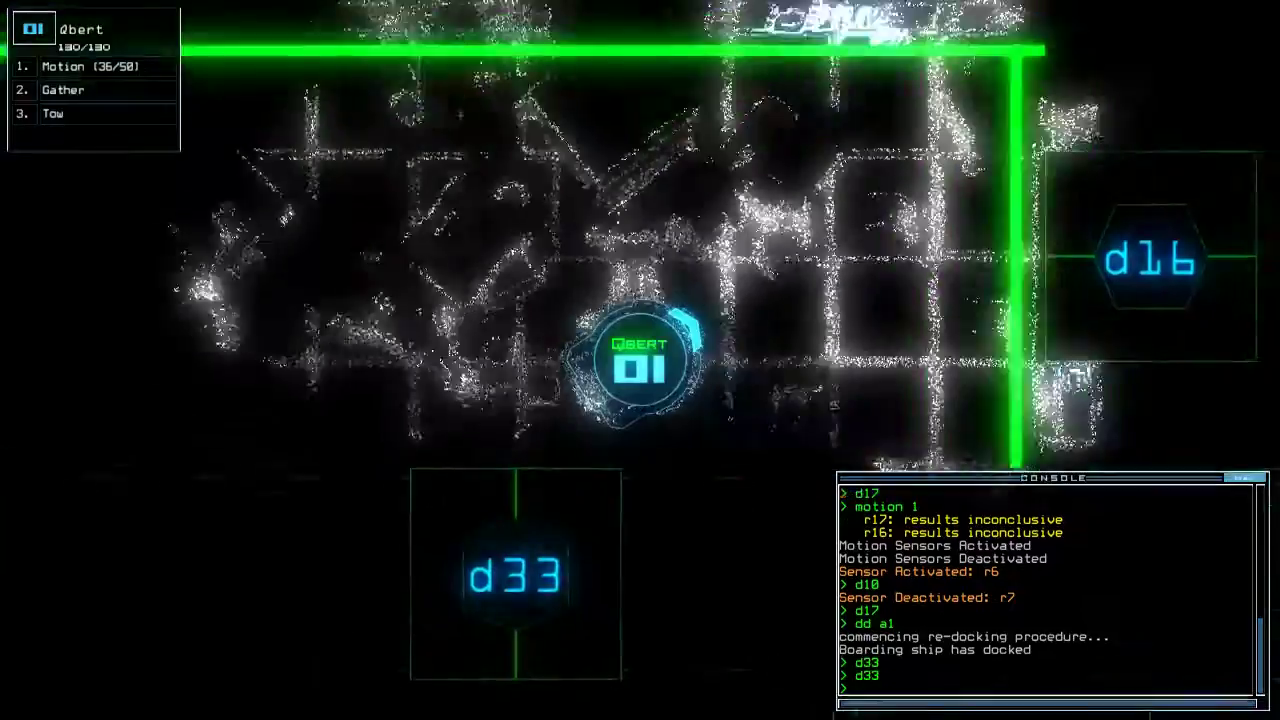
{"action": "type", "text": "d16"}
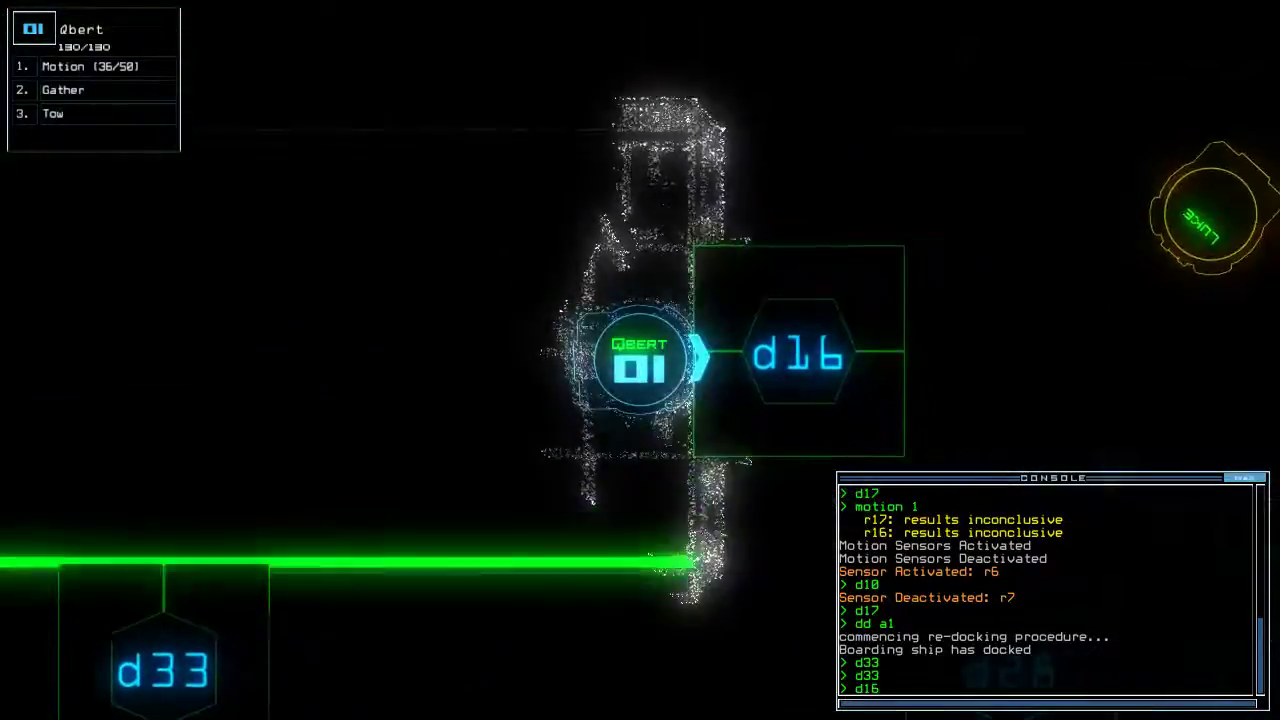
{"action": "key", "text": "Return"}
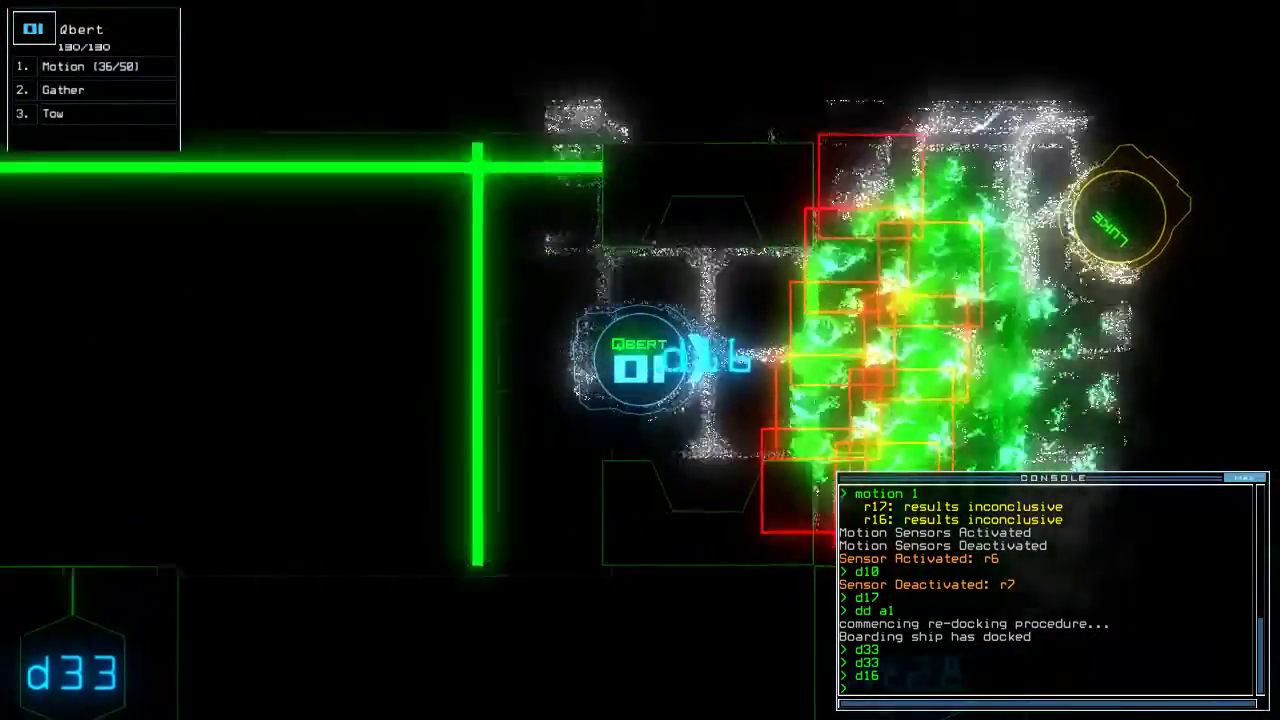
{"action": "type", "text": "d1"}
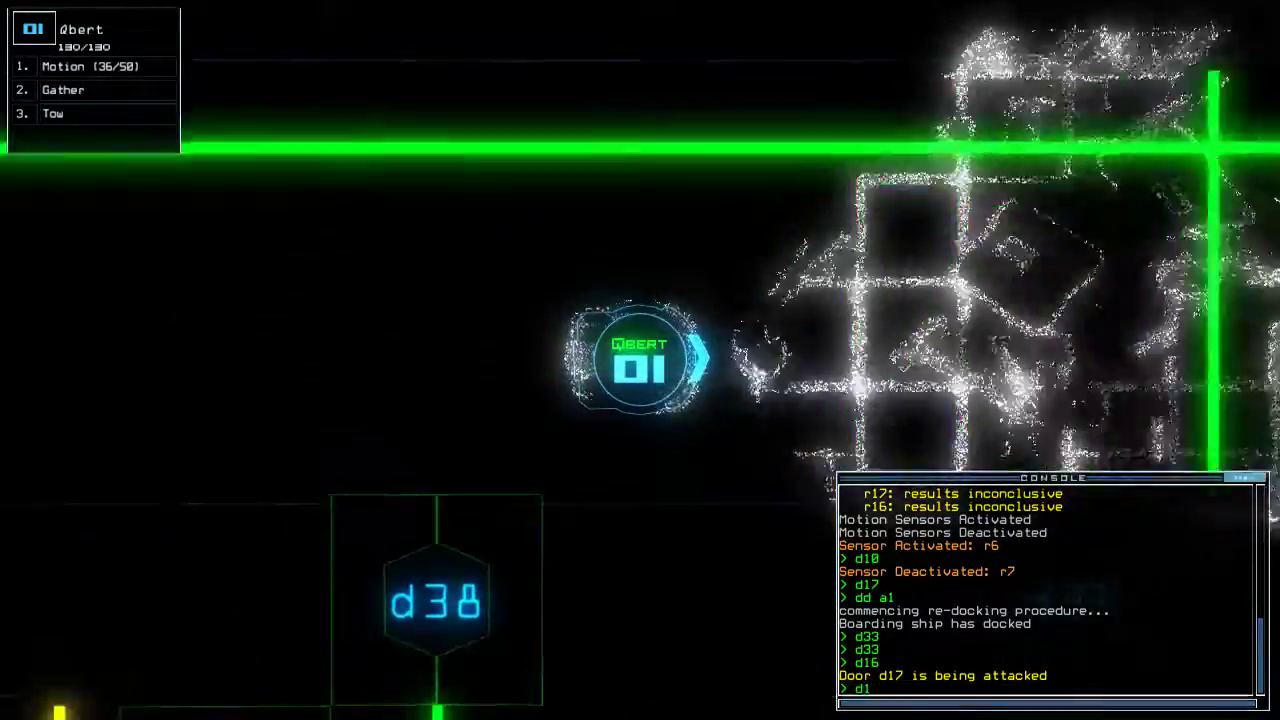
{"action": "type", "text": "6"}
{"action": "key", "text": "Return"}
{"action": "type", "text": "d"}
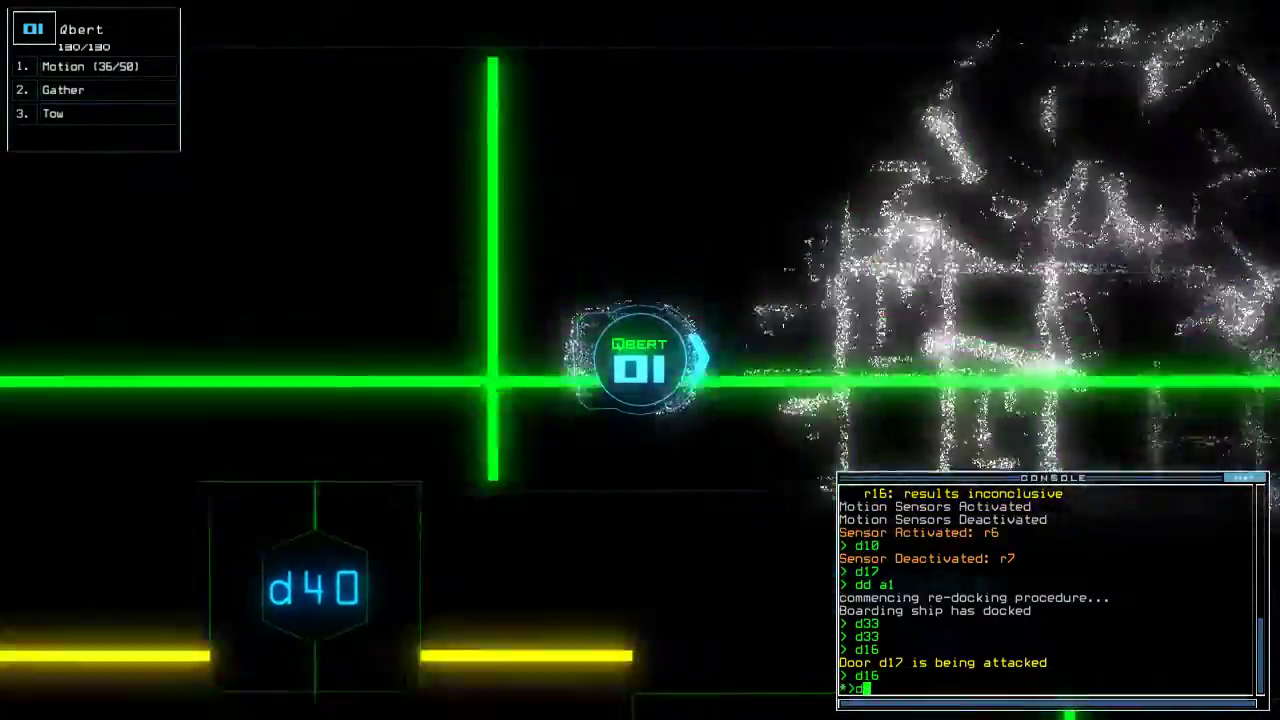
{"action": "type", "text": "40"}
{"action": "key", "text": "Return"}
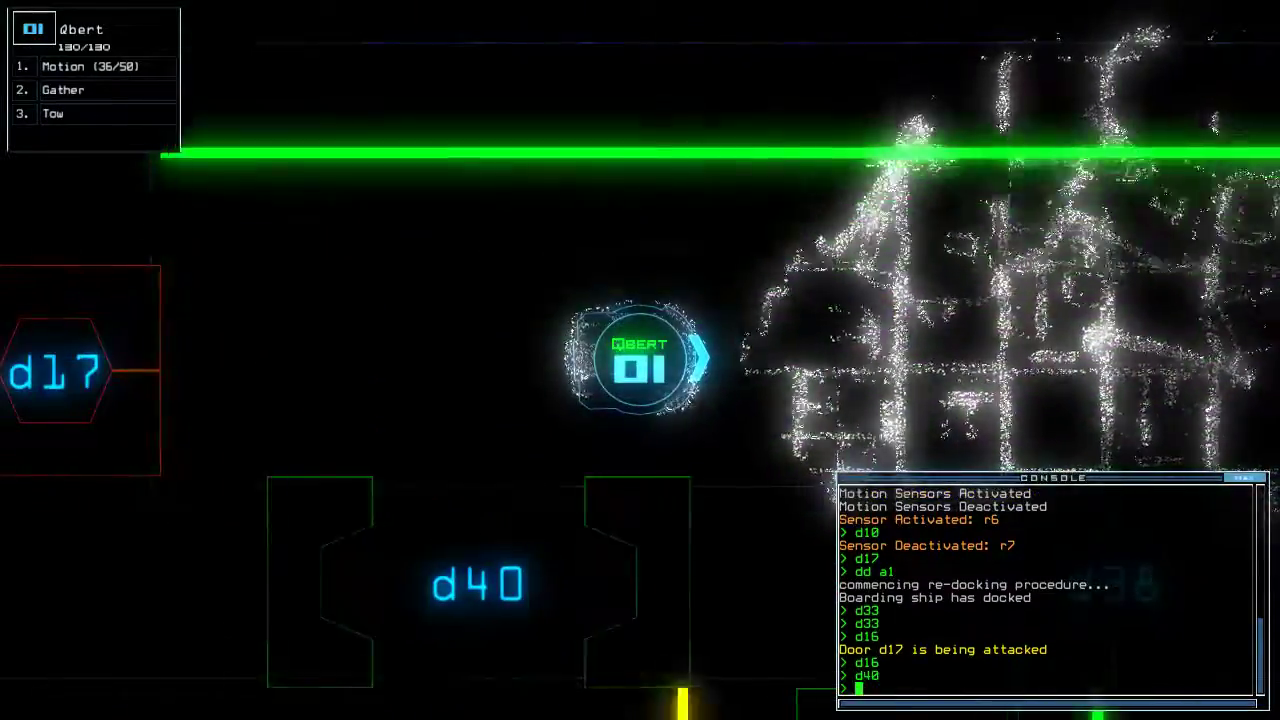
{"action": "type", "text": "cc"}
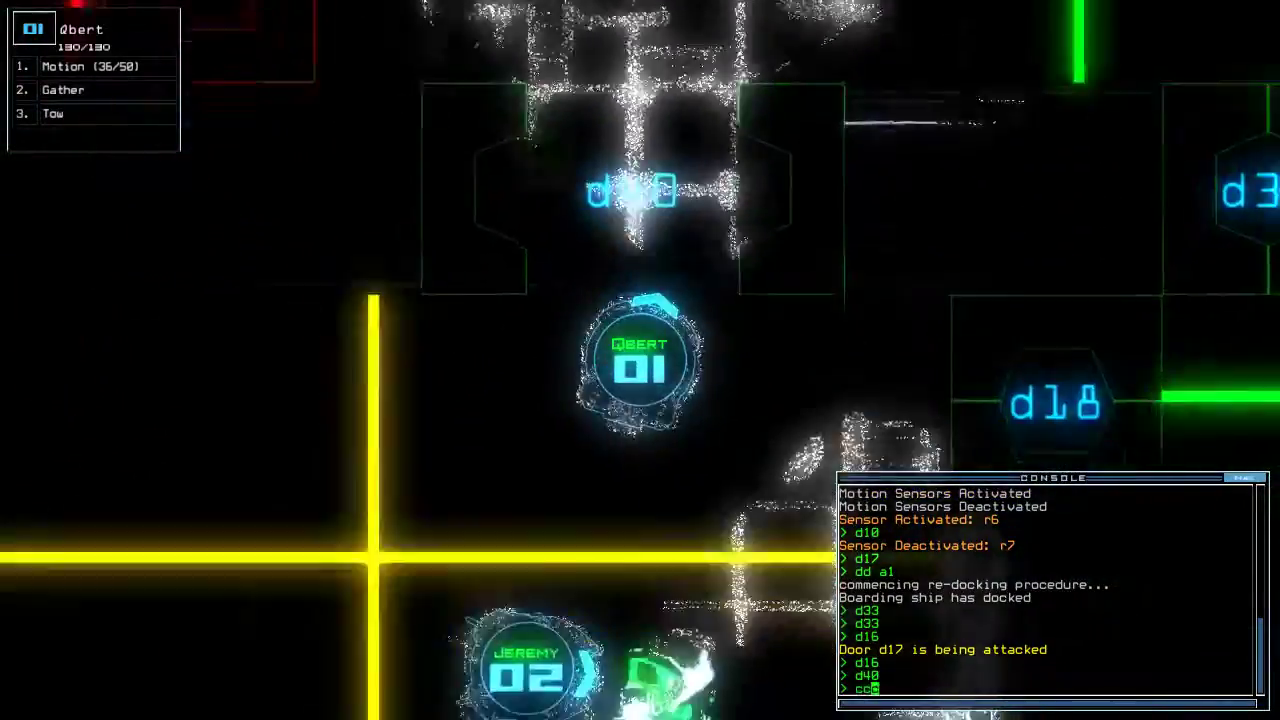
{"action": "type", "text": "cc"}
Close doors near the drones, open d17 and r1's doors, and send drones to r1
{"action": "key", "text": "Return"}
{"action": "type", "text": "d17"}
{"action": "key", "text": "Return"}
{"action": "type", "text": "arr"}
{"action": "key", "text": "Return"}
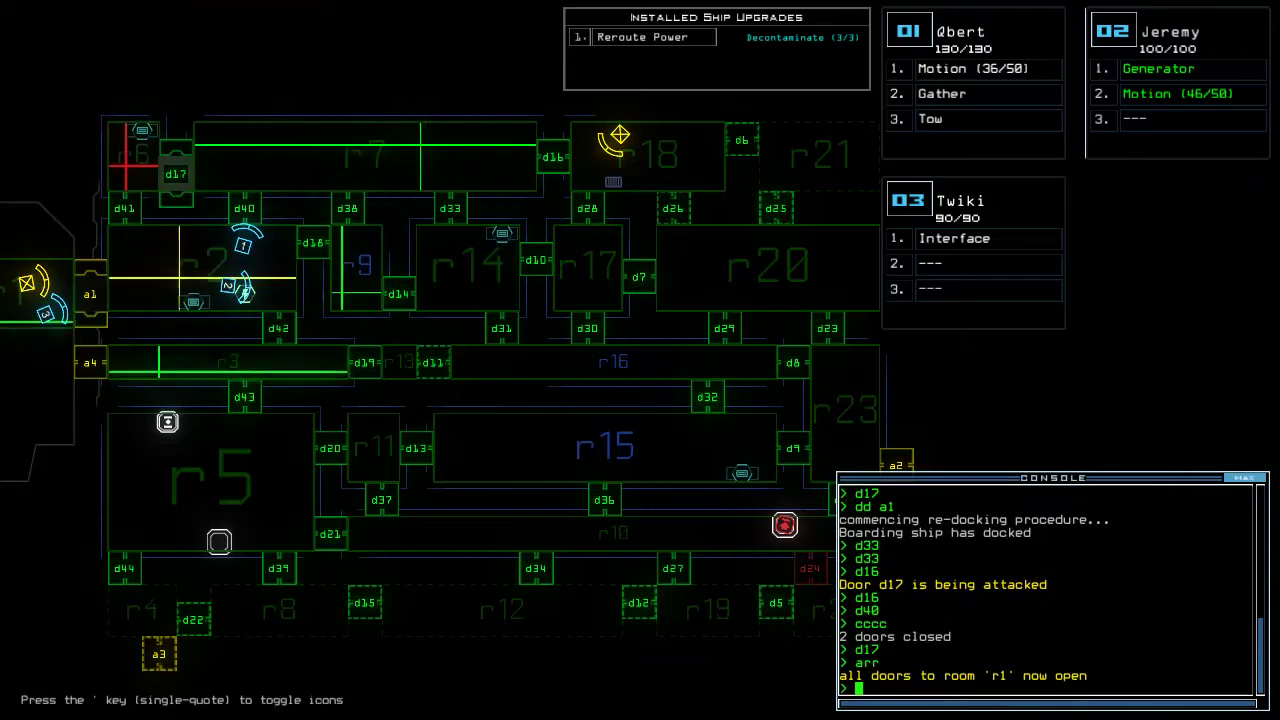
{"action": "type", "text": "nd"}
{"action": "key", "text": "Return"}
{"action": "type", "text": "te"}
Check the mission time four times with 'te'
{"action": "key", "text": "Return"}
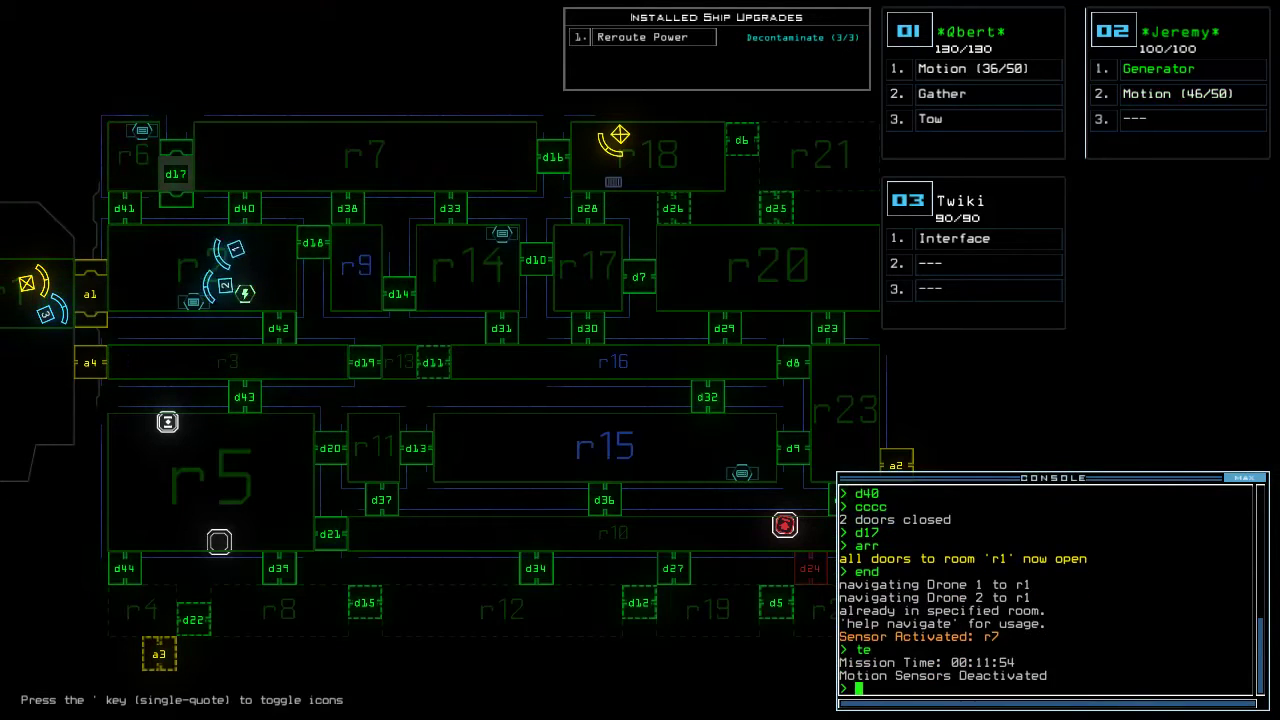
{"action": "type", "text": "te"}
{"action": "key", "text": "Return"}
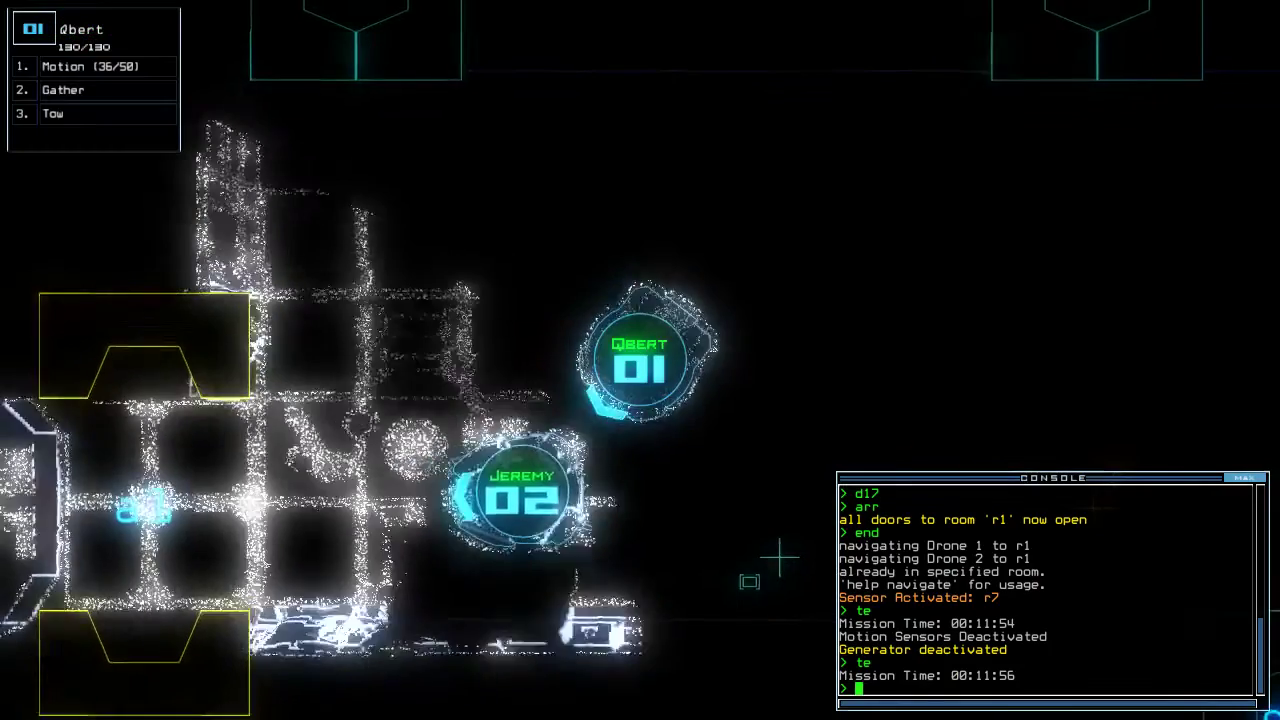
{"action": "type", "text": "te"}
{"action": "key", "text": "Return"}
{"action": "type", "text": "te"}
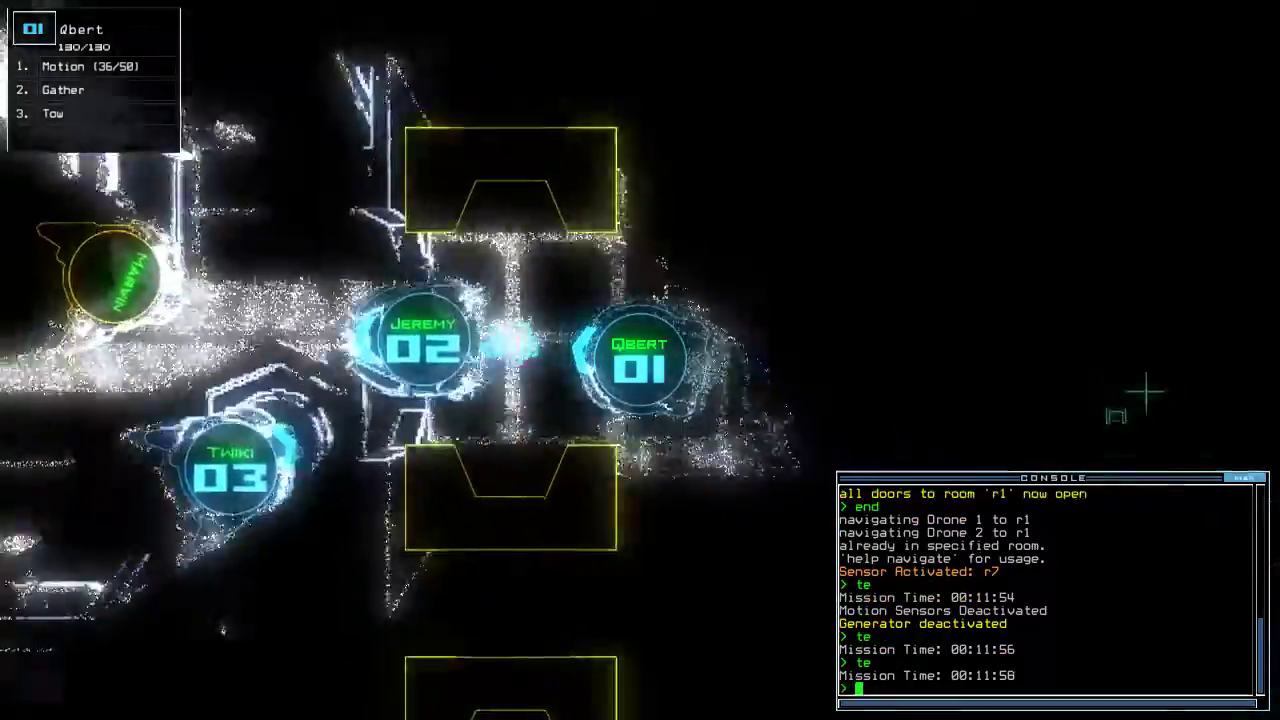
{"action": "key", "text": "Return"}
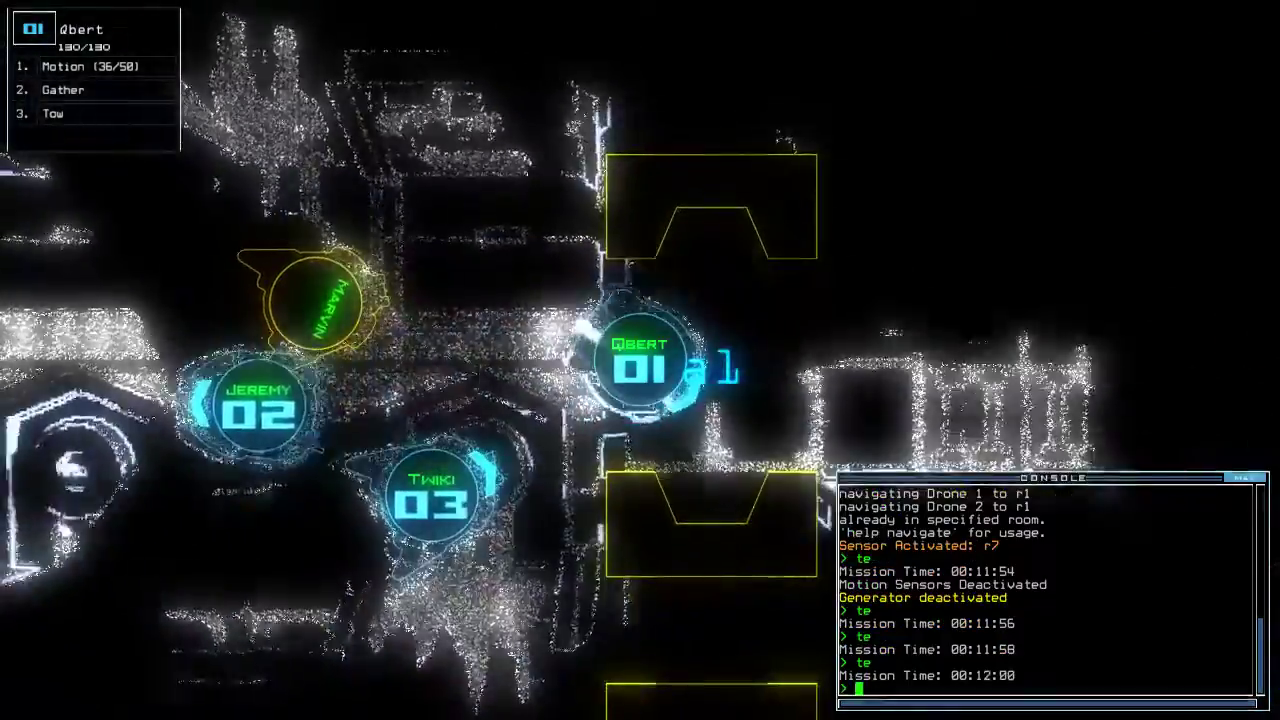
{"action": "key", "text": "Escape"}
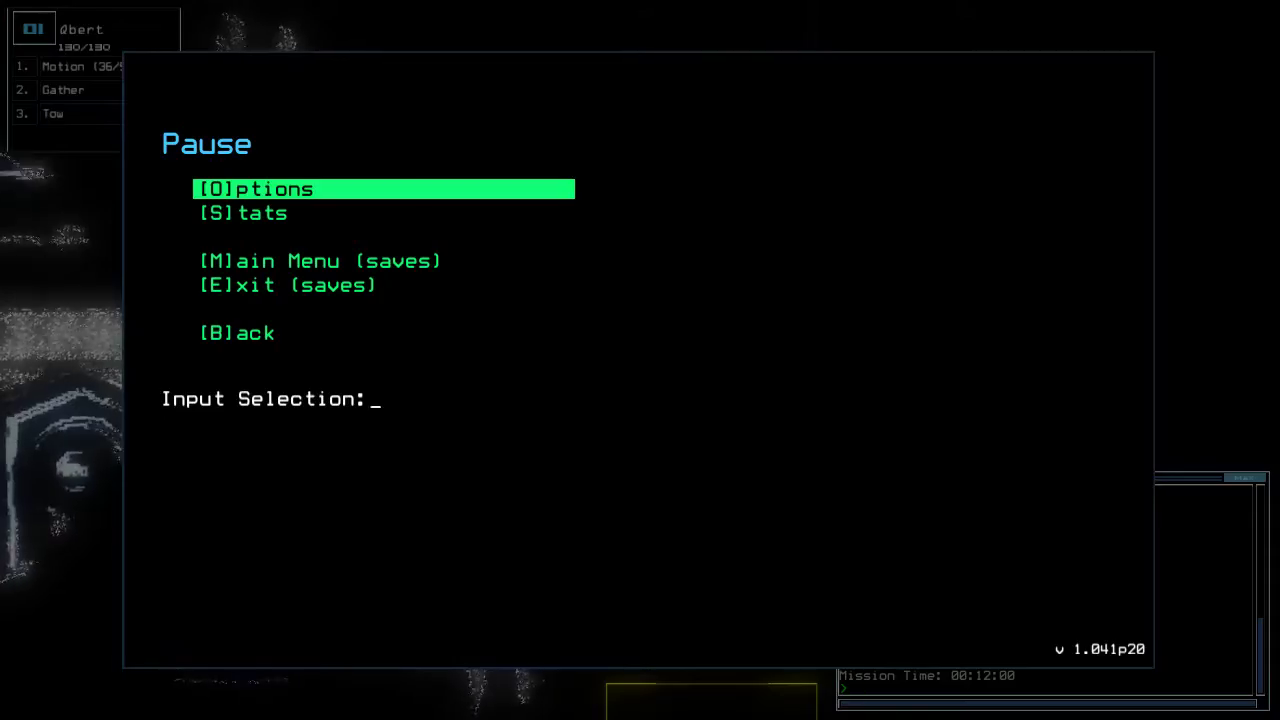
{"action": "key", "text": "Escape"}
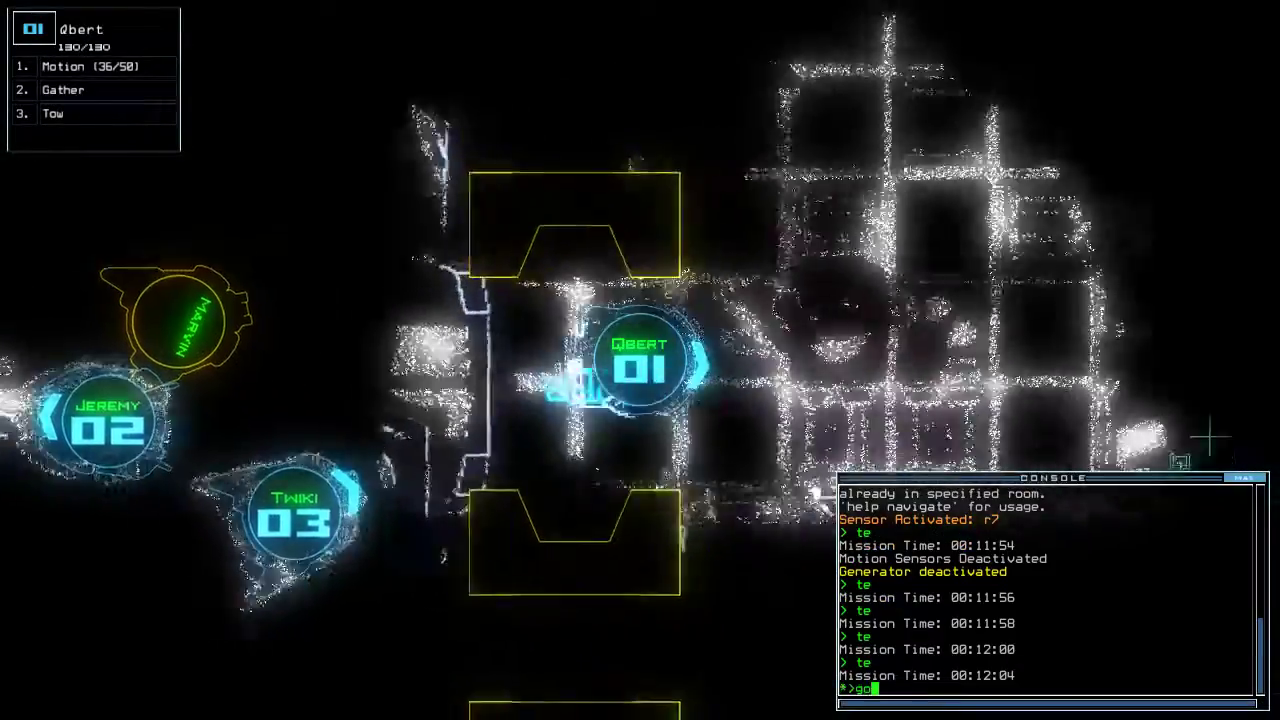
{"action": "type", "text": "go"}
{"action": "key", "text": "Return"}
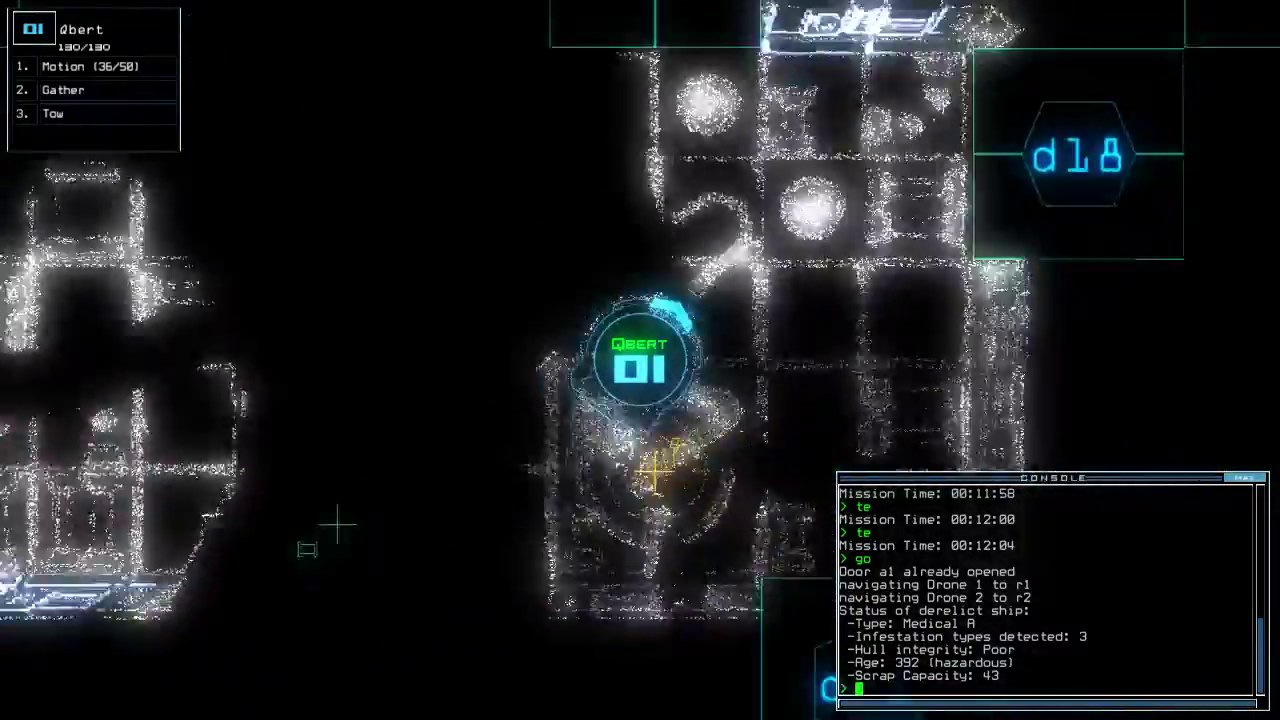
Power up the generator, scan nearby rooms for motion, and redock at airlock a3
{"action": "key", "text": "Tab"}
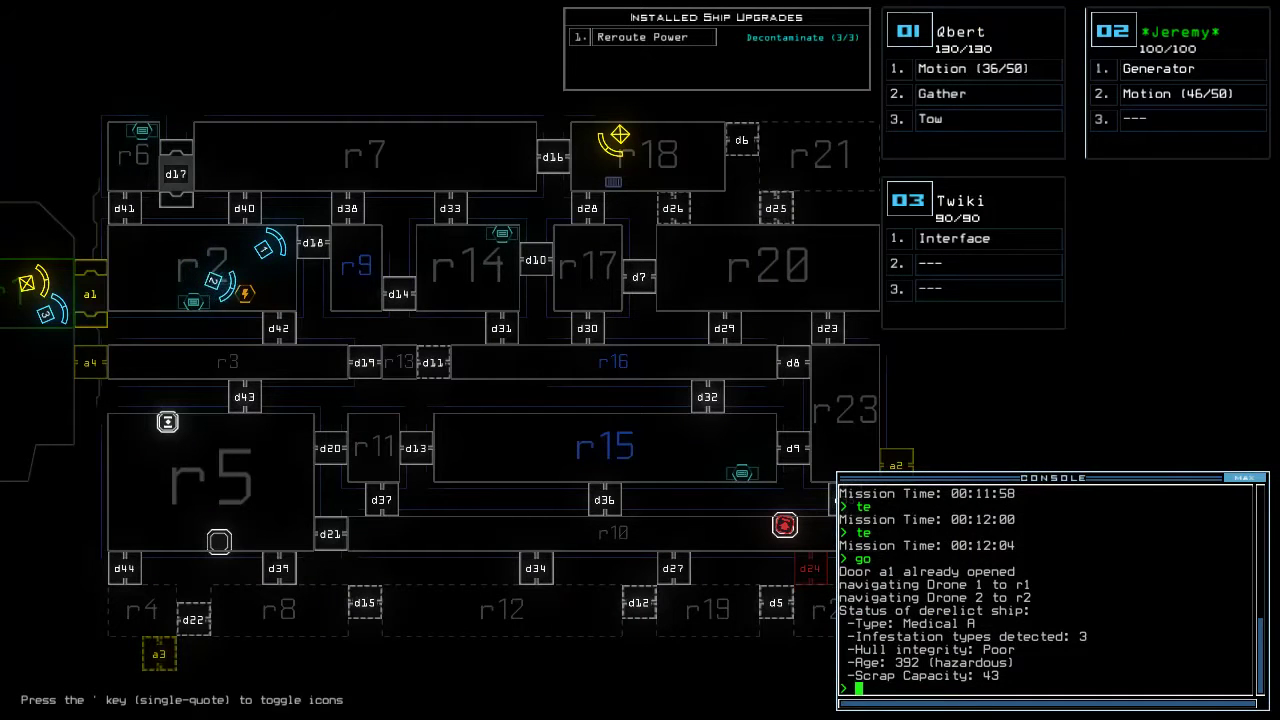
{"action": "key", "text": "1"}
{"action": "type", "text": "motion"}
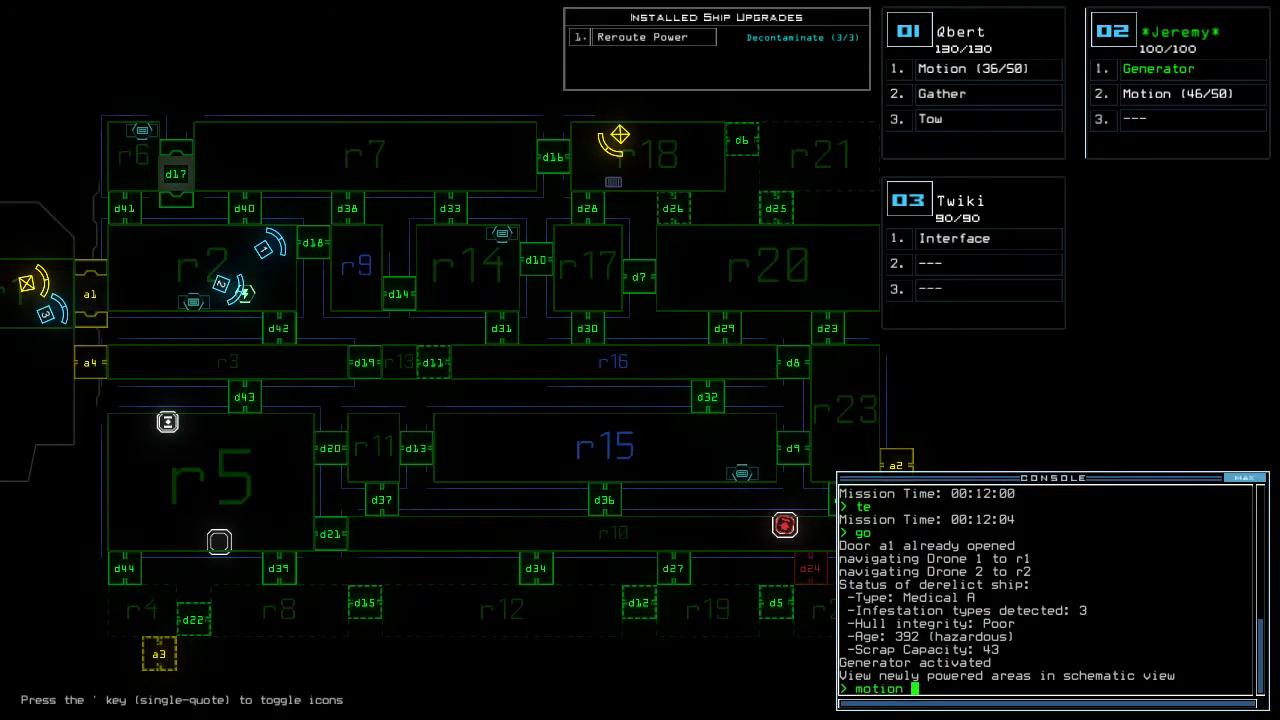
{"action": "type", "text": "2"}
{"action": "key", "text": "Return"}
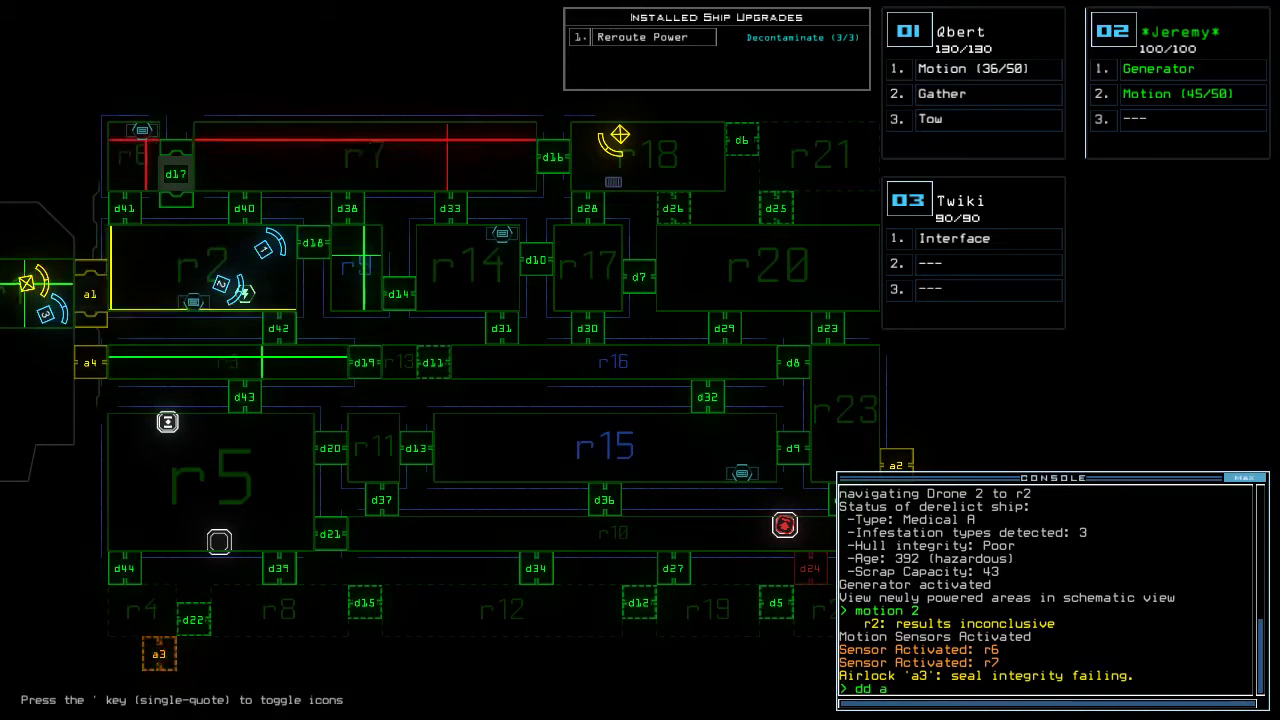
{"action": "type", "text": "3"}
{"action": "key", "text": "Return"}
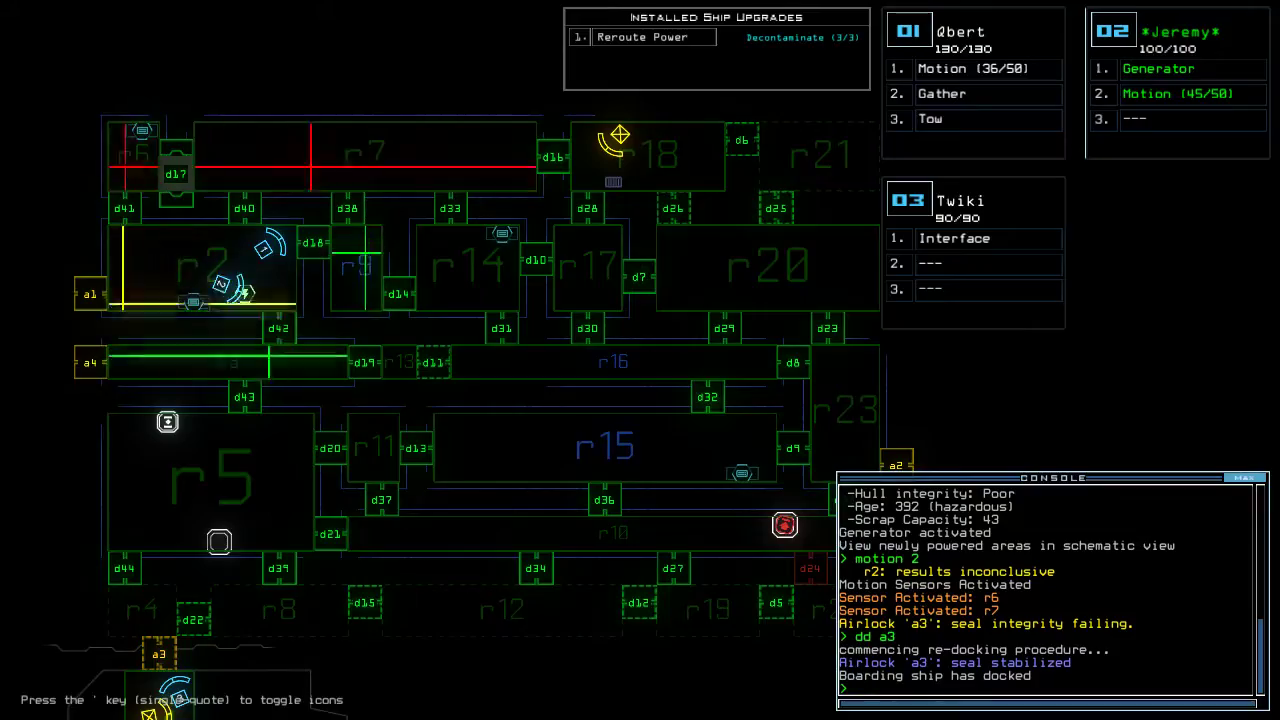
Change the redock target to airlock a1 and submit it
{"action": "key", "text": "Tab"}
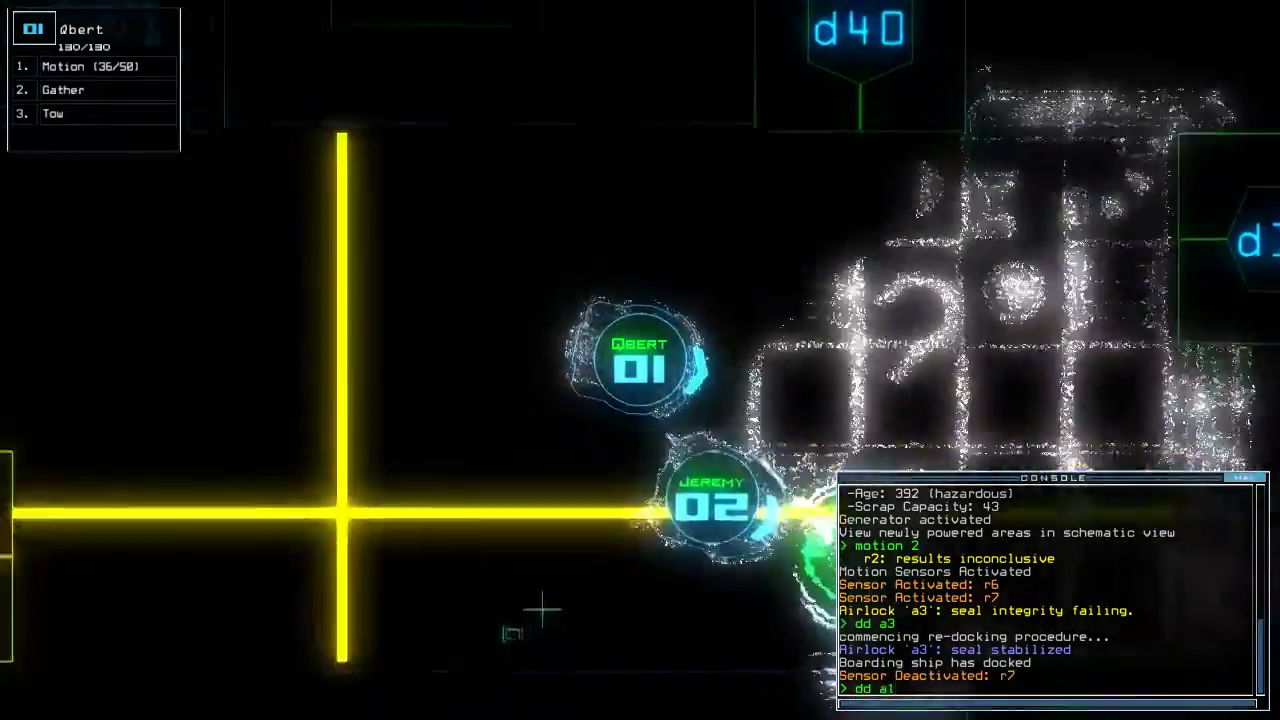
{"action": "type", "text": "dd a1"}
{"action": "key", "text": "BackSpace"}
{"action": "type", "text": "2"}
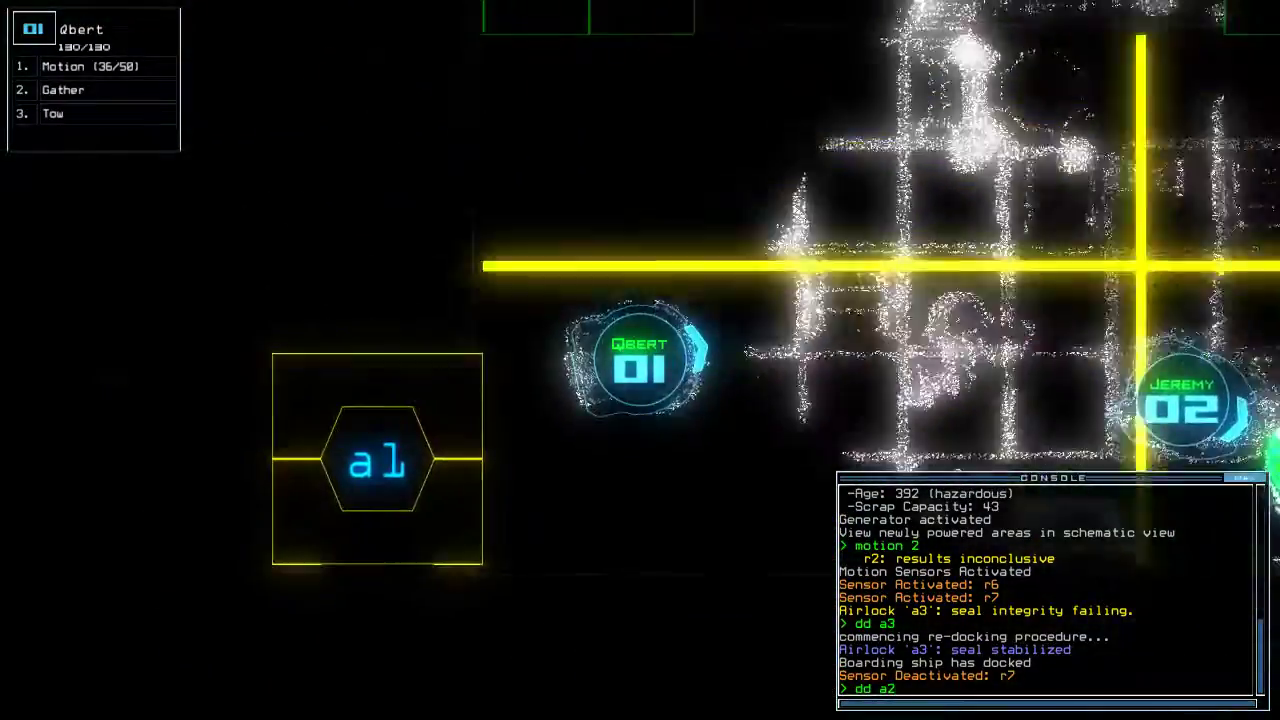
{"action": "key", "text": "BackSpace"}
{"action": "type", "text": "1"}
{"action": "key", "text": "Return"}
{"action": "key", "text": "Tab"}
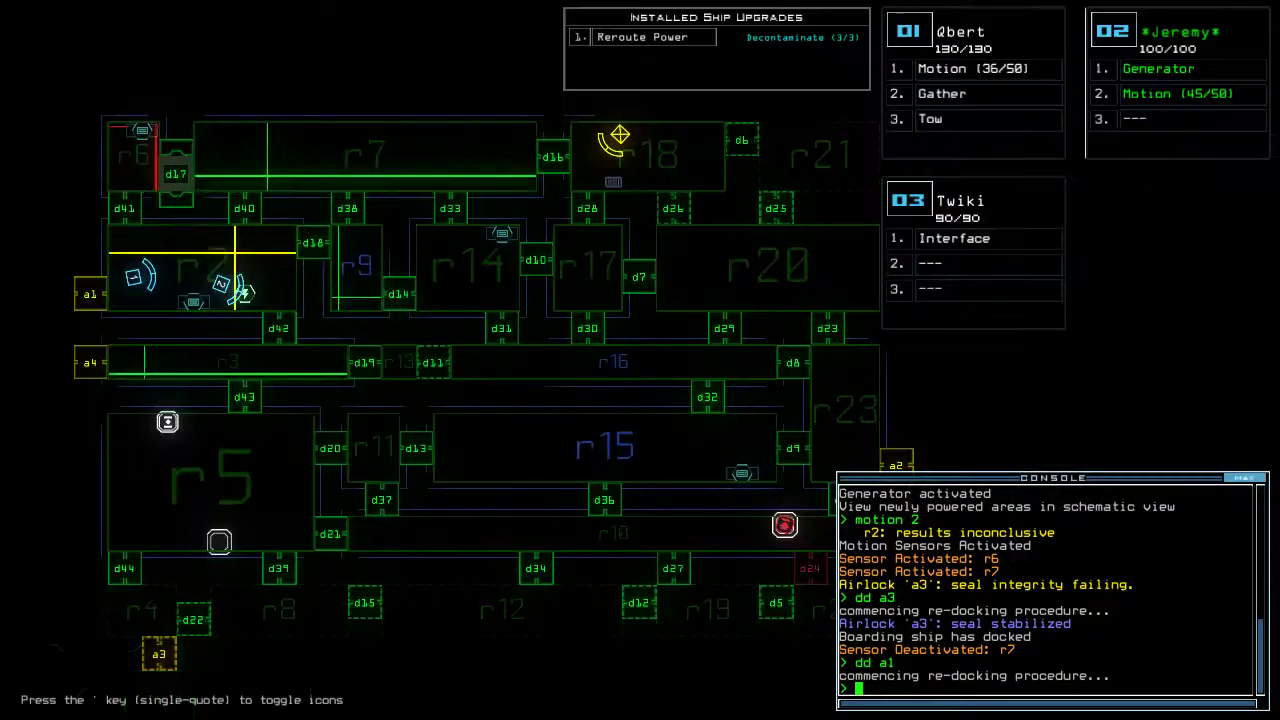
{"action": "type", "text": "te"}
Check the mission time, pause and resume, and confirm it reads 12:40
{"action": "key", "text": "Return"}
{"action": "key", "text": "Escape"}
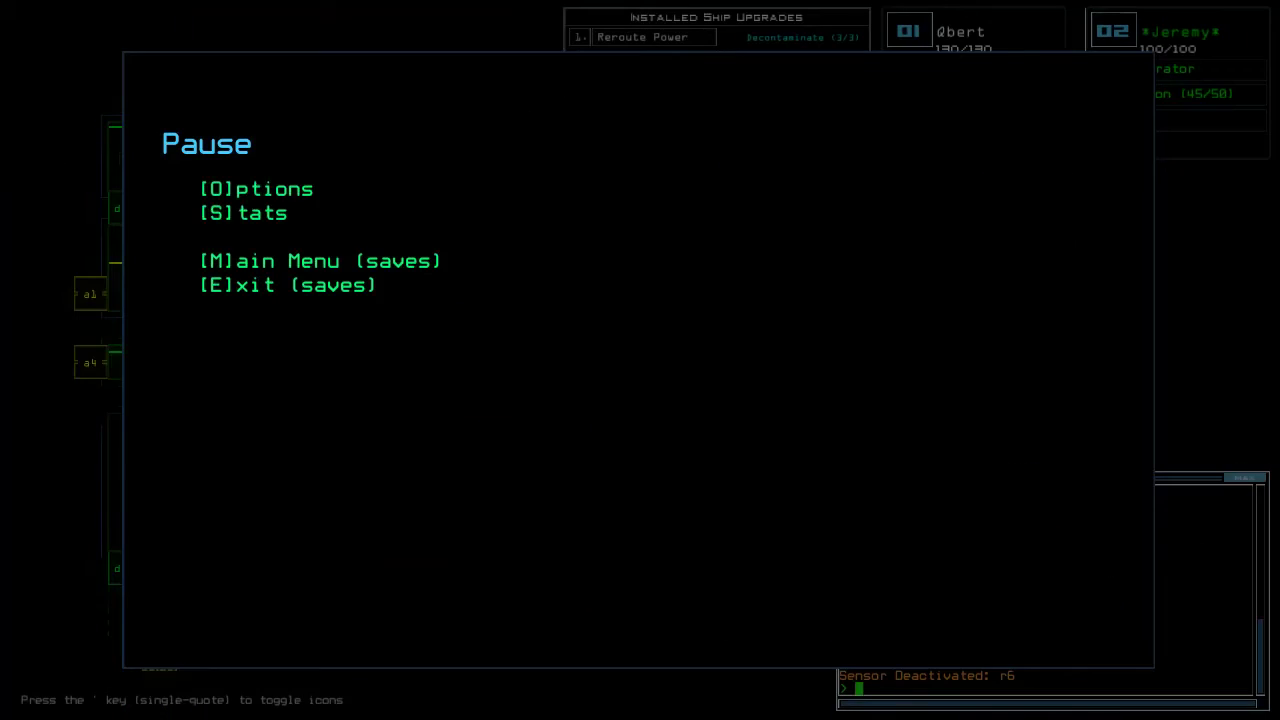
{"action": "key", "text": "Escape"}
{"action": "type", "text": "te"}
{"action": "key", "text": "Return"}
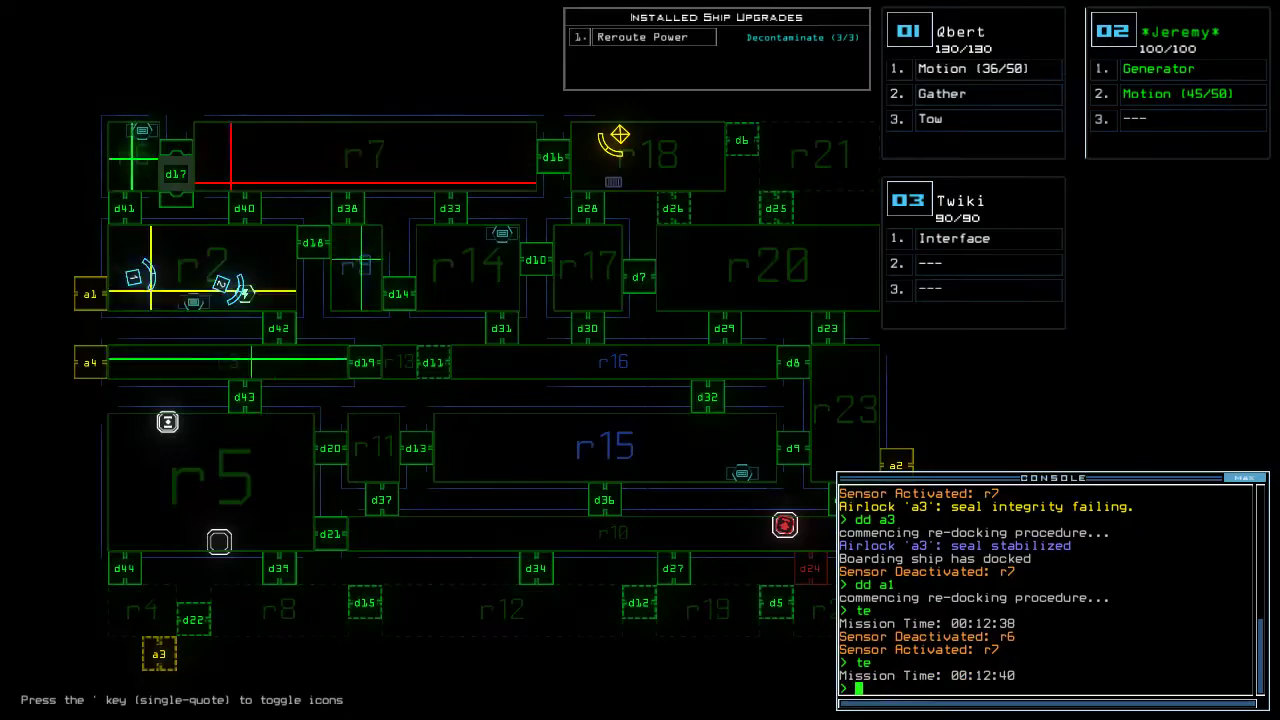
{"action": "type", "text": "d"}
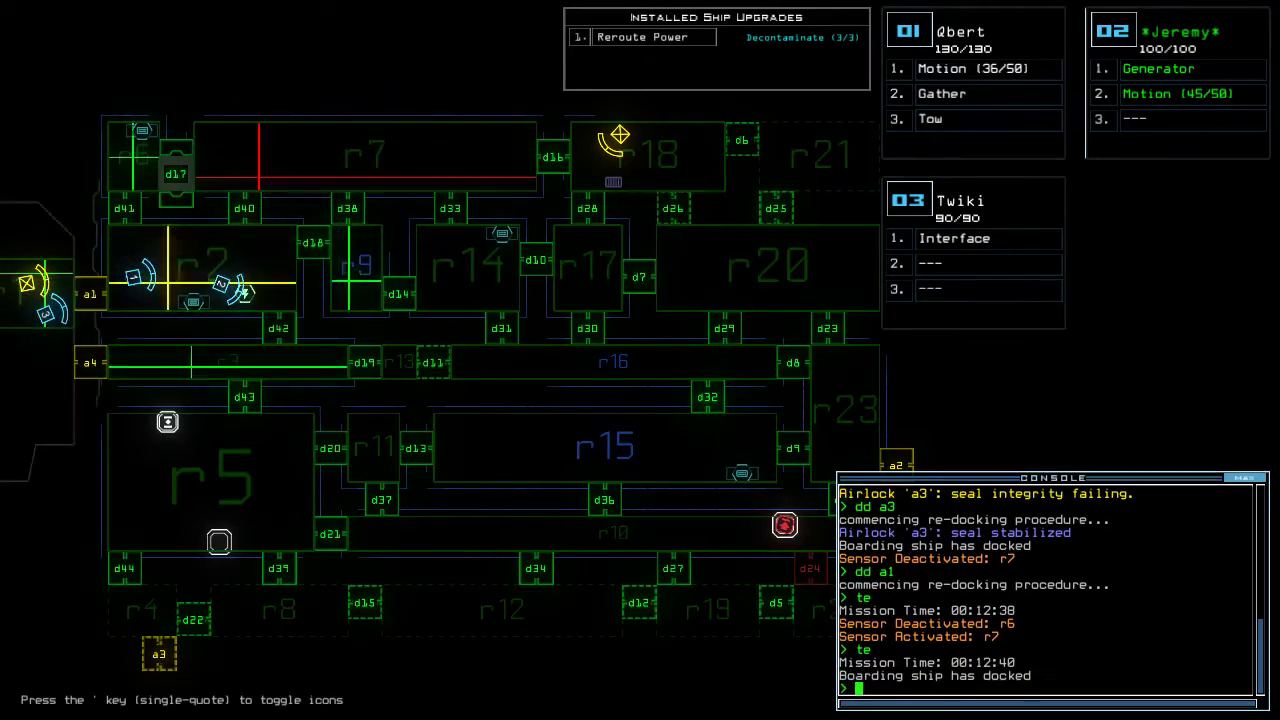
{"action": "type", "text": "r"}
Open r1's doors, redock at airlock a2, then reopen and close r1's doors
{"action": "key", "text": "Return"}
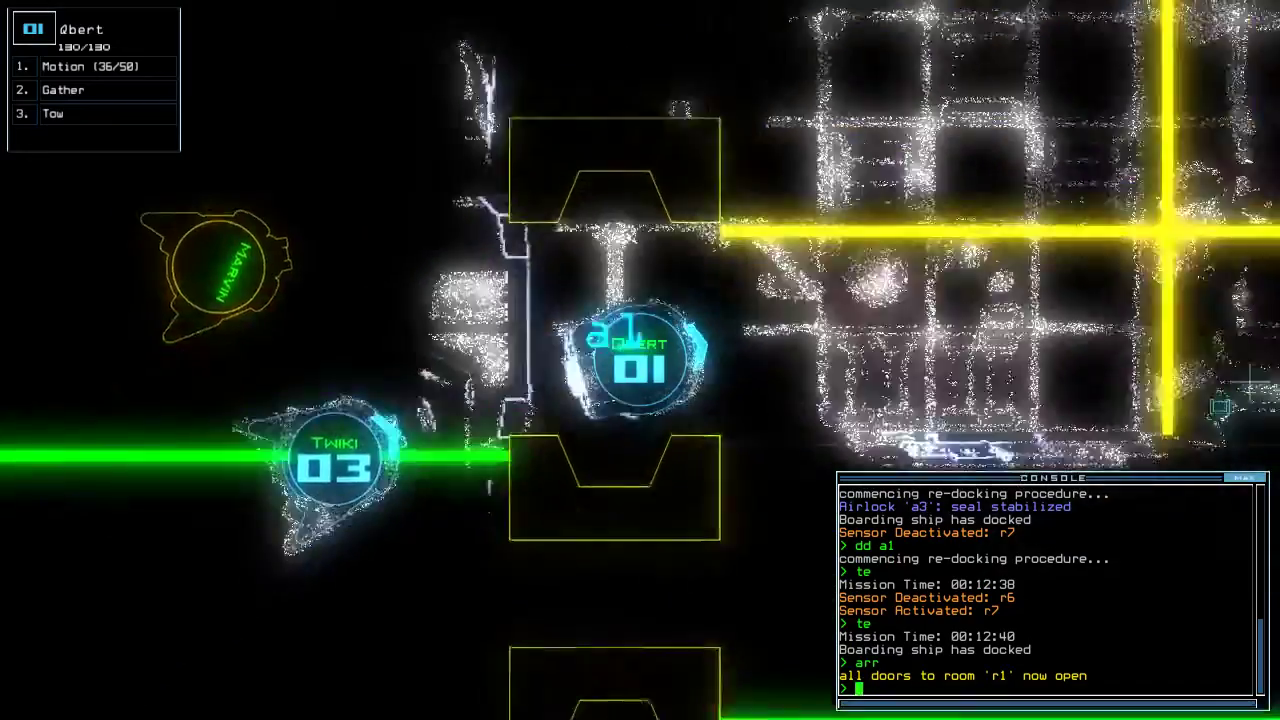
{"action": "type", "text": "dd a2"}
{"action": "key", "text": "Return"}
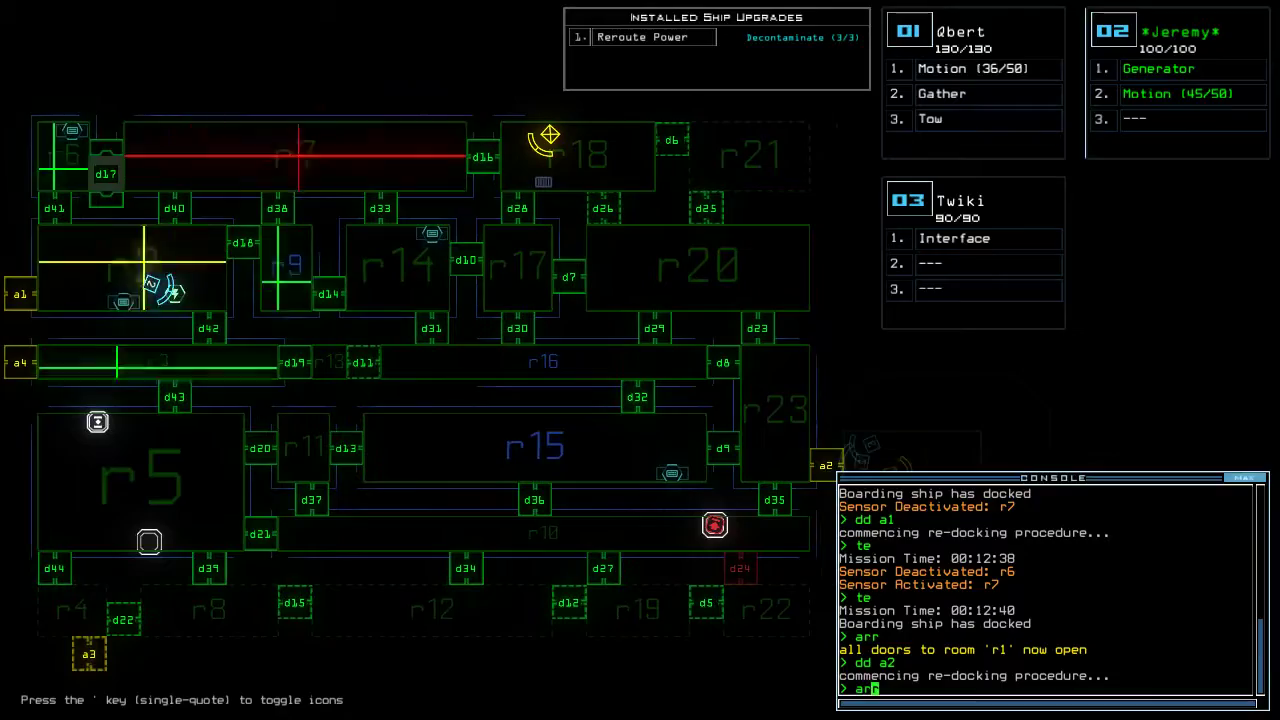
{"action": "key", "text": "Return"}
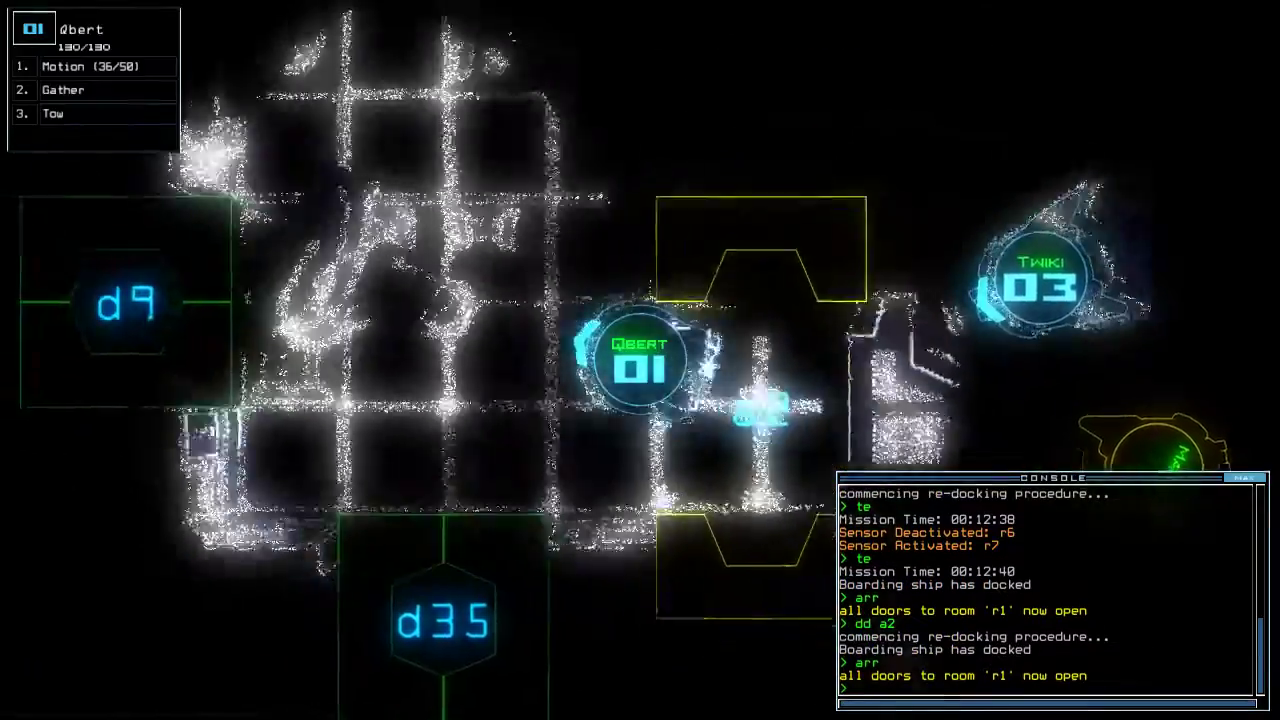
{"action": "type", "text": "ra"}
{"action": "key", "text": "Return"}
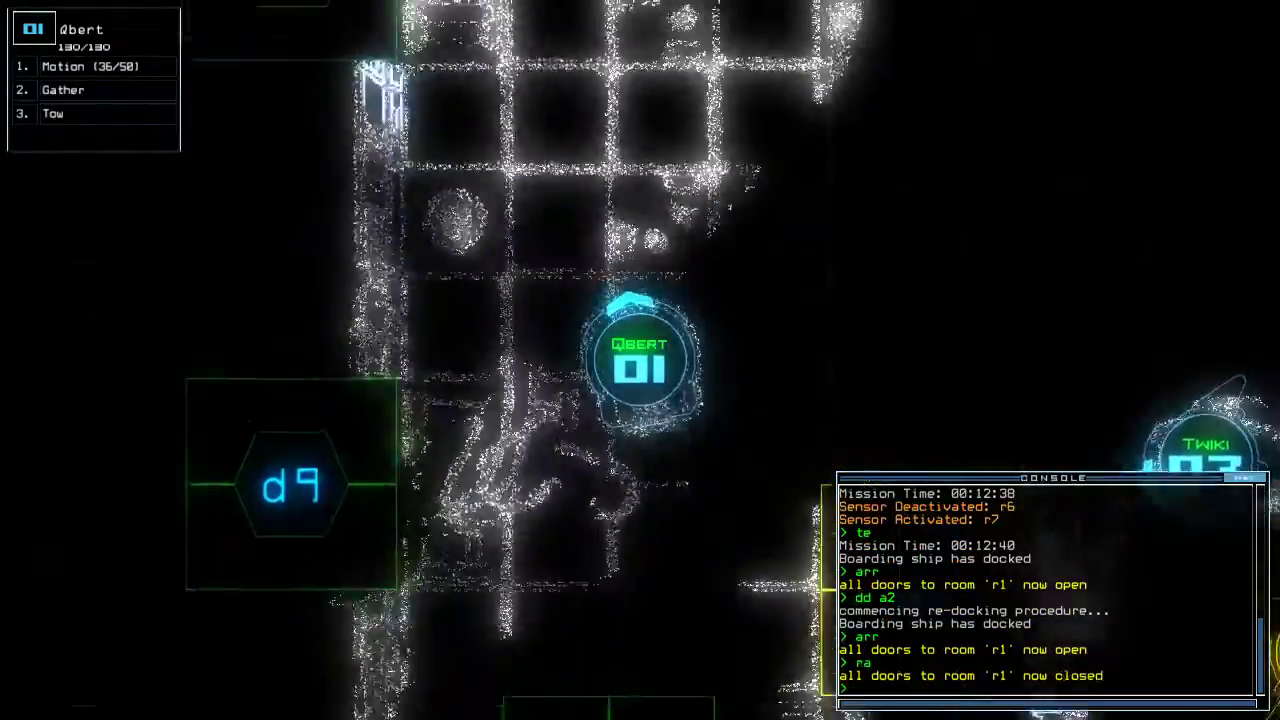
{"action": "type", "text": "d23"}
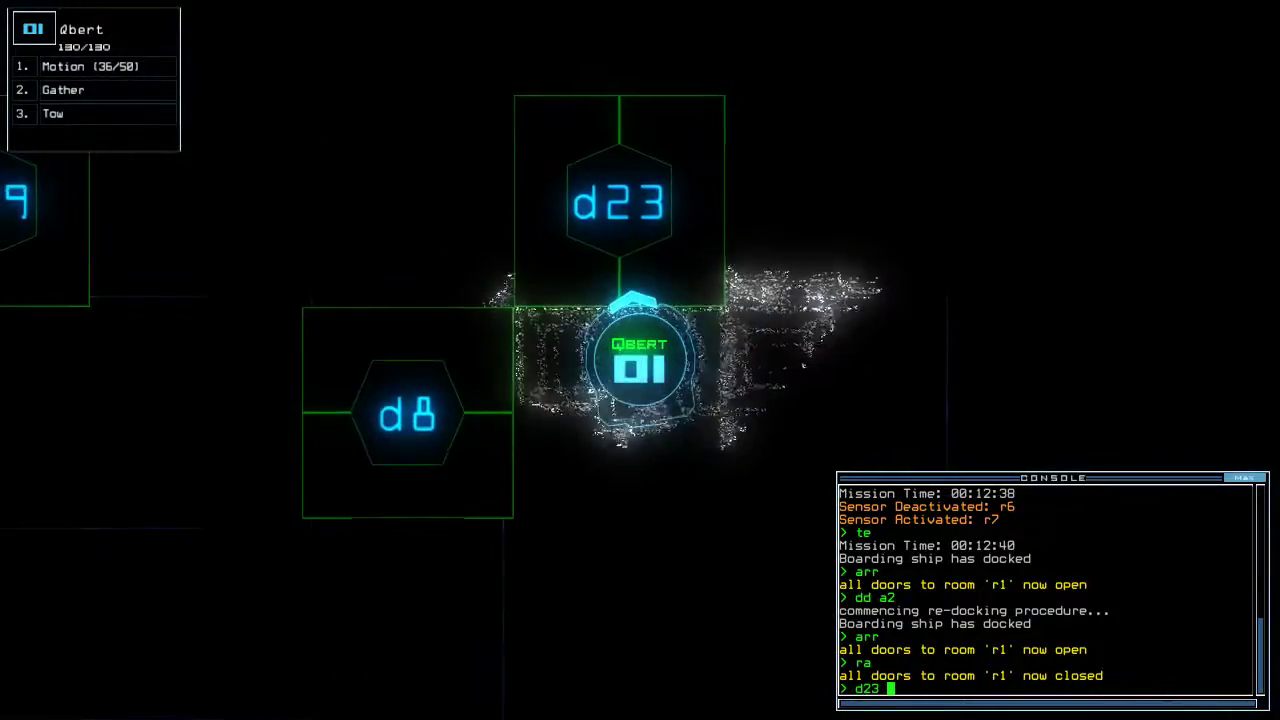
Open d23, motion-scan from drone 1, open d25, and drive Qbert through and back
{"action": "key", "text": "Return"}
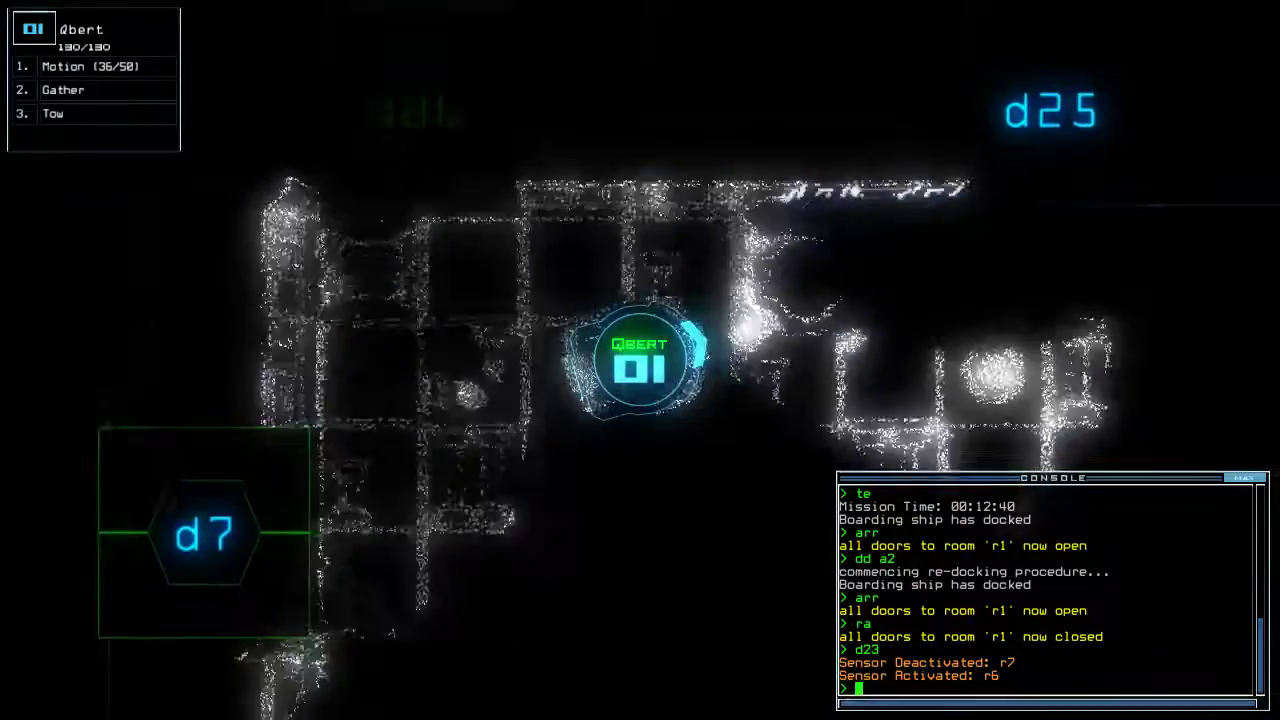
{"action": "type", "text": "motion 1"}
{"action": "key", "text": "Return"}
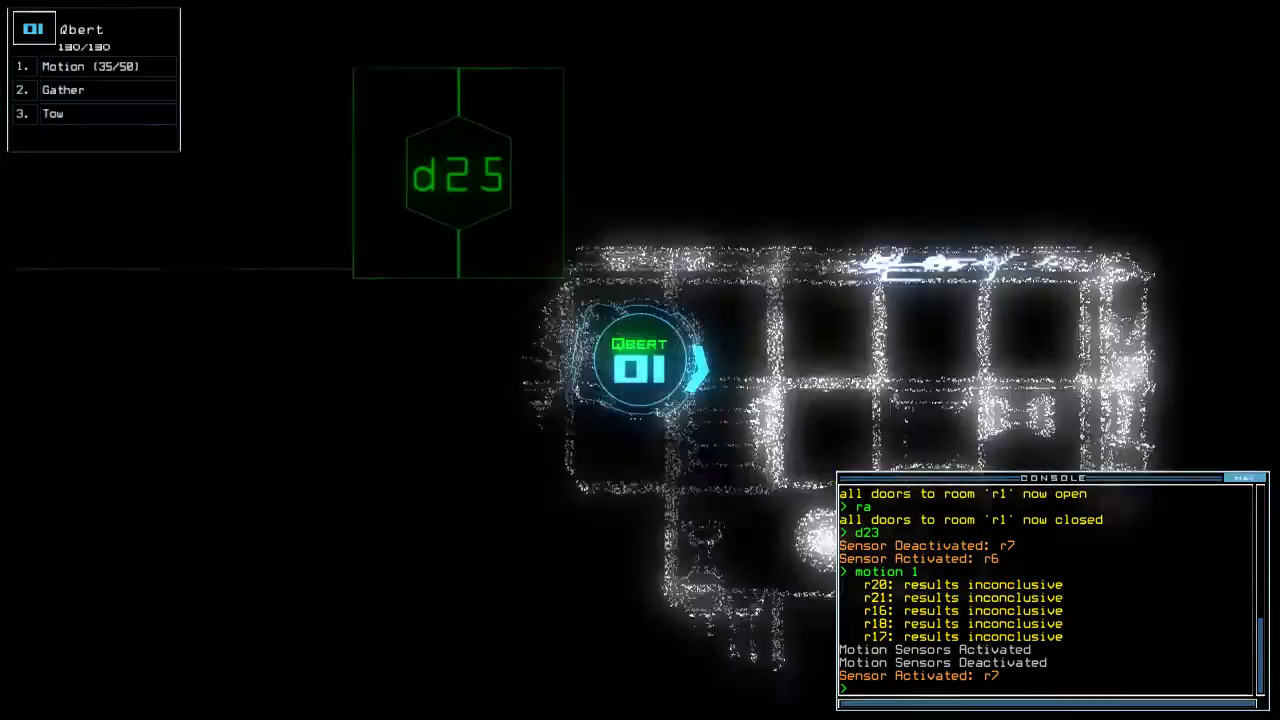
{"action": "type", "text": "d25"}
{"action": "key", "text": "Return"}
{"action": "key", "text": "Up"}
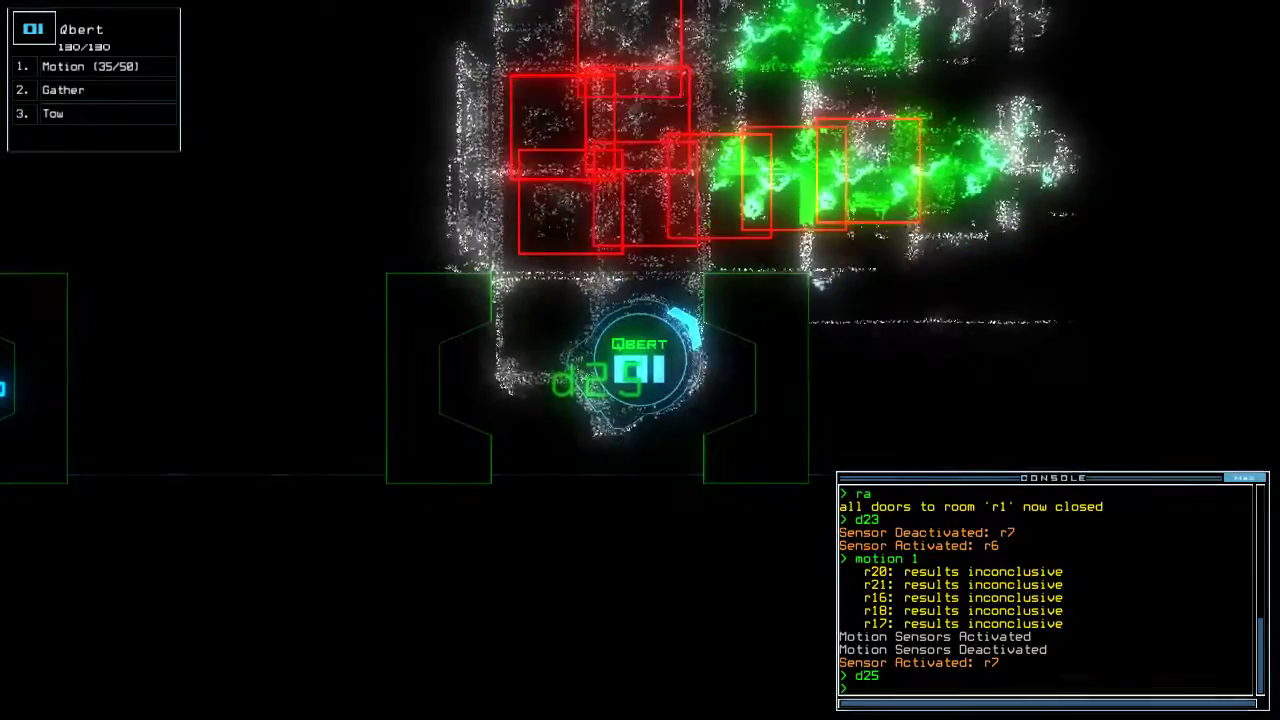
{"action": "key", "text": "Down"}
{"action": "type", "text": "d25"}
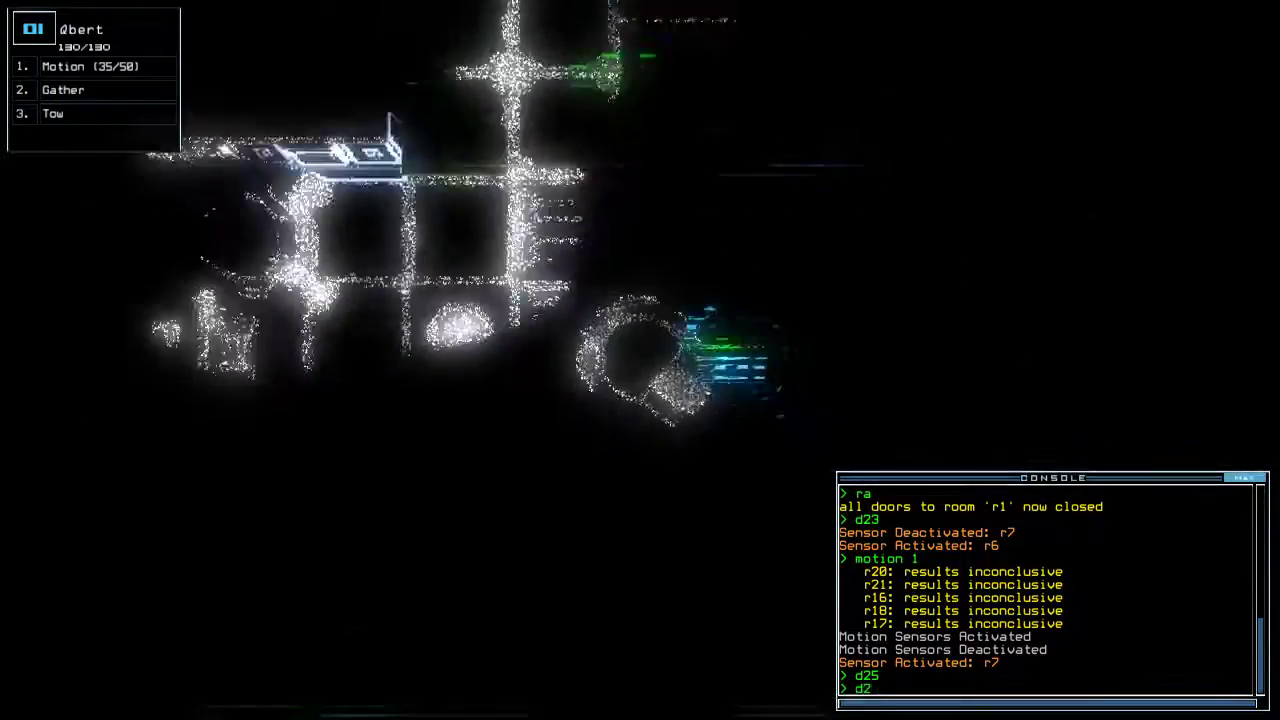
{"action": "key", "text": "Return"}
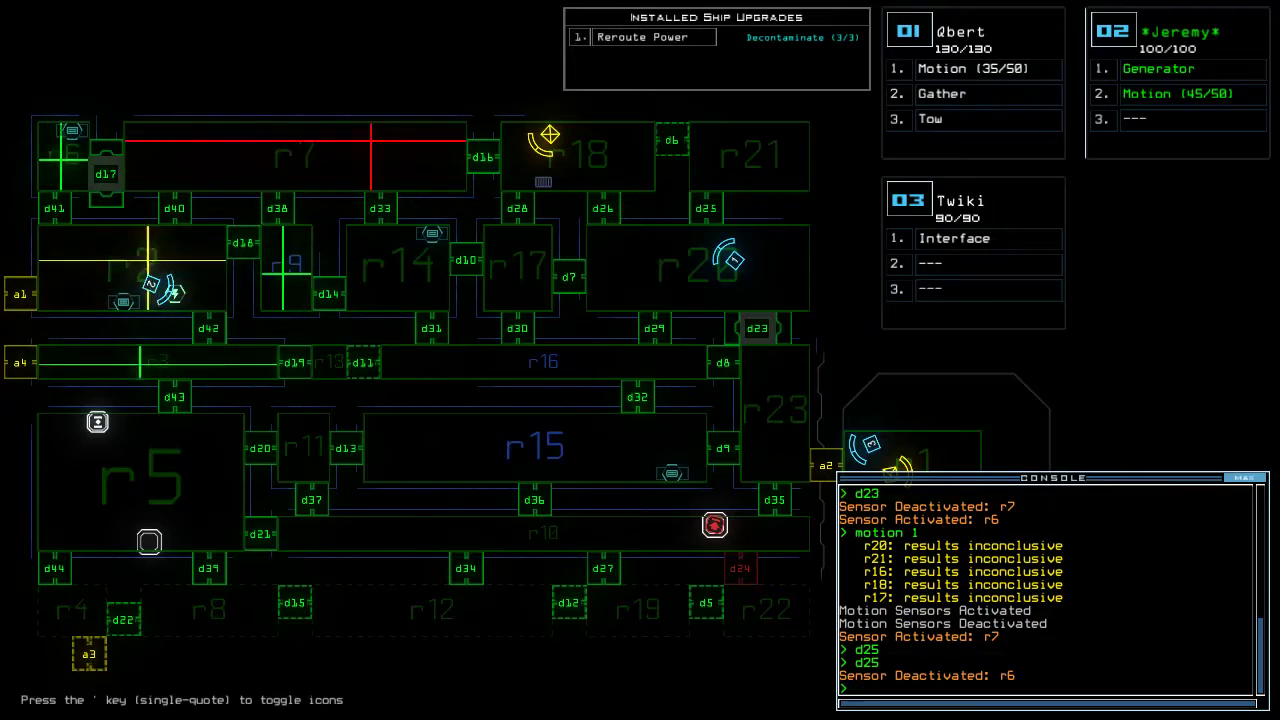
Check the mission time, drive Qbert down toward d9, and open r1's doors
{"action": "key", "text": "Down"}
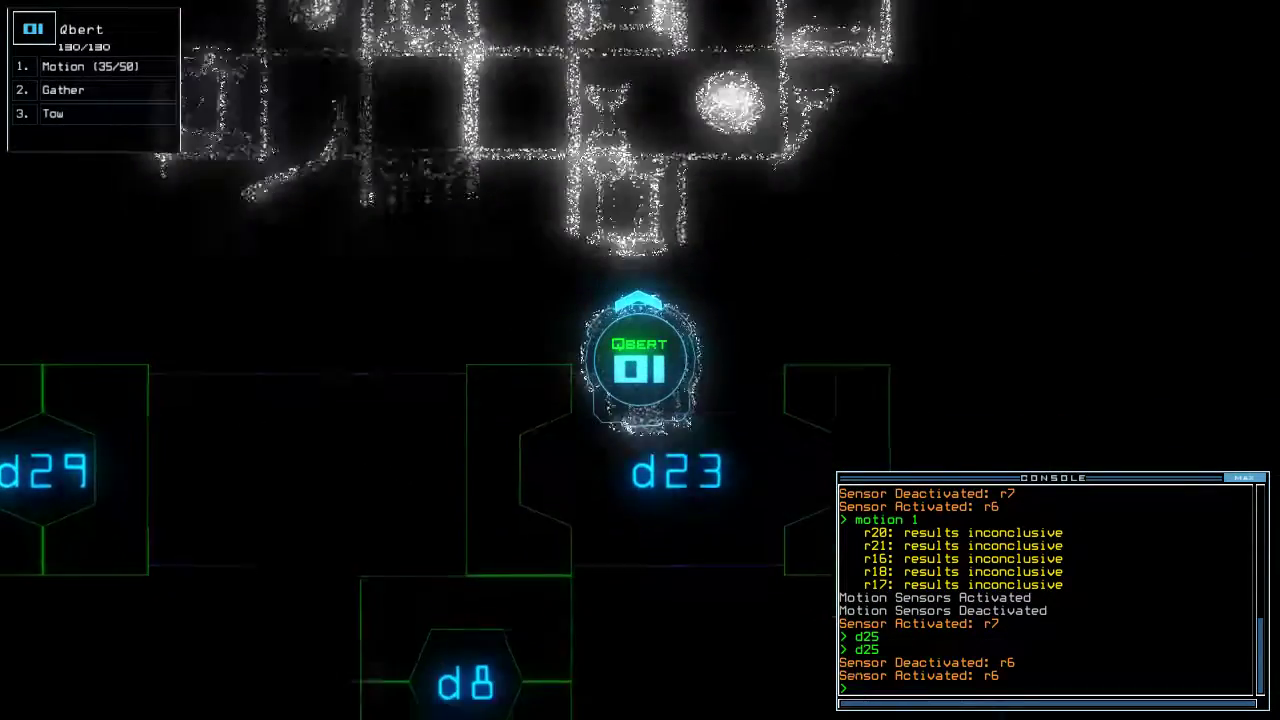
{"action": "type", "text": "te"}
{"action": "key", "text": "Return"}
{"action": "key", "text": "Down"}
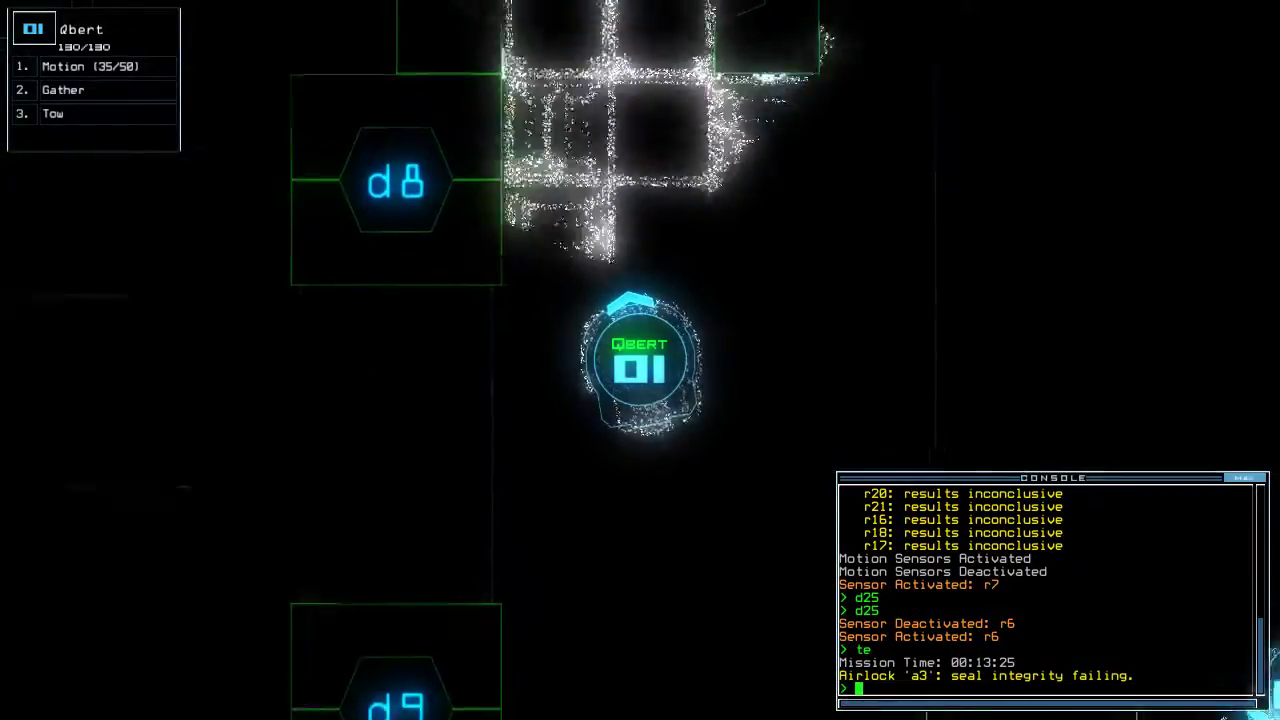
{"action": "type", "text": "arr"}
{"action": "key", "text": "Return"}
{"action": "type", "text": "dd a3"}
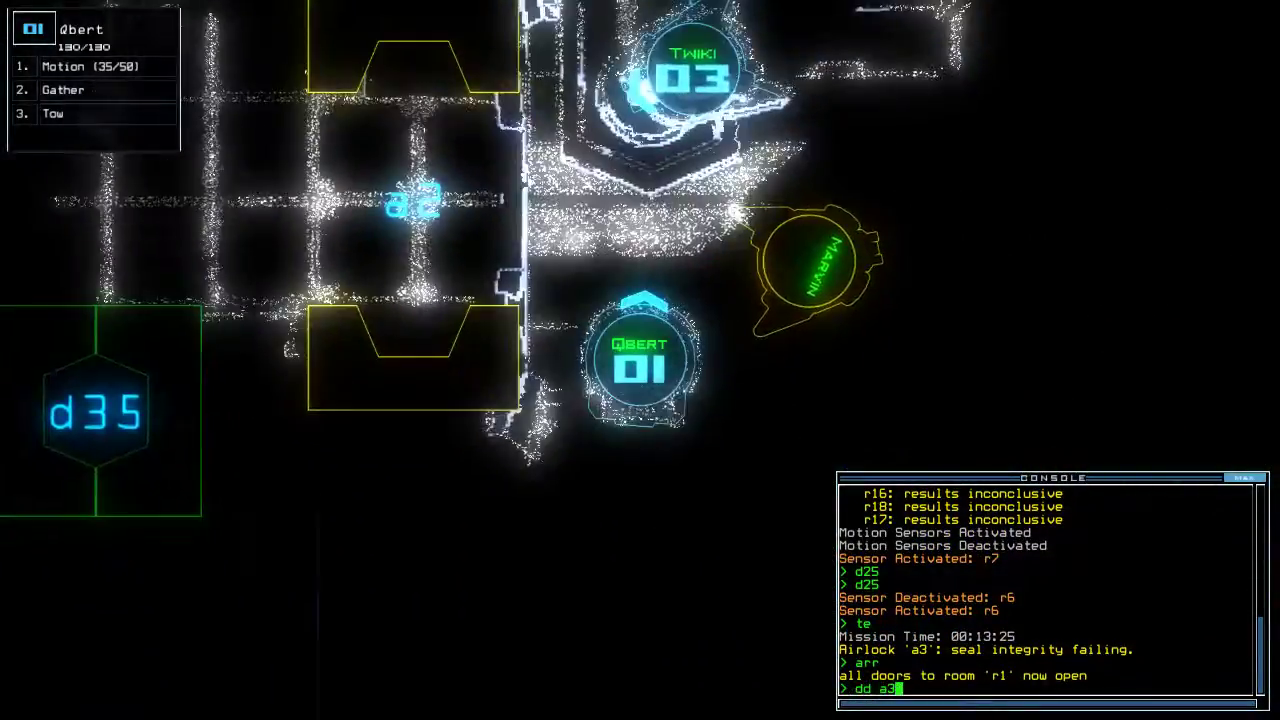
Redock at airlock a3, then a1, and reopen the doors to room r1
{"action": "key", "text": "Return"}
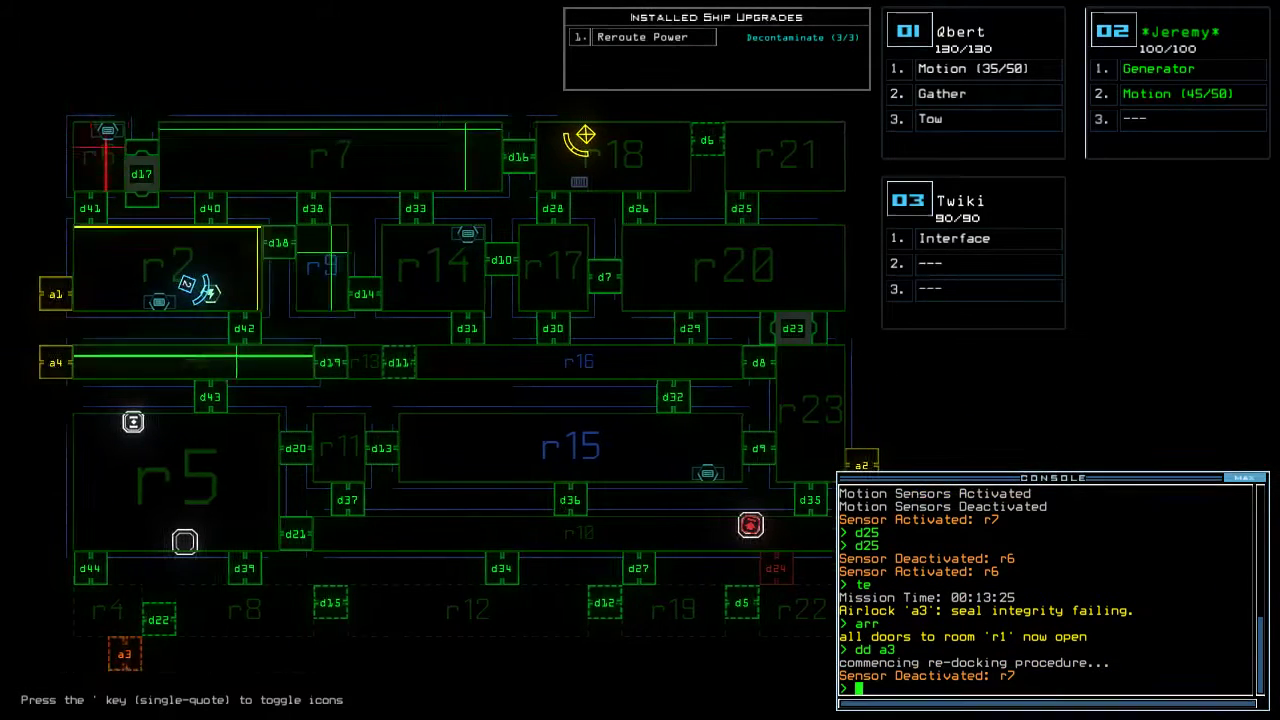
{"action": "type", "text": "dd a1"}
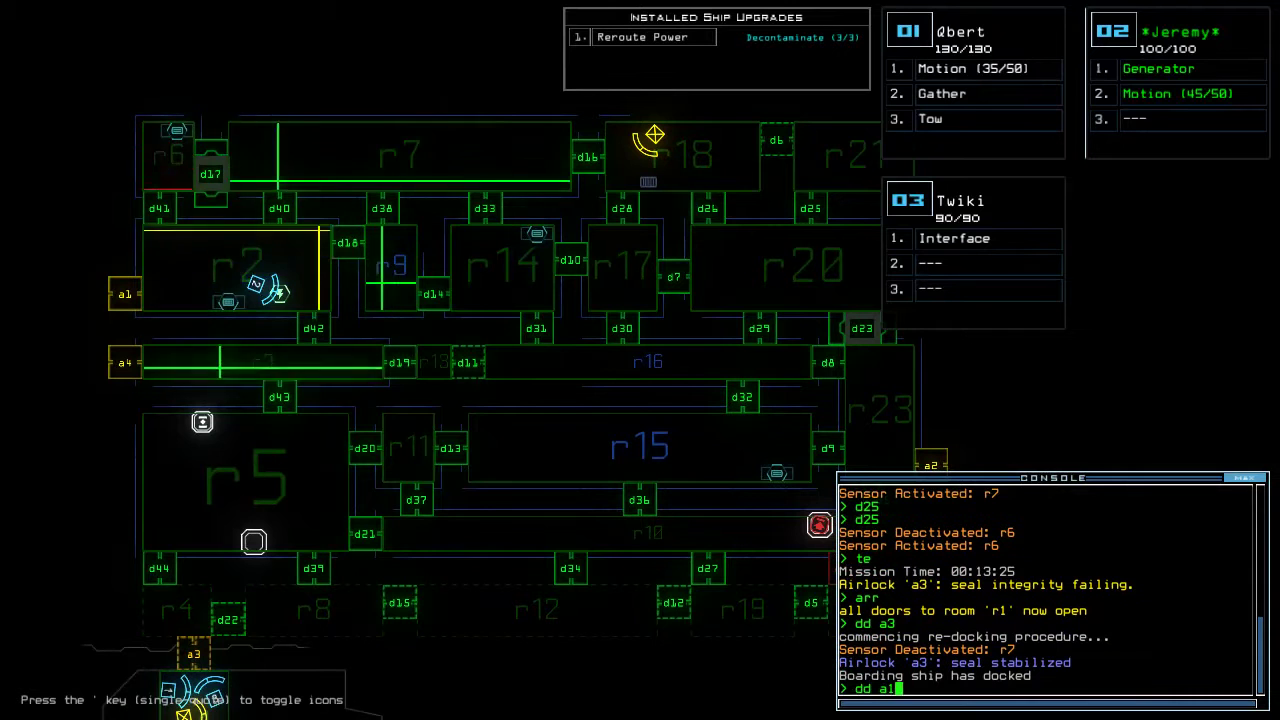
{"action": "key", "text": "Return"}
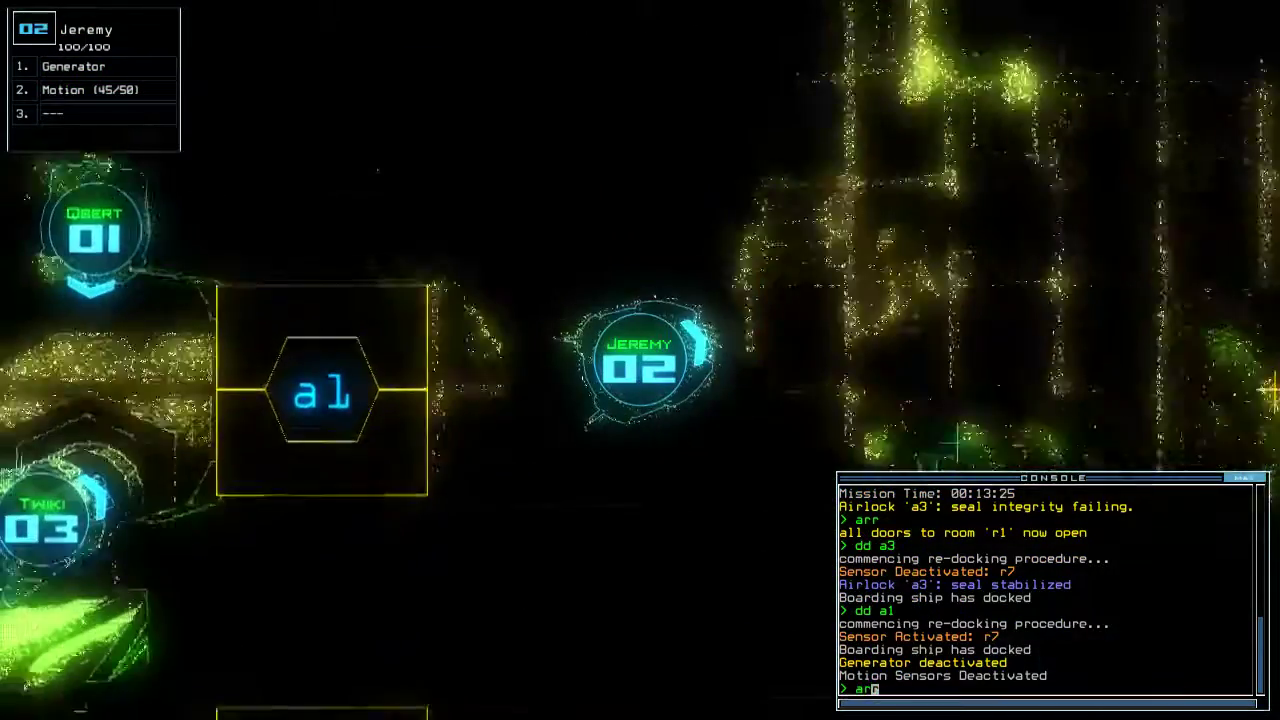
{"action": "type", "text": "arr"}
{"action": "key", "text": "Return"}
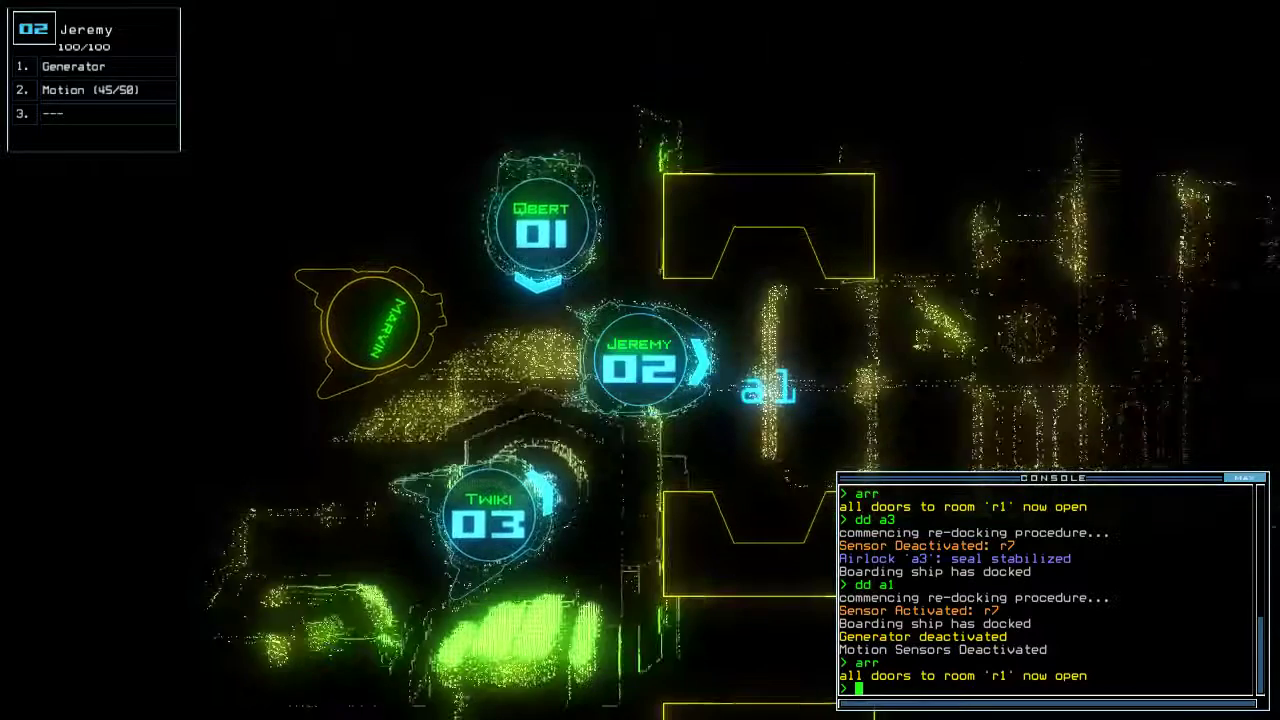
{"action": "key", "text": "Tab"}
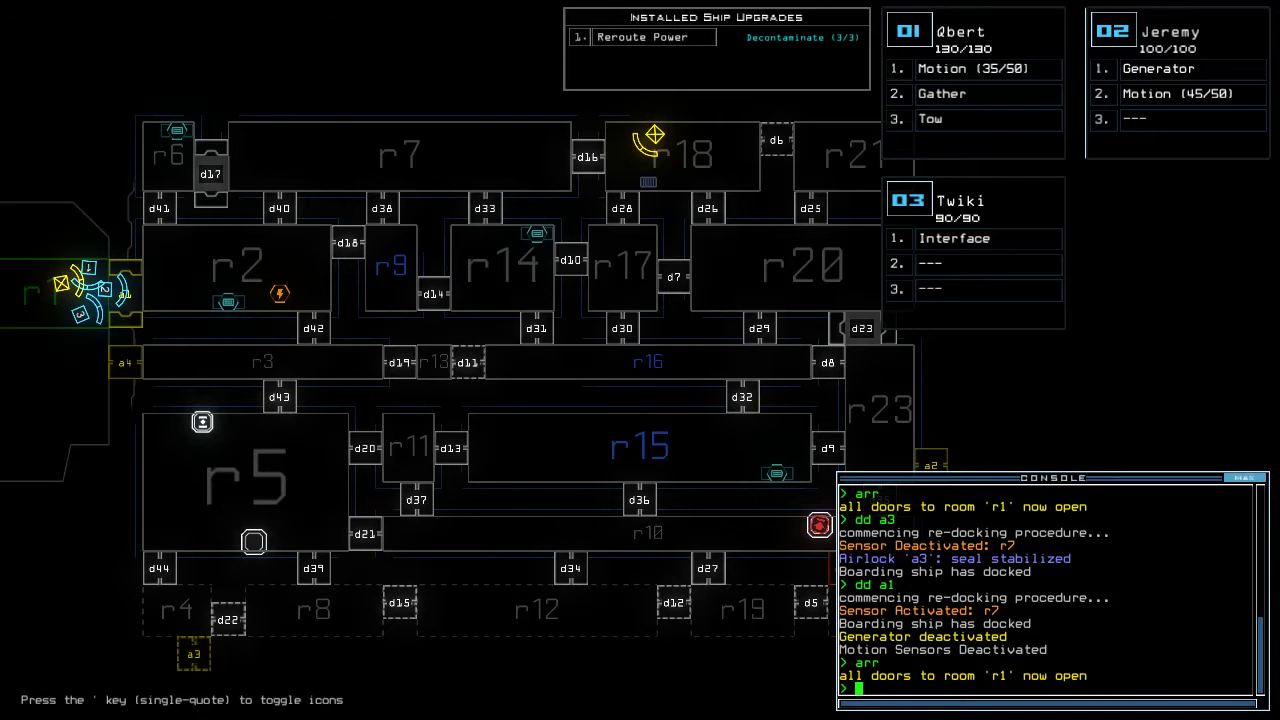
Check the mission time and reactivate the generator with 'g'
{"action": "key", "text": "Tab"}
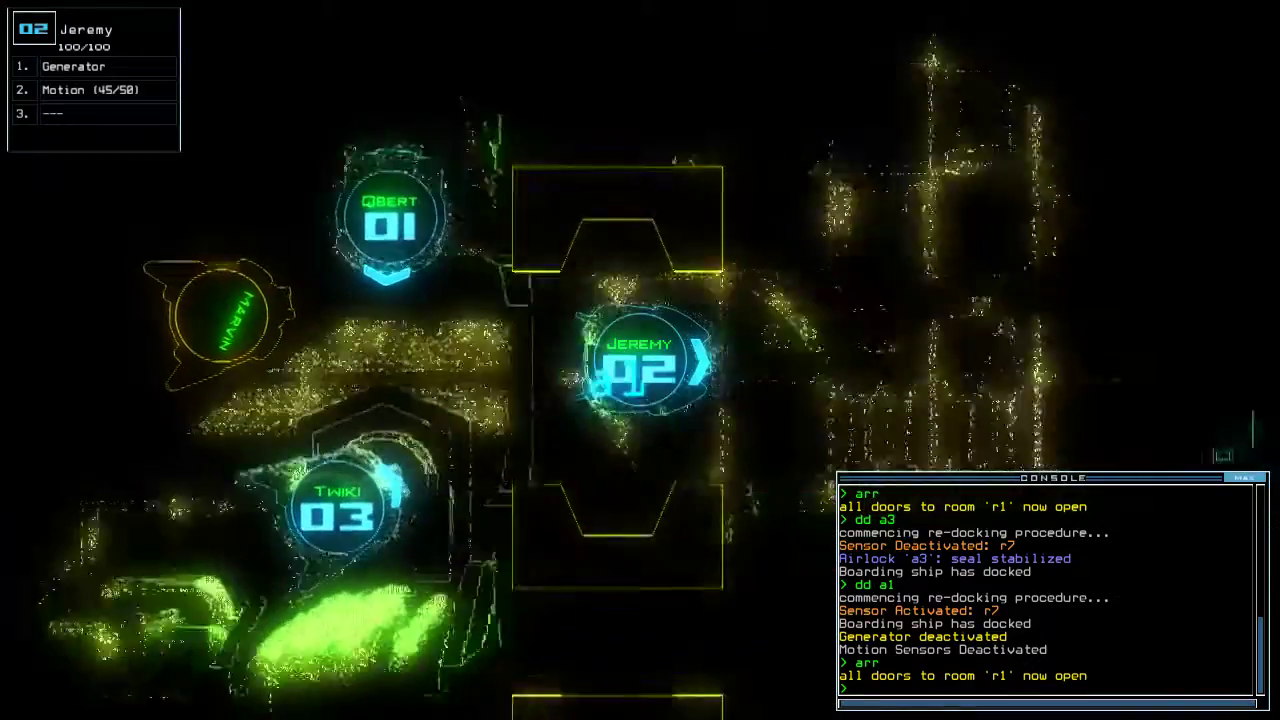
{"action": "type", "text": "te"}
{"action": "key", "text": "Return"}
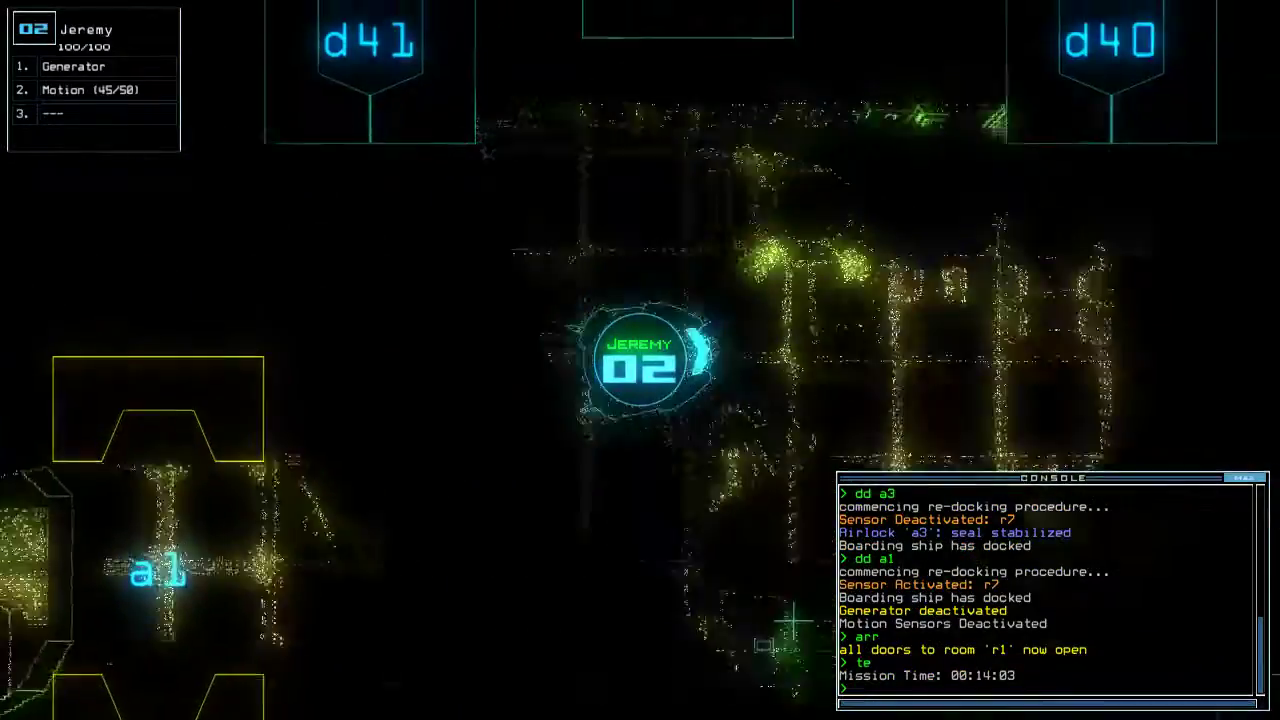
{"action": "type", "text": "g"}
{"action": "key", "text": "Return"}
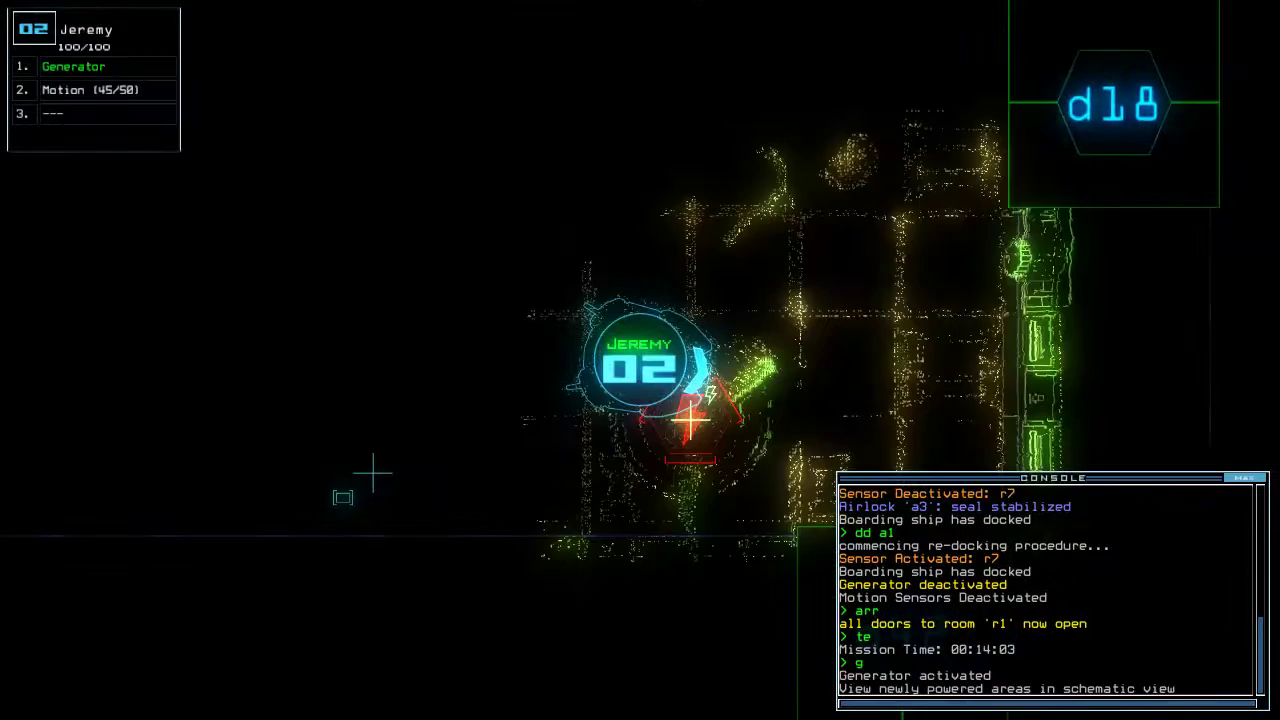
{"action": "key", "text": "Tab"}
{"action": "type", "text": "dd"}
Redock at airlock a2, then a1, and open the doors to room r1
{"action": "key", "text": "Return"}
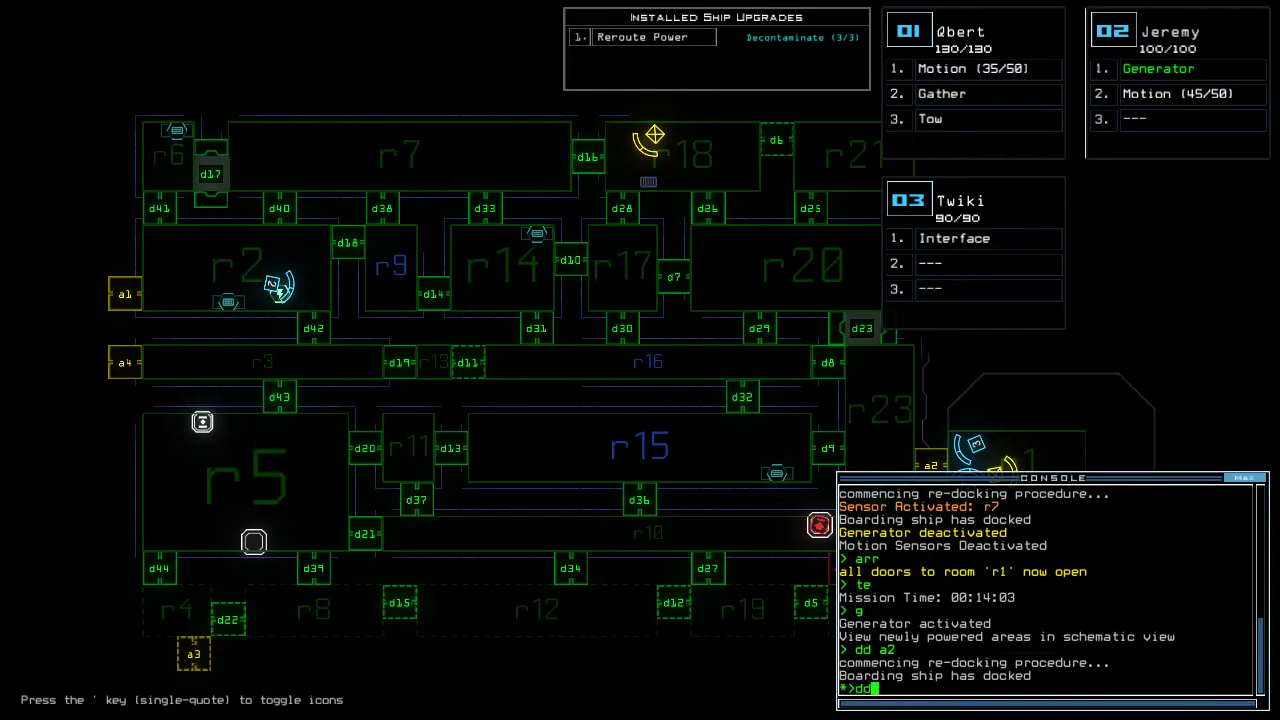
{"action": "type", "text": "1"}
{"action": "key", "text": "Return"}
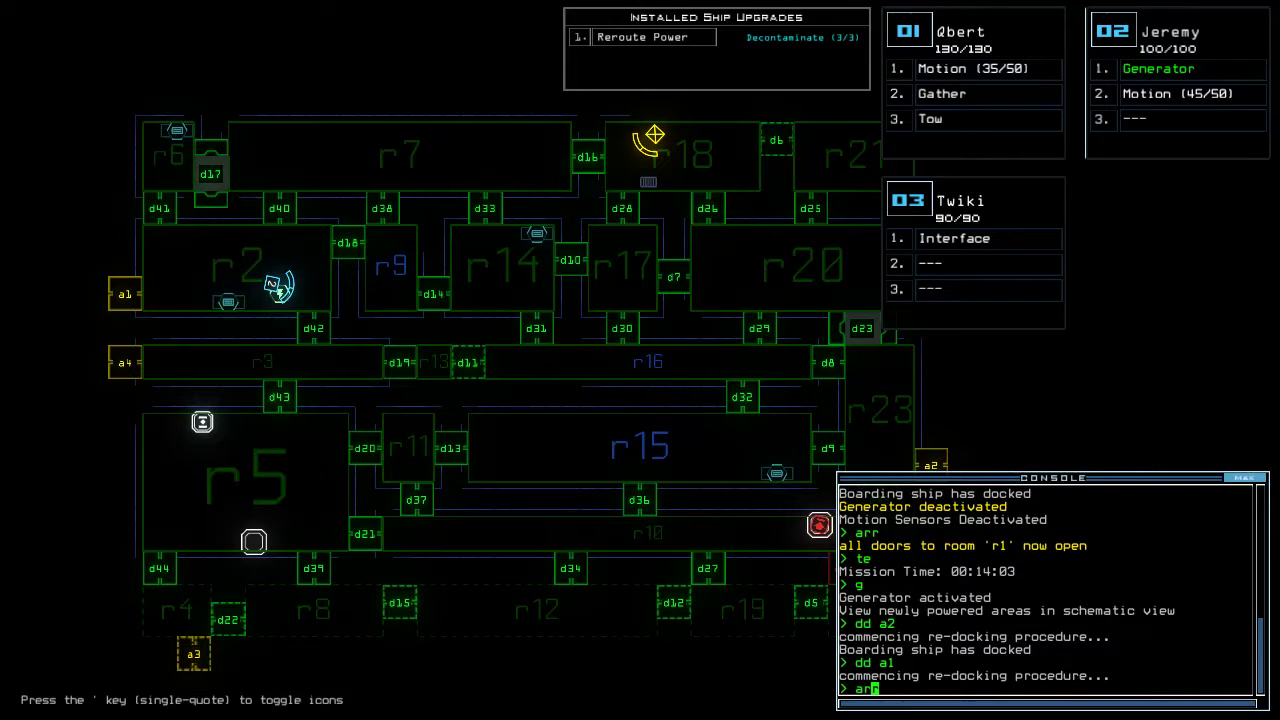
{"action": "type", "text": "r"}
{"action": "key", "text": "Return"}
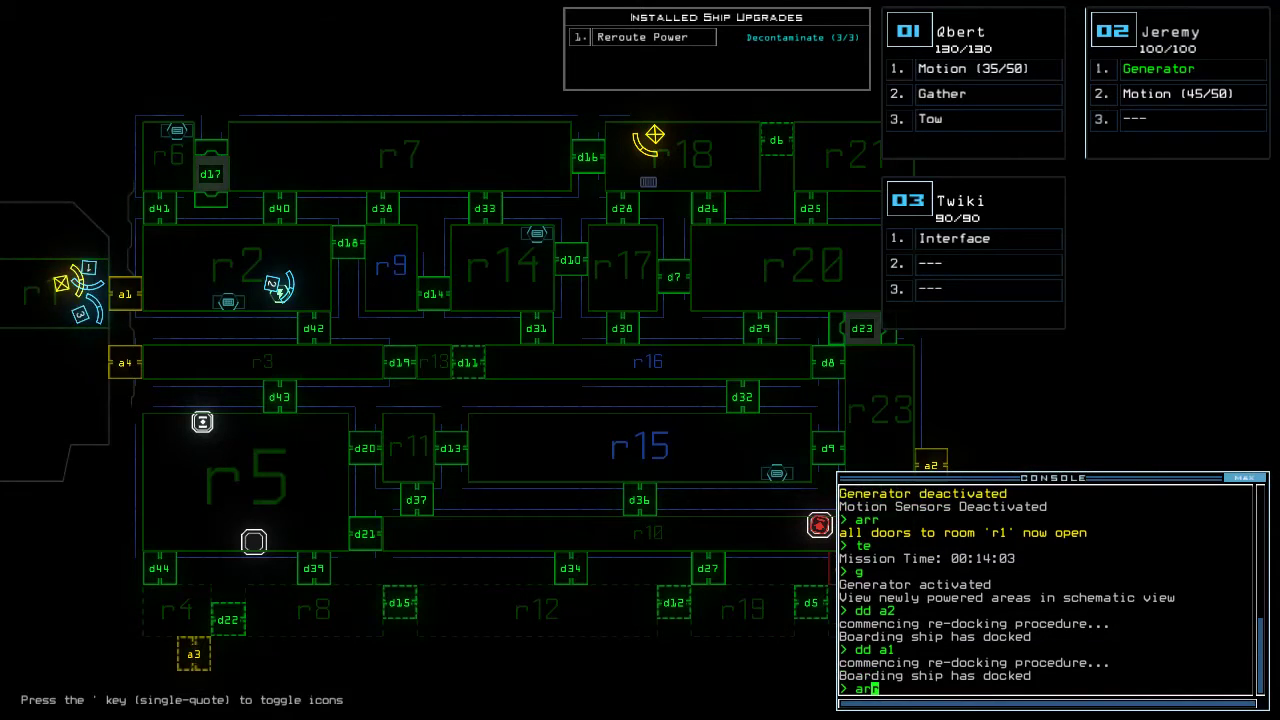
{"action": "type", "text": "swap 2"}
Move the Interface module from Twiki to drone 02
{"action": "key", "text": "Return"}
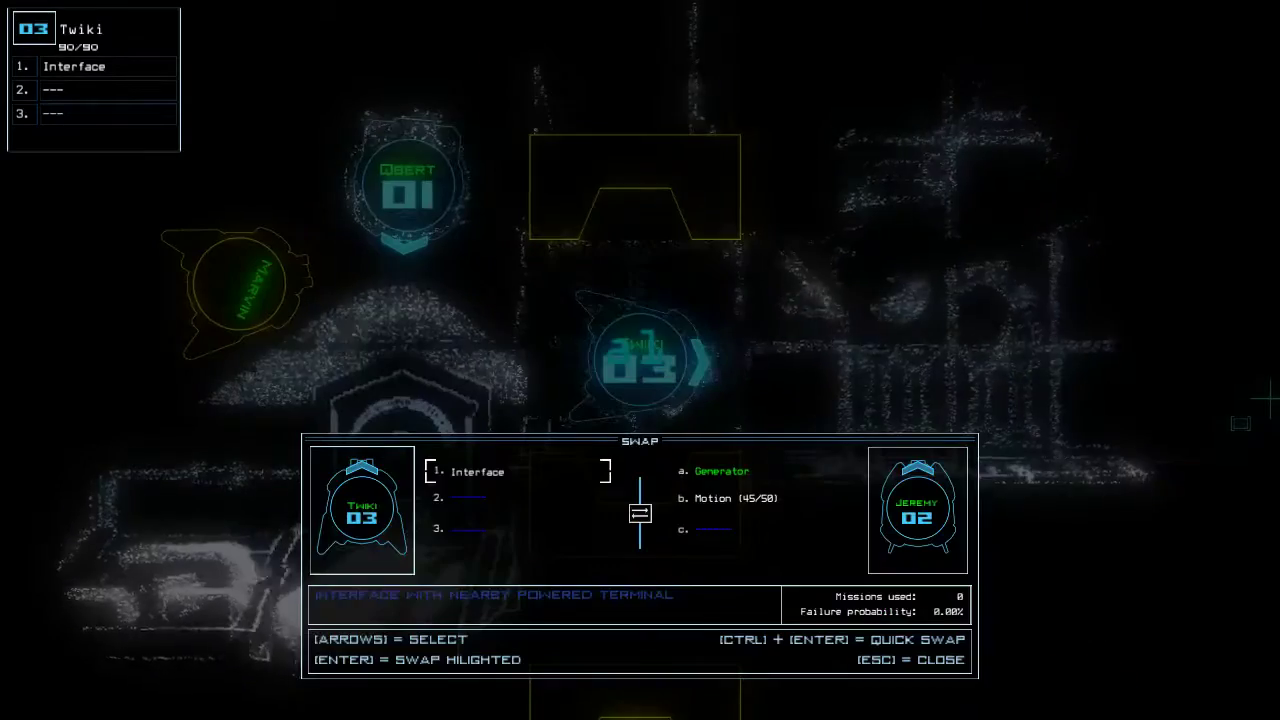
{"action": "key", "text": "Return"}
{"action": "key", "text": "Escape"}
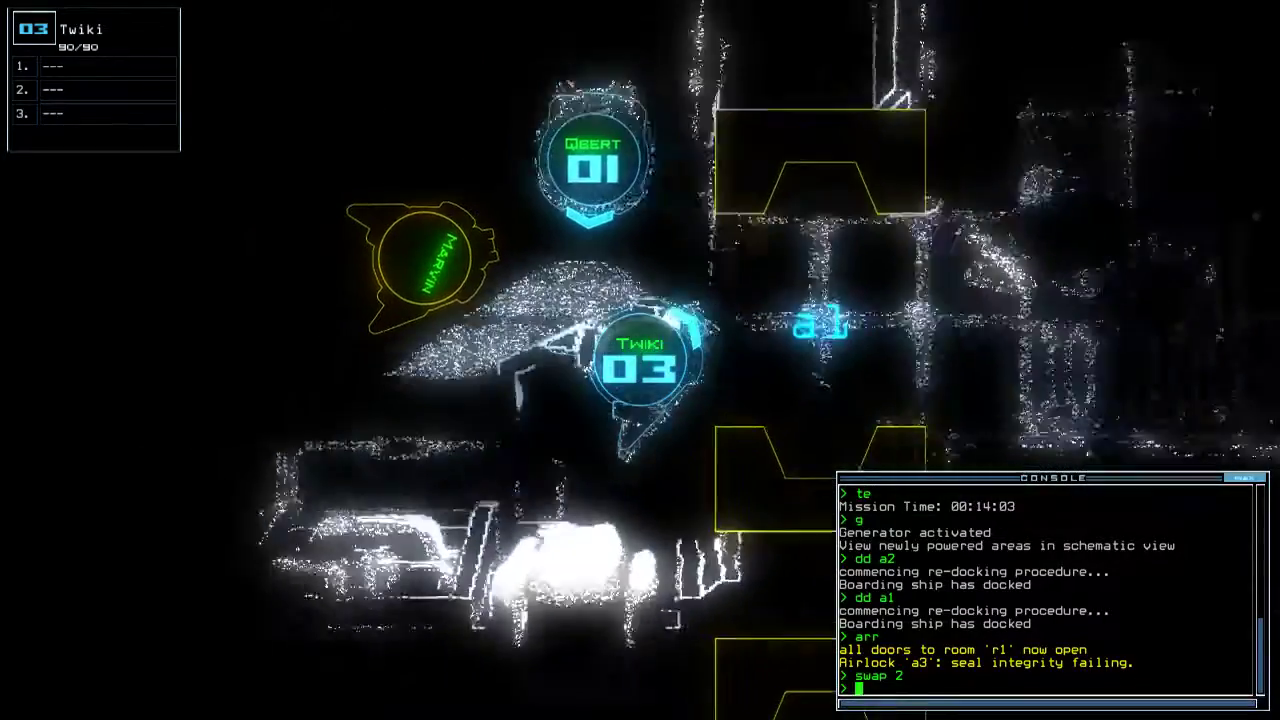
{"action": "type", "text": "dd a2"}
Redock at a2, open r1's doors, redock at a3 then a2, and send Twiki to d26
{"action": "key", "text": "Return"}
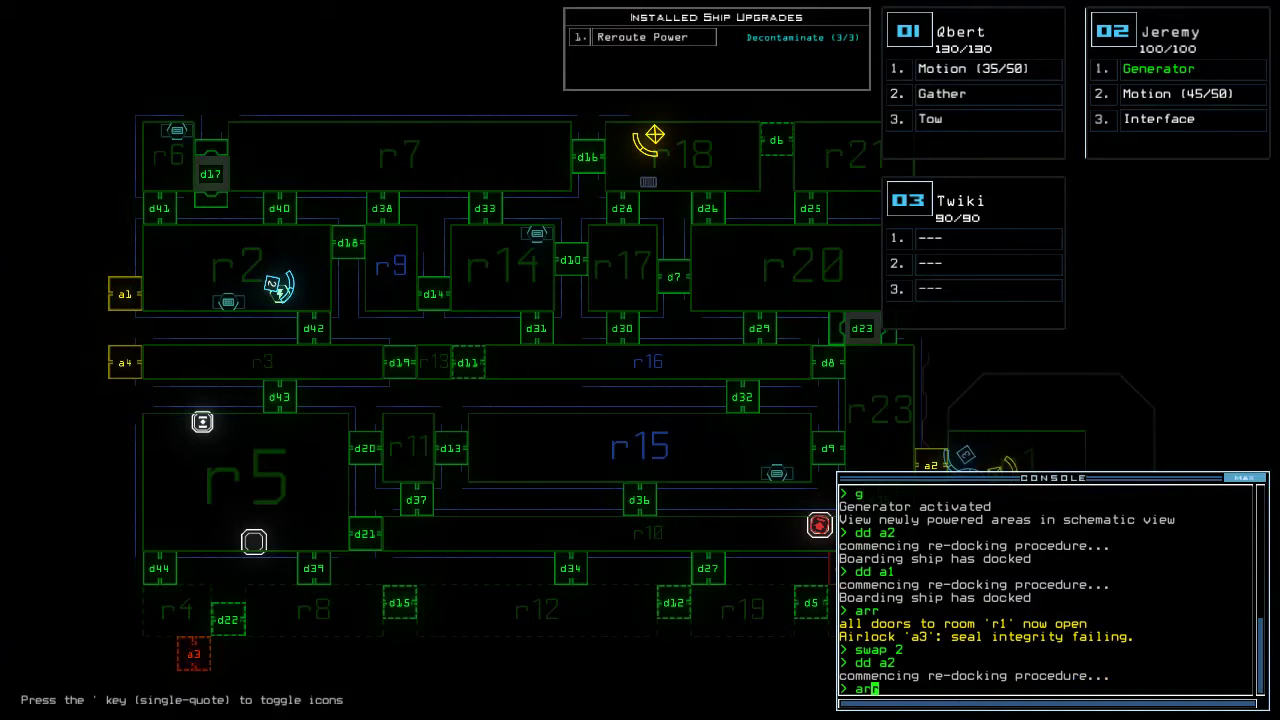
{"action": "type", "text": "r"}
{"action": "key", "text": "Return"}
{"action": "type", "text": "dd a"}
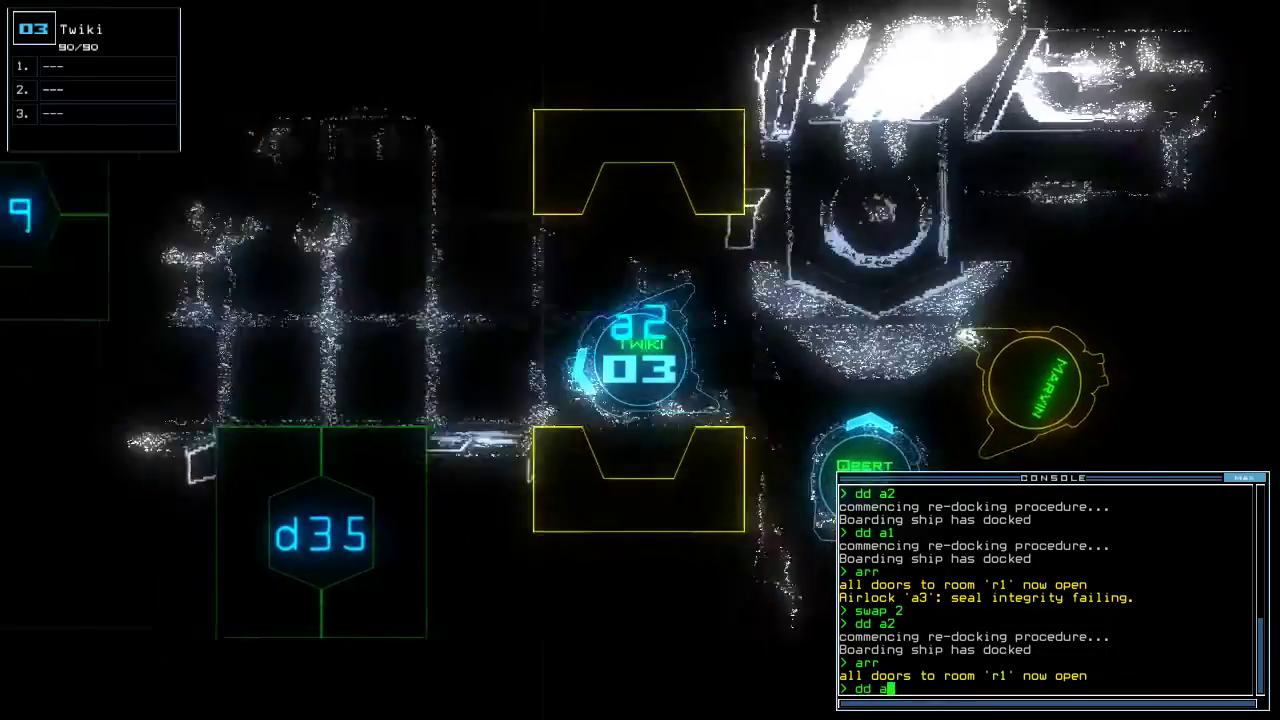
{"action": "type", "text": "3"}
{"action": "key", "text": "Return"}
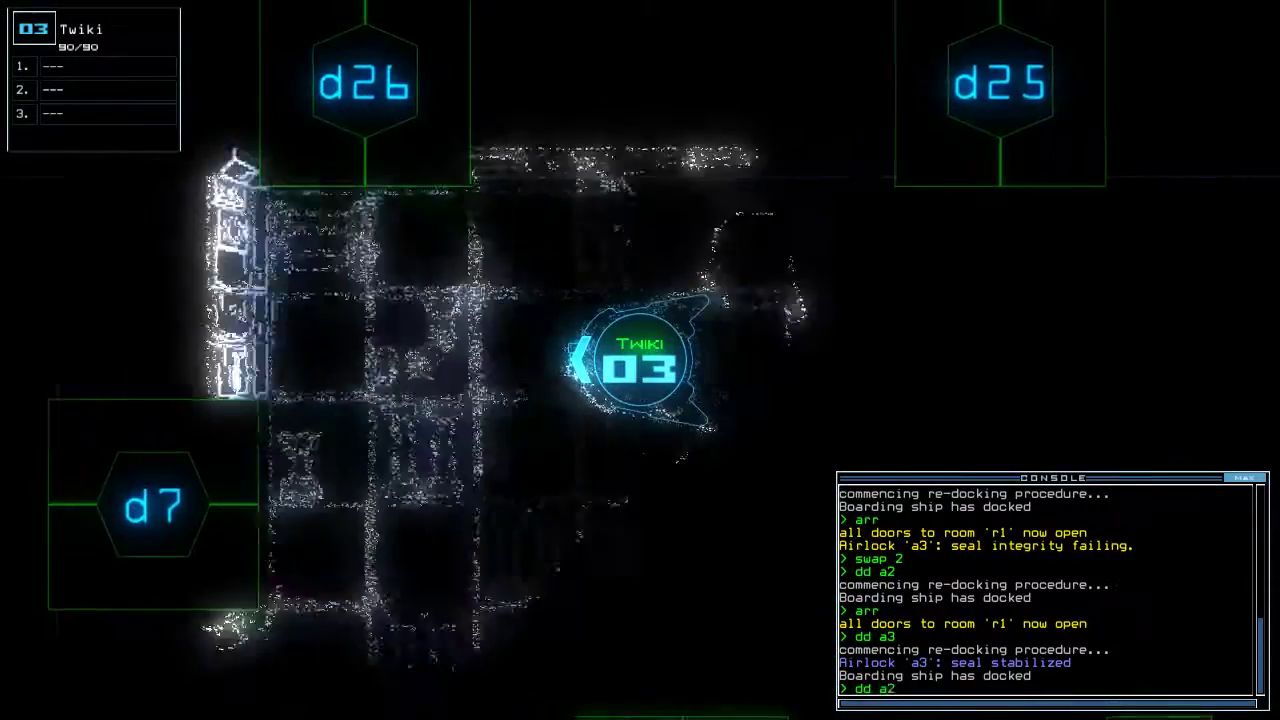
{"action": "type", "text": "dd a2"}
{"action": "key", "text": "Return"}
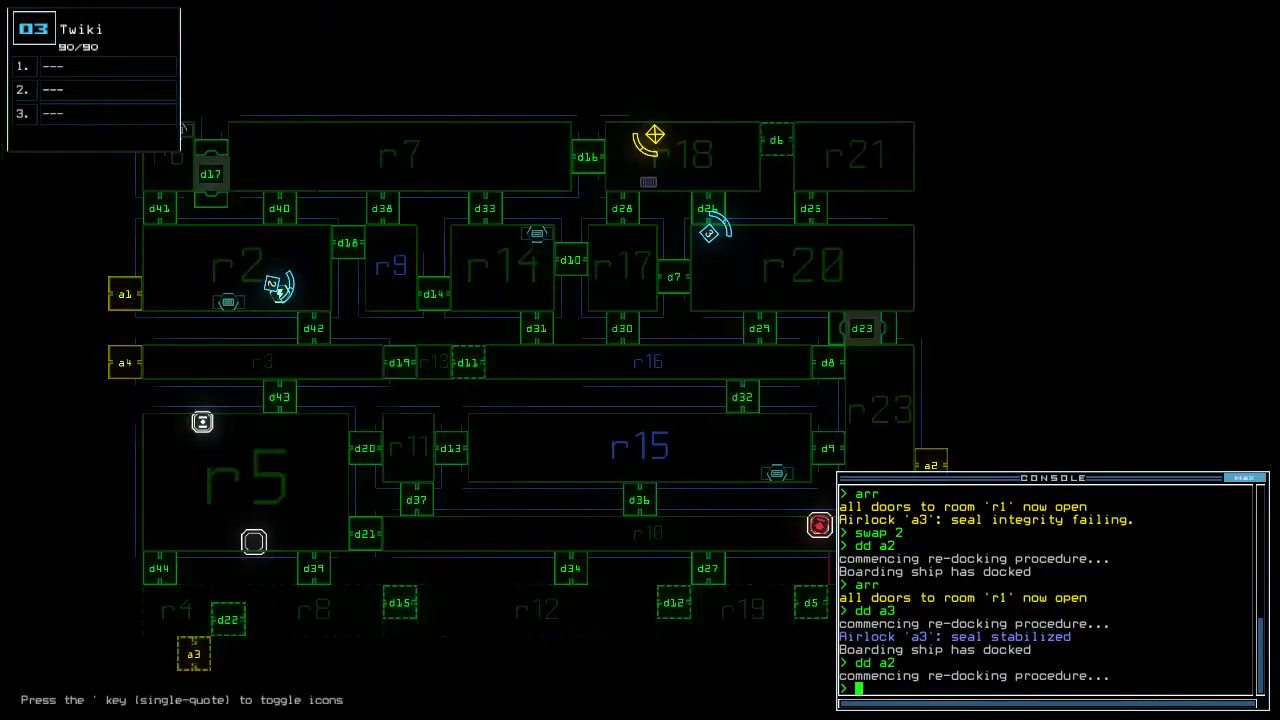
{"action": "type", "text": "d26"}
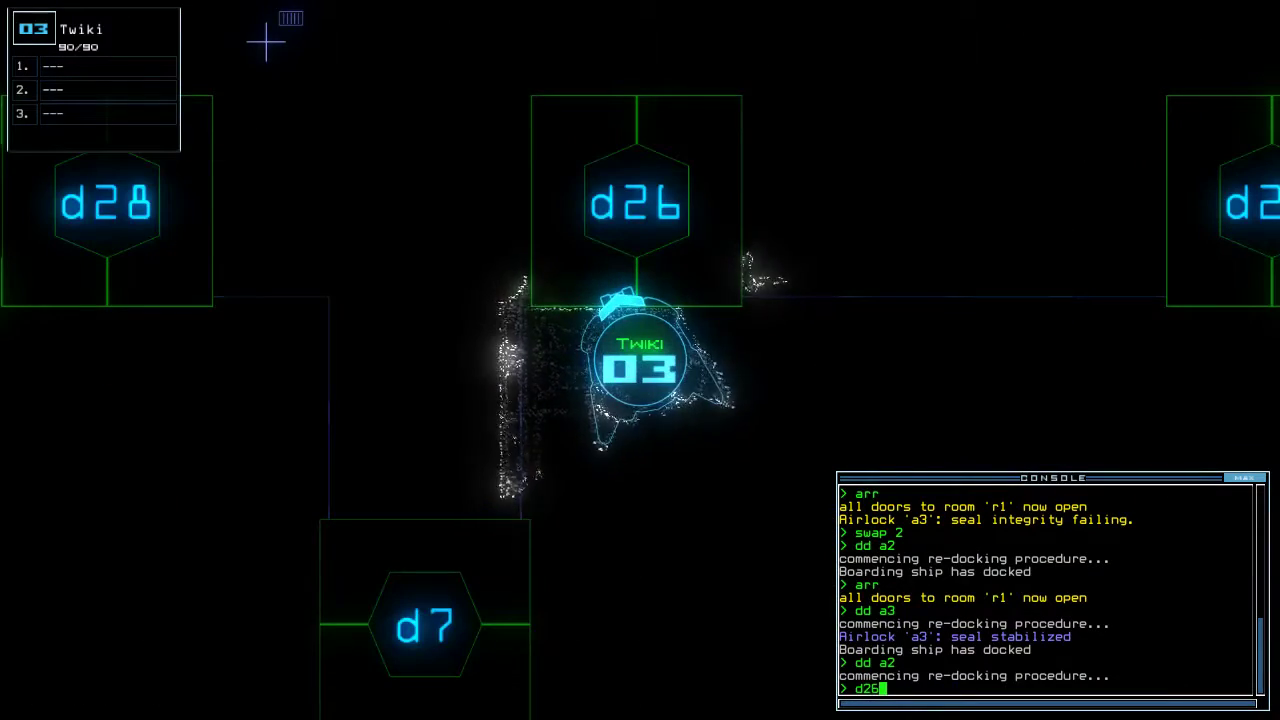
{"action": "key", "text": "Return"}
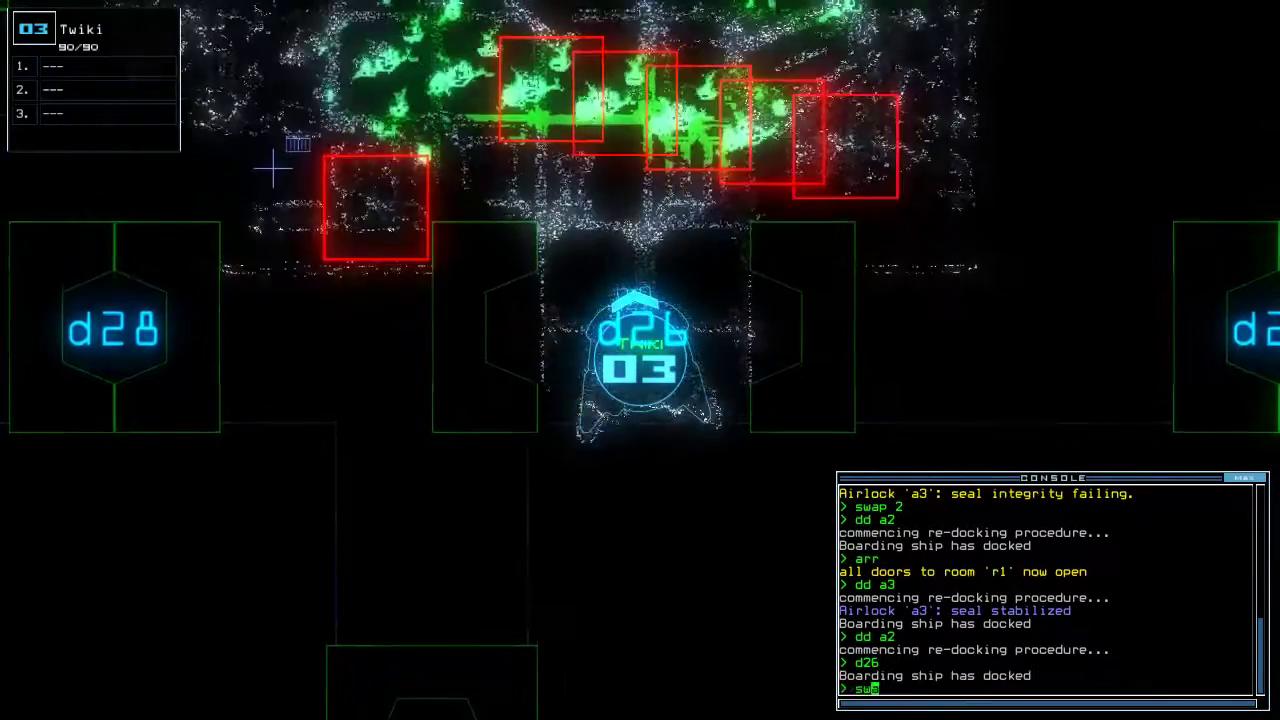
{"action": "type", "text": "swap"}
{"action": "key", "text": "Return"}
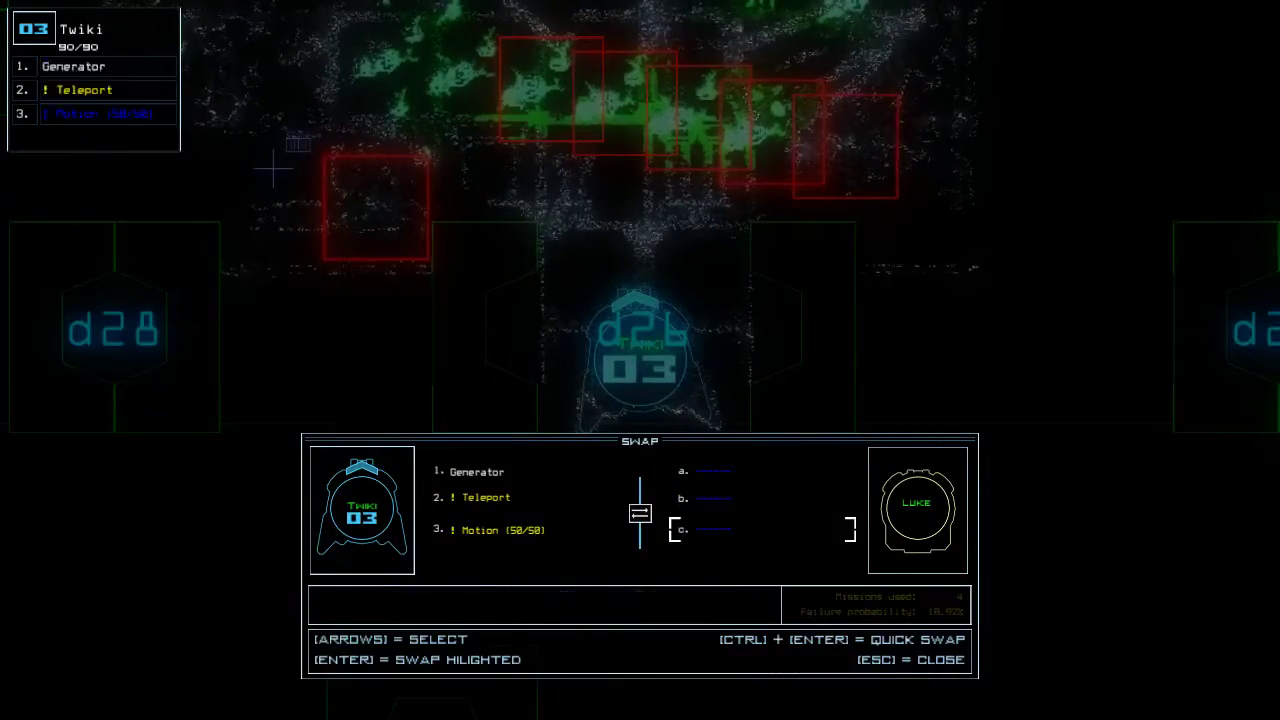
Close the upgrade swap screen and send Twiki to door d26
{"action": "key", "text": "Escape"}
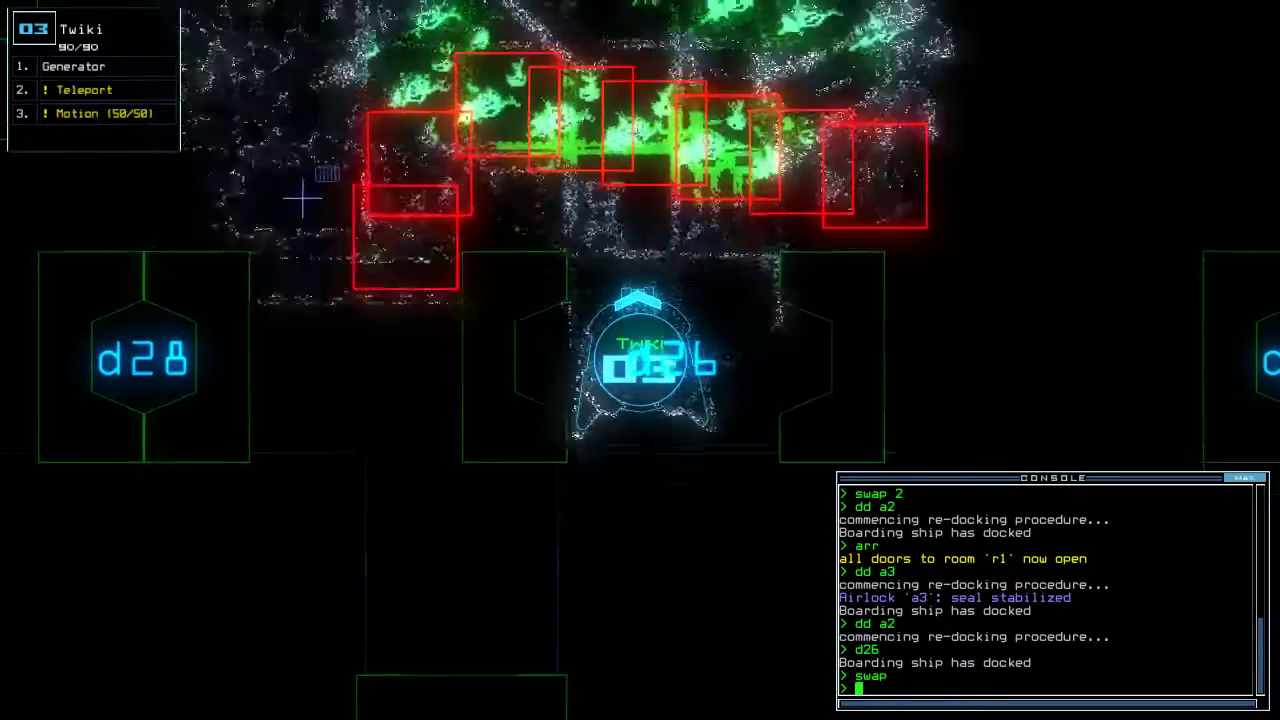
{"action": "key", "text": "Tab"}
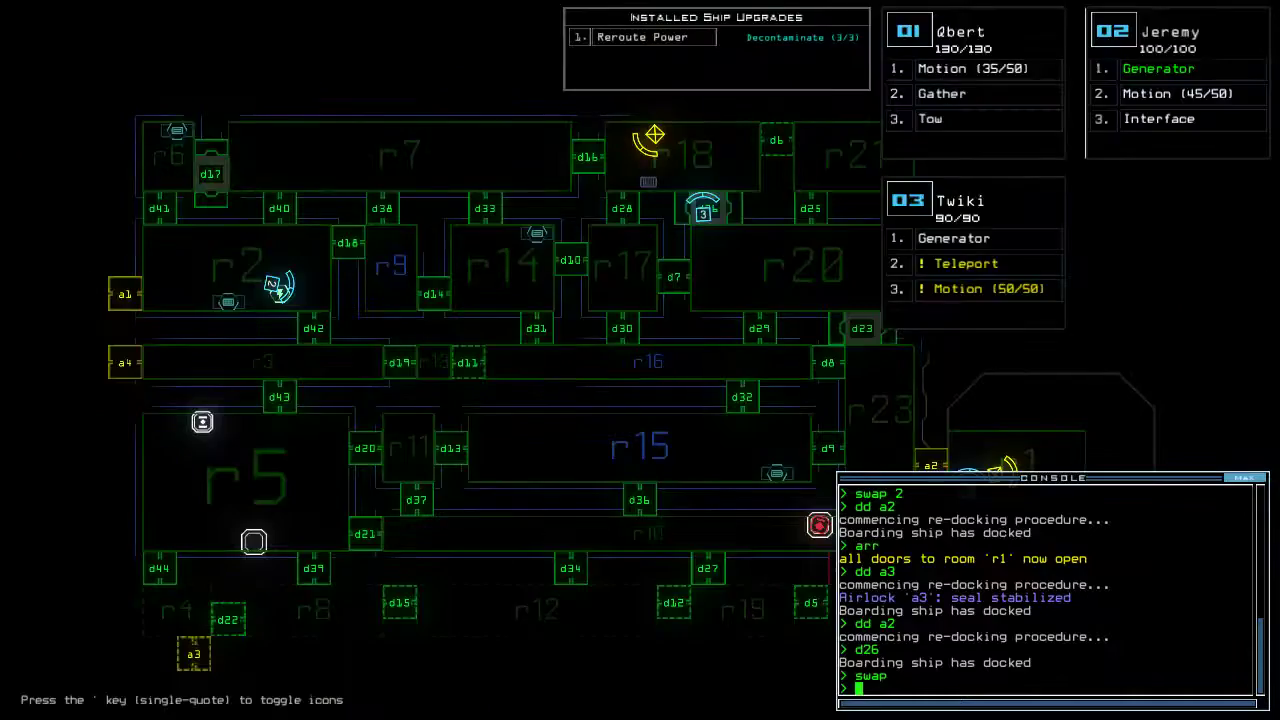
{"action": "key", "text": "Tab"}
{"action": "type", "text": "d26"}
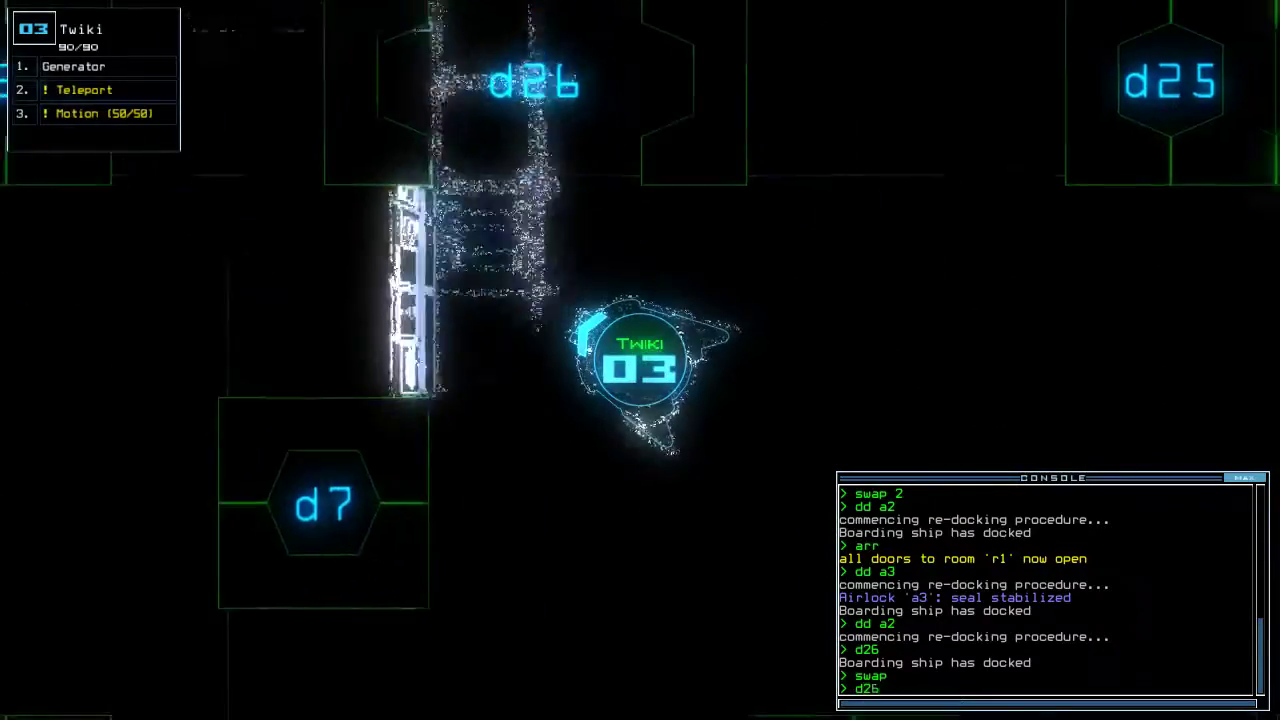
{"action": "key", "text": "Tab"}
{"action": "key", "text": "Return"}
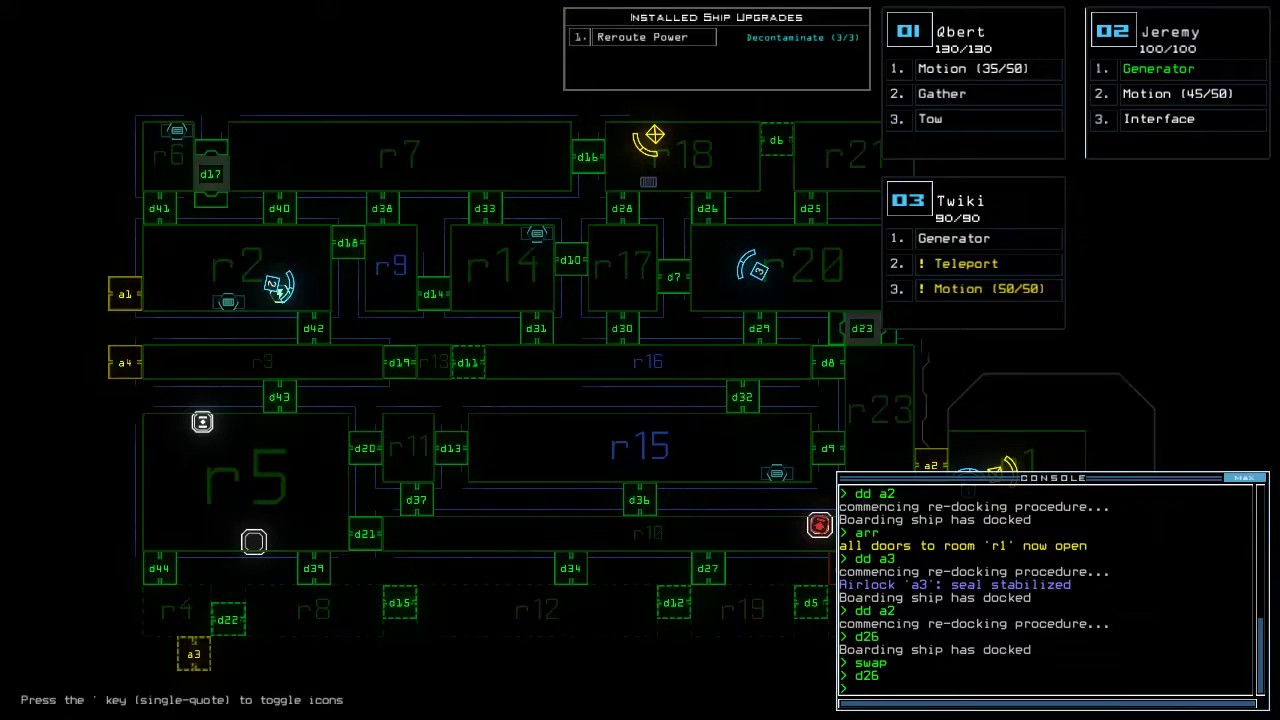
Guide Twiki home through door d23, then open and close room r1's doors
{"action": "key", "text": "Tab"}
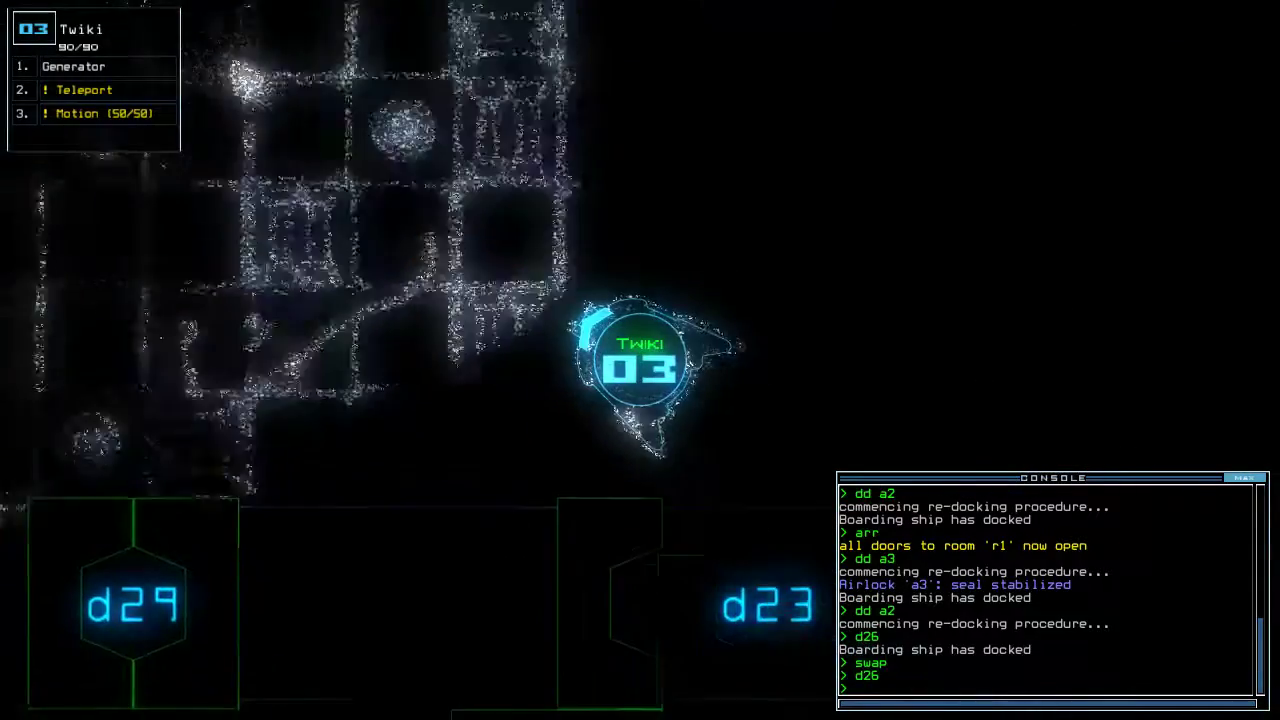
{"action": "key", "text": "Down"}
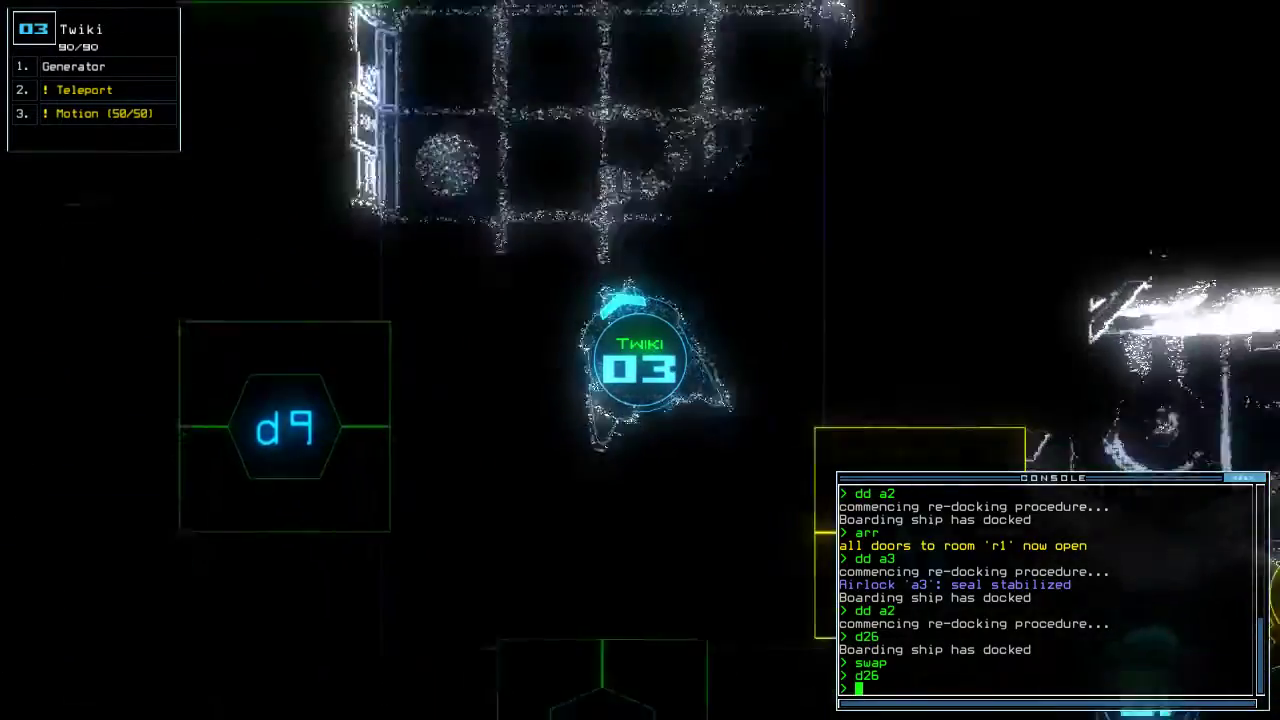
{"action": "type", "text": "arr"}
{"action": "key", "text": "Return"}
{"action": "type", "text": "ra"}
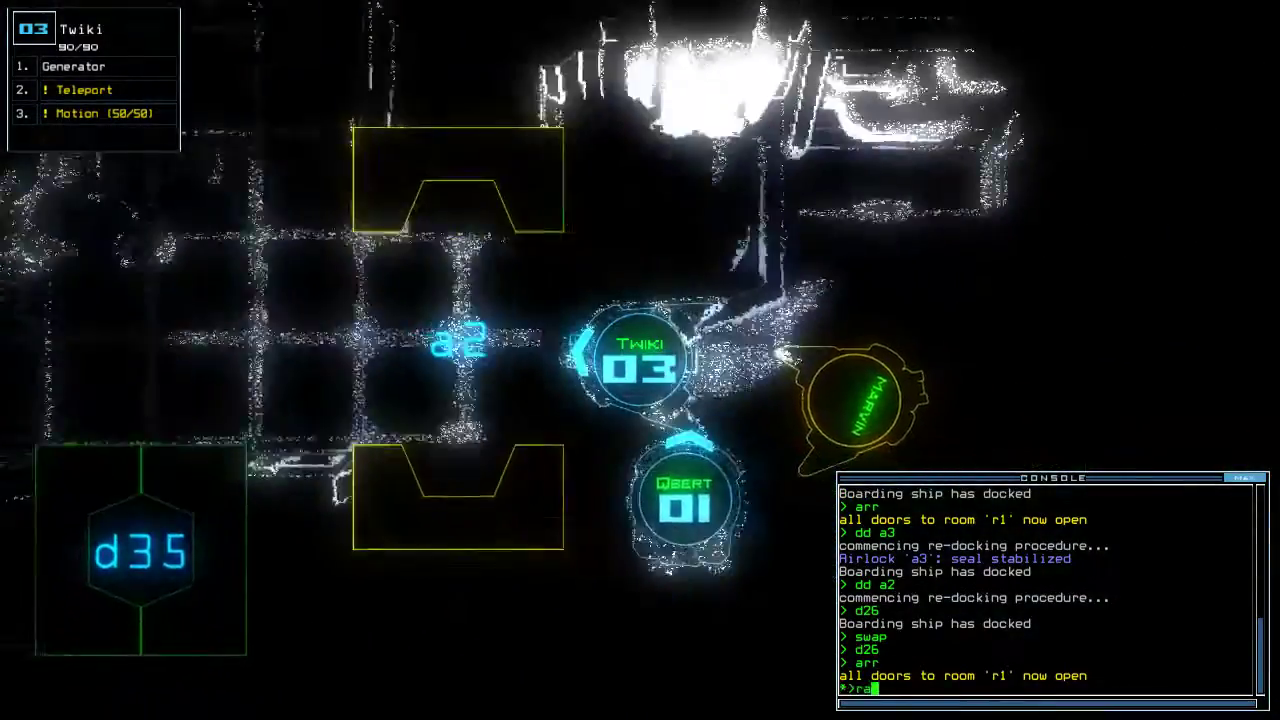
{"action": "key", "text": "Return"}
{"action": "key", "text": "Tab"}
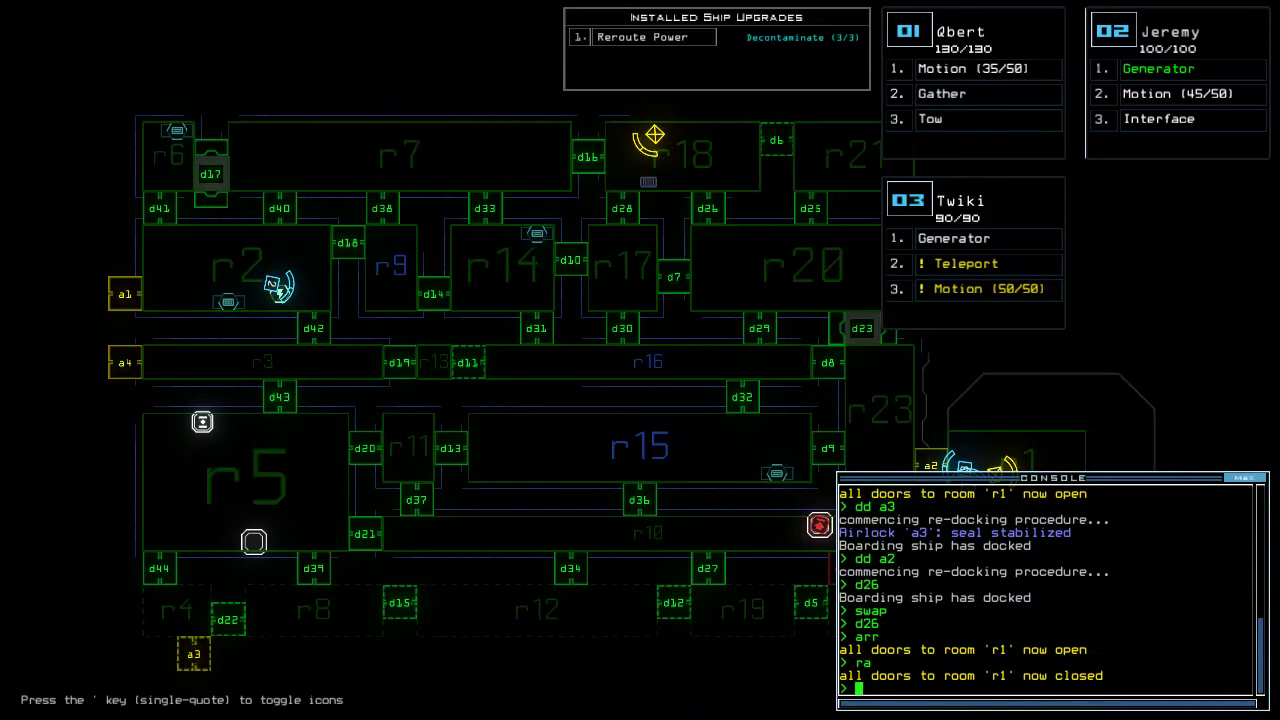
With Qbert, open room r1's doors, move to door d35 and run a motion scan
{"action": "key", "text": "Tab"}
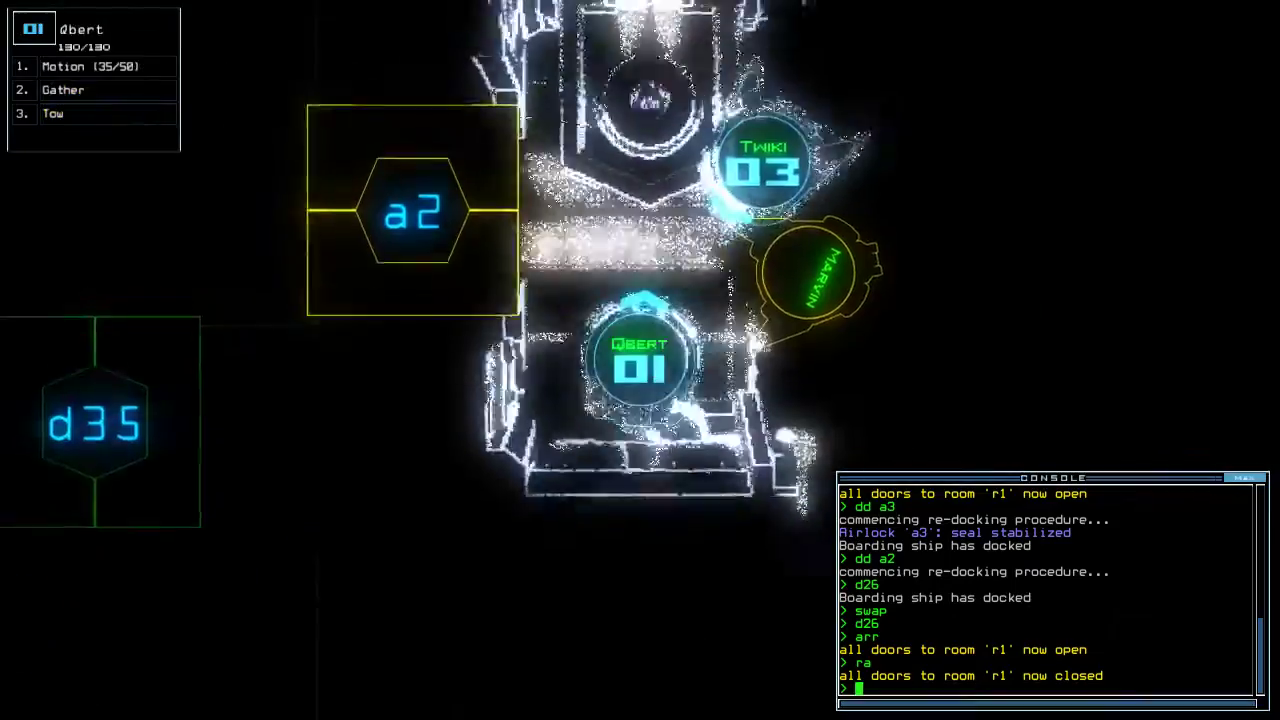
{"action": "type", "text": "arr"}
{"action": "key", "text": "Return"}
{"action": "type", "text": "d35"}
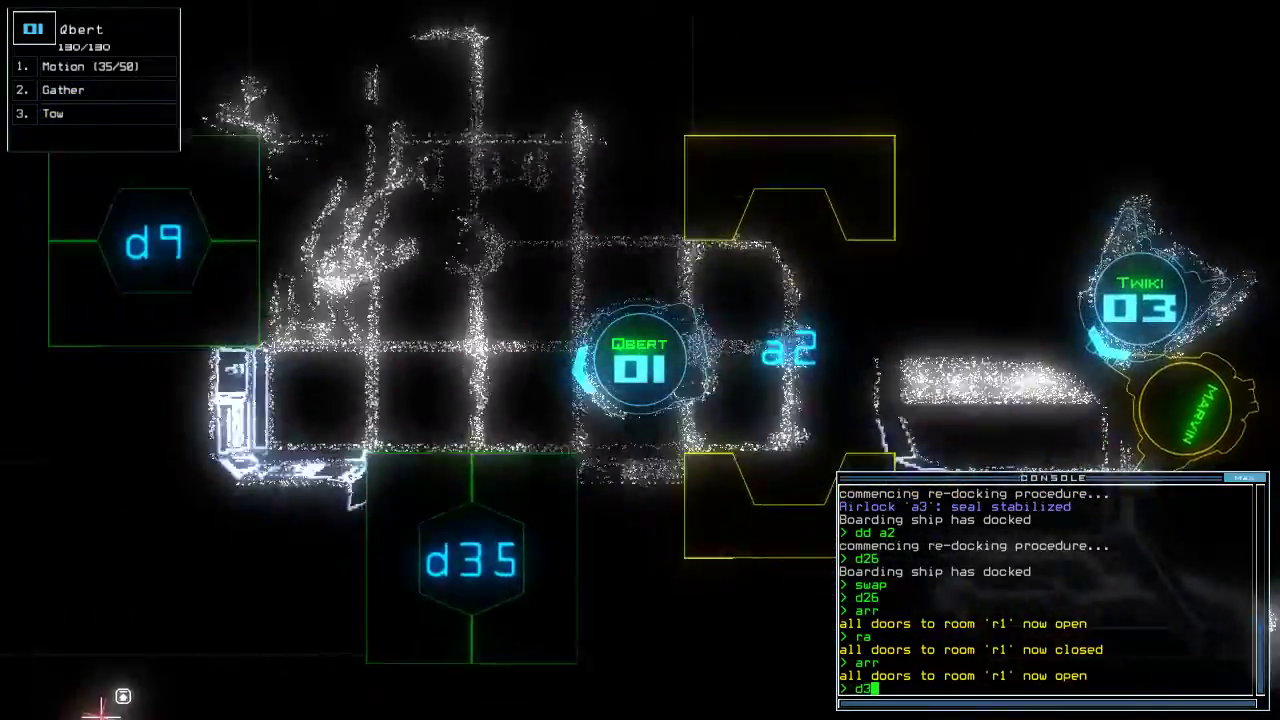
{"action": "type", "text": "motion"}
{"action": "key", "text": "Return"}
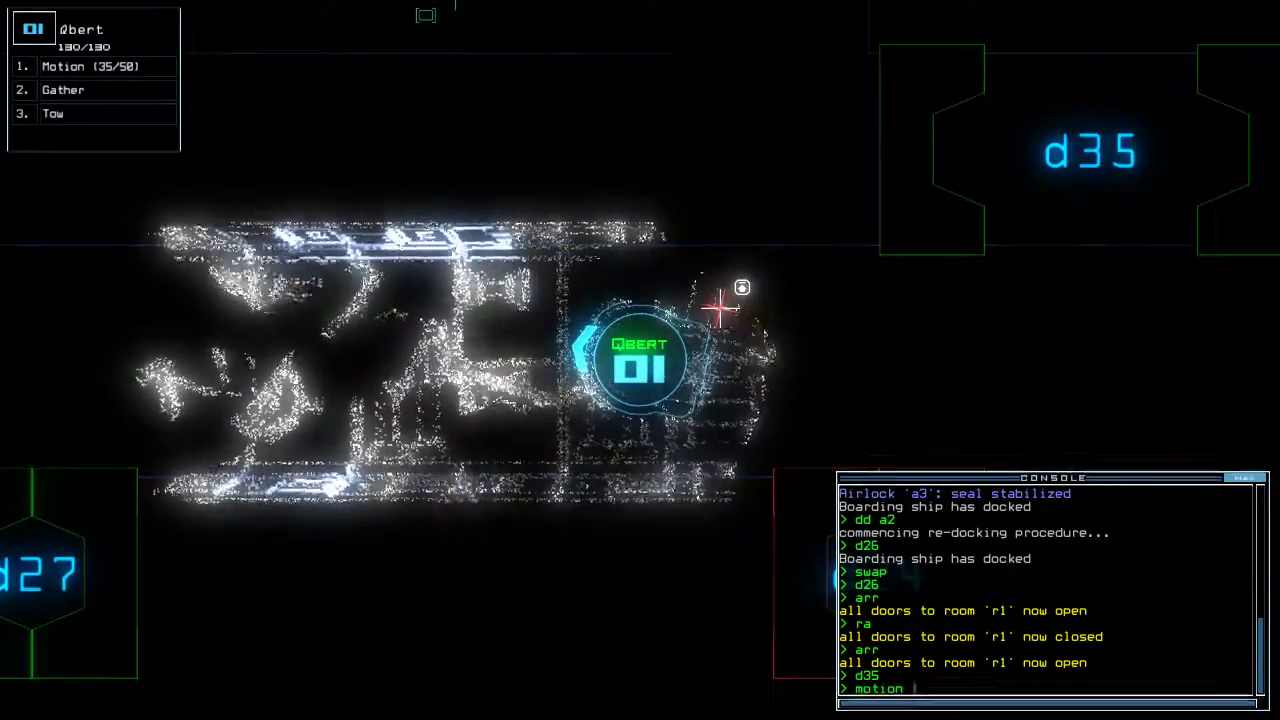
{"action": "type", "text": "1"}
{"action": "key", "text": "Return"}
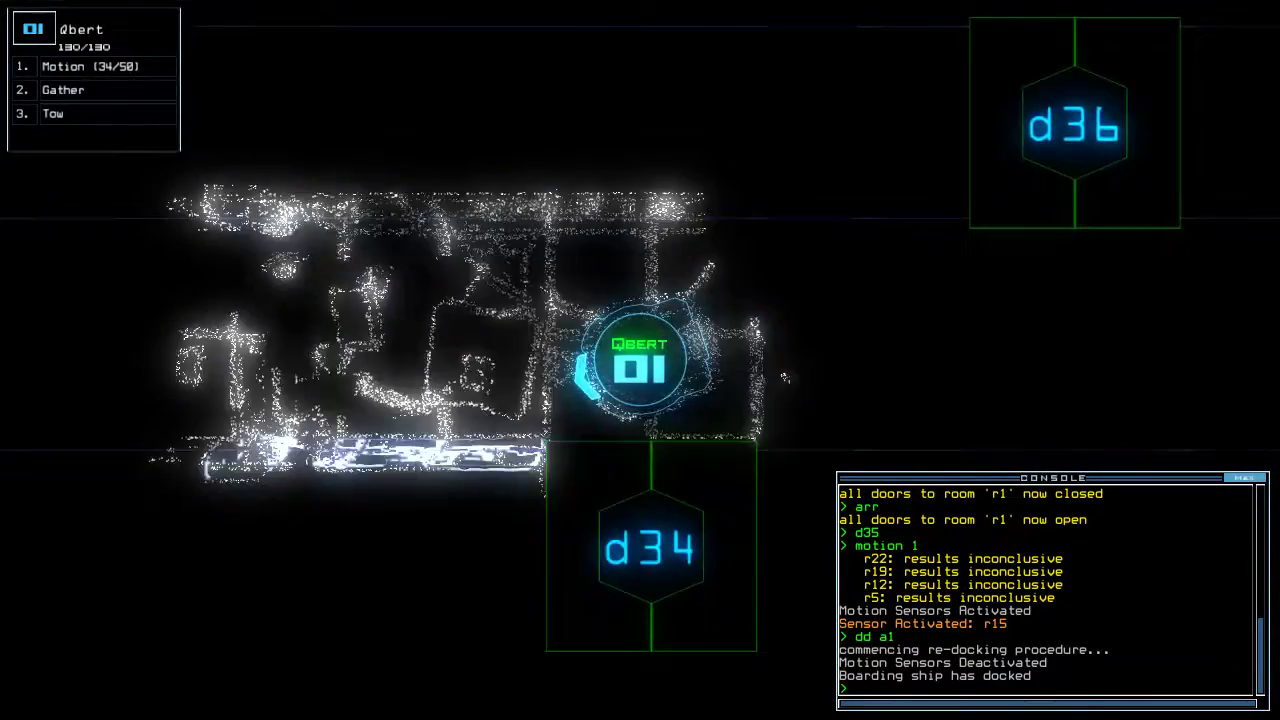
Redock at airlock a1, send Qbert to door d34 and recall Jeremy
{"action": "key", "text": "Tab"}
{"action": "key", "text": "Tab"}
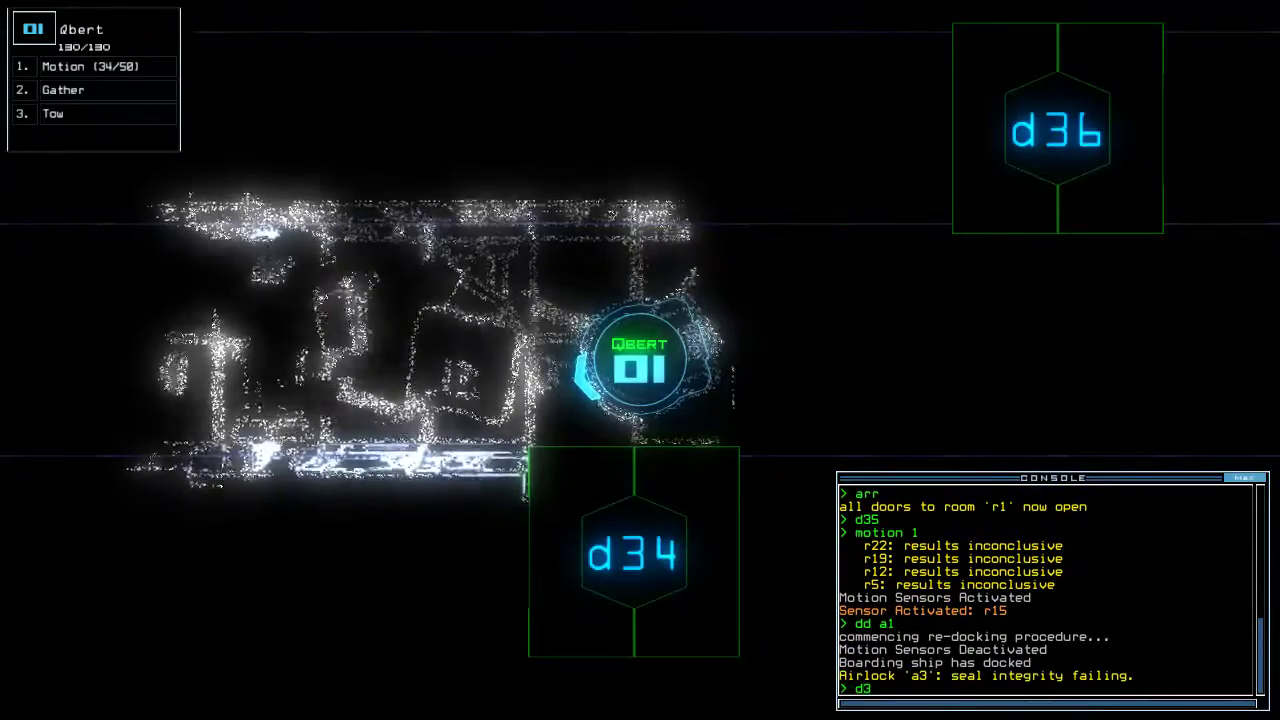
{"action": "type", "text": "4"}
{"action": "key", "text": "Return"}
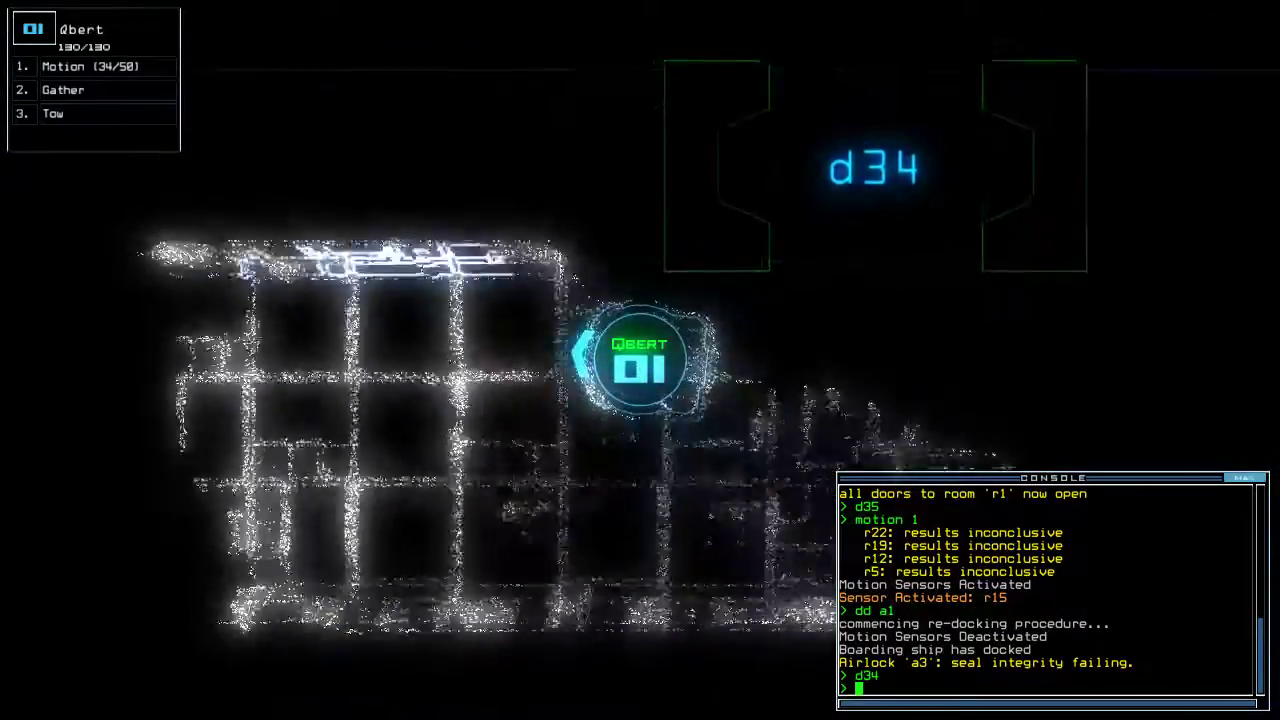
{"action": "type", "text": "arr"}
{"action": "key", "text": "Tab"}
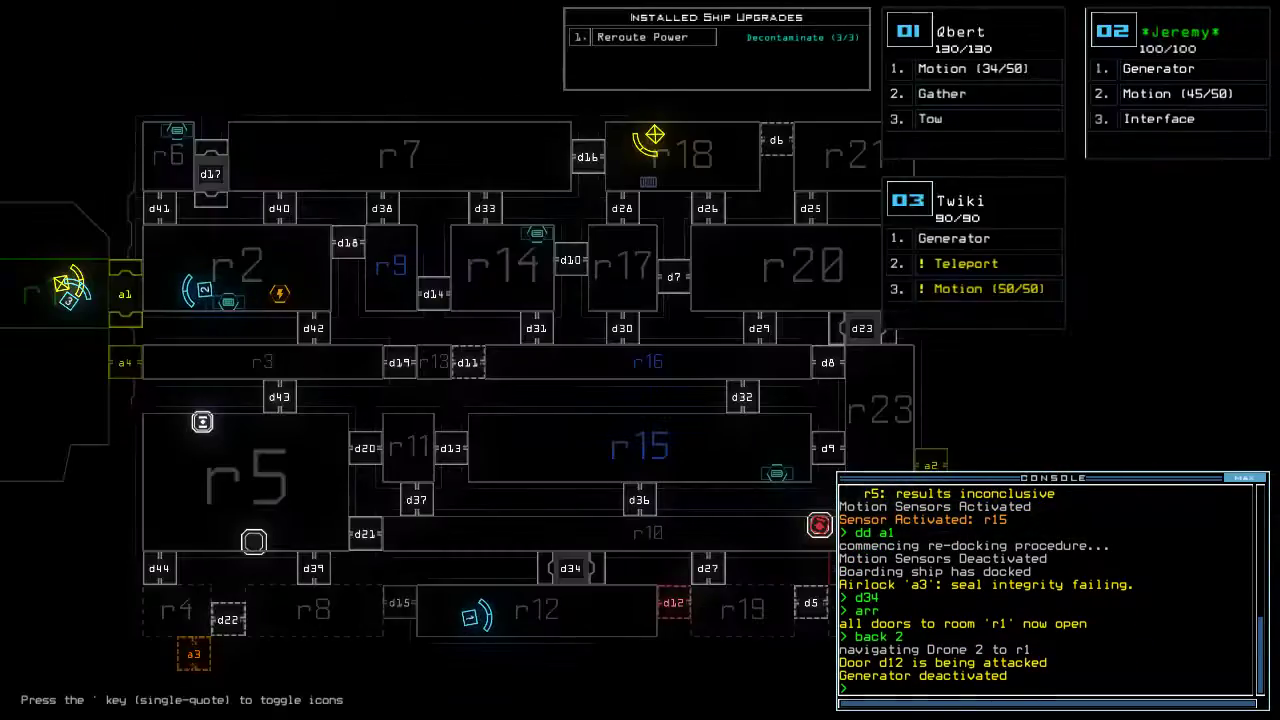
Drive Qbert with the arrow keys up to door d34
{"action": "key", "text": "Tab"}
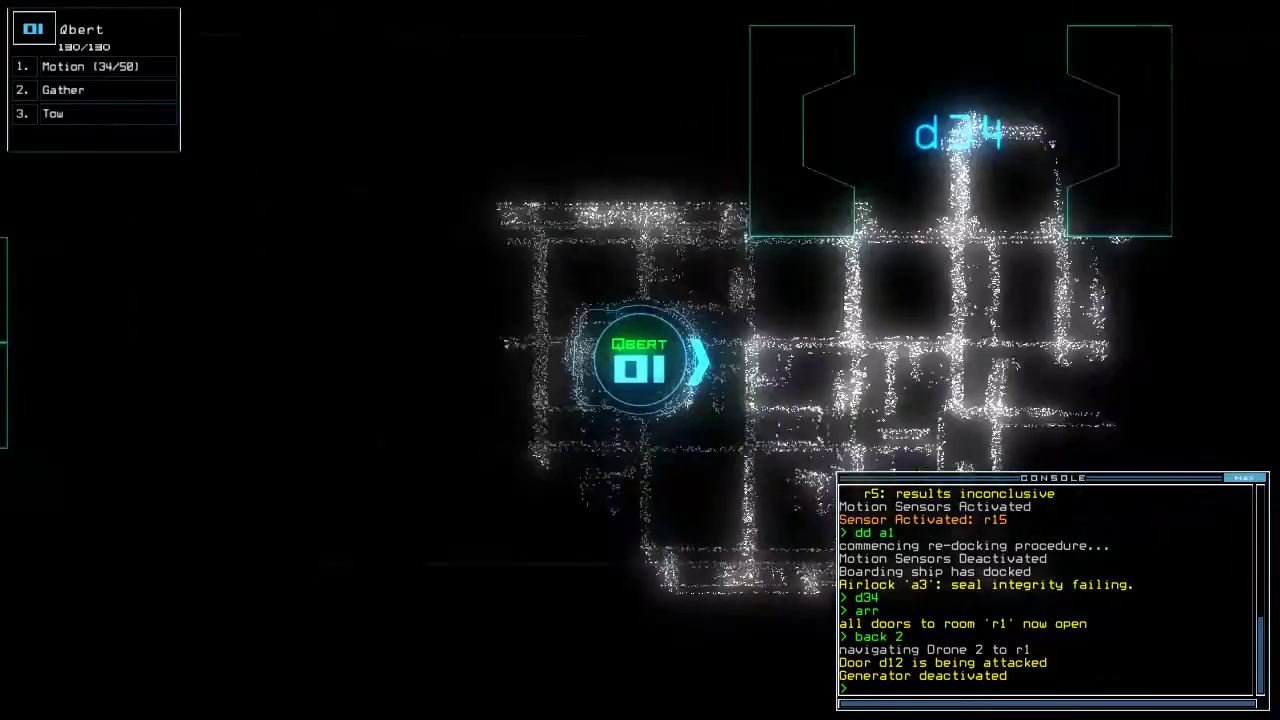
{"action": "key", "text": "Right"}
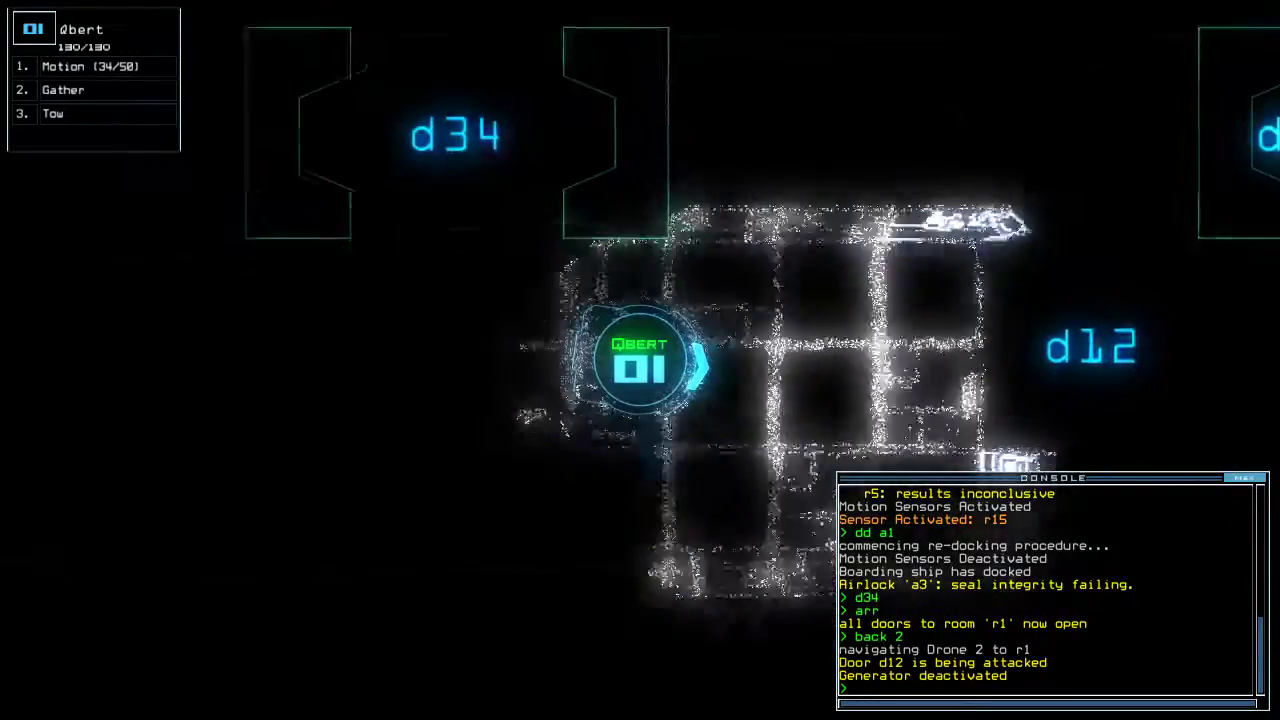
{"action": "key", "text": "Left"}
{"action": "key", "text": "Up"}
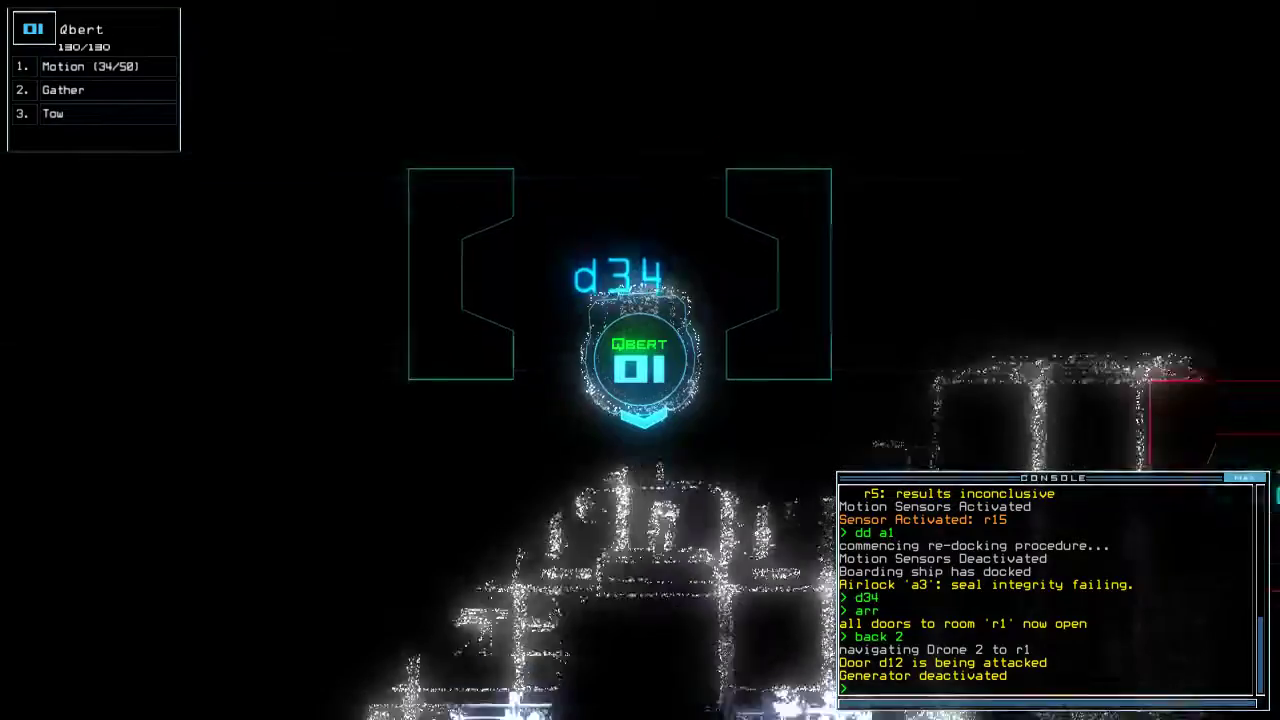
Switch to Jeremy and restart the generator twice
{"action": "key", "text": "2"}
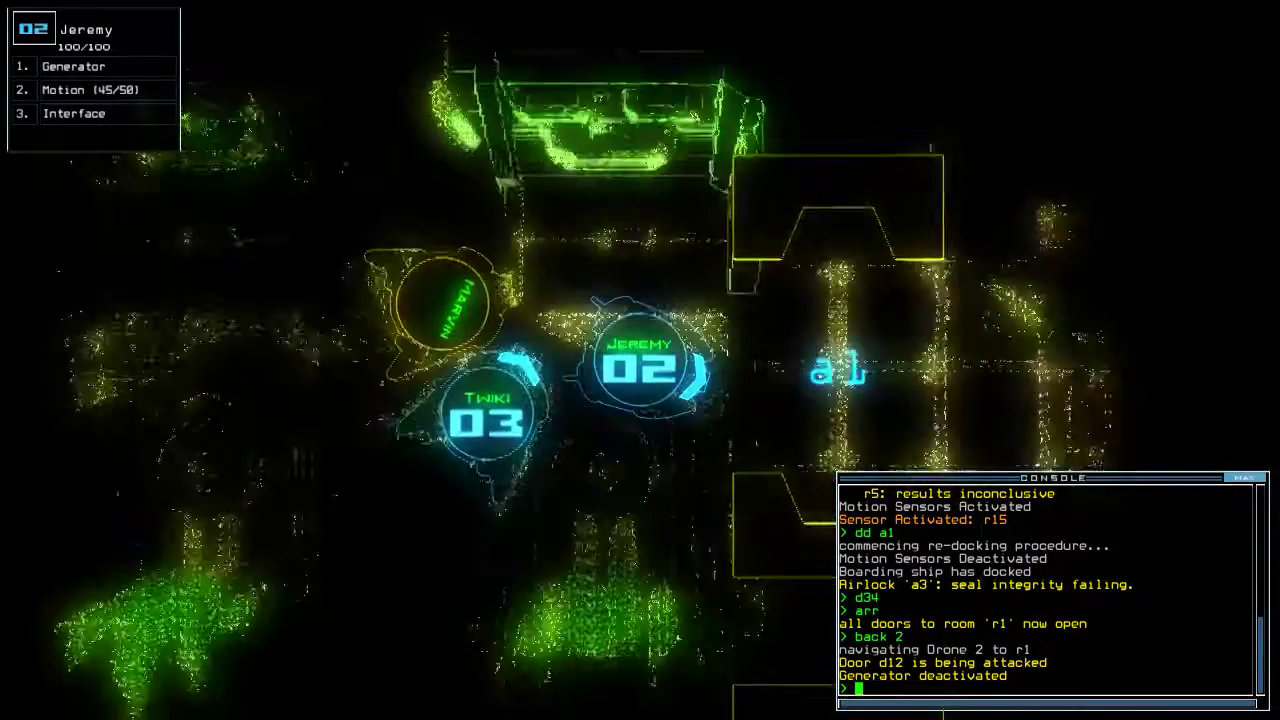
{"action": "key", "text": "Tab"}
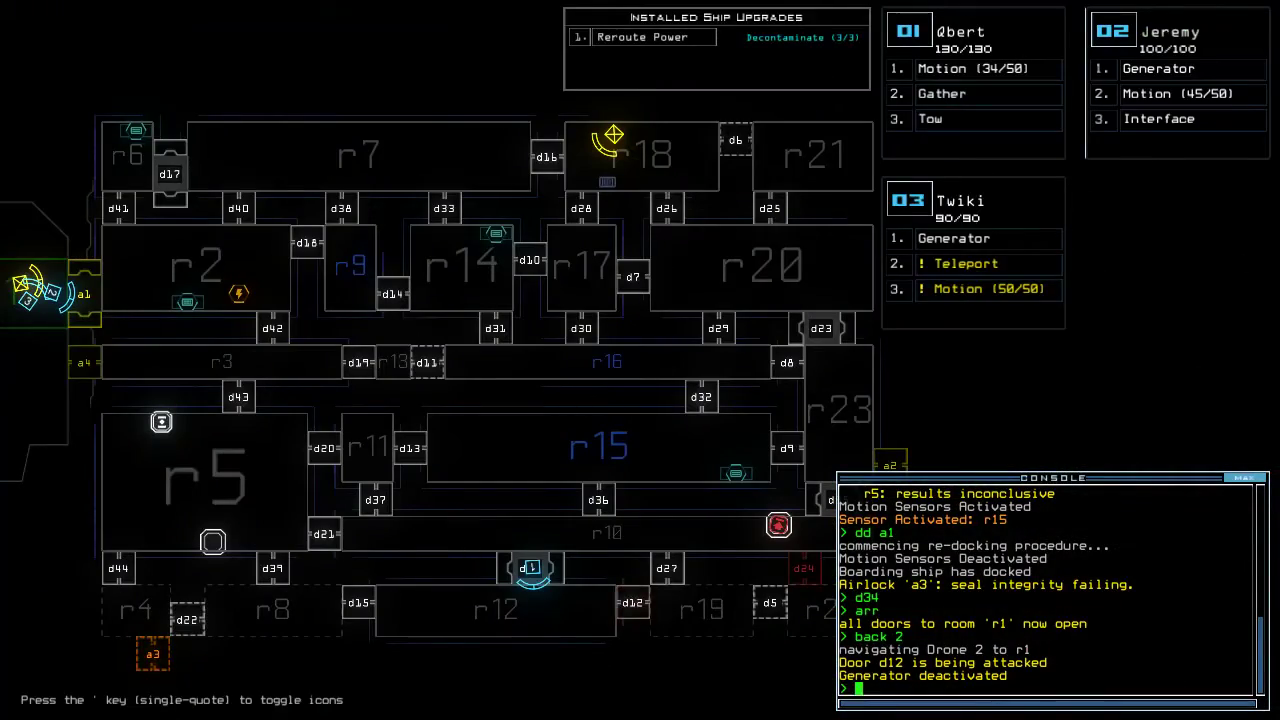
{"action": "key", "text": "Tab"}
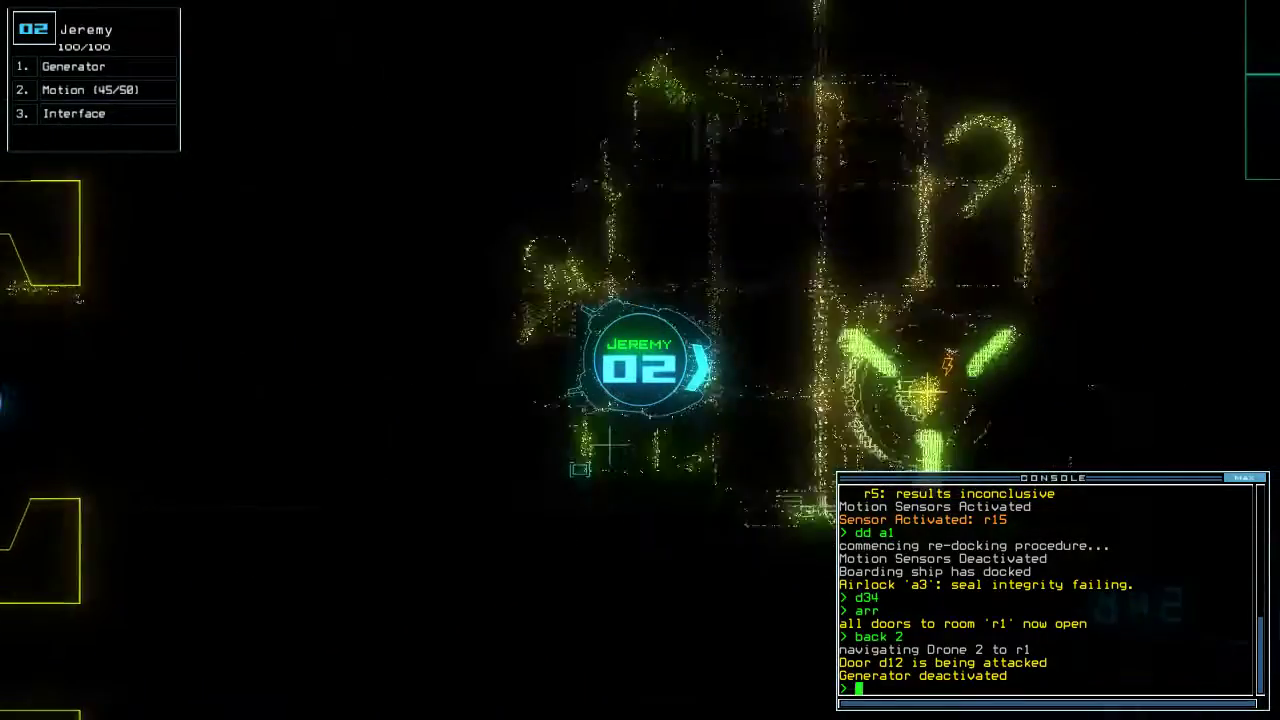
{"action": "type", "text": "g"}
{"action": "key", "text": "Return"}
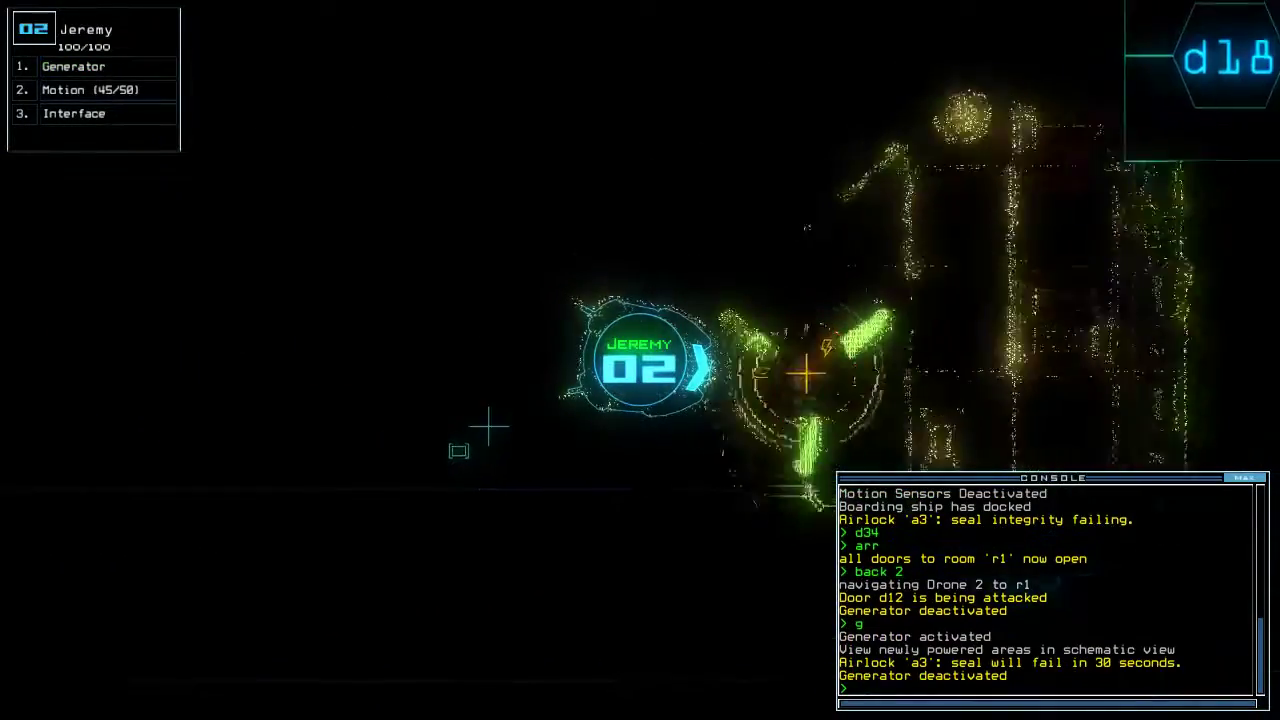
{"action": "type", "text": "g"}
{"action": "key", "text": "Return"}
{"action": "type", "text": "dd a3"}
Complete the airlock a3 redock, then take Qbert through doors d12 and d27 to gather scrap
{"action": "key", "text": "Return"}
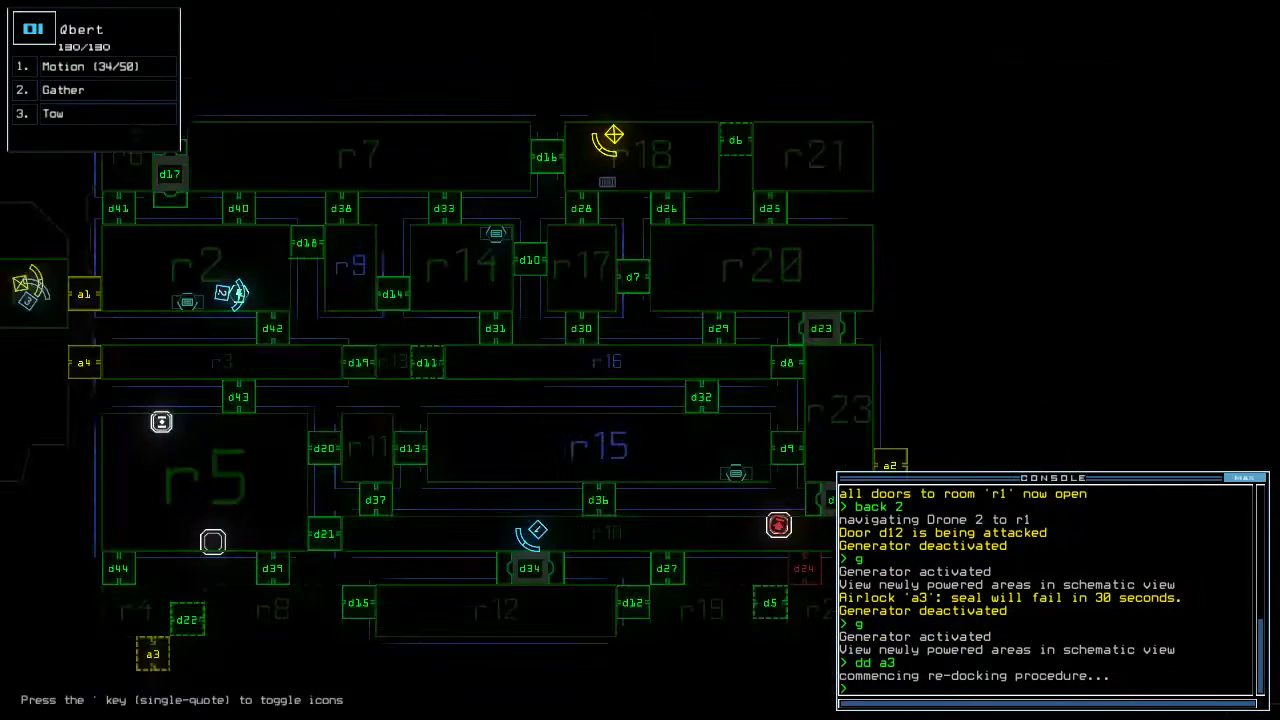
{"action": "type", "text": "d"}
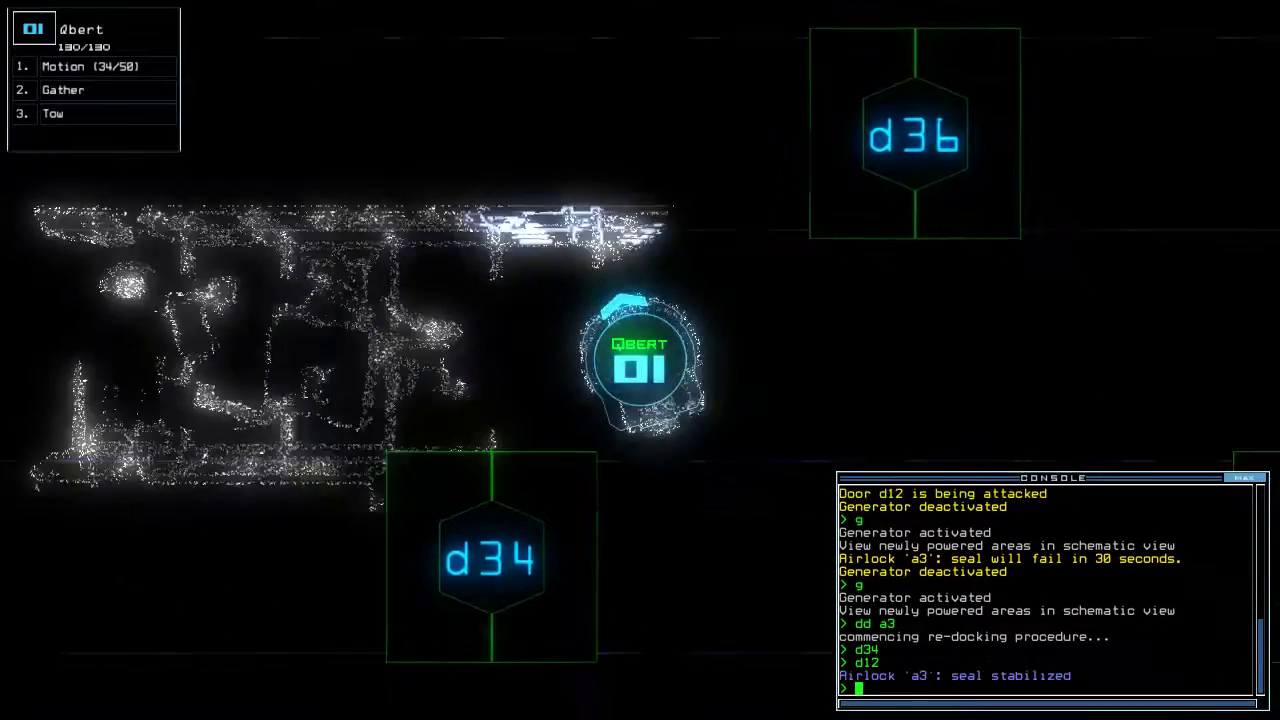
{"action": "type", "text": "d12"}
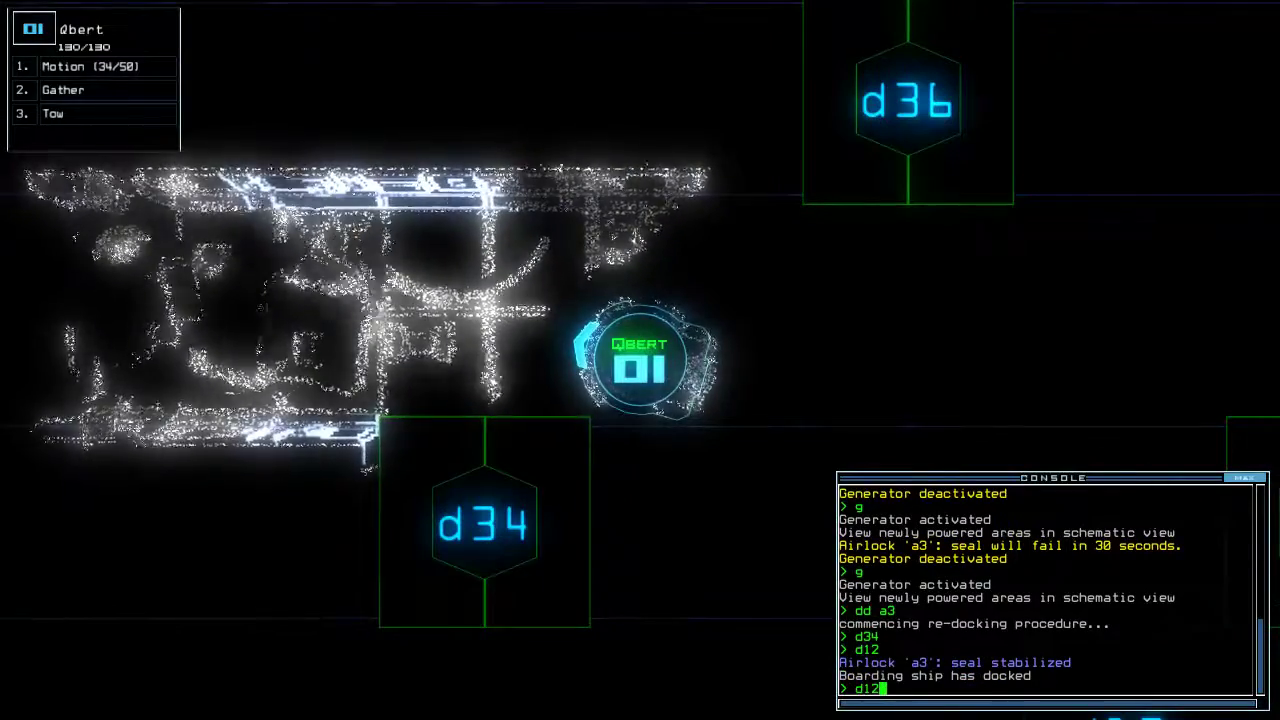
{"action": "key", "text": "Return"}
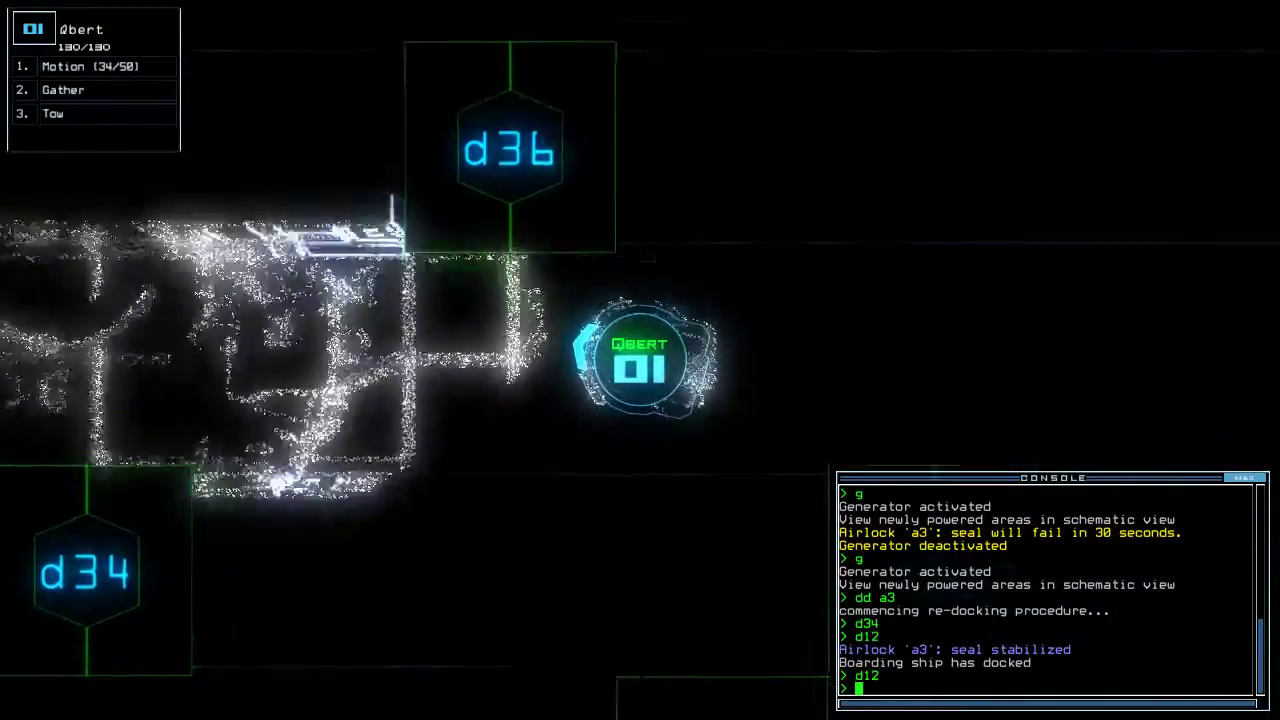
{"action": "key", "text": "Tab"}
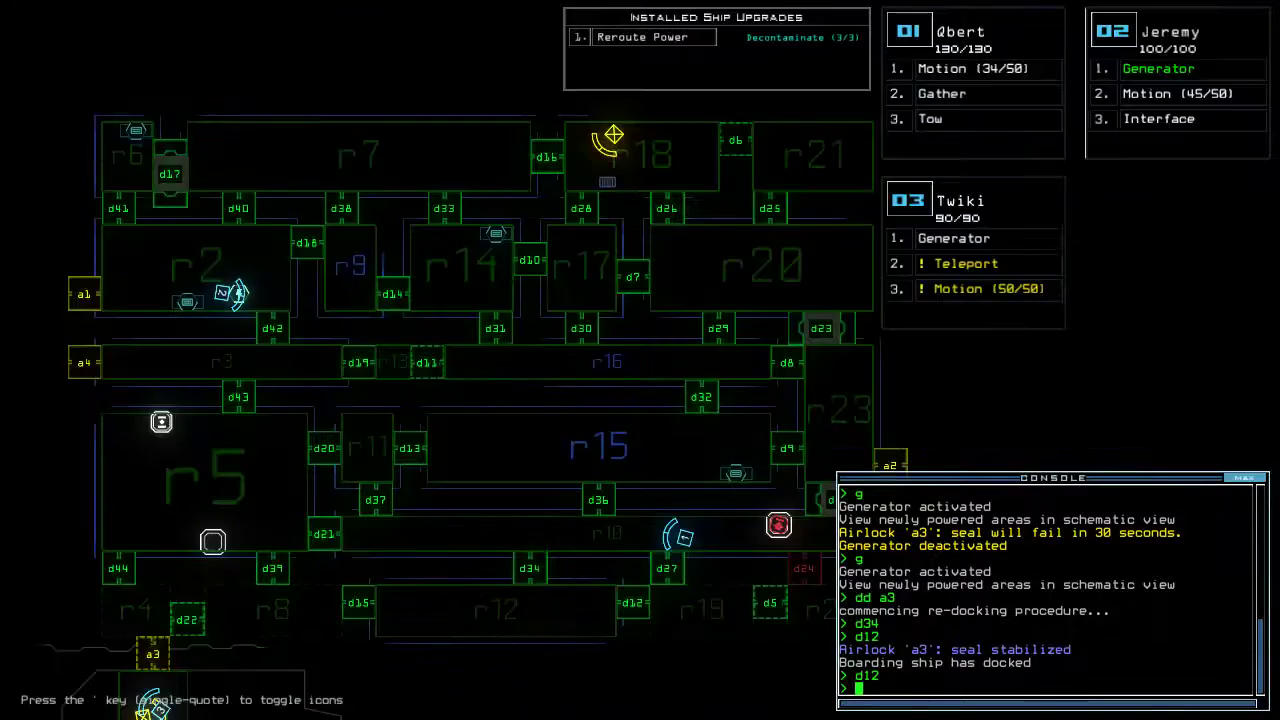
{"action": "key", "text": "Tab"}
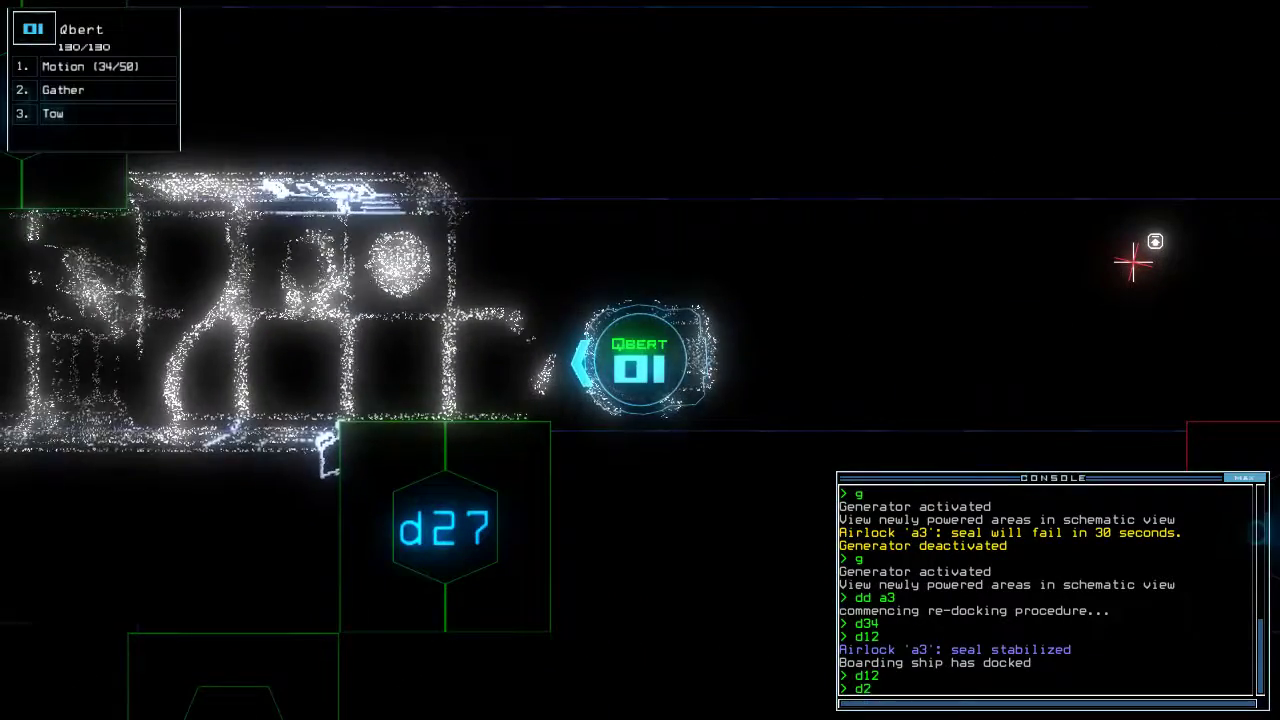
{"action": "type", "text": "7"}
{"action": "key", "text": "Return"}
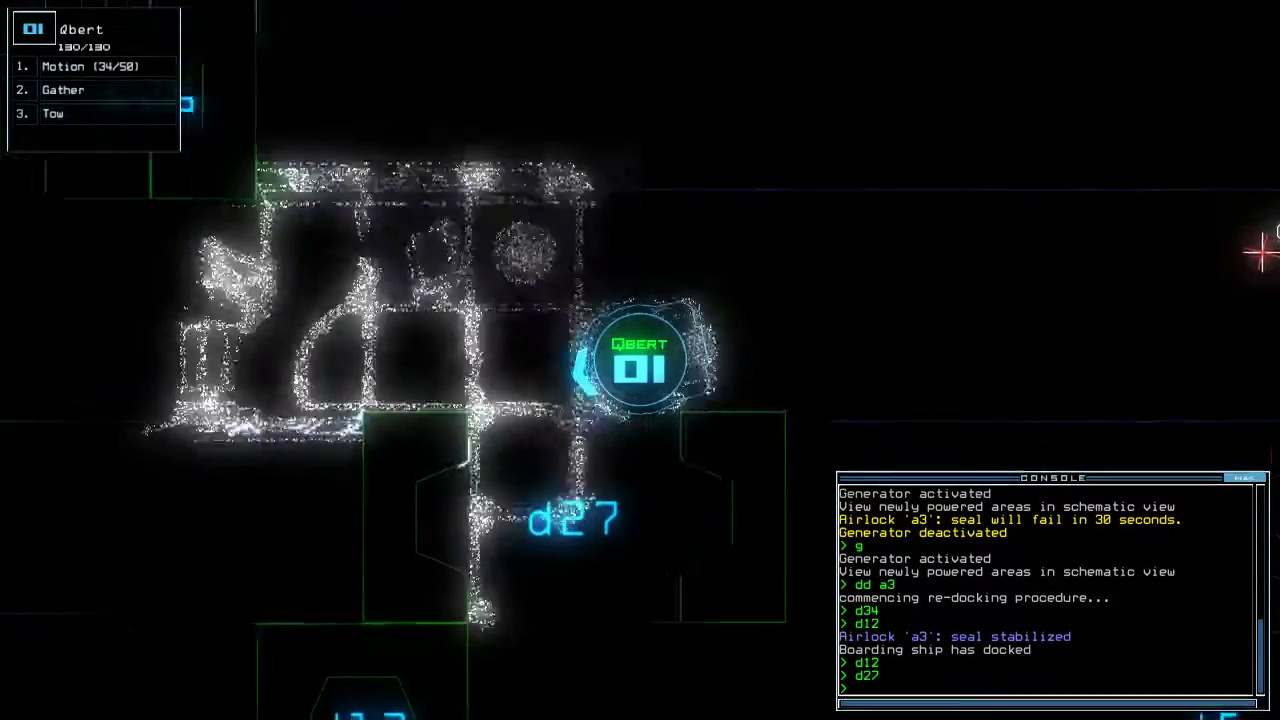
{"action": "type", "text": "g"}
{"action": "key", "text": "Return"}
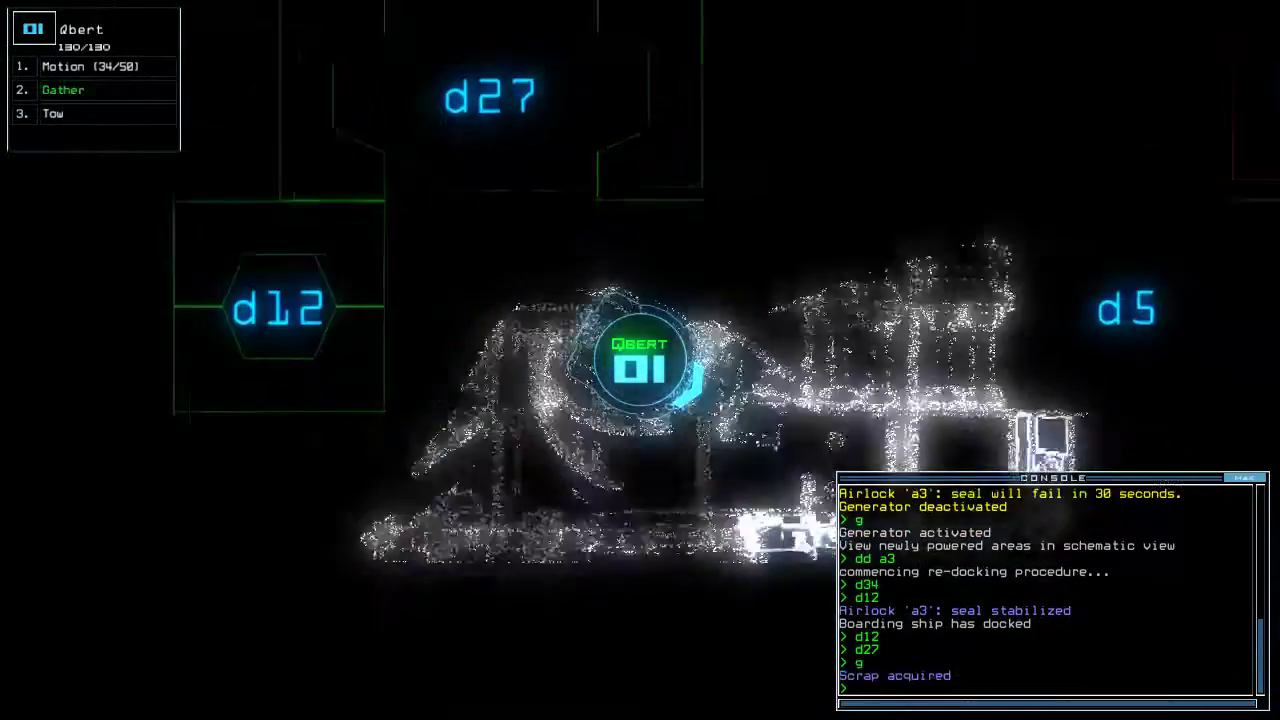
{"action": "type", "text": "d5"}
Open door d5, close five doors around Qbert, and open door d21
{"action": "key", "text": "Return"}
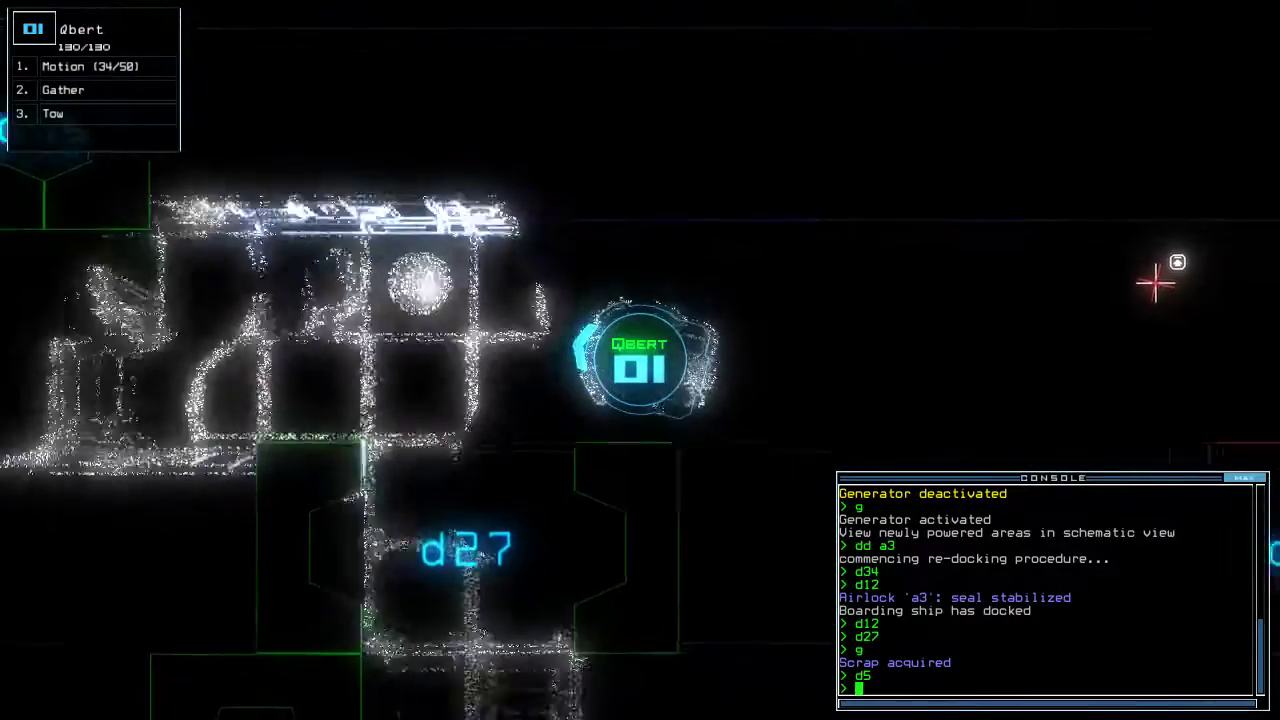
{"action": "type", "text": "cocc"}
{"action": "key", "text": "Return"}
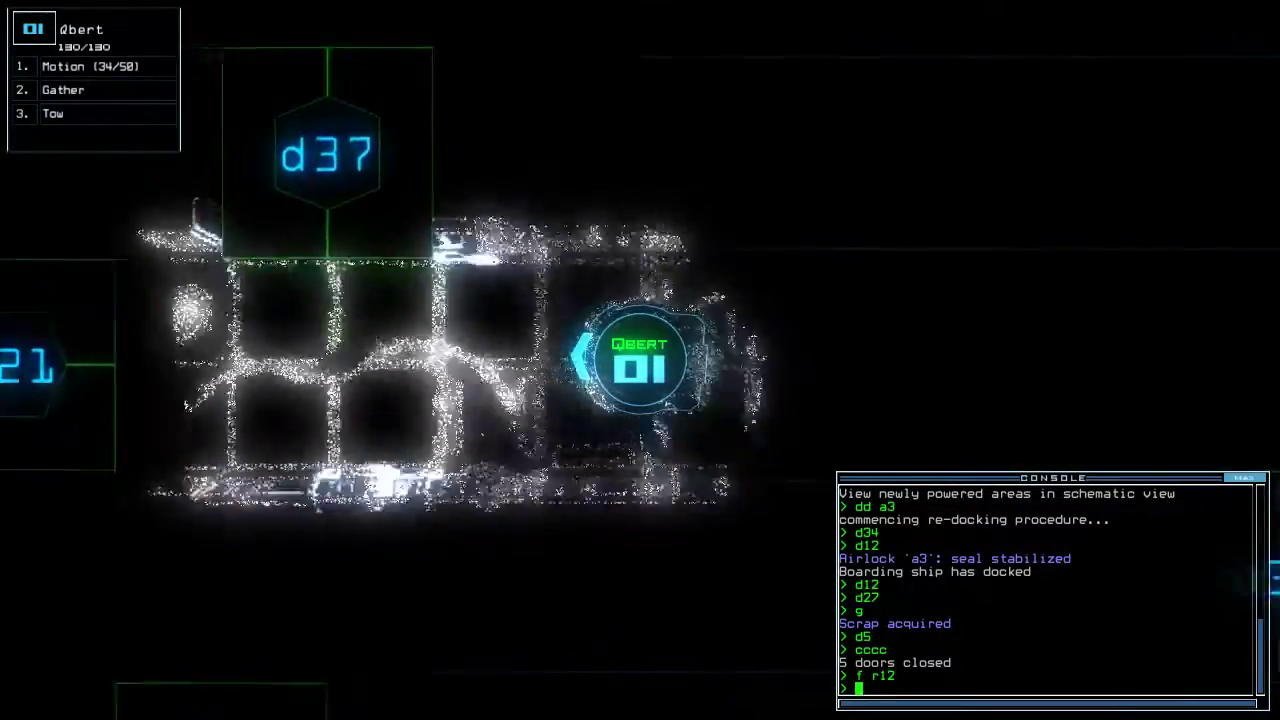
{"action": "key", "text": "Return"}
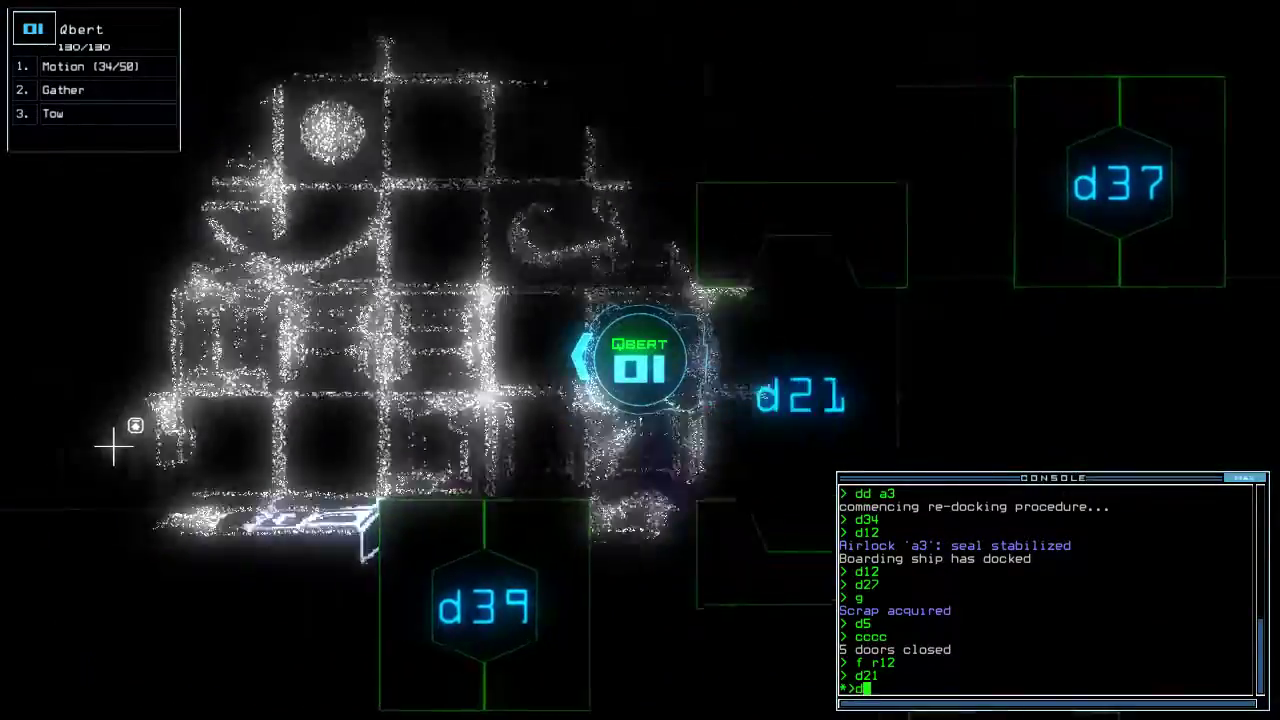
{"action": "type", "text": "d2"}
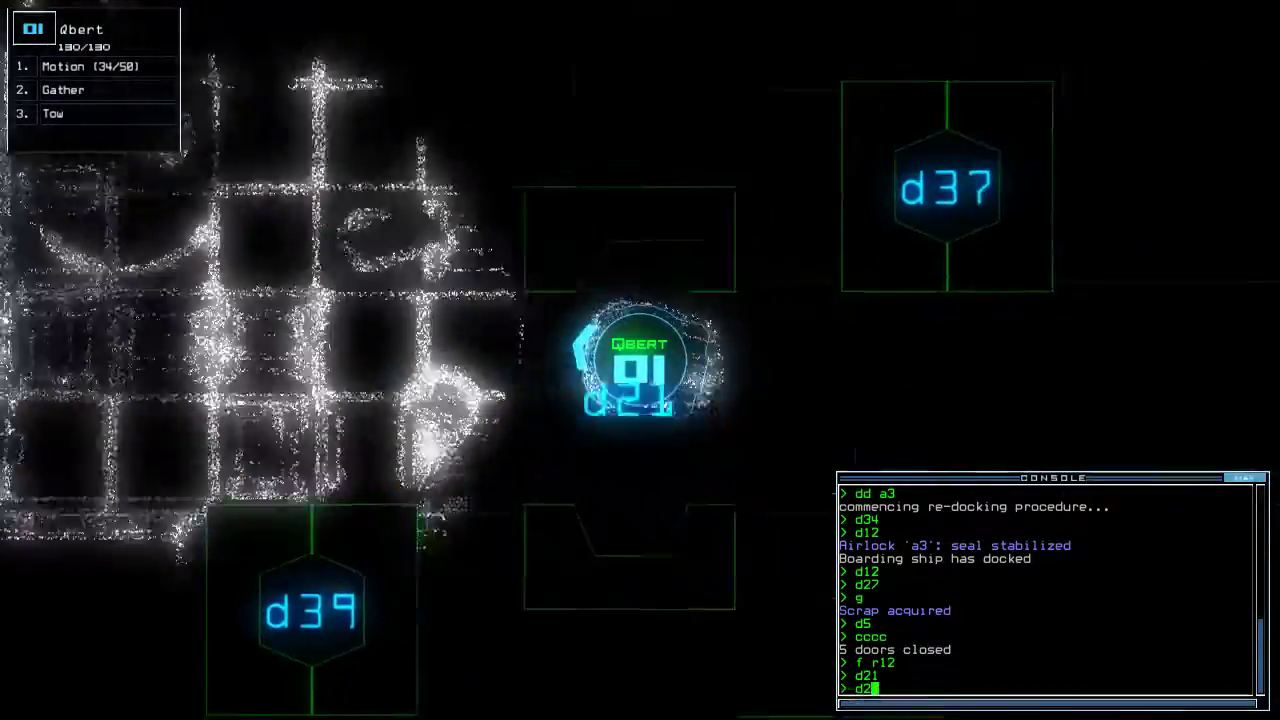
{"action": "type", "text": "1"}
{"action": "key", "text": "Return"}
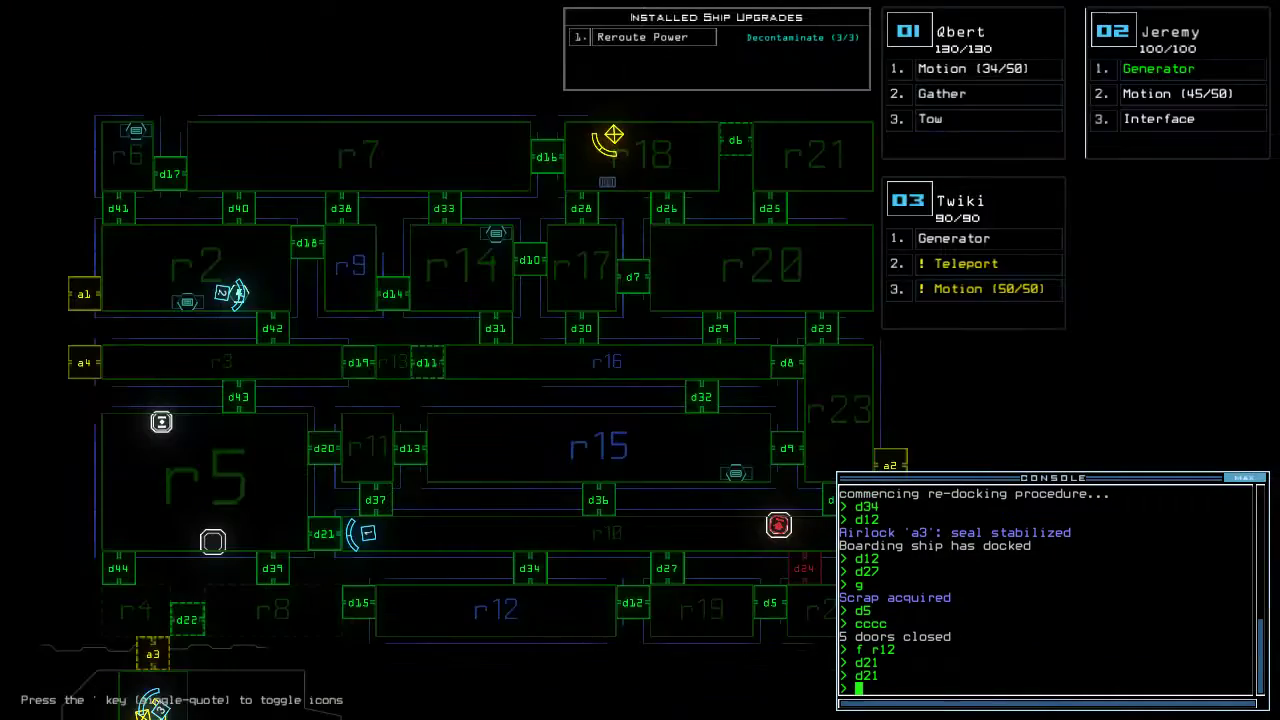
Open room r1, drive Twiki back out through airlock a3, and close r1
{"action": "key", "text": "3"}
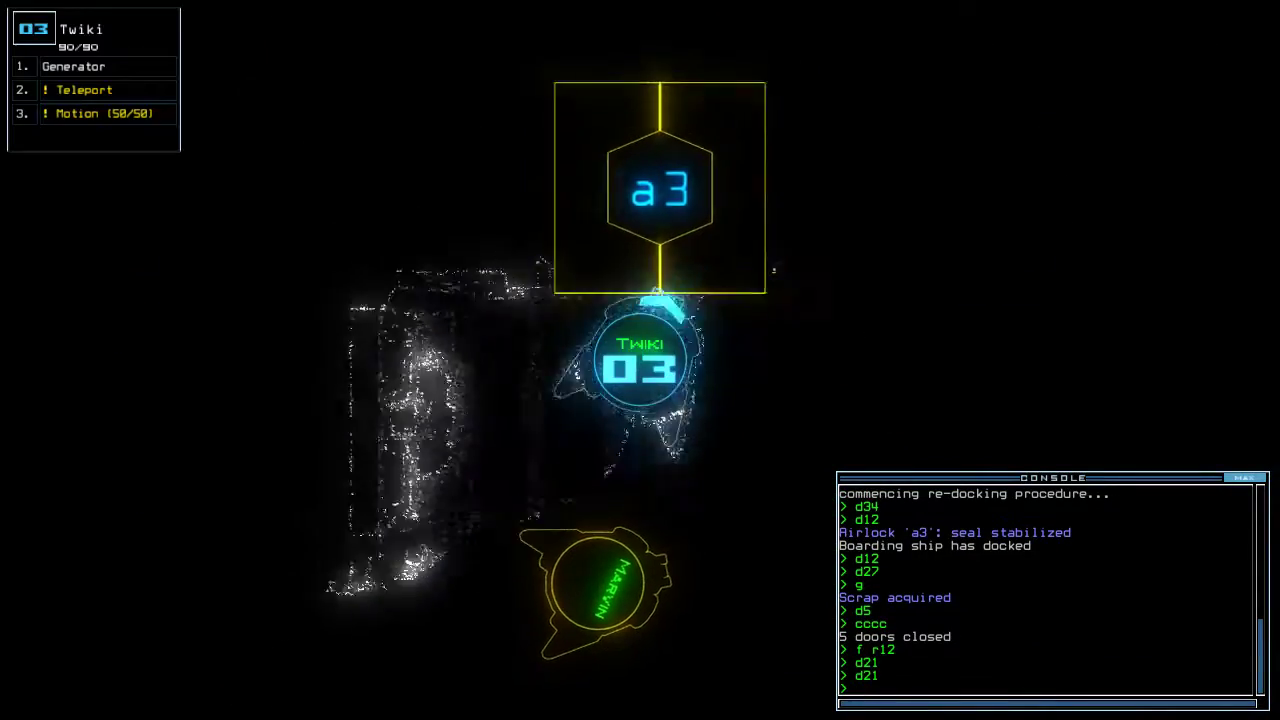
{"action": "key", "text": "3"}
{"action": "type", "text": "3"}
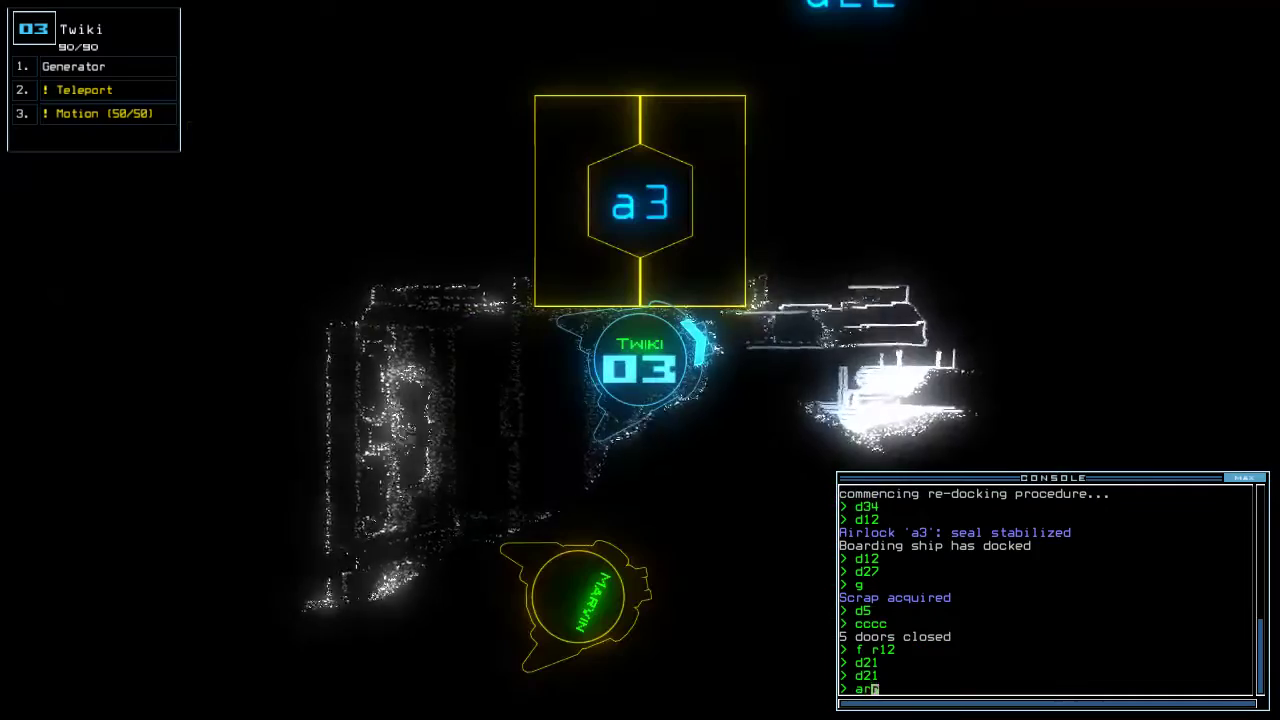
{"action": "type", "text": "ar"}
{"action": "key", "text": "Up"}
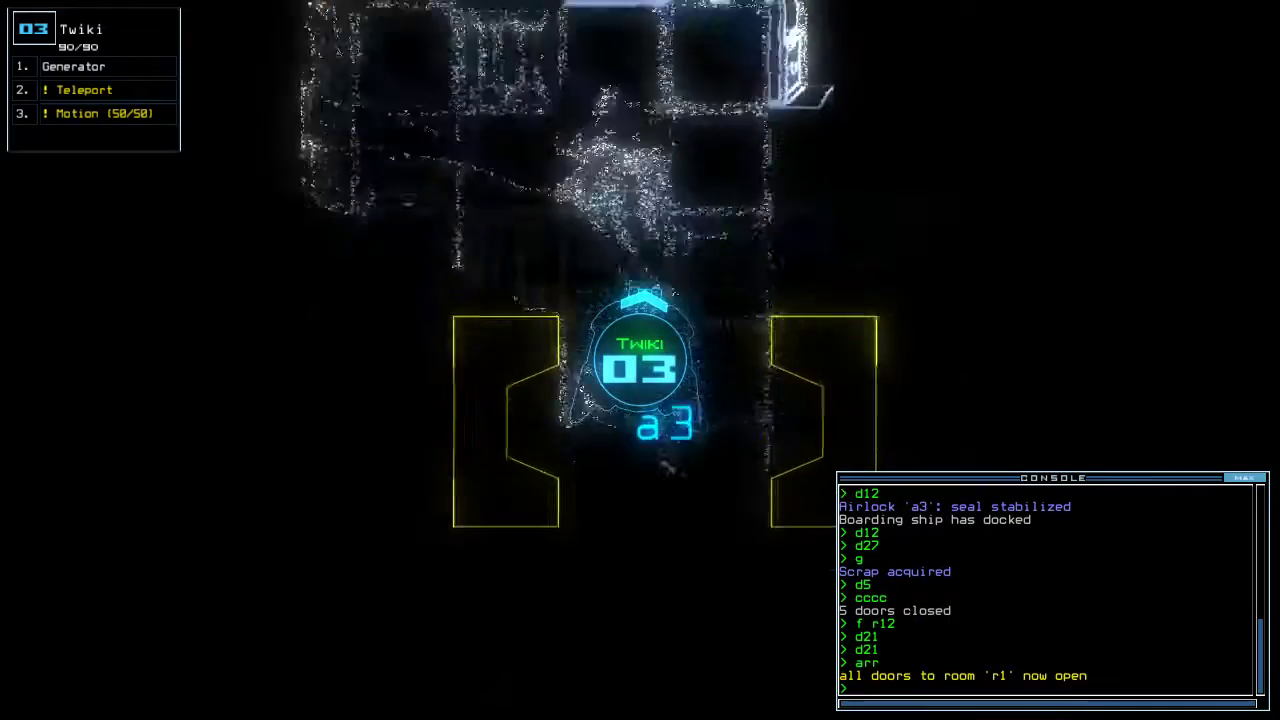
{"action": "type", "text": "d44"}
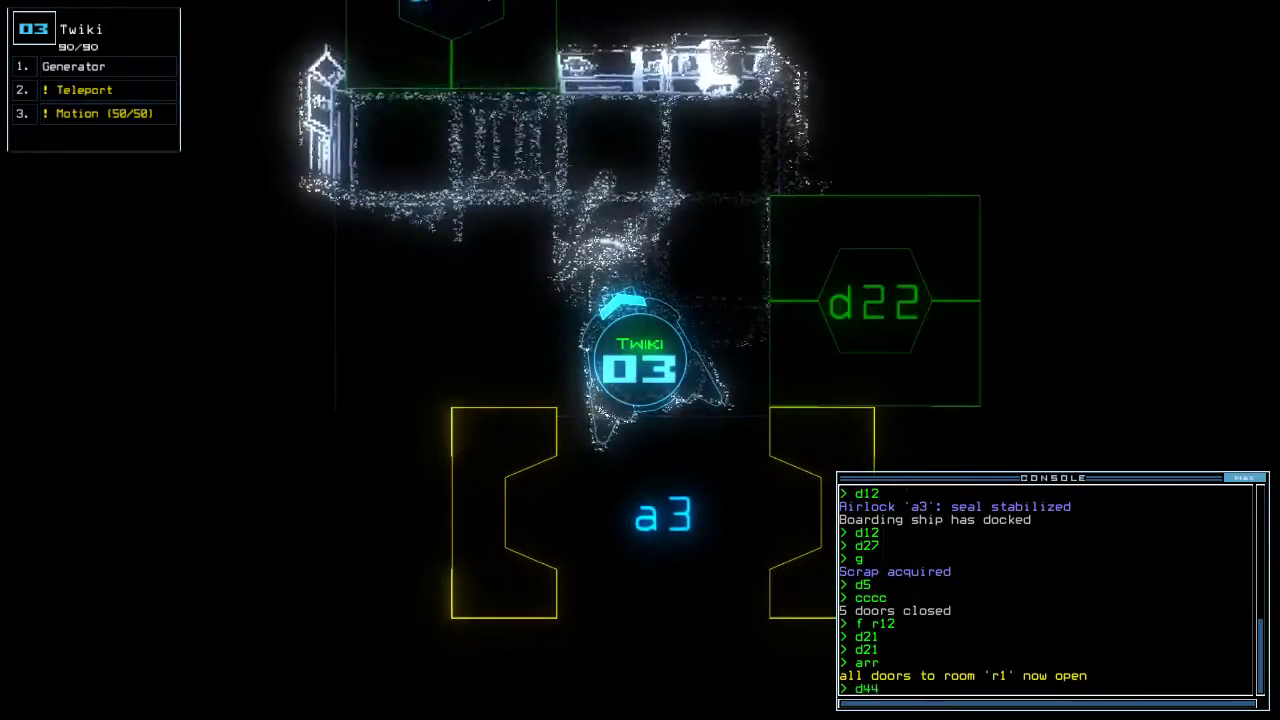
{"action": "key", "text": "Down"}
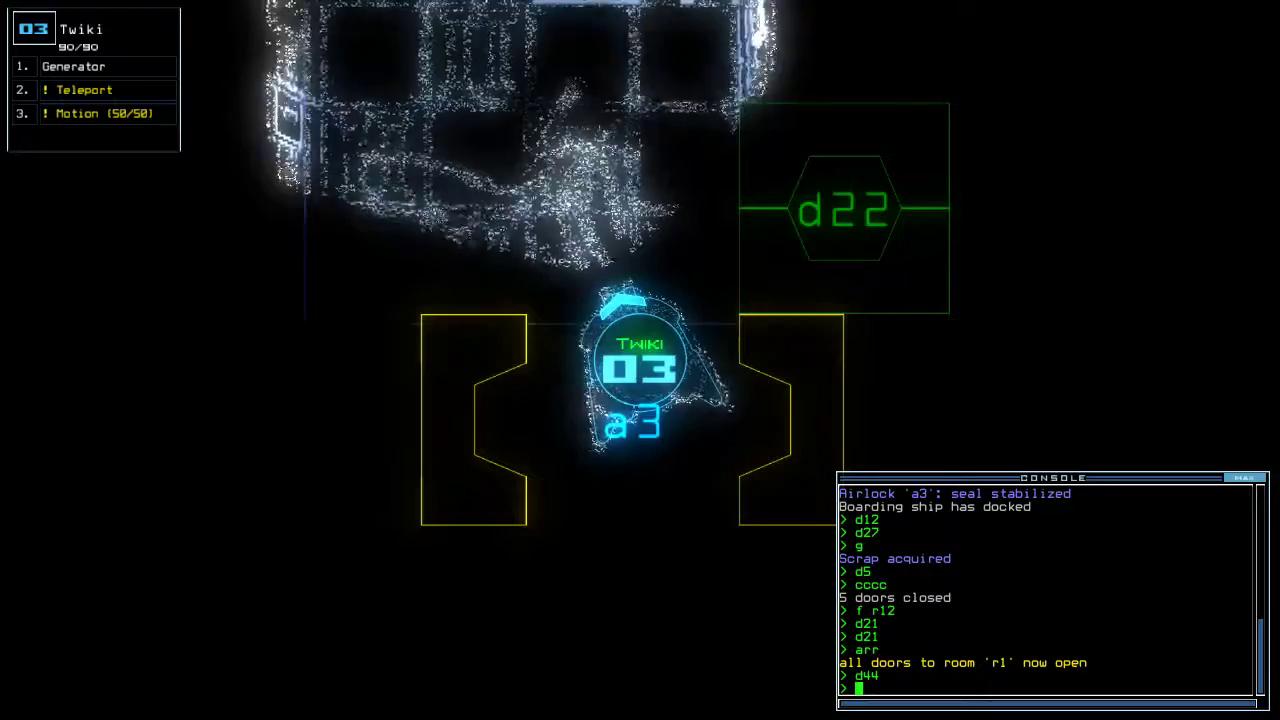
{"action": "key", "text": "Down"}
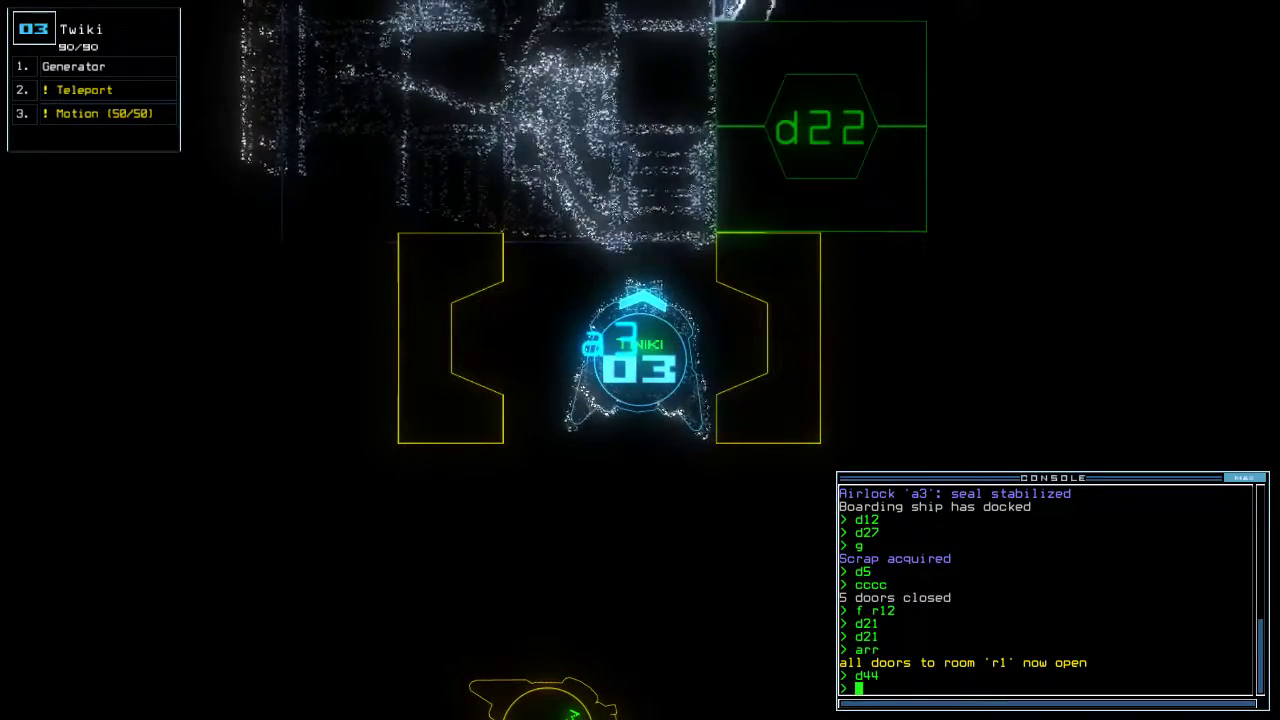
{"action": "key", "text": "Down"}
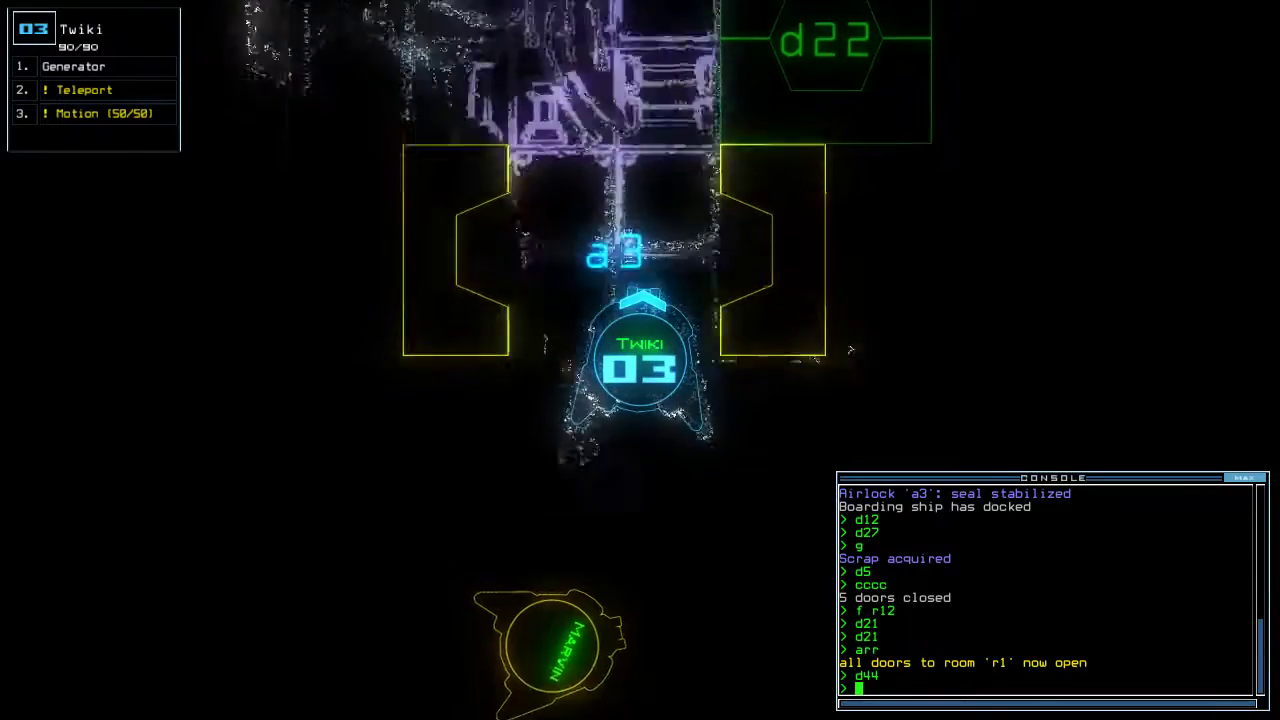
{"action": "type", "text": "ra"}
{"action": "key", "text": "Tab"}
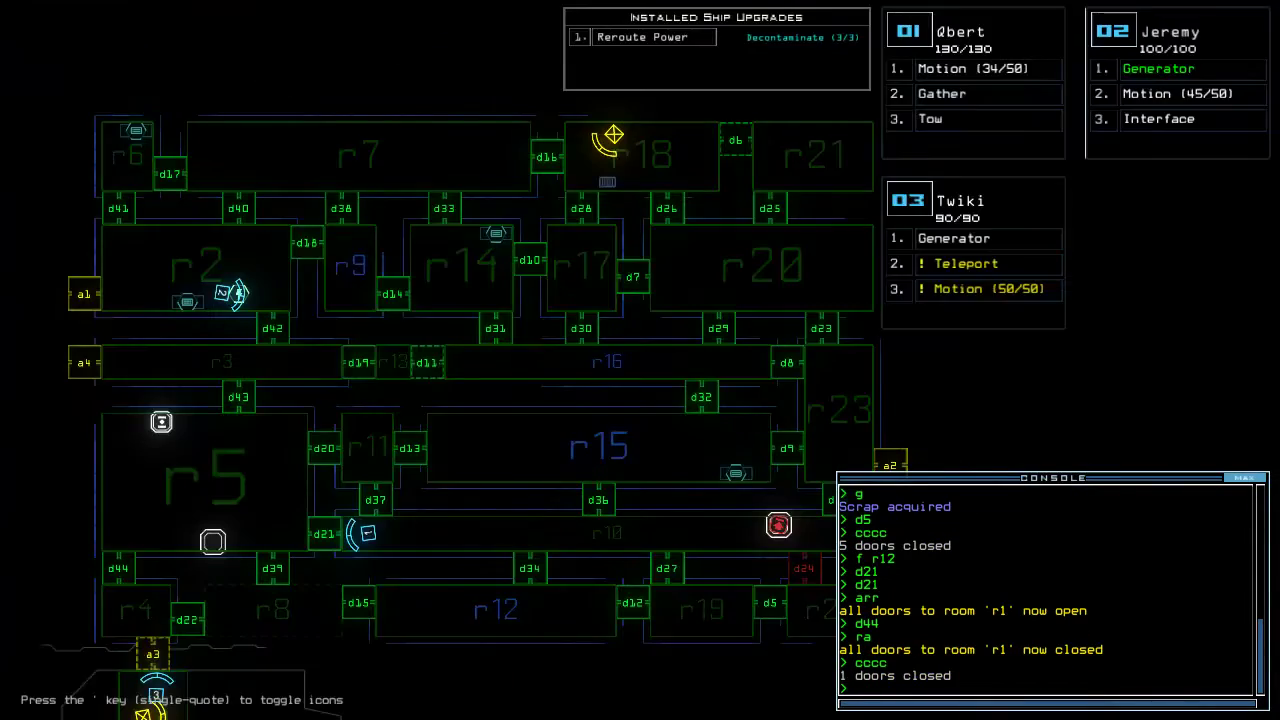
Send Qbert through door d21 and close the doors around it
{"action": "key", "text": "Tab"}
{"action": "type", "text": "d21"}
{"action": "key", "text": "Return"}
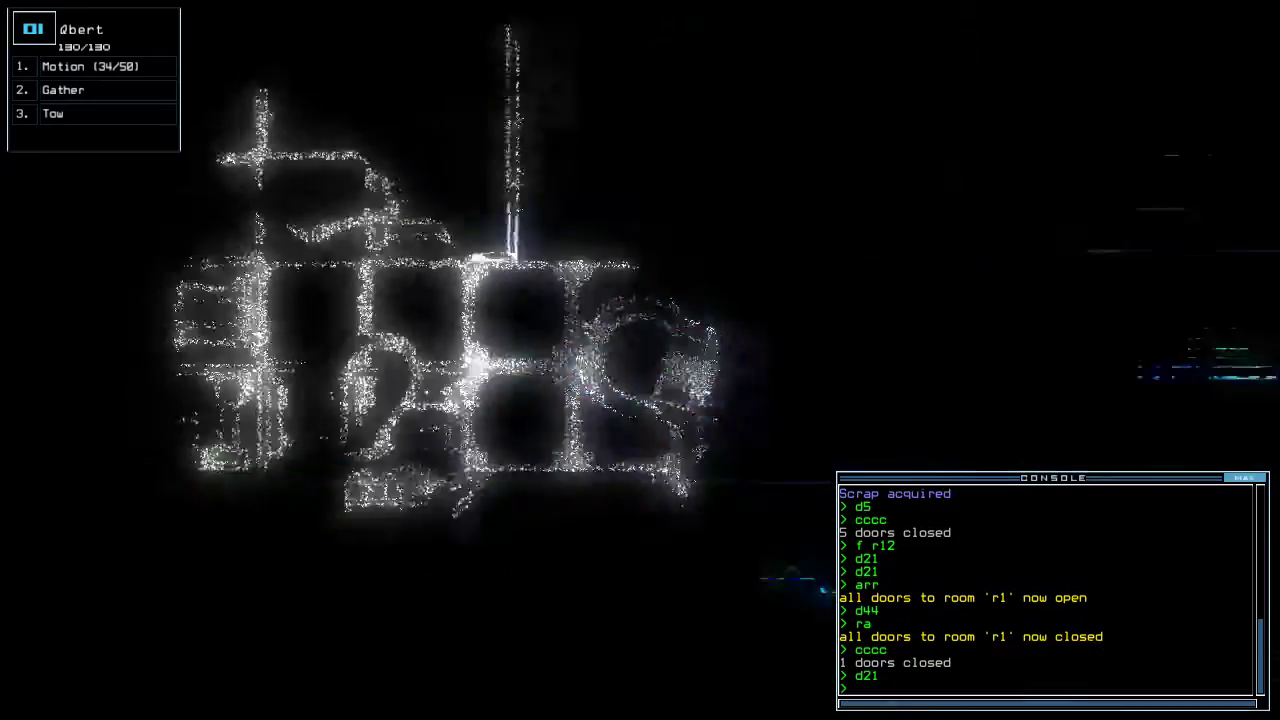
{"action": "type", "text": "cccc"}
{"action": "key", "text": "Return"}
{"action": "key", "text": "Tab"}
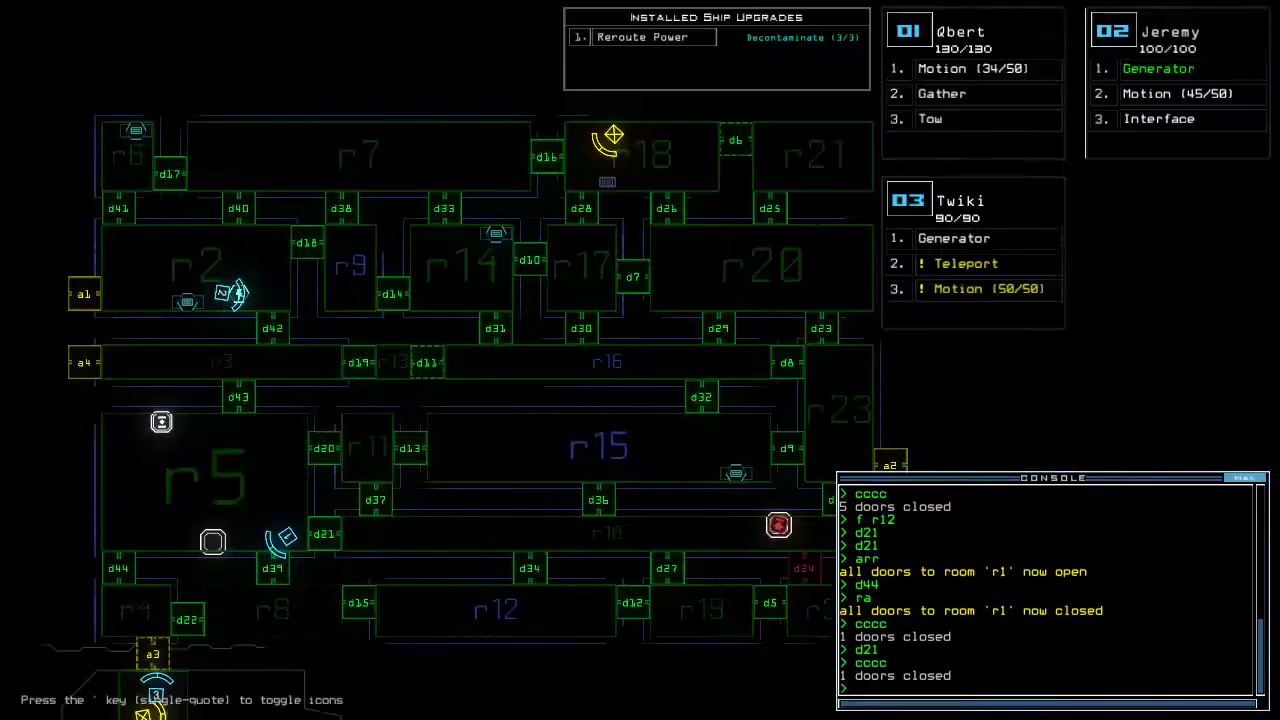
{"action": "key", "text": "Tab"}
{"action": "type", "text": "d39"}
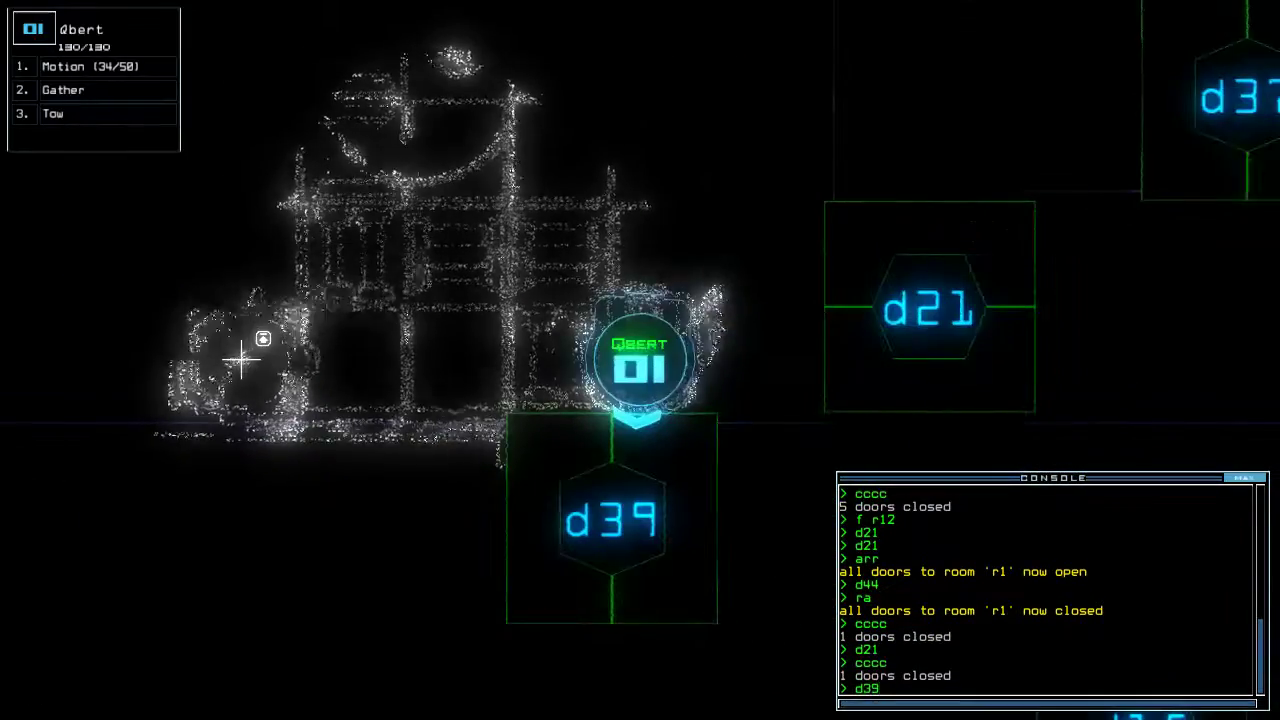
Have Qbert try blocked door d39, return via d21 and close doors
{"action": "key", "text": "Return"}
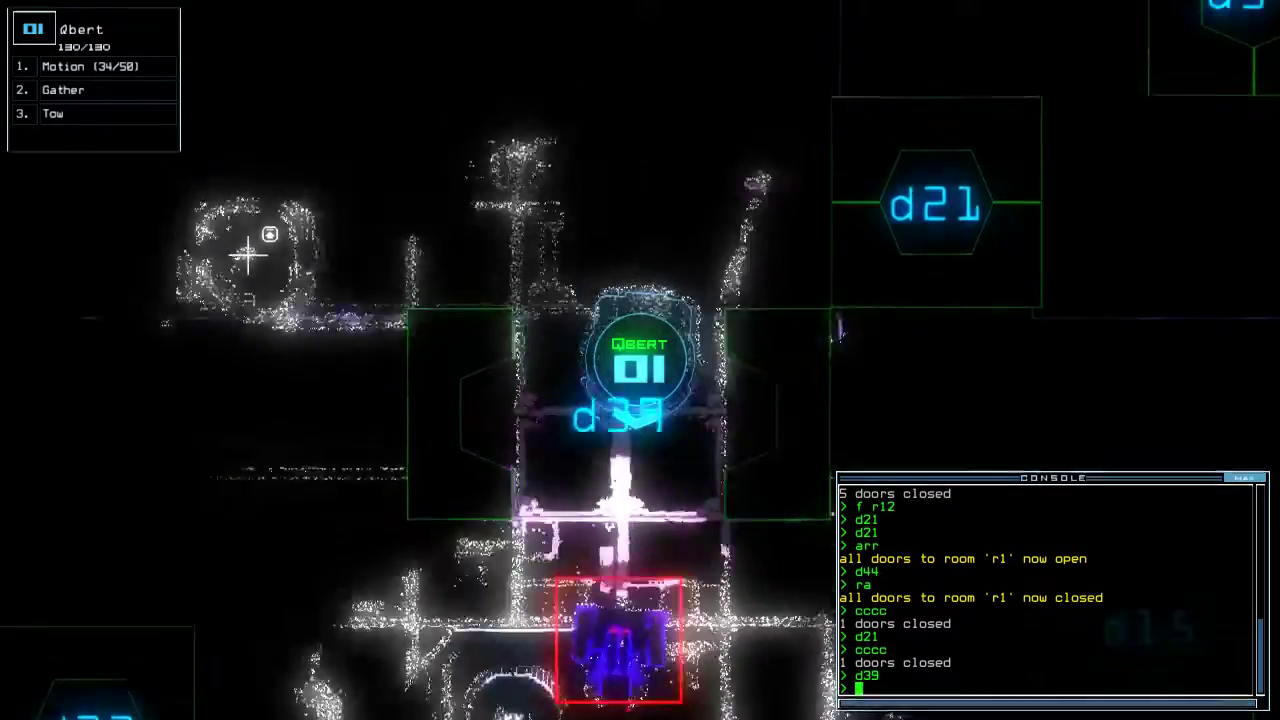
{"action": "type", "text": "d21"}
{"action": "key", "text": "Return"}
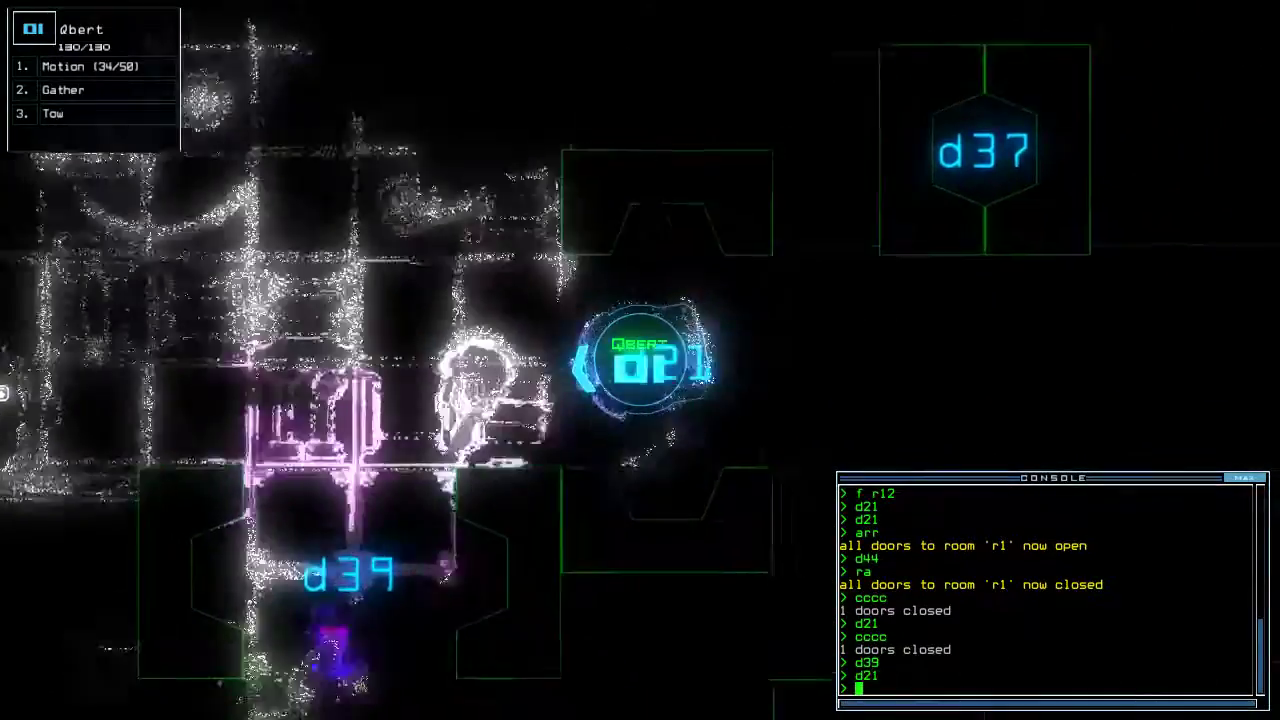
{"action": "type", "text": "cccc"}
{"action": "key", "text": "Return"}
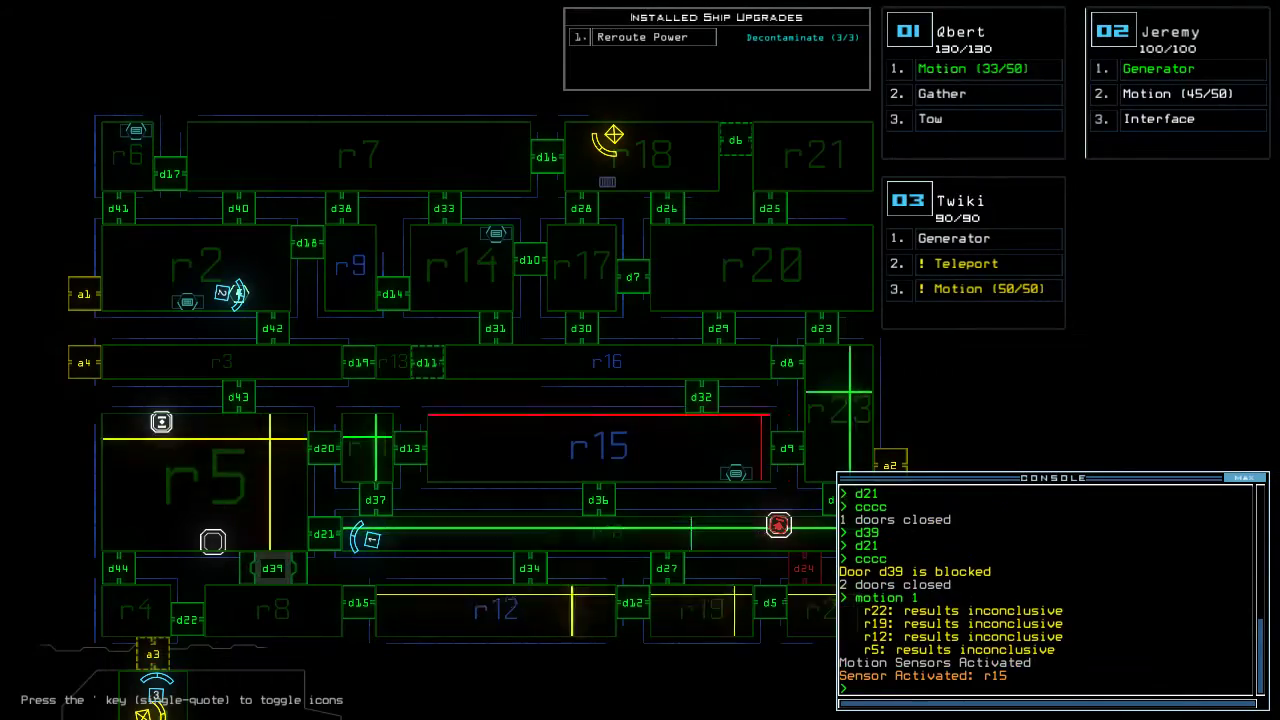
Scan for motion and send Qbert to door d37
{"action": "key", "text": "Tab"}
{"action": "type", "text": "d3"}
{"action": "key", "text": "Return"}
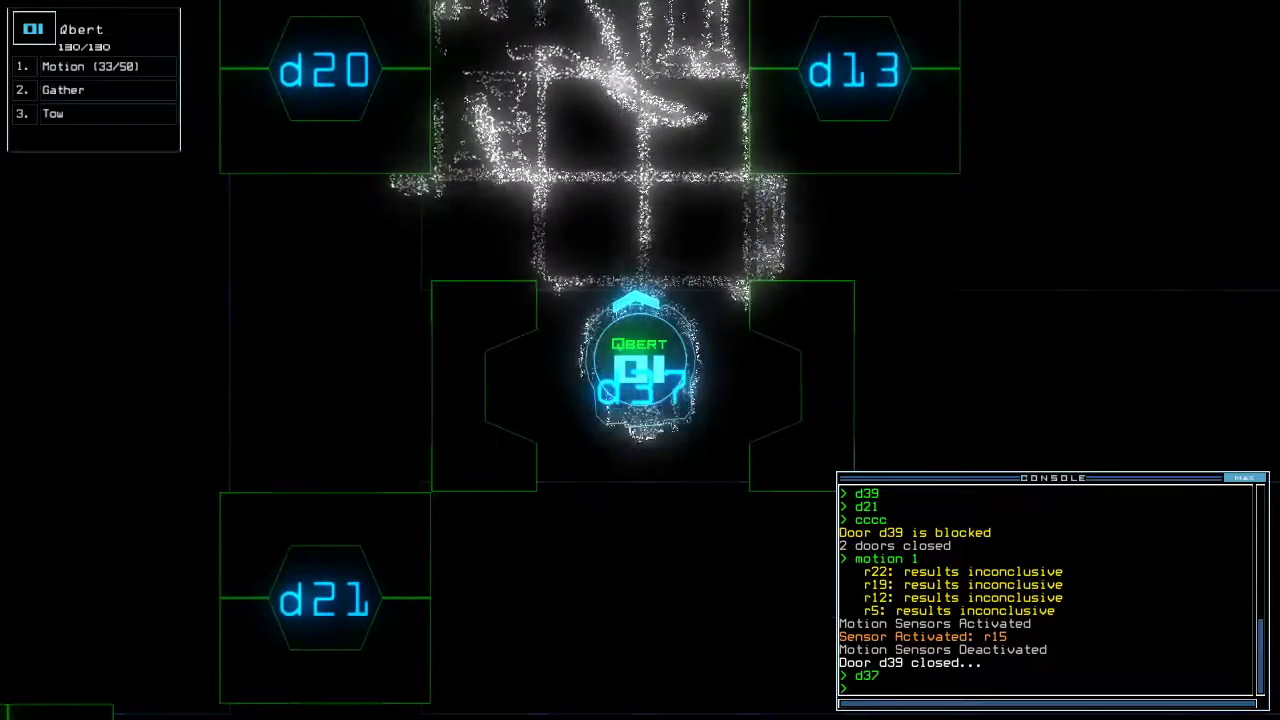
{"action": "key", "text": "Tab"}
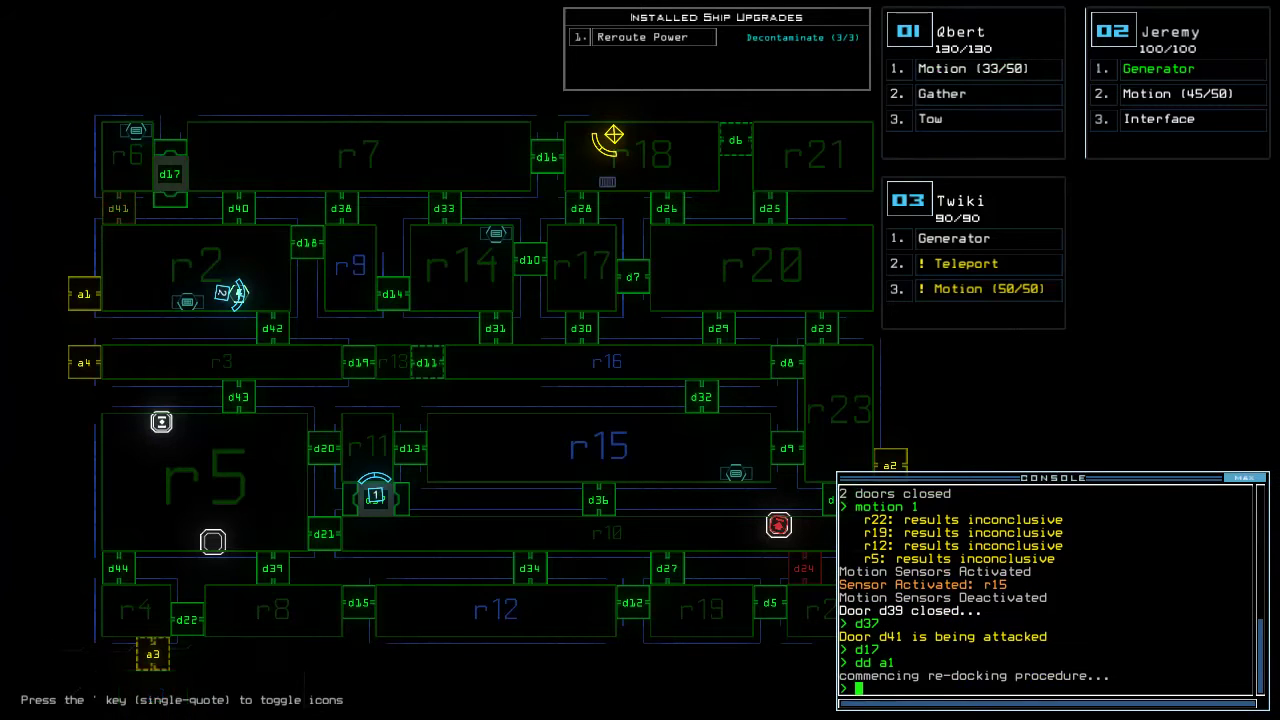
{"action": "type", "text": "d35"}
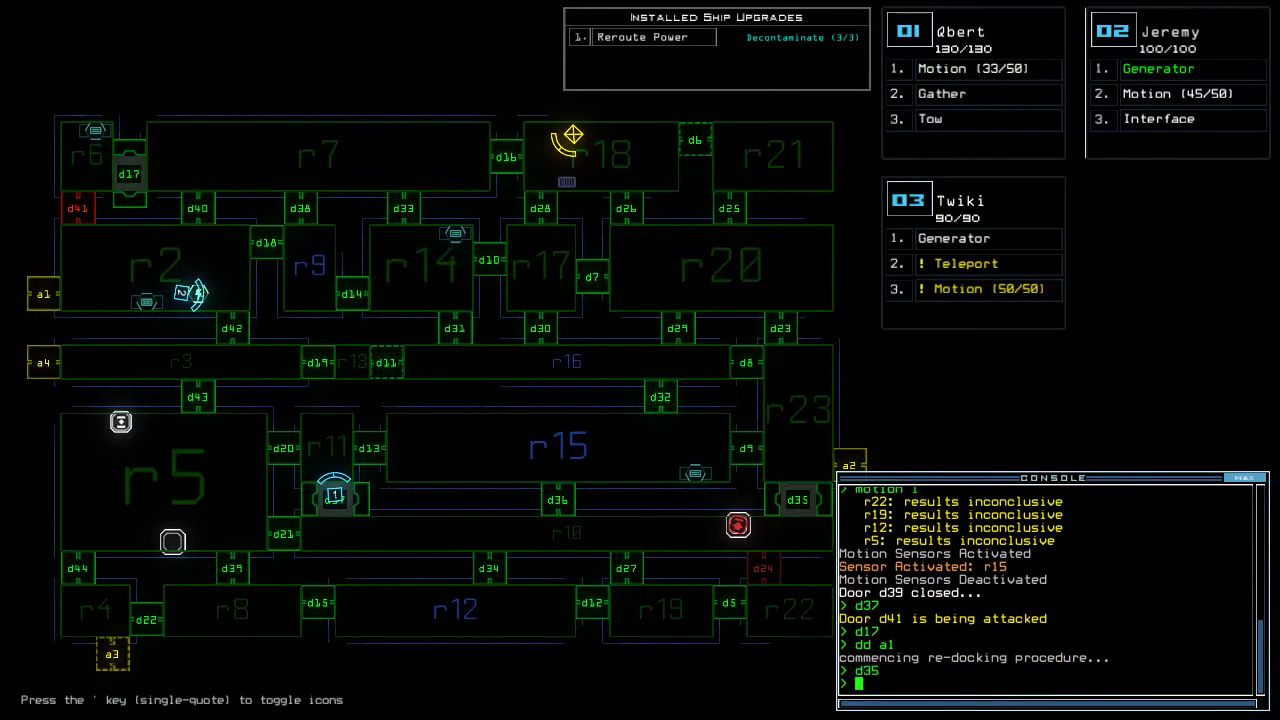
{"action": "type", "text": "2"}
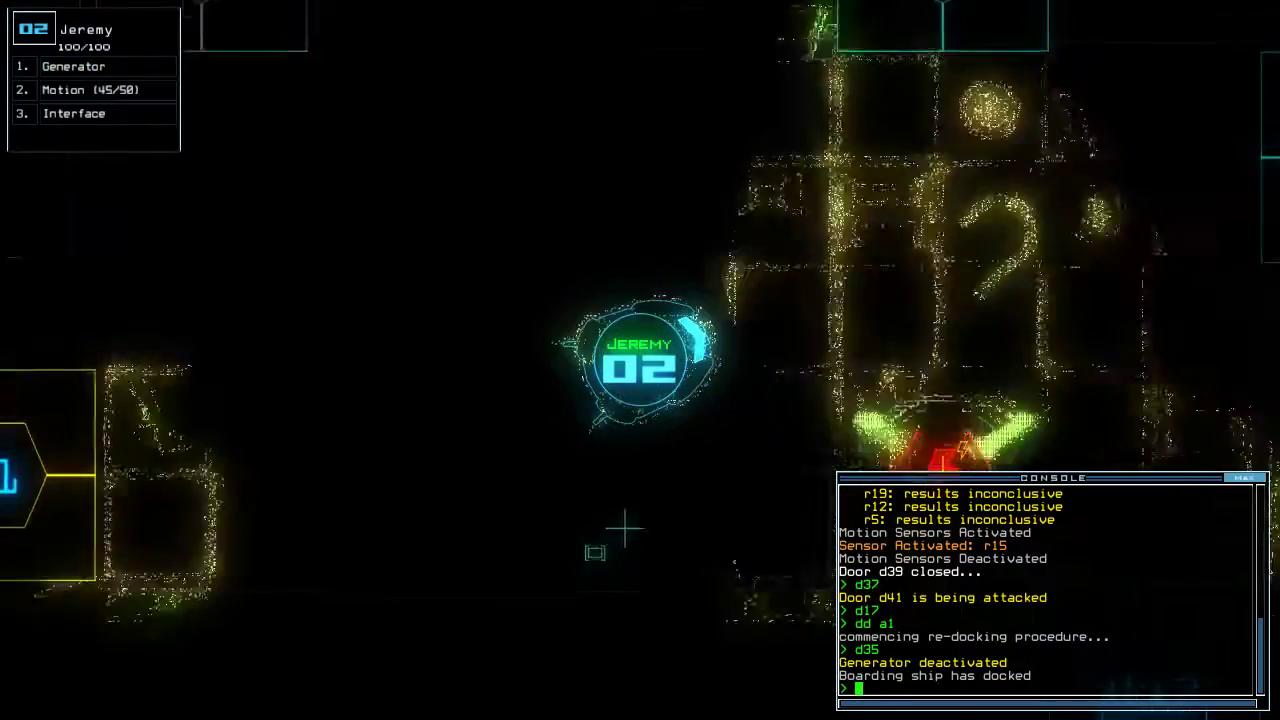
{"action": "type", "text": "arr"}
Re-dock at airlock a1 and bring Jeremy and Twiki aboard through room r1
{"action": "key", "text": "Return"}
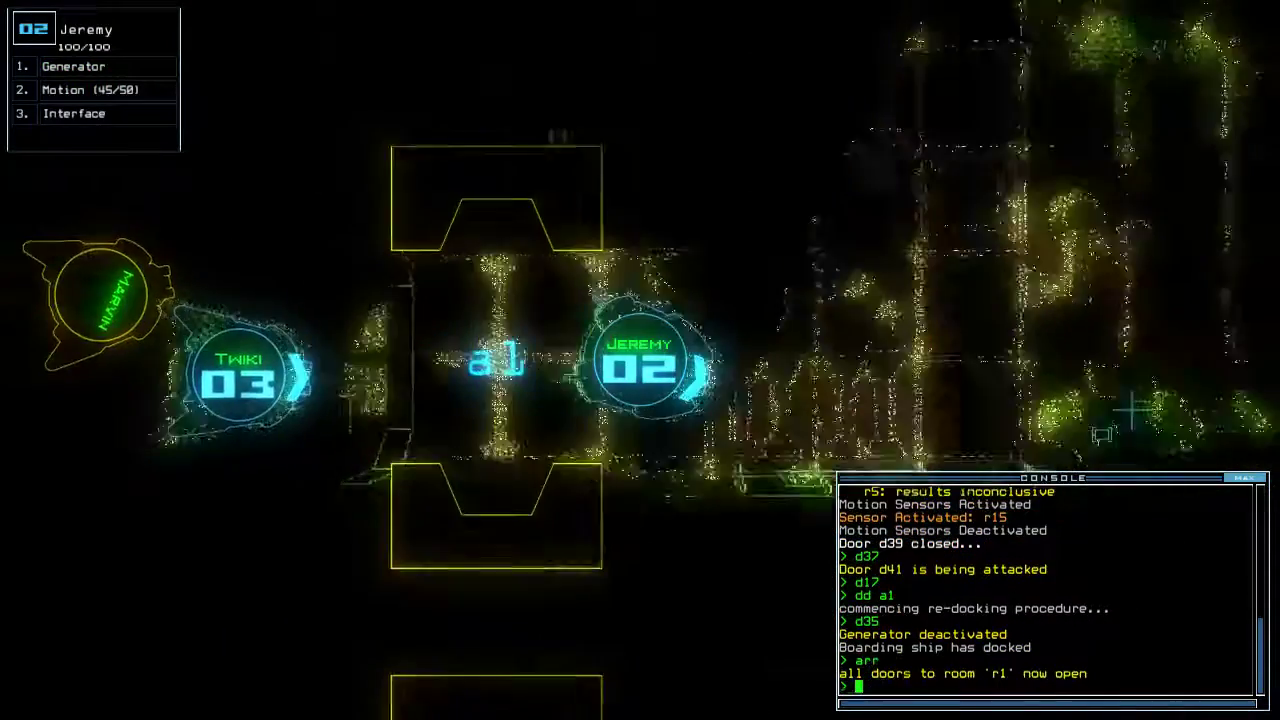
{"action": "type", "text": "ra"}
{"action": "key", "text": "Return"}
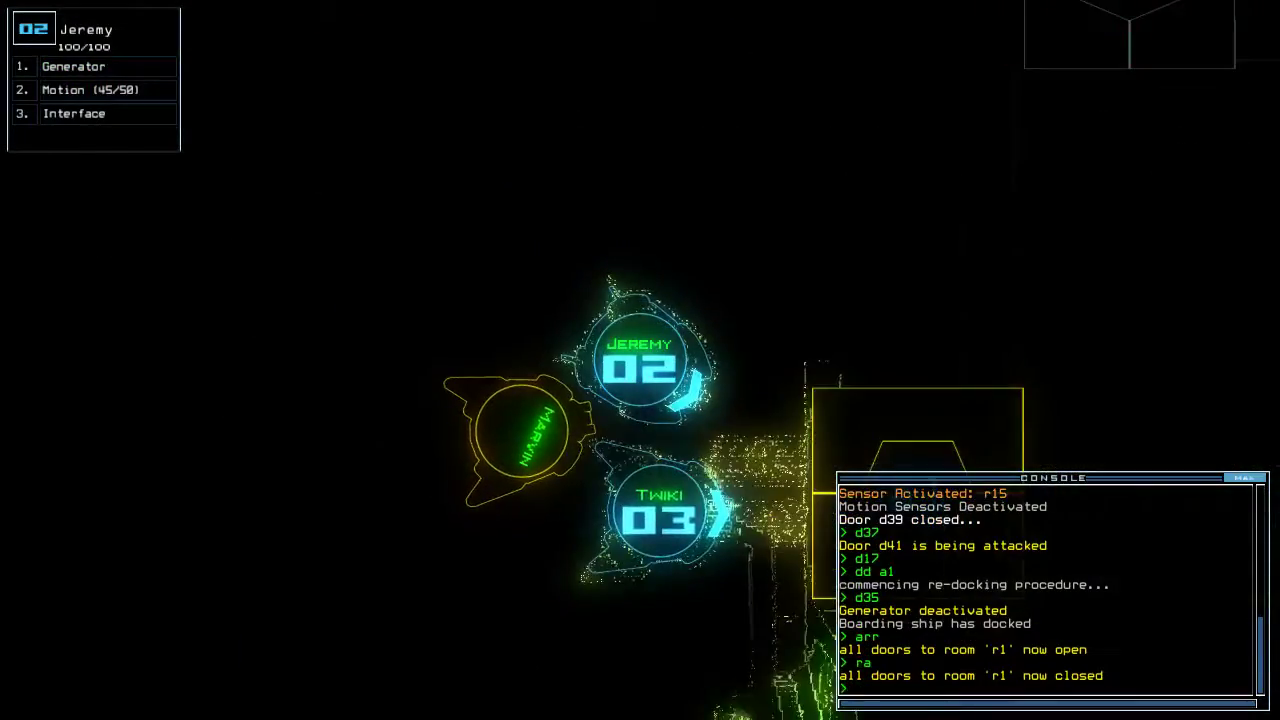
{"action": "key", "text": "Tab"}
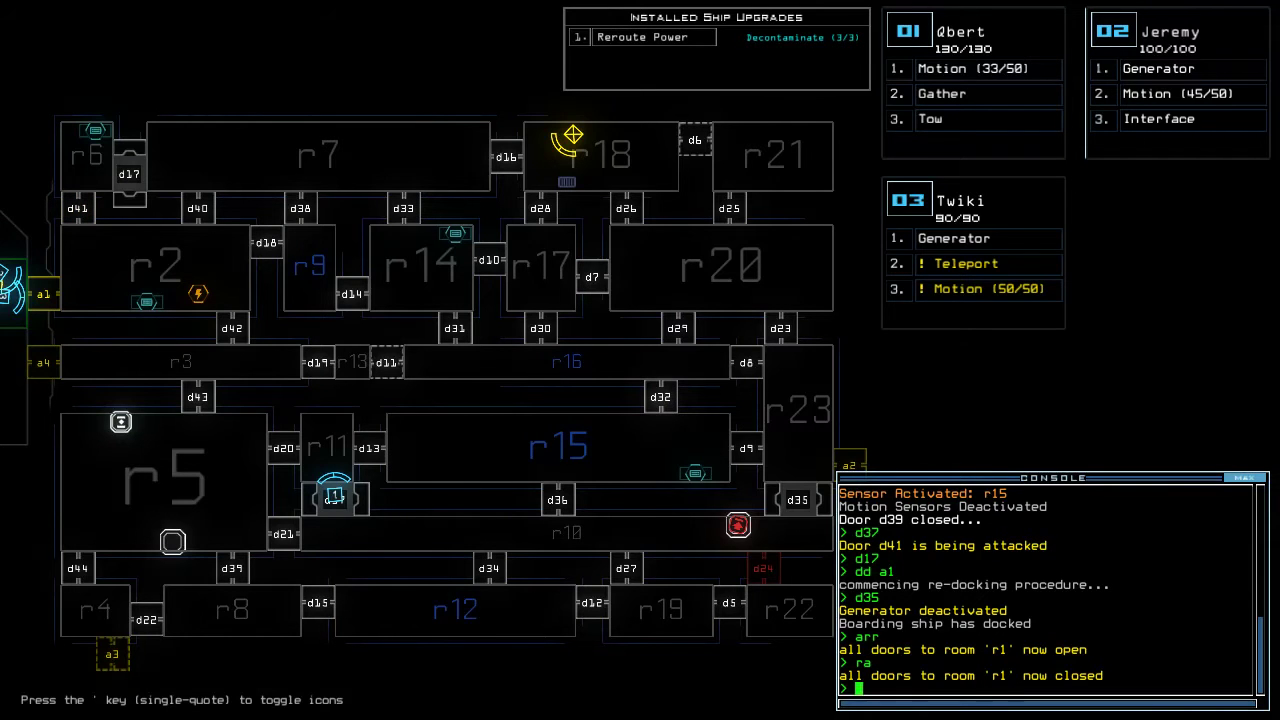
Open r1, swap drone 02's Interface for Teleport, reseal r1 and restart the generator
{"action": "key", "text": "F2"}
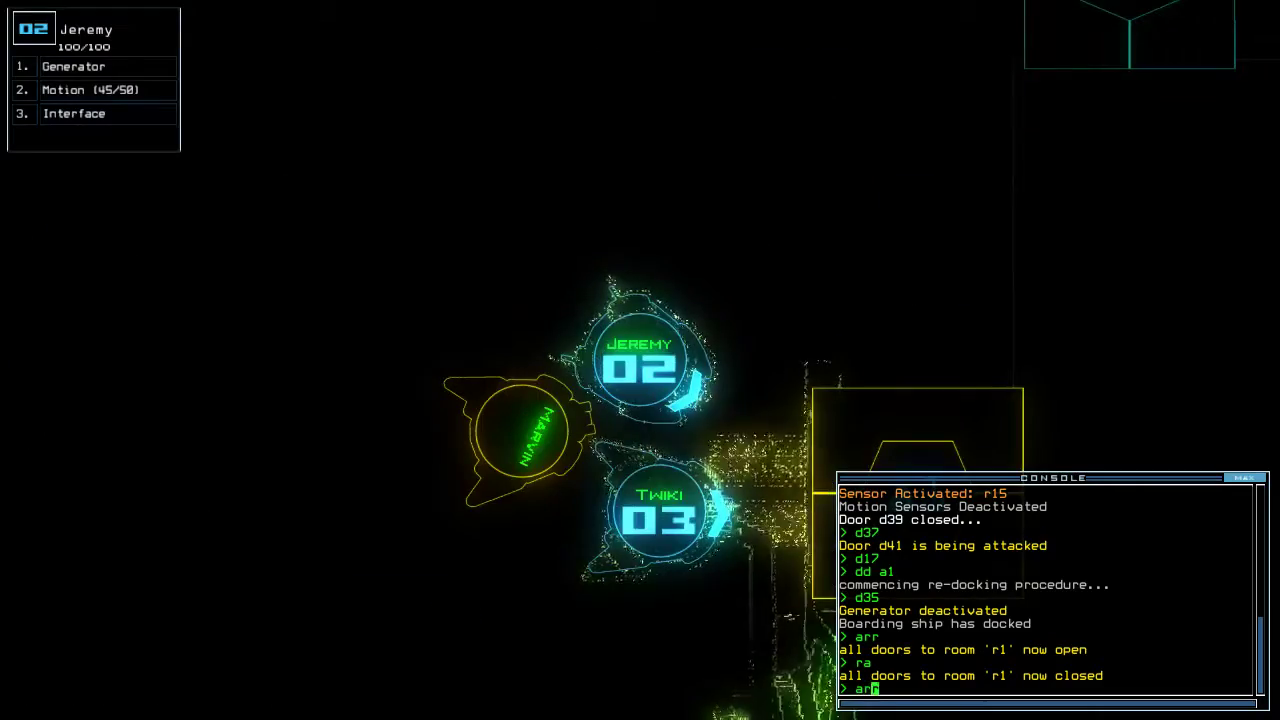
{"action": "type", "text": "arr"}
{"action": "key", "text": "Return"}
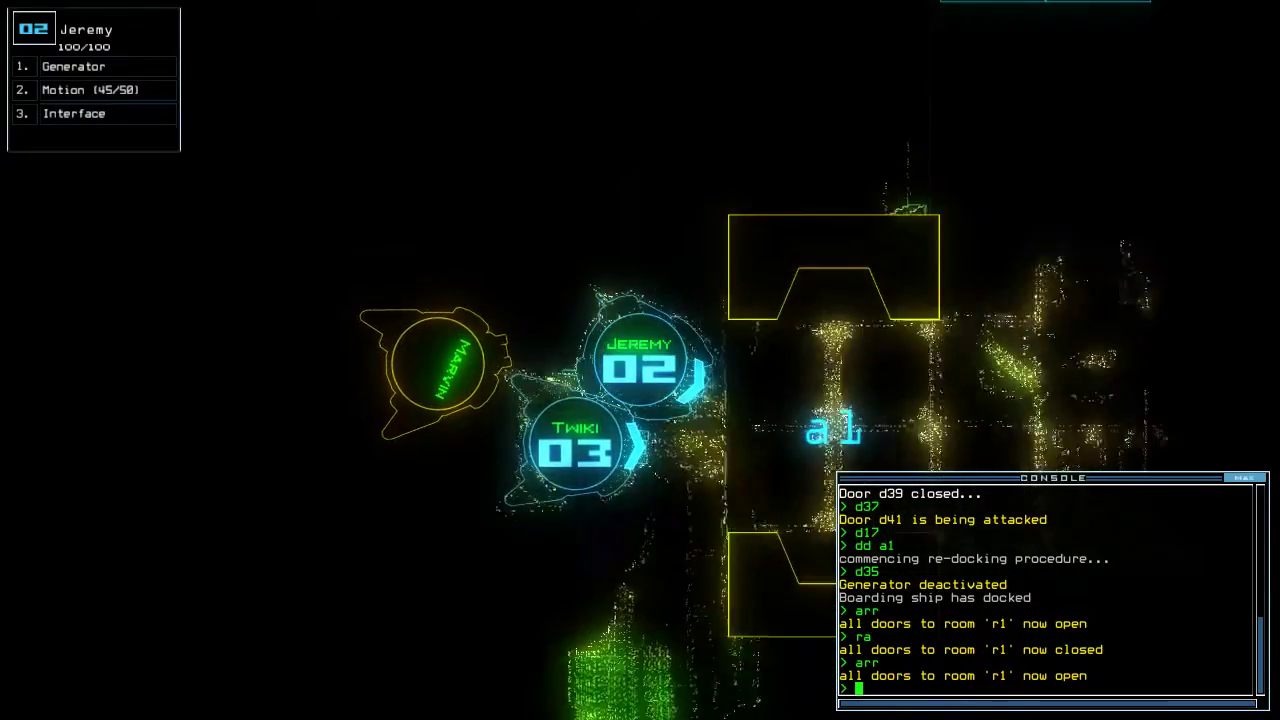
{"action": "type", "text": "sw"}
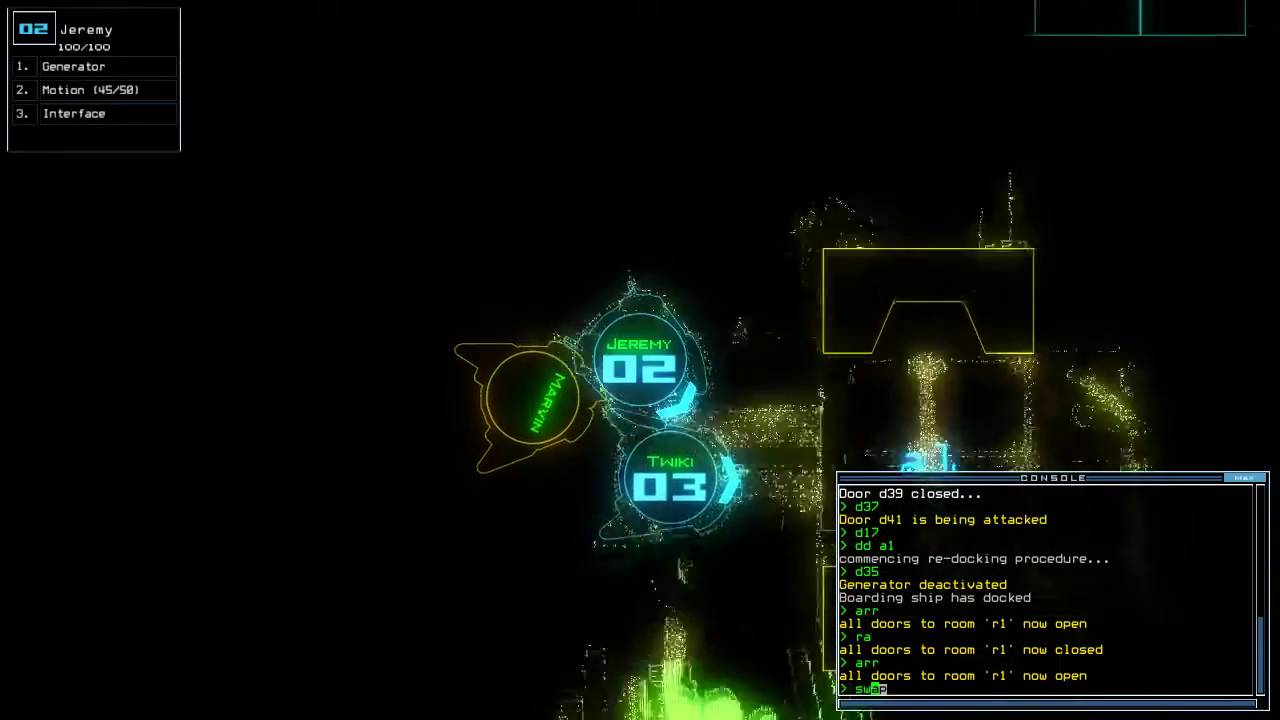
{"action": "type", "text": "ap 3"}
{"action": "key", "text": "Return"}
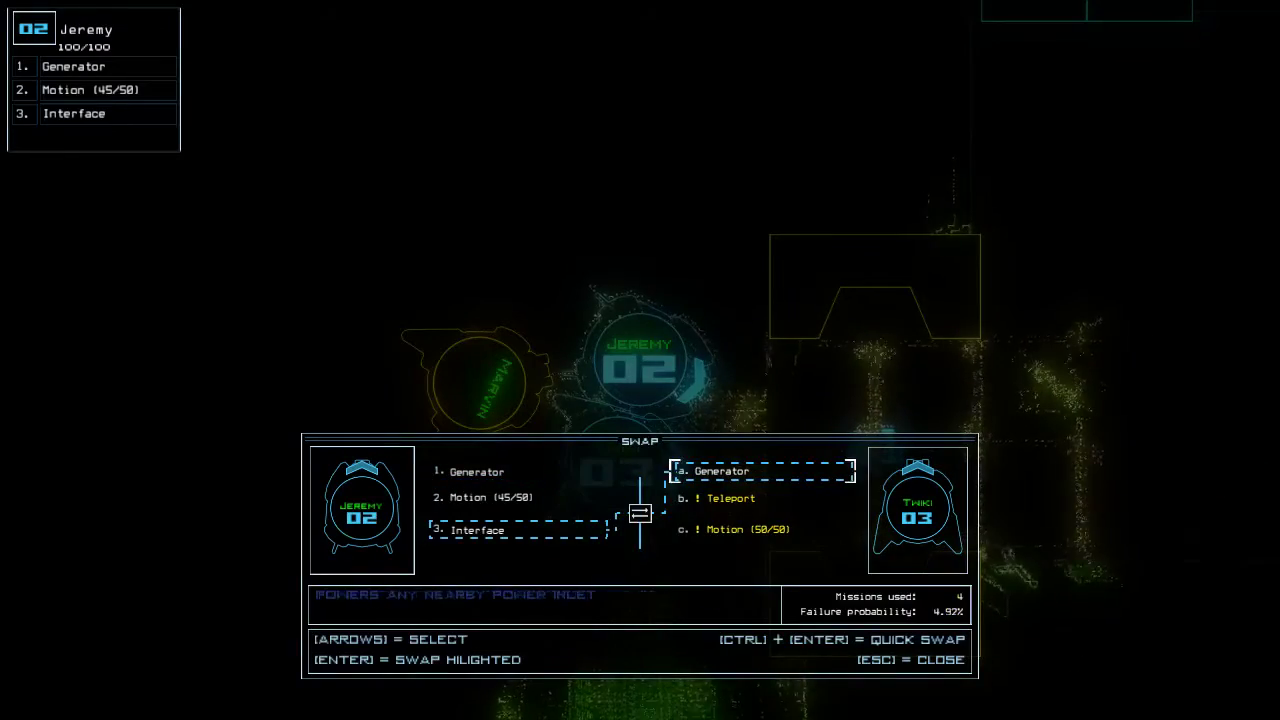
{"action": "key", "text": "Escape"}
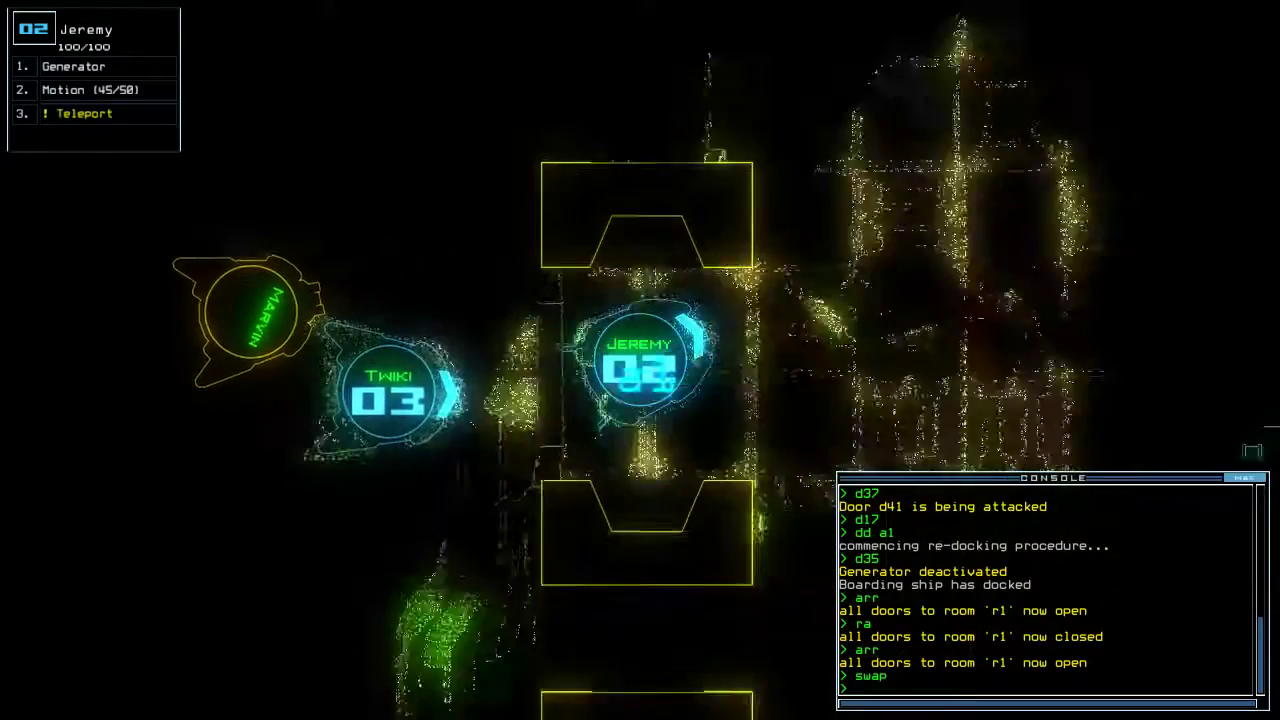
{"action": "type", "text": "ra"}
{"action": "key", "text": "Return"}
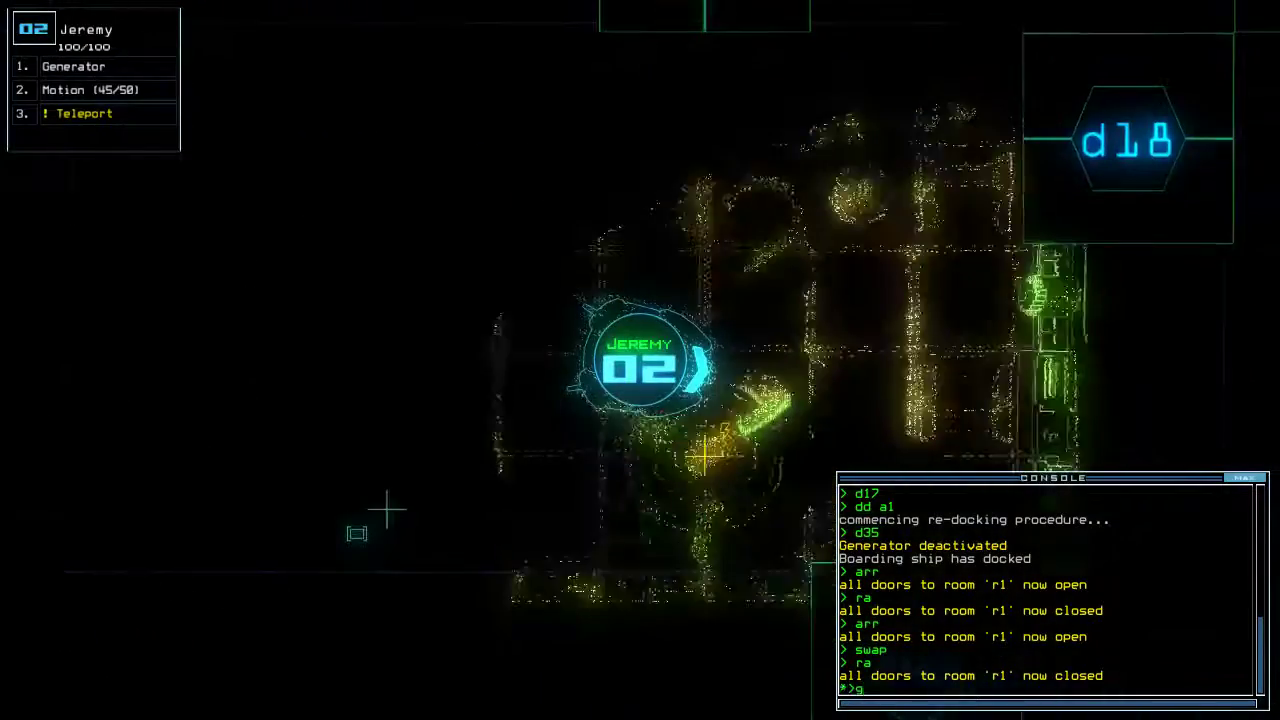
{"action": "type", "text": "g"}
{"action": "key", "text": "Return"}
{"action": "key", "text": "Return"}
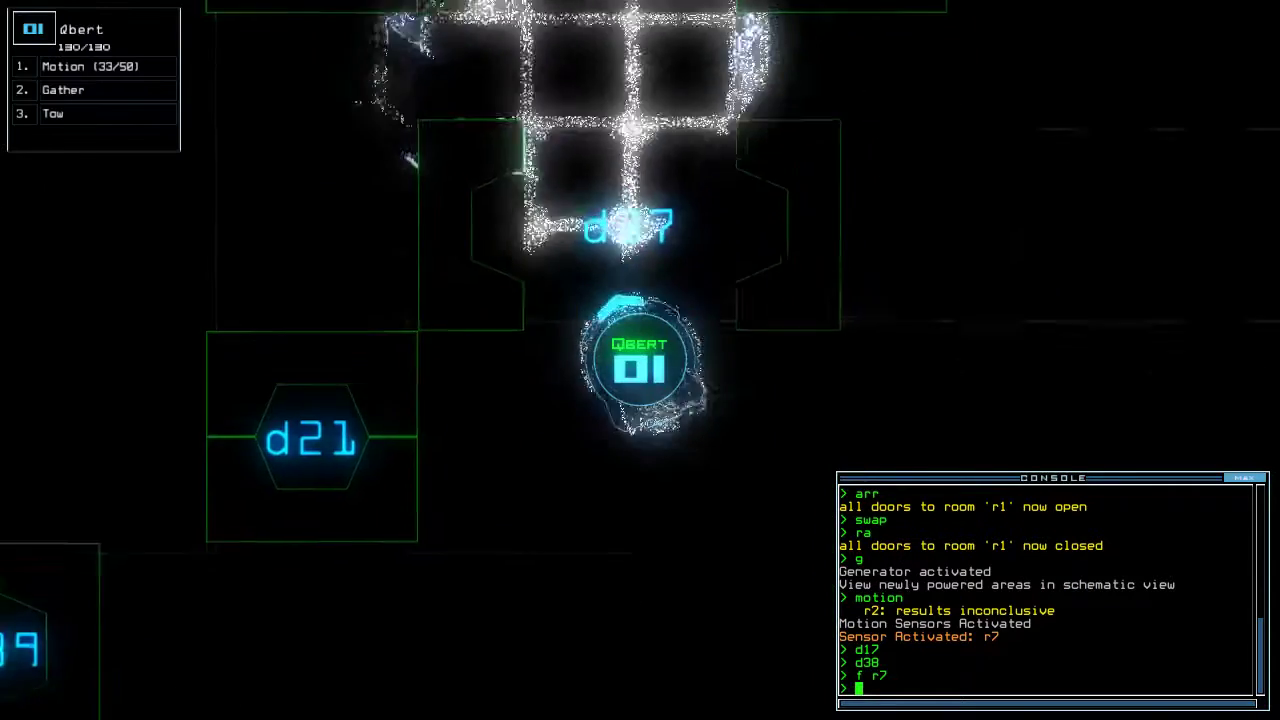
{"action": "type", "text": "f"}
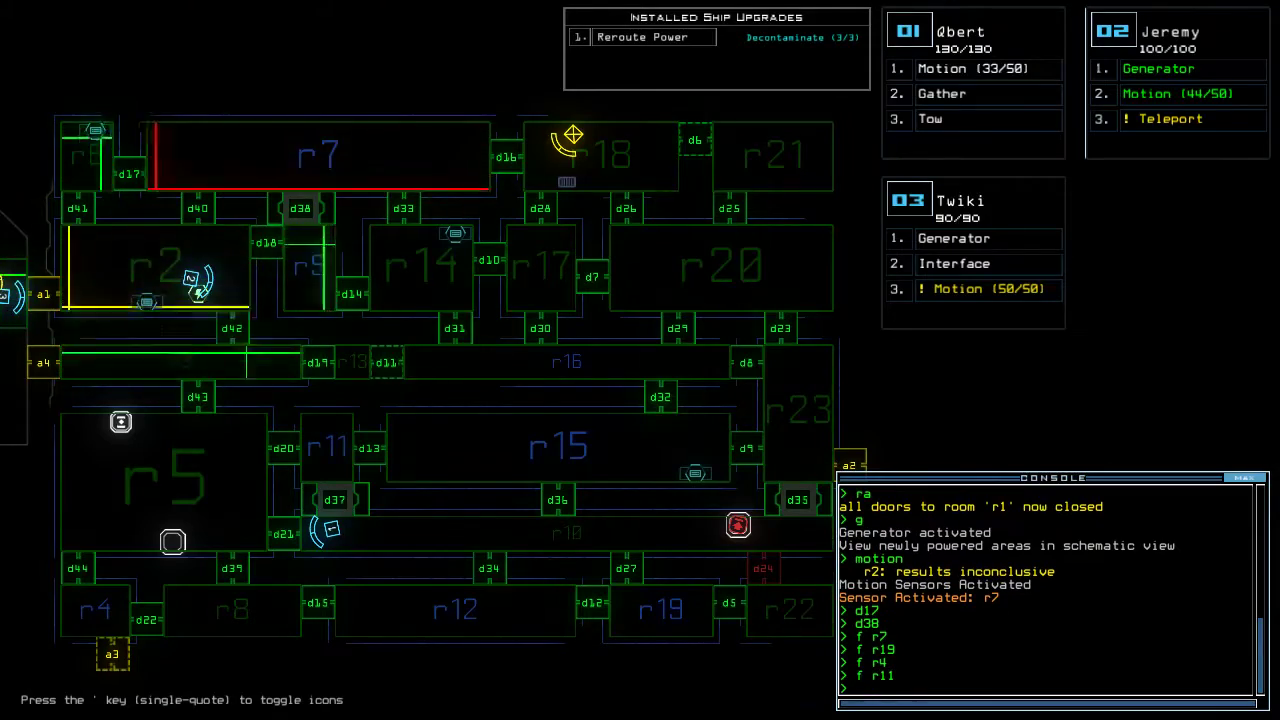
{"action": "type", "text": "d20"}
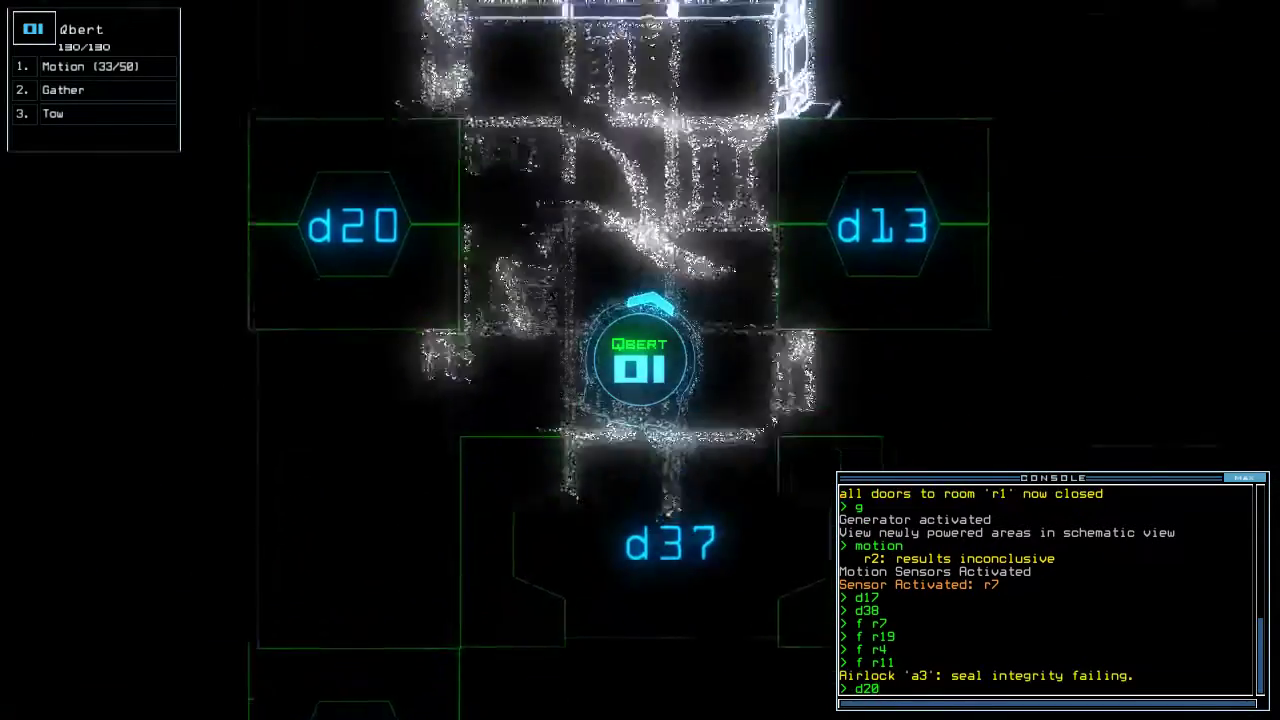
Send drone 01 to door d20, redock at airlock a3, and close four doors
{"action": "key", "text": "Return"}
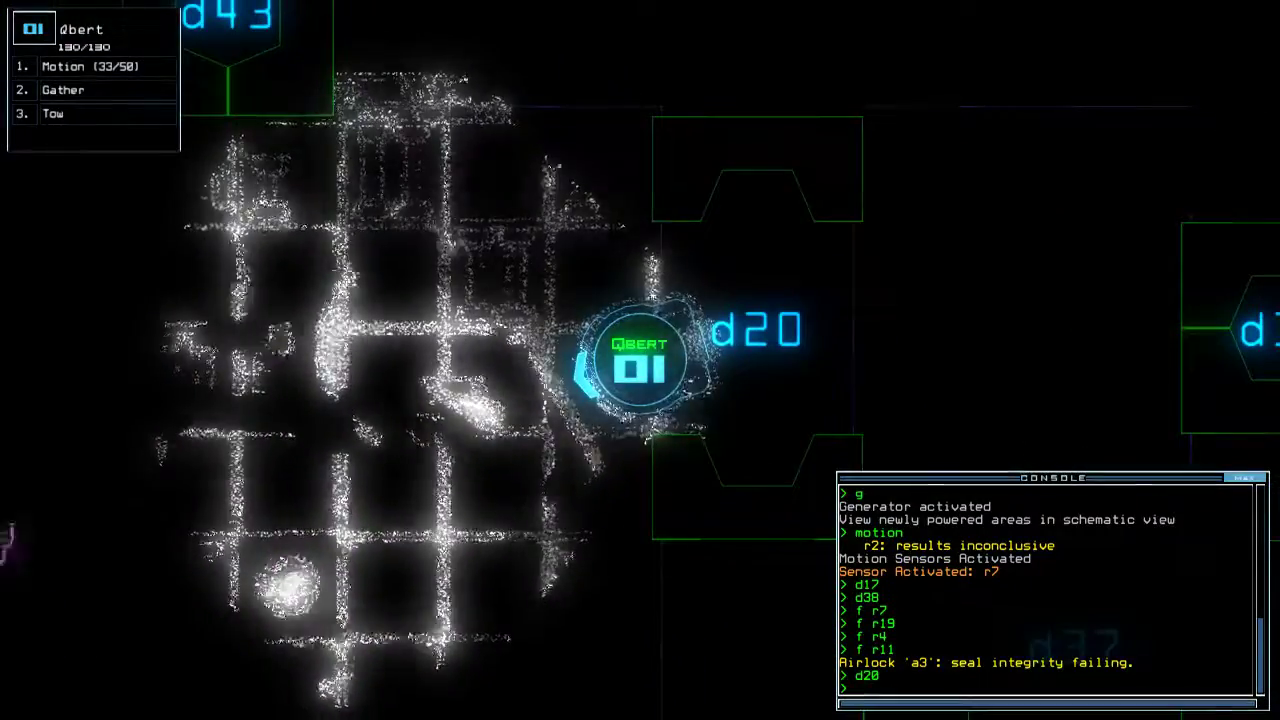
{"action": "type", "text": "dd a3"}
{"action": "key", "text": "Return"}
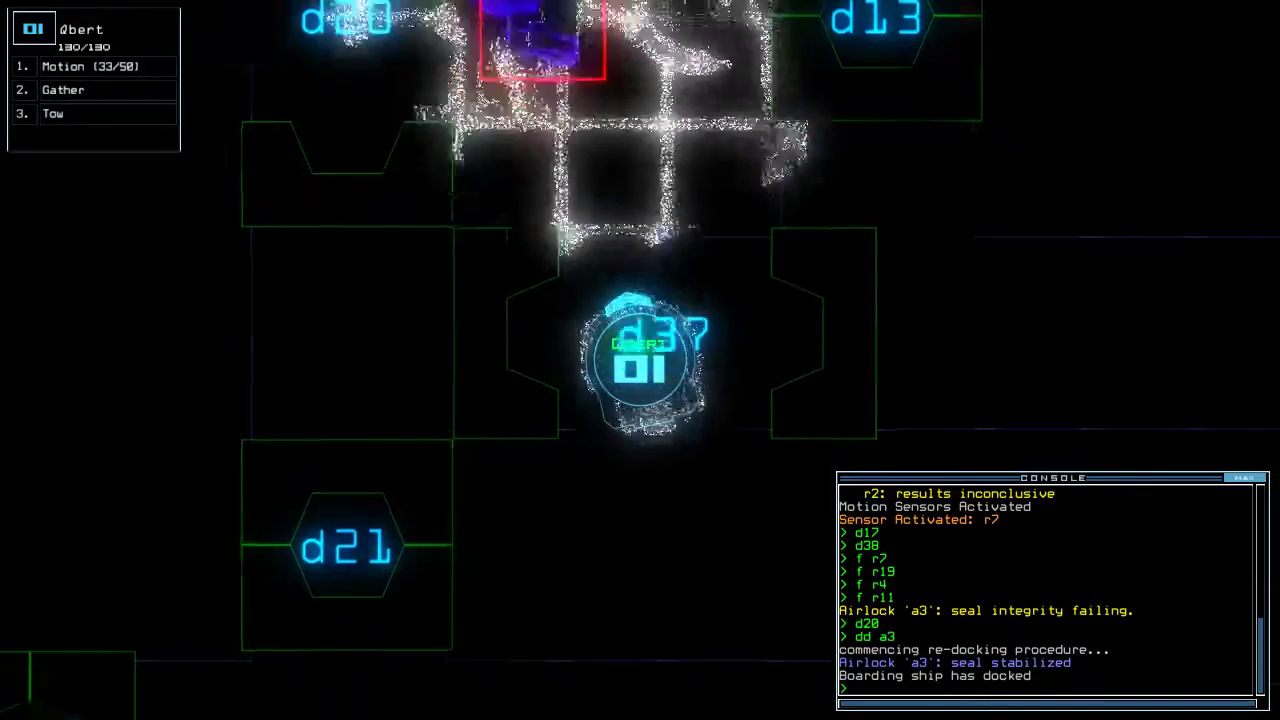
{"action": "type", "text": "cccc"}
{"action": "key", "text": "Return"}
{"action": "key", "text": "Tab"}
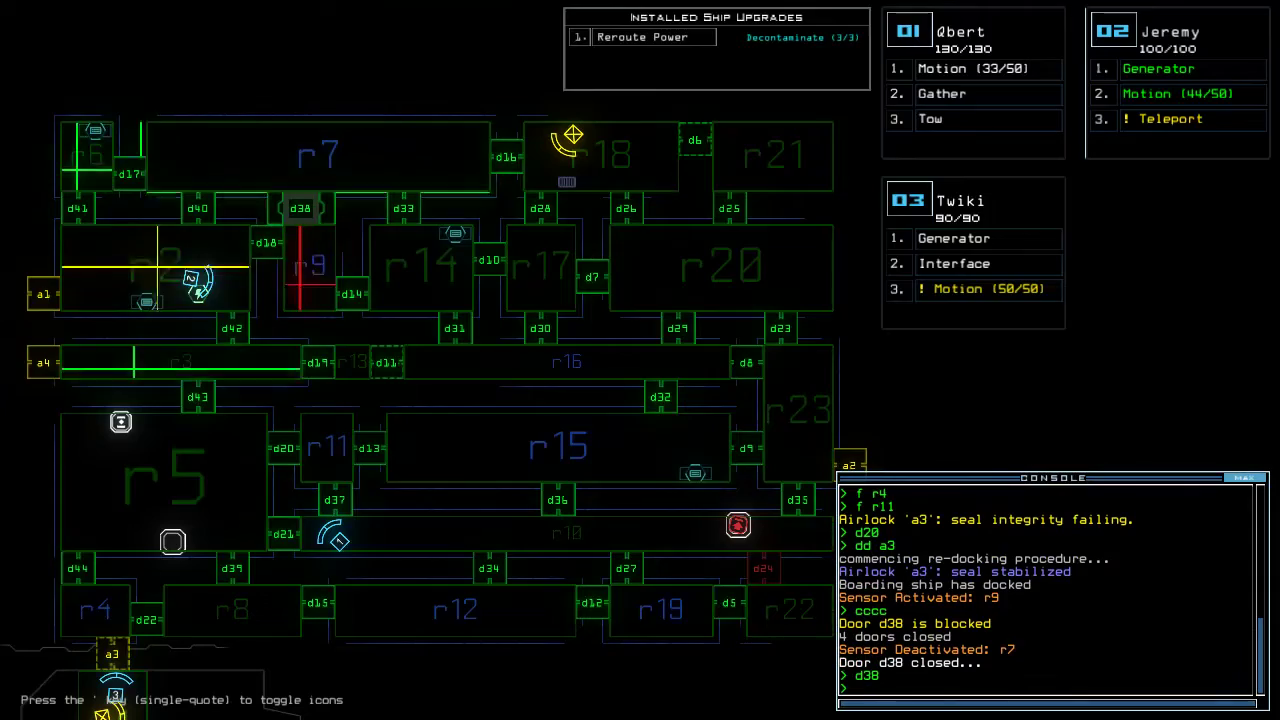
Move drone 01 through doors d21 and d39 and collect the room's fuel
{"action": "key", "text": "Tab"}
{"action": "type", "text": "d21"}
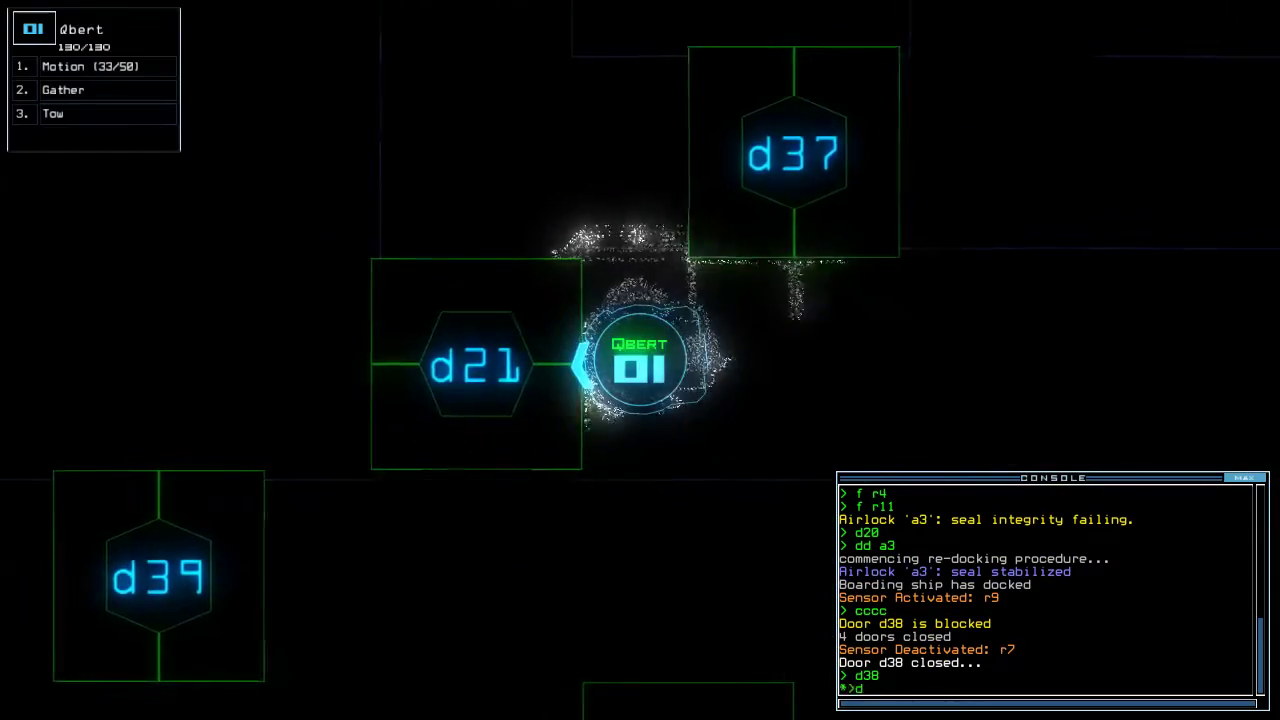
{"action": "key", "text": "Return"}
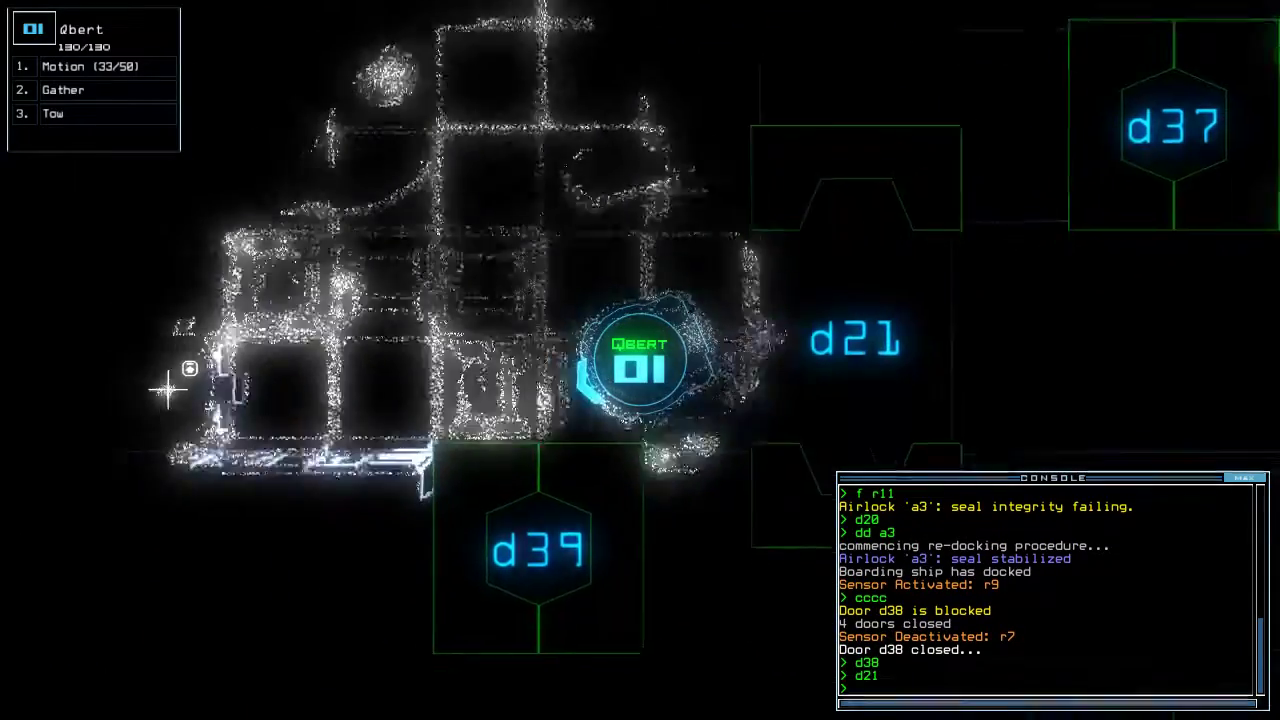
{"action": "type", "text": "d39"}
{"action": "key", "text": "Return"}
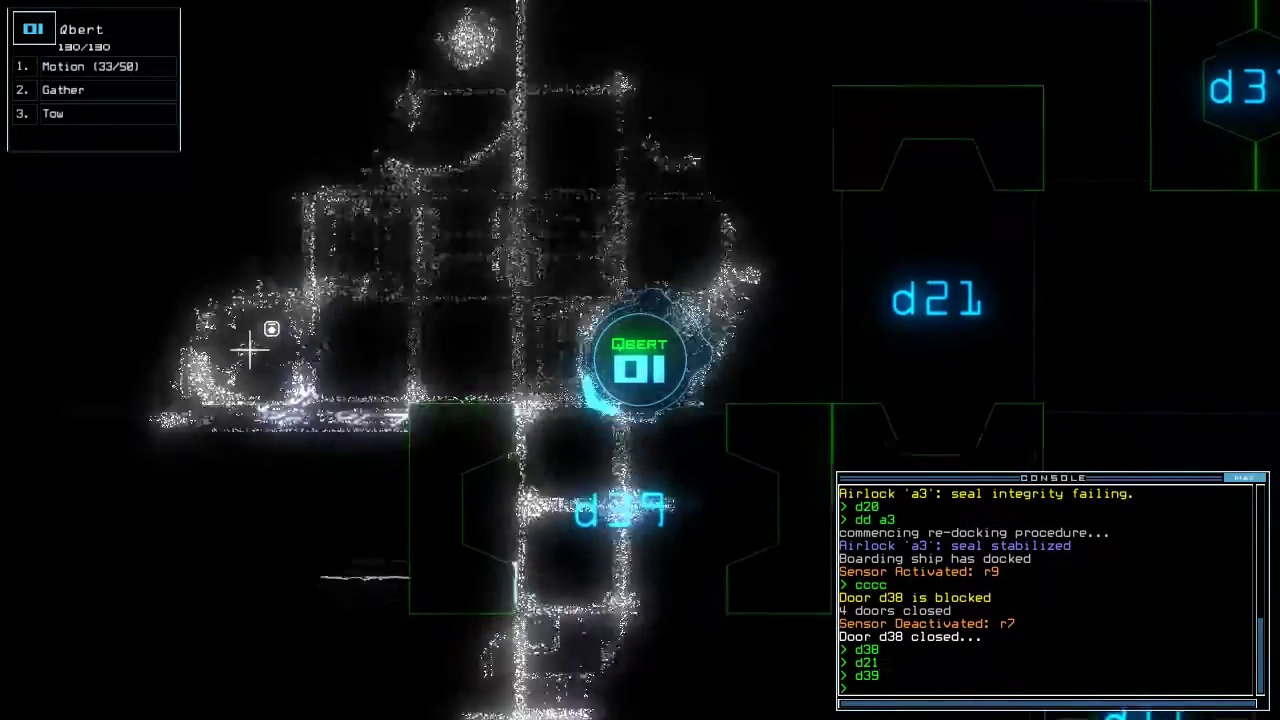
{"action": "key", "text": "Tab"}
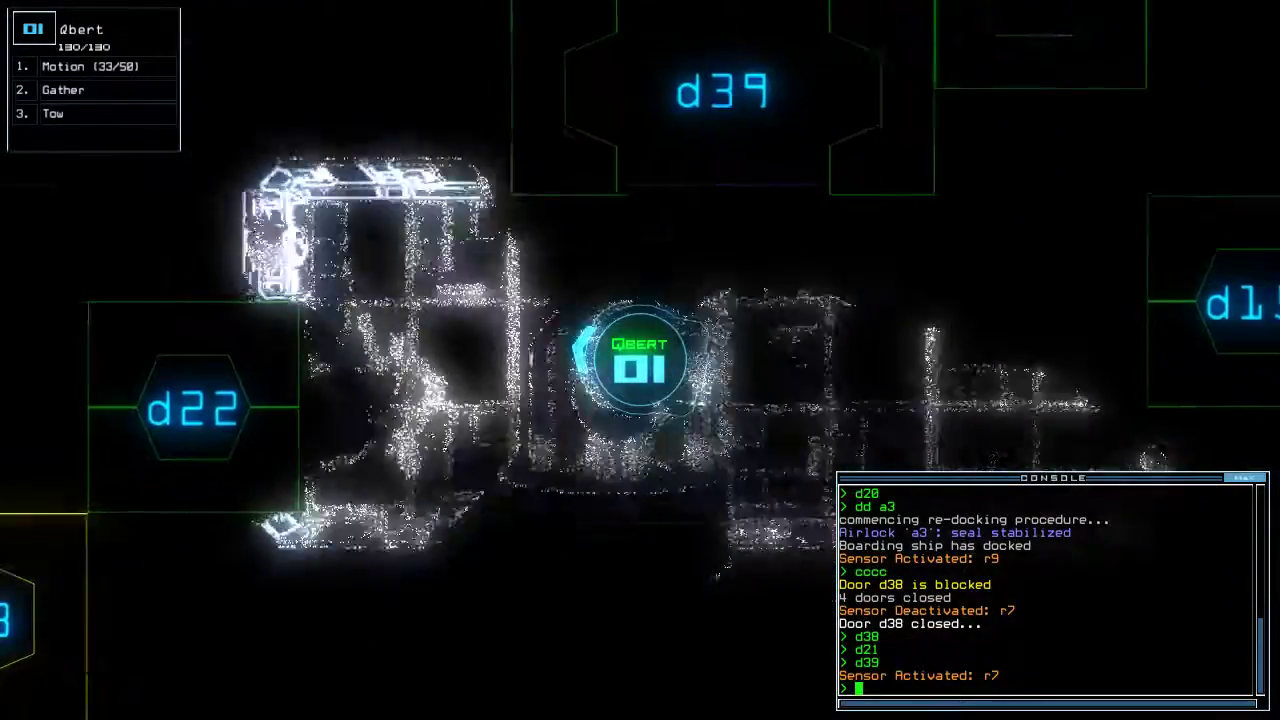
{"action": "type", "text": "g"}
{"action": "key", "text": "Return"}
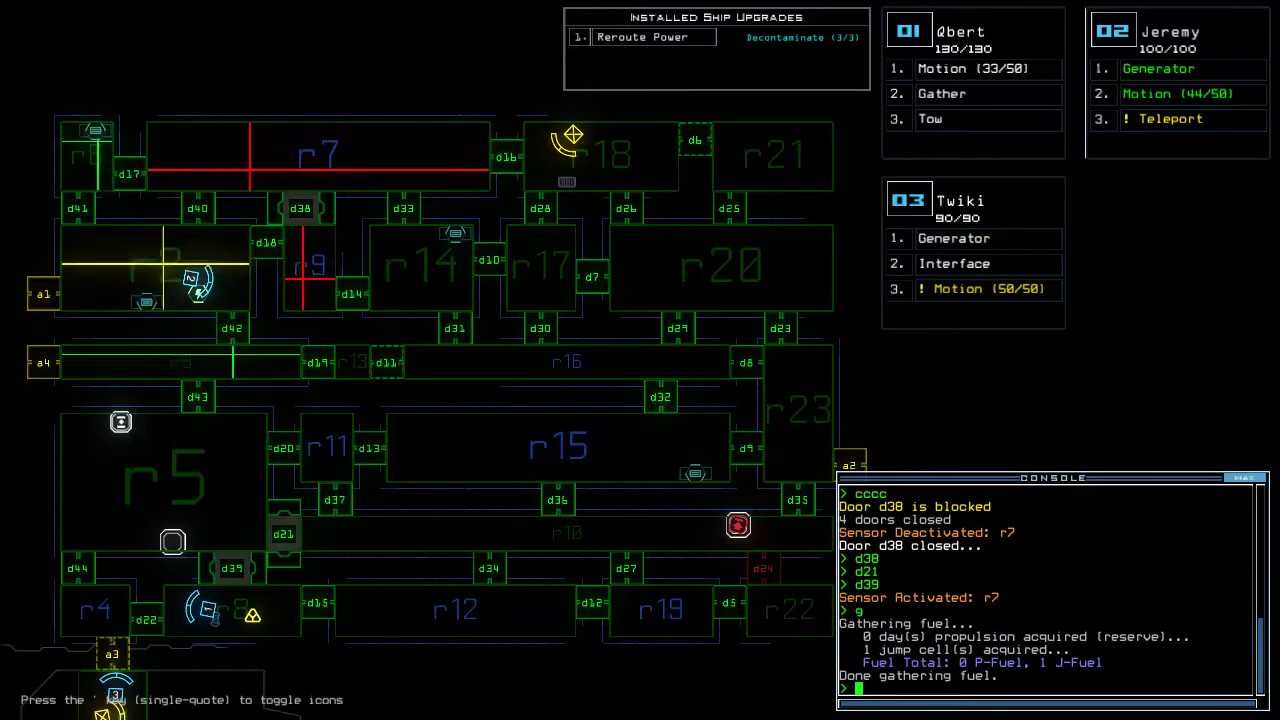
Gather the jump cell and scrap with drone 01
{"action": "key", "text": "Tab"}
{"action": "type", "text": "g"}
{"action": "key", "text": "Return"}
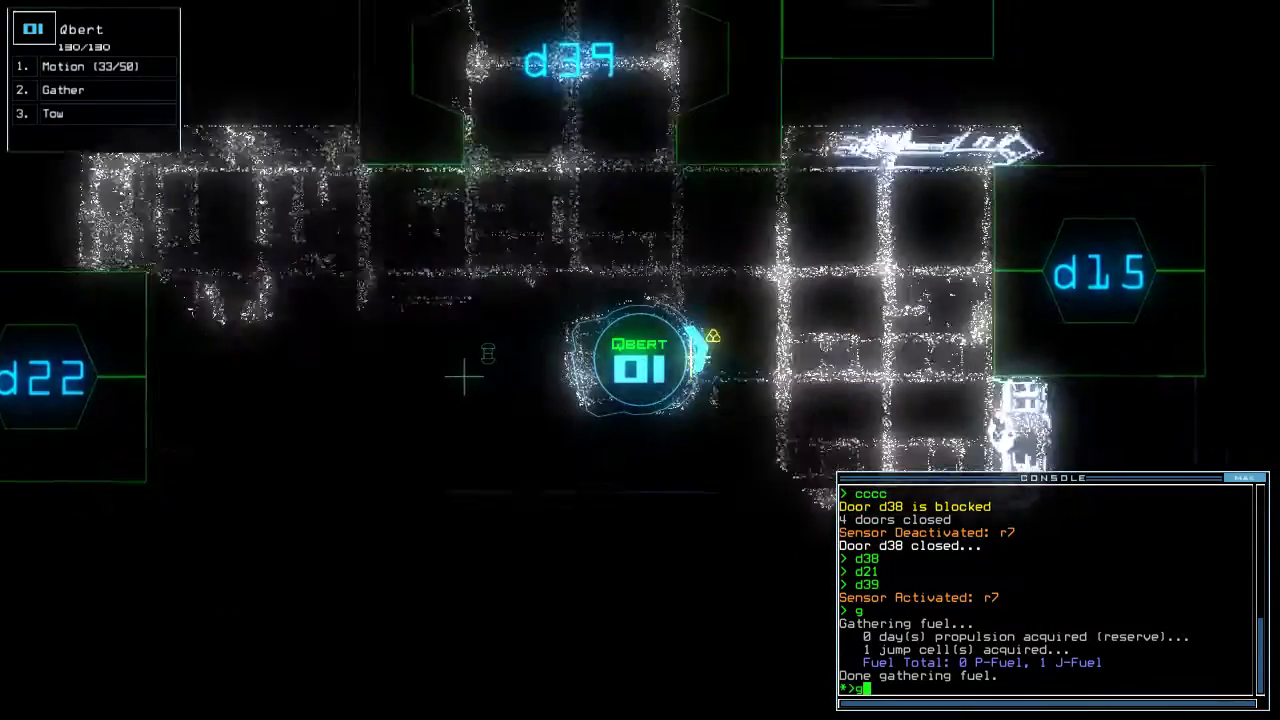
{"action": "key", "text": "Tab"}
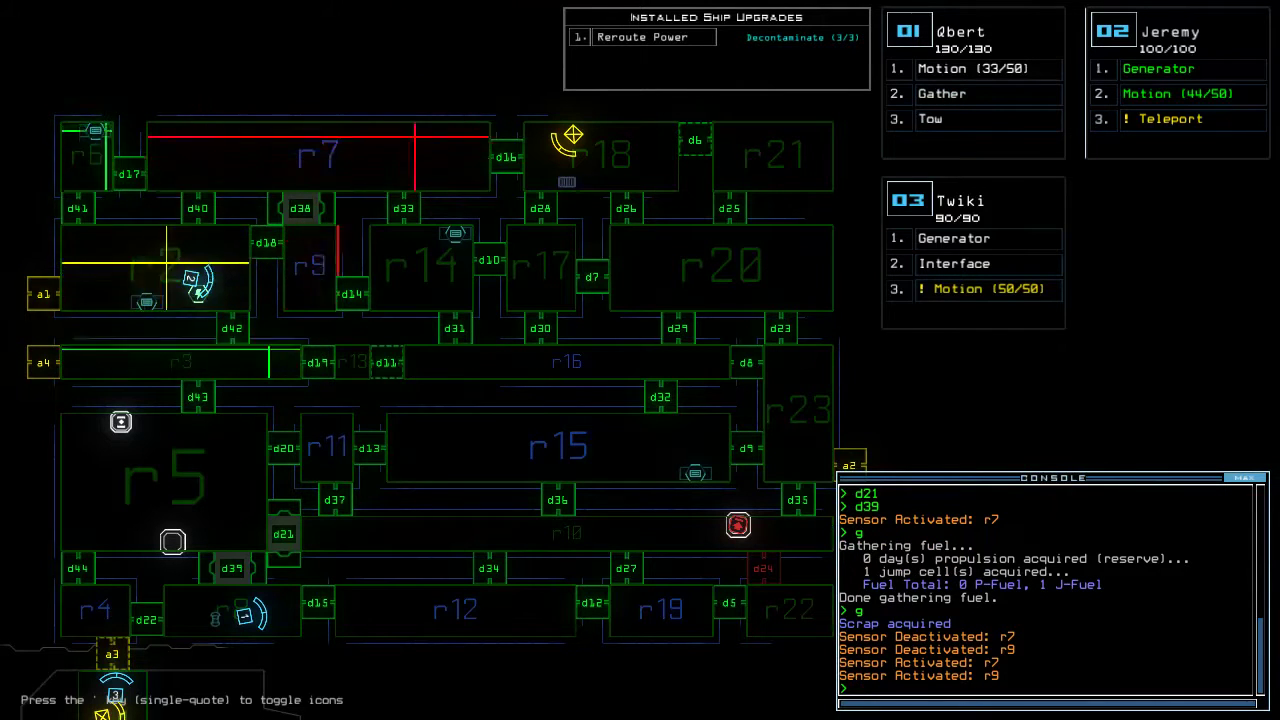
{"action": "key", "text": "Tab"}
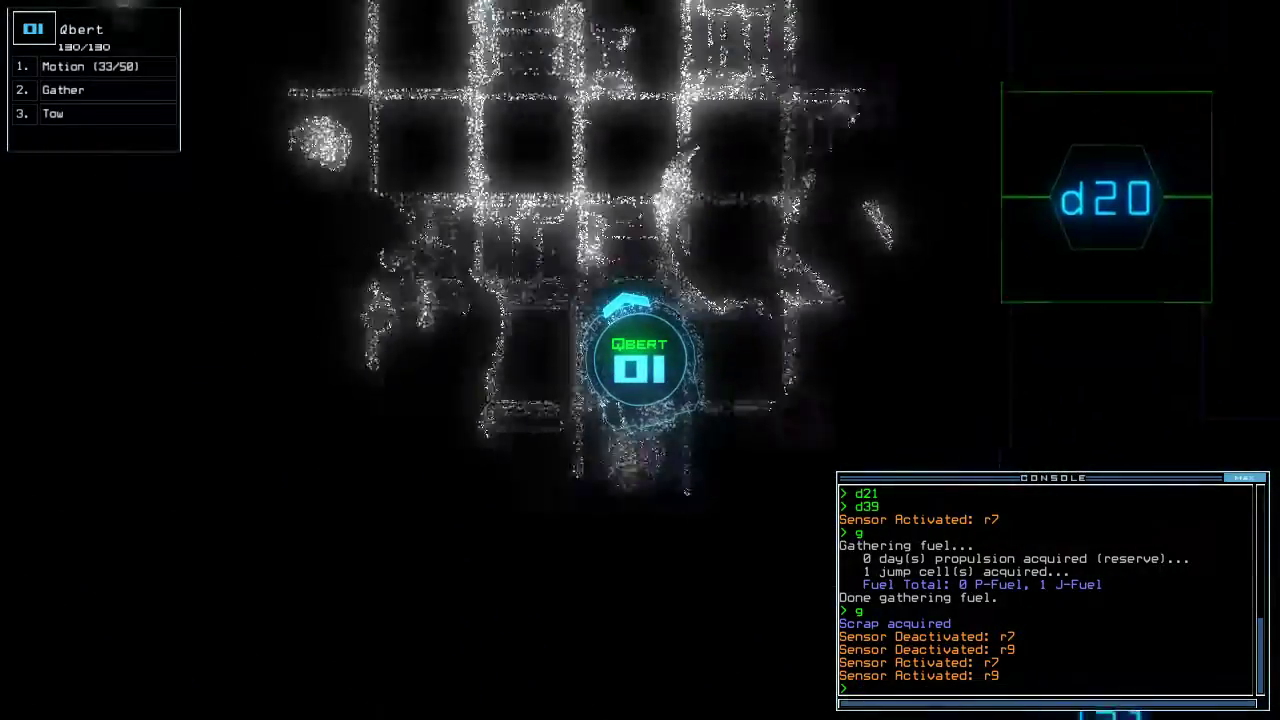
{"action": "type", "text": "d43"}
Toggle doors d43, d43, d19 and d43 as drone 01 scouts and returns
{"action": "key", "text": "Return"}
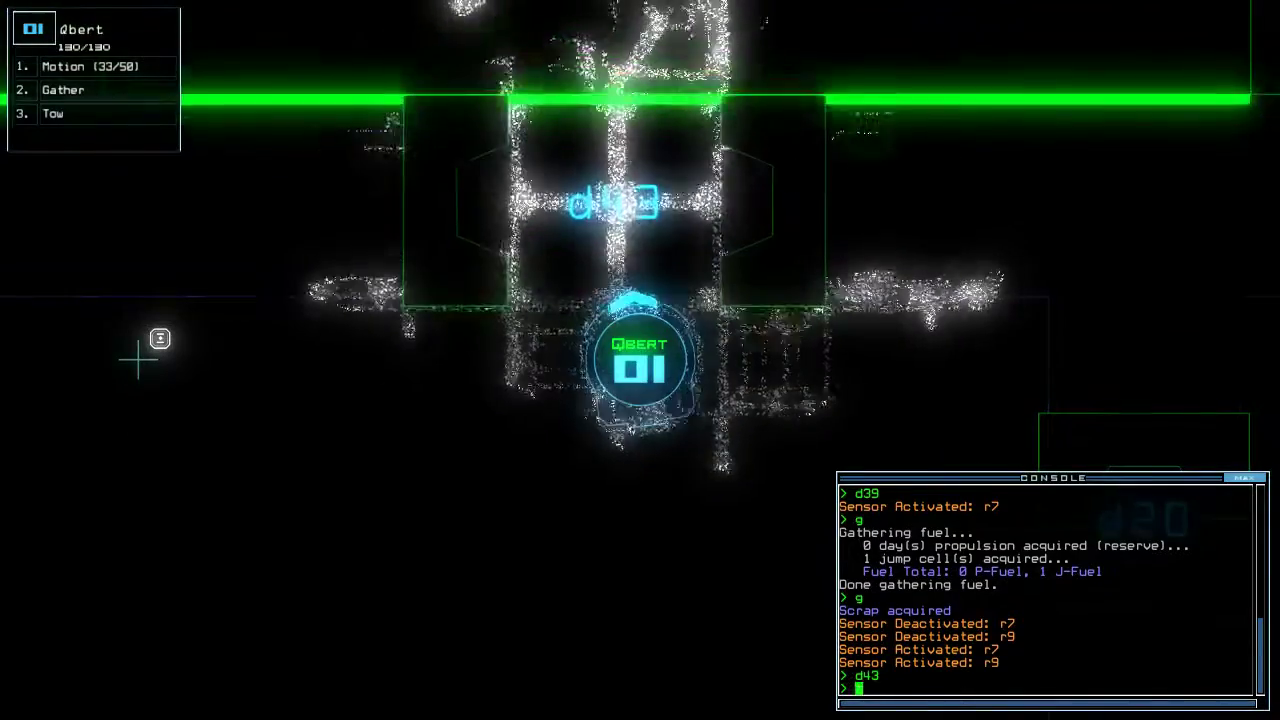
{"action": "type", "text": "d43"}
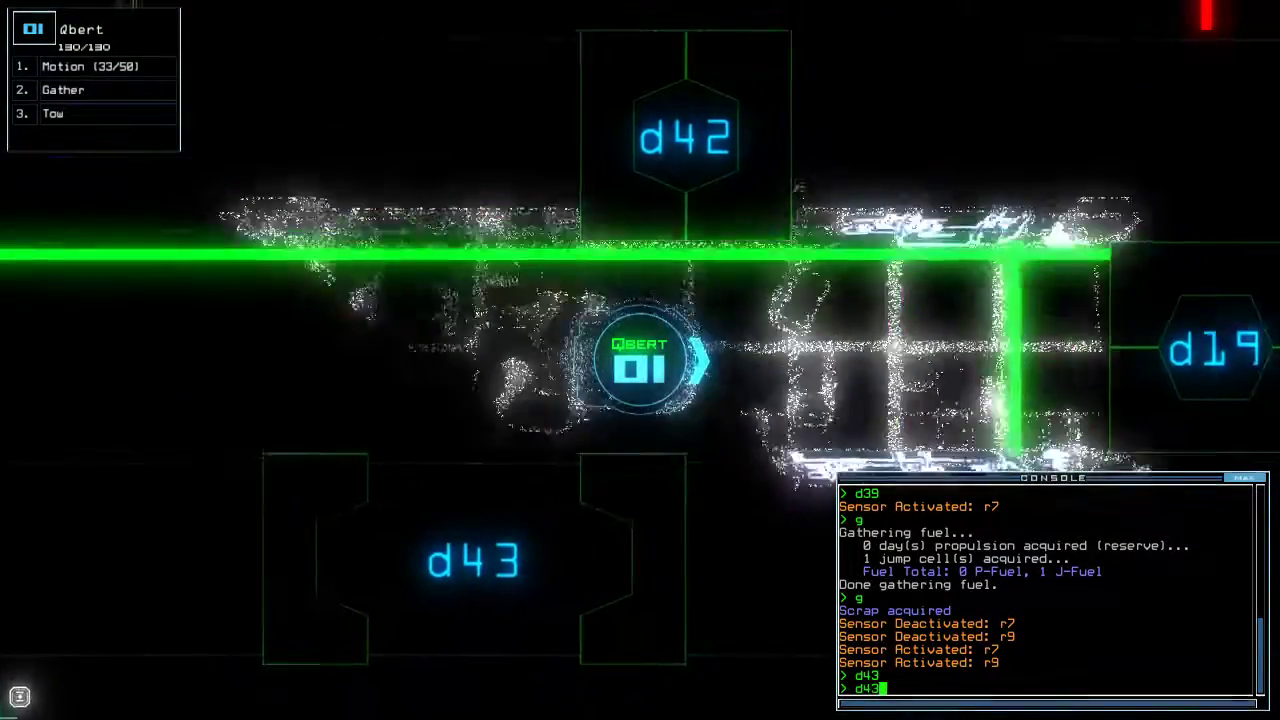
{"action": "key", "text": "Return"}
{"action": "type", "text": "d19"}
{"action": "key", "text": "Return"}
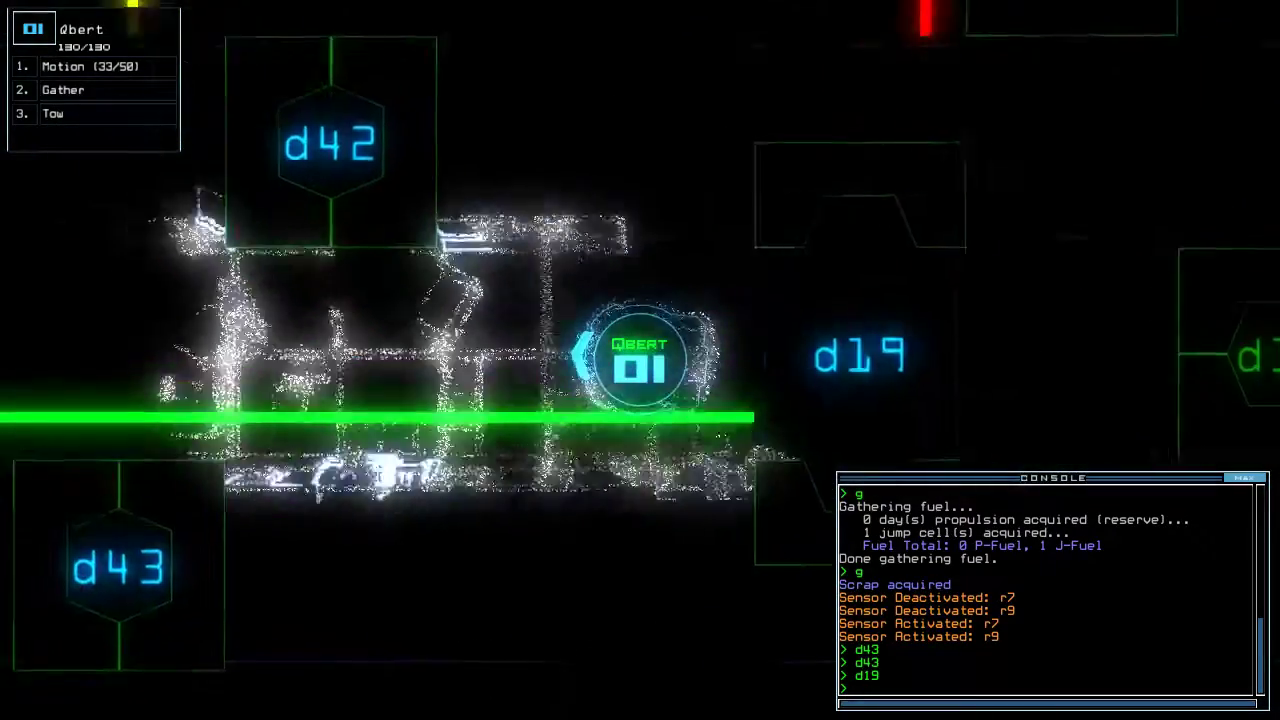
{"action": "type", "text": "d43"}
{"action": "key", "text": "Return"}
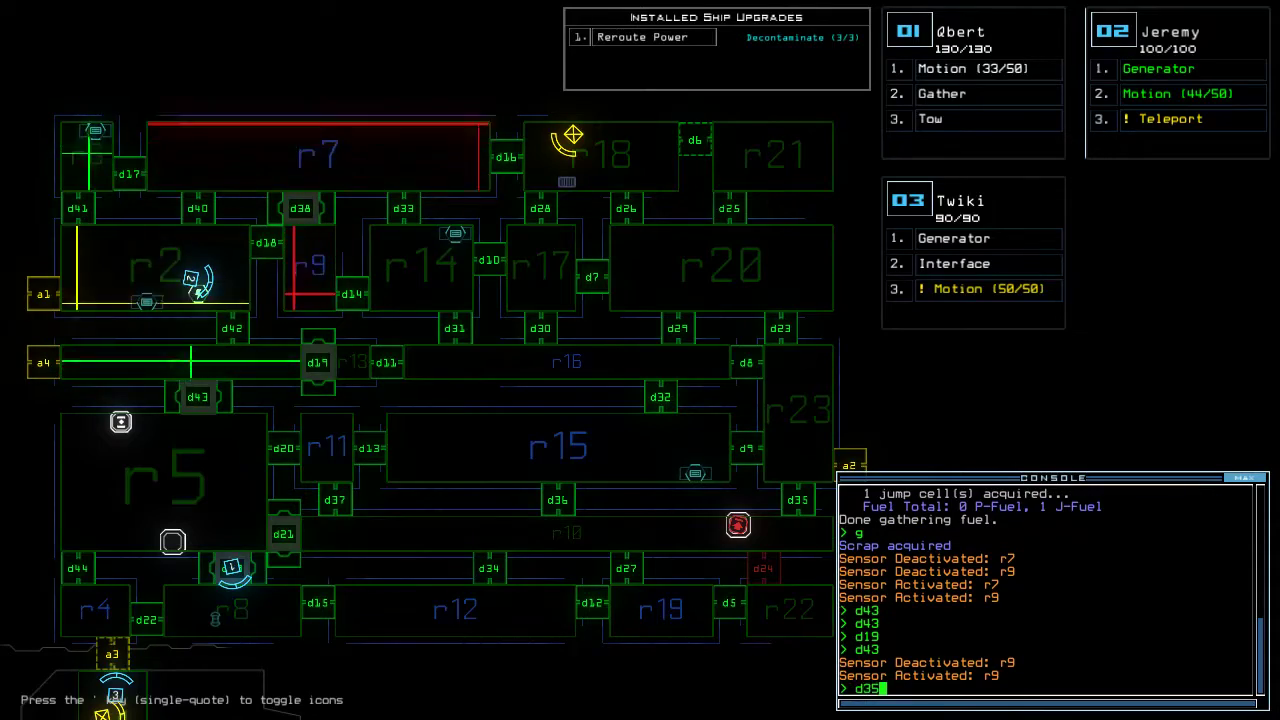
Route drone 01 back through doors d21 and d39 and redock at airlock a1
{"action": "key", "text": "Tab"}
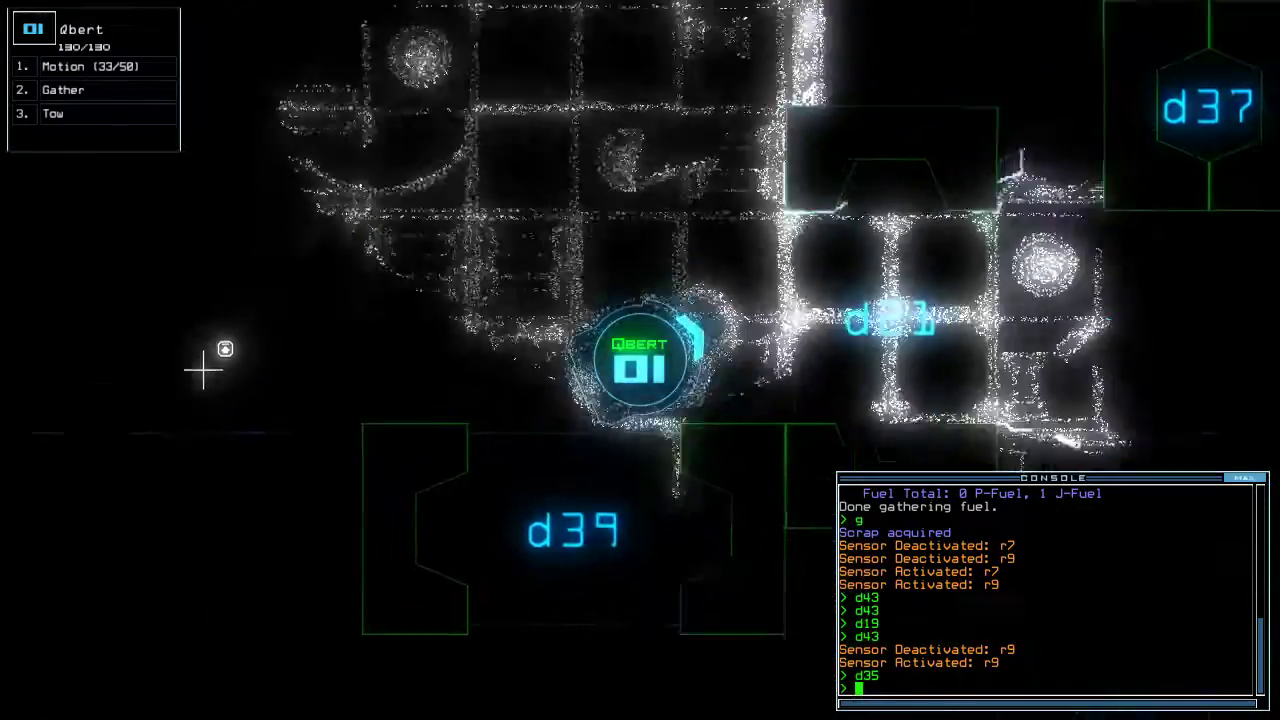
{"action": "type", "text": "d21"}
{"action": "key", "text": "Return"}
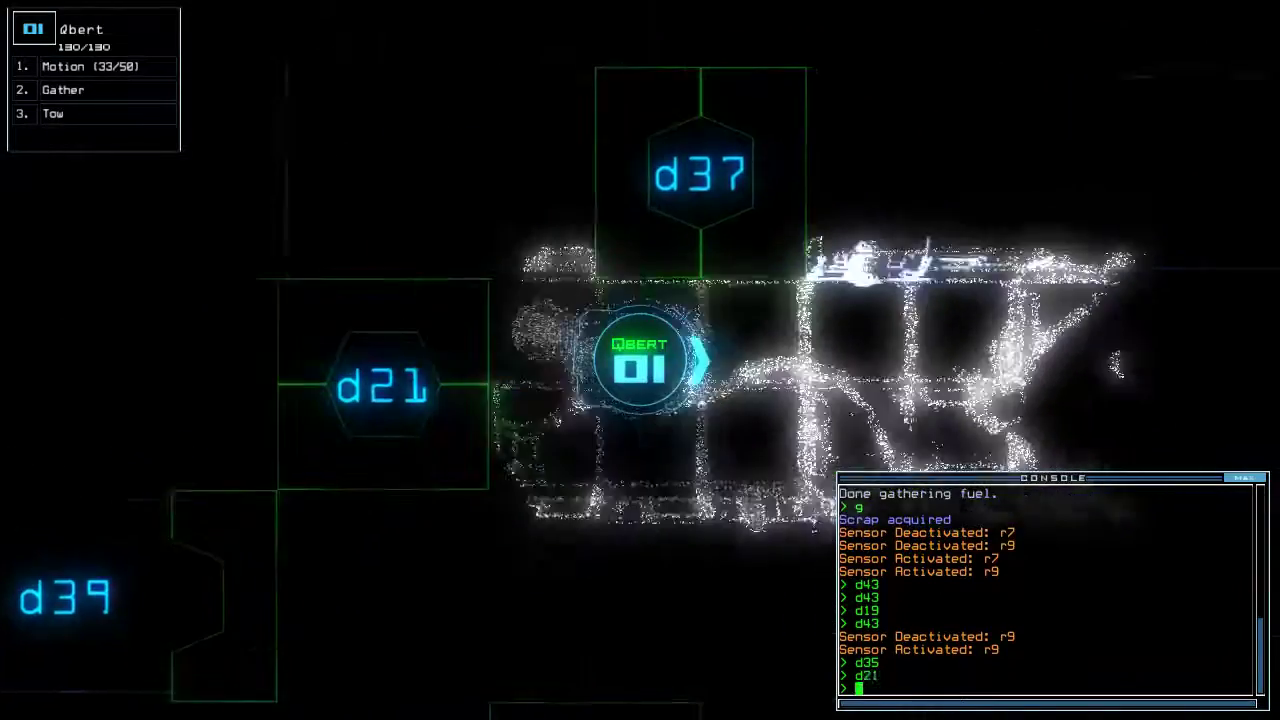
{"action": "type", "text": "d39"}
{"action": "key", "text": "Return"}
{"action": "key", "text": "Tab"}
{"action": "type", "text": "d"}
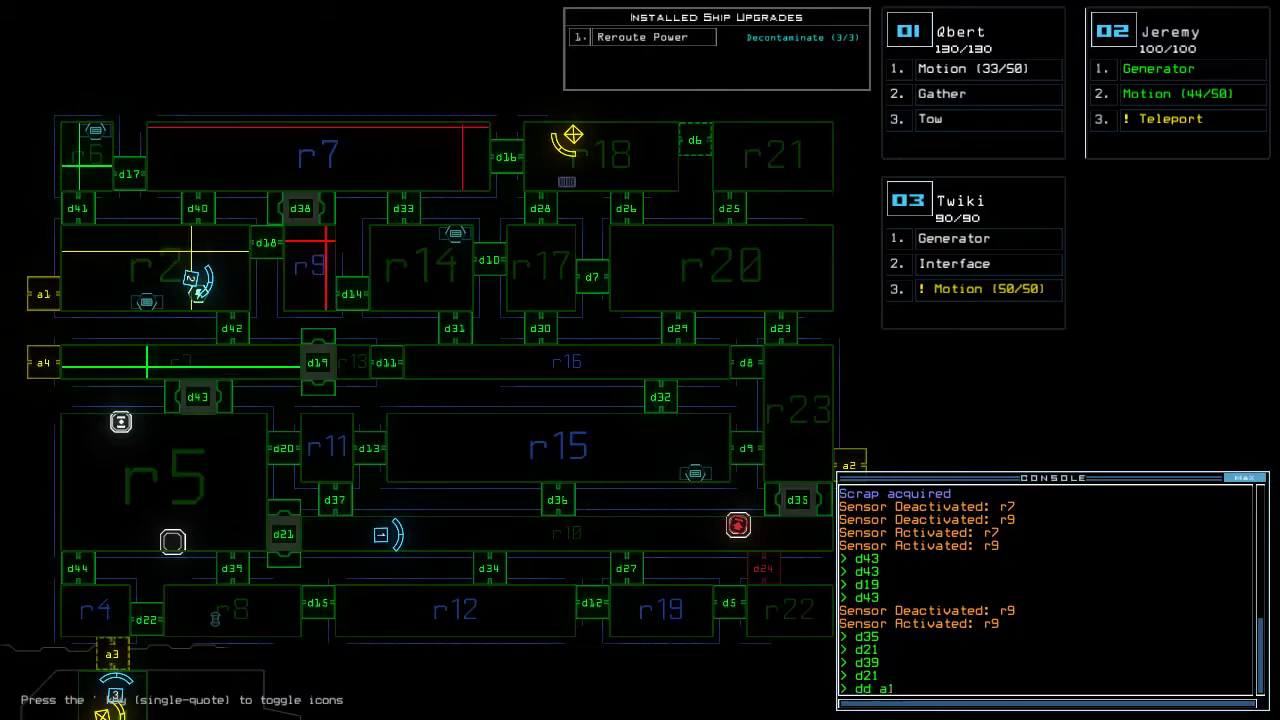
{"action": "key", "text": "Tab"}
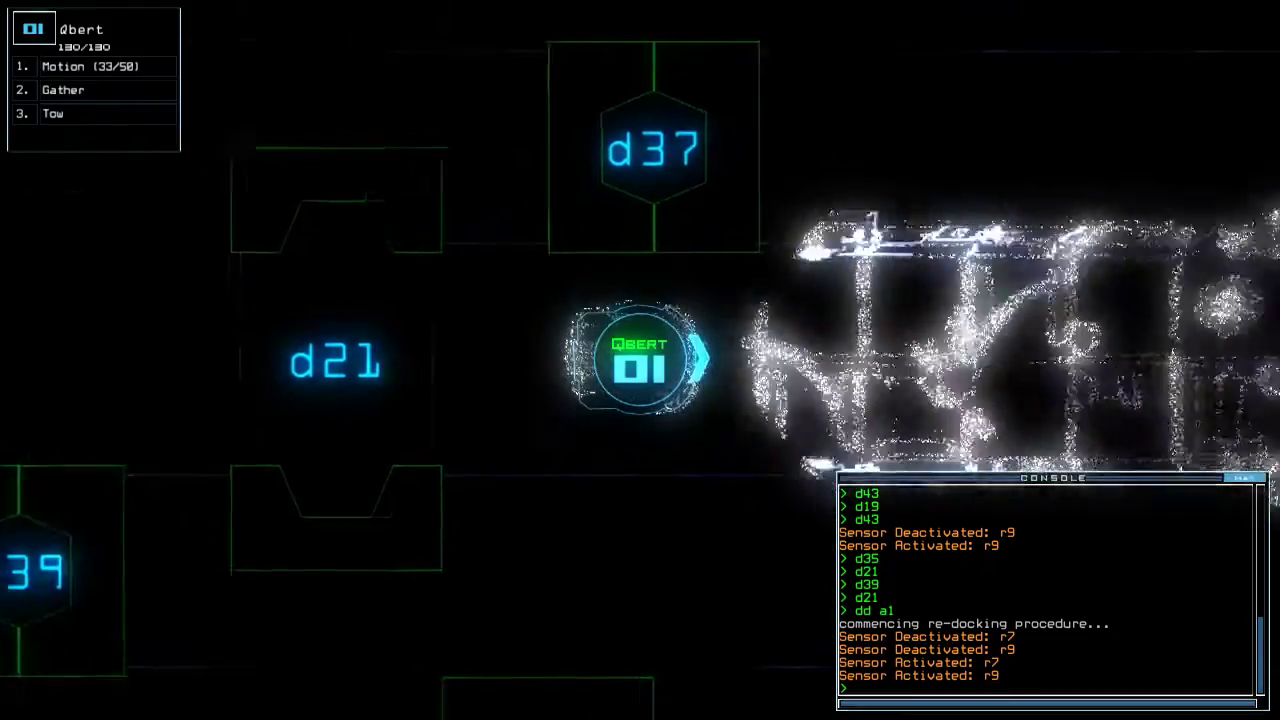
{"action": "type", "text": "2"}
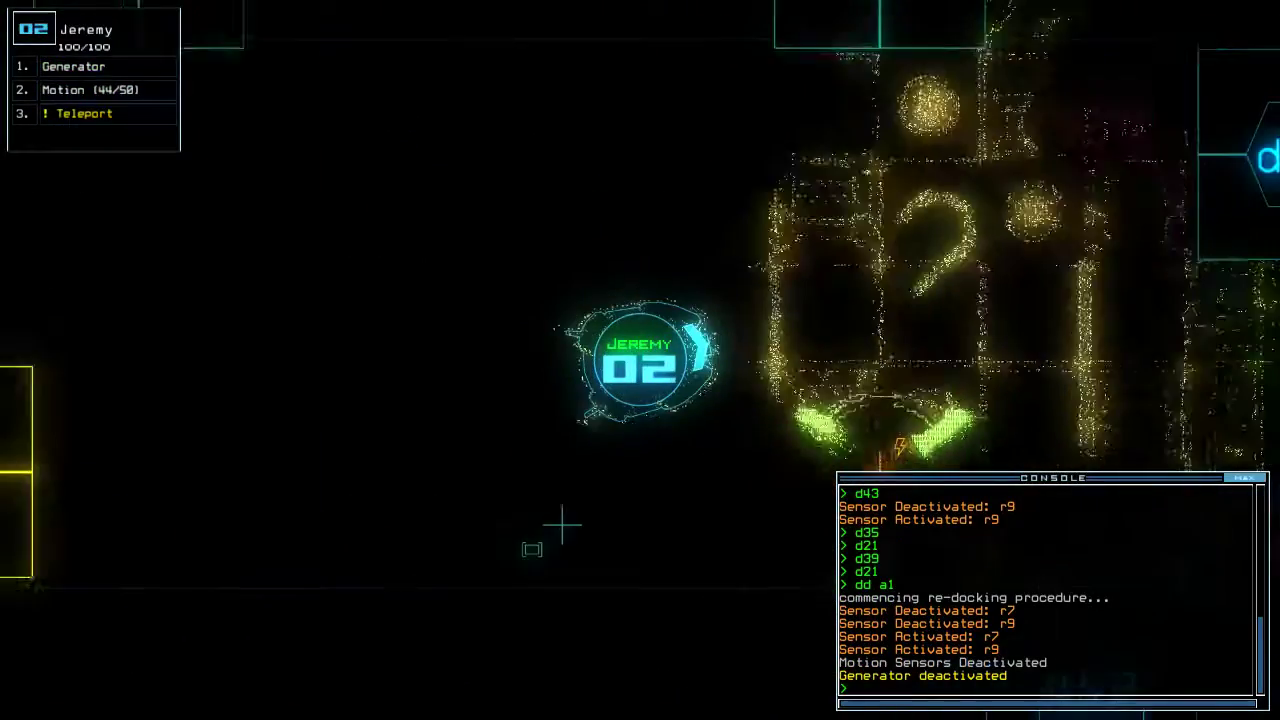
{"action": "type", "text": "te"}
Switch to drone 02, check mission time, and open all doors to room r1
{"action": "key", "text": "Return"}
{"action": "type", "text": "arr"}
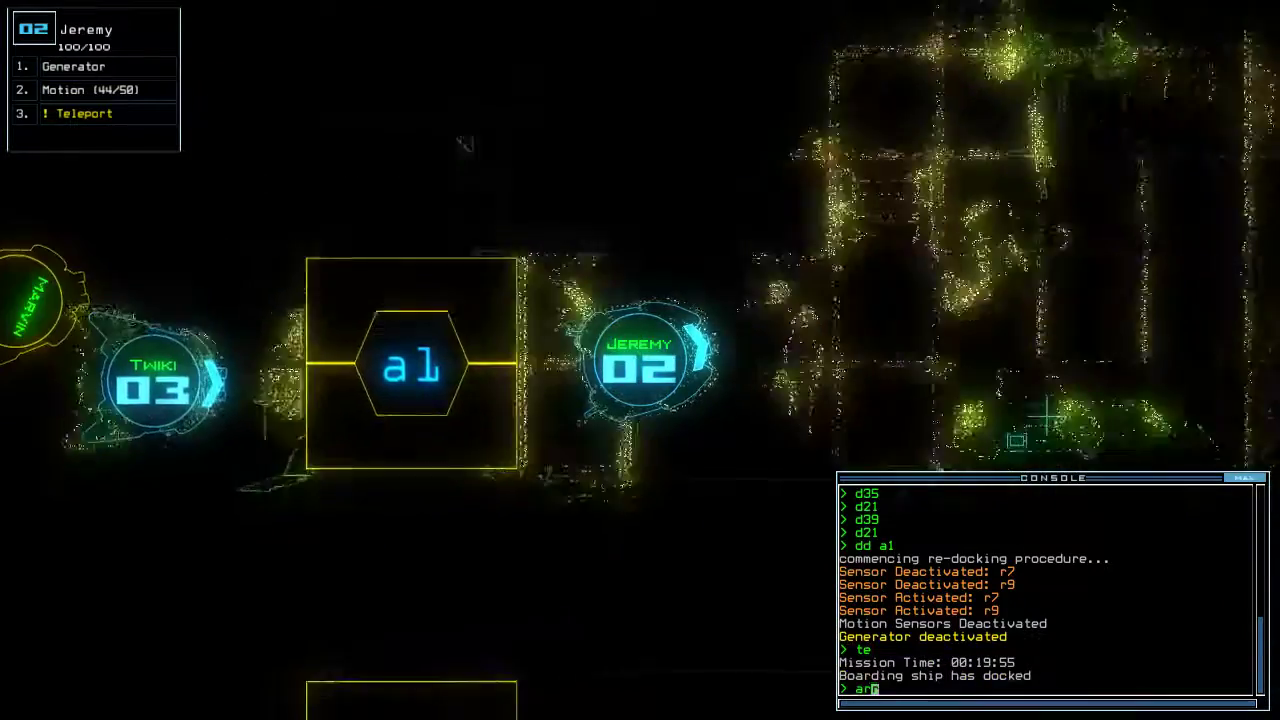
{"action": "key", "text": "Return"}
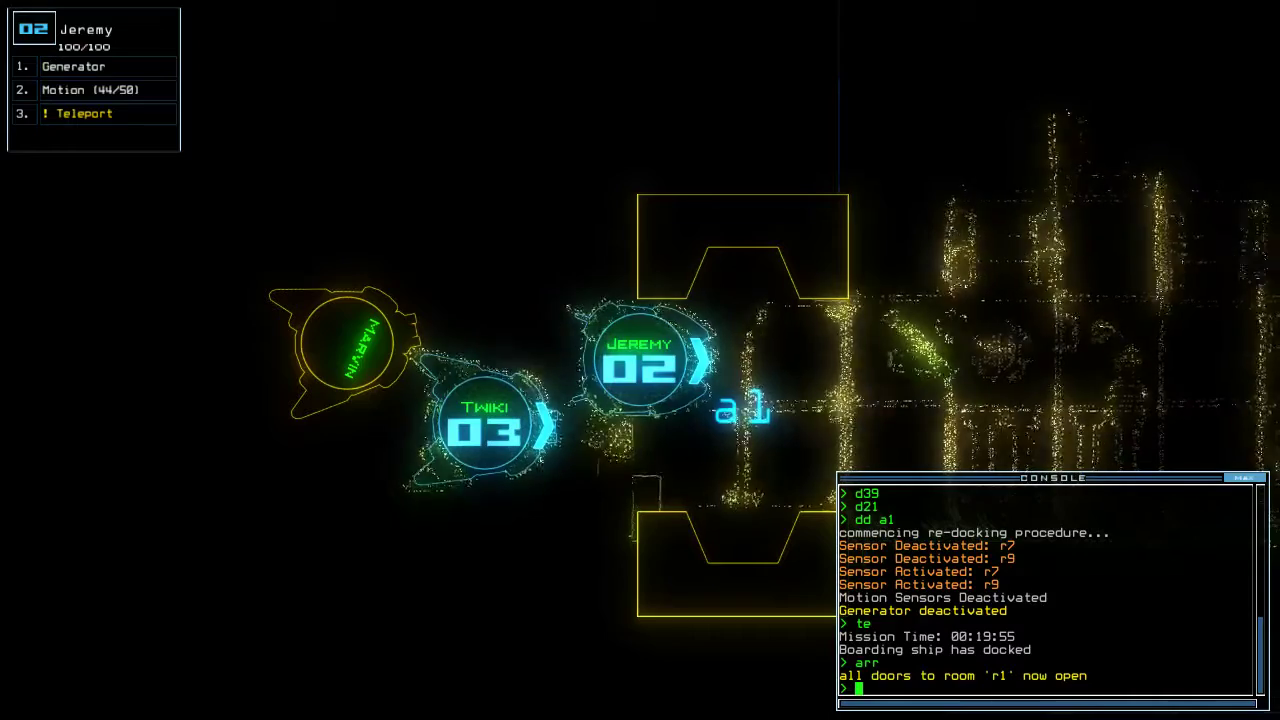
{"action": "type", "text": "te"}
{"action": "key", "text": "Return"}
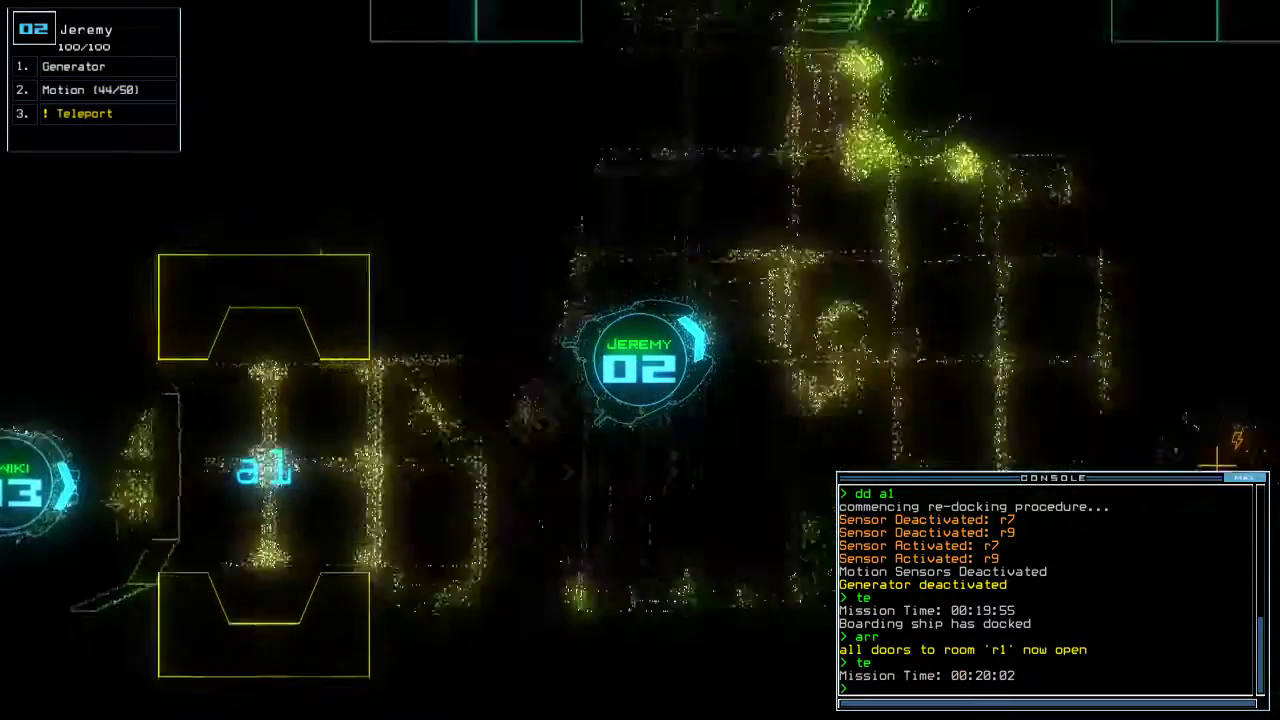
{"action": "type", "text": "g"}
Restart the derelict's generator with 'g', then check the ship schematic and a drone close-up
{"action": "key", "text": "Return"}
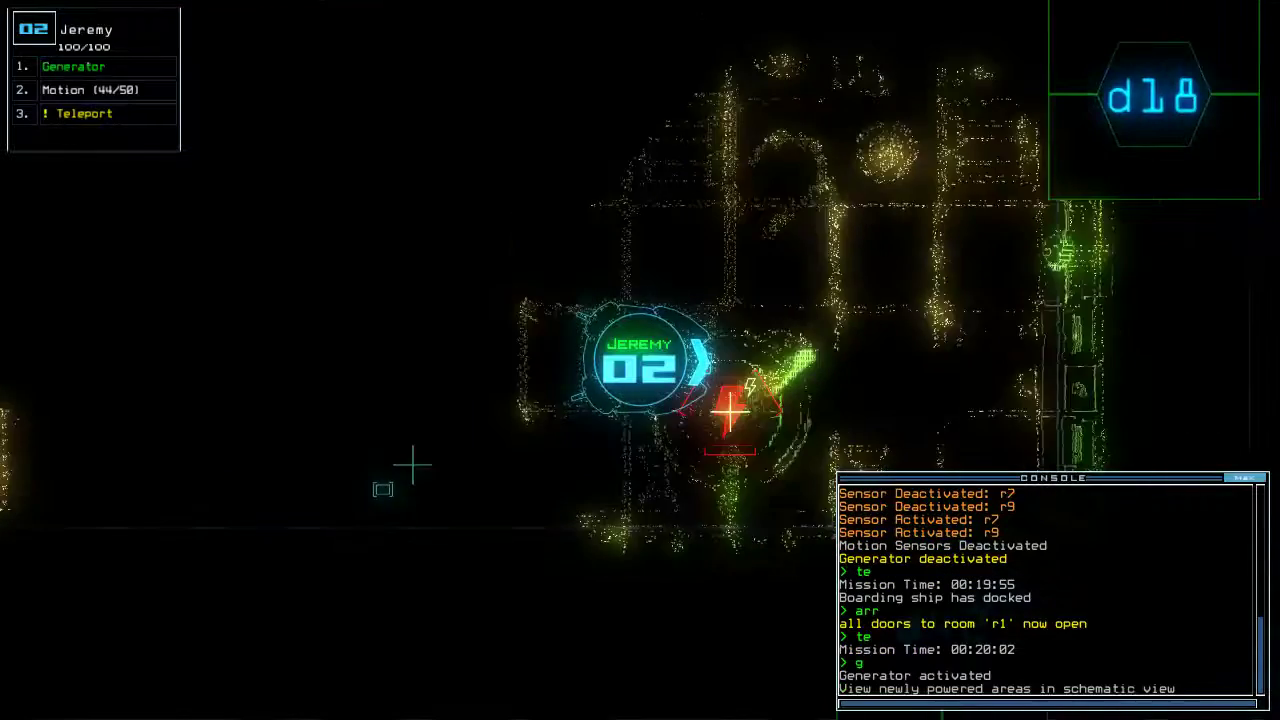
{"action": "key", "text": "Tab"}
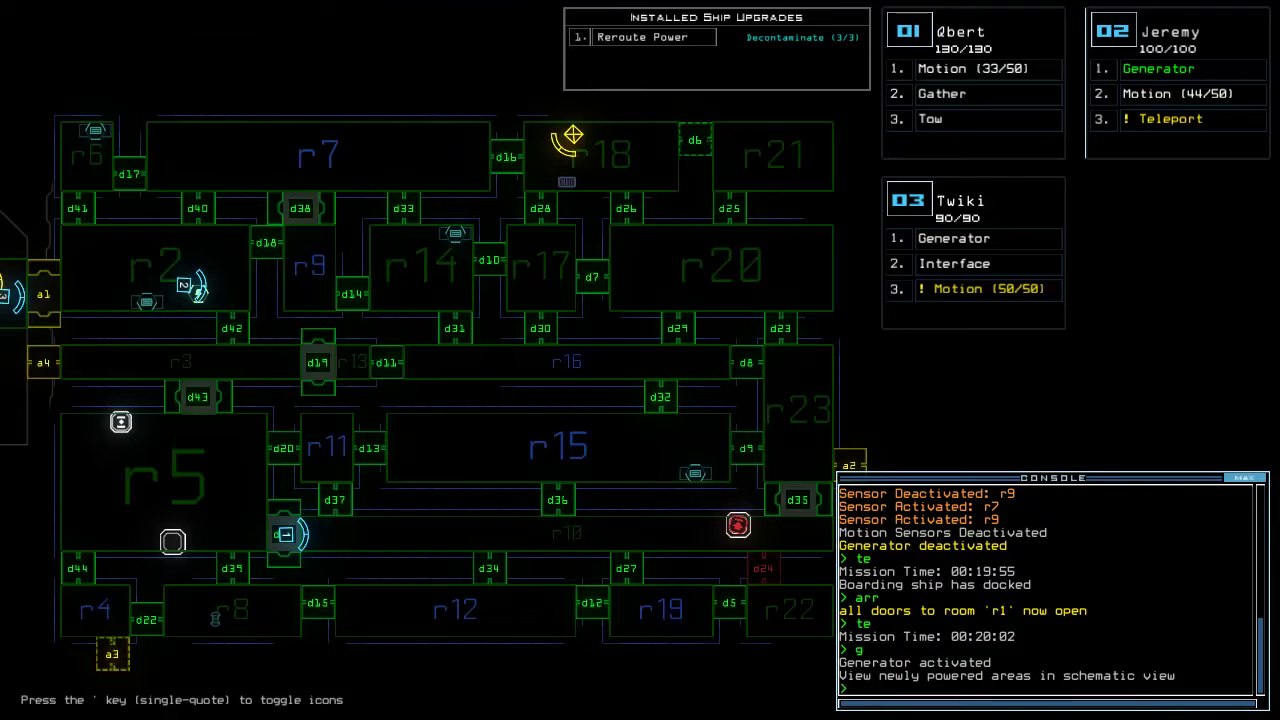
{"action": "key", "text": "Tab"}
{"action": "key", "text": "Tab"}
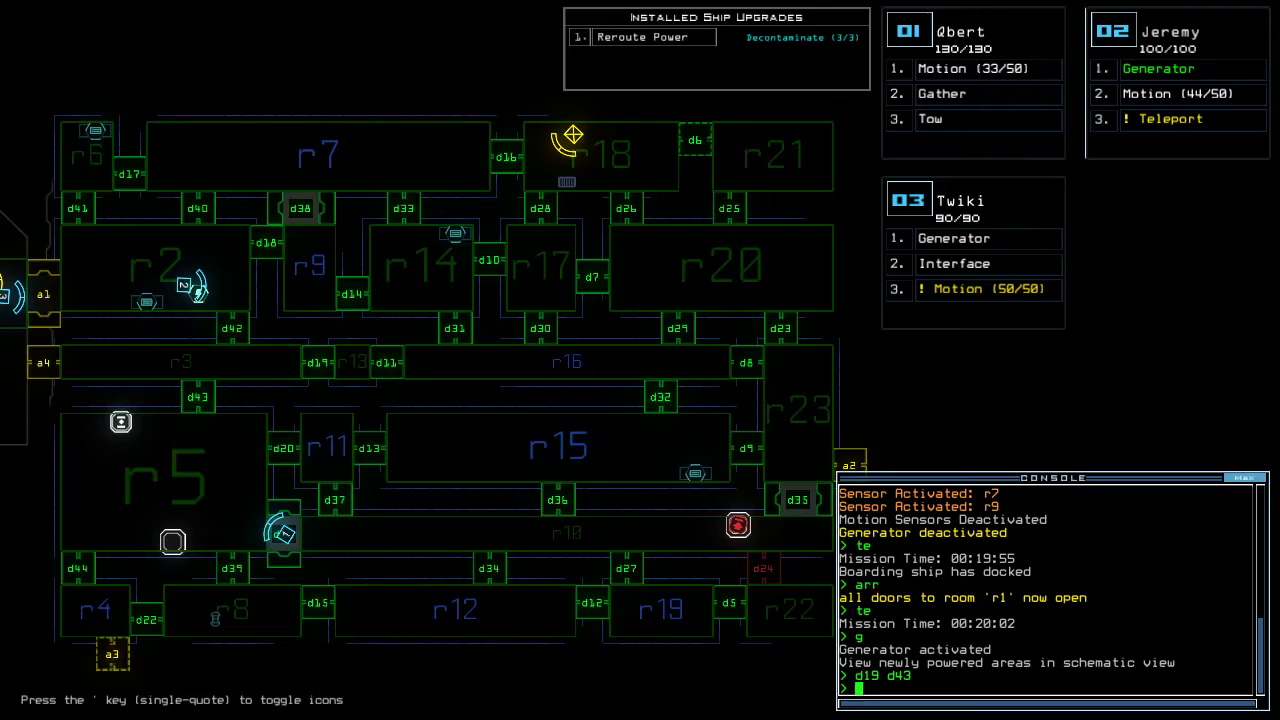
Open door d21 from Qbert's camera view, then return to the ship map
{"action": "key", "text": "Tab"}
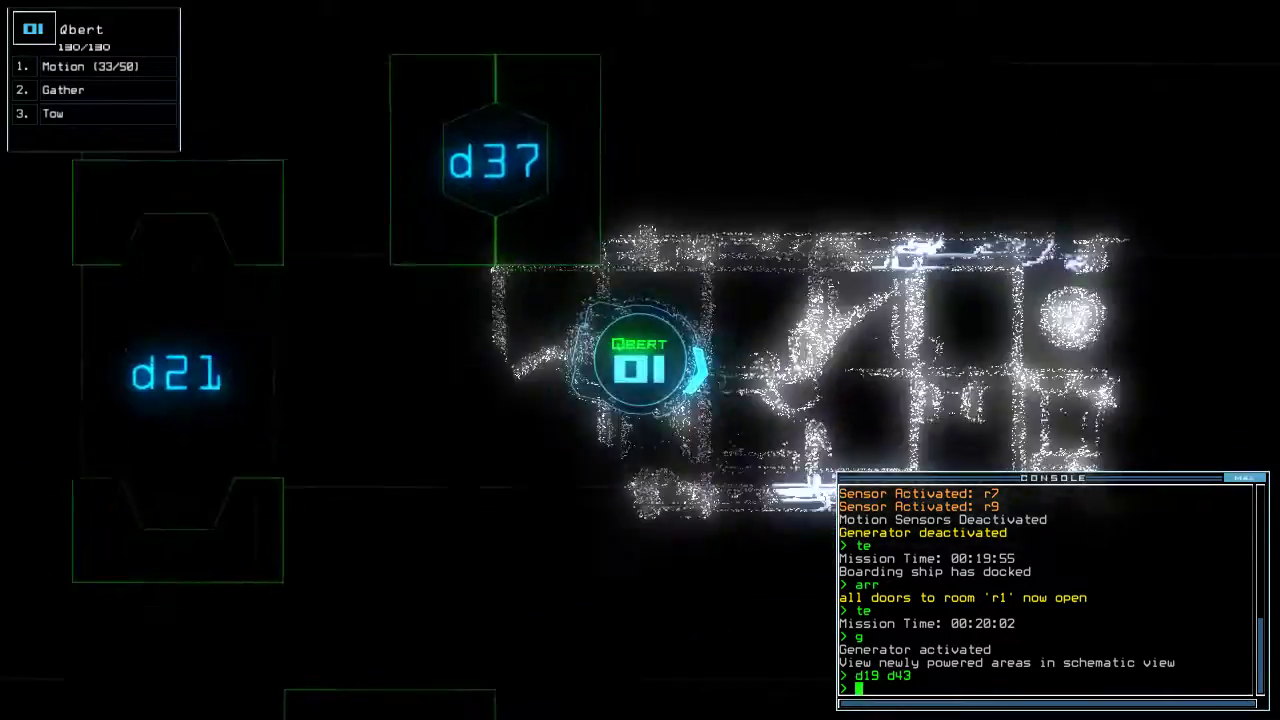
{"action": "type", "text": "d21"}
{"action": "key", "text": "Return"}
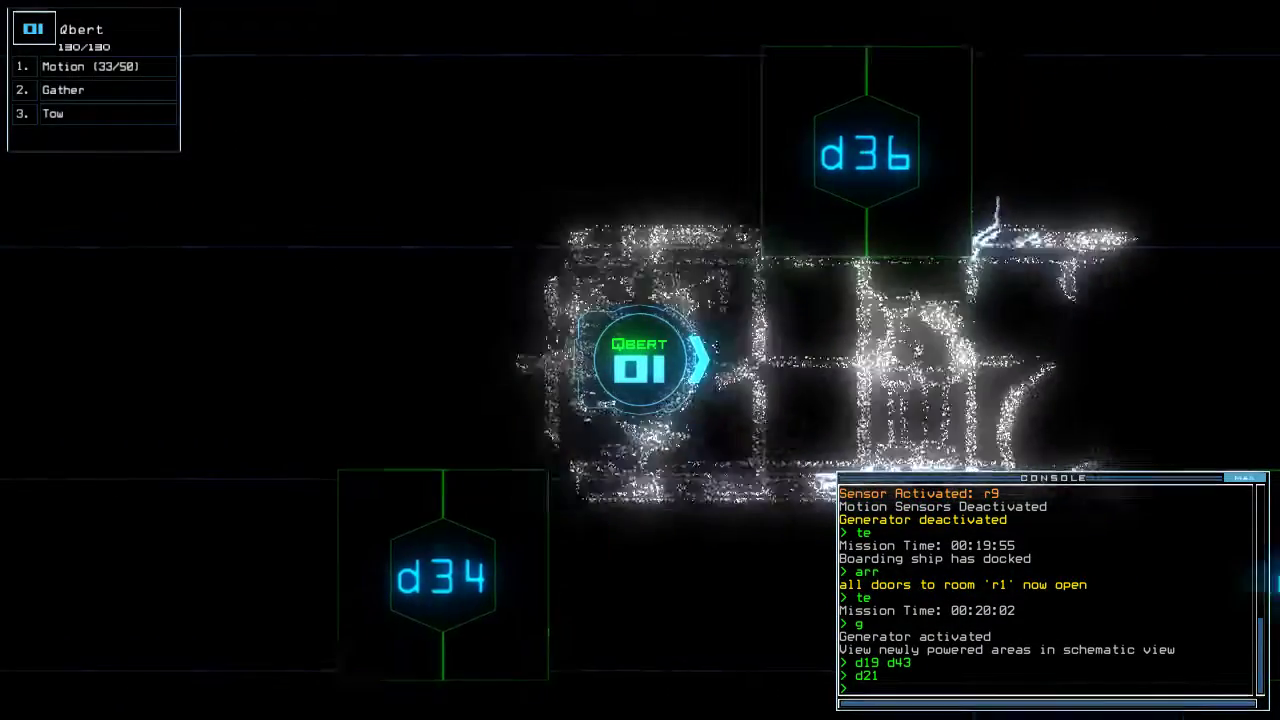
{"action": "key", "text": "Tab"}
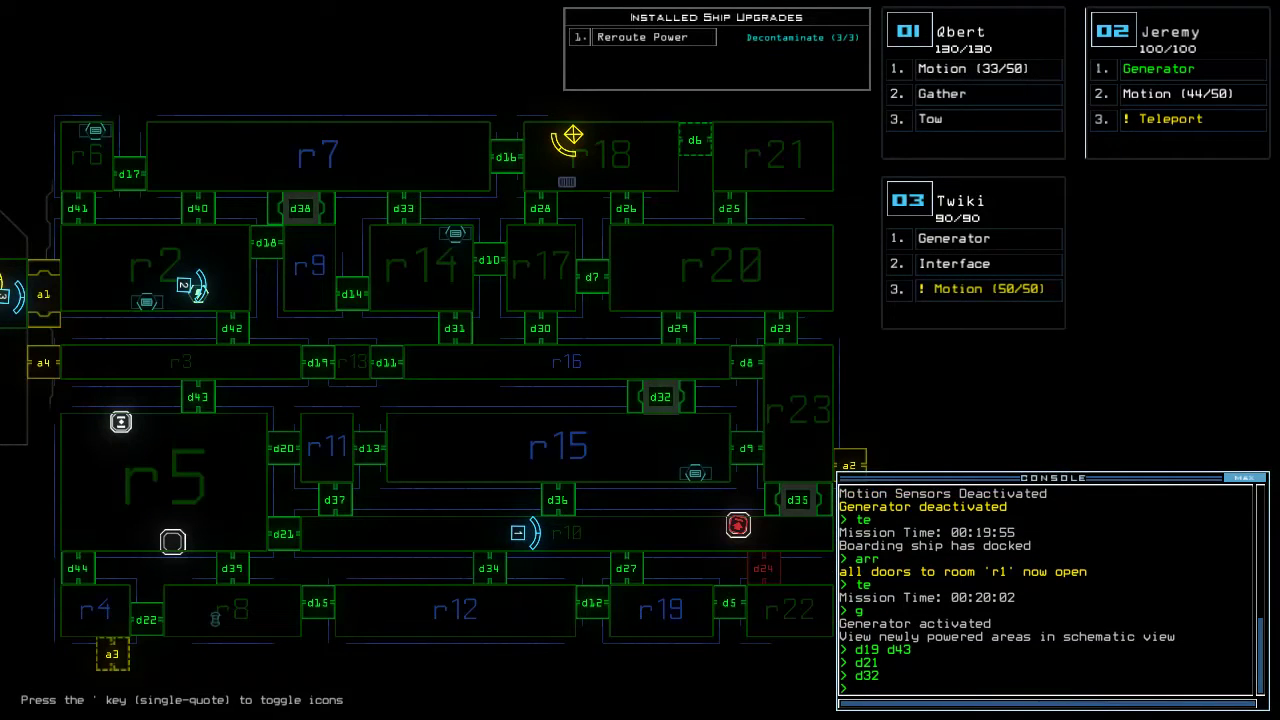
Drive Qbert right toward door d27 and start redocking at airlock a3
{"action": "key", "text": "Tab"}
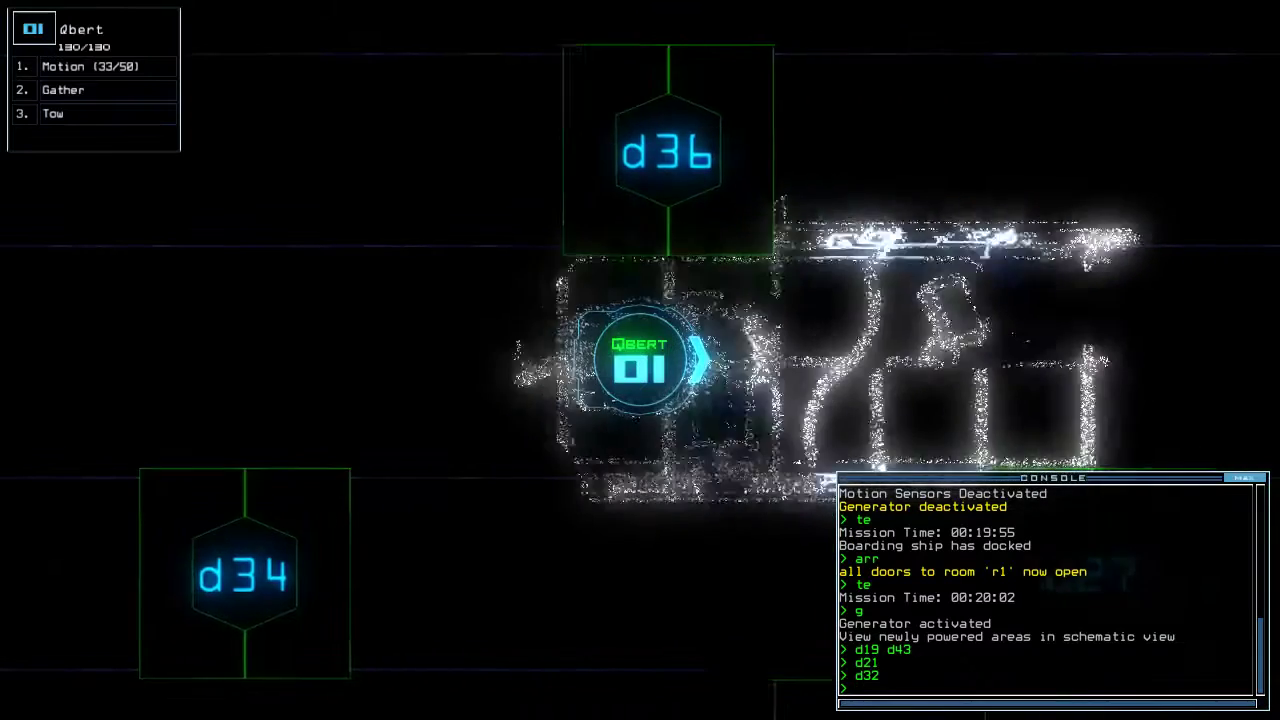
{"action": "key", "text": "Right"}
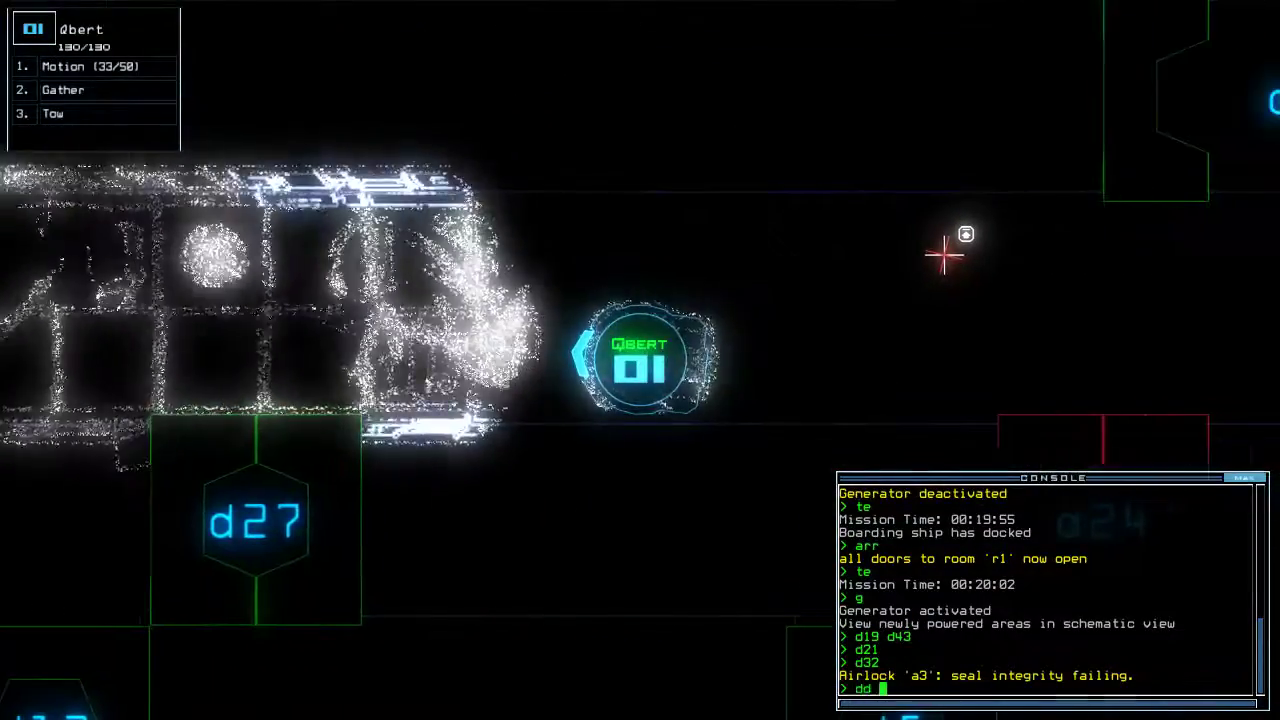
{"action": "type", "text": "dd a3"}
{"action": "key", "text": "Return"}
{"action": "key", "text": "Return"}
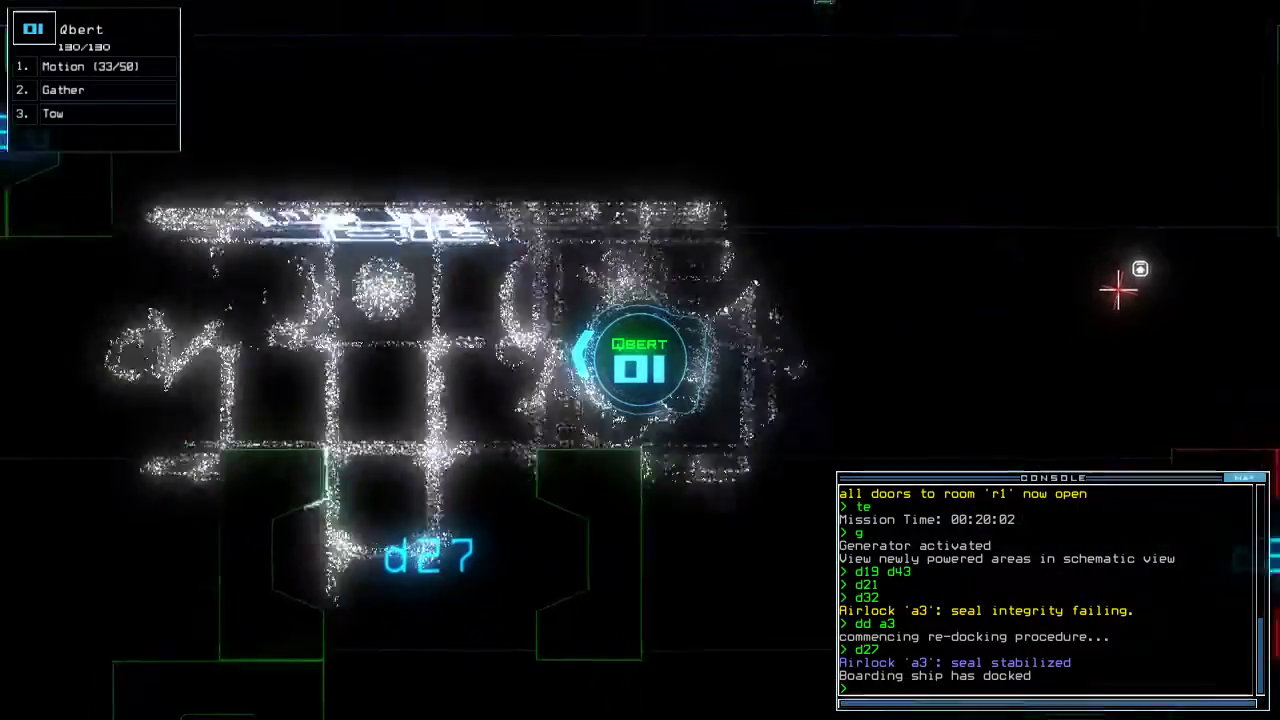
{"action": "type", "text": "d27"}
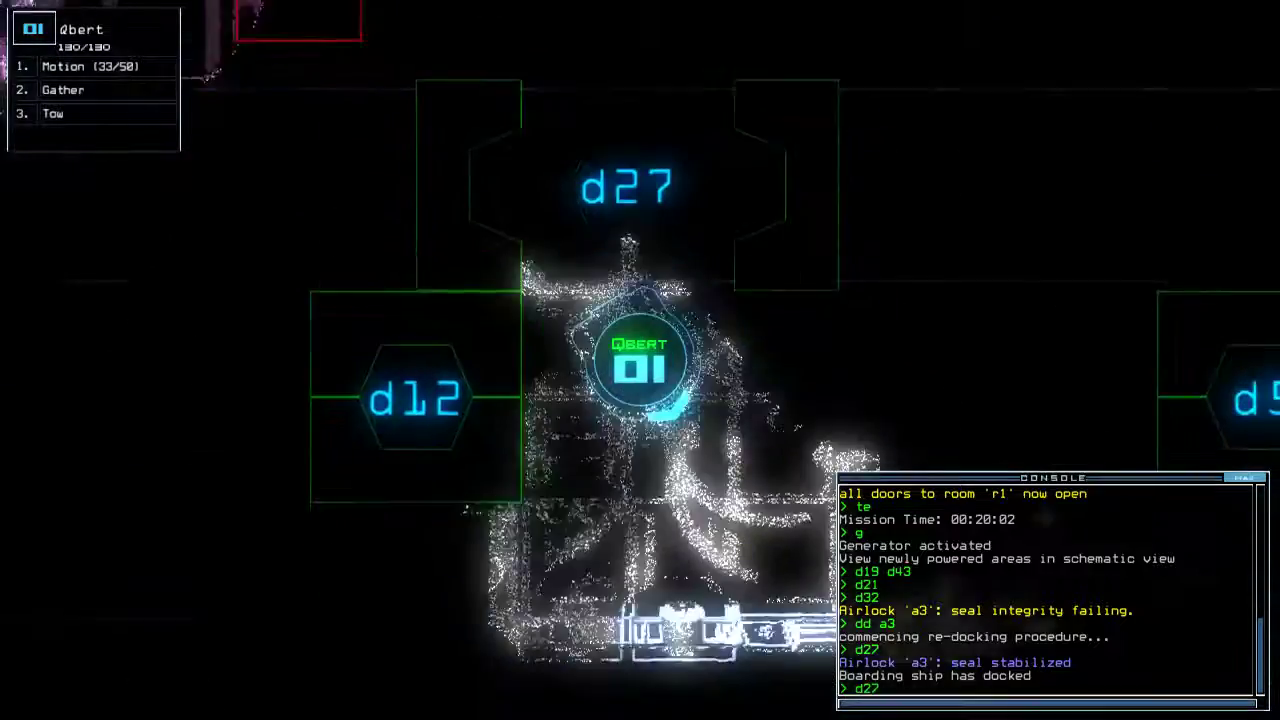
Operate door d27, then toggle door d5 open and shut again
{"action": "key", "text": "Return"}
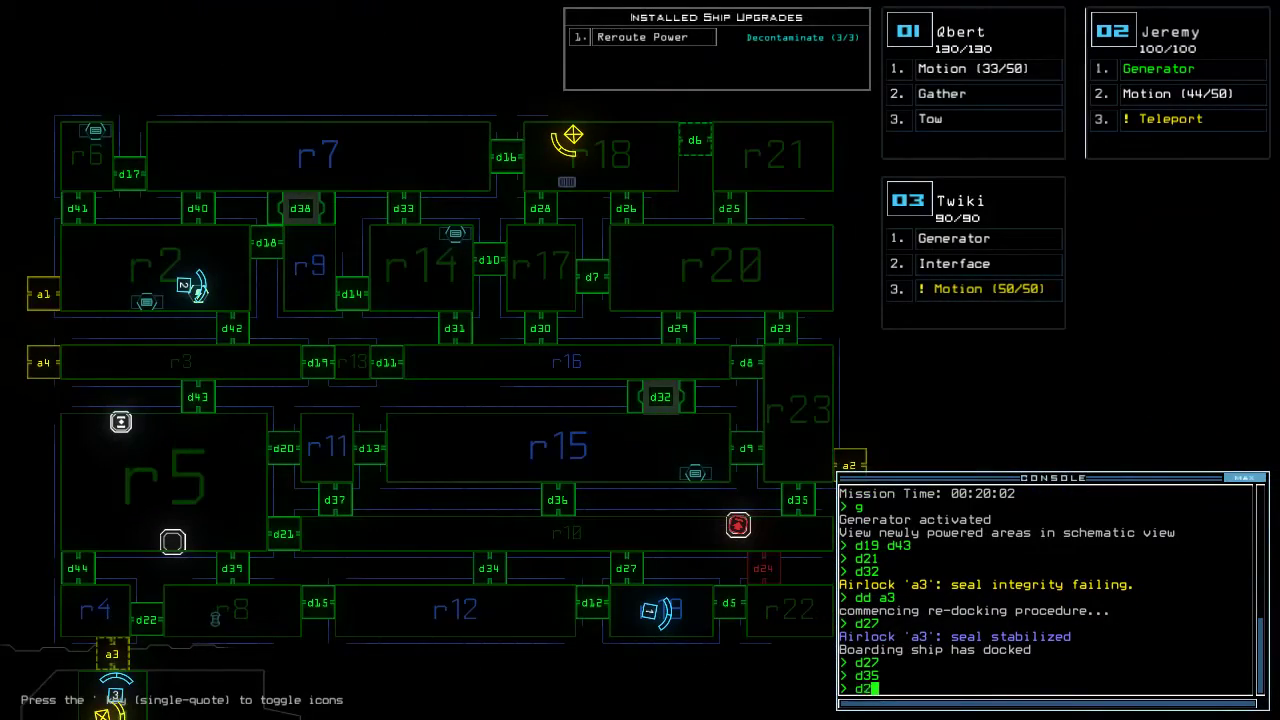
{"action": "type", "text": "d5"}
{"action": "key", "text": "Return"}
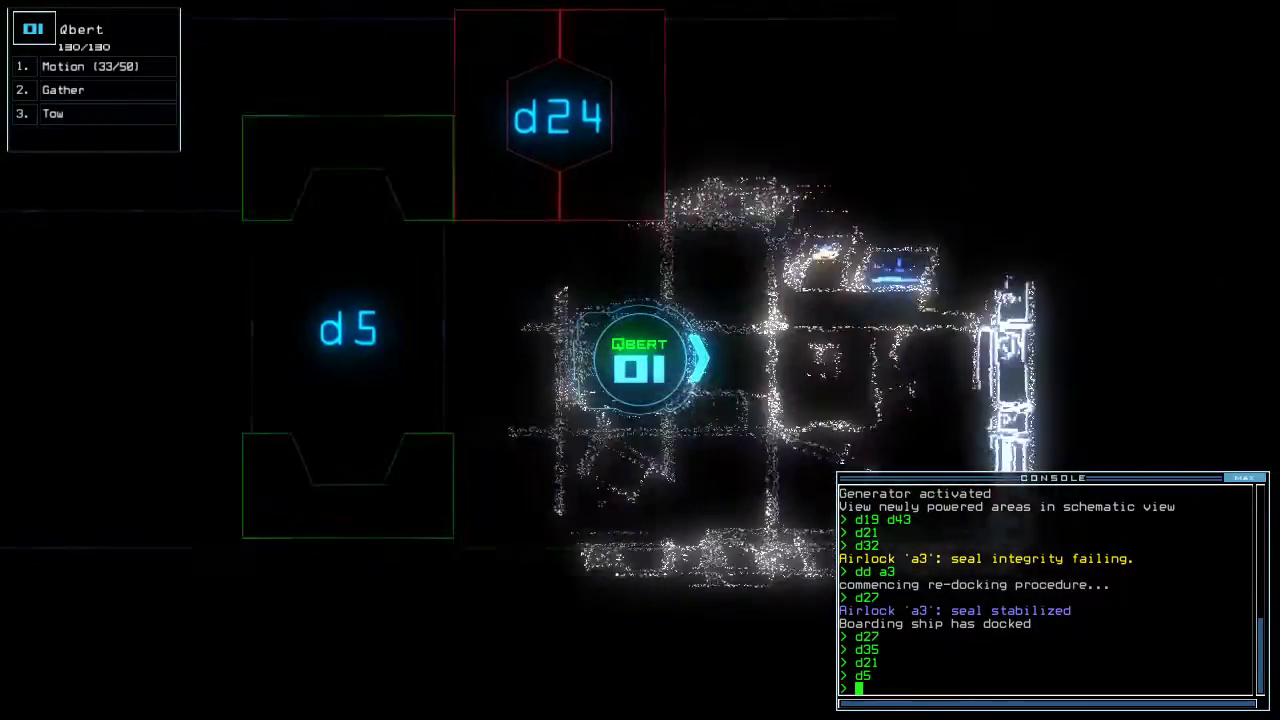
{"action": "type", "text": "d"}
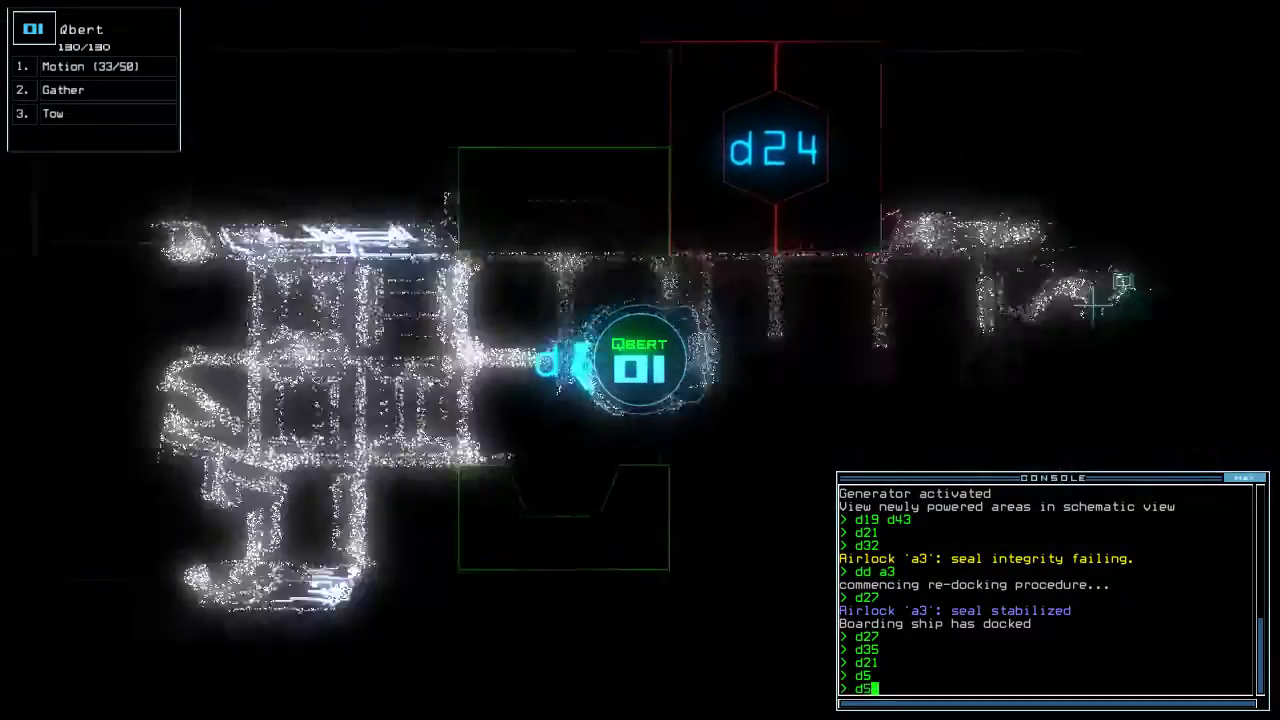
{"action": "type", "text": "5"}
{"action": "key", "text": "Return"}
{"action": "type", "text": "d27"}
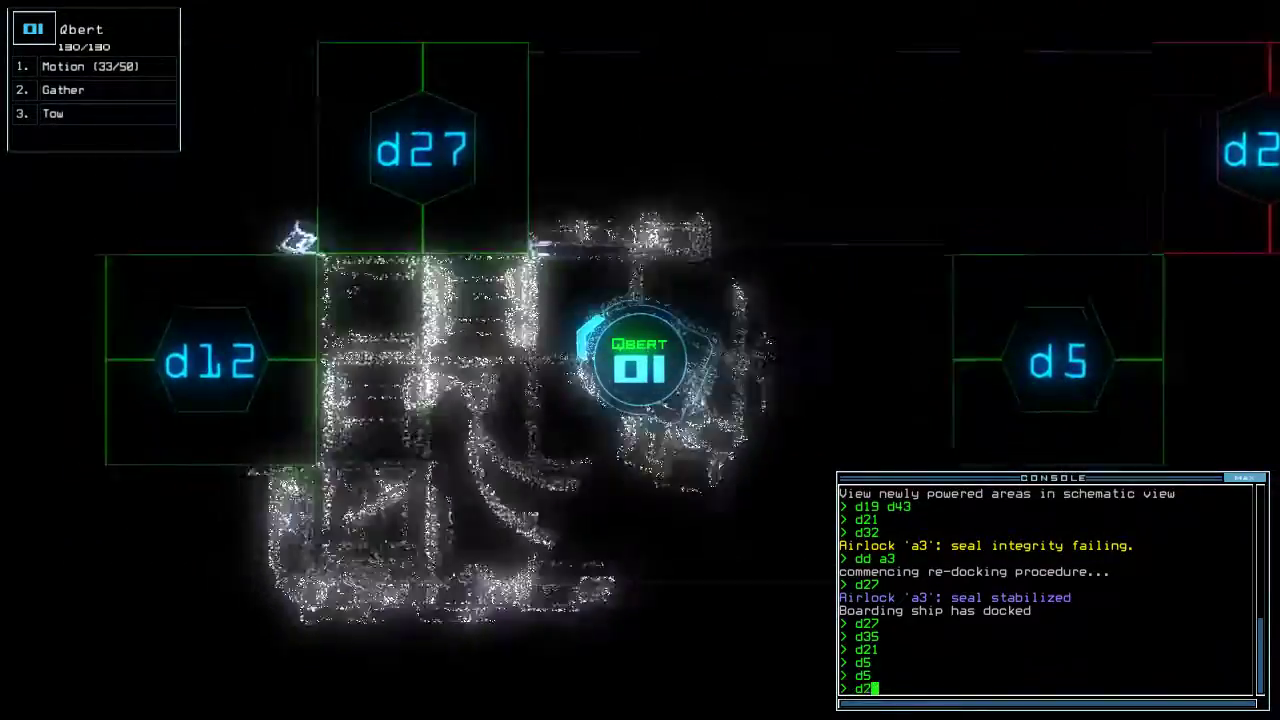
Toggle door d27 twice, open door d35, and close the four doors near Qbert
{"action": "key", "text": "Return"}
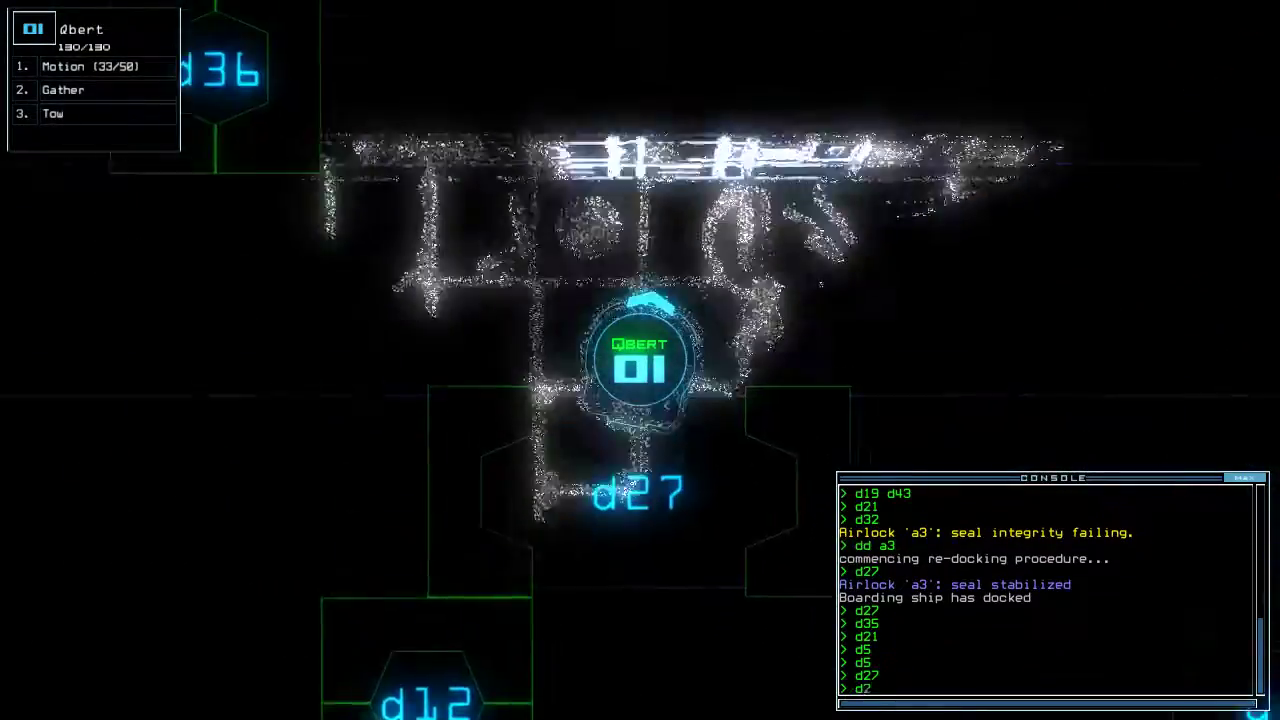
{"action": "type", "text": "d27"}
{"action": "key", "text": "Return"}
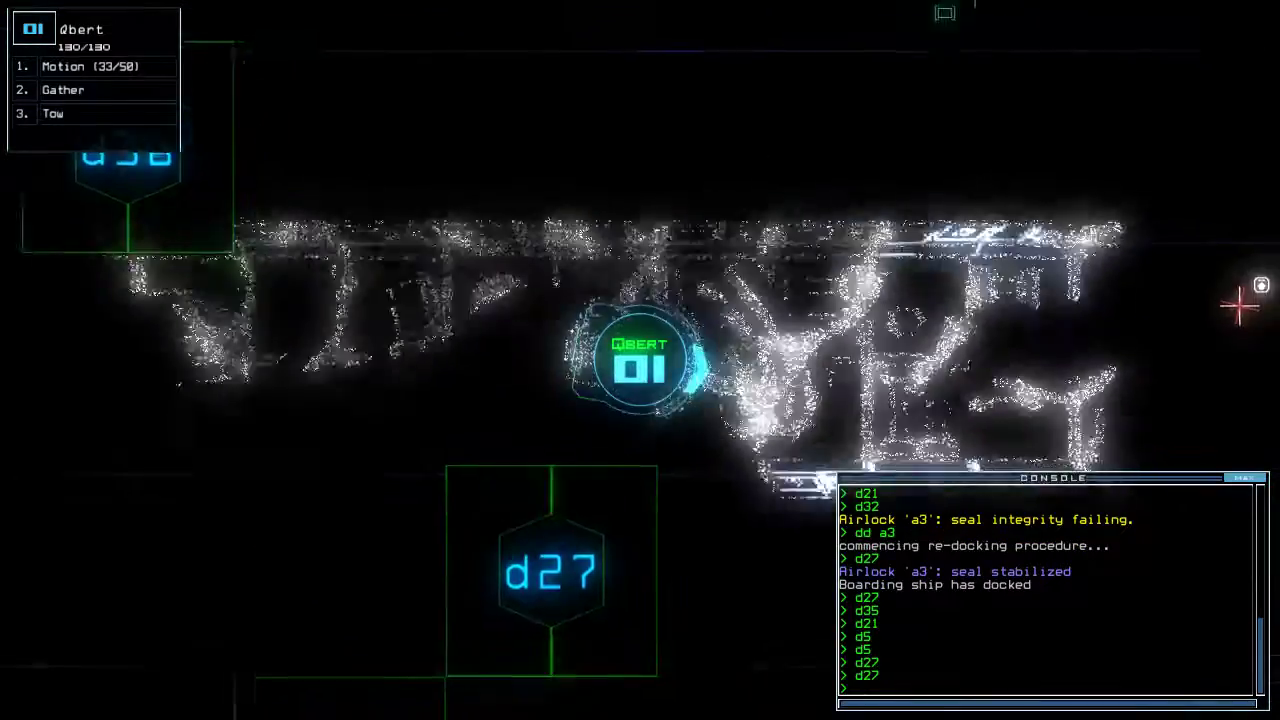
{"action": "type", "text": "d35"}
{"action": "key", "text": "Return"}
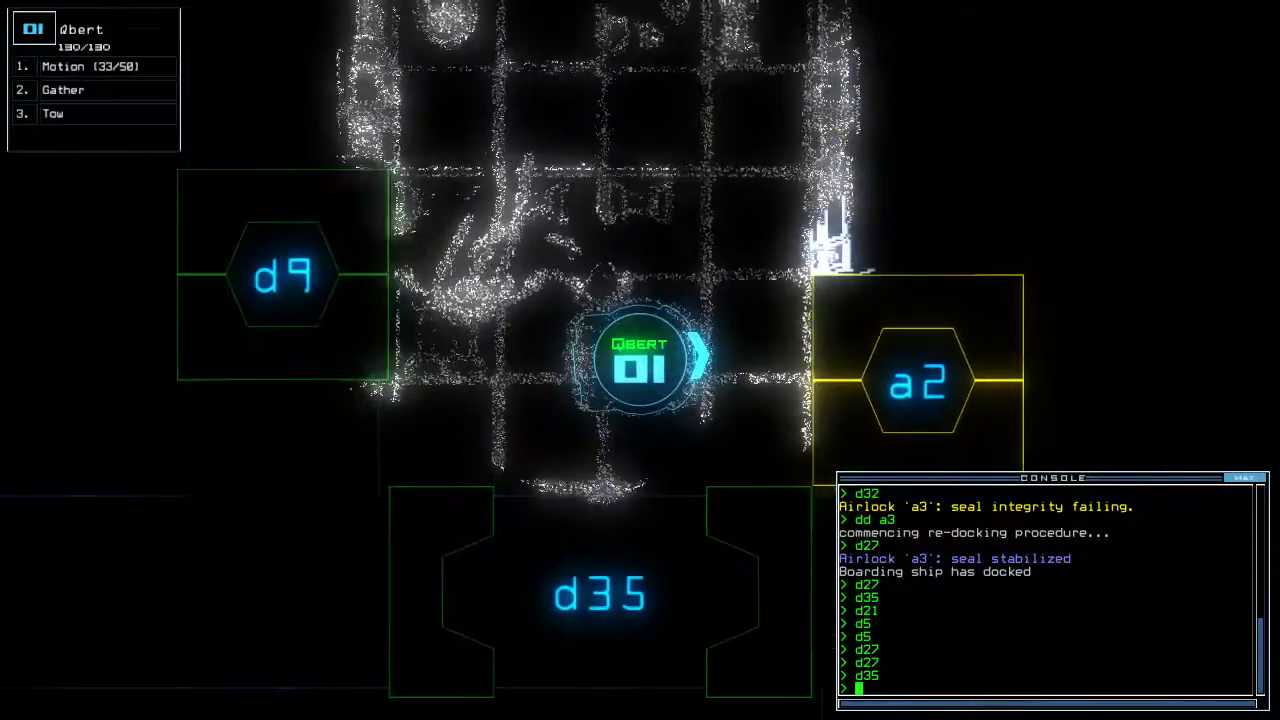
{"action": "type", "text": "cccc"}
{"action": "key", "text": "Return"}
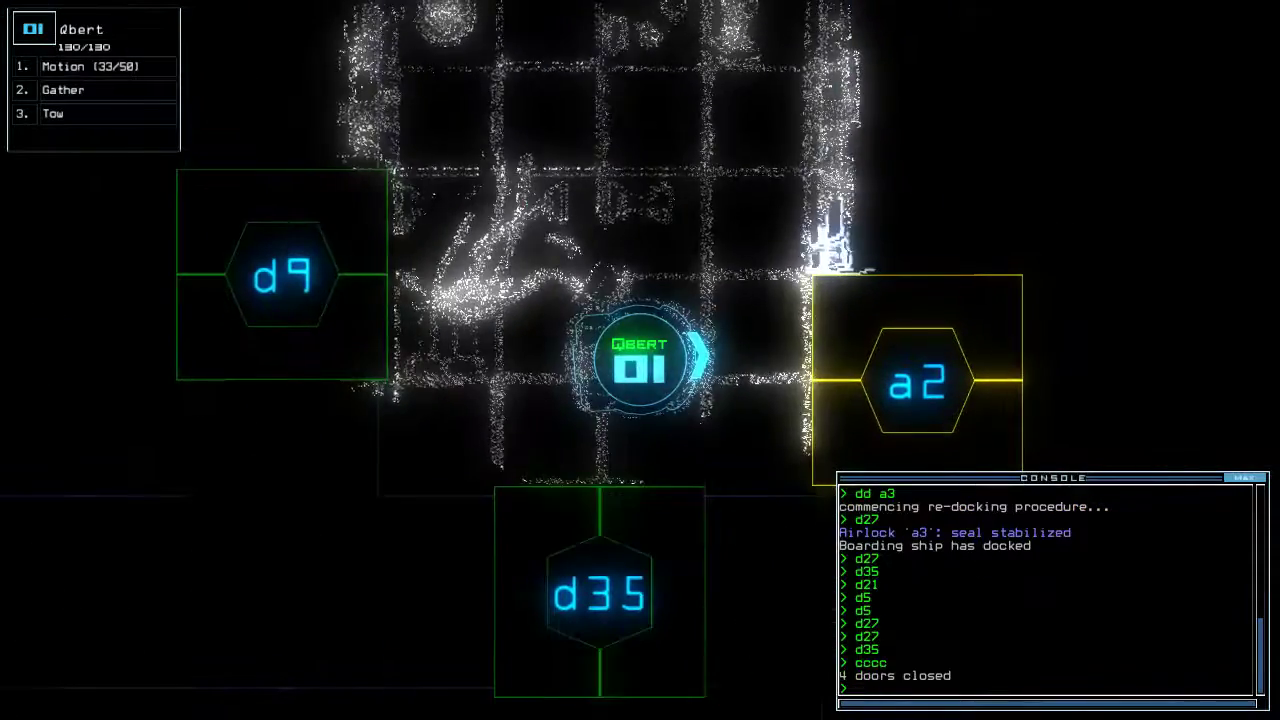
{"action": "scroll", "coordinate": [640, 360], "scroll_direction": "down", "scroll_amount": 5}
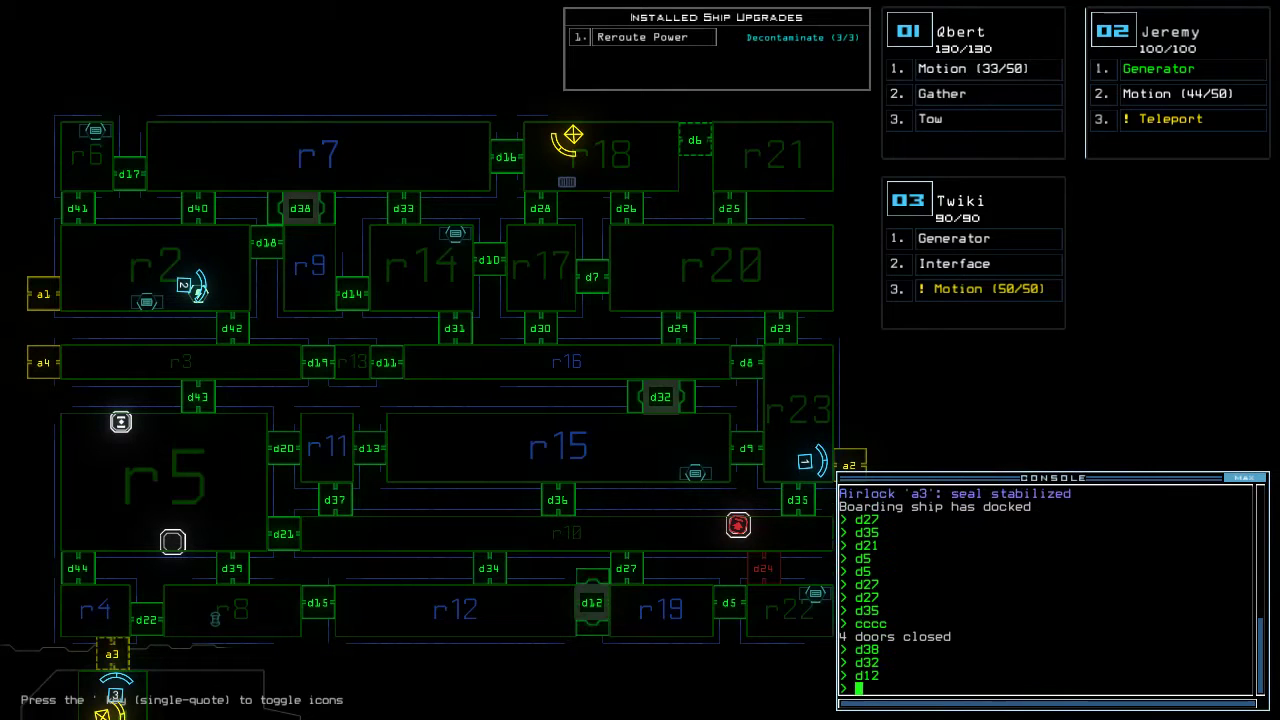
{"action": "type", "text": "dda2"}
Redock at airlock a2, open all doors to room r1, and start redocking at a1
{"action": "key", "text": "Return"}
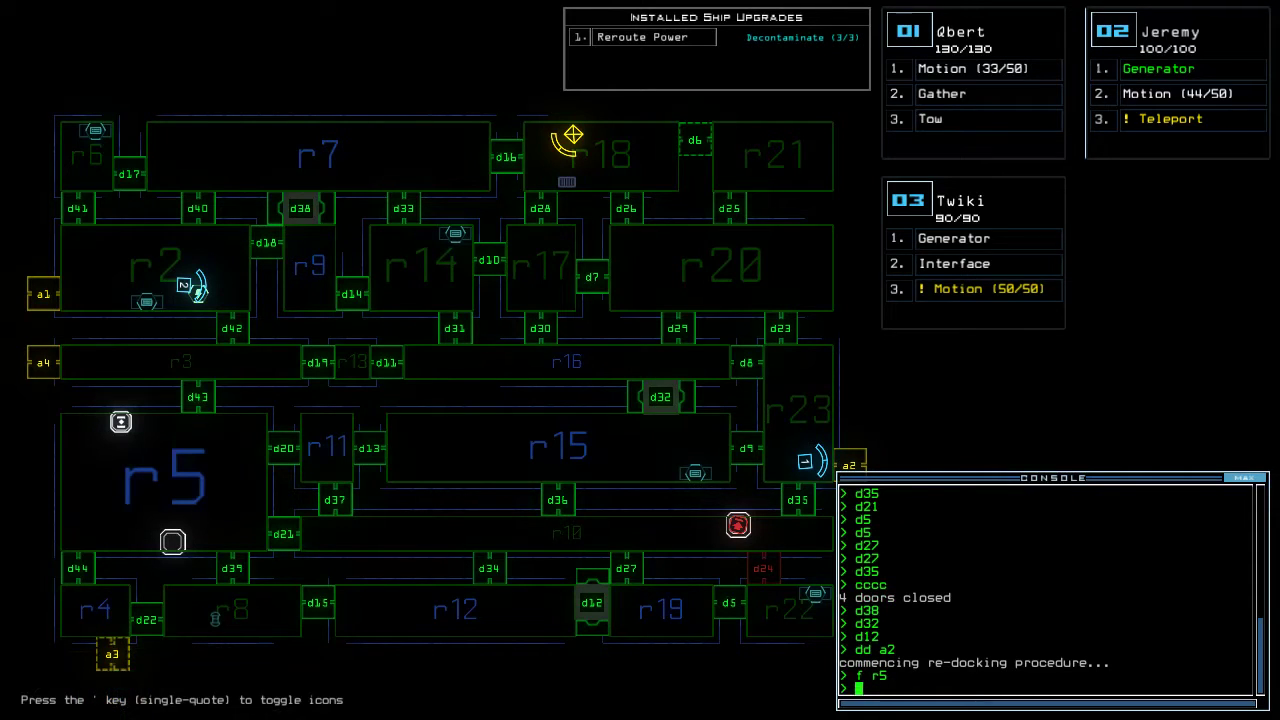
{"action": "type", "text": "r"}
{"action": "key", "text": "Return"}
{"action": "type", "text": "dd"}
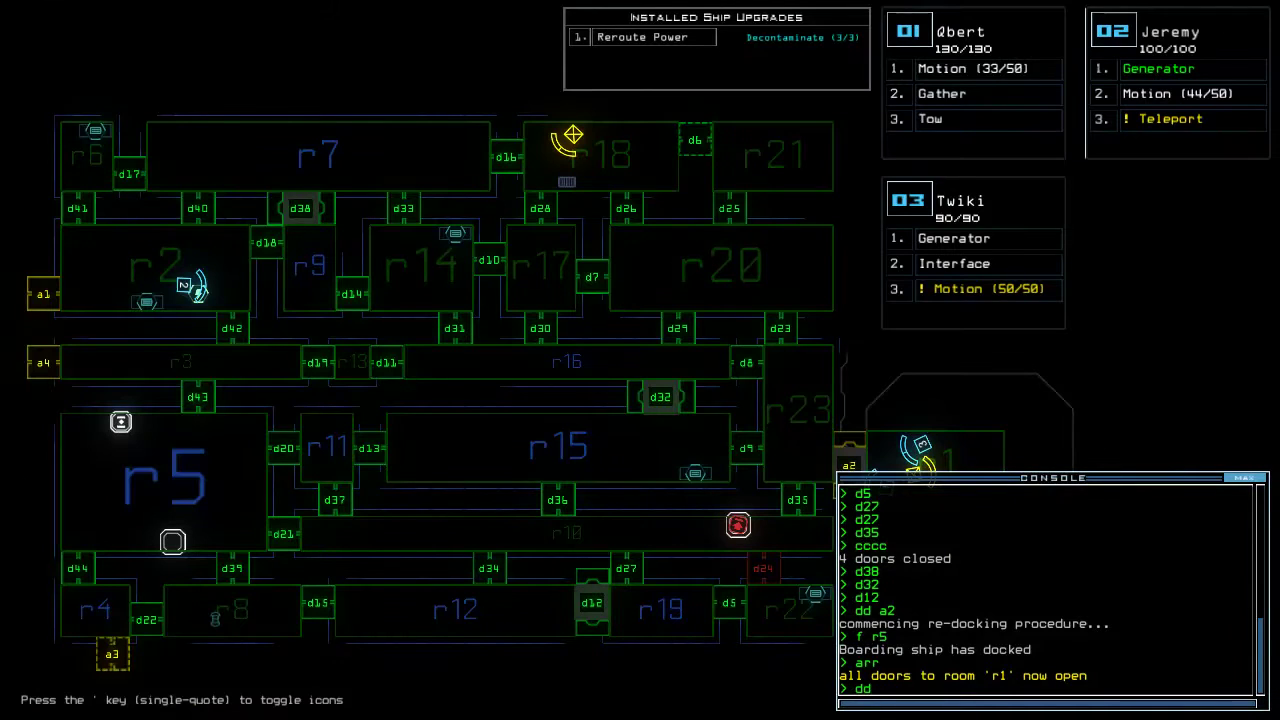
{"action": "type", "text": " a1"}
{"action": "key", "text": "Return"}
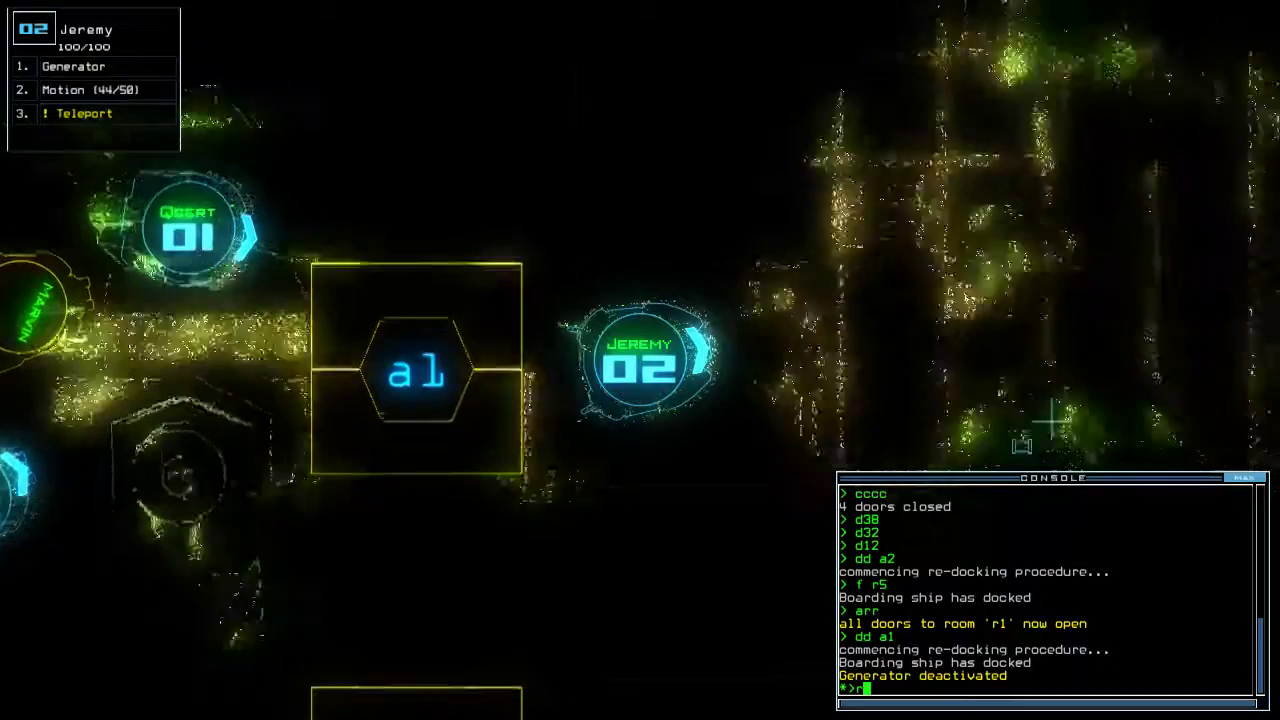
{"action": "type", "text": "r"}
Recover from the mistyped 'r' command by reopening all doors to room r1
{"action": "key", "text": "Return"}
{"action": "type", "text": "arr"}
{"action": "key", "text": "Return"}
{"action": "key", "text": "Tab"}
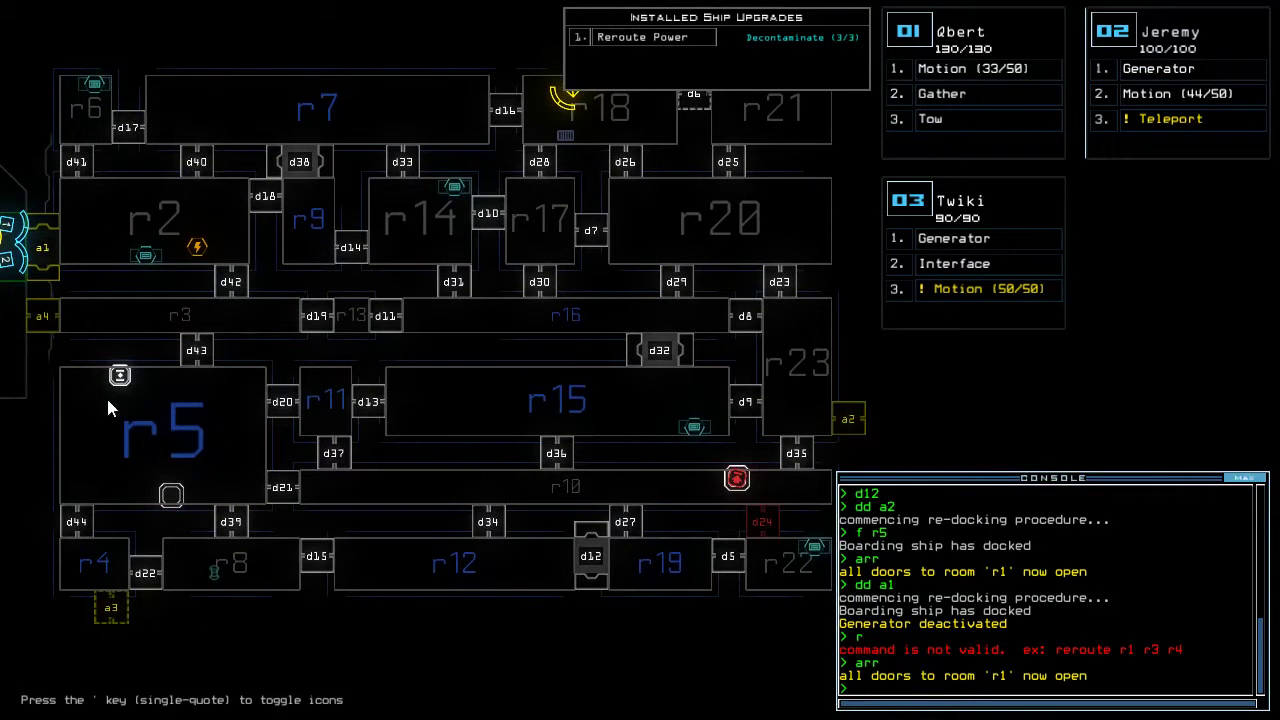
From Jeremy's camera view, turn the generator back on and view the schematic
{"action": "key", "text": "Tab"}
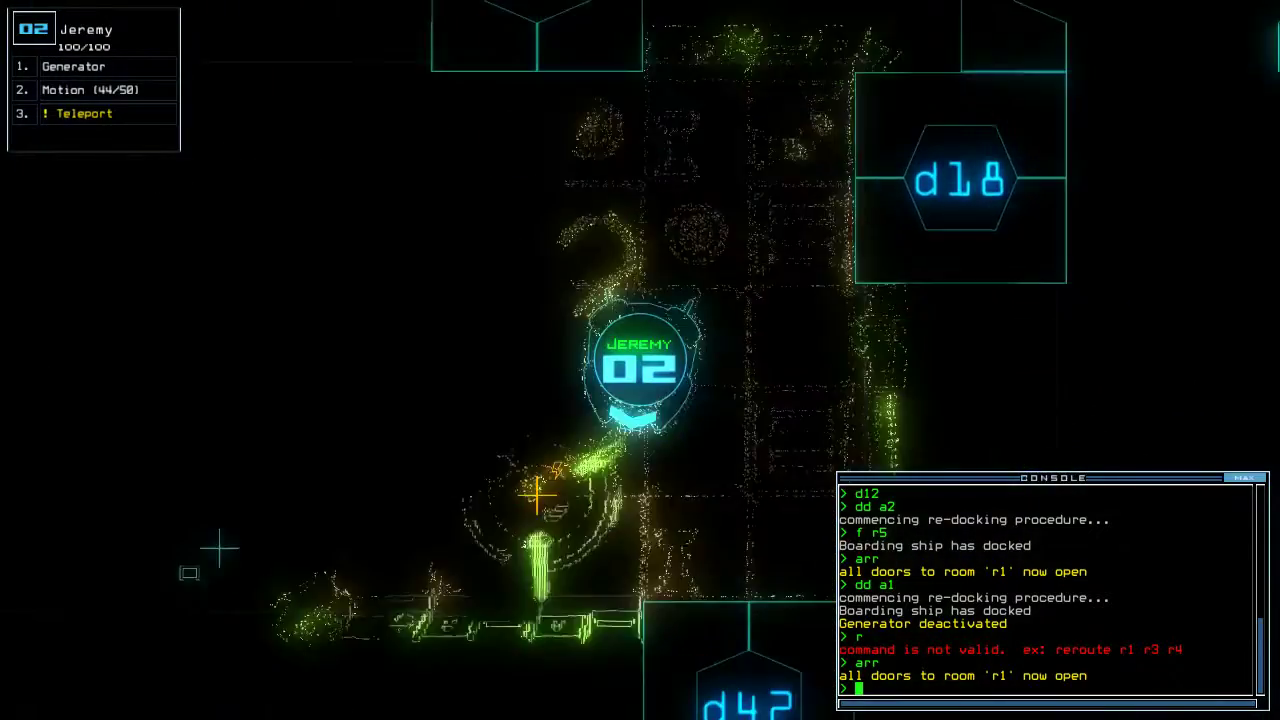
{"action": "type", "text": "g"}
{"action": "key", "text": "Return"}
{"action": "key", "text": "Tab"}
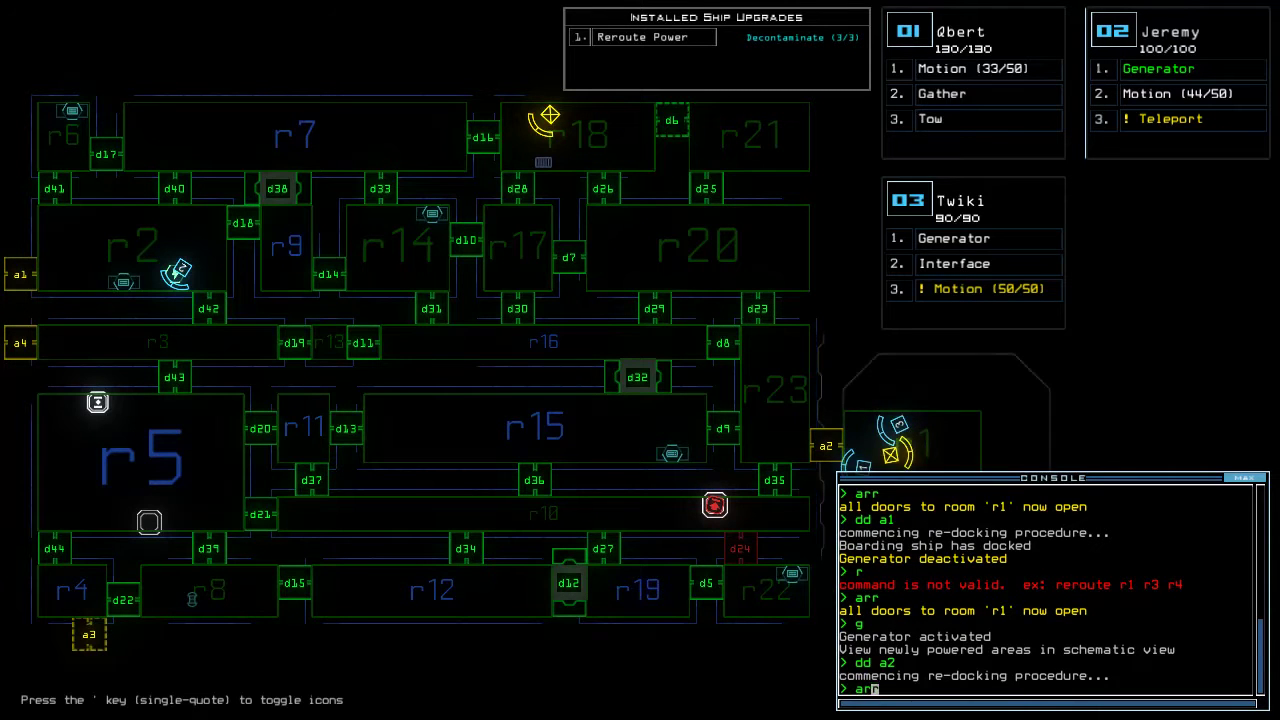
{"action": "type", "text": "r"}
Open all doors to room r1, toggle door d35 twice, and start redocking at a3
{"action": "key", "text": "Return"}
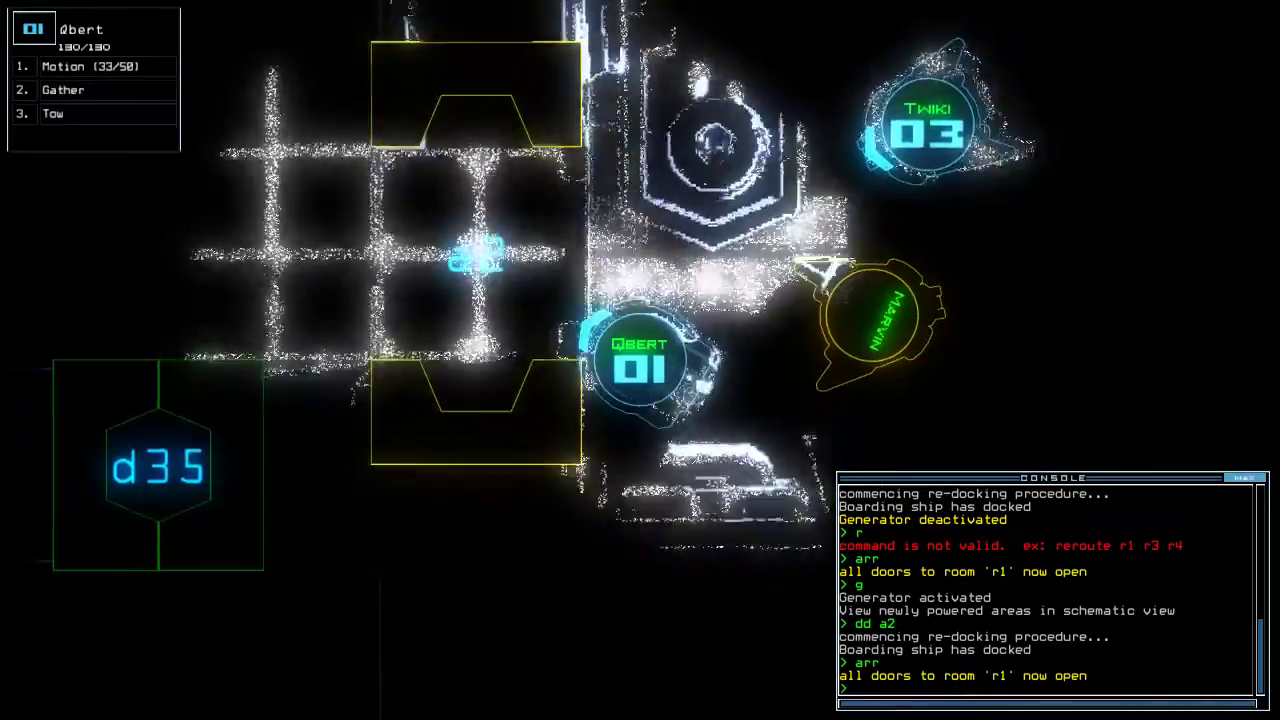
{"action": "type", "text": "d35"}
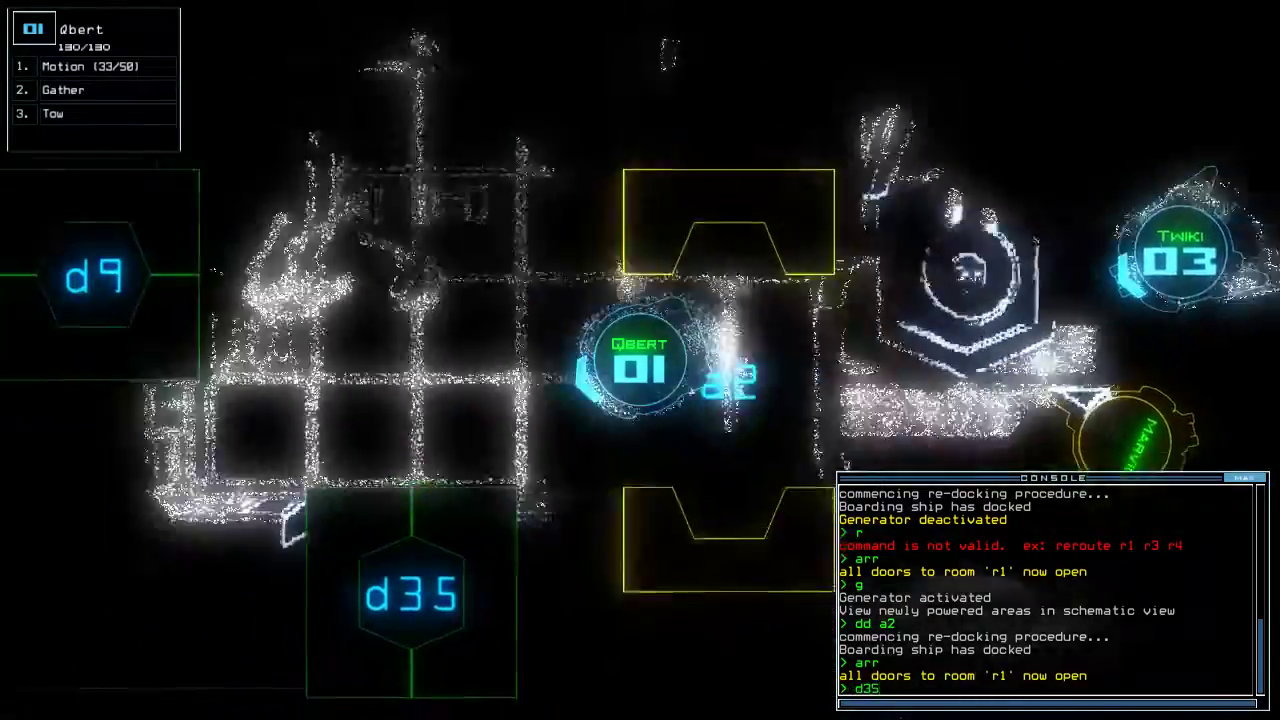
{"action": "key", "text": "Return"}
{"action": "type", "text": "d3"}
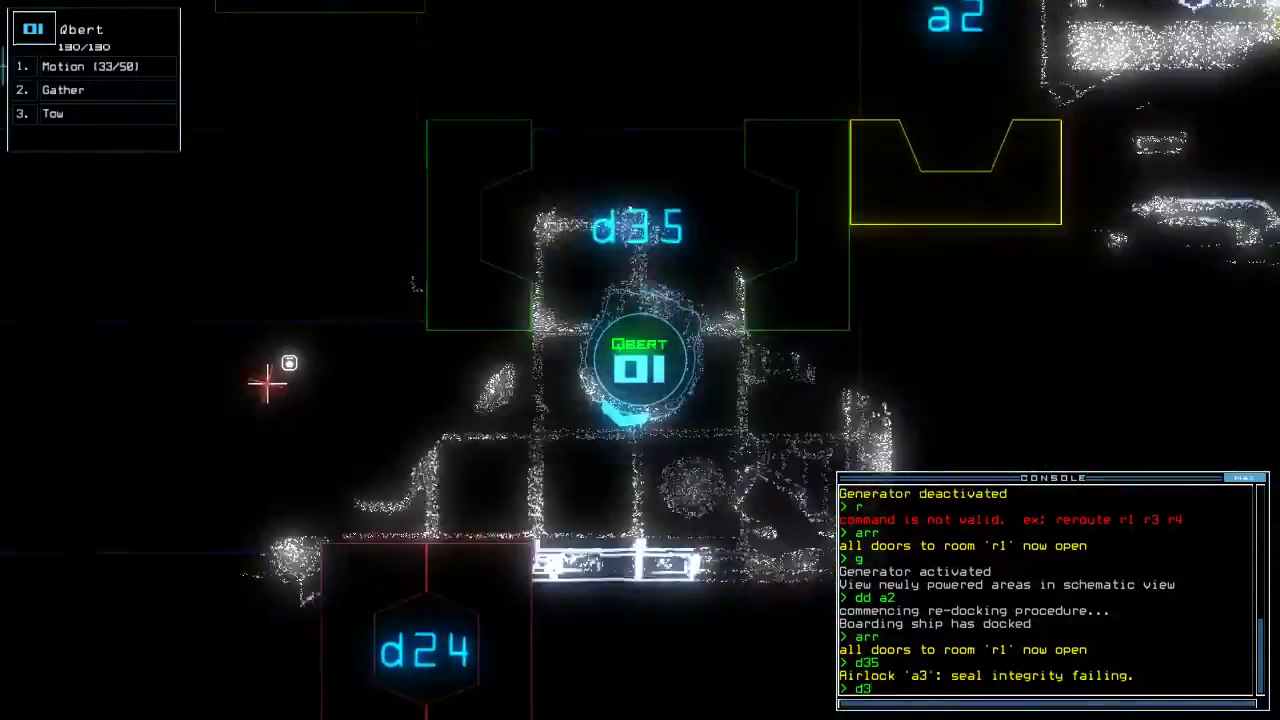
{"action": "type", "text": "5"}
{"action": "key", "text": "Return"}
{"action": "type", "text": "dd a3"}
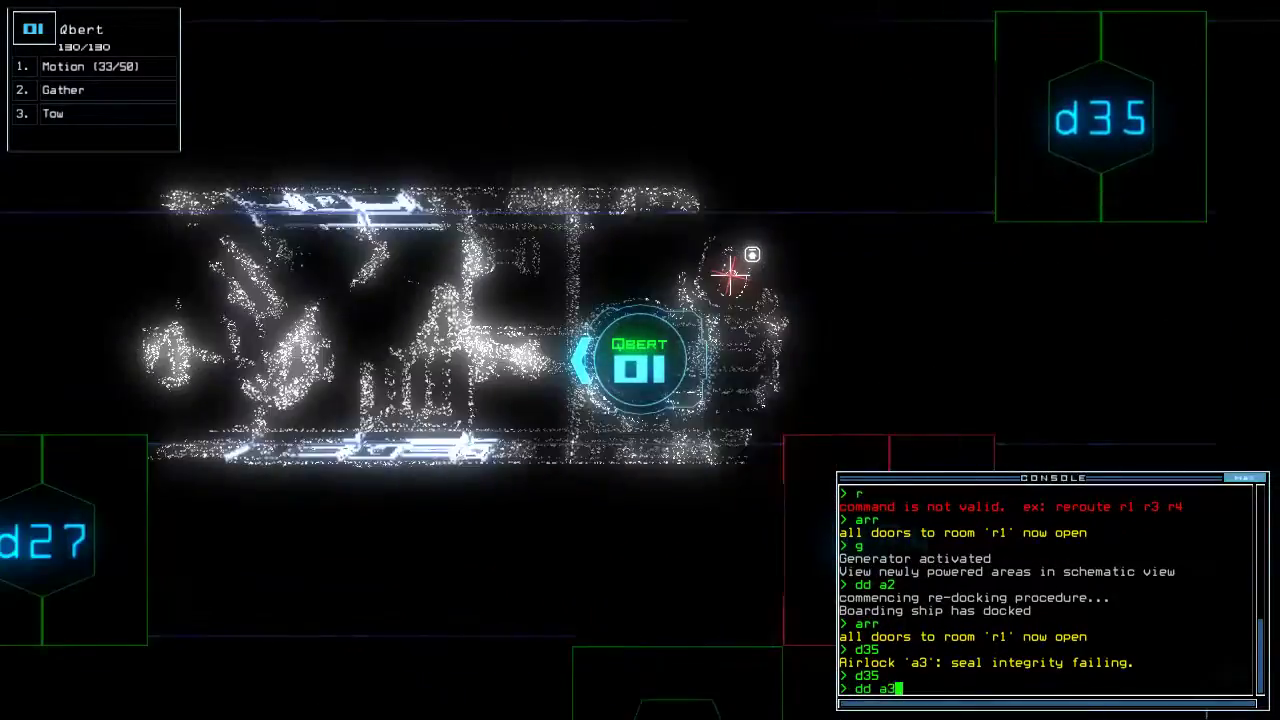
{"action": "type", "text": "d39 d22"}
{"action": "key", "text": "Return"}
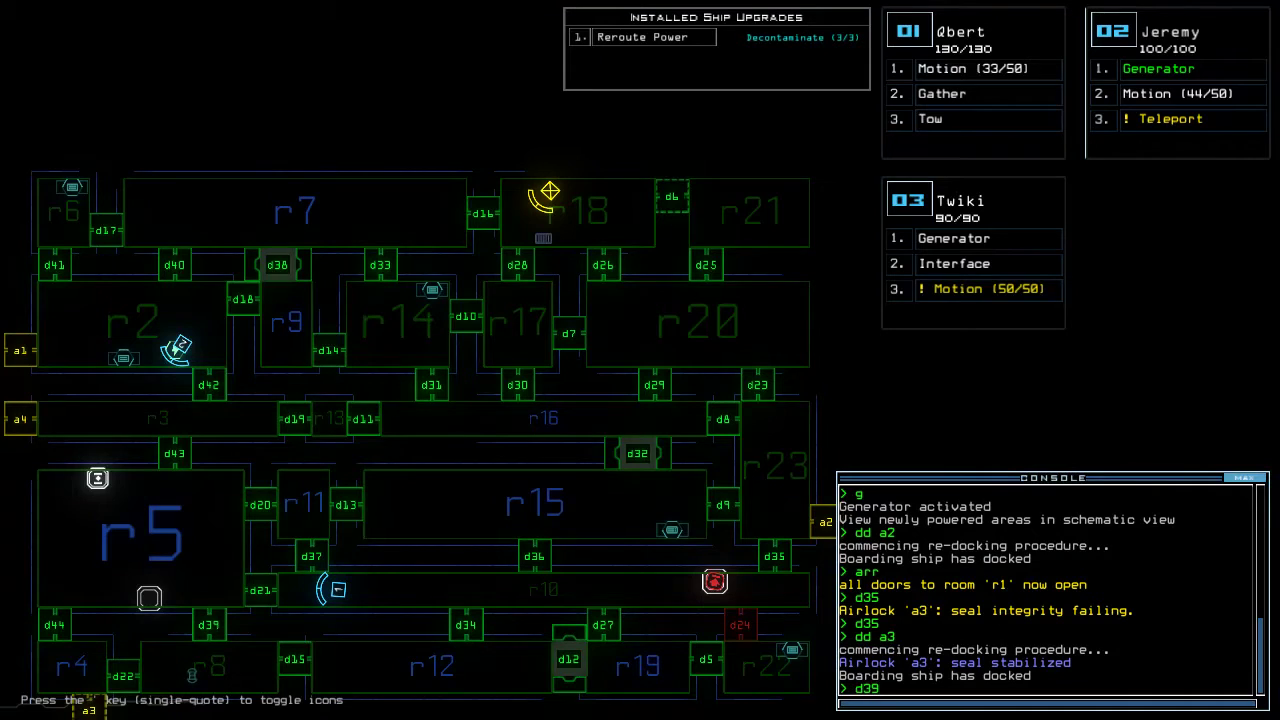
Open doors d39 and d22 and run the command for rooms r8, r5, r4
{"action": "key", "text": "Return"}
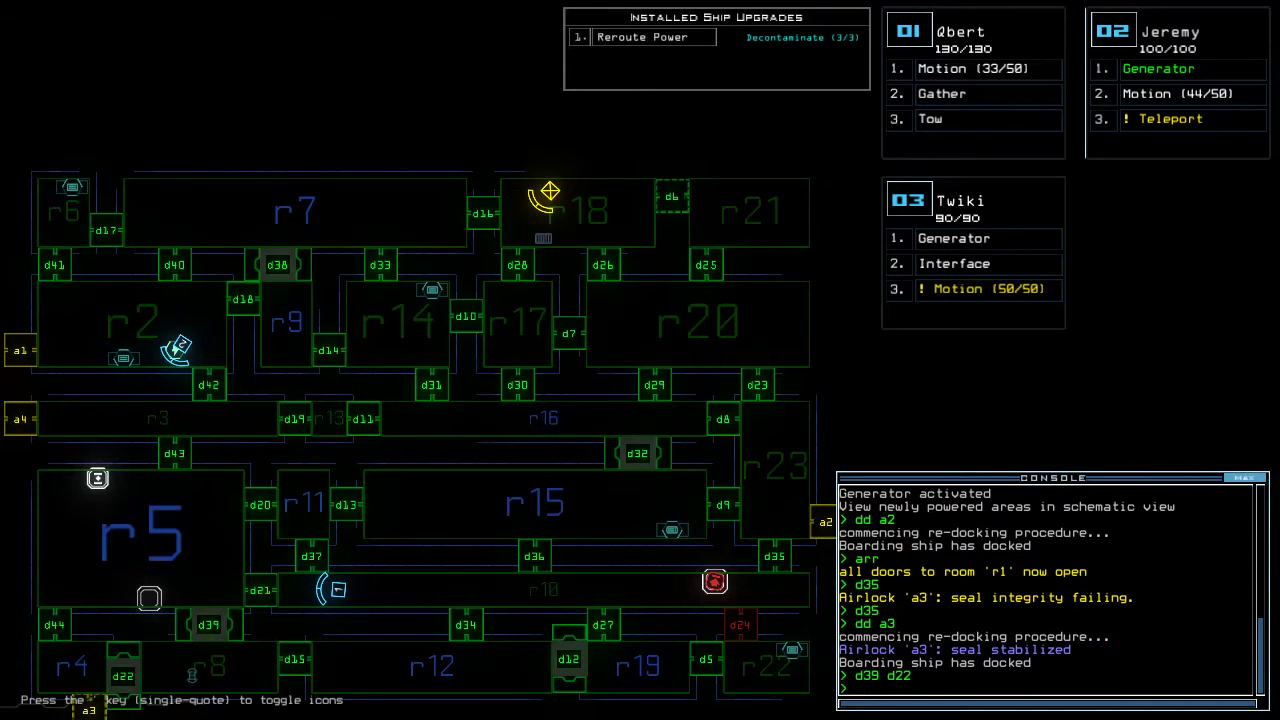
{"action": "key", "text": "Tab"}
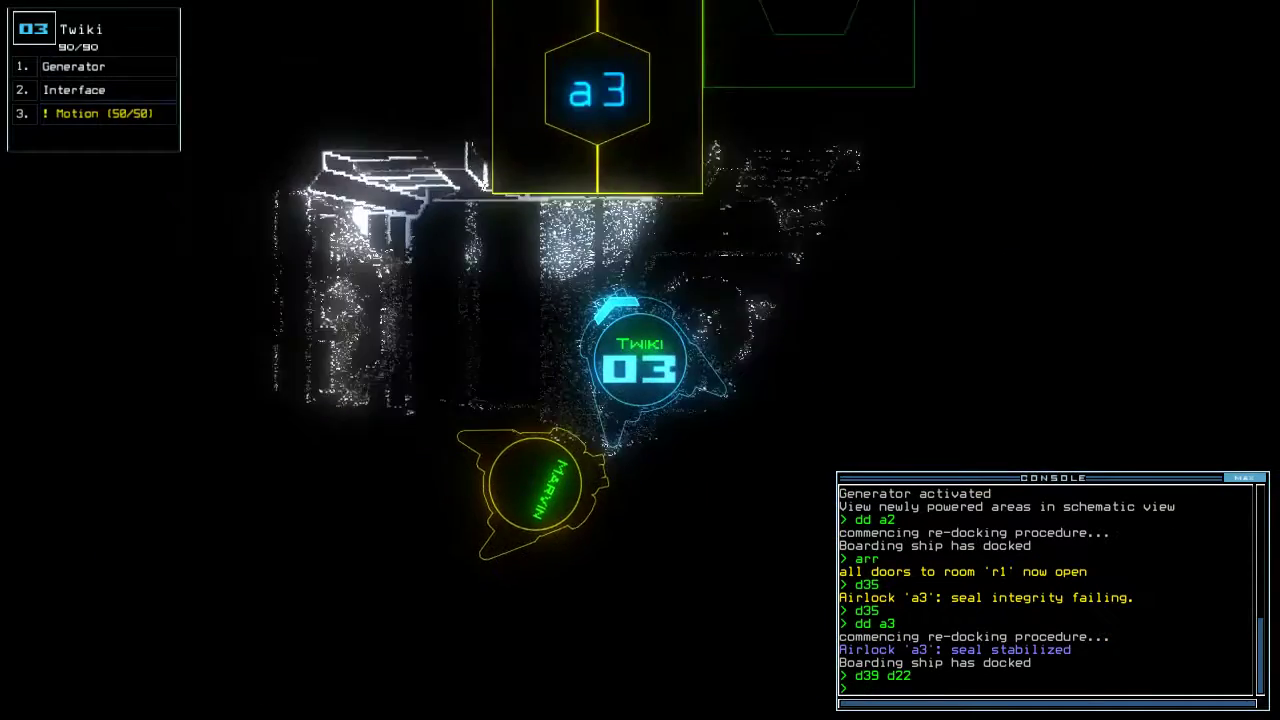
{"action": "key", "text": "Tab"}
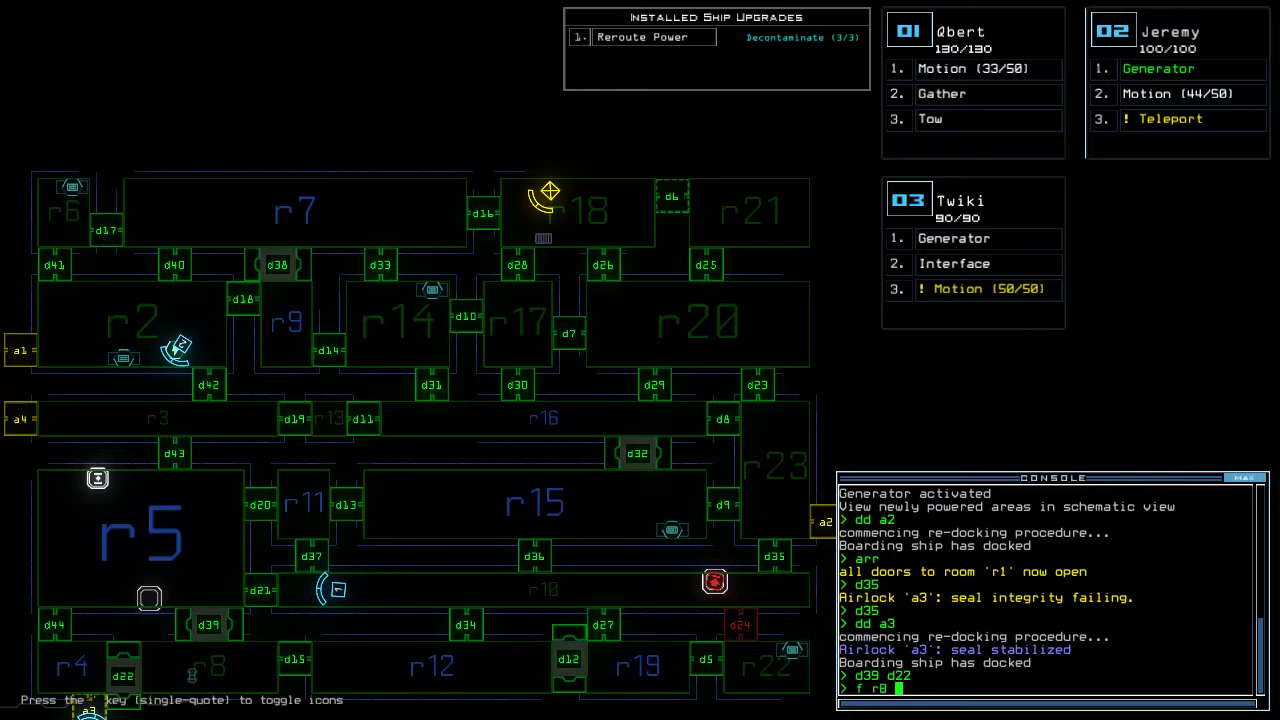
{"action": "type", "text": "r5 r4"}
{"action": "key", "text": "Return"}
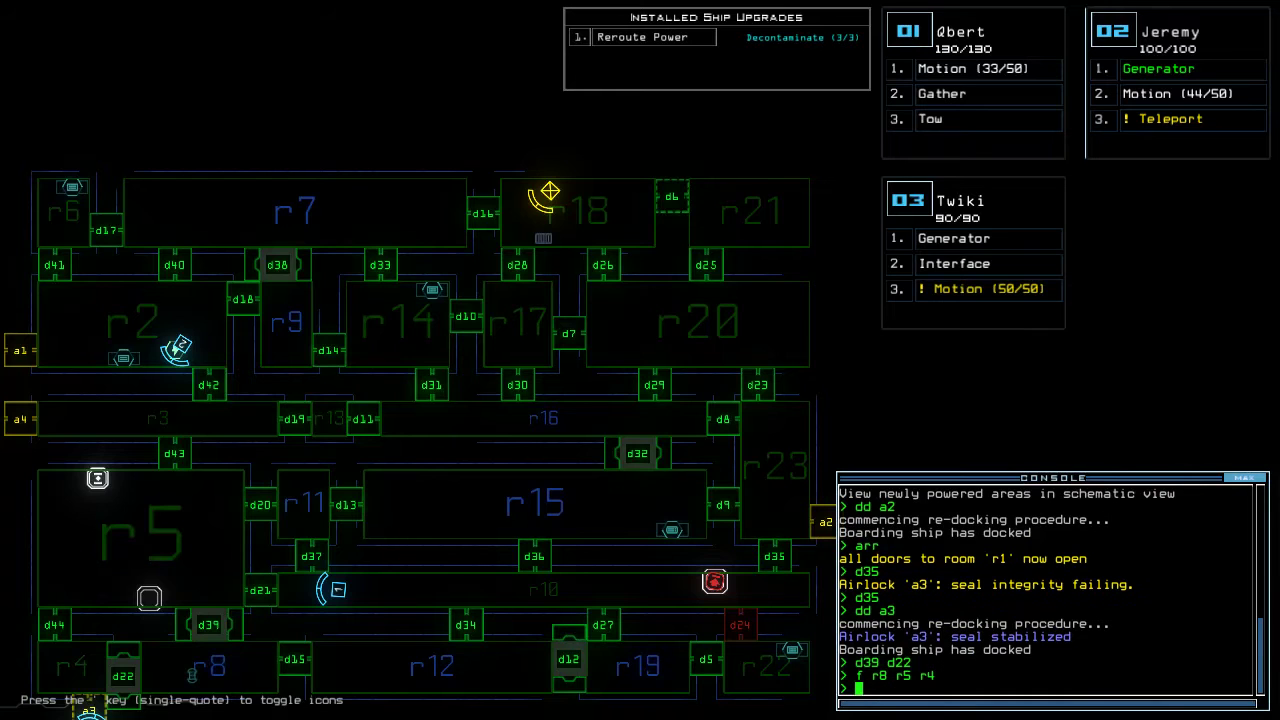
From Qbert's view, retry d39 and d22, open d21, and close four doors behind Qbert
{"action": "key", "text": "1"}
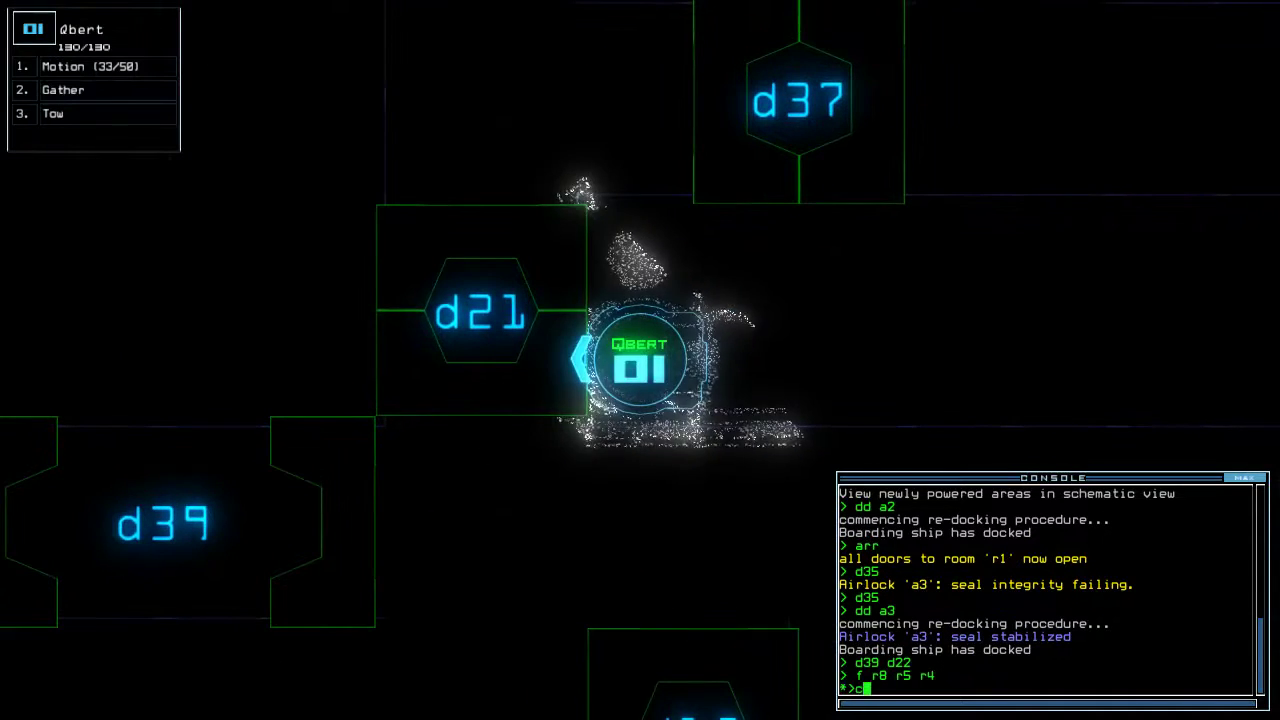
{"action": "type", "text": "d39 d"}
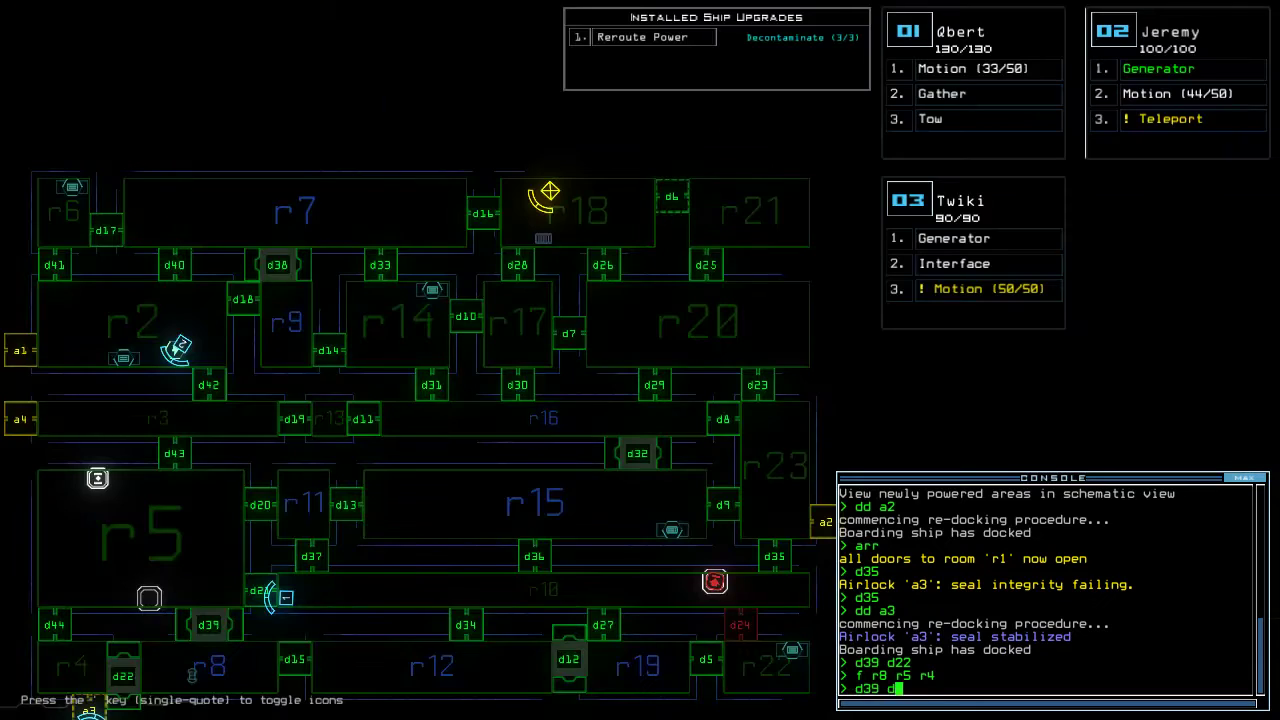
{"action": "type", "text": "22"}
{"action": "key", "text": "Return"}
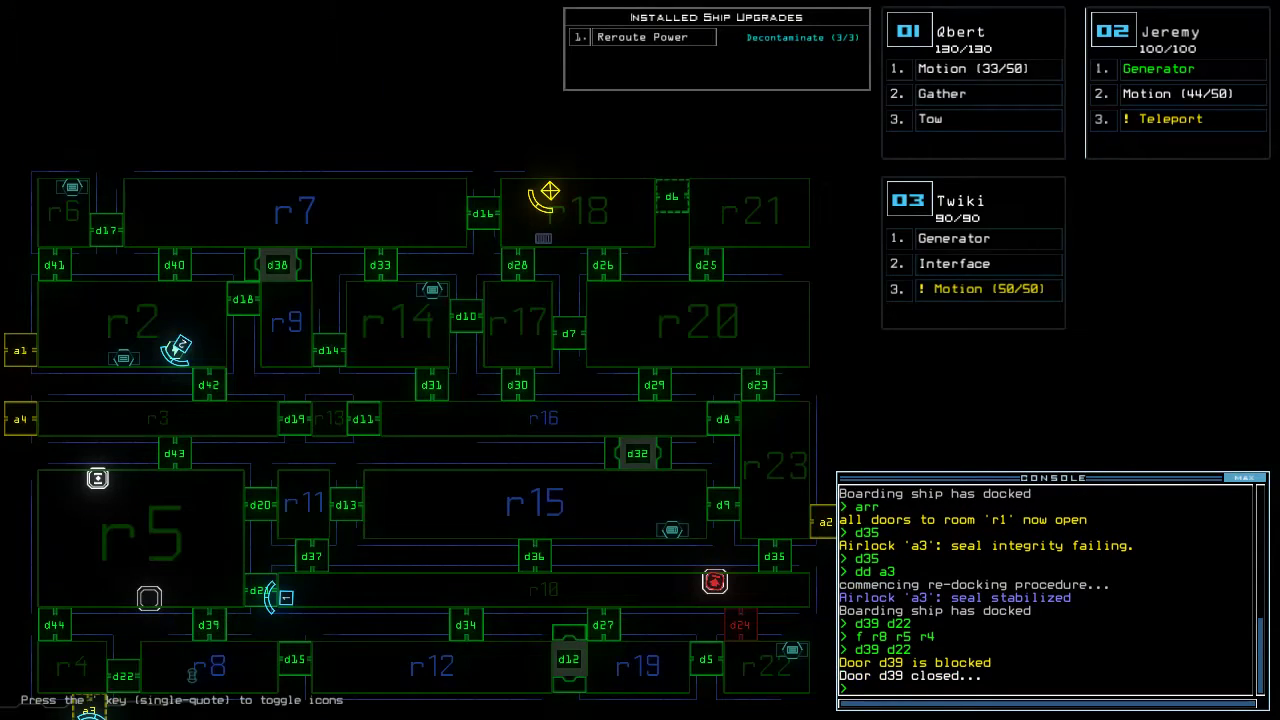
{"action": "type", "text": "1d21"}
{"action": "key", "text": "Return"}
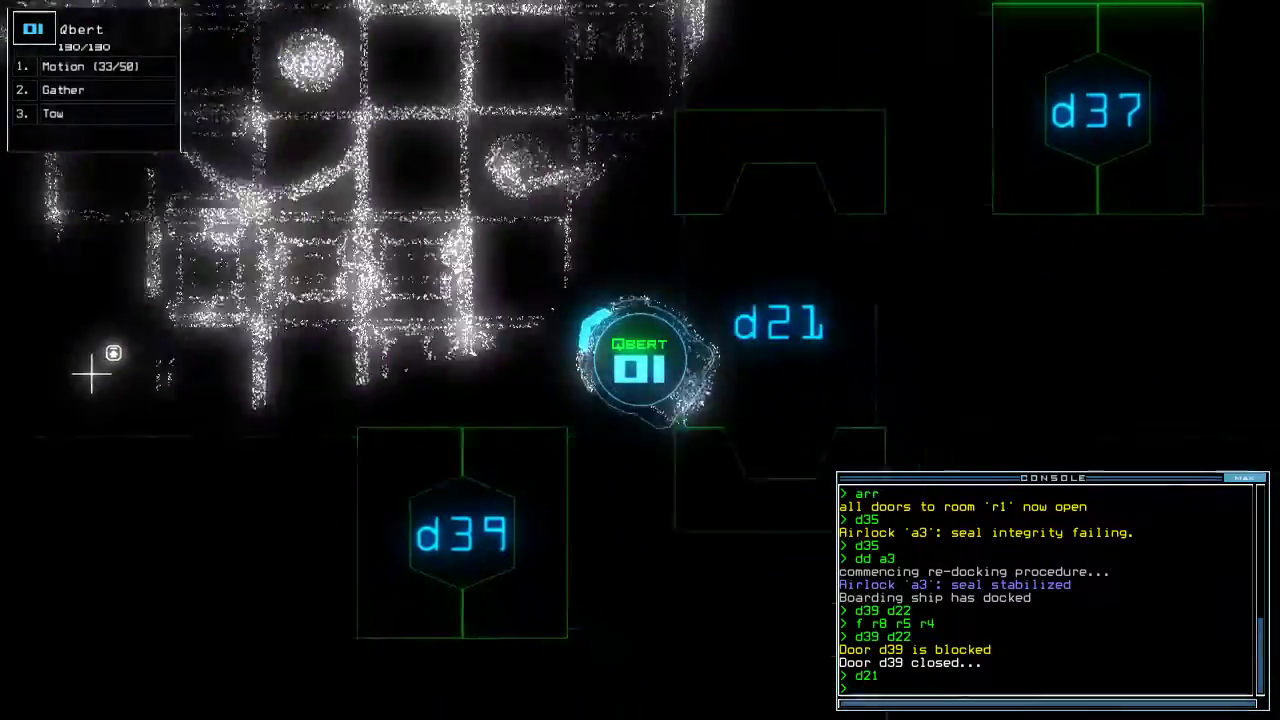
{"action": "type", "text": "cccc"}
{"action": "key", "text": "Return"}
Open room r1's doors and door d22 for Twiki, then close r1's doors again
{"action": "key", "text": "Tab"}
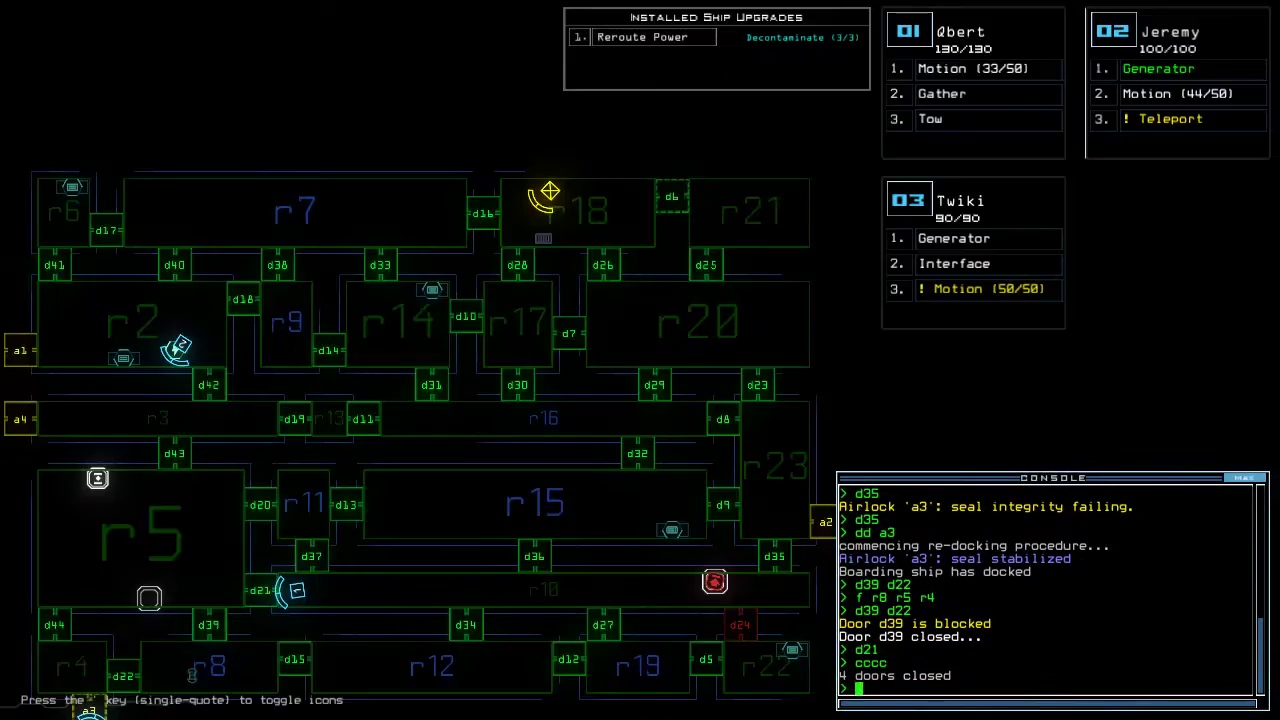
{"action": "key", "text": "Tab"}
{"action": "type", "text": "ar"}
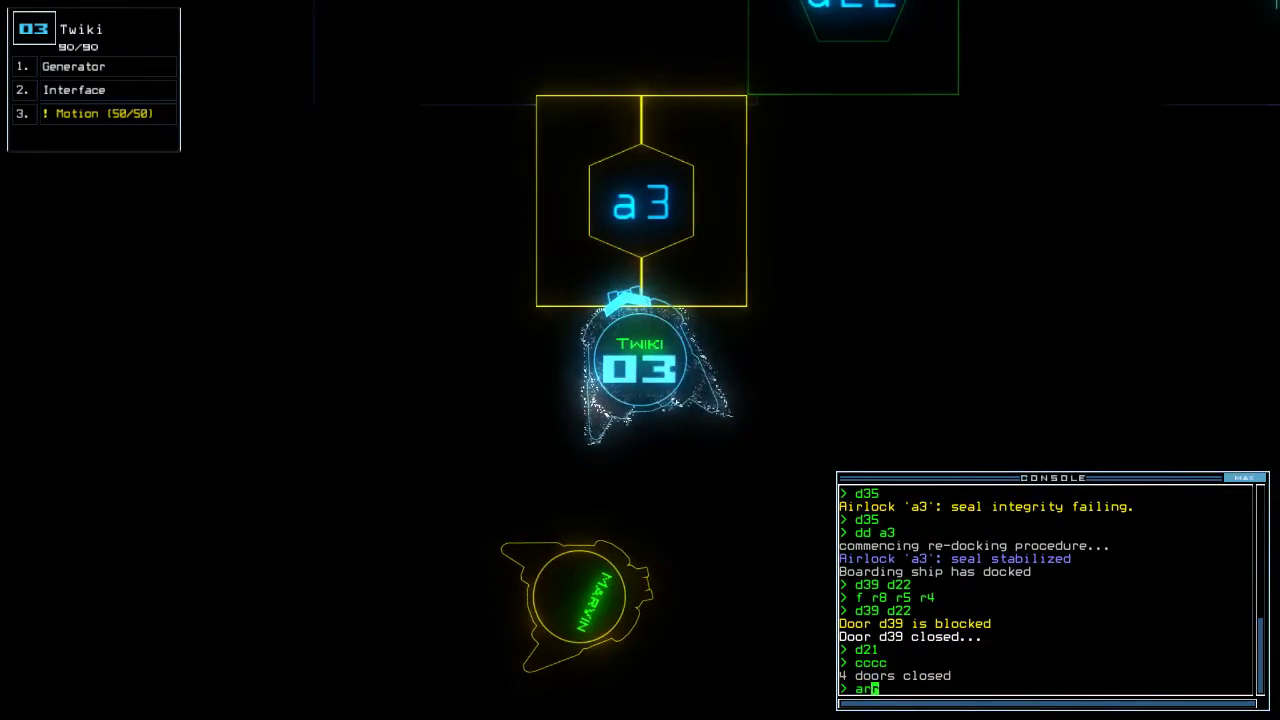
{"action": "type", "text": "r"}
{"action": "key", "text": "Return"}
{"action": "type", "text": "d"}
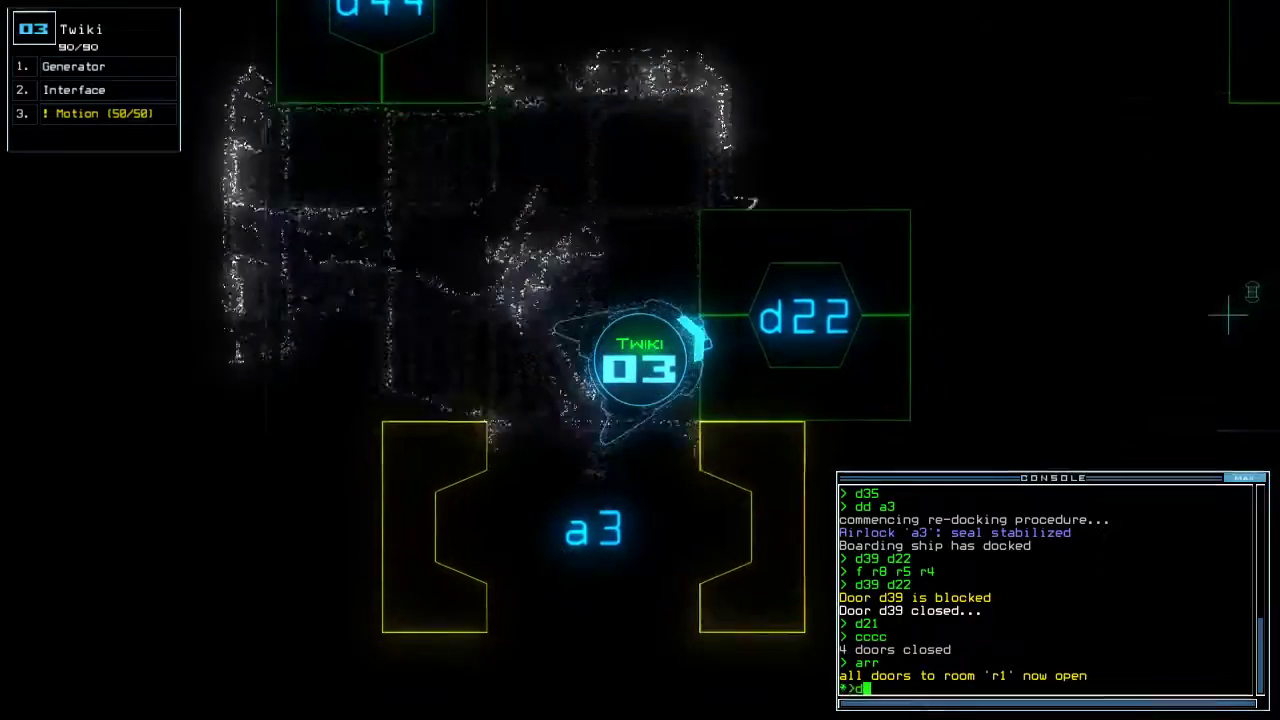
{"action": "type", "text": "22"}
{"action": "key", "text": "Return"}
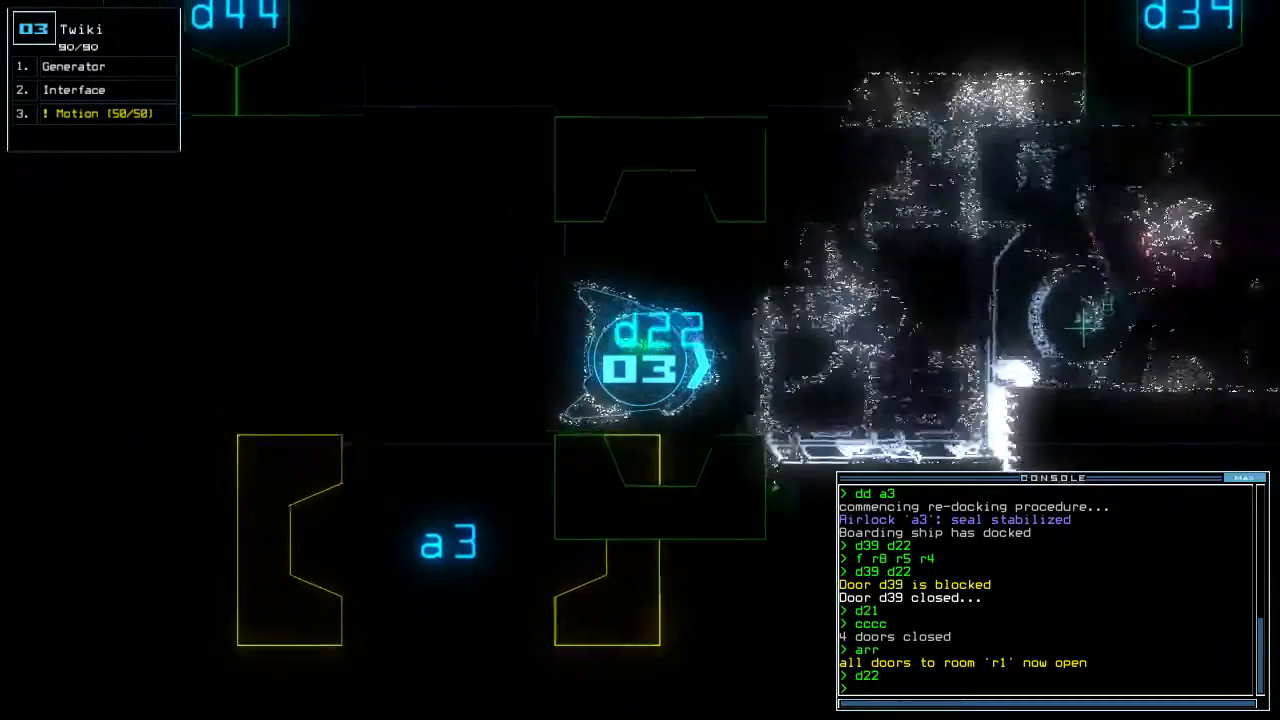
{"action": "type", "text": "ra"}
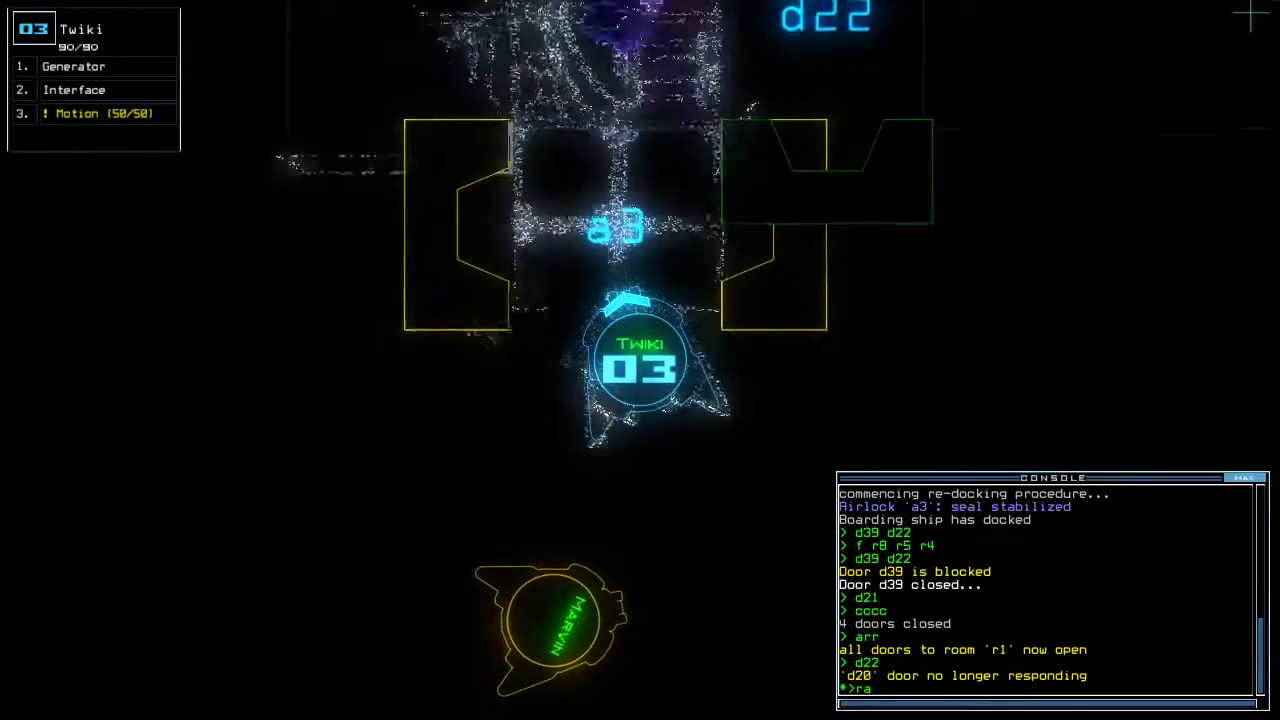
{"action": "key", "text": "Return"}
{"action": "key", "text": "Tab"}
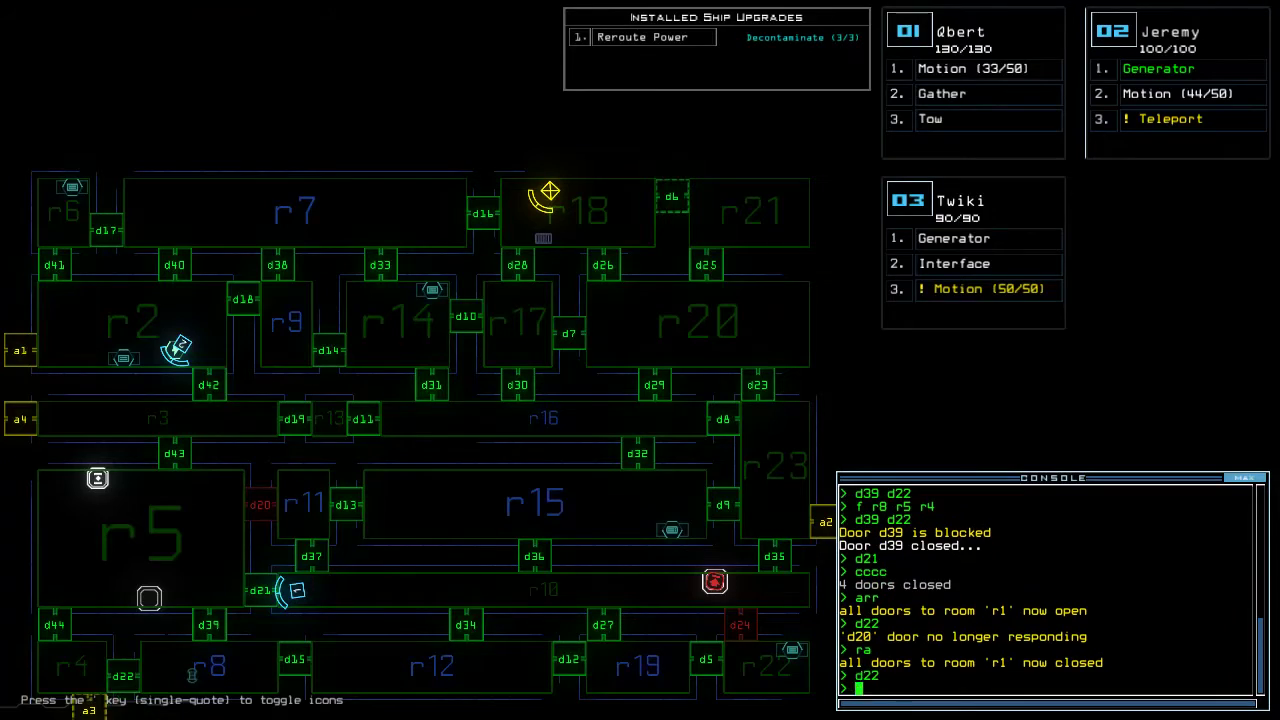
Drive Qbert along the corridor, open door d35, and move into its doorway
{"action": "key", "text": "1"}
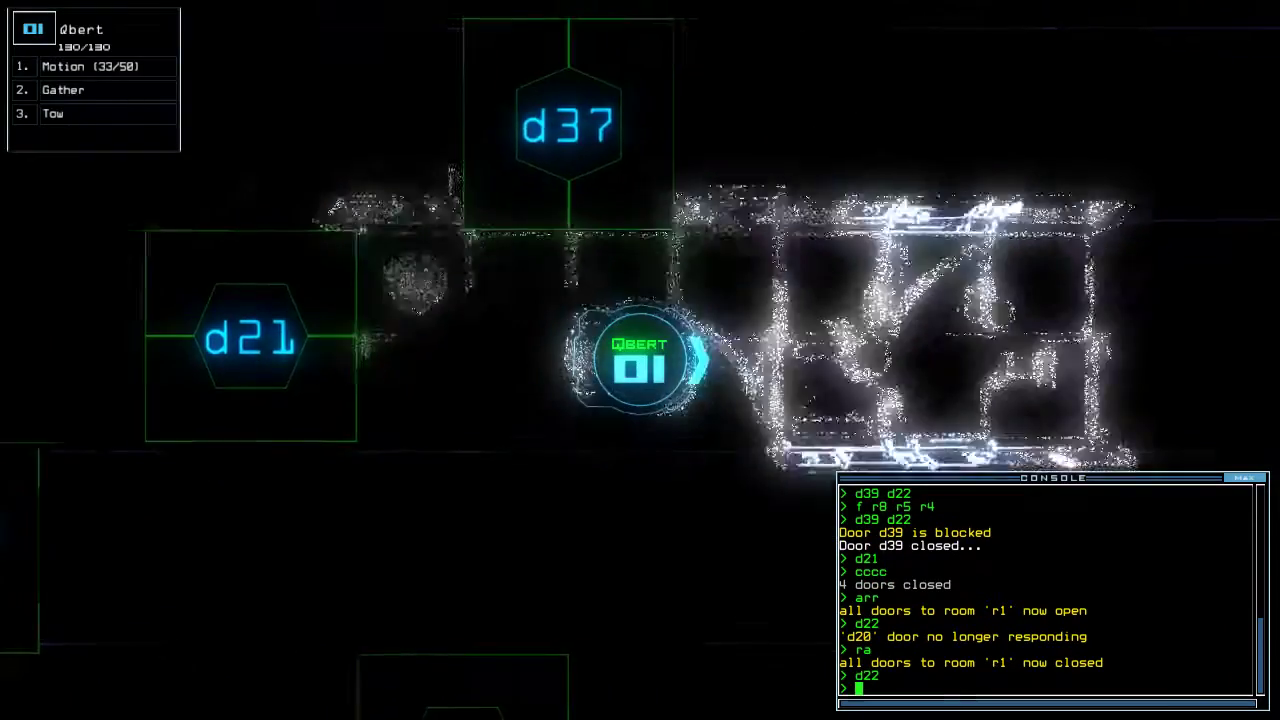
{"action": "key", "text": "Right"}
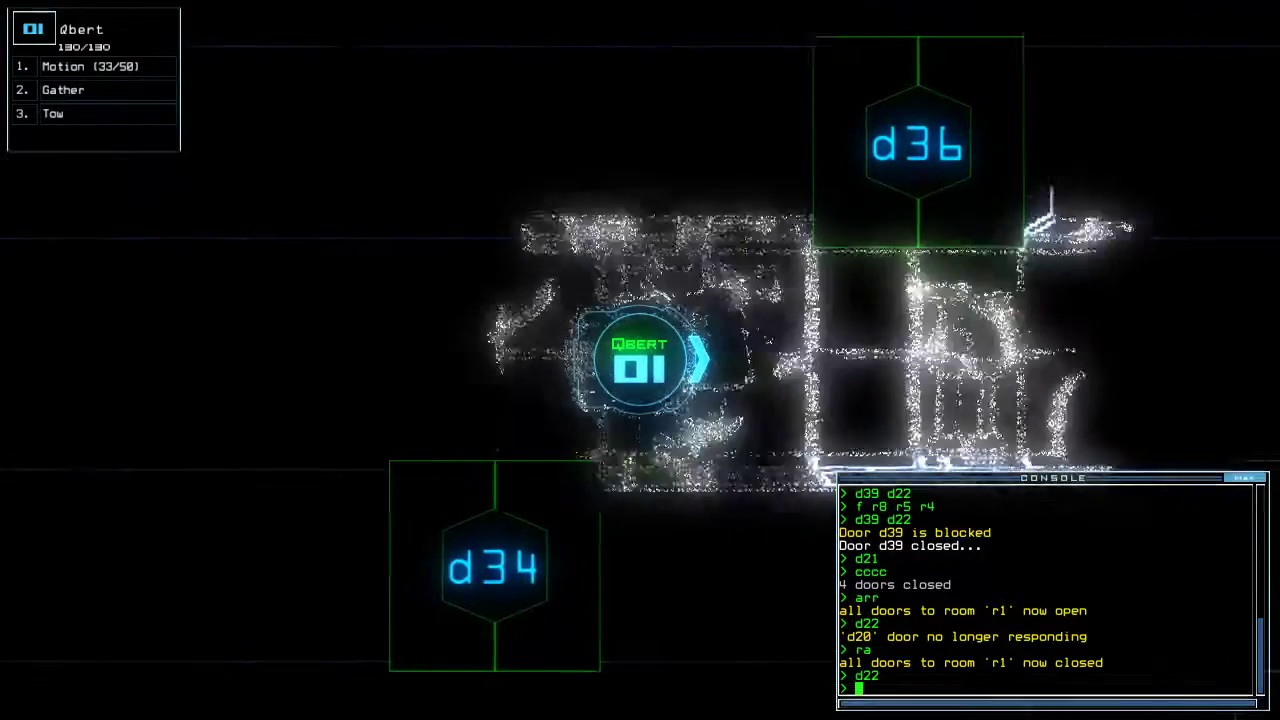
{"action": "key", "text": "Tab"}
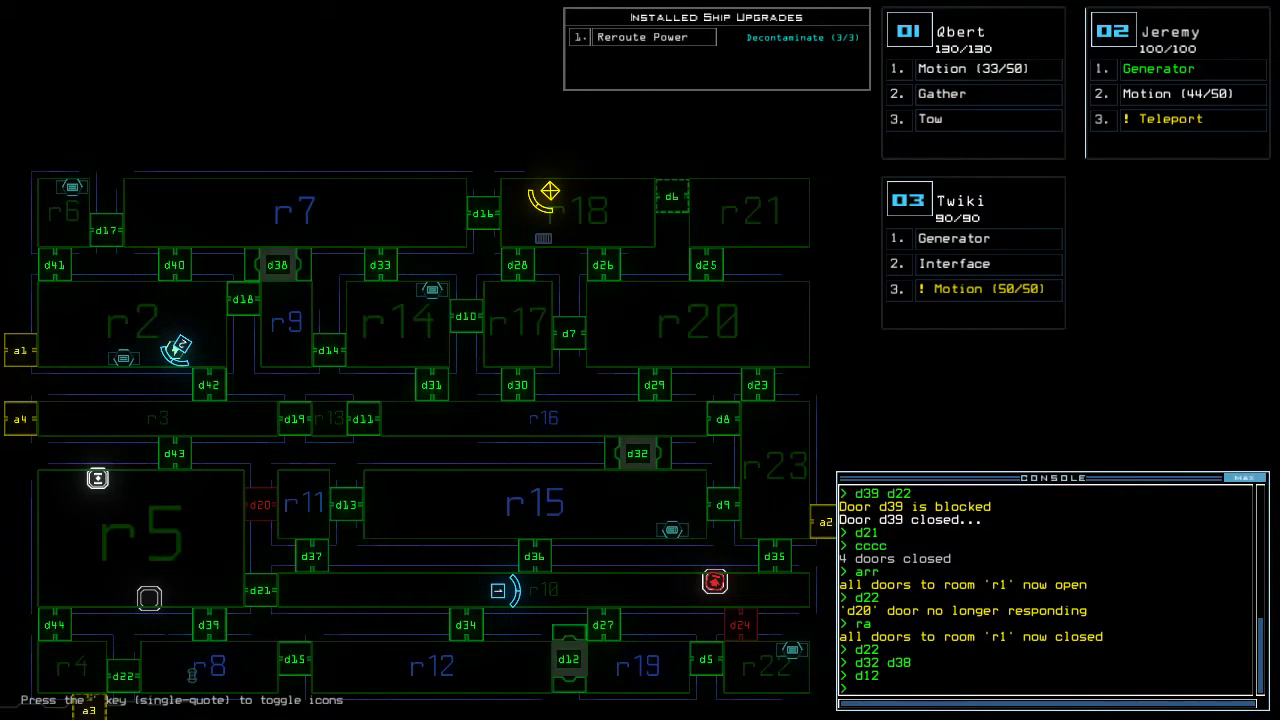
{"action": "key", "text": "Tab"}
{"action": "type", "text": "d35"}
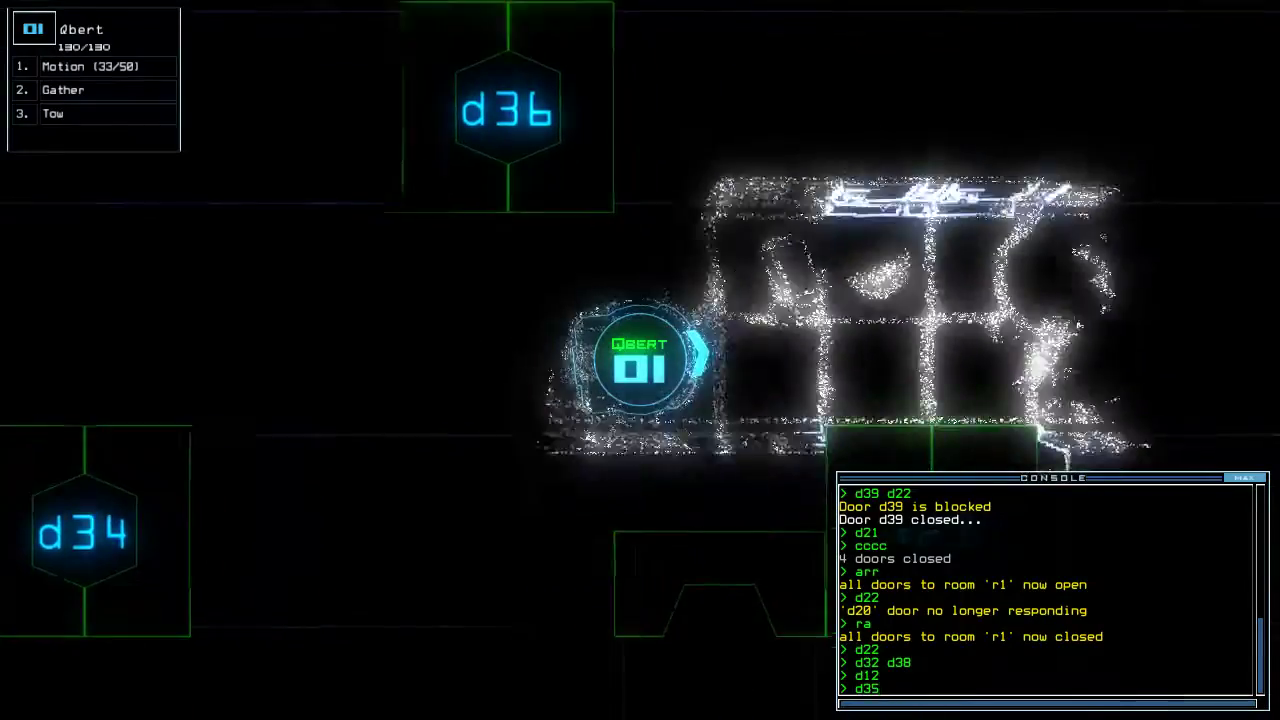
{"action": "key", "text": "Right"}
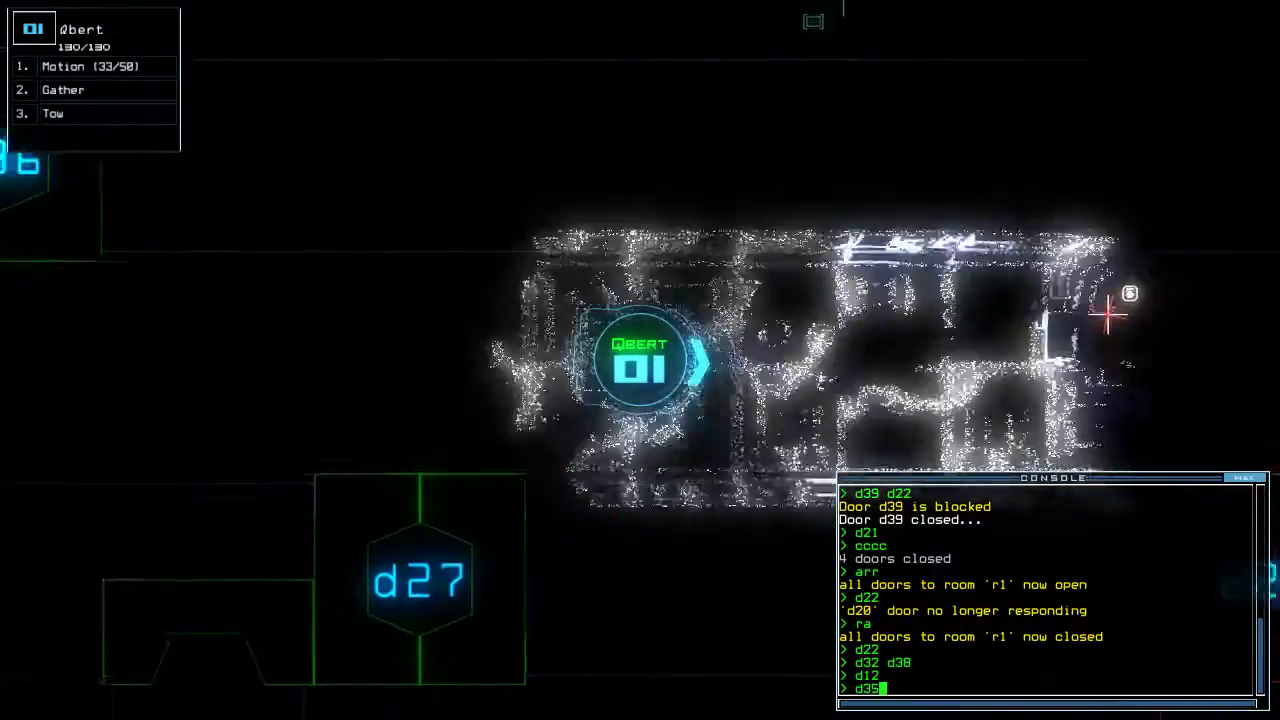
{"action": "key", "text": "Right"}
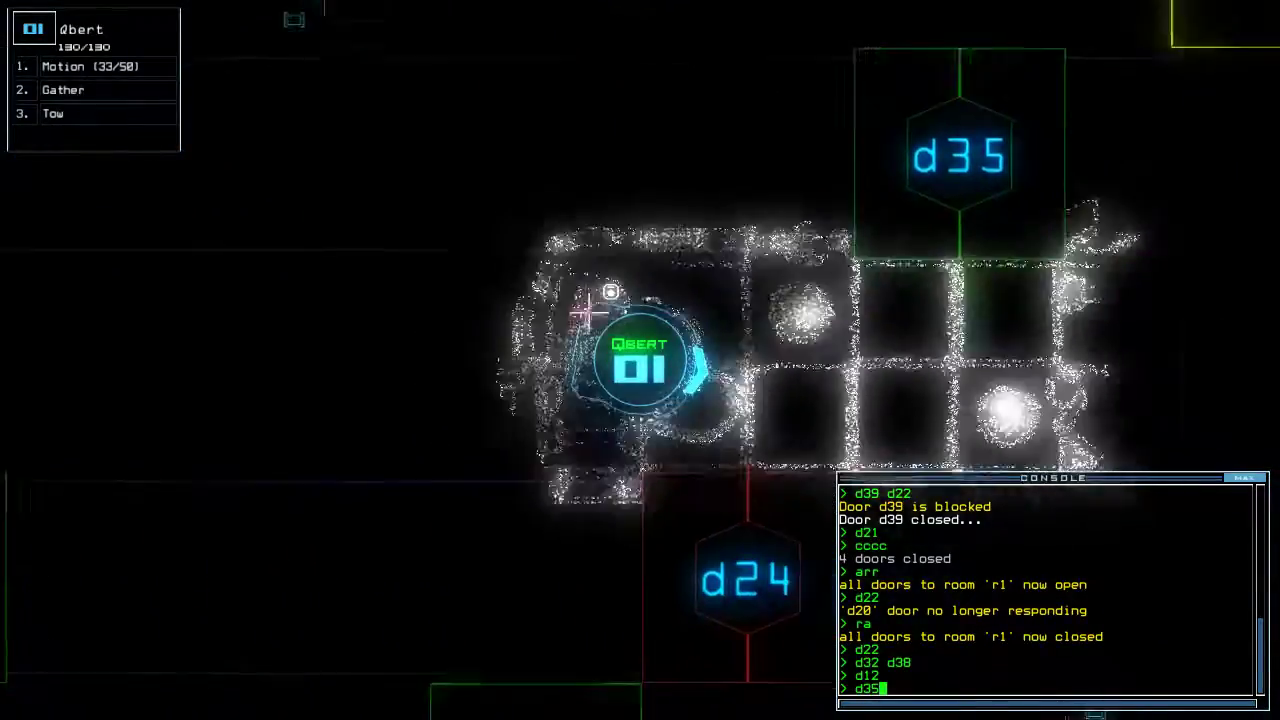
{"action": "key", "text": "Return"}
{"action": "key", "text": "Up"}
{"action": "type", "text": "d"}
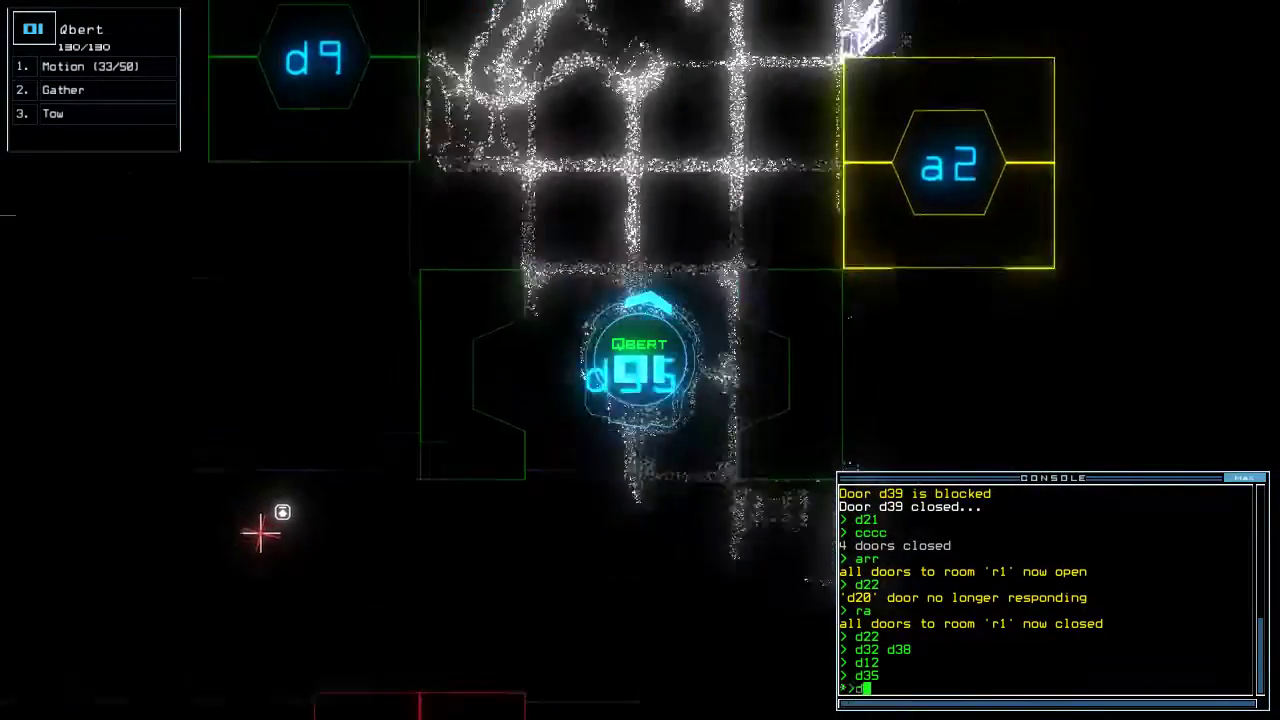
{"action": "type", "text": "d a2"}
Start redocking the boarding ship at airlocks a2 and a1, then check mission time
{"action": "key", "text": "Return"}
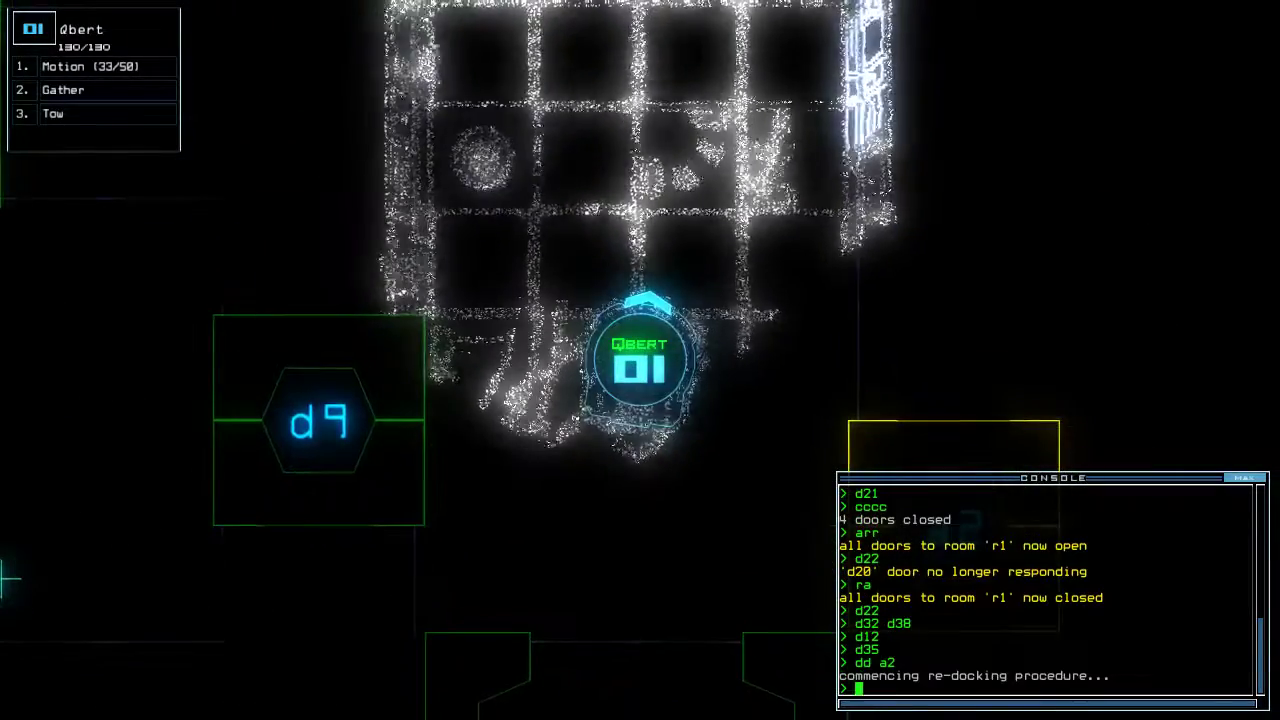
{"action": "key", "text": "2"}
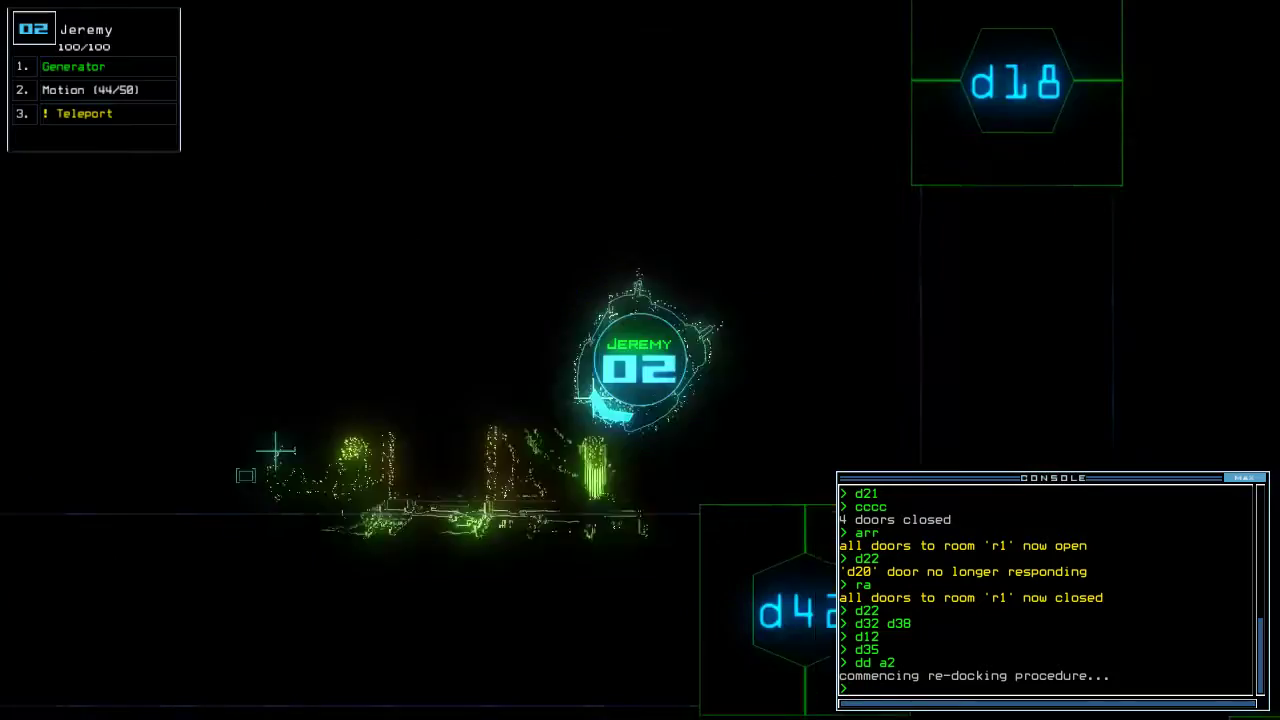
{"action": "type", "text": "d"}
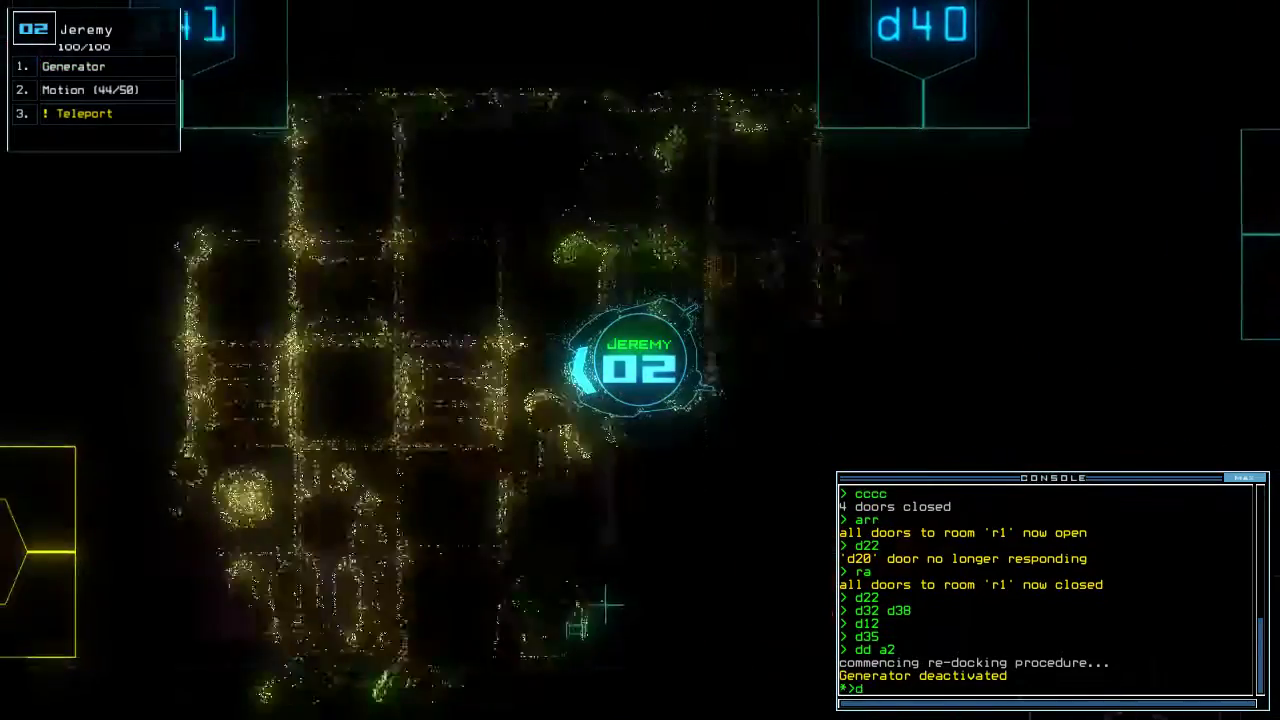
{"action": "type", "text": "d a1"}
{"action": "key", "text": "Return"}
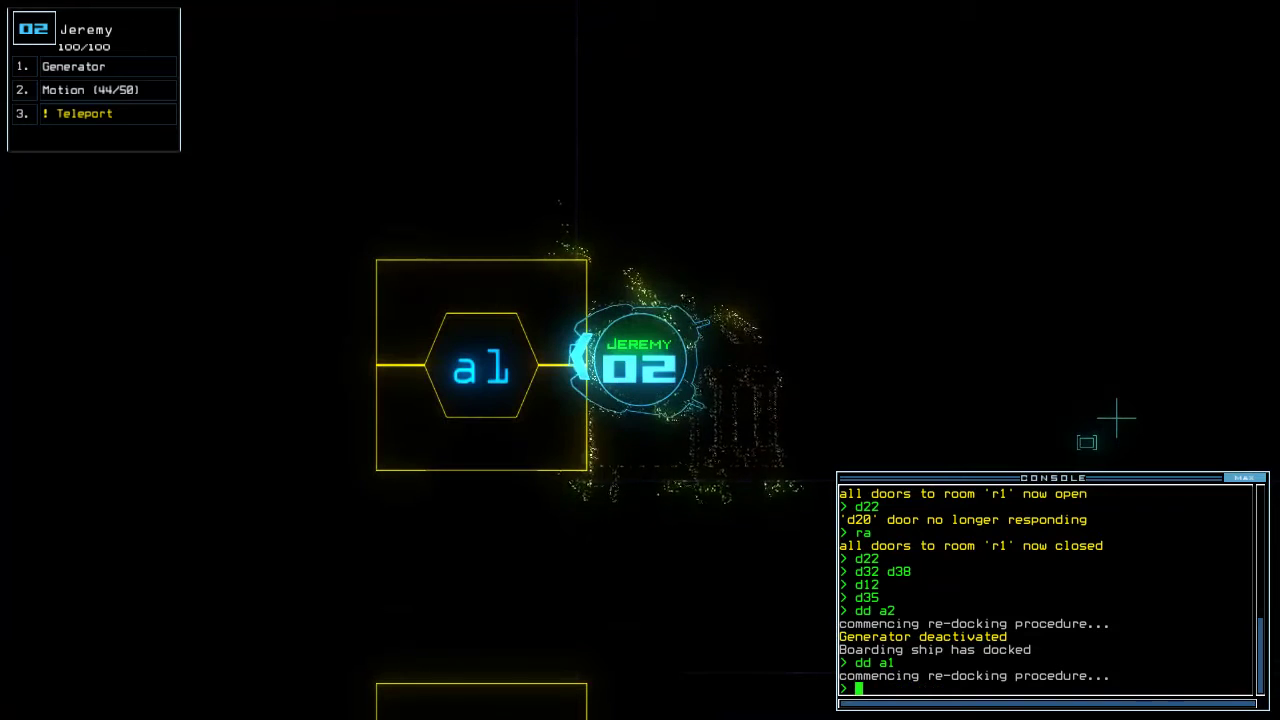
{"action": "type", "text": "te"}
{"action": "key", "text": "Return"}
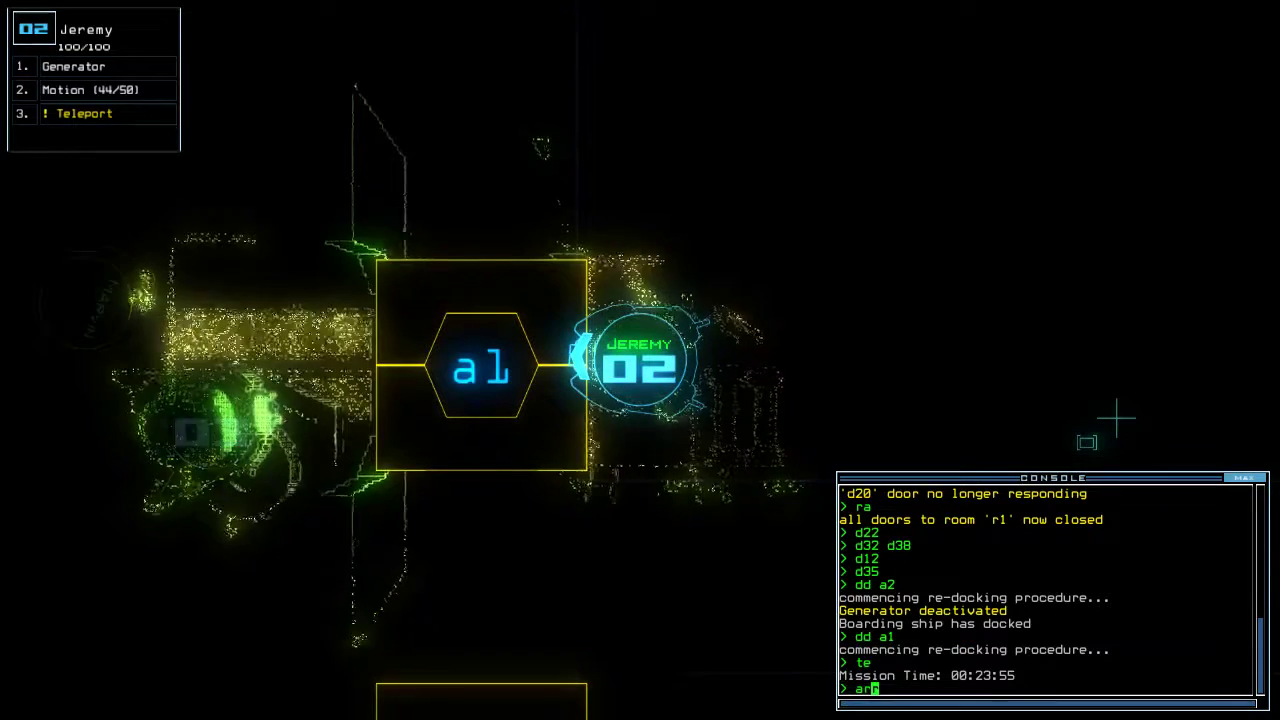
{"action": "type", "text": "r"}
Open r1's doors, drive Jeremy onward and Qbert down through d35, and activate the generator
{"action": "key", "text": "Return"}
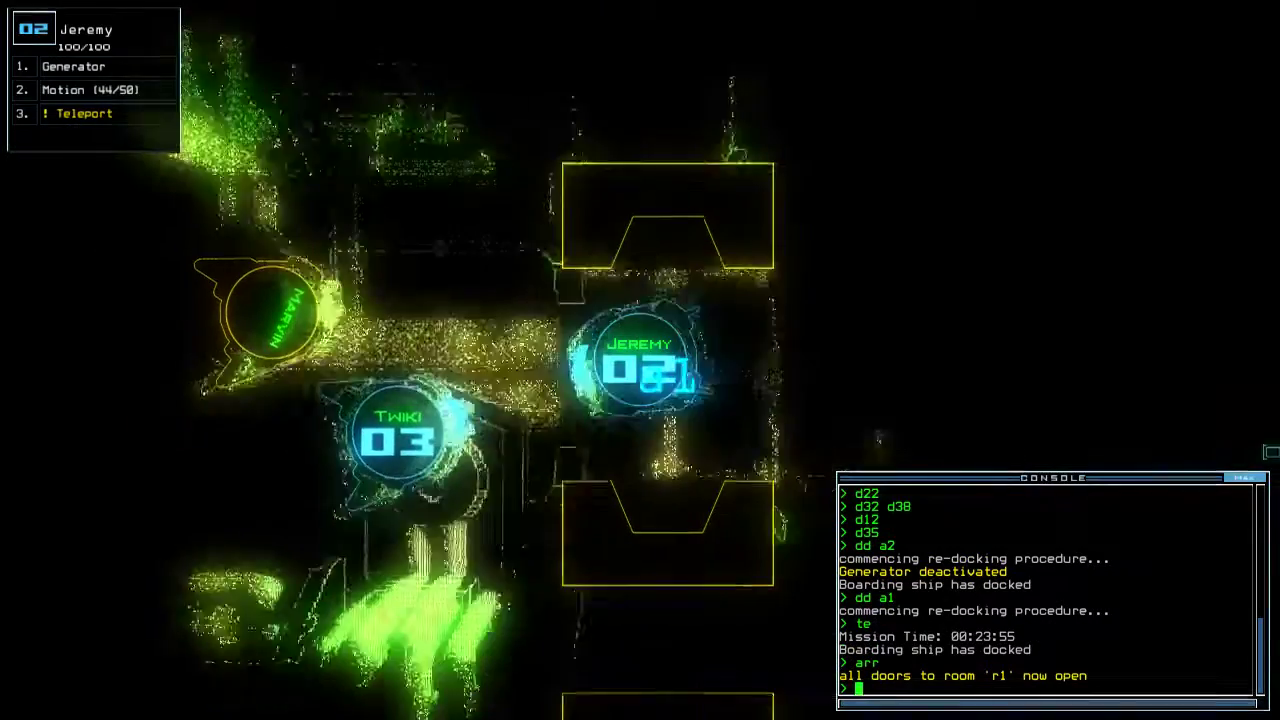
{"action": "type", "text": "te"}
{"action": "key", "text": "Return"}
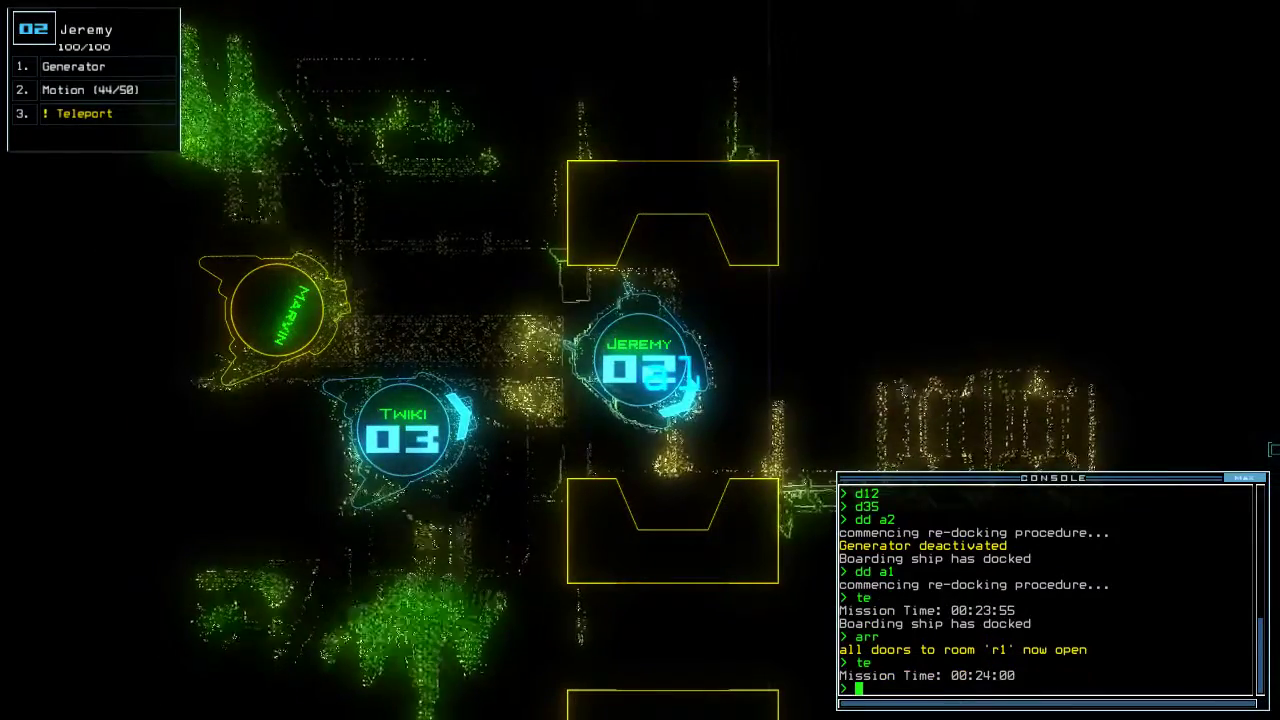
{"action": "key", "text": "Right"}
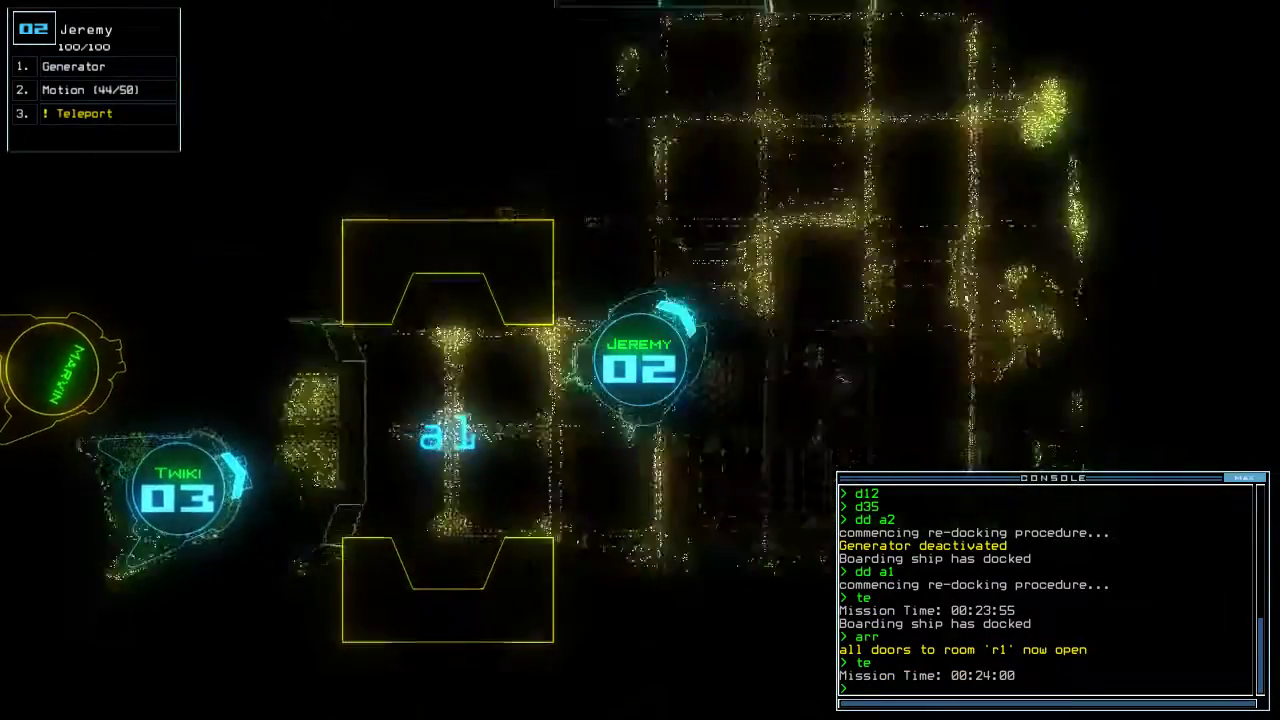
{"action": "key", "text": "Up"}
{"action": "key", "text": "1"}
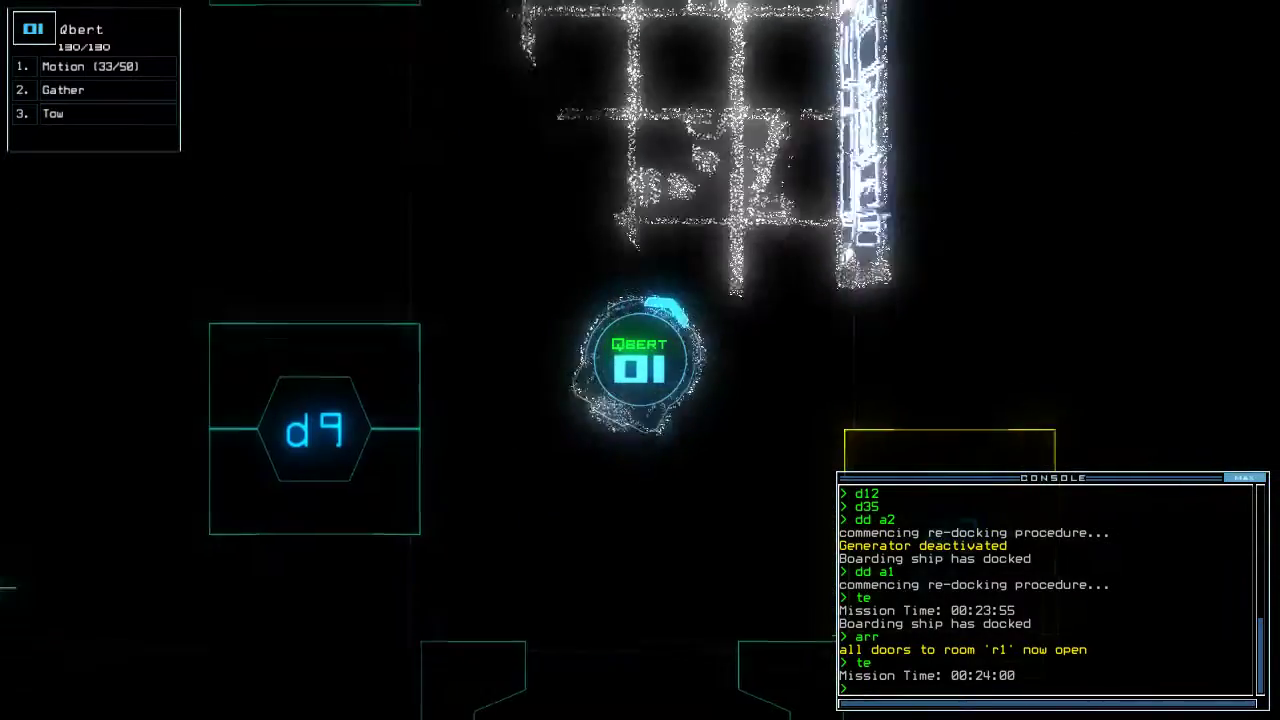
{"action": "key", "text": "Down"}
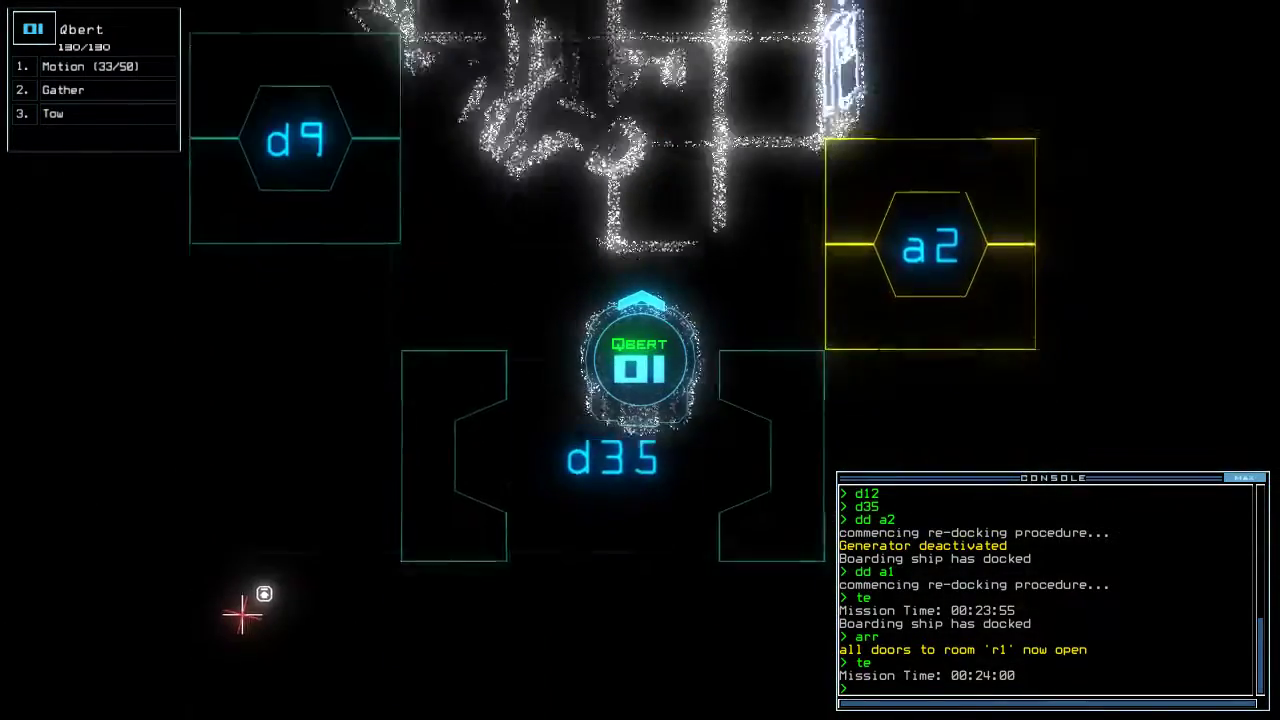
{"action": "key", "text": "2"}
{"action": "key", "text": "Right"}
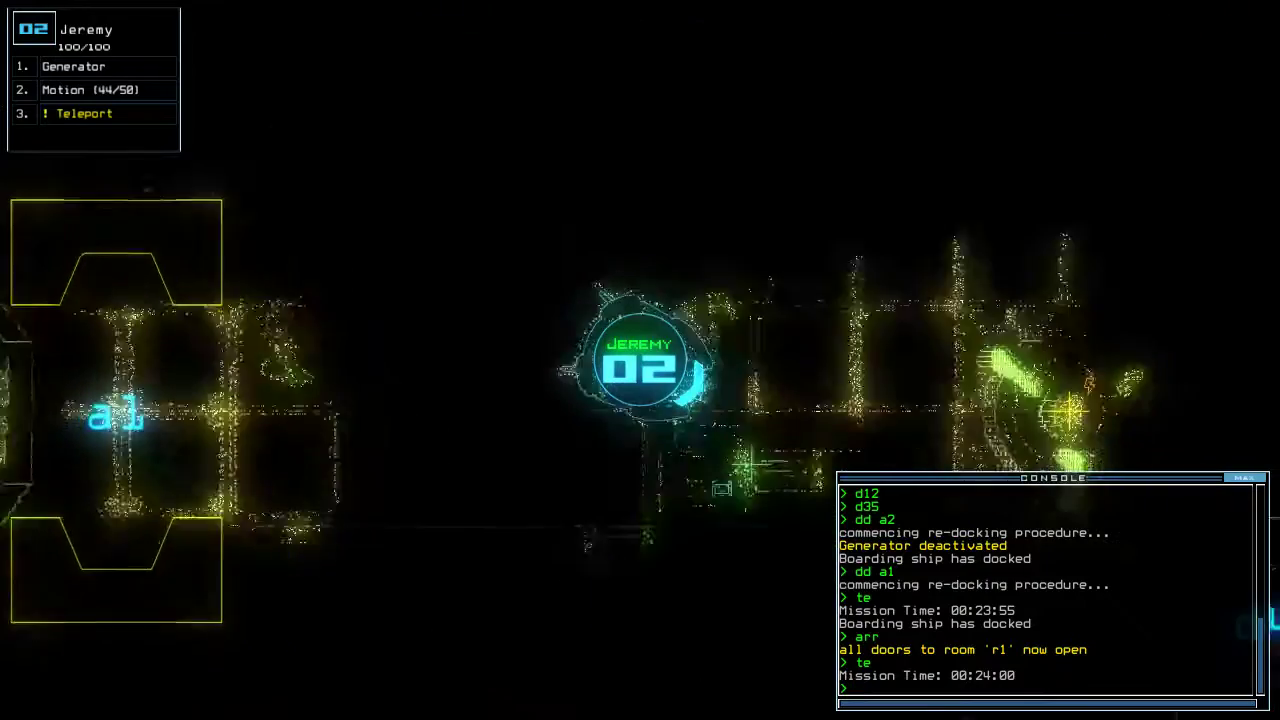
{"action": "type", "text": "g"}
{"action": "key", "text": "Return"}
Vent room r23 to space through airlock a2 and open doors d37 and d21
{"action": "key", "text": "Tab"}
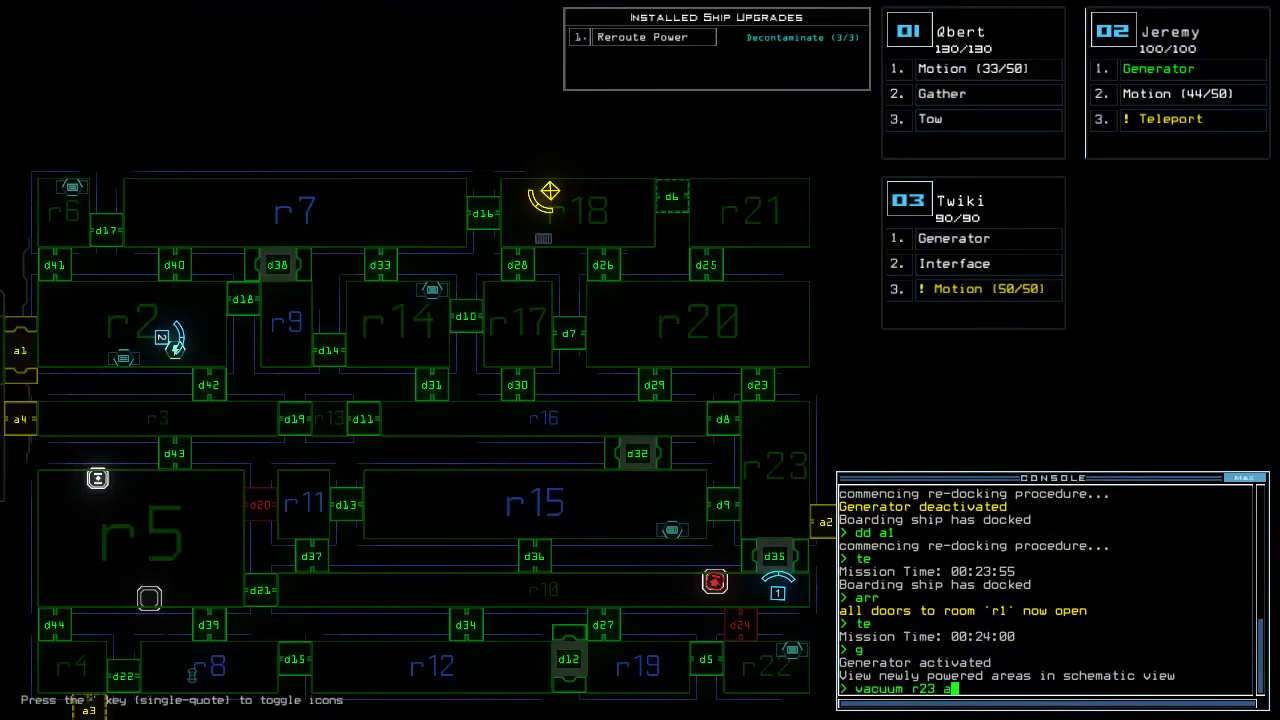
{"action": "type", "text": "d37 d21"}
{"action": "key", "text": "Return"}
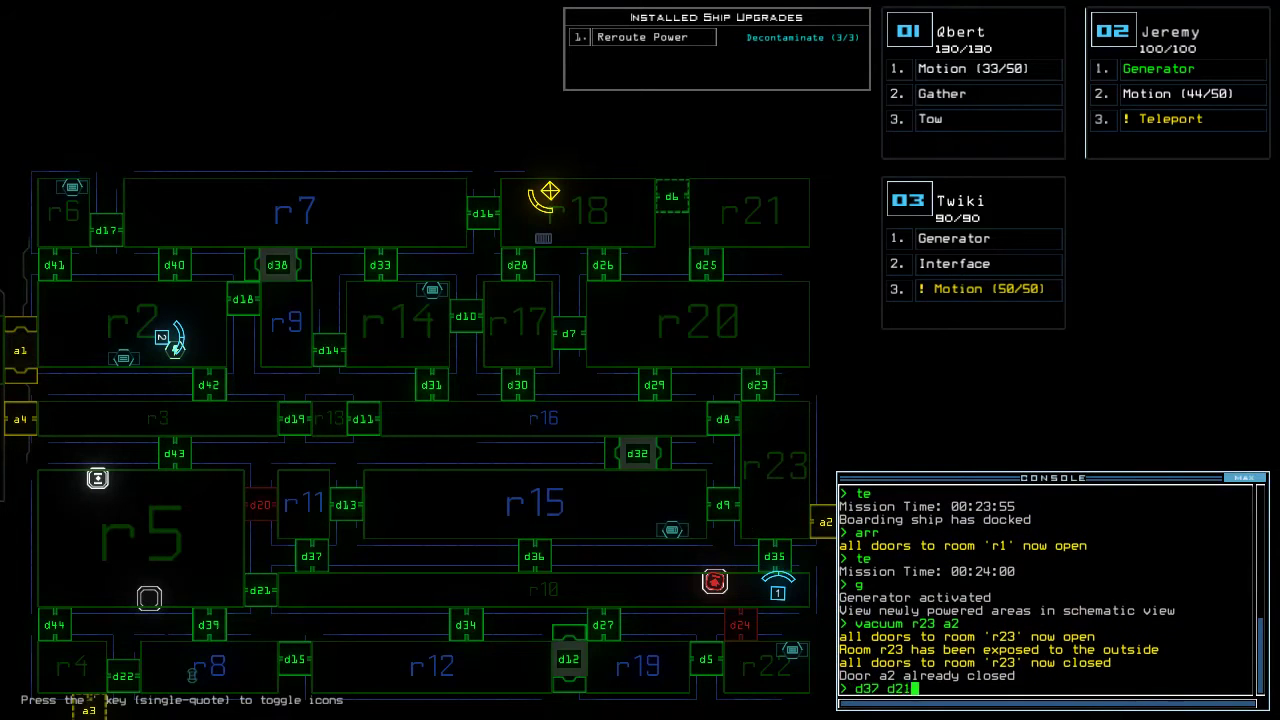
{"action": "key", "text": "Return"}
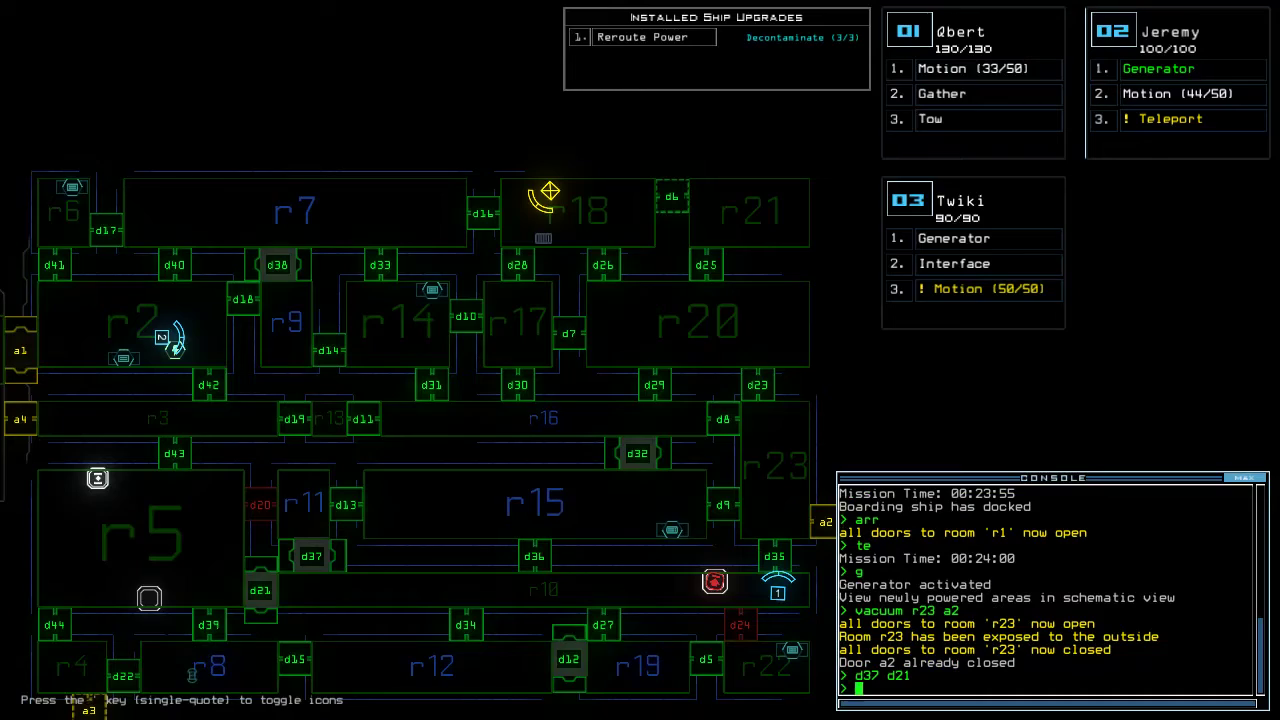
Steer Qbert left past door d27, then close five doors with 'cccc'
{"action": "key", "text": "Tab"}
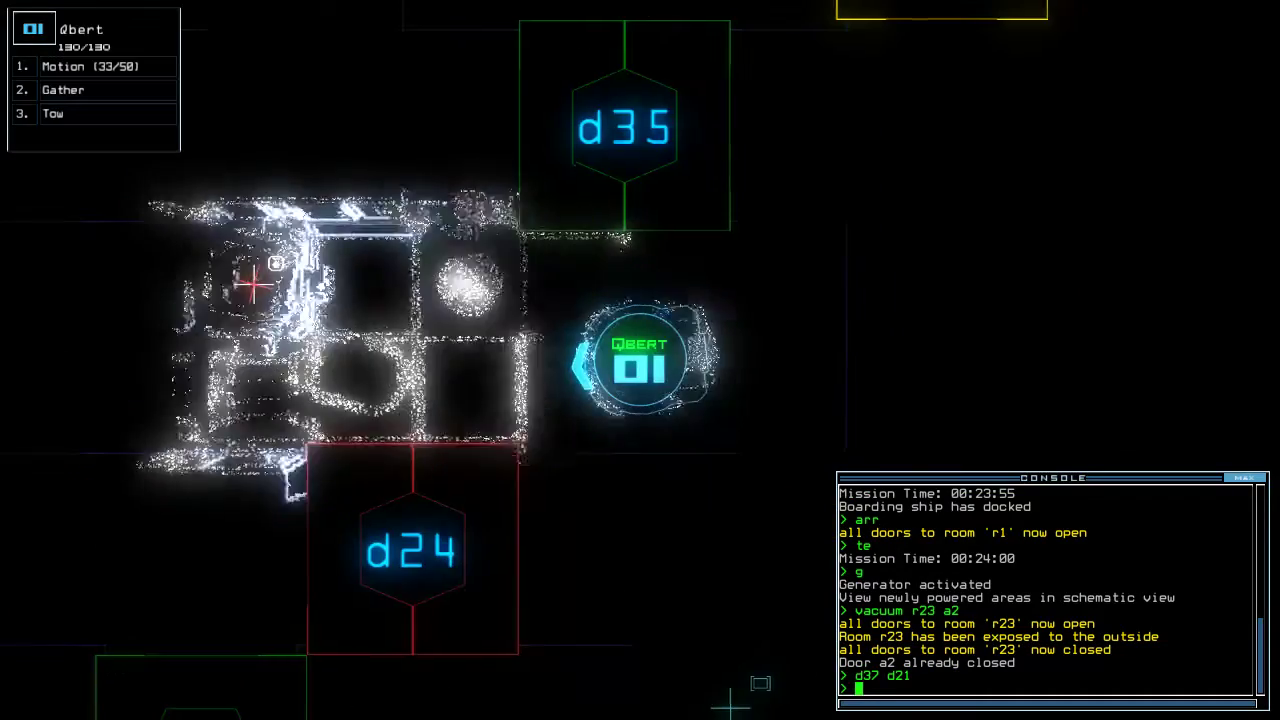
{"action": "key", "text": "Left"}
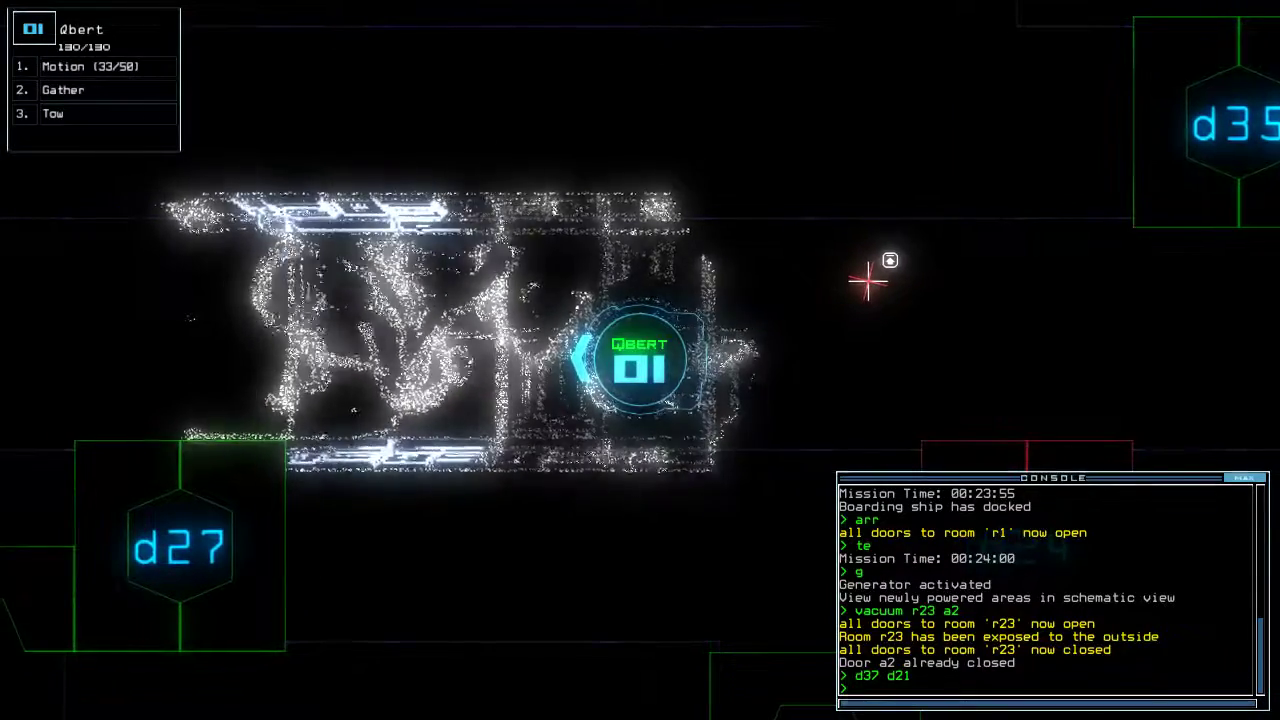
{"action": "key", "text": "Tab"}
{"action": "key", "text": "Tab"}
{"action": "key", "text": "Left"}
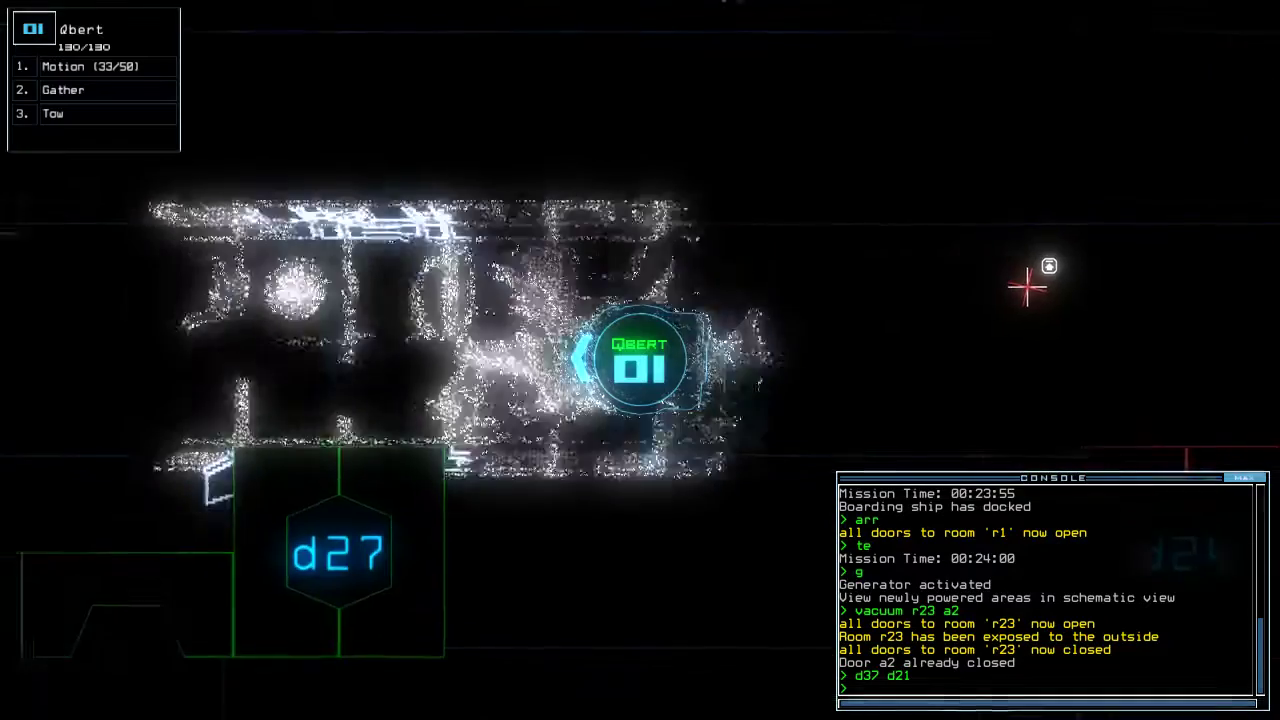
{"action": "key", "text": "Left"}
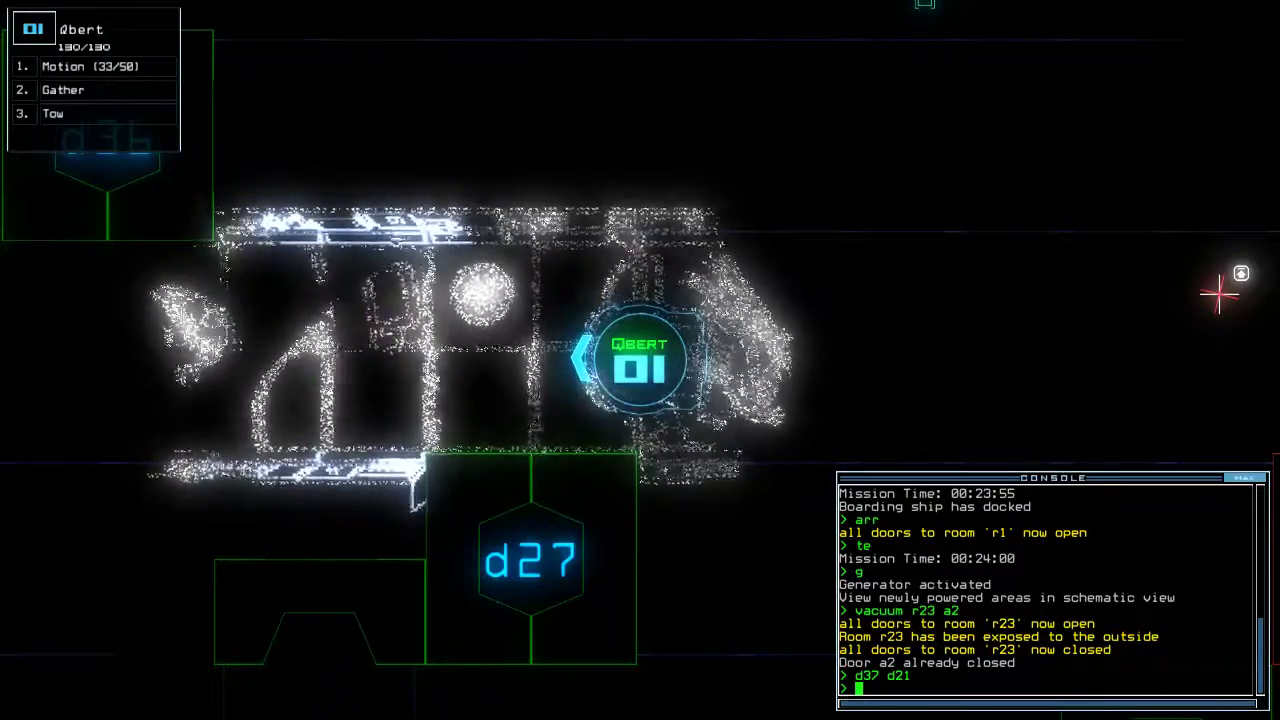
{"action": "type", "text": "ccc"}
{"action": "key", "text": "Return"}
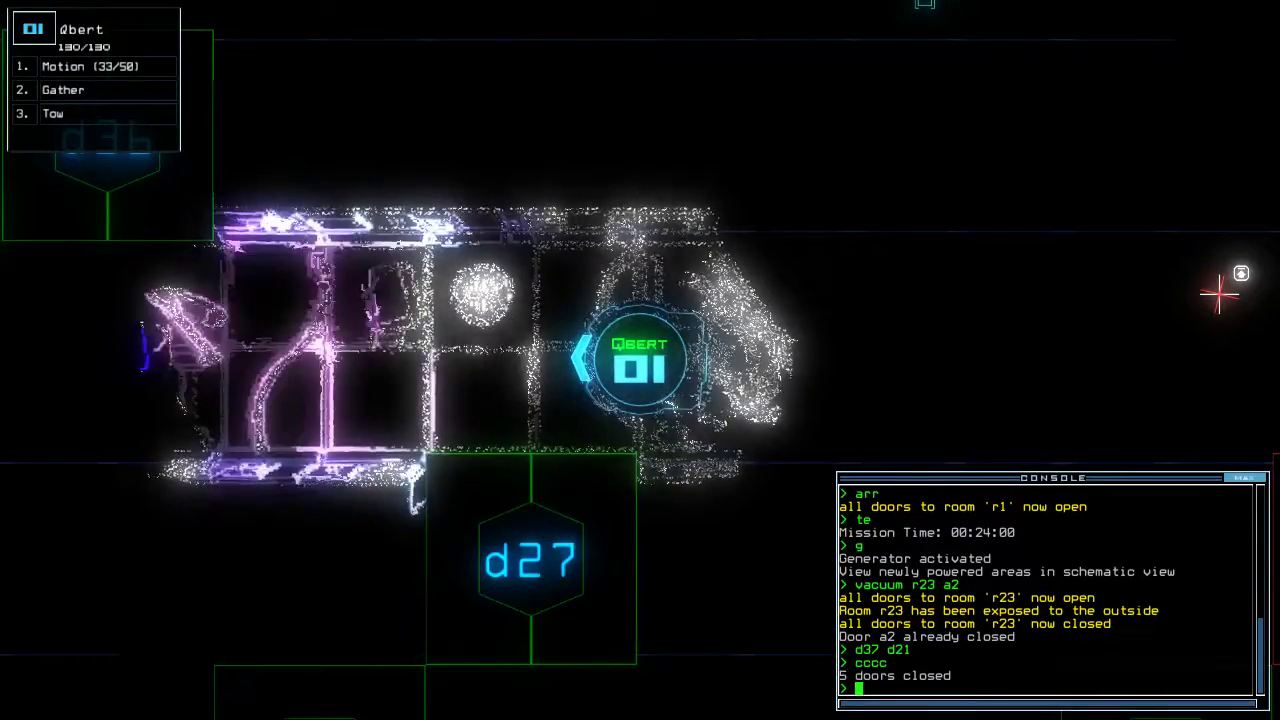
{"action": "key", "text": "Tab"}
{"action": "type", "text": "32 d"}
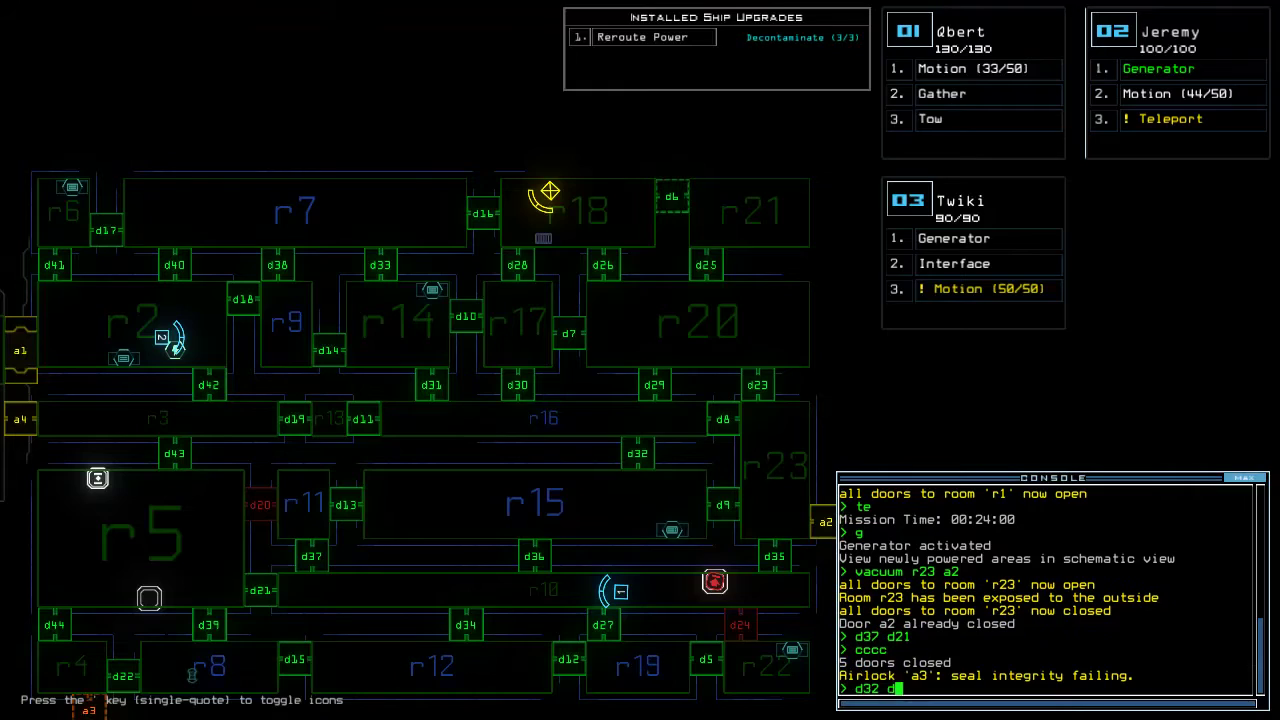
Toggle doors d32, d12 and d38, and open door d21 for Qbert
{"action": "key", "text": "Return"}
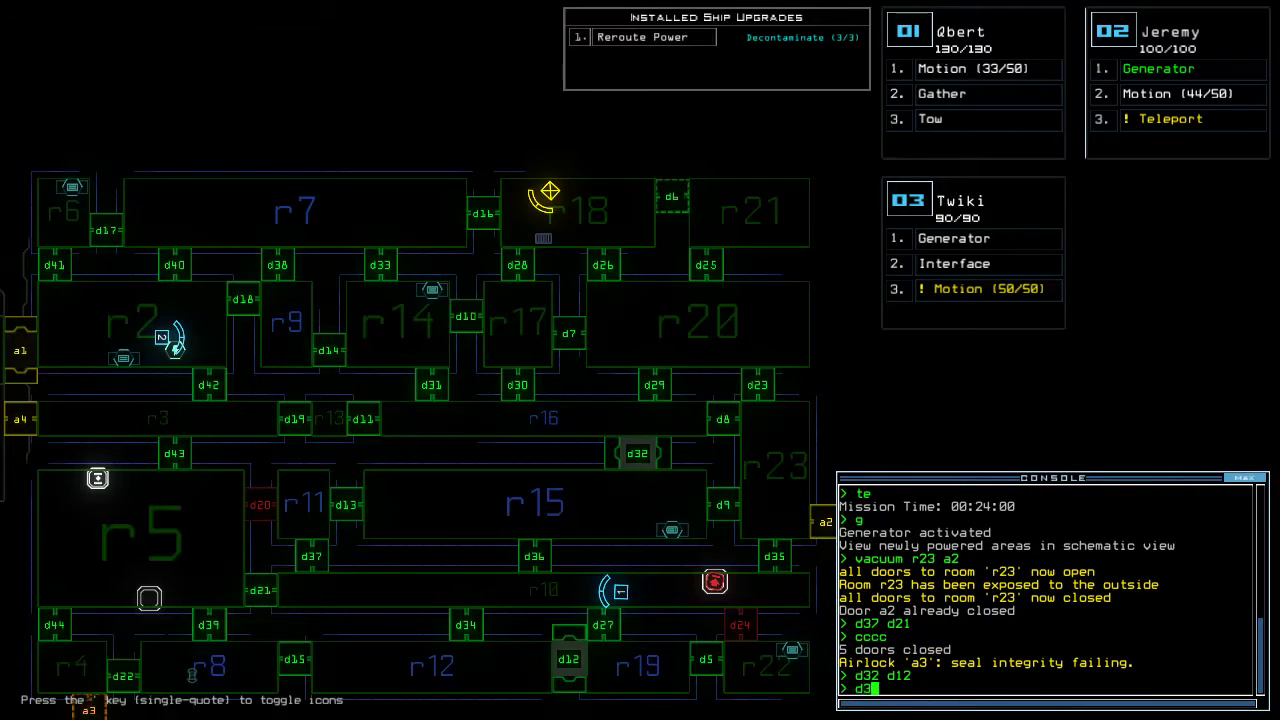
{"action": "type", "text": "8"}
{"action": "key", "text": "Return"}
{"action": "key", "text": "Tab"}
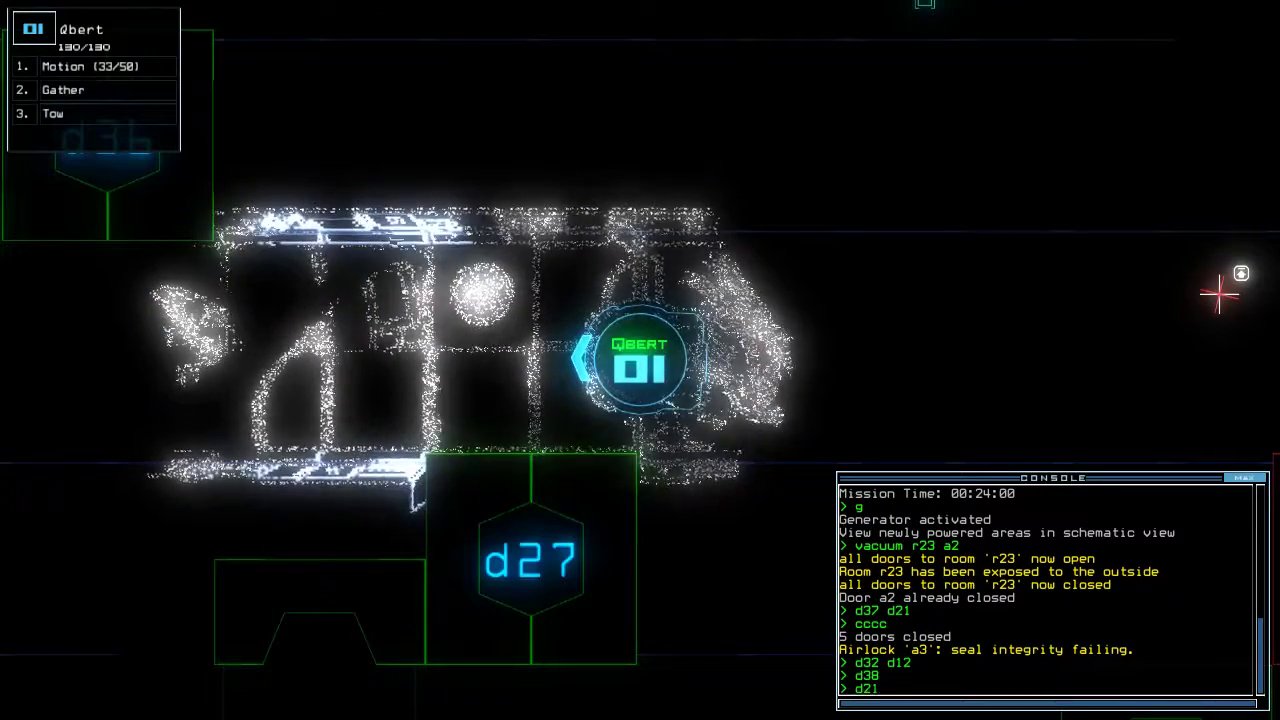
{"action": "key", "text": "Return"}
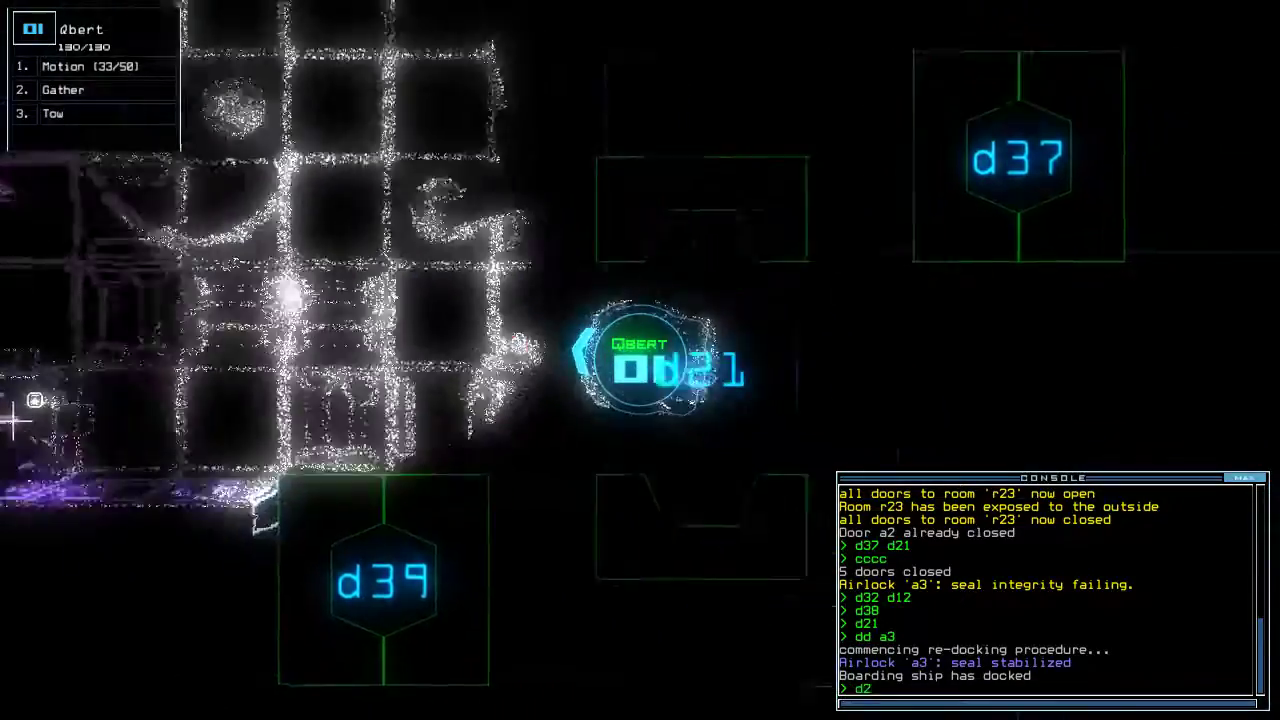
{"action": "type", "text": "d21"}
Toggle door d21 again, check Twiki at airlock a3, and open then close r1's doors
{"action": "key", "text": "Return"}
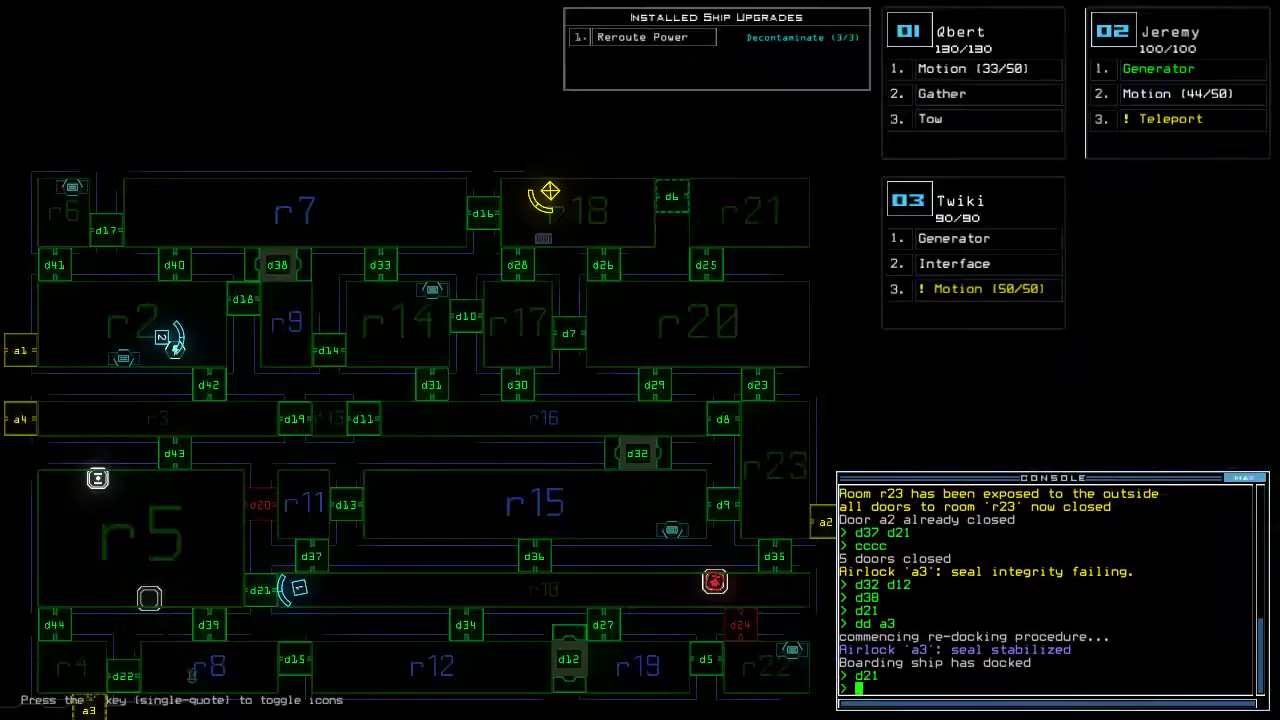
{"action": "key", "text": "3"}
{"action": "type", "text": "a"}
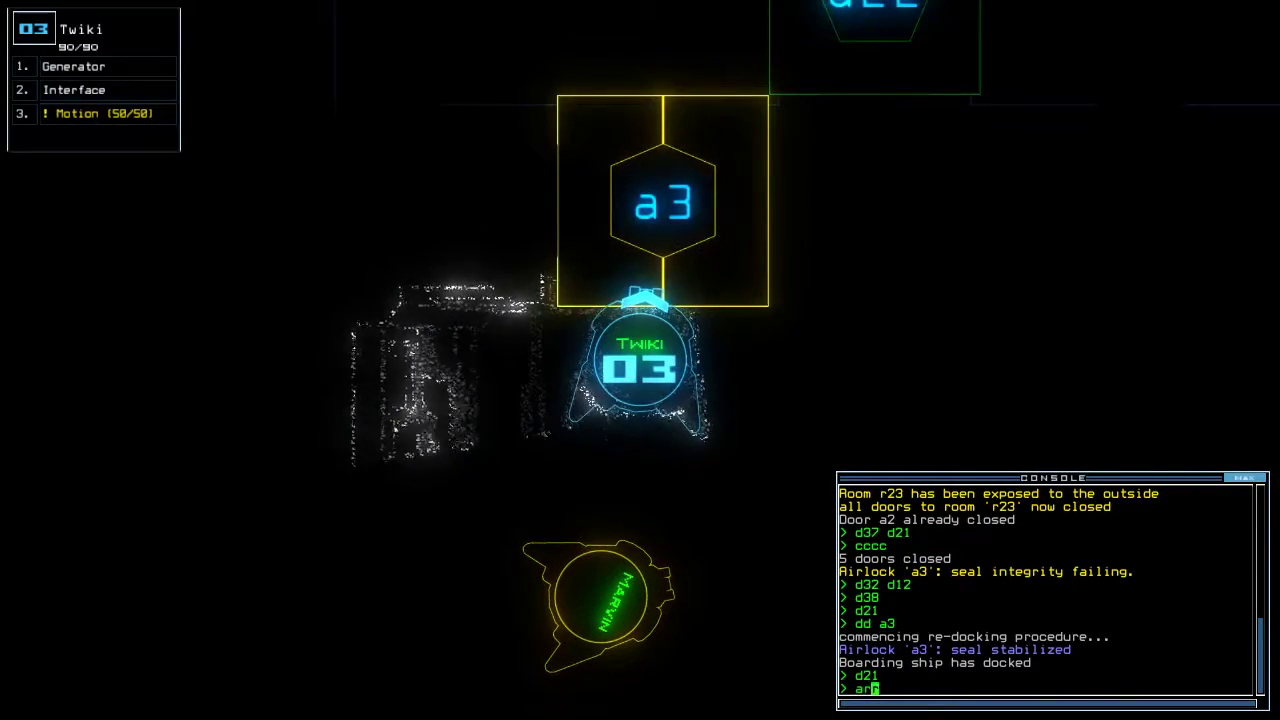
{"action": "type", "text": "r"}
{"action": "key", "text": "Return"}
{"action": "type", "text": "ra"}
{"action": "key", "text": "Return"}
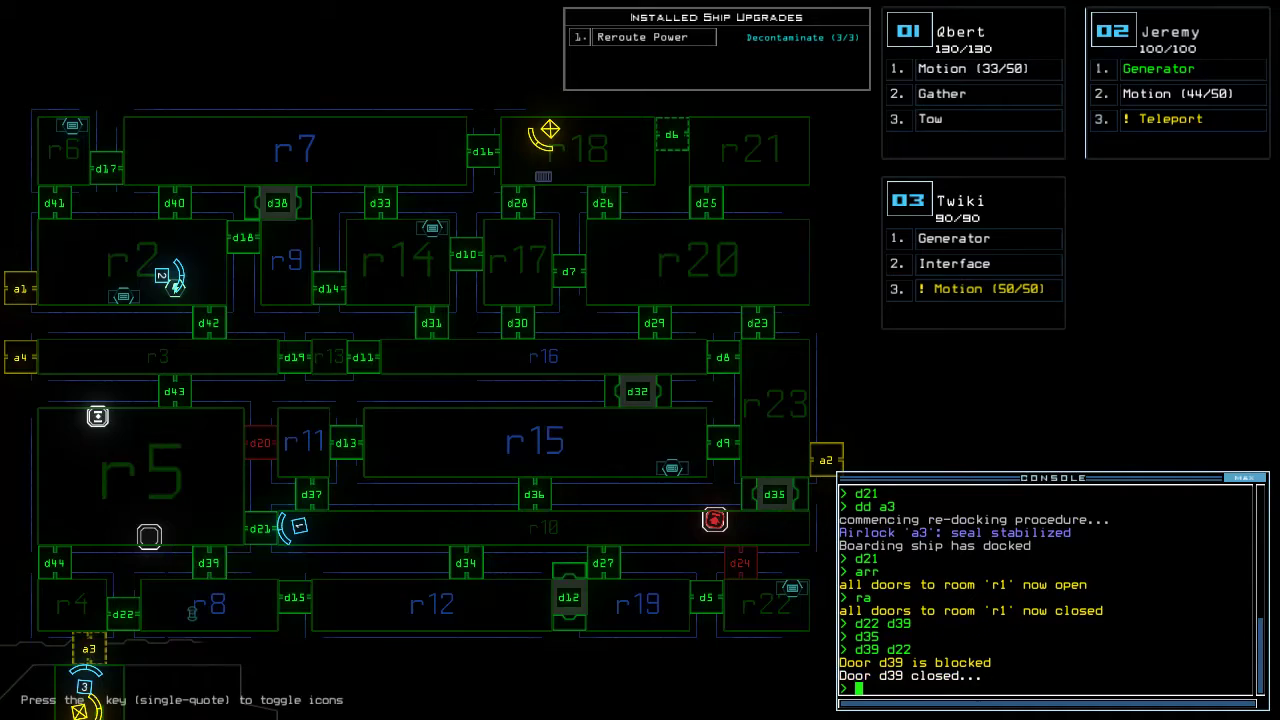
Open door d21 ahead of Qbert, start redocking at airlock a1, and toggle d21
{"action": "key", "text": "Tab"}
{"action": "type", "text": "d"}
{"action": "key", "text": "Return"}
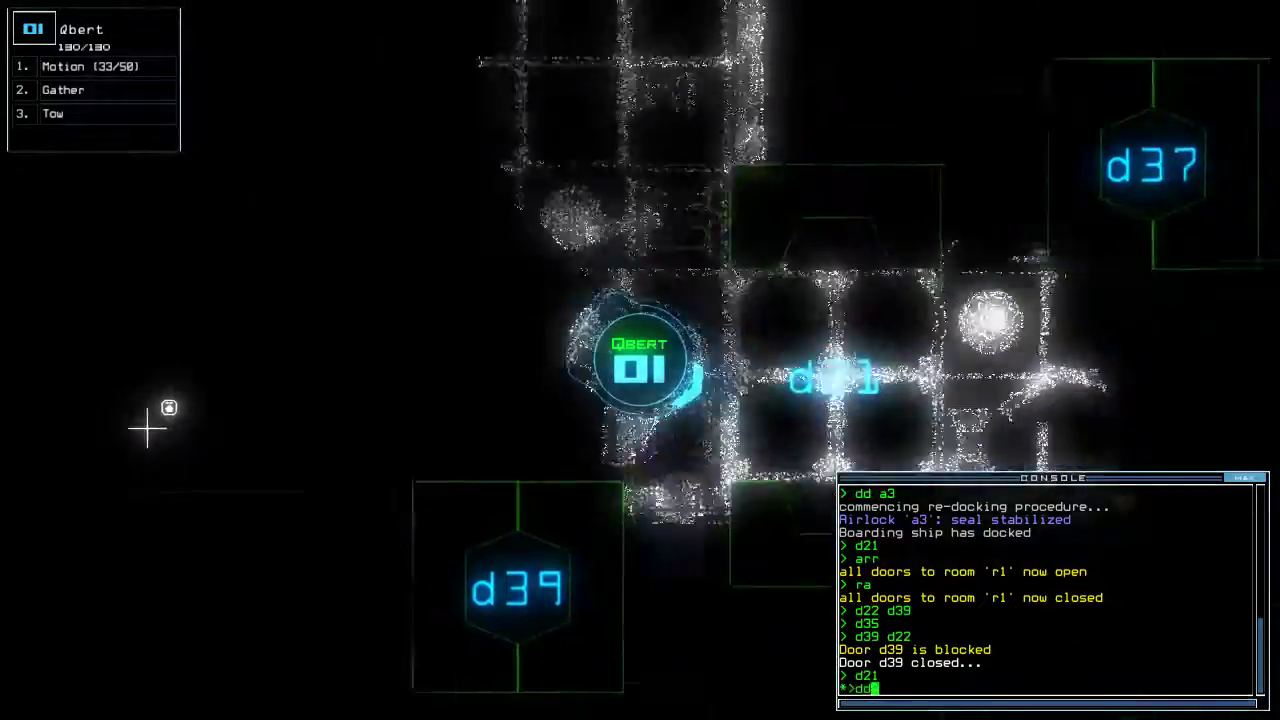
{"action": "type", "text": "dd a1"}
{"action": "key", "text": "Return"}
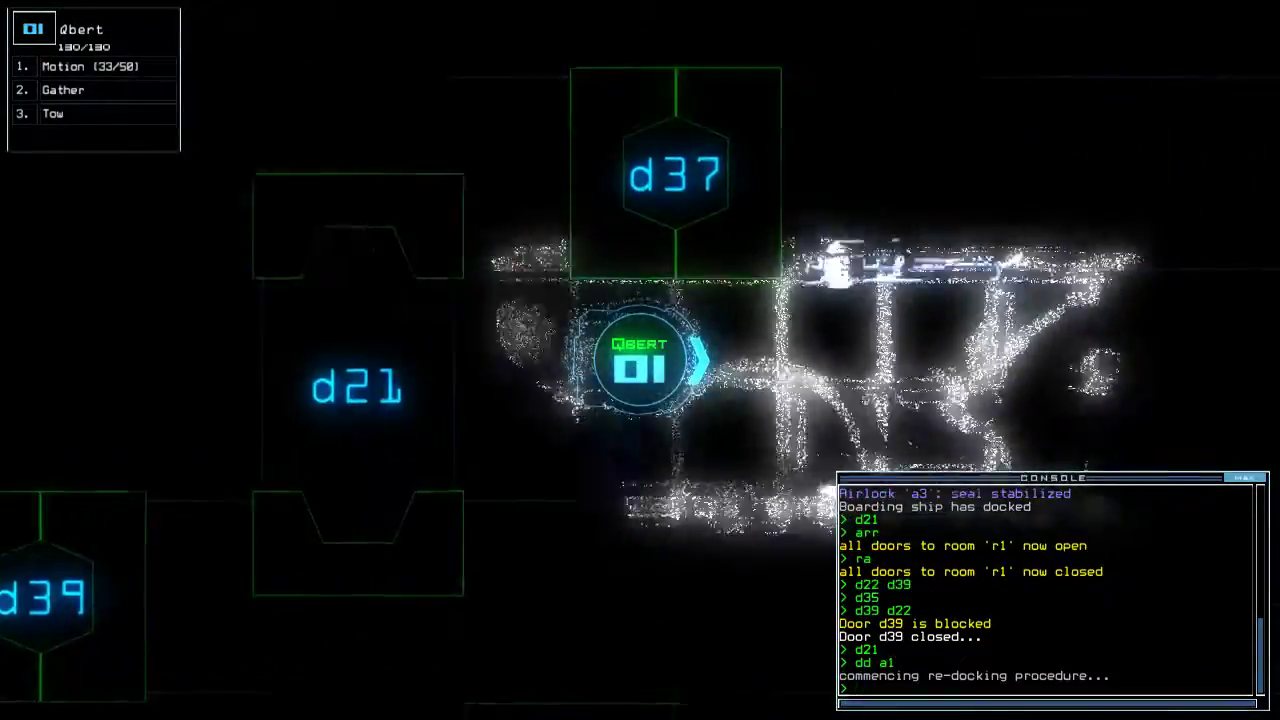
{"action": "type", "text": "d21"}
{"action": "key", "text": "Return"}
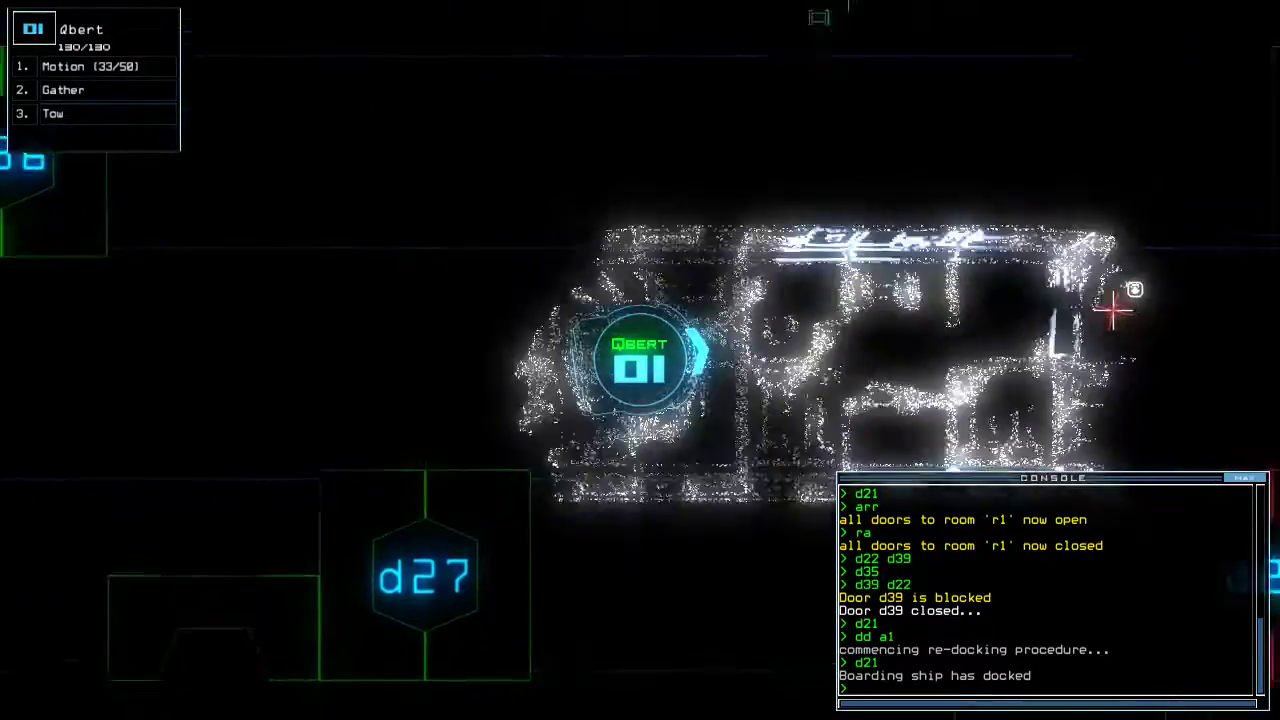
{"action": "type", "text": "arr"}
Open all doors to room r1 and send Jeremy back with 'back 2'
{"action": "key", "text": "Return"}
{"action": "type", "text": "back 2"}
{"action": "key", "text": "Return"}
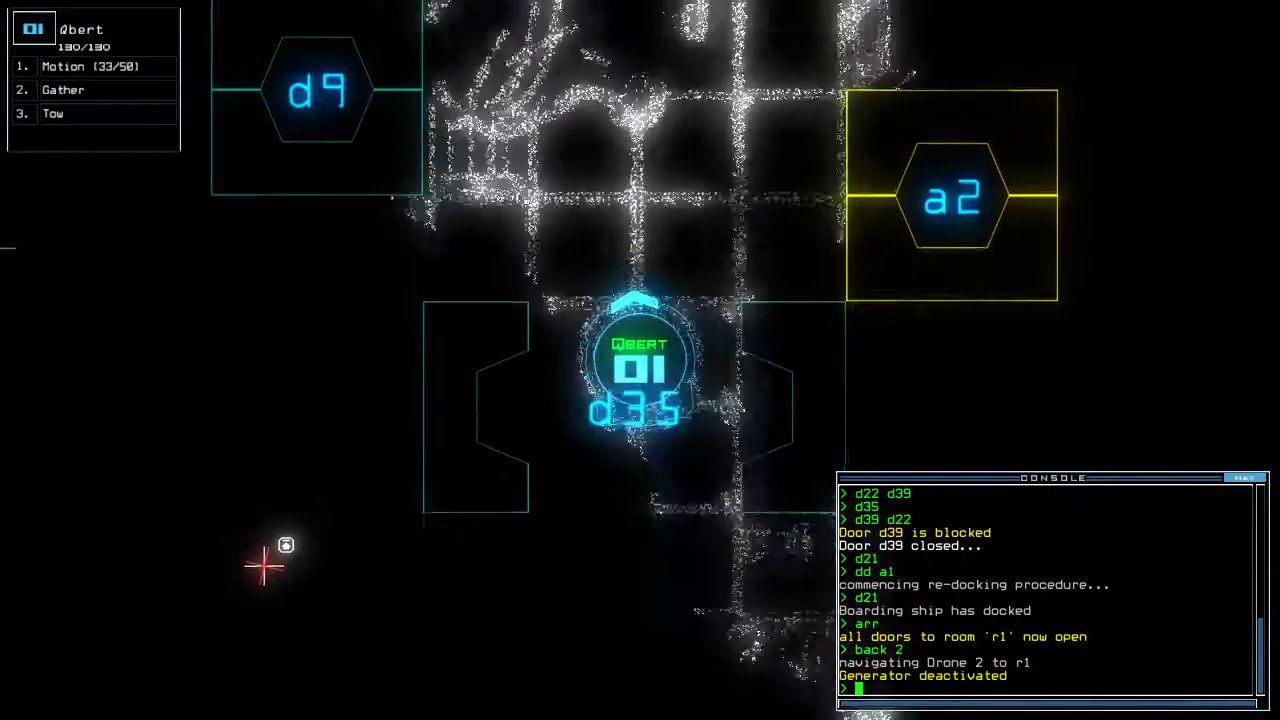
{"action": "key", "text": "Tab"}
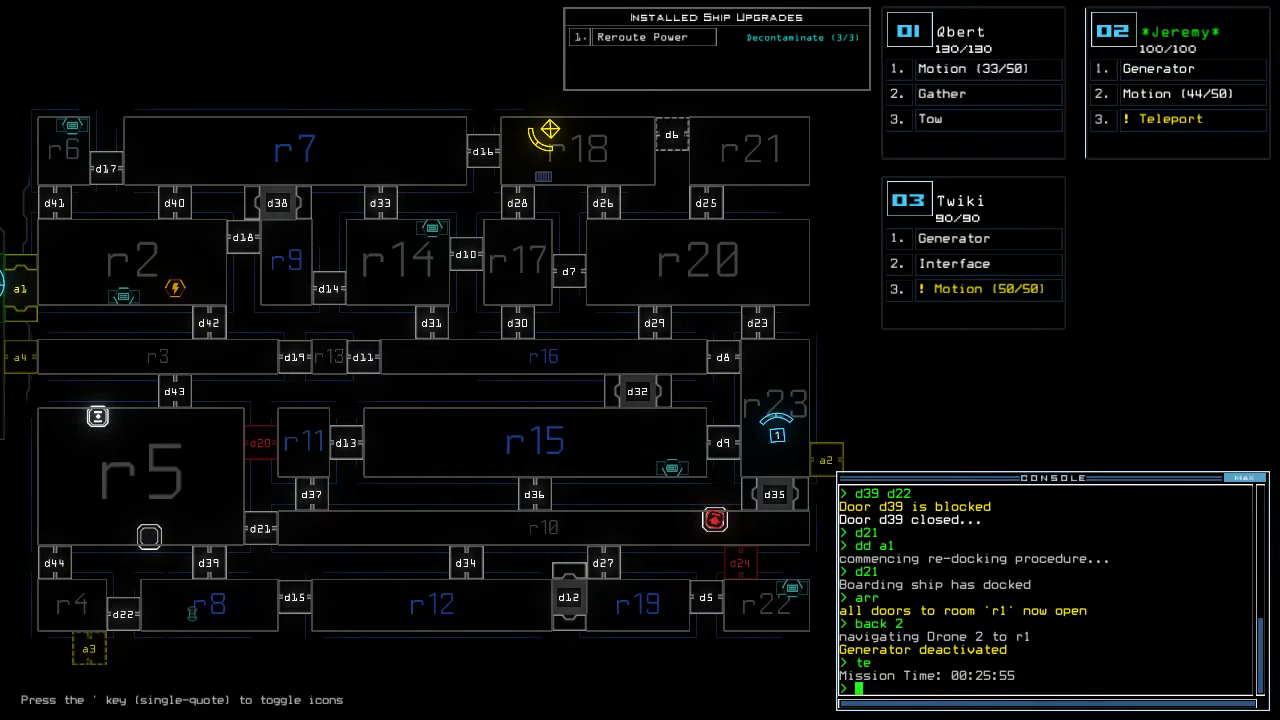
Send Qbert to a spot past doors d35 and d24, then have Jeremy restart the generator
{"action": "key", "text": "Tab"}
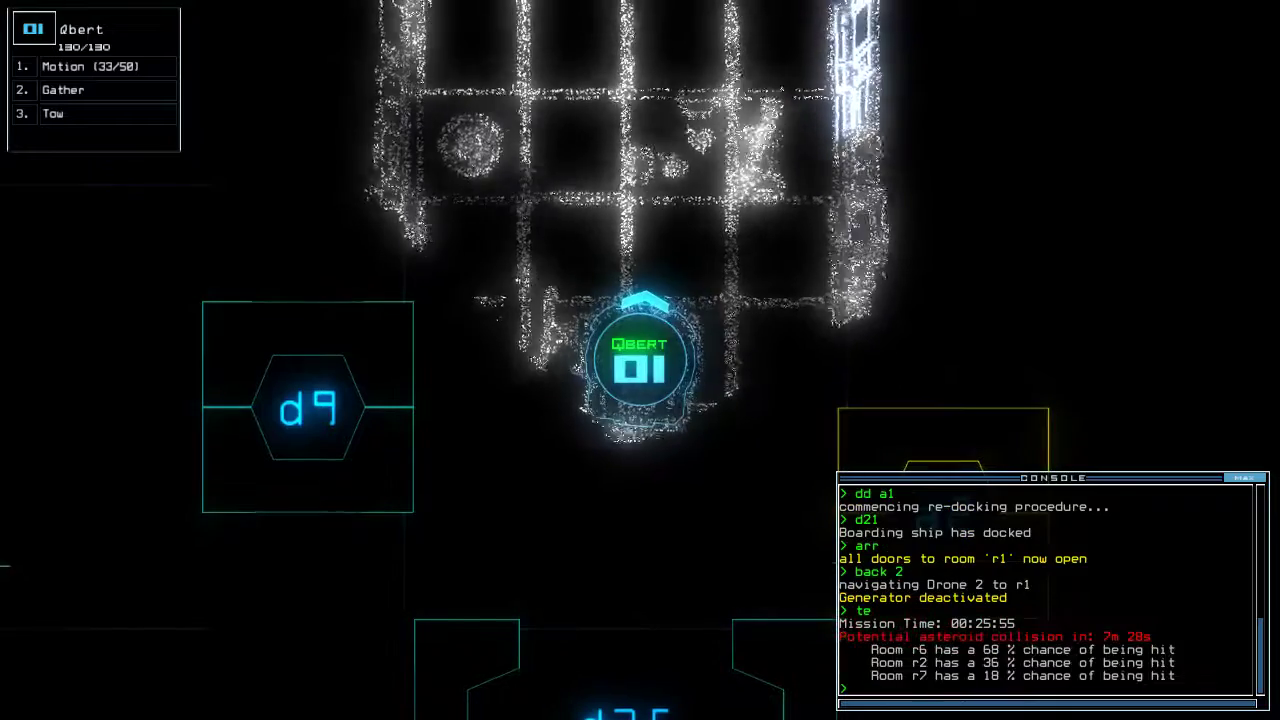
{"action": "key", "text": "Tab"}
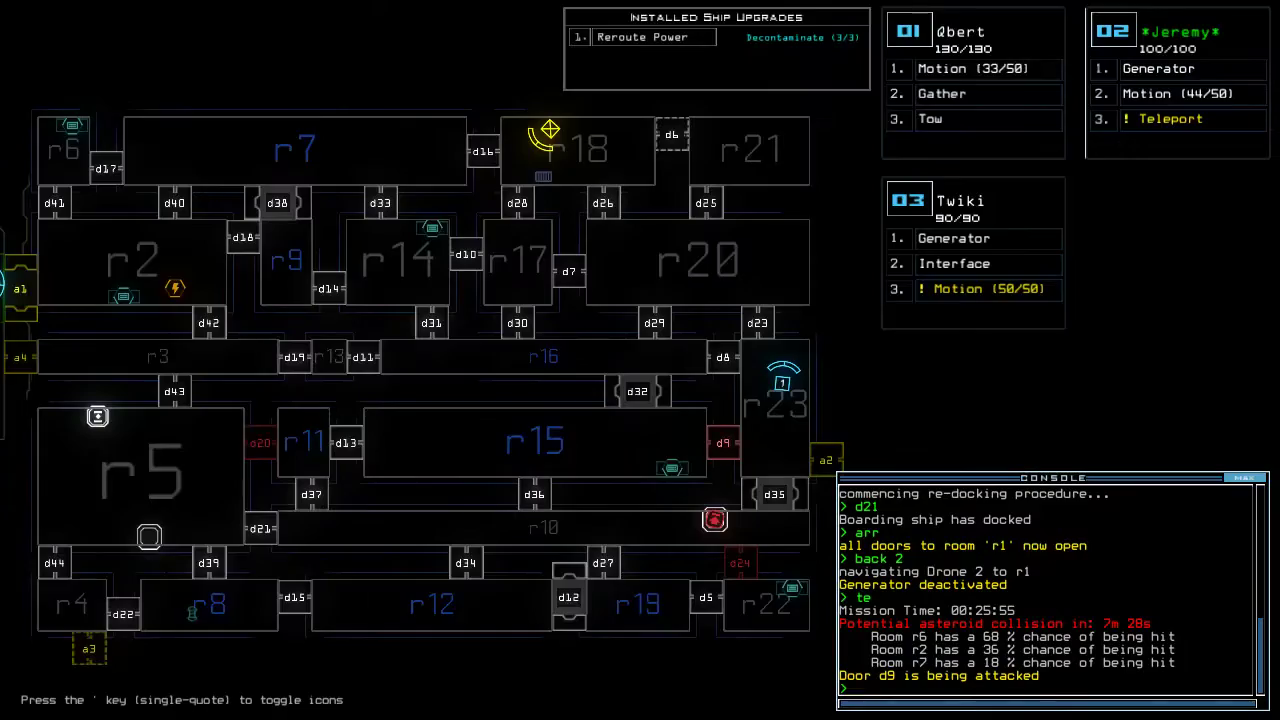
{"action": "key", "text": "Tab"}
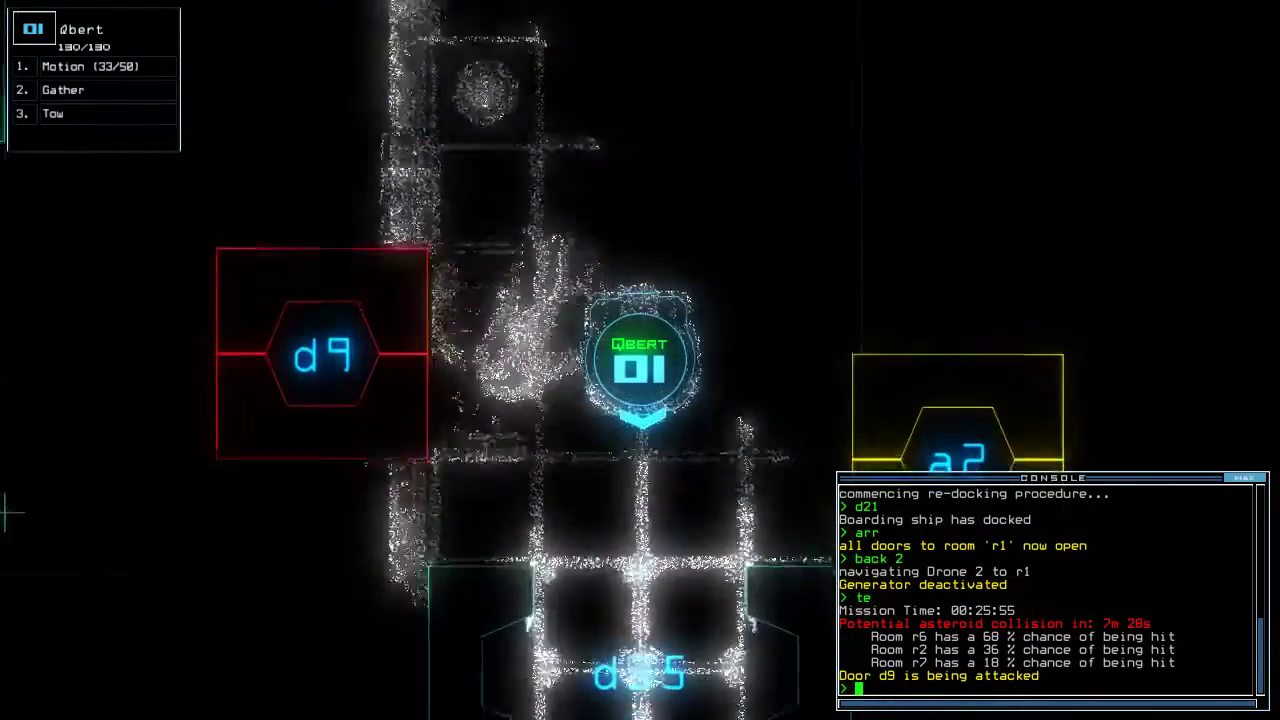
{"action": "left_click", "coordinate": [270, 700]}
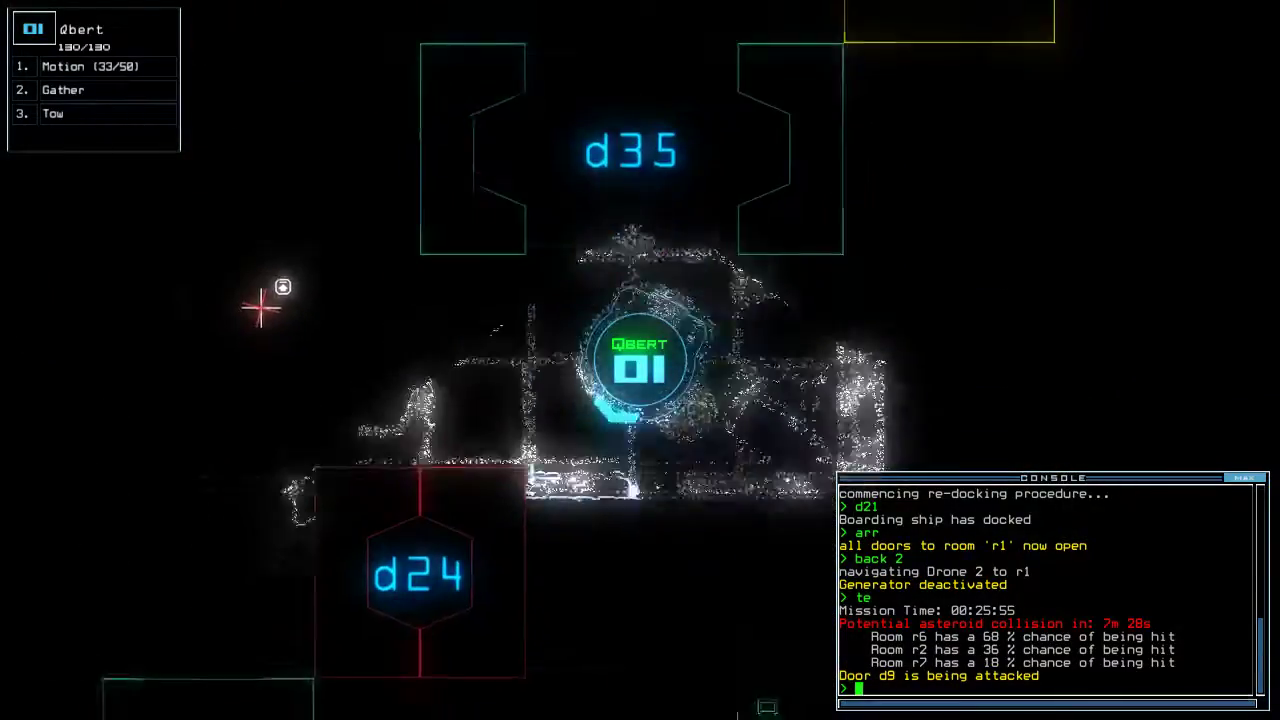
{"action": "key", "text": "2"}
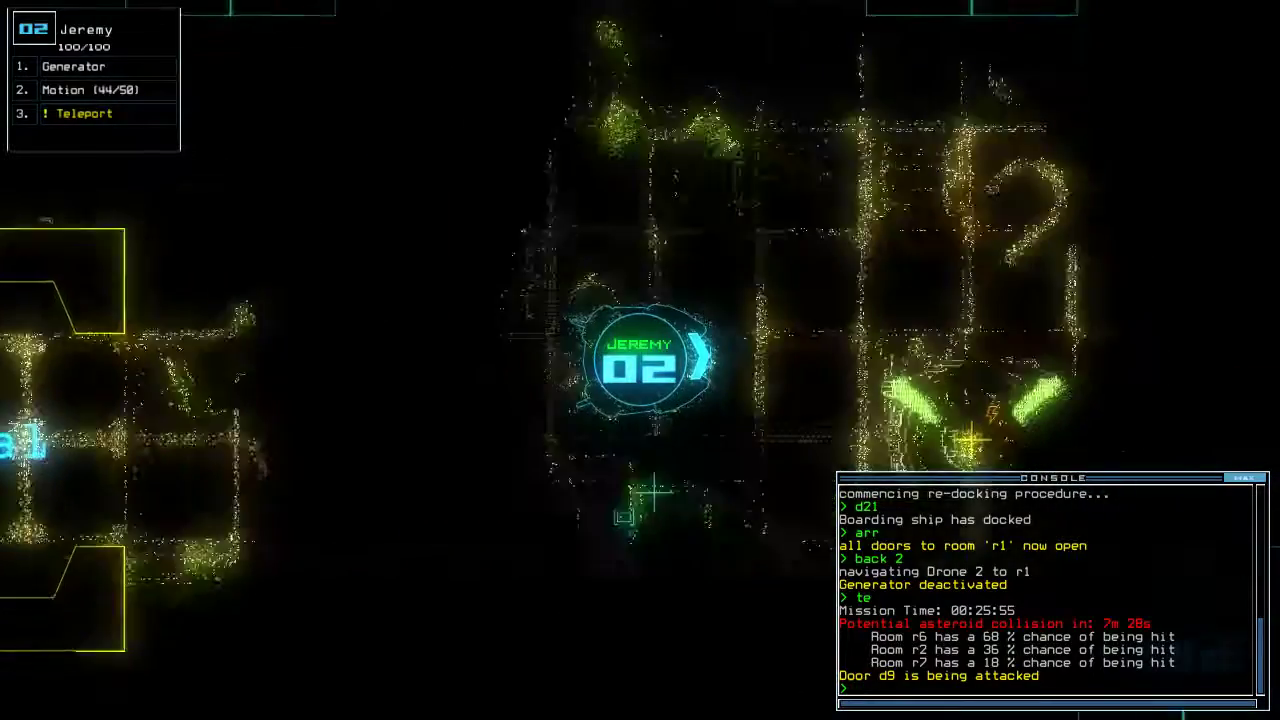
{"action": "type", "text": "g"}
{"action": "key", "text": "Return"}
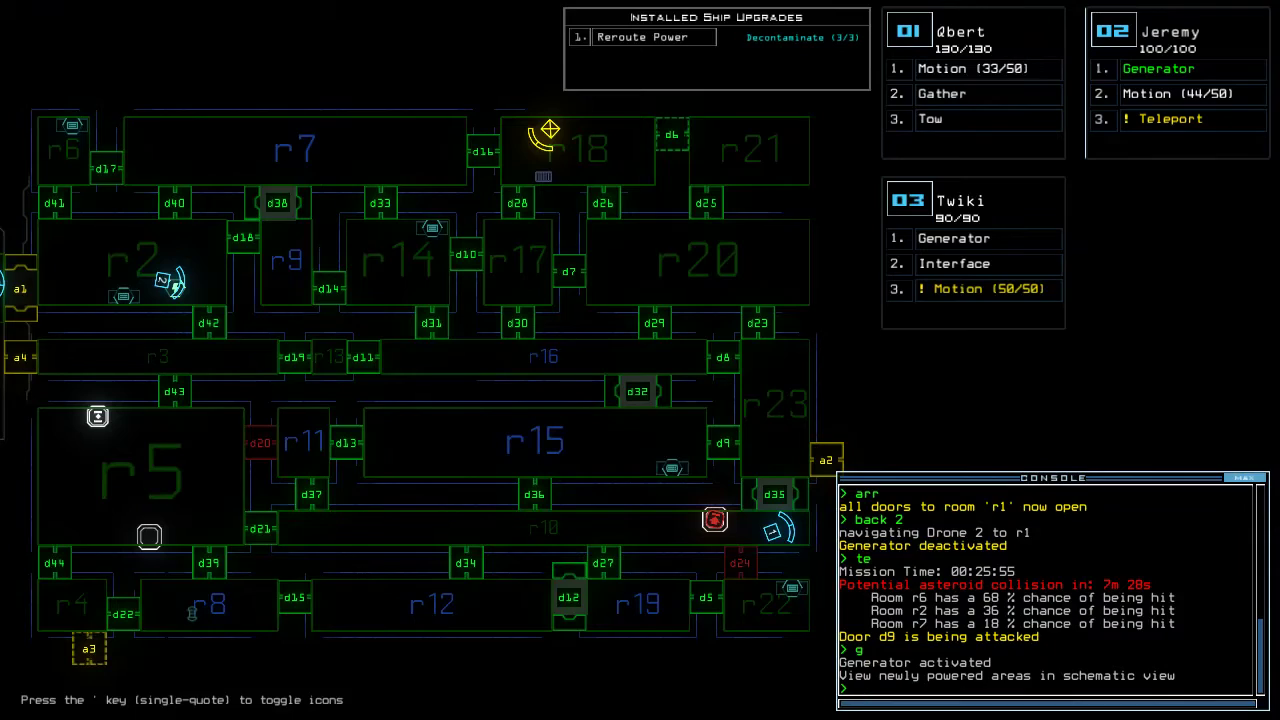
Drive Qbert left past doors d27, d36 and d34 to door d21 and open it
{"action": "key", "text": "1"}
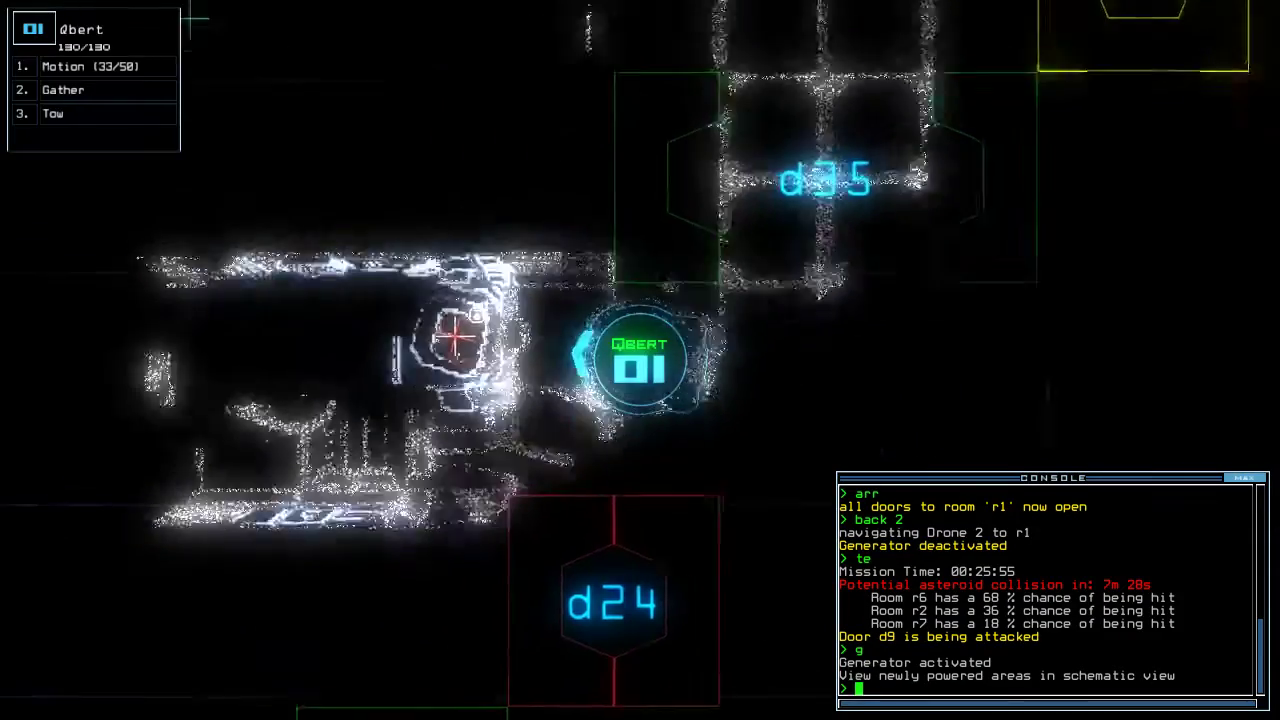
{"action": "key", "text": "Left"}
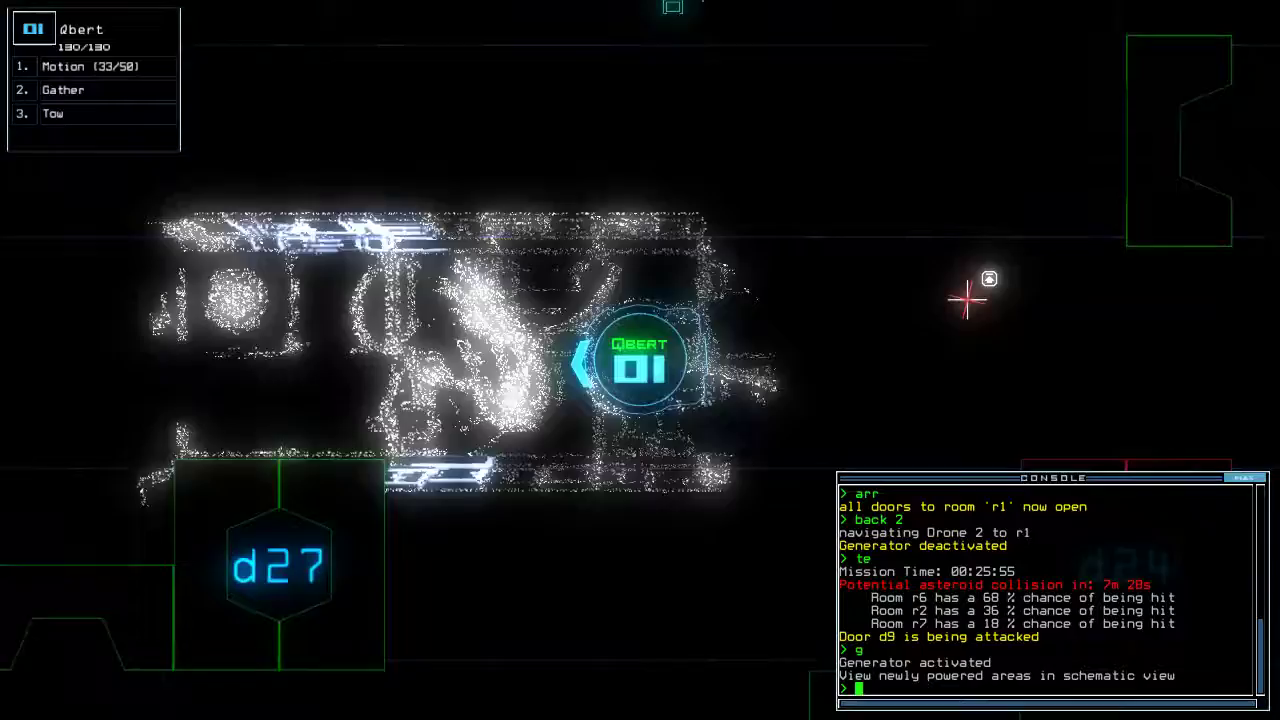
{"action": "key", "text": "Left"}
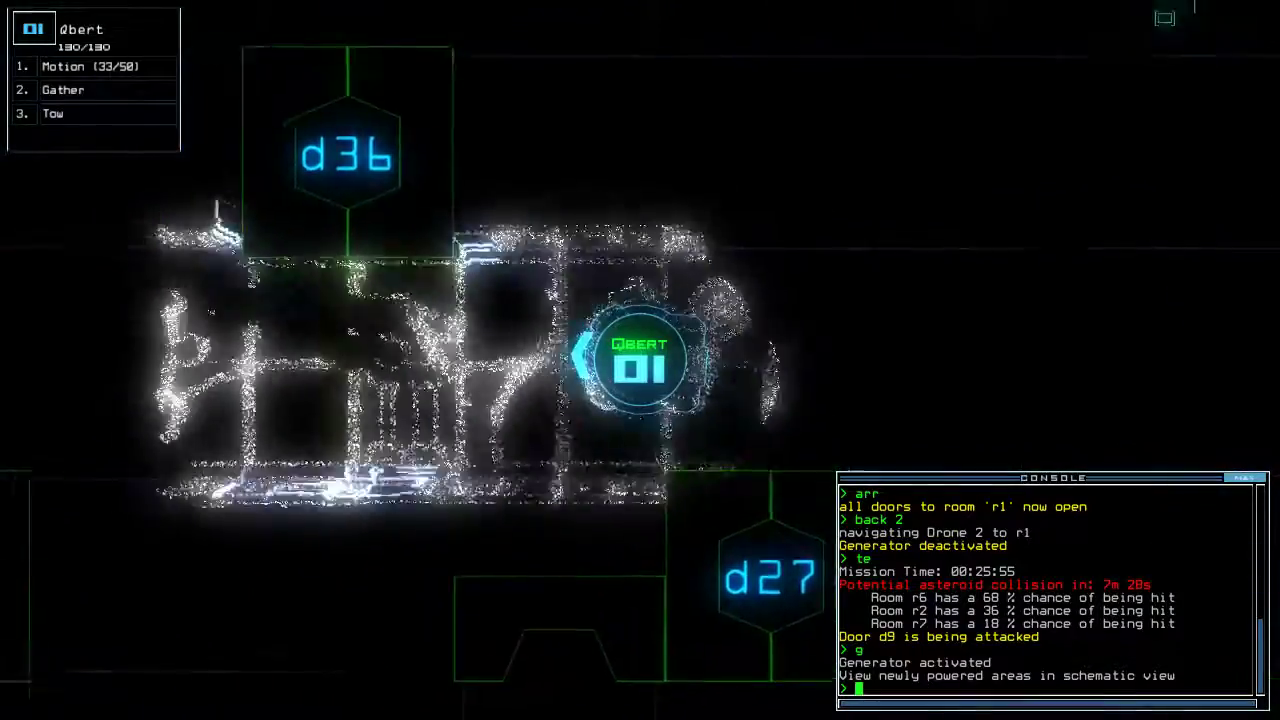
{"action": "key", "text": "Left"}
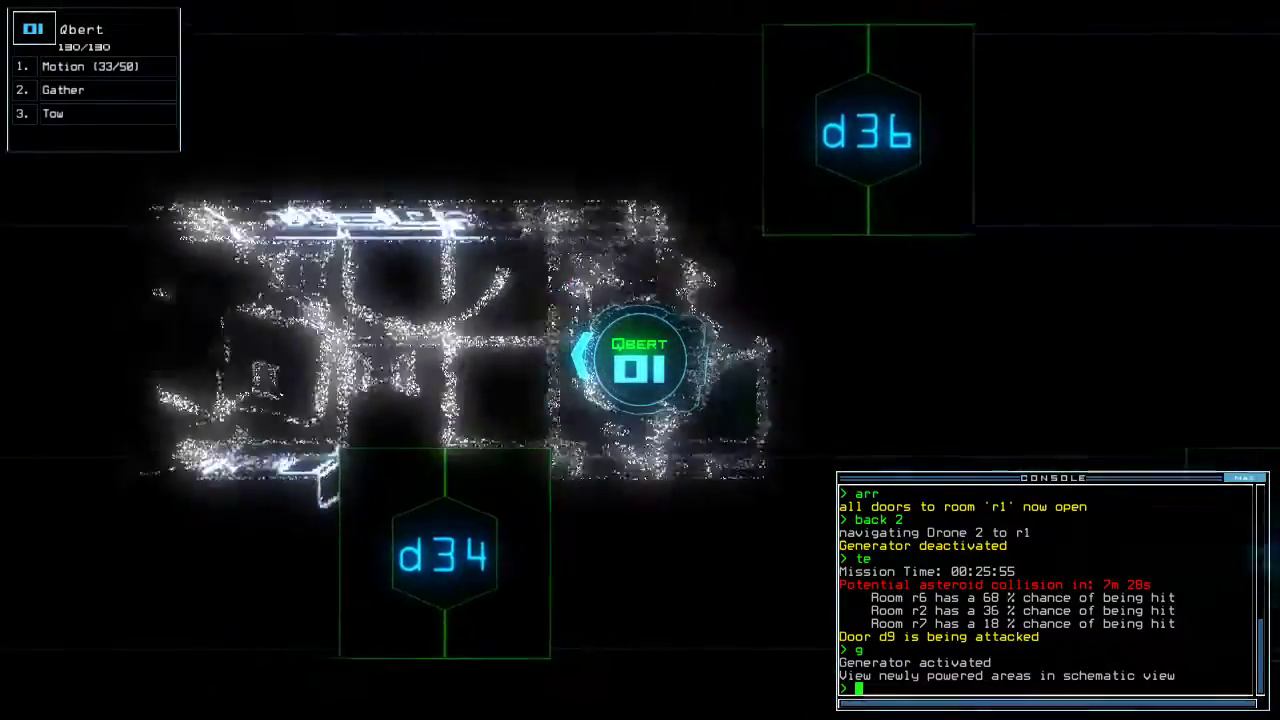
{"action": "key", "text": "Left"}
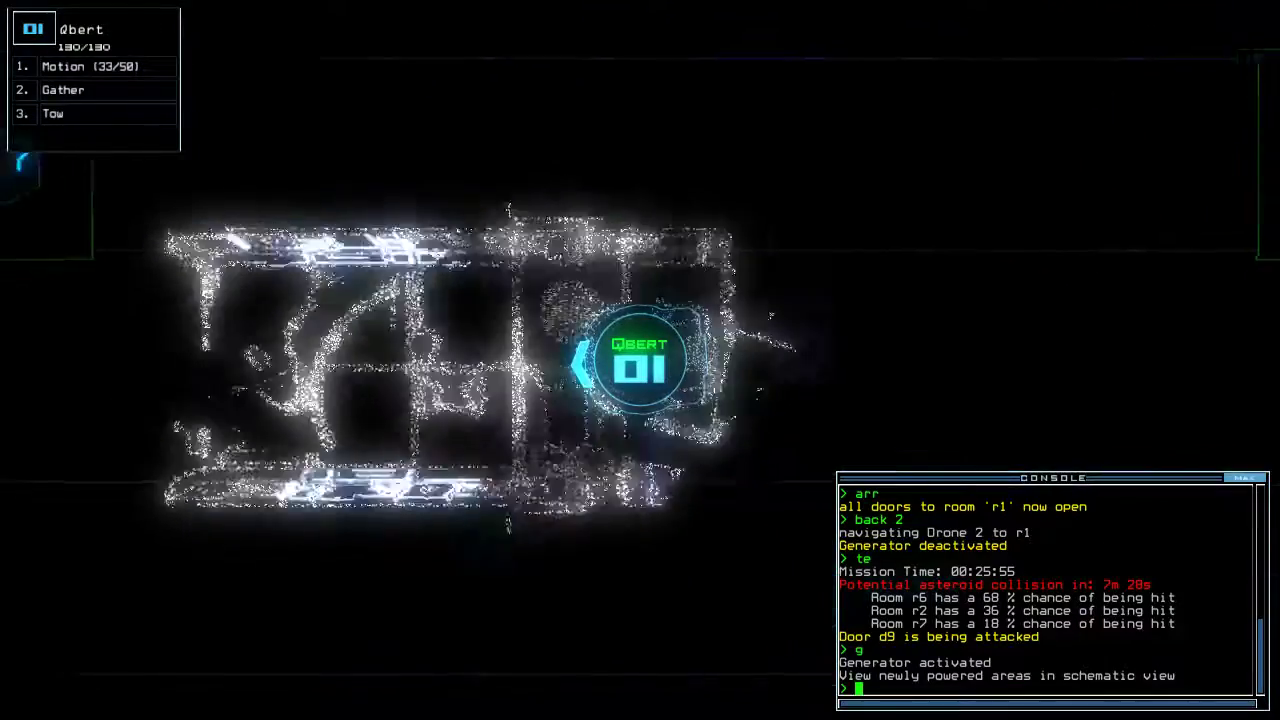
{"action": "key", "text": "Left"}
{"action": "type", "text": "d"}
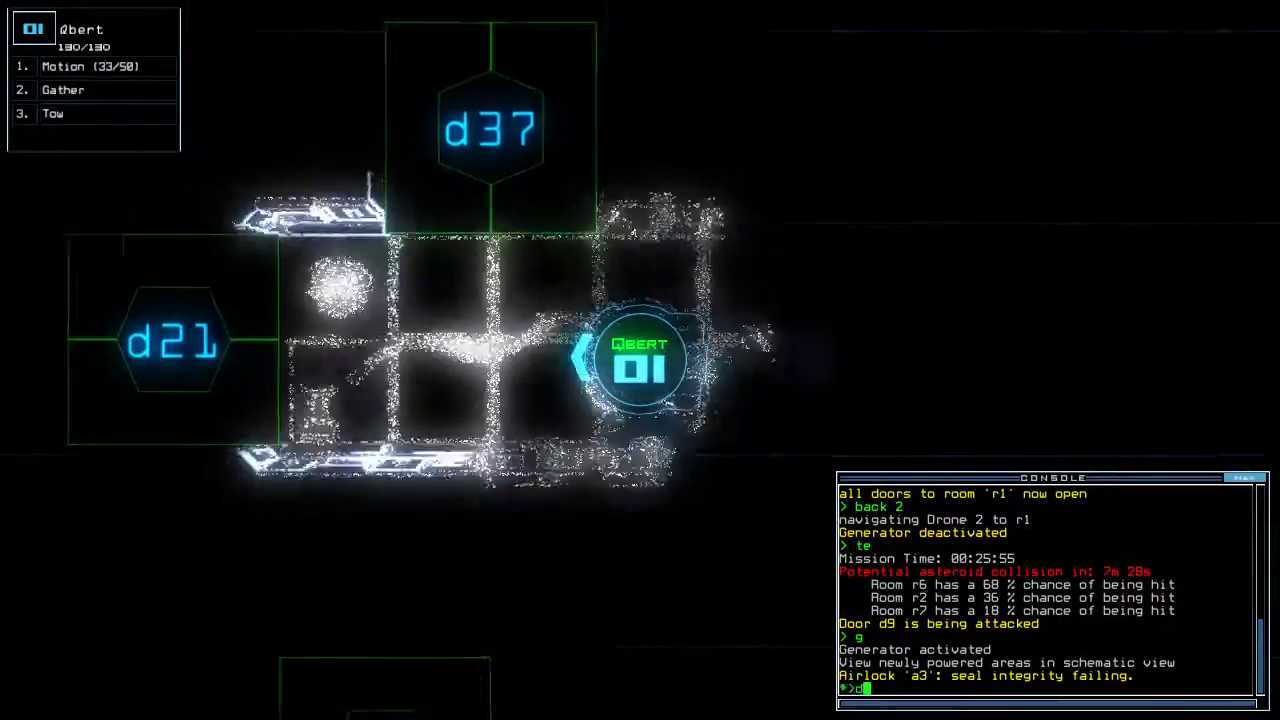
{"action": "key", "text": "Return"}
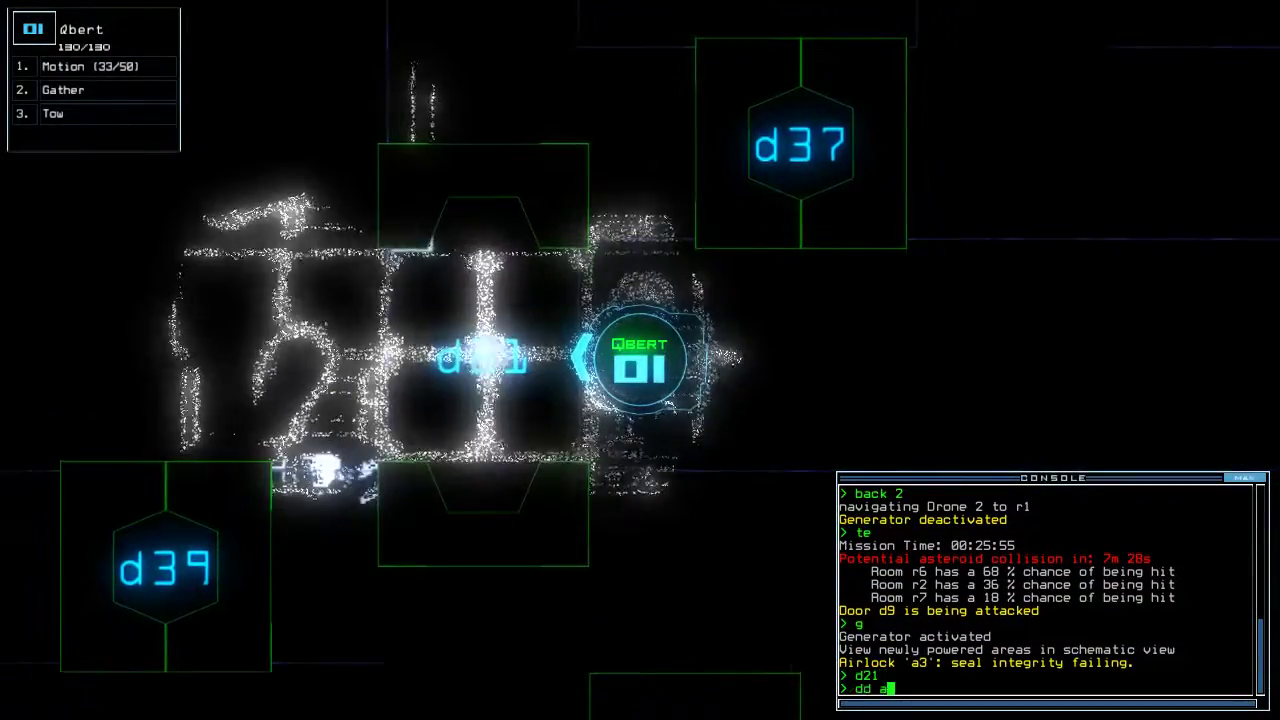
Start redocking at airlock a3 while toggling doors d21 and d44 for Qbert
{"action": "key", "text": "Return"}
{"action": "type", "text": "d"}
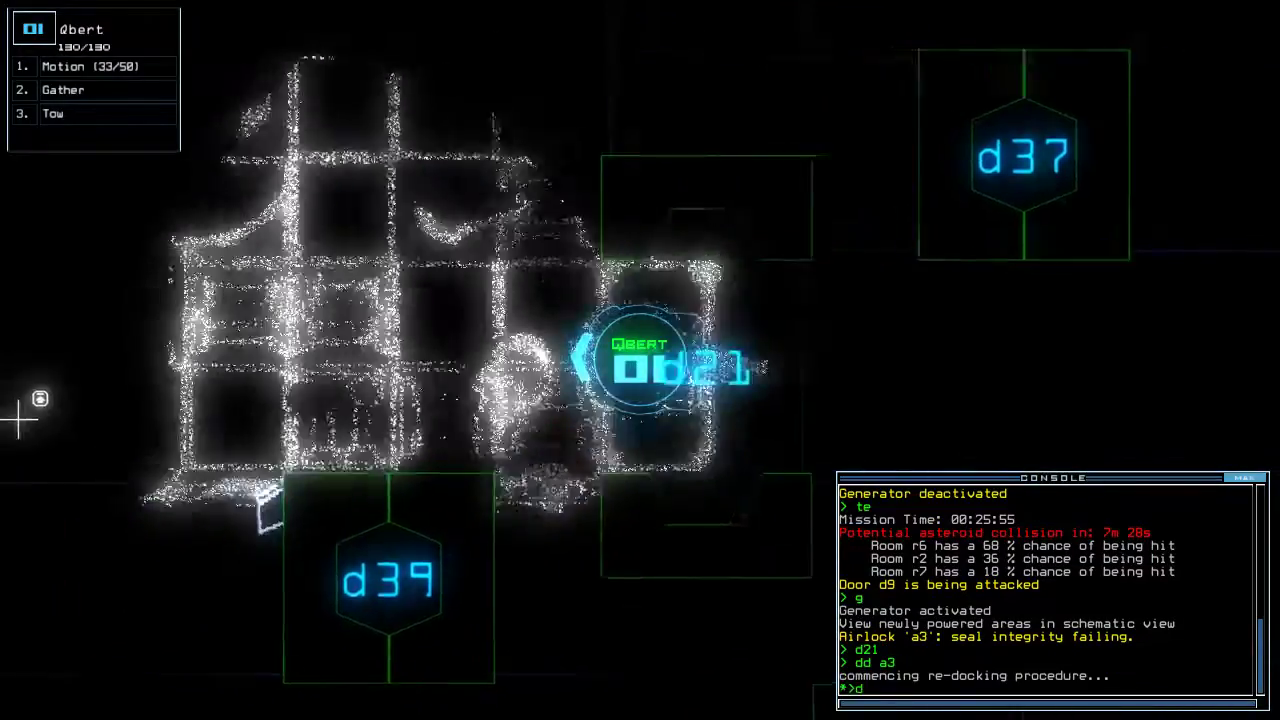
{"action": "type", "text": "21"}
{"action": "key", "text": "Return"}
{"action": "key", "text": "Left"}
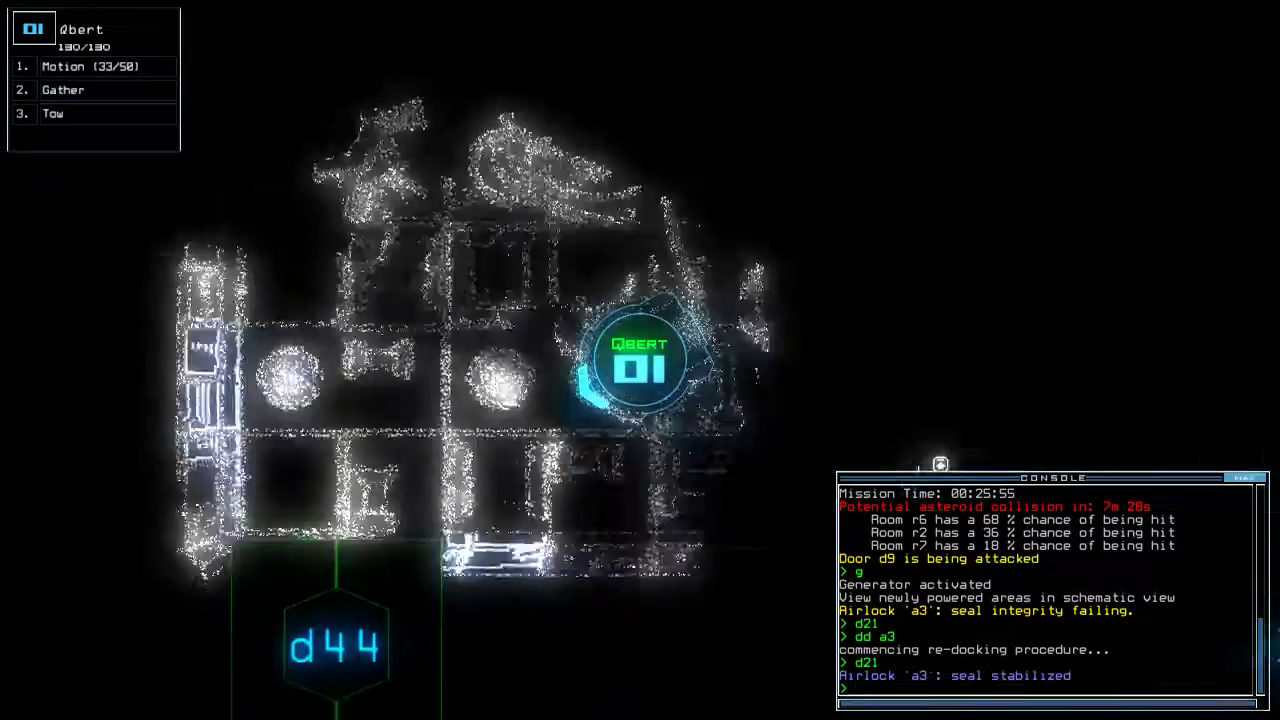
{"action": "type", "text": "d44"}
{"action": "key", "text": "Return"}
{"action": "type", "text": "d44"}
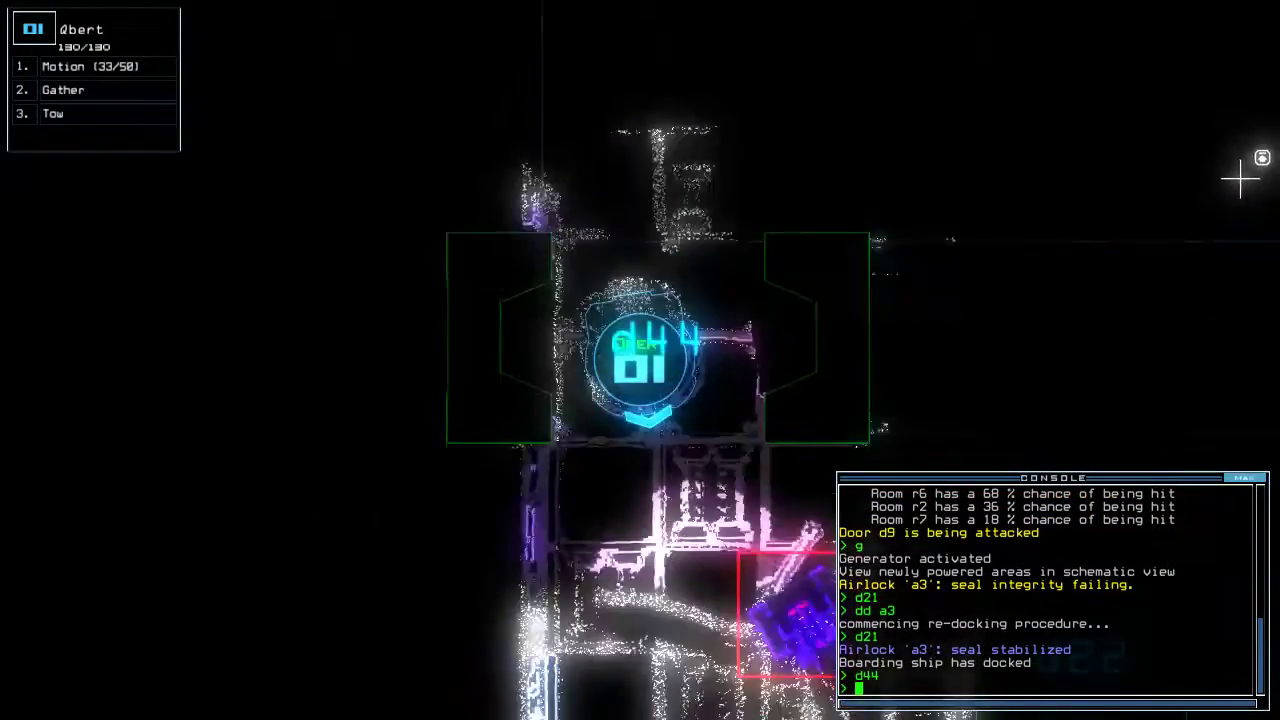
{"action": "key", "text": "Return"}
{"action": "key", "text": "Tab"}
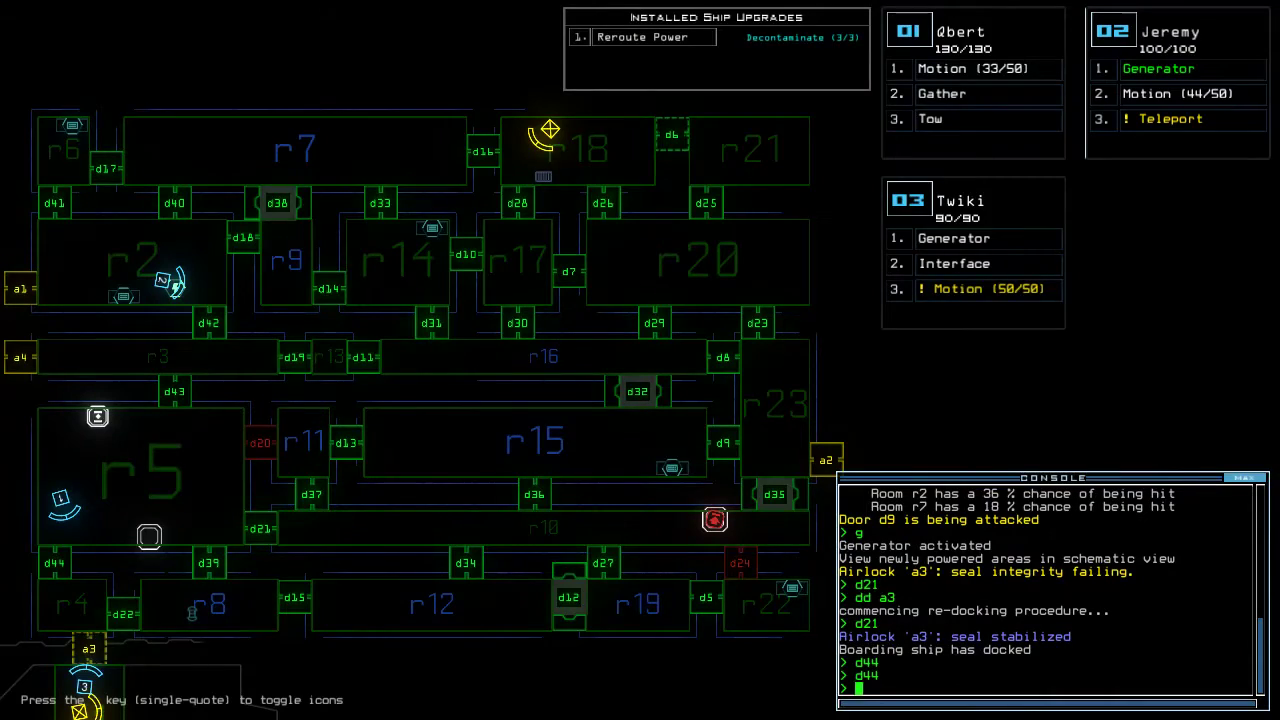
{"action": "key", "text": "Tab"}
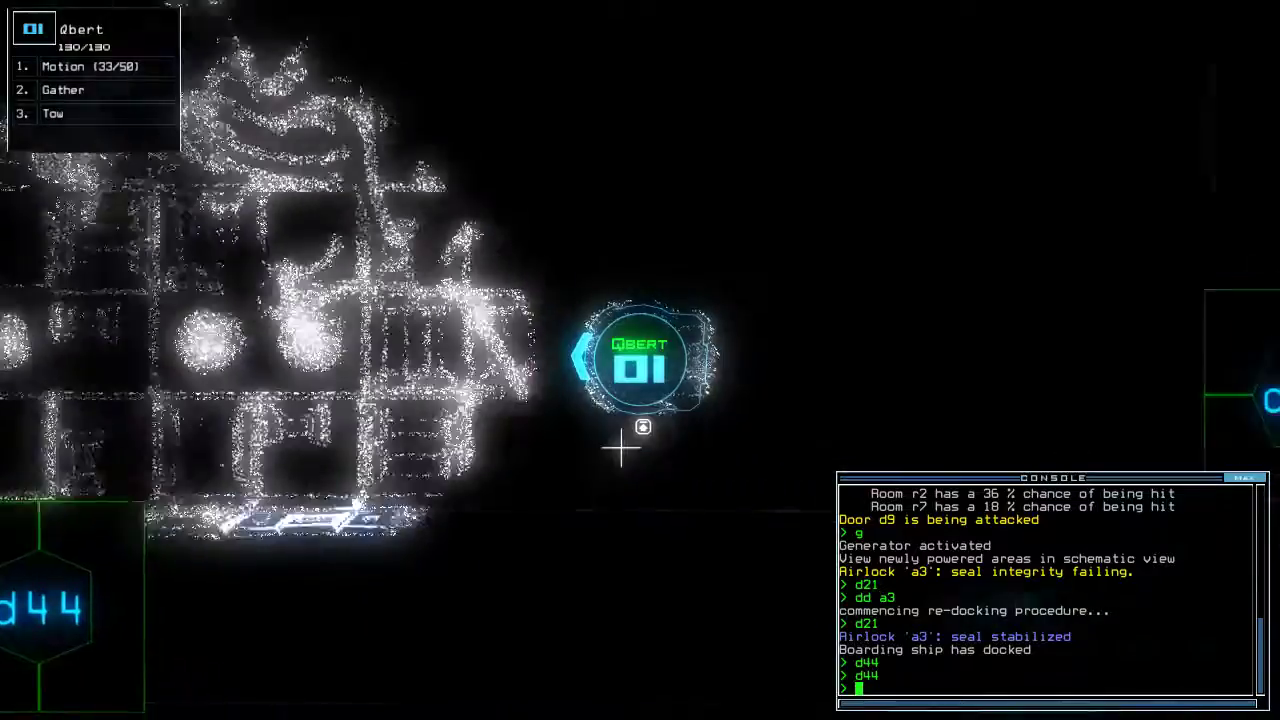
{"action": "type", "text": "d21"}
Toggle doors d21 and d39, checking the schematic and Qbert's view
{"action": "key", "text": "Return"}
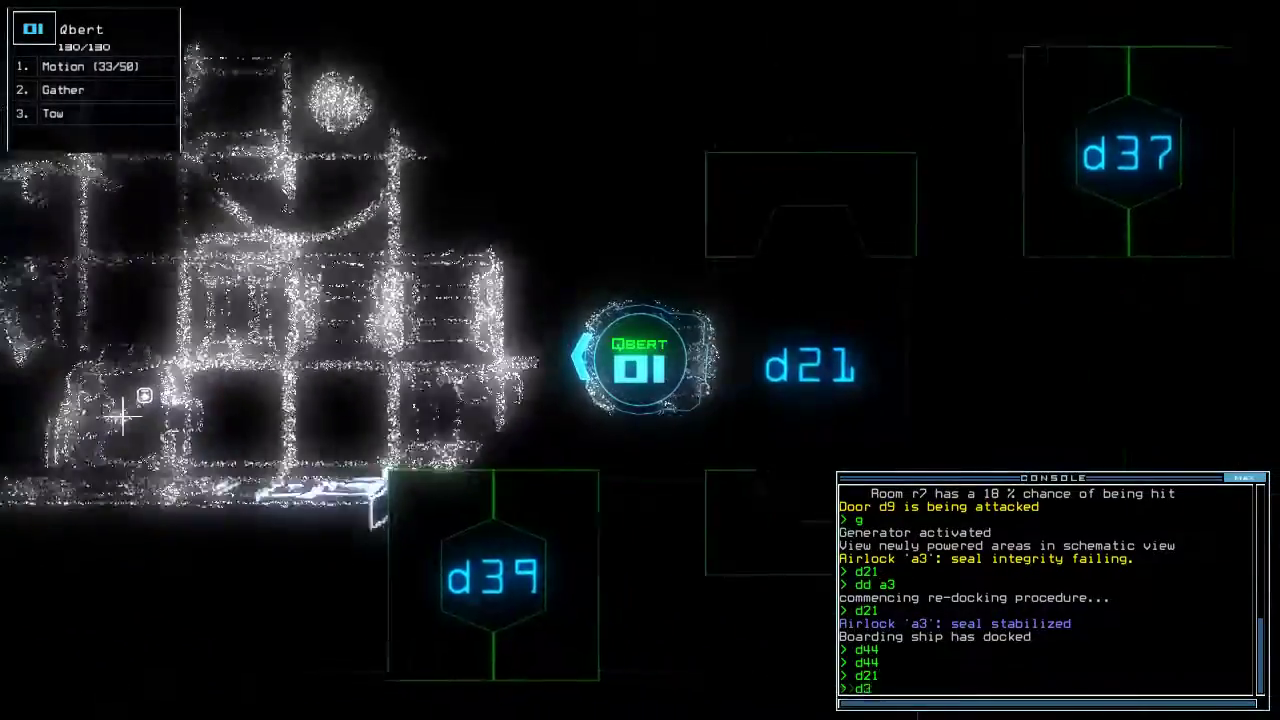
{"action": "type", "text": "d39"}
{"action": "key", "text": "Return"}
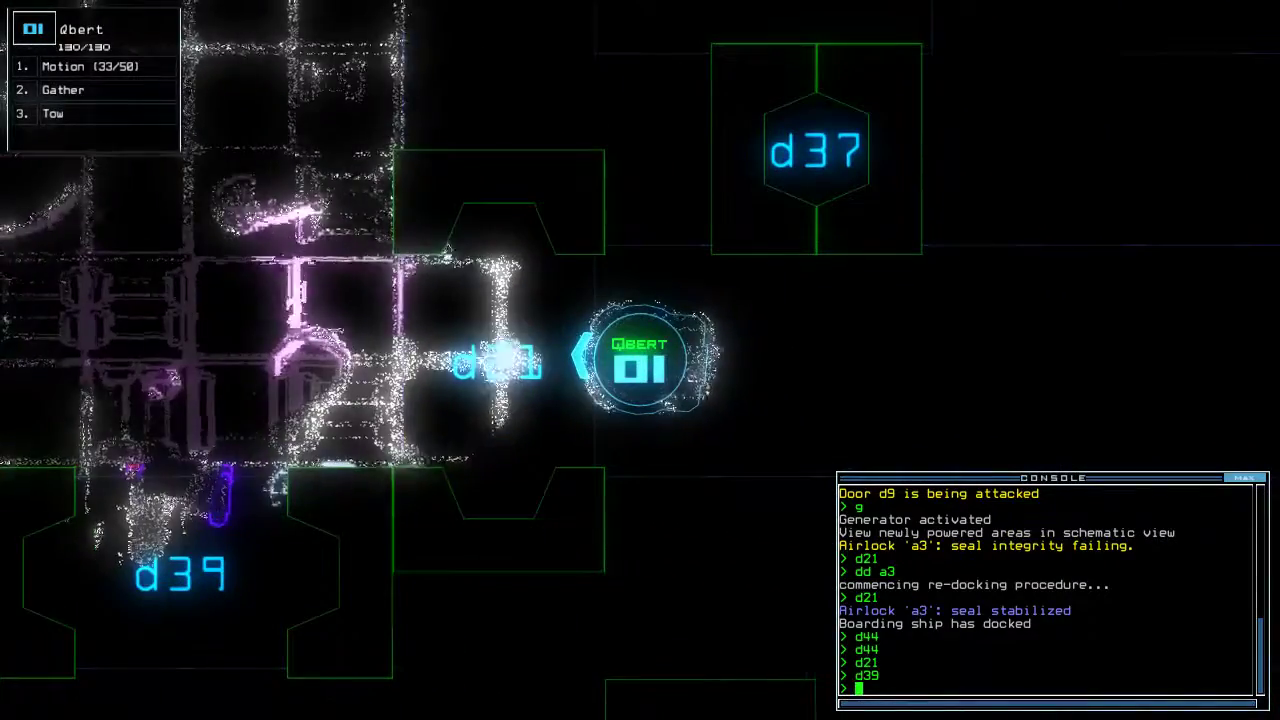
{"action": "type", "text": "d21"}
{"action": "key", "text": "Return"}
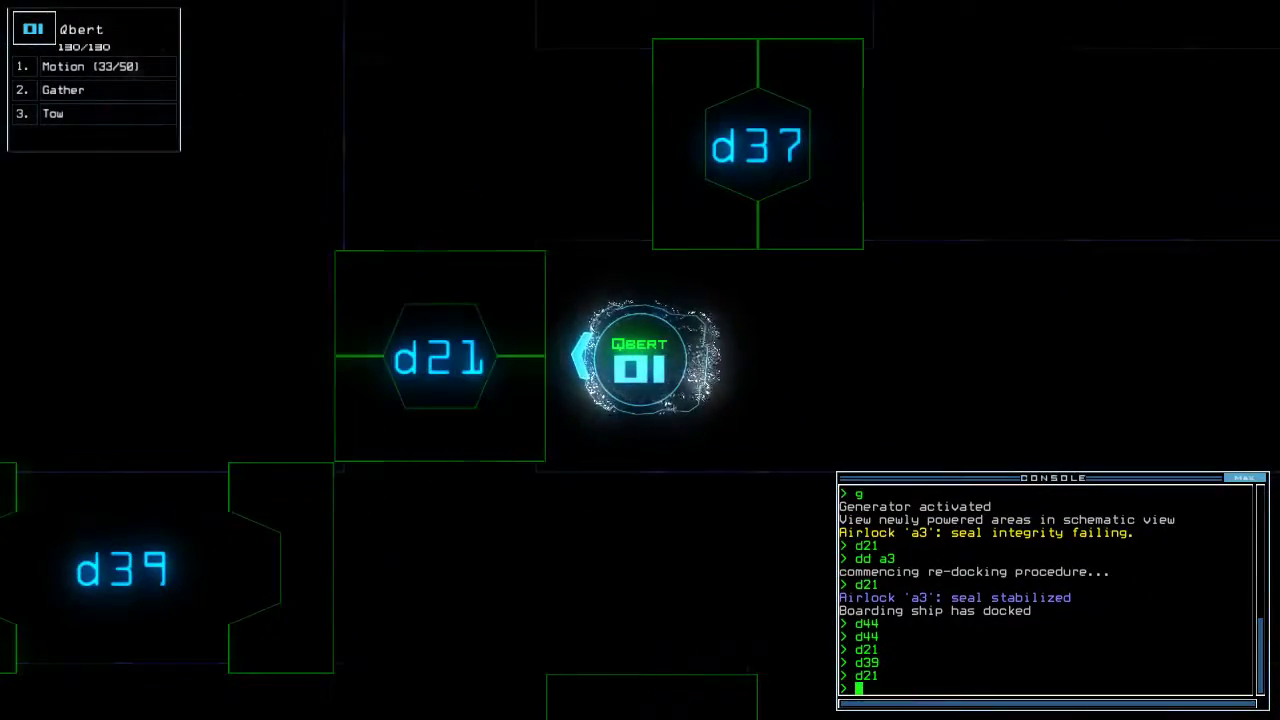
{"action": "key", "text": "Tab"}
{"action": "type", "text": "d39"}
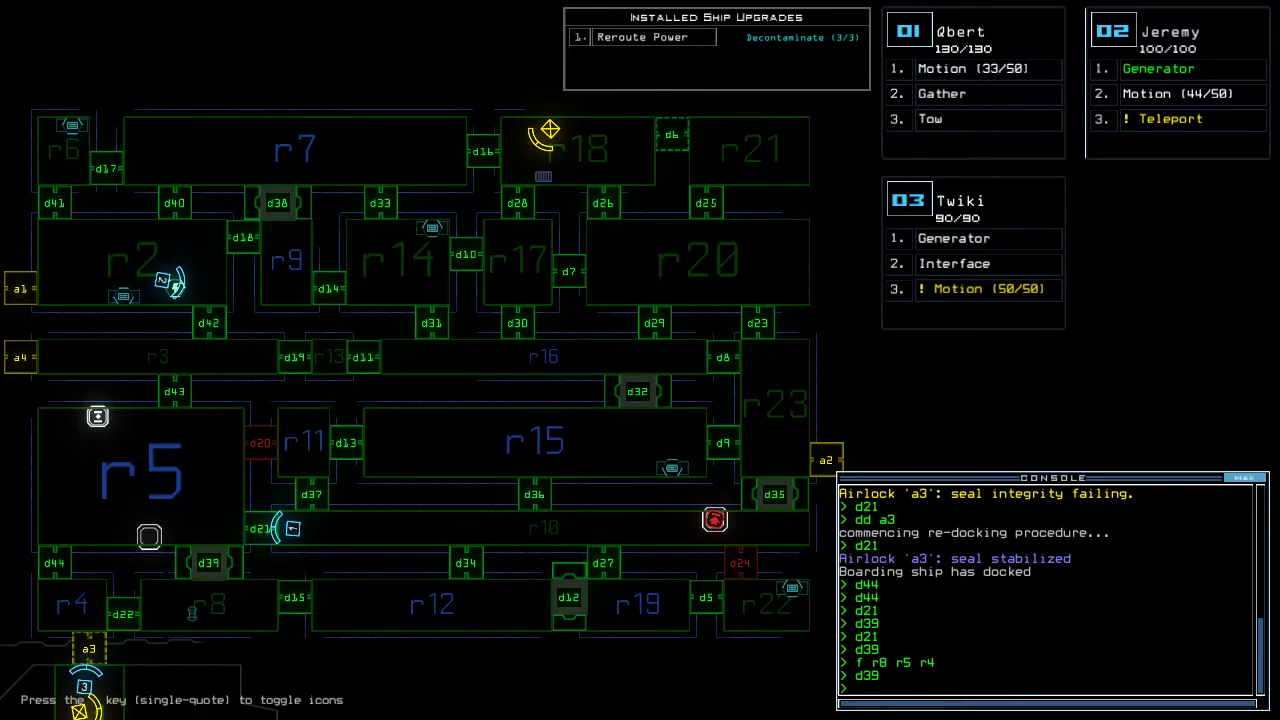
{"action": "key", "text": "Tab"}
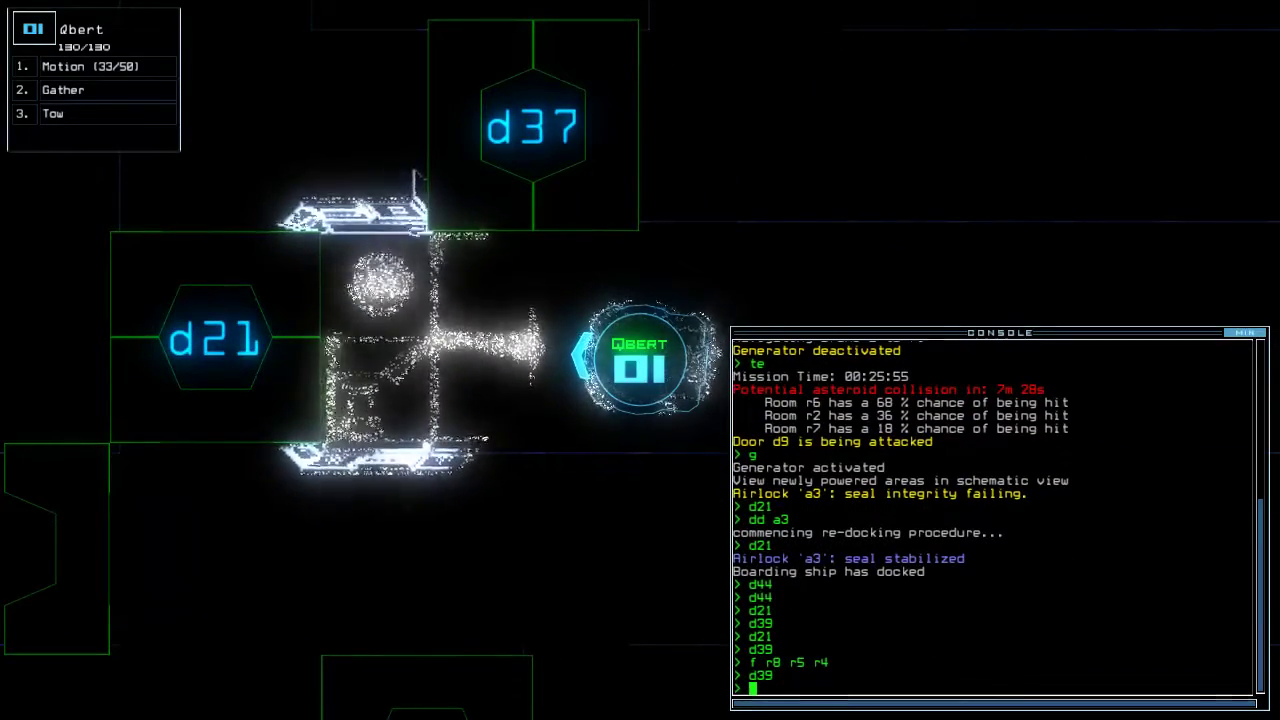
{"action": "key", "text": "Tab"}
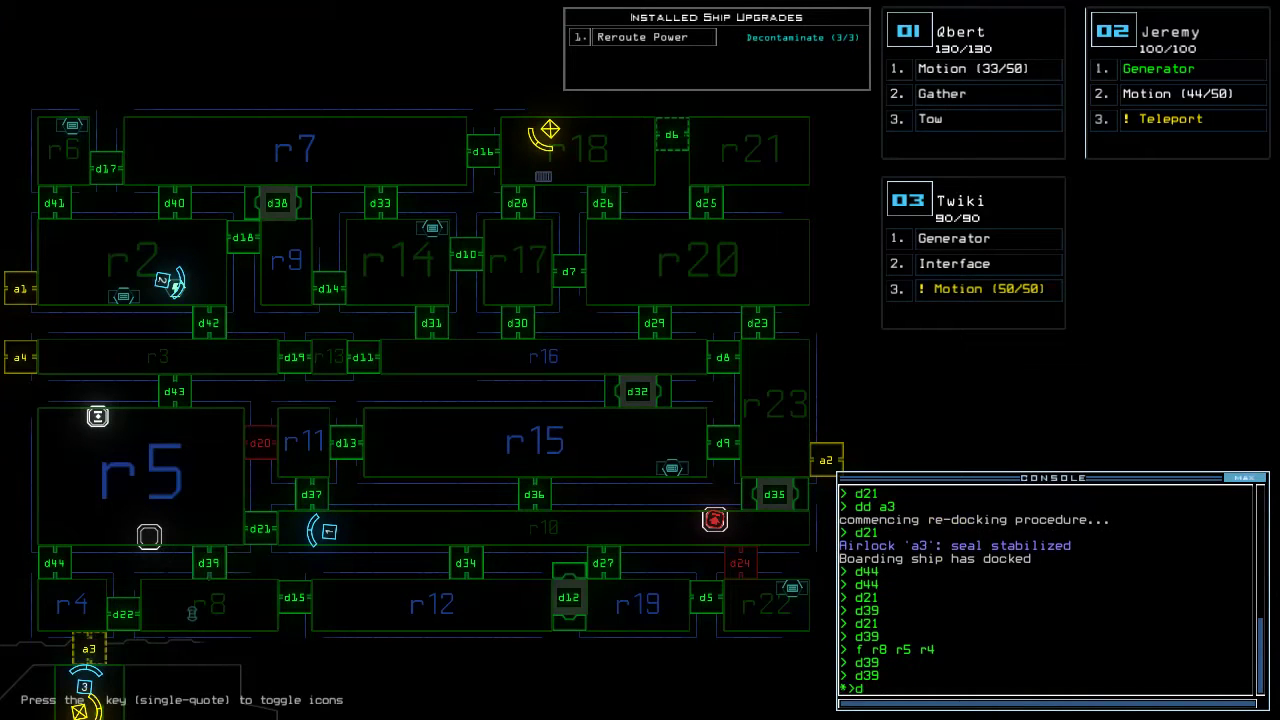
{"action": "key", "text": "Tab"}
{"action": "type", "text": "d21"}
Toggle door d21, open all doors to room r1, and send Drone 2 back there
{"action": "key", "text": "Return"}
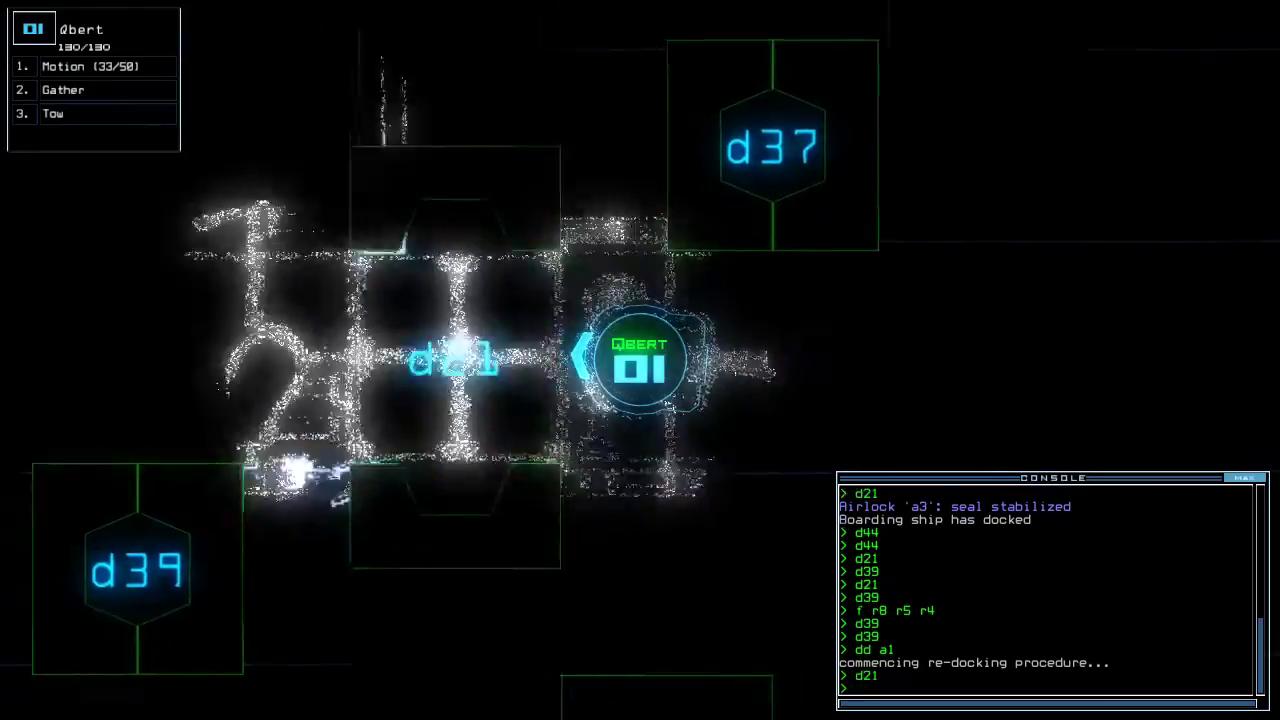
{"action": "key", "text": "Up"}
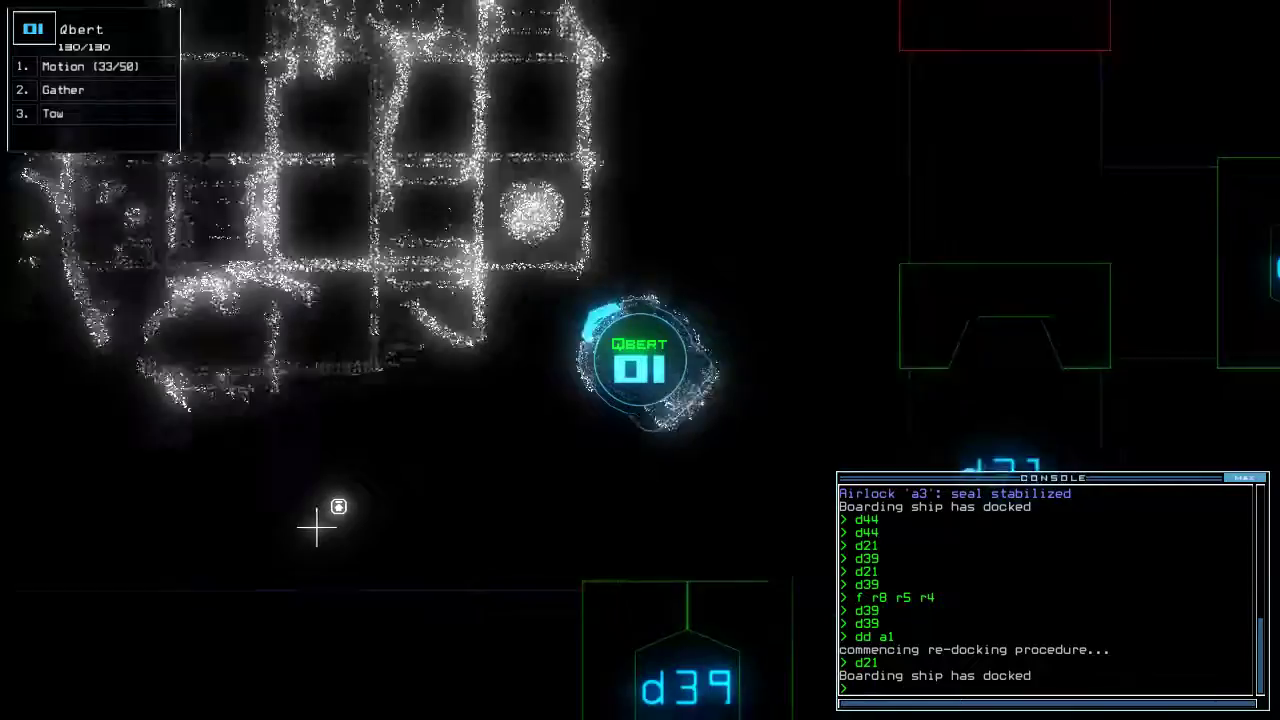
{"action": "type", "text": "arr"}
{"action": "key", "text": "Return"}
{"action": "type", "text": "back"}
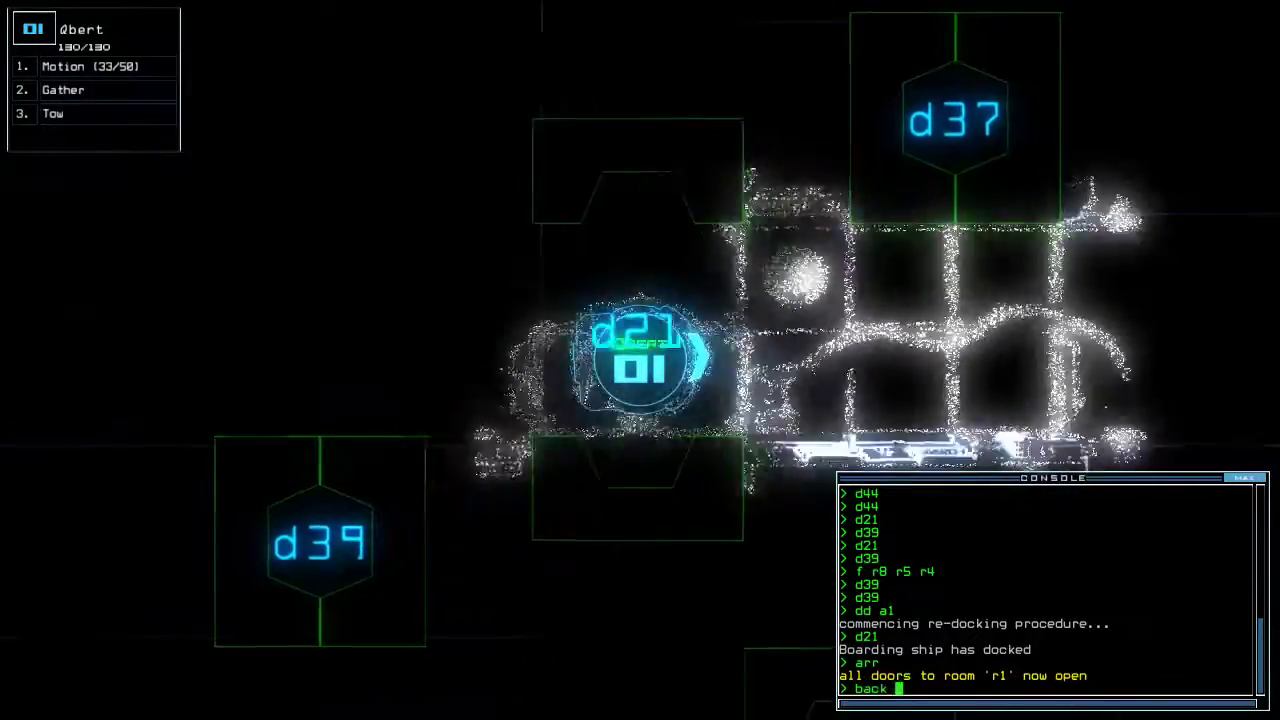
{"action": "type", "text": " 2"}
{"action": "key", "text": "Return"}
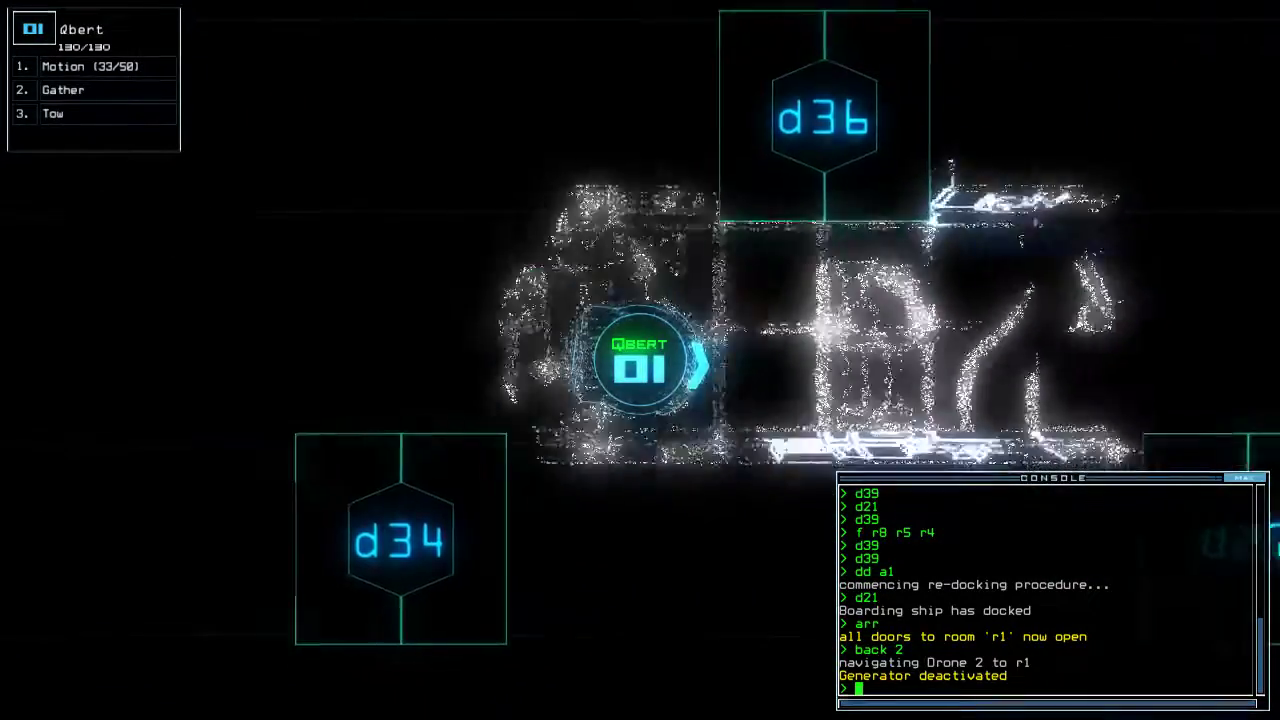
Enlarge and shrink the console, submit the mistyped command, and switch to Jeremy's view
{"action": "key", "text": "Tab"}
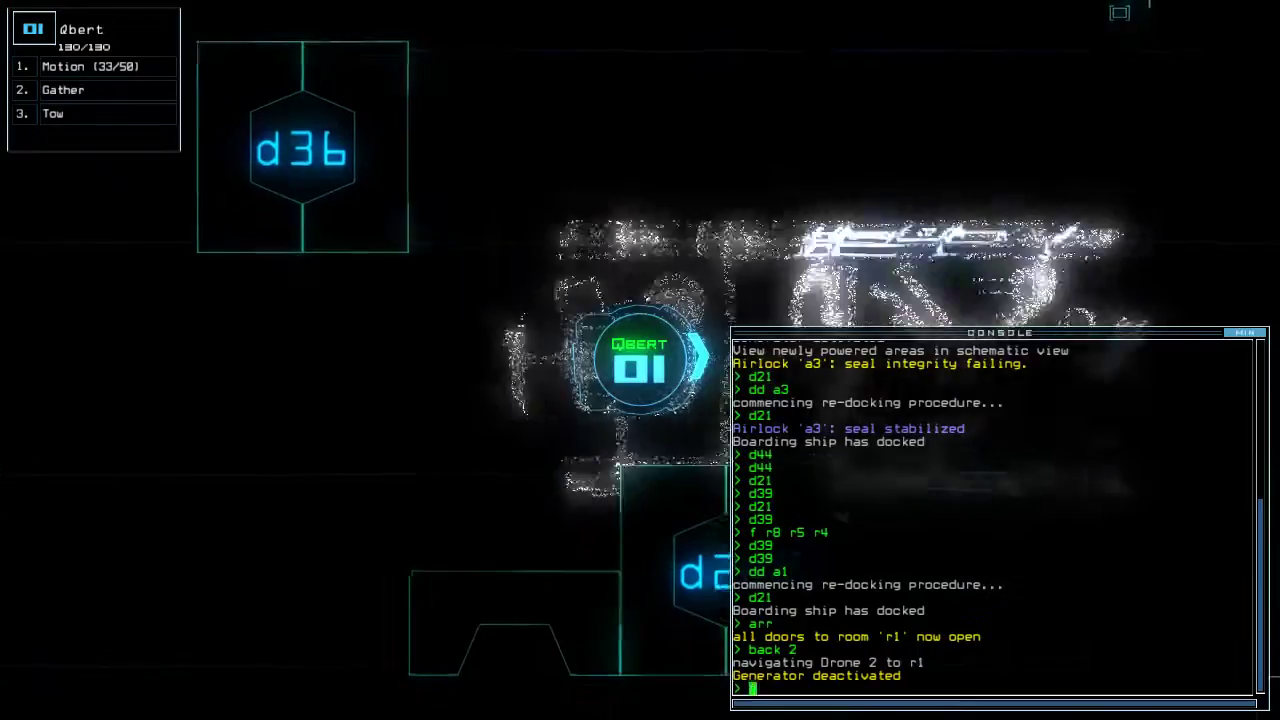
{"action": "scroll", "coordinate": [993, 515], "scroll_direction": "up", "scroll_amount": 4}
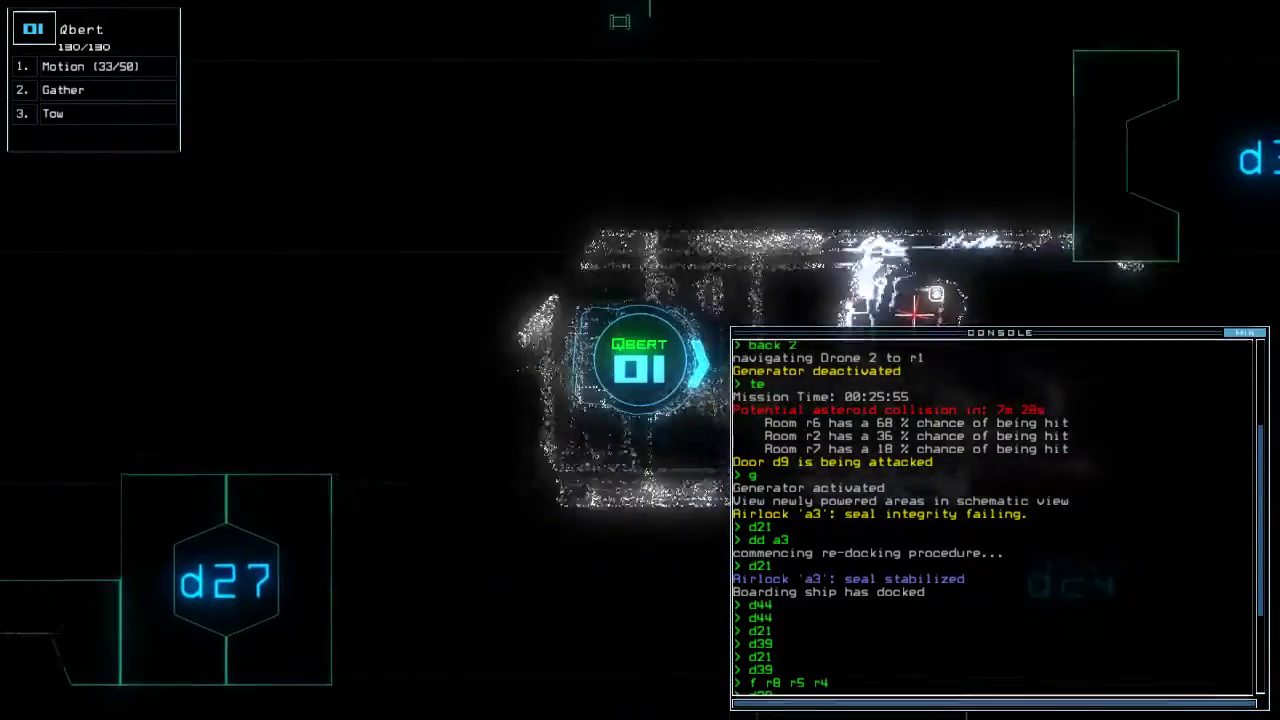
{"action": "key", "text": "Tab"}
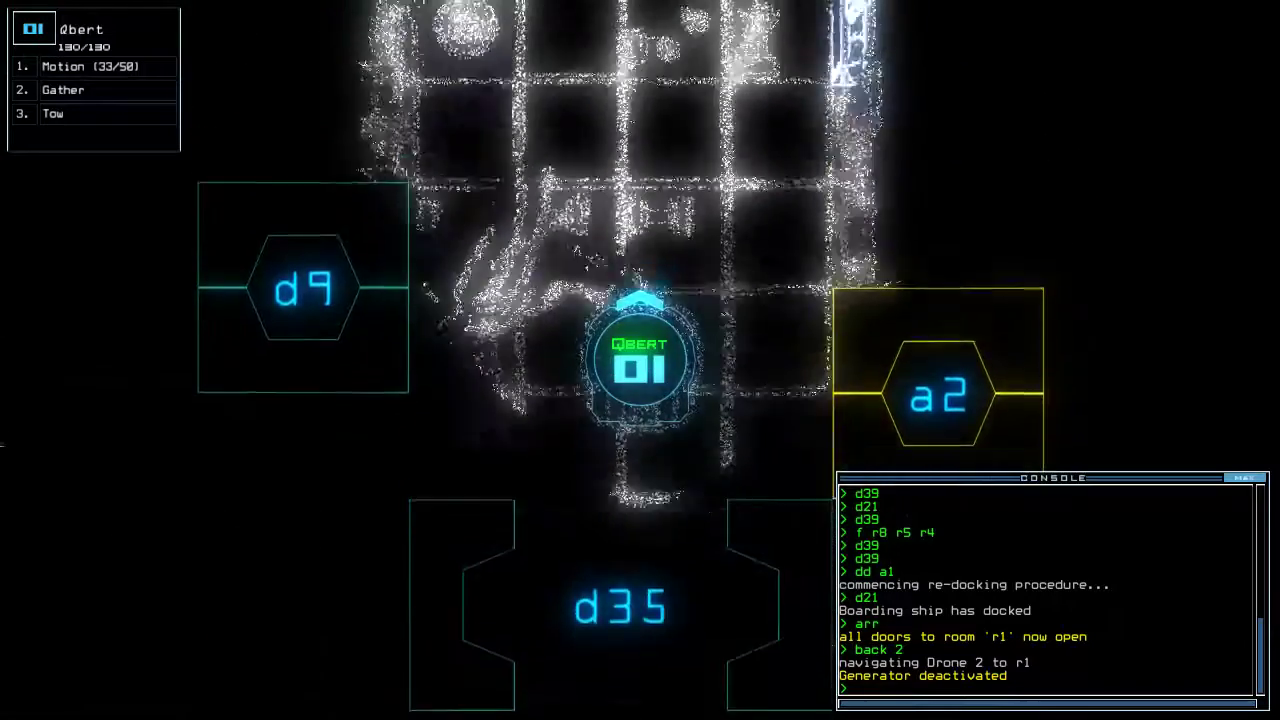
{"action": "type", "text": "thirty 3 28"}
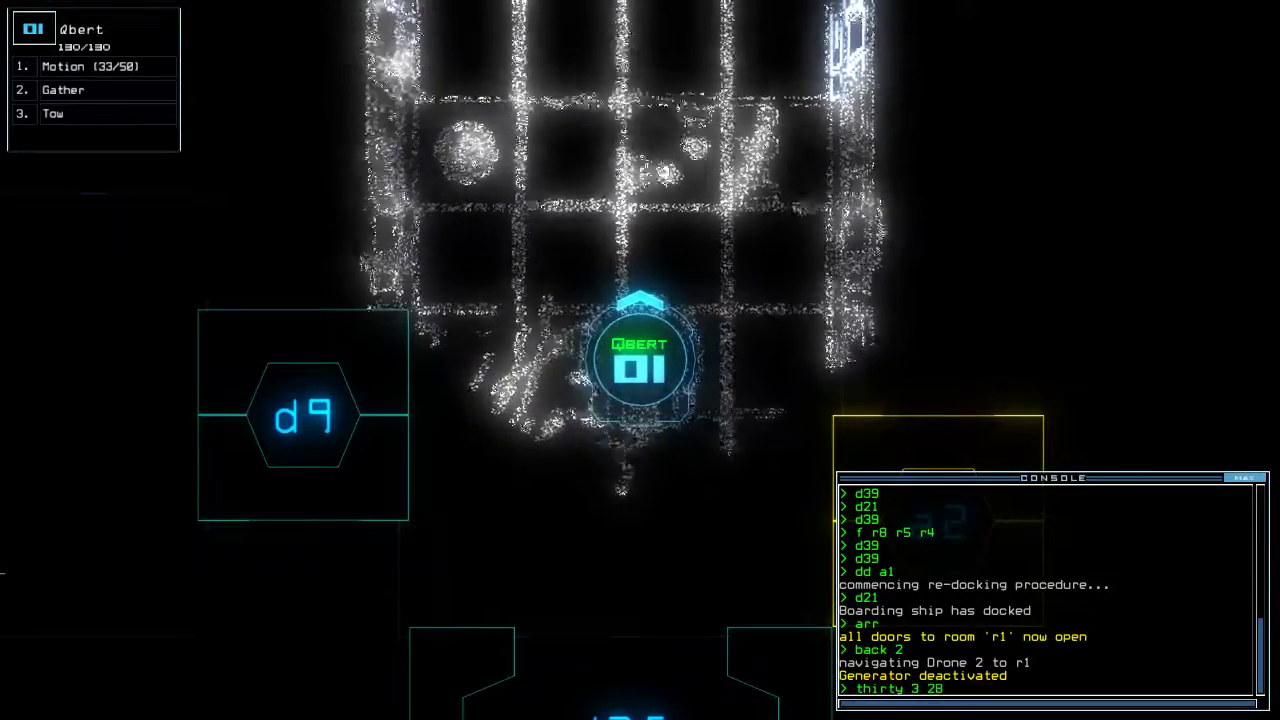
{"action": "key", "text": "Return"}
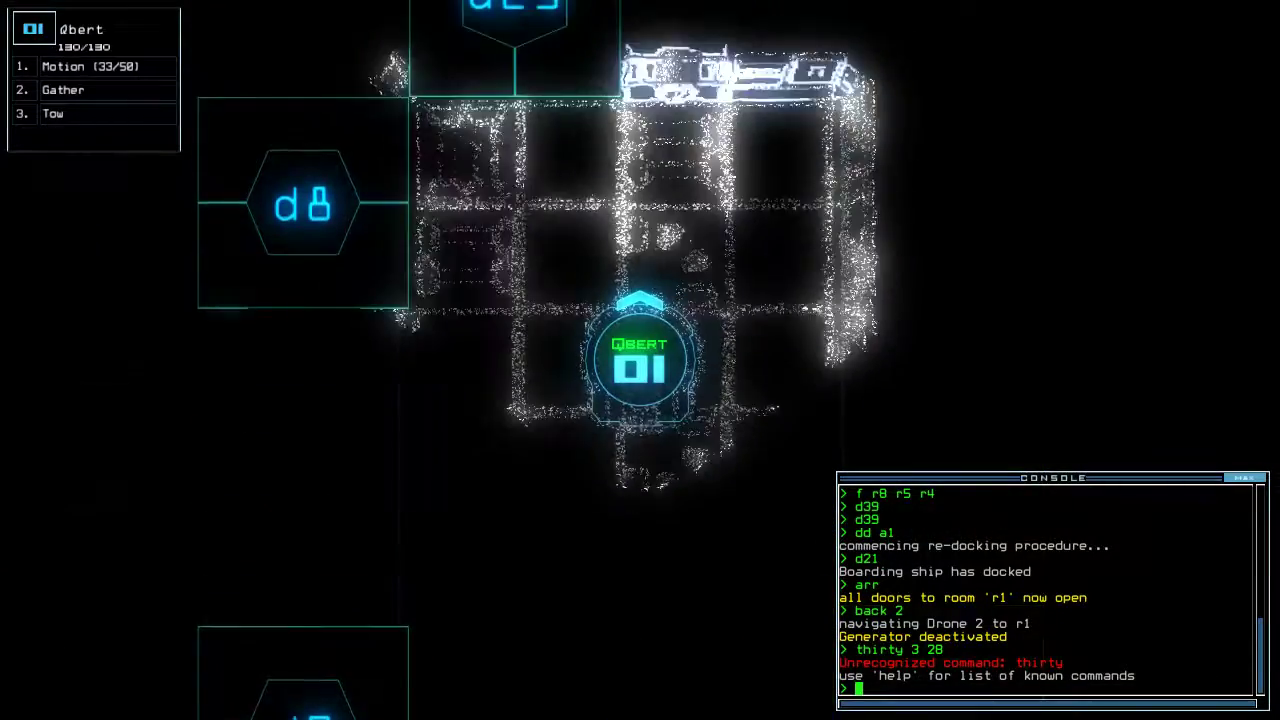
{"action": "key", "text": "F2"}
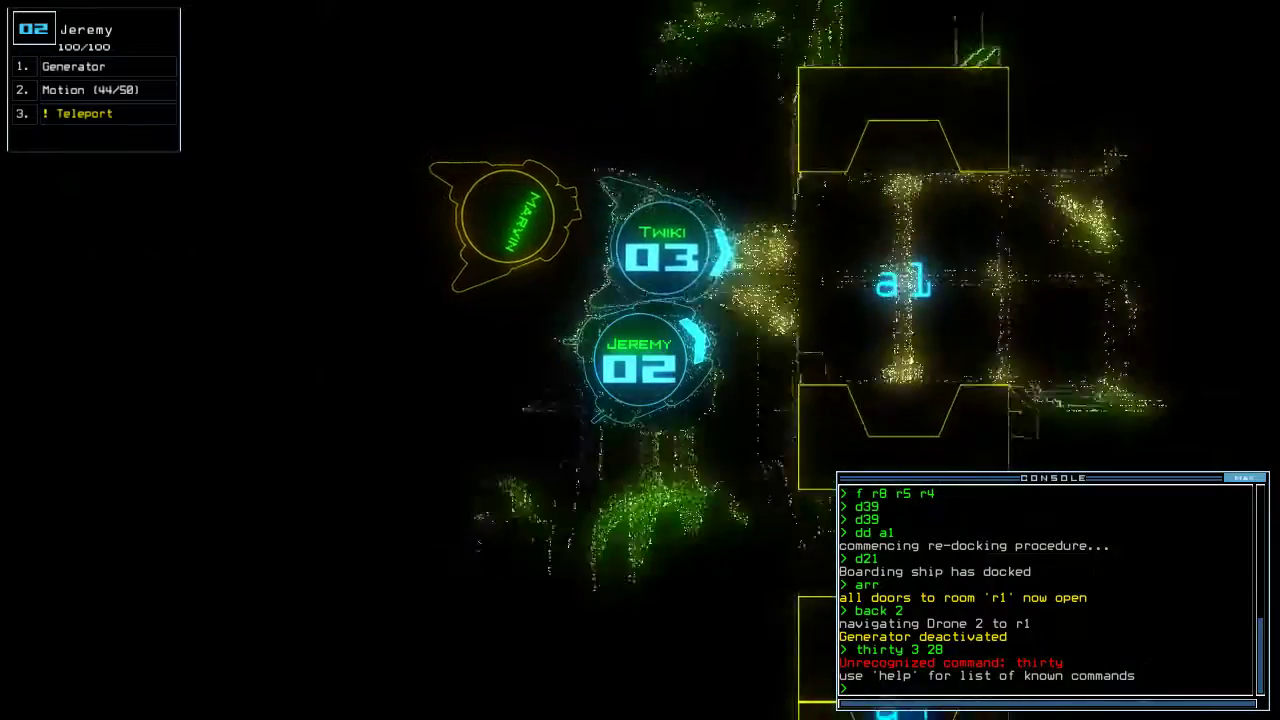
{"action": "type", "text": "g"}
Reactivate the generator, redock at airlock a2, and send Qbert toward room r5
{"action": "key", "text": "Return"}
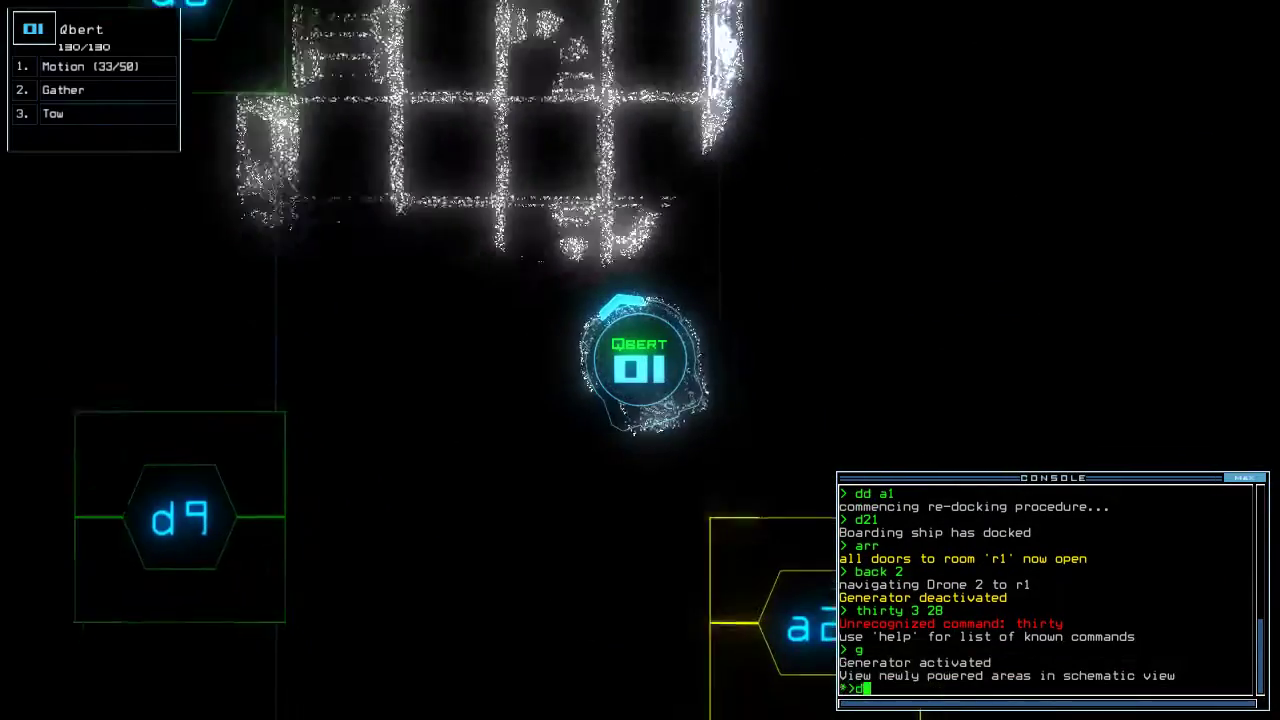
{"action": "type", "text": "dd a2"}
{"action": "key", "text": "Return"}
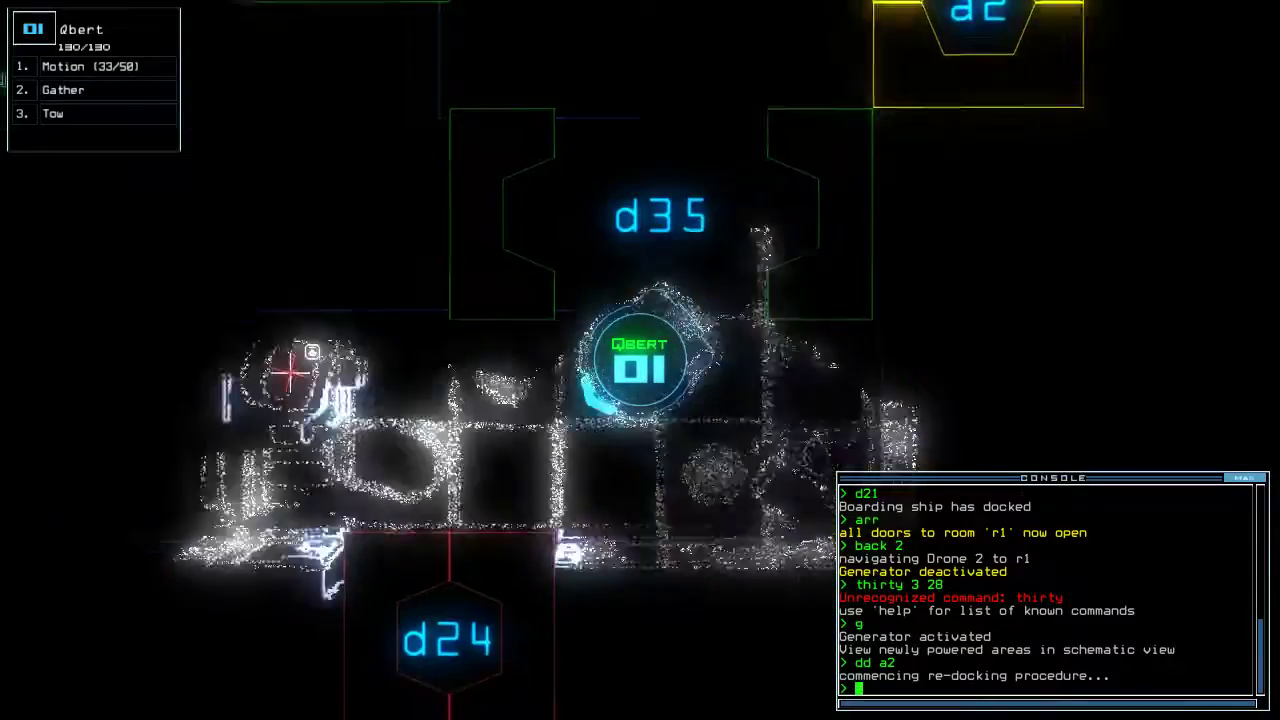
{"action": "type", "text": "f r"}
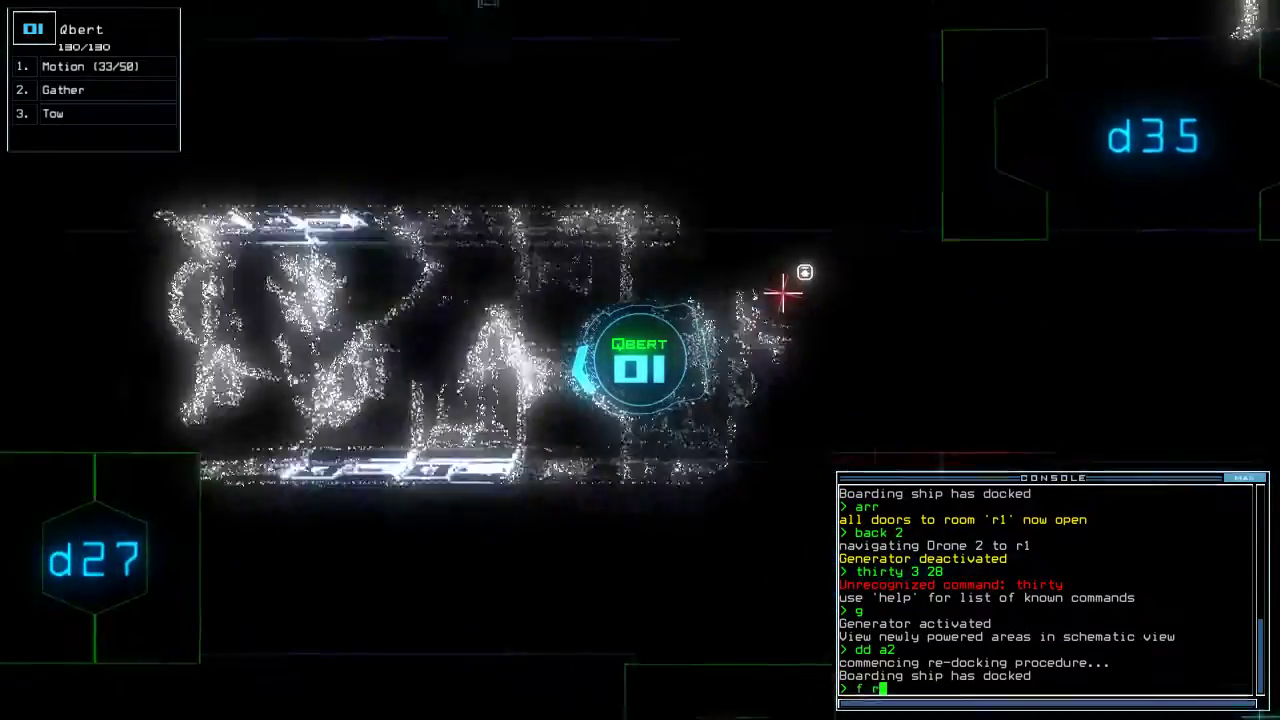
{"action": "type", "text": "5"}
{"action": "key", "text": "Return"}
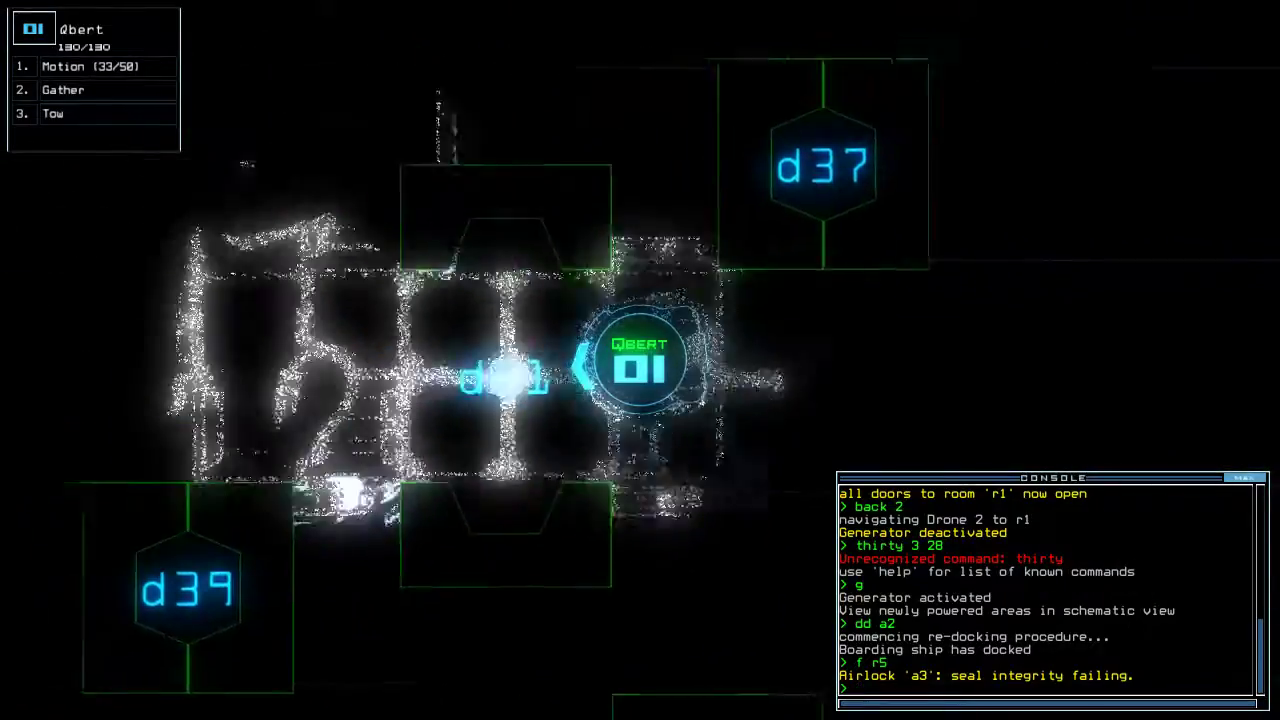
{"action": "type", "text": "d39"}
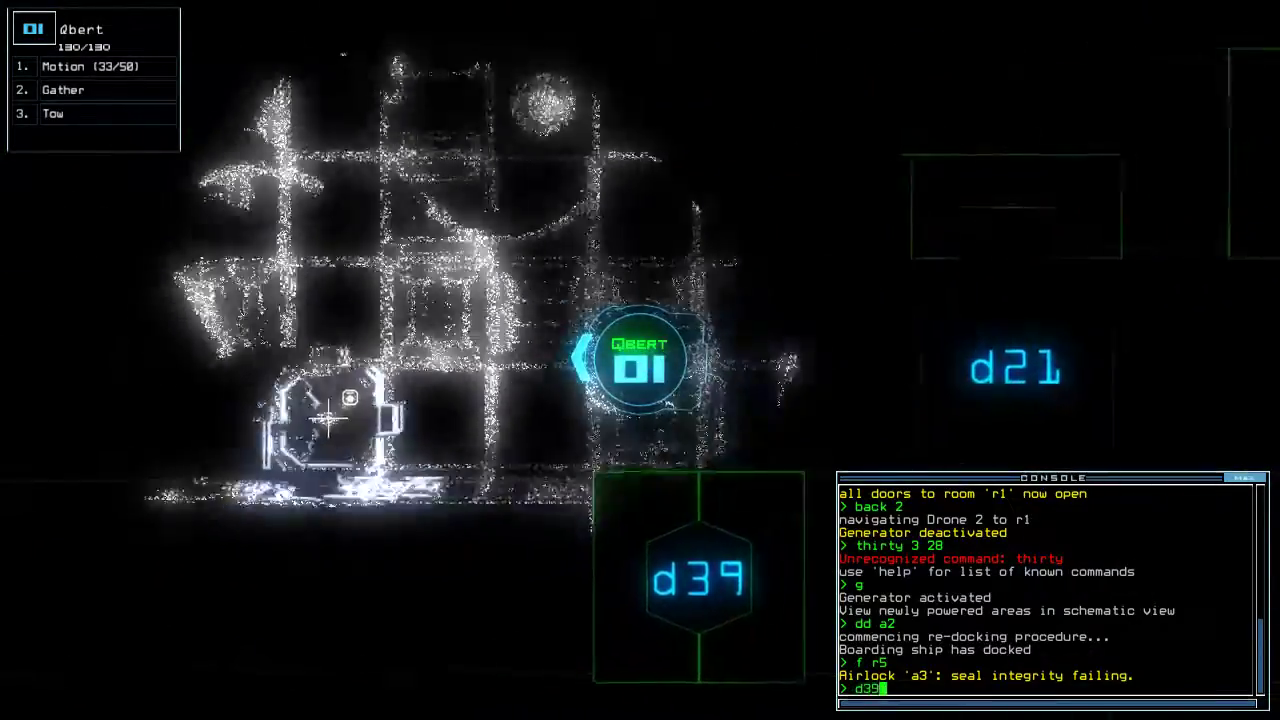
{"action": "type", "text": " d2"}
{"action": "key", "text": "BackSpace"}
{"action": "type", "text": "44"}
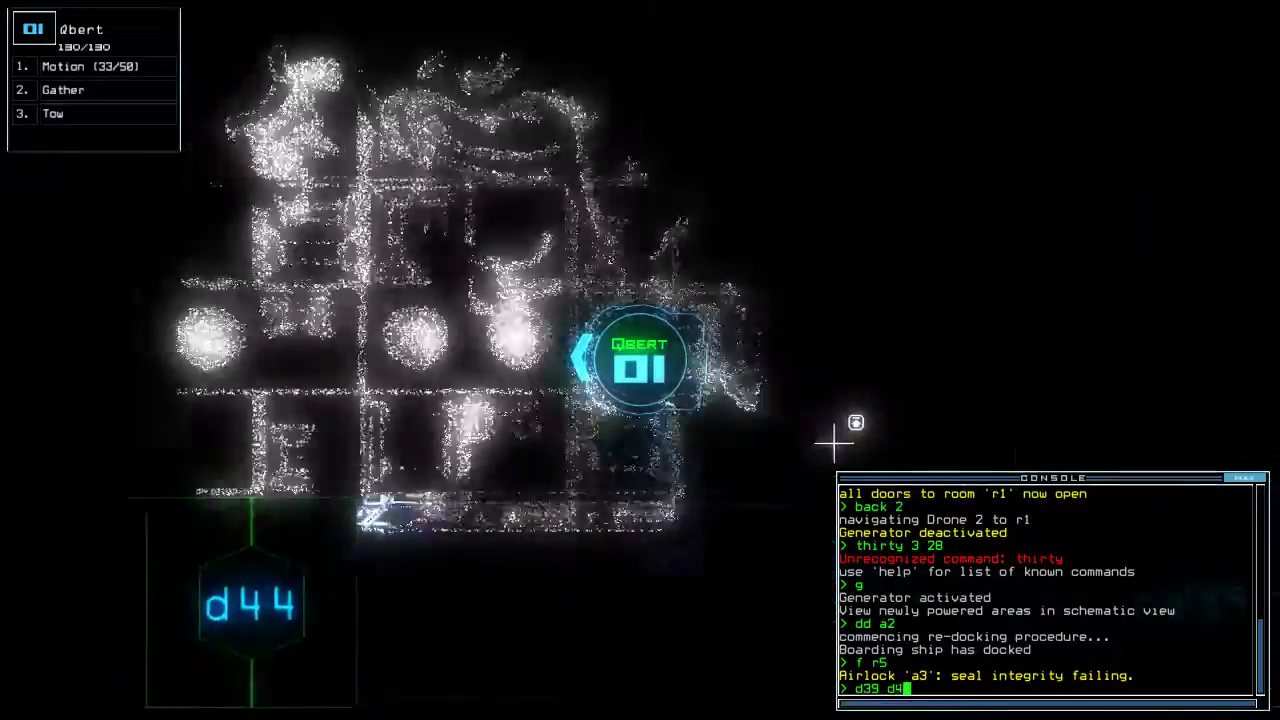
Toggle doors d39 and d44, redock at a3, close all doors, and toggle d22 twice
{"action": "key", "text": "Return"}
{"action": "type", "text": "dd a3"}
{"action": "key", "text": "Return"}
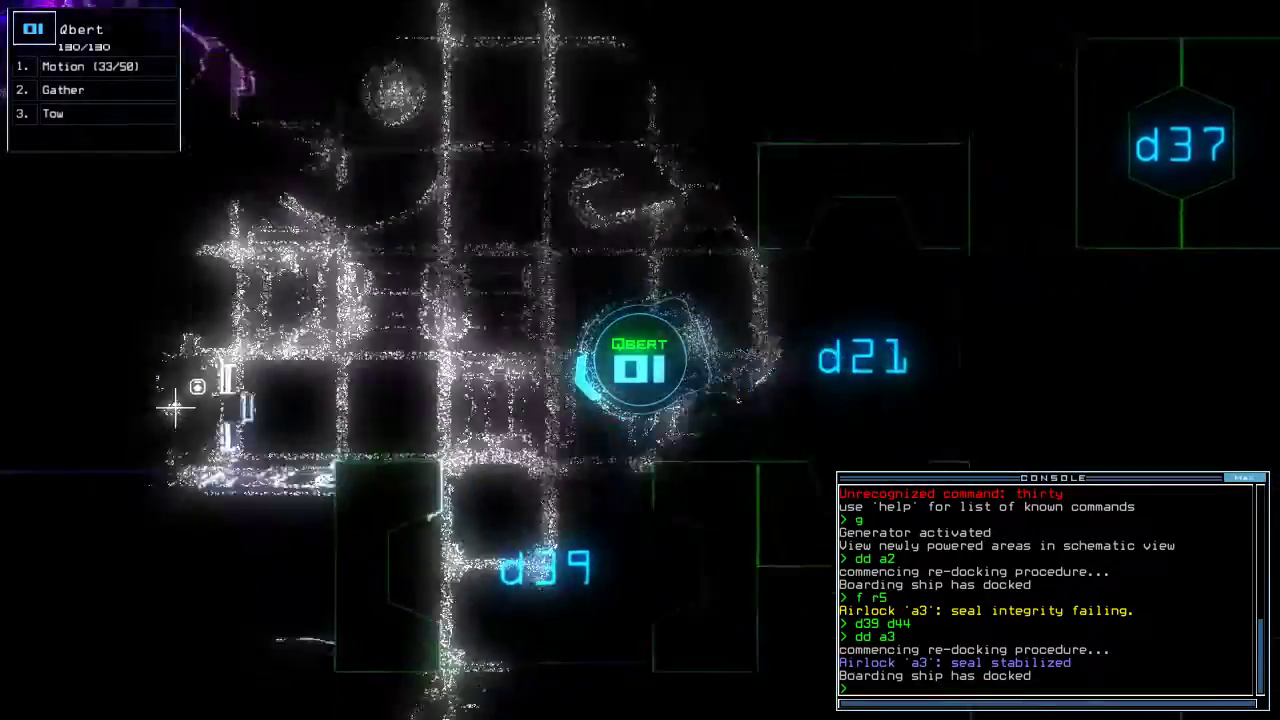
{"action": "type", "text": "cc"}
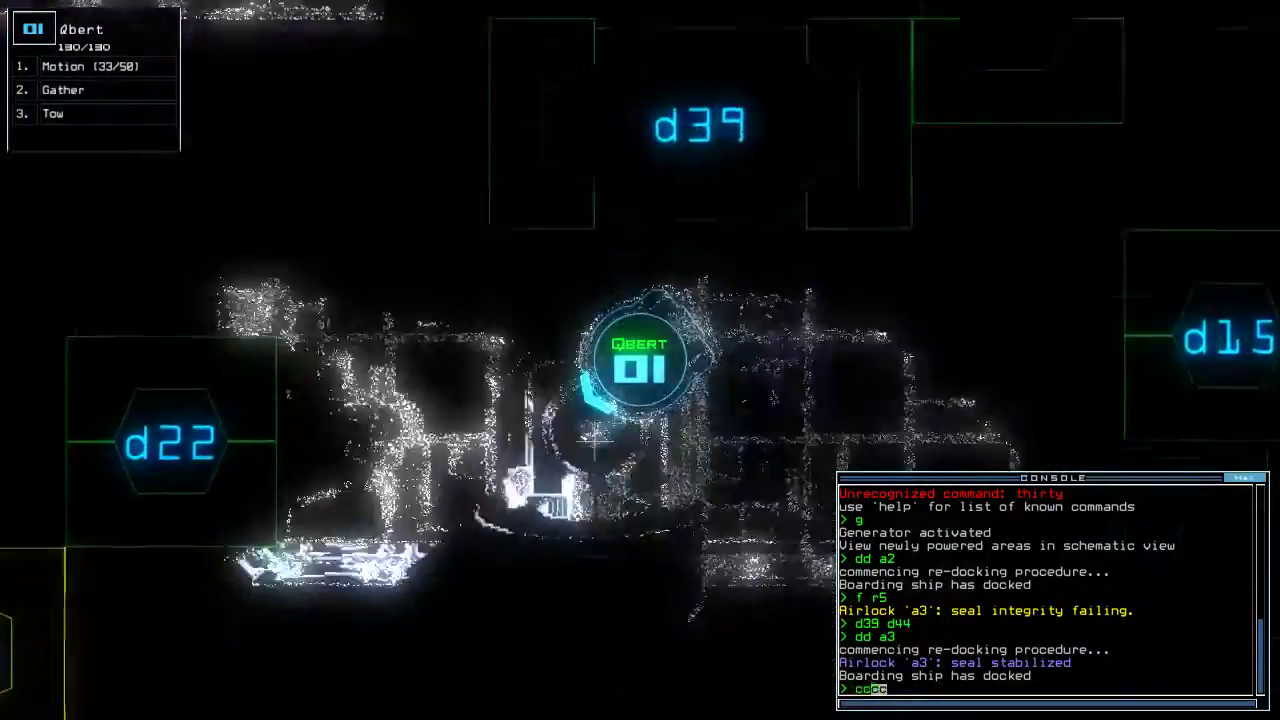
{"action": "type", "text": "cc"}
{"action": "key", "text": "Return"}
{"action": "type", "text": "d22"}
{"action": "key", "text": "Return"}
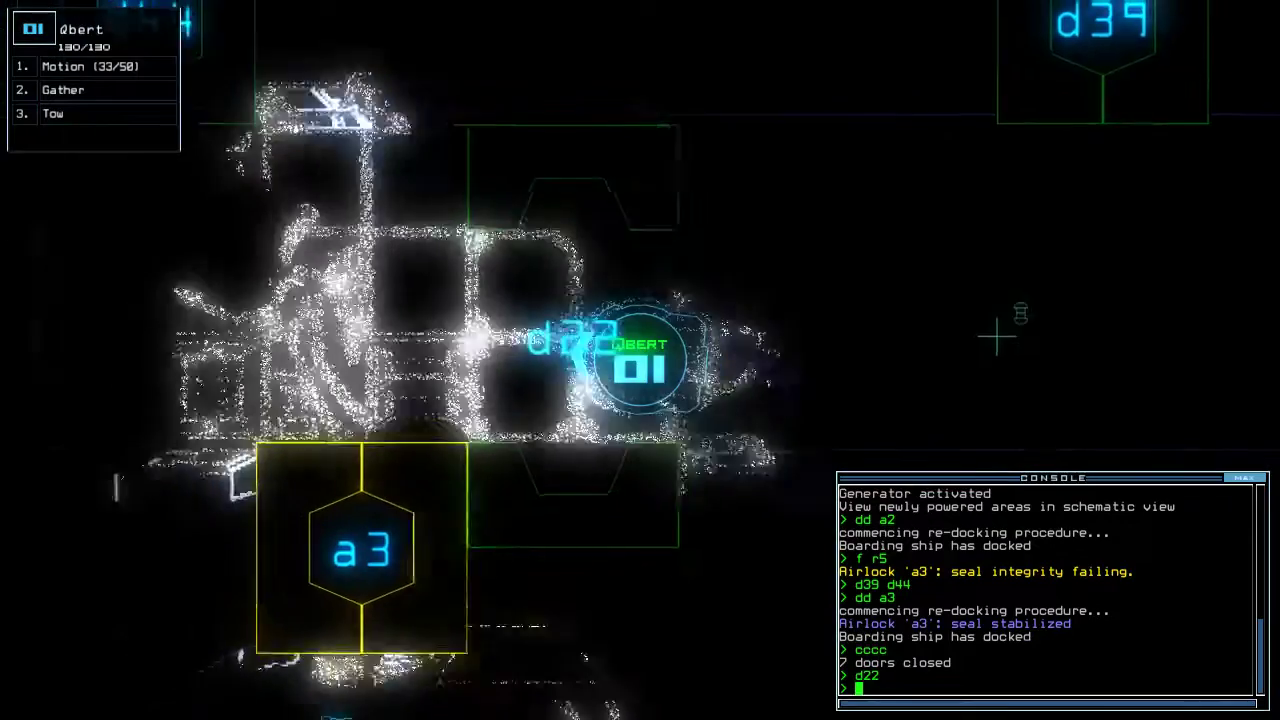
{"action": "type", "text": "d22"}
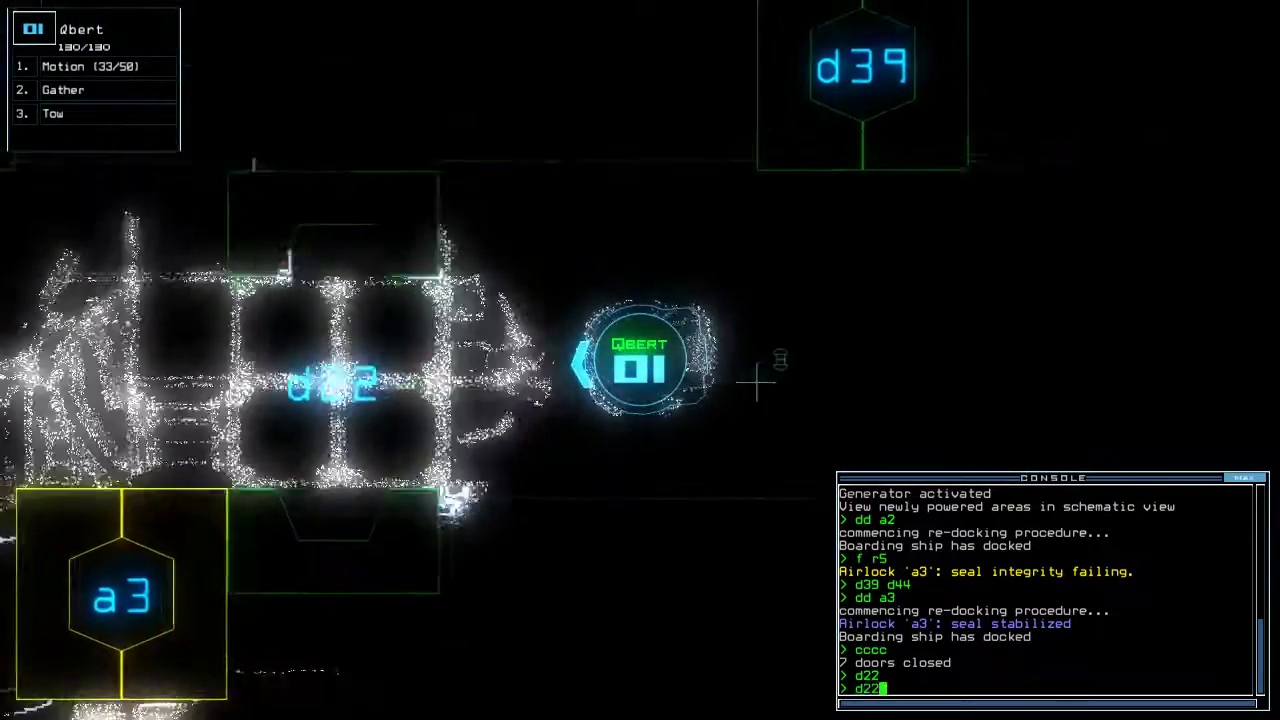
{"action": "key", "text": "Return"}
{"action": "key", "text": "Tab"}
{"action": "type", "text": "dd"}
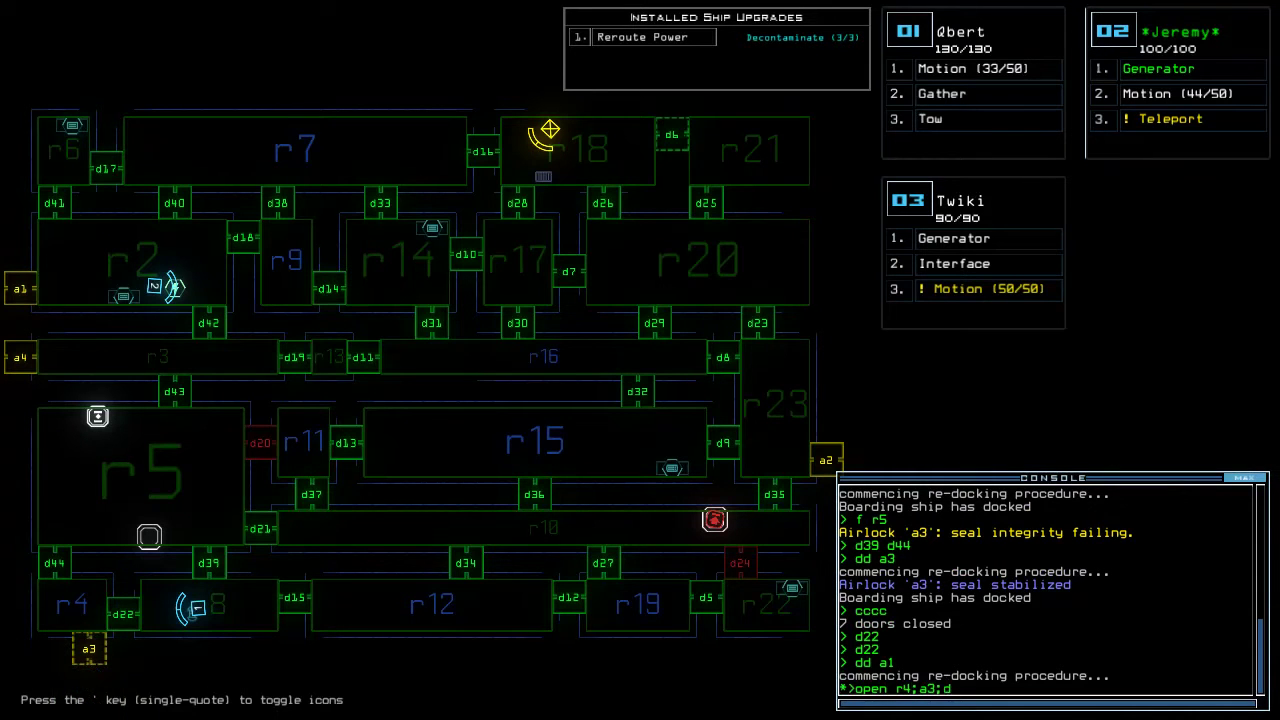
{"action": "type", "text": "22"}
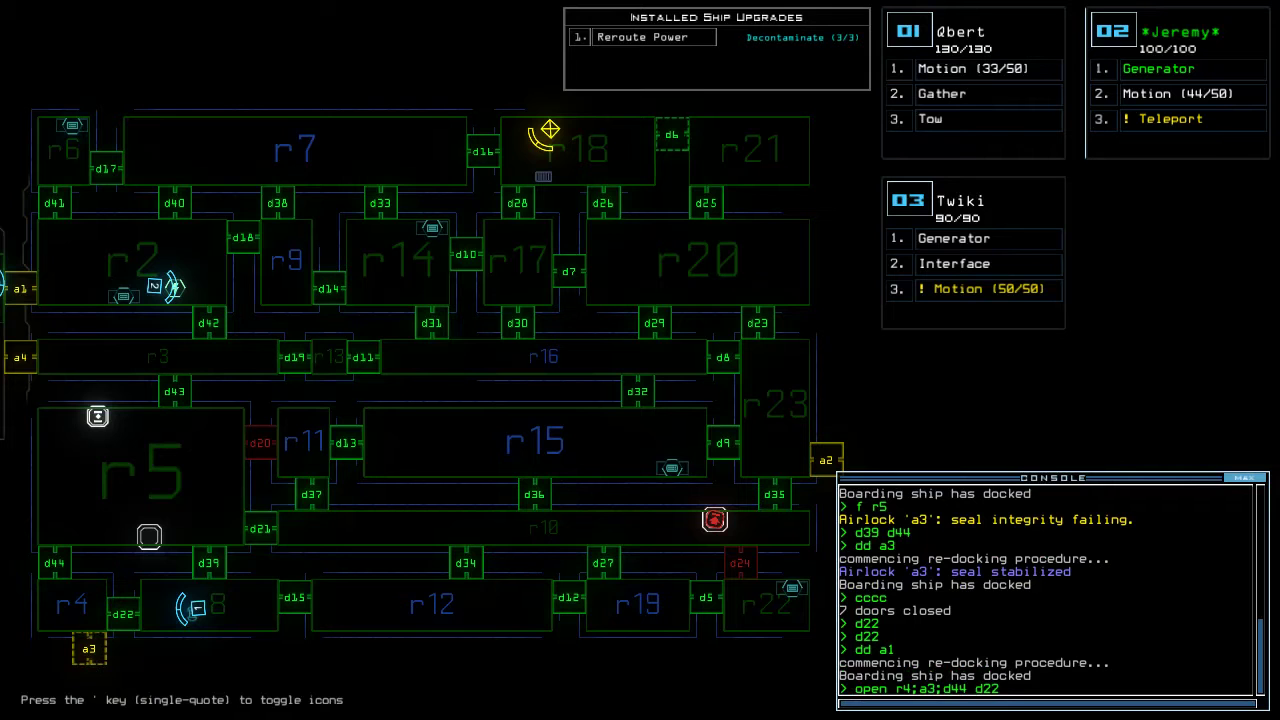
Open room r4, scan for motion, seal airlock a3 and door d44, and operate doors d12, d32, d38
{"action": "key", "text": "Return"}
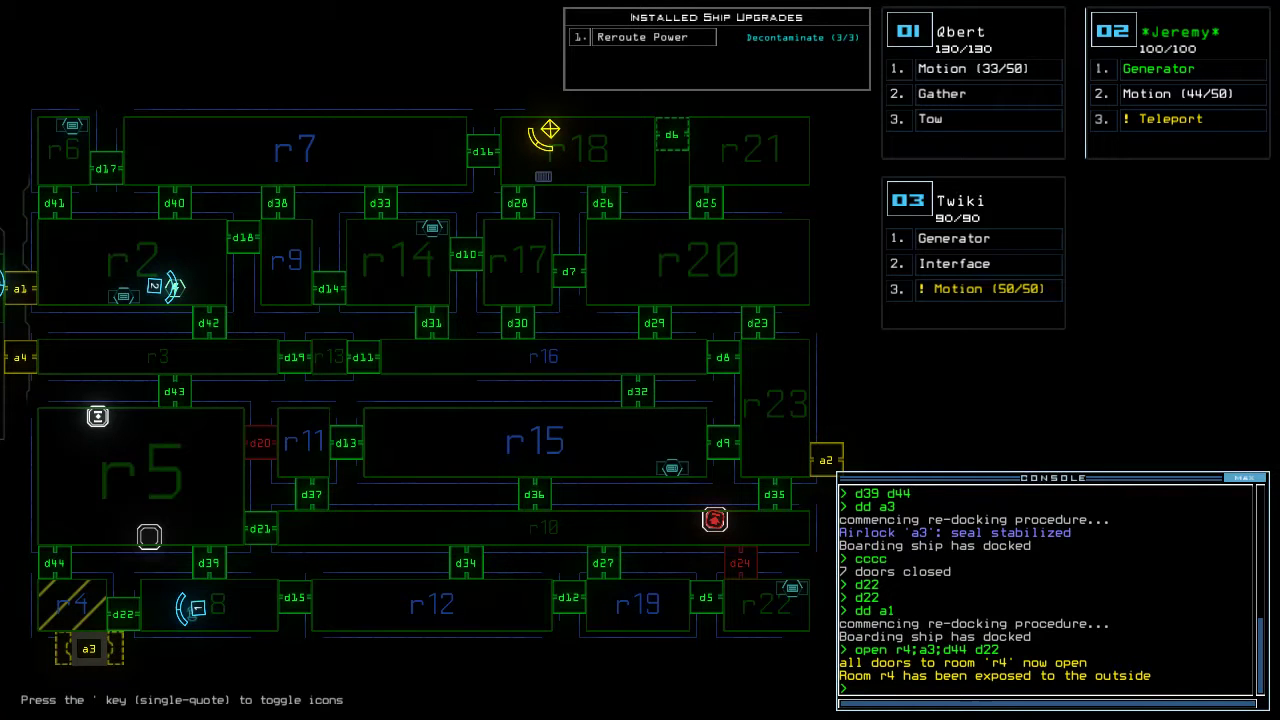
{"action": "type", "text": "motion 1"}
{"action": "key", "text": "Return"}
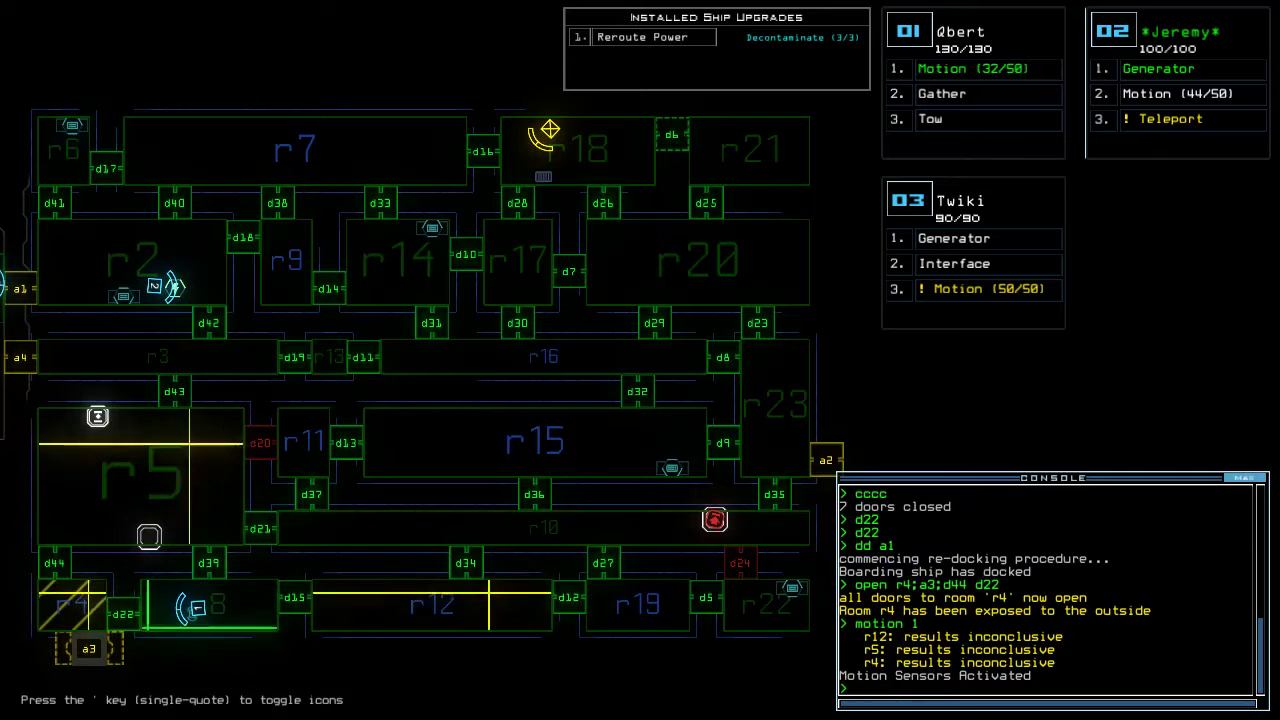
{"action": "type", "text": "a3"}
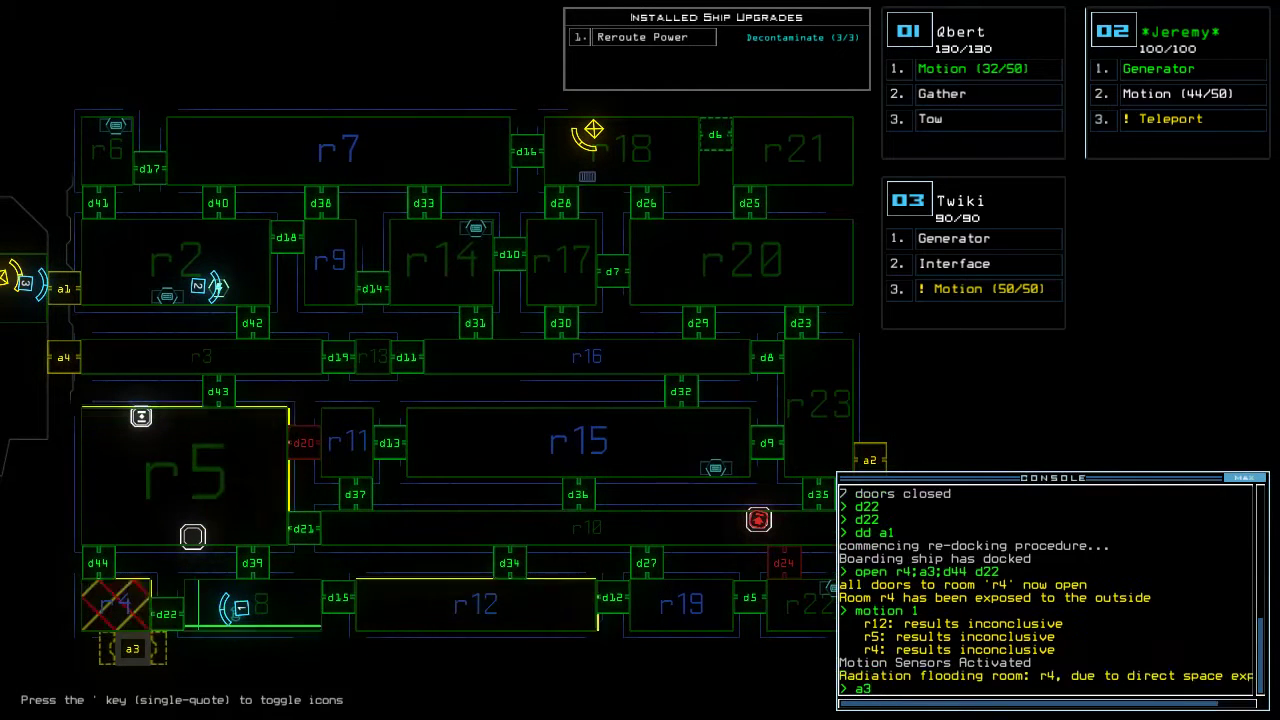
{"action": "key", "text": "Return"}
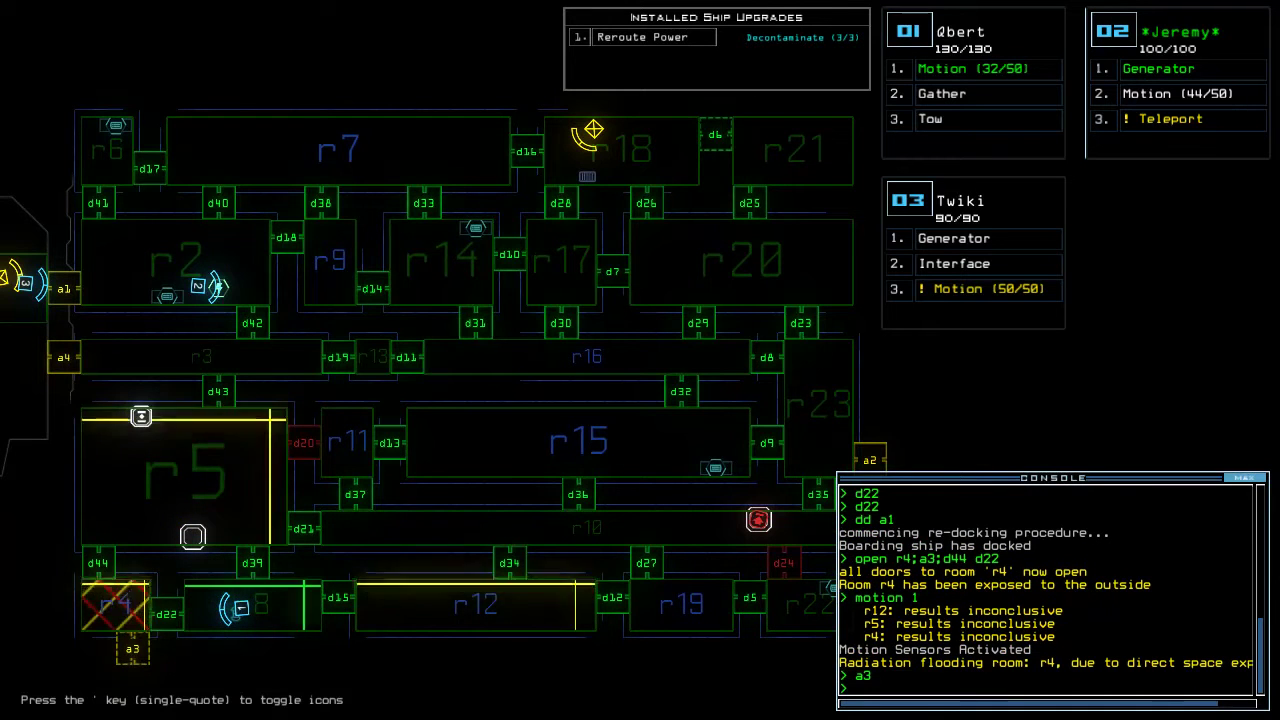
{"action": "type", "text": "d44"}
{"action": "key", "text": "Return"}
{"action": "type", "text": "d12 d32 d38"}
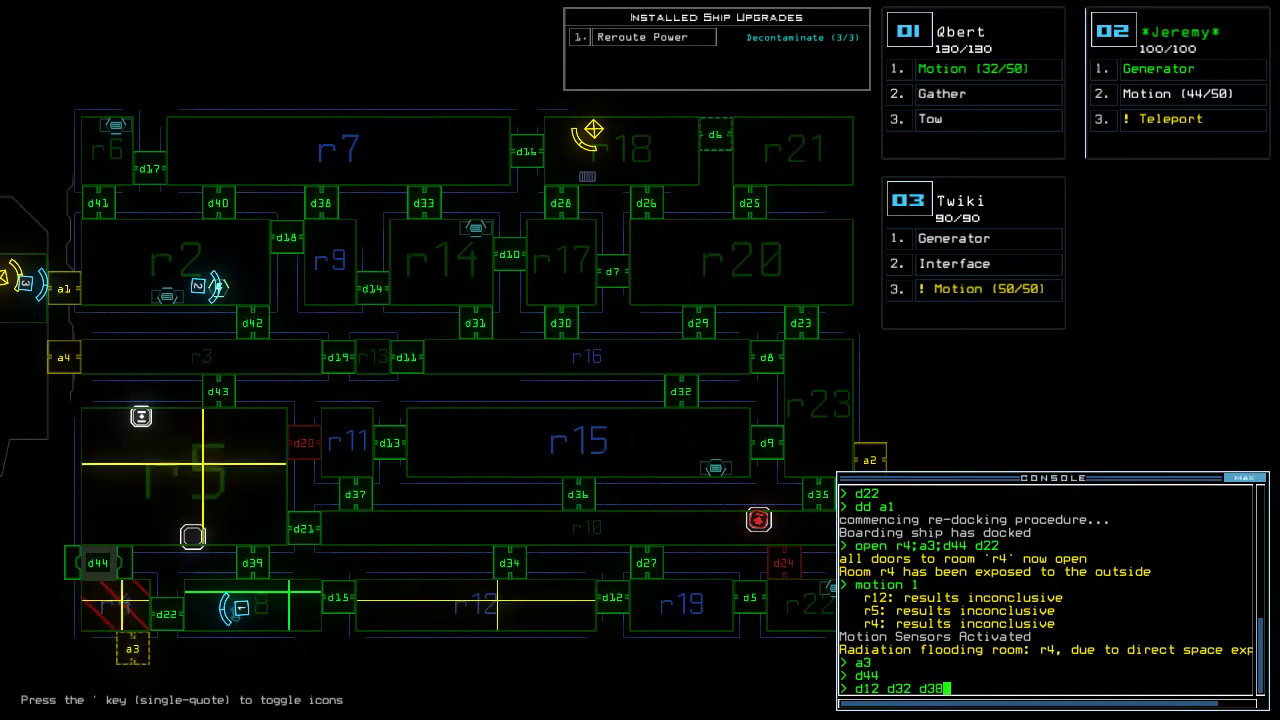
{"action": "key", "text": "Return"}
{"action": "key", "text": "Left"}
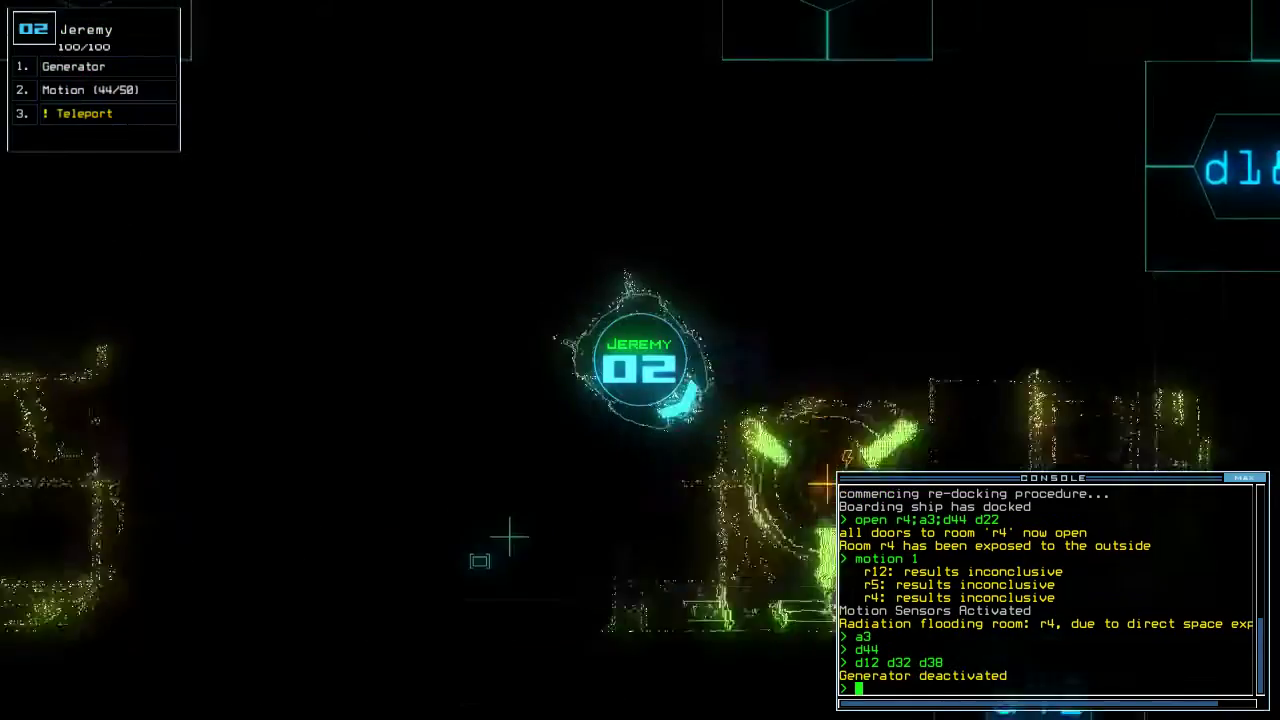
{"action": "type", "text": "ar"}
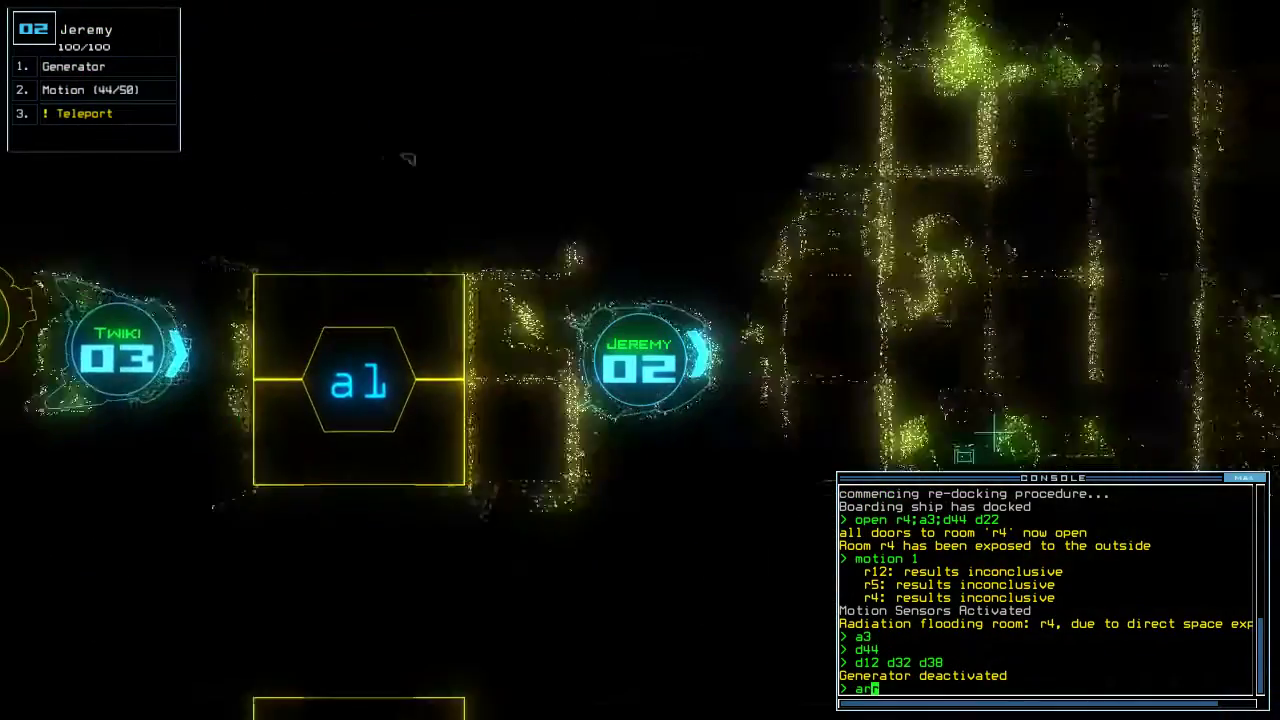
{"action": "type", "text": "r"}
Open all doors to room r1, restore the generator, and close doors d38, d32 and d12
{"action": "key", "text": "Return"}
{"action": "scroll", "coordinate": [640, 360], "scroll_direction": "down", "scroll_amount": 5}
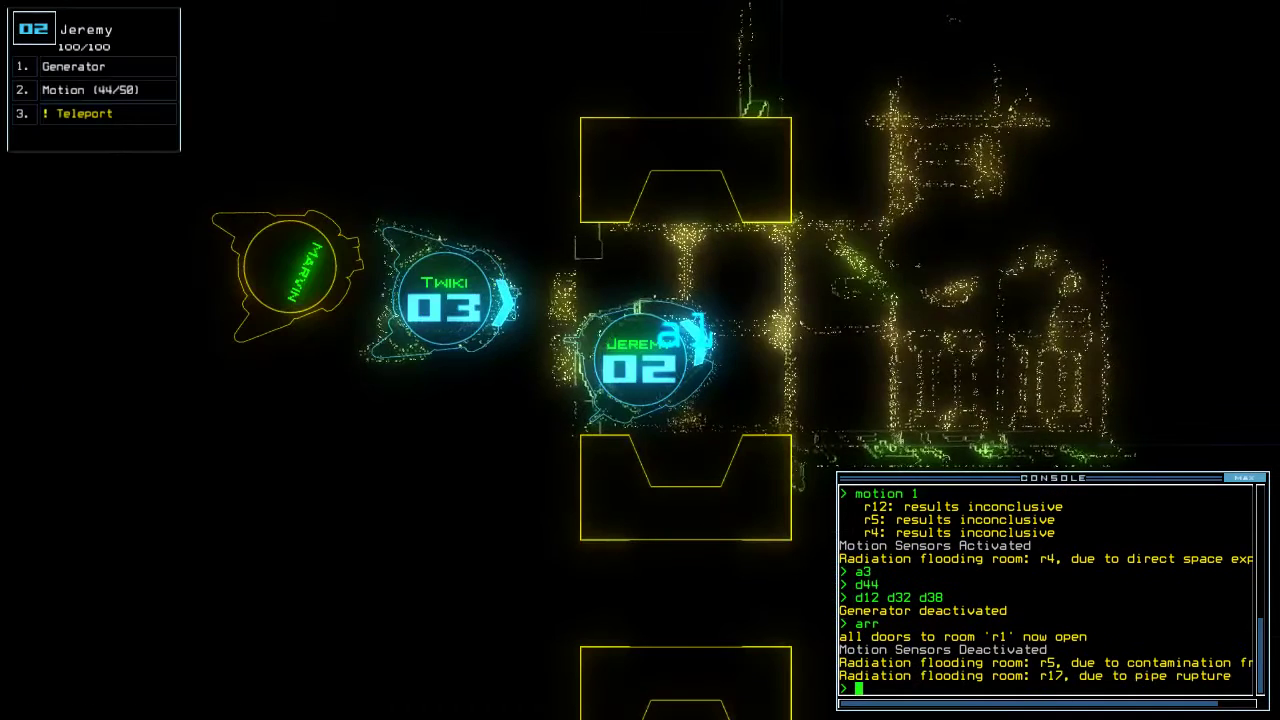
{"action": "key", "text": "2"}
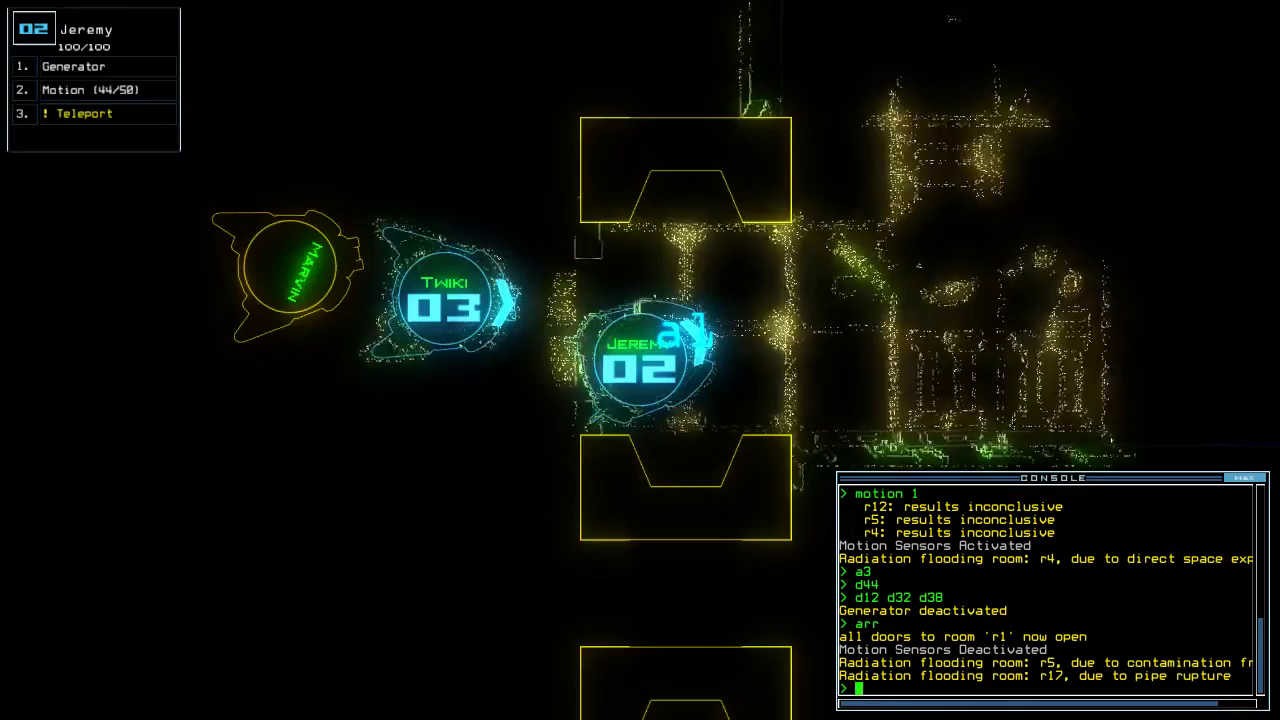
{"action": "key", "text": "Right"}
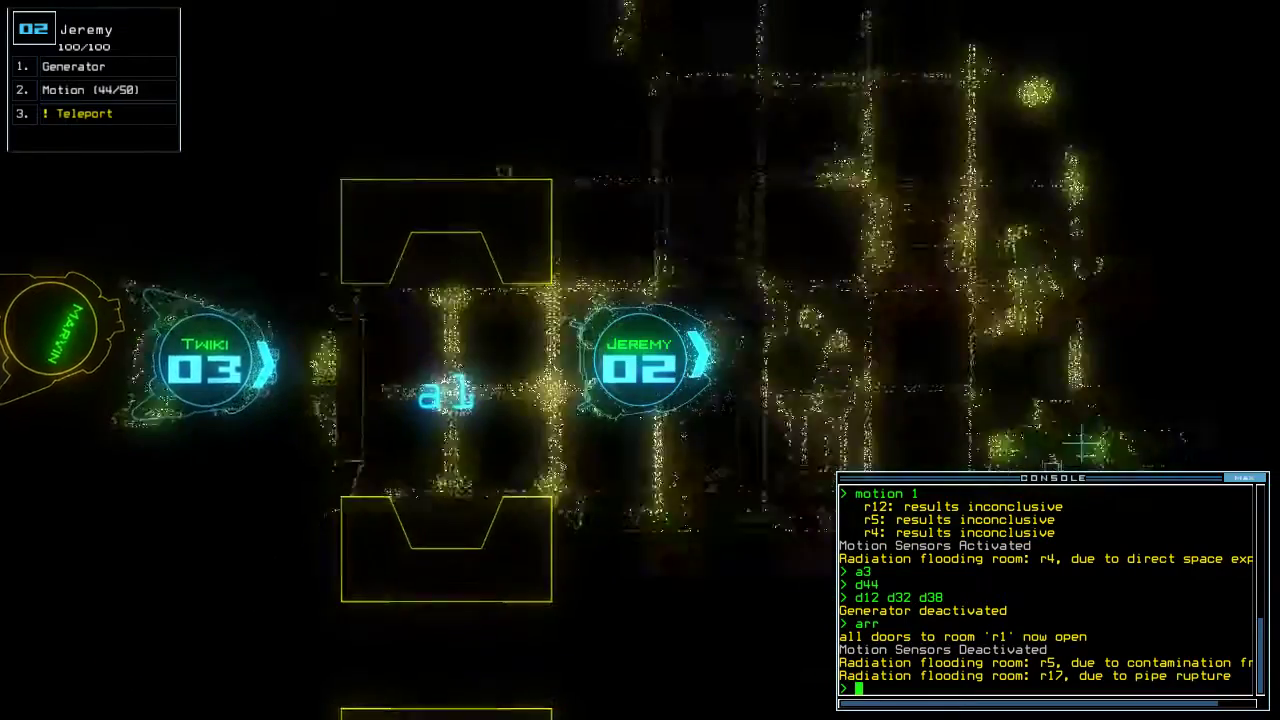
{"action": "type", "text": "g;"}
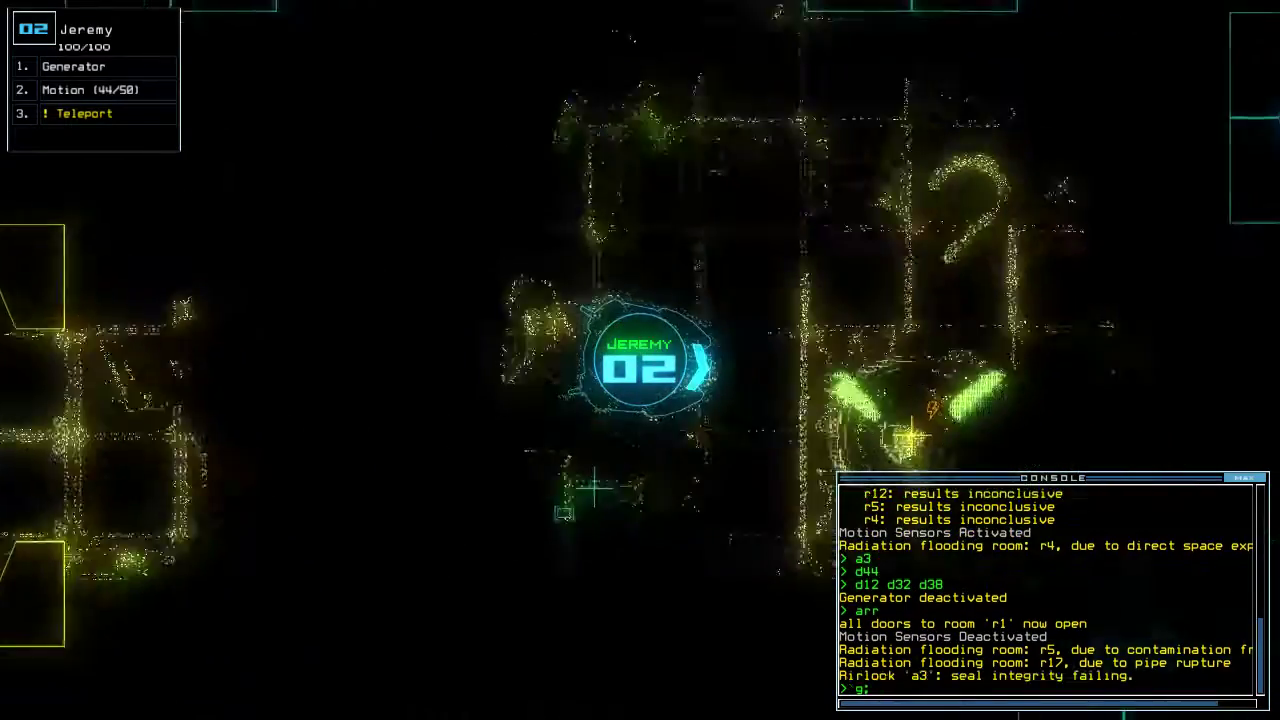
{"action": "type", "text": ";ccc"}
{"action": "key", "text": "Return"}
{"action": "key", "text": "Tab"}
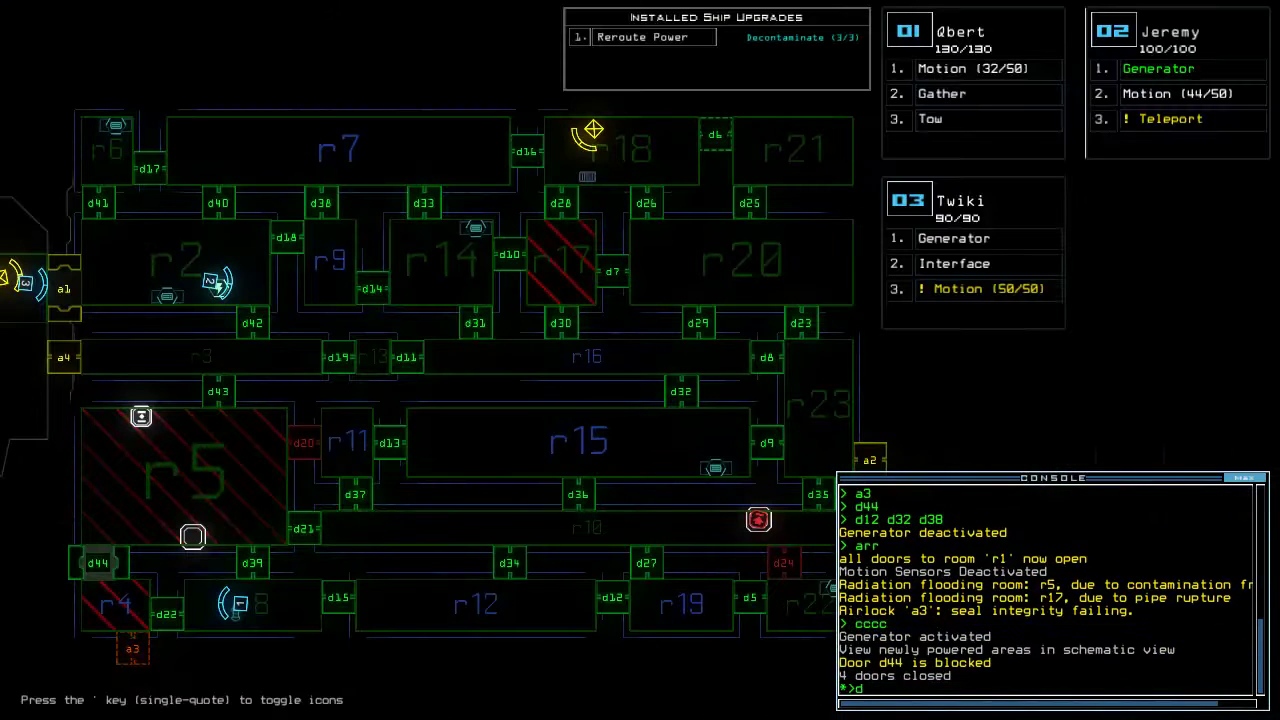
{"action": "type", "text": "d38 d32"}
{"action": "key", "text": "Return"}
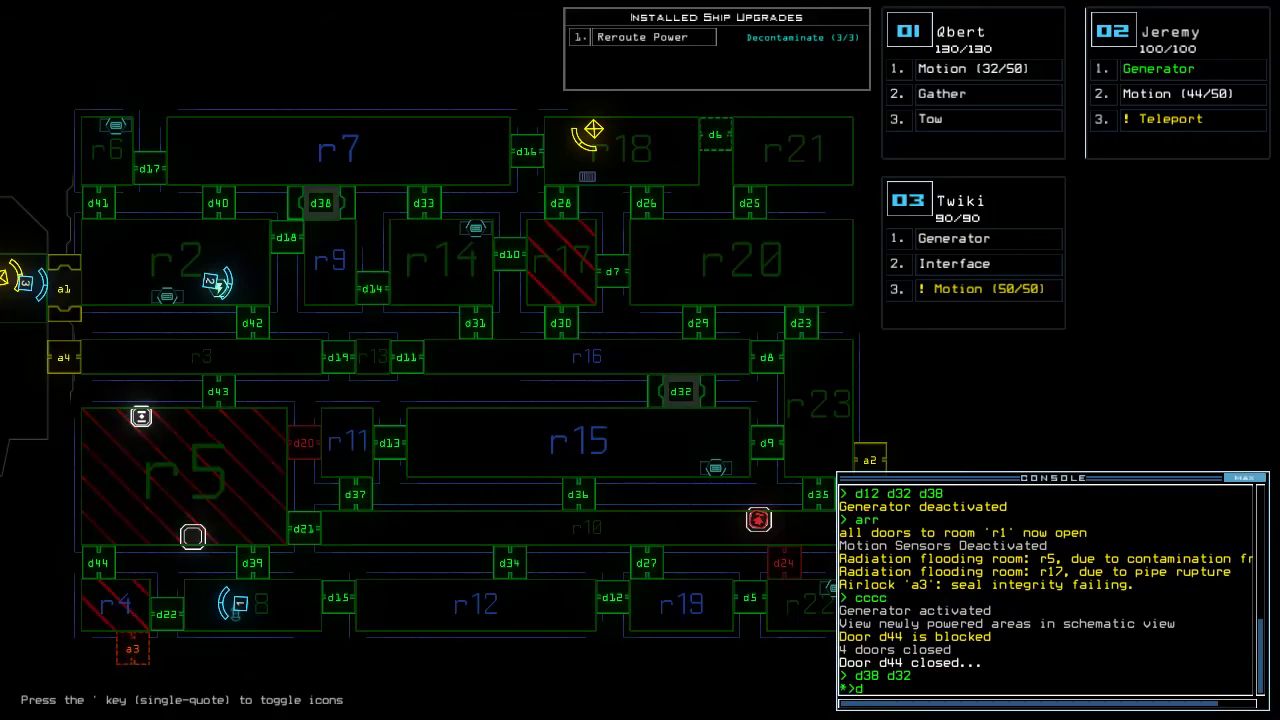
{"action": "type", "text": "12"}
{"action": "key", "text": "Return"}
Check the elapsed mission time, redock at airlock a3, and turn Qbert to face left
{"action": "key", "text": "Tab"}
{"action": "type", "text": "te"}
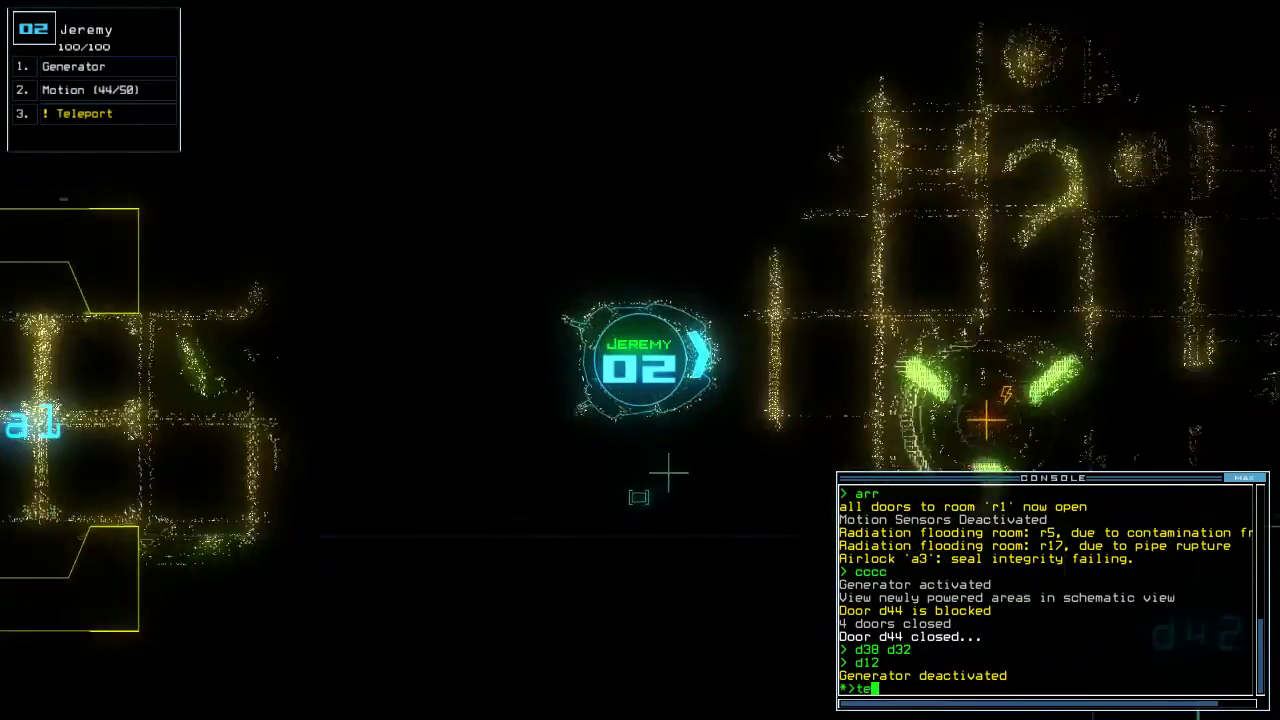
{"action": "key", "text": "Return"}
{"action": "type", "text": "dd"}
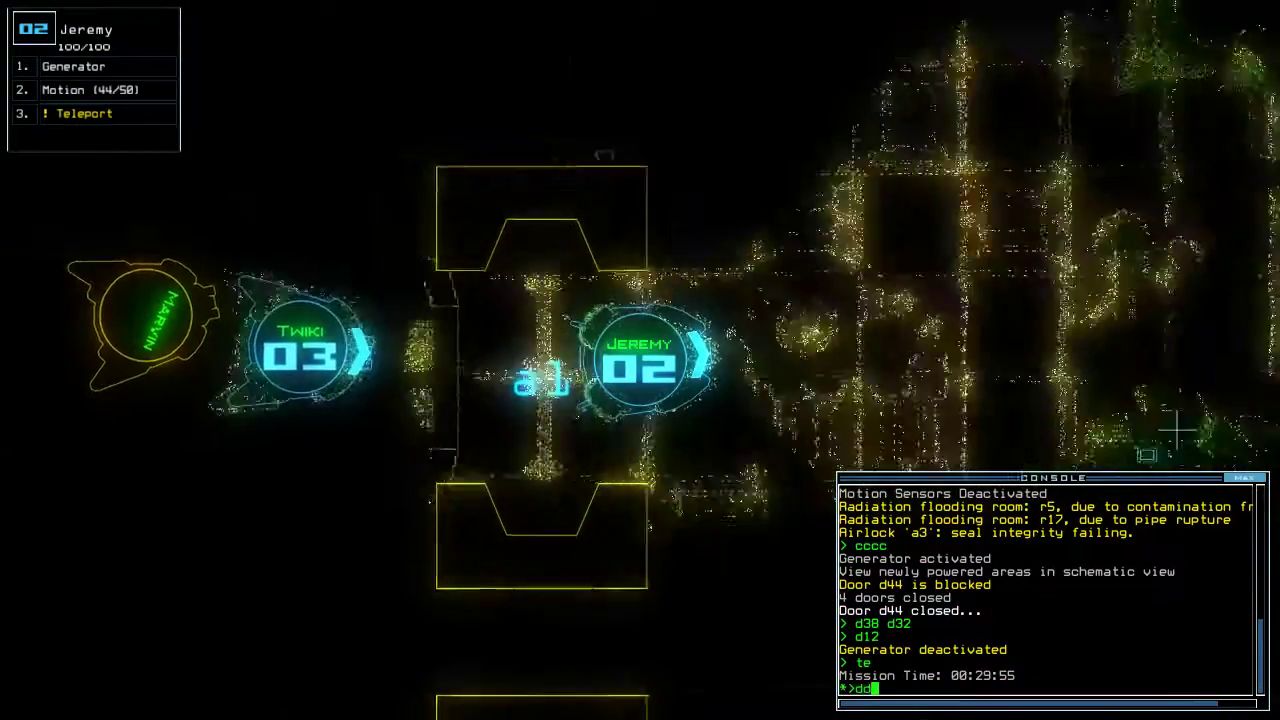
{"action": "type", "text": " a3"}
{"action": "key", "text": "Return"}
{"action": "key", "text": "Tab"}
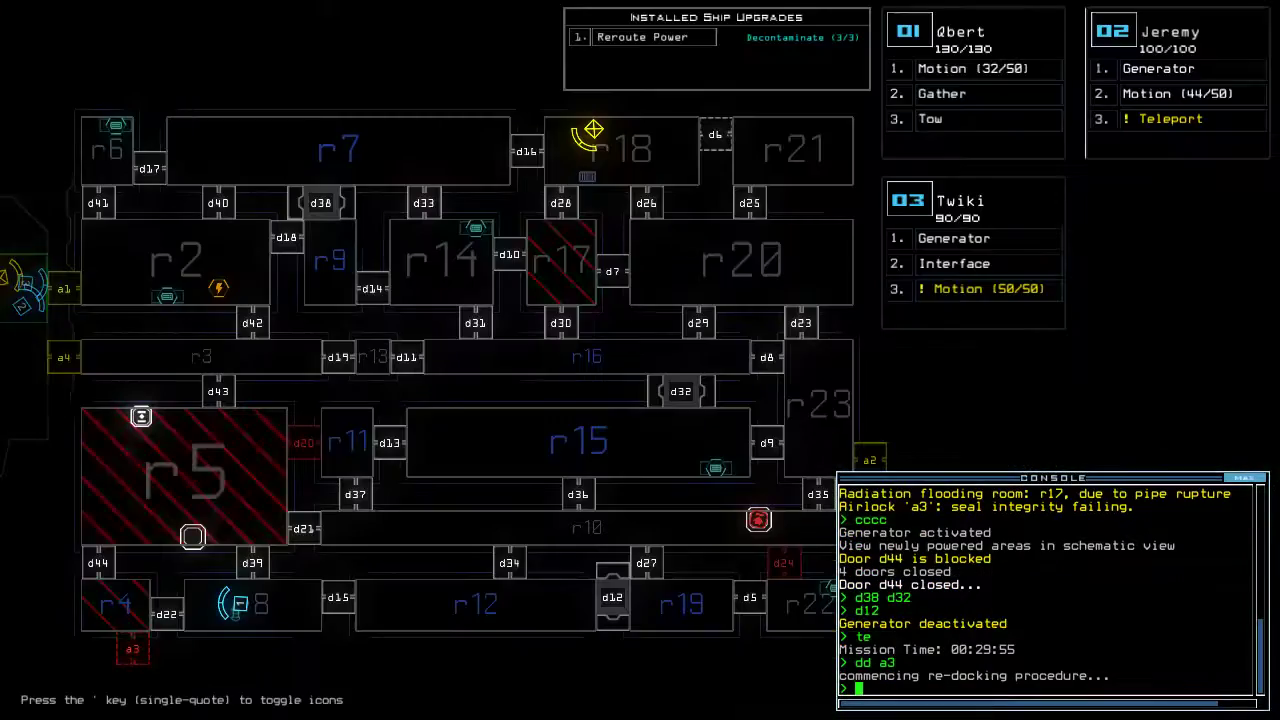
{"action": "key", "text": "Tab"}
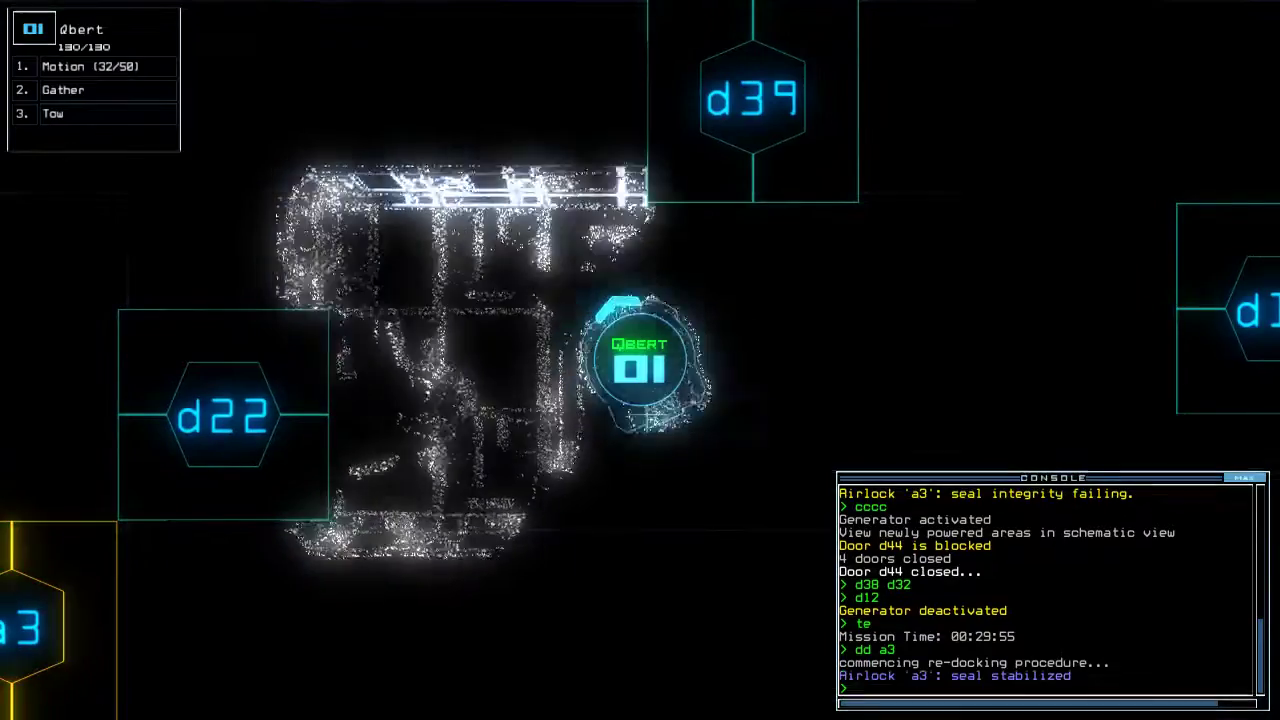
{"action": "key", "text": "Right"}
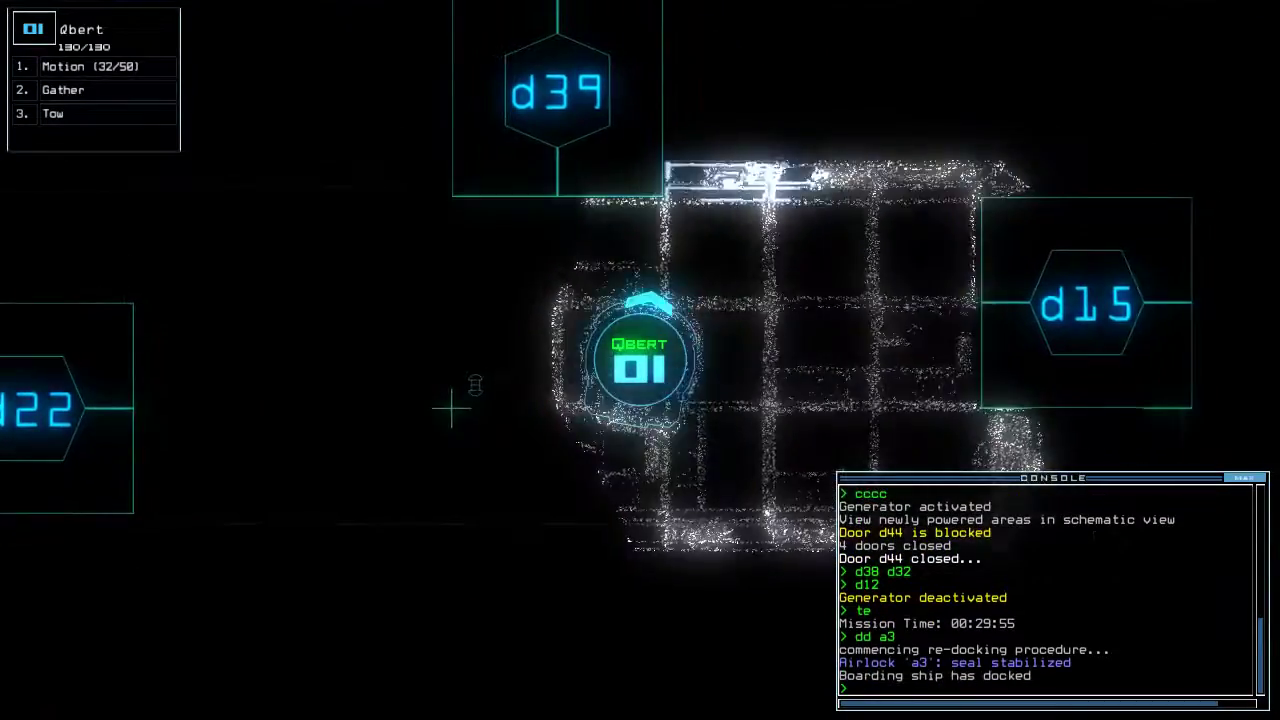
{"action": "key", "text": "Left"}
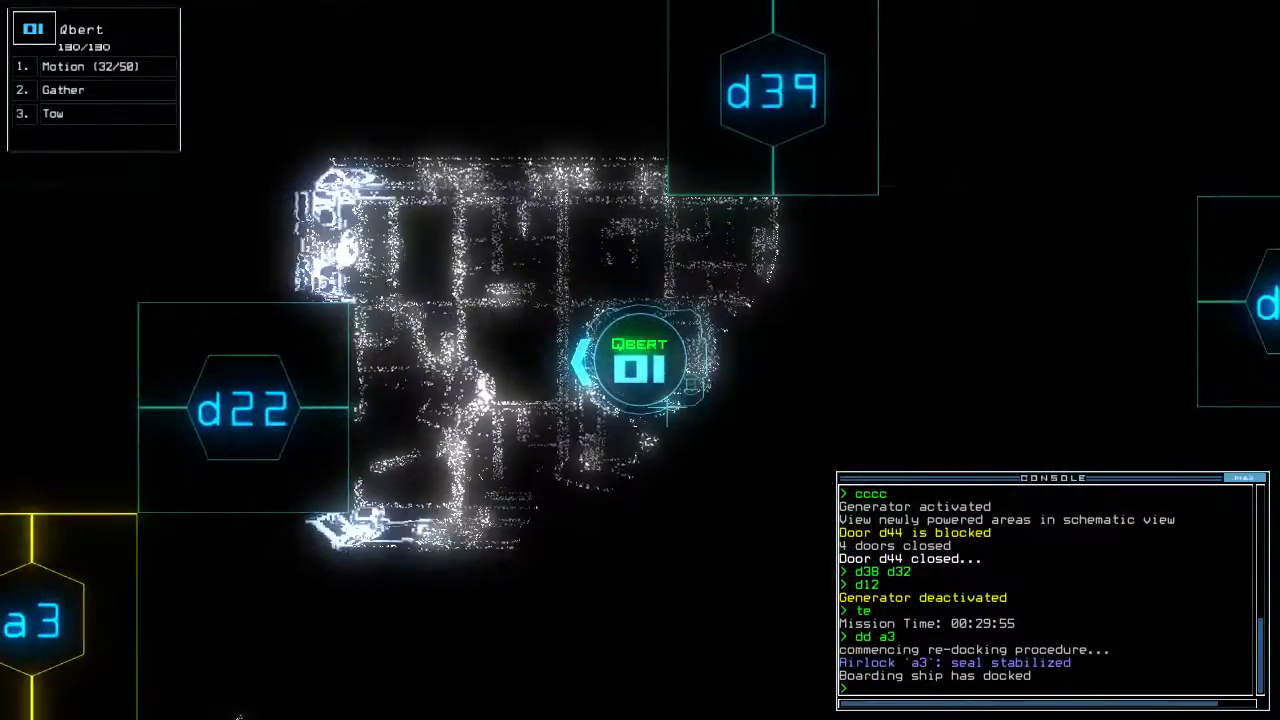
{"action": "key", "text": "Tab"}
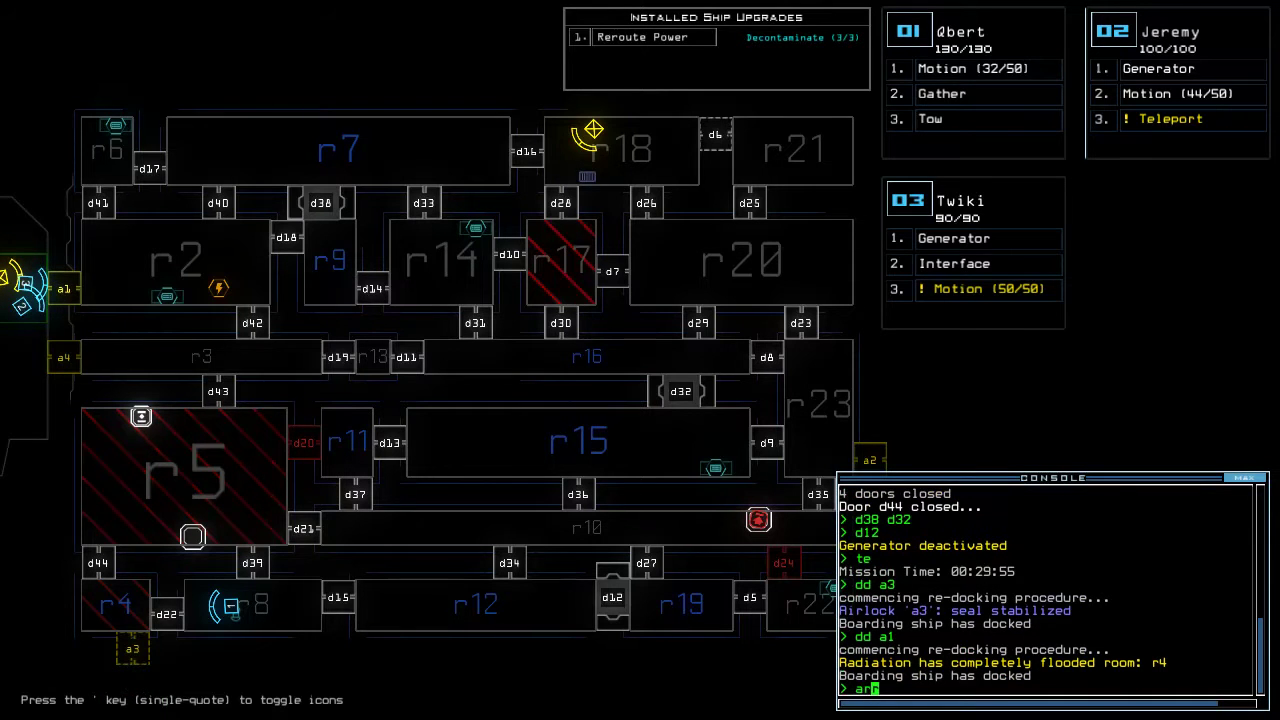
From Jeremy's camera at airlock a1, activate the generator and close door d35
{"action": "key", "text": "2"}
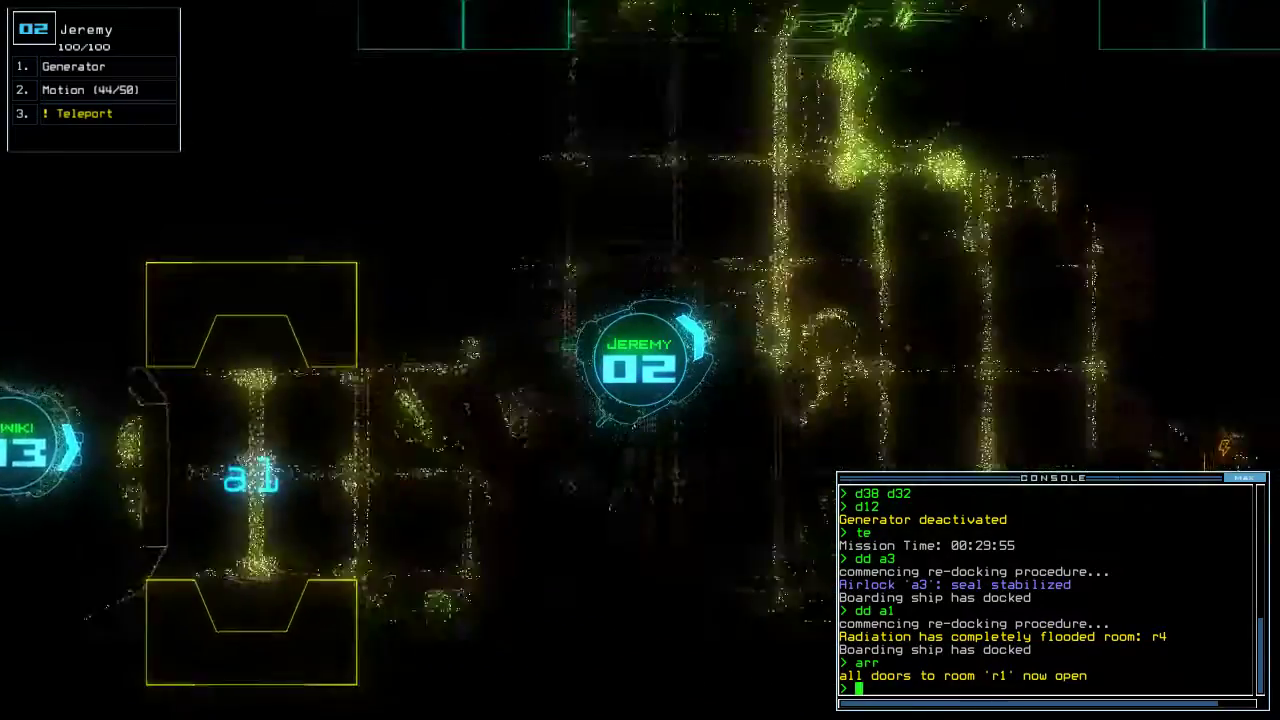
{"action": "type", "text": "g"}
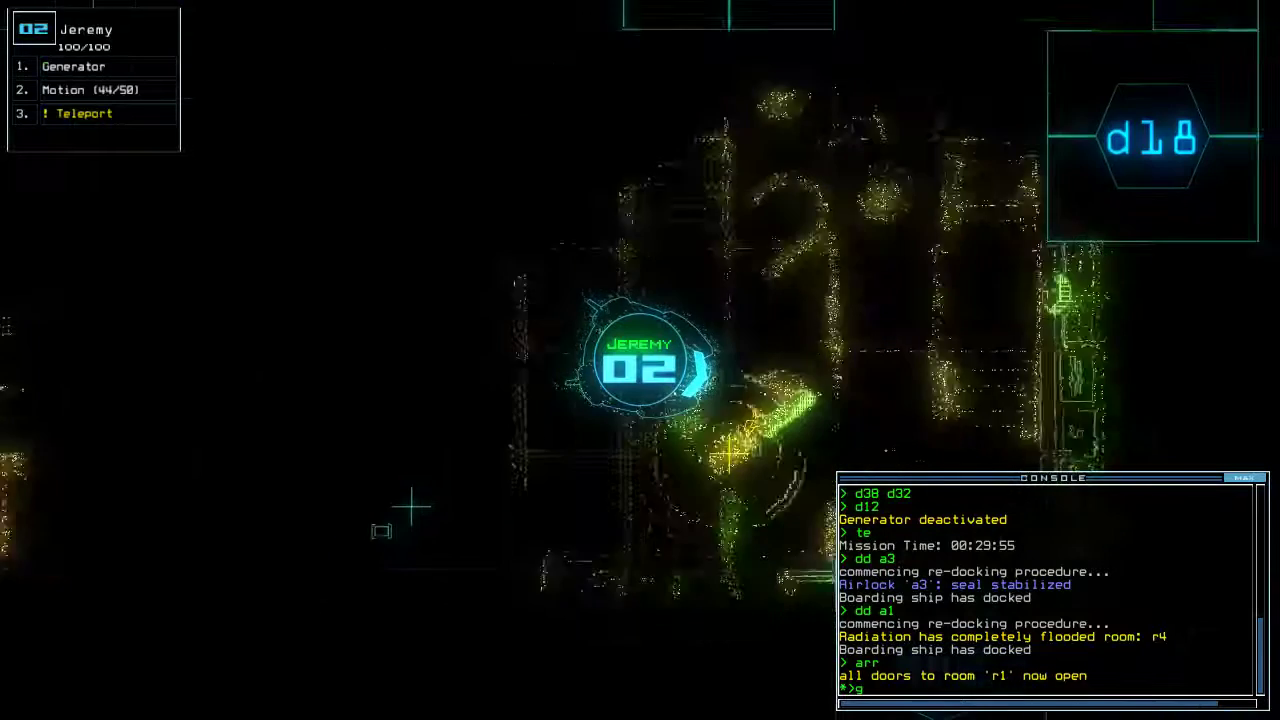
{"action": "key", "text": "Return"}
{"action": "key", "text": "Tab"}
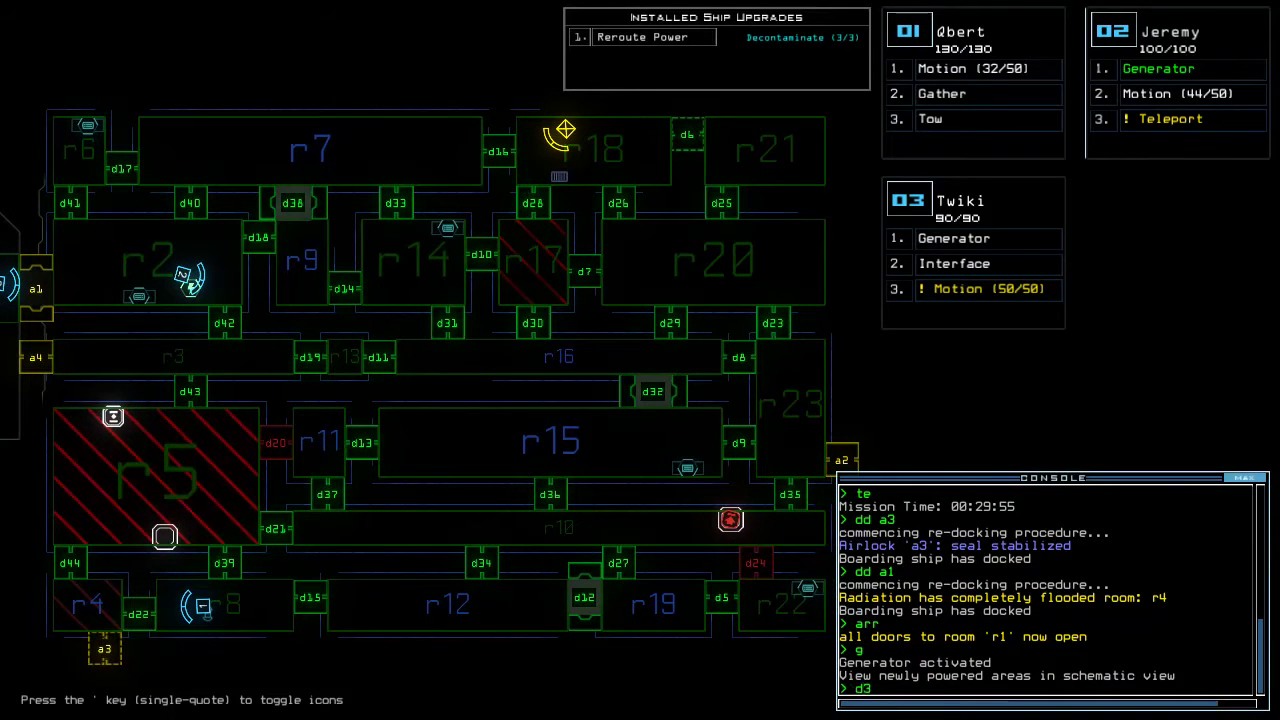
{"action": "type", "text": "5"}
{"action": "key", "text": "Return"}
Route drones to rooms r11 and r4, then decontaminate rooms r4 and r5
{"action": "key", "text": "Tab"}
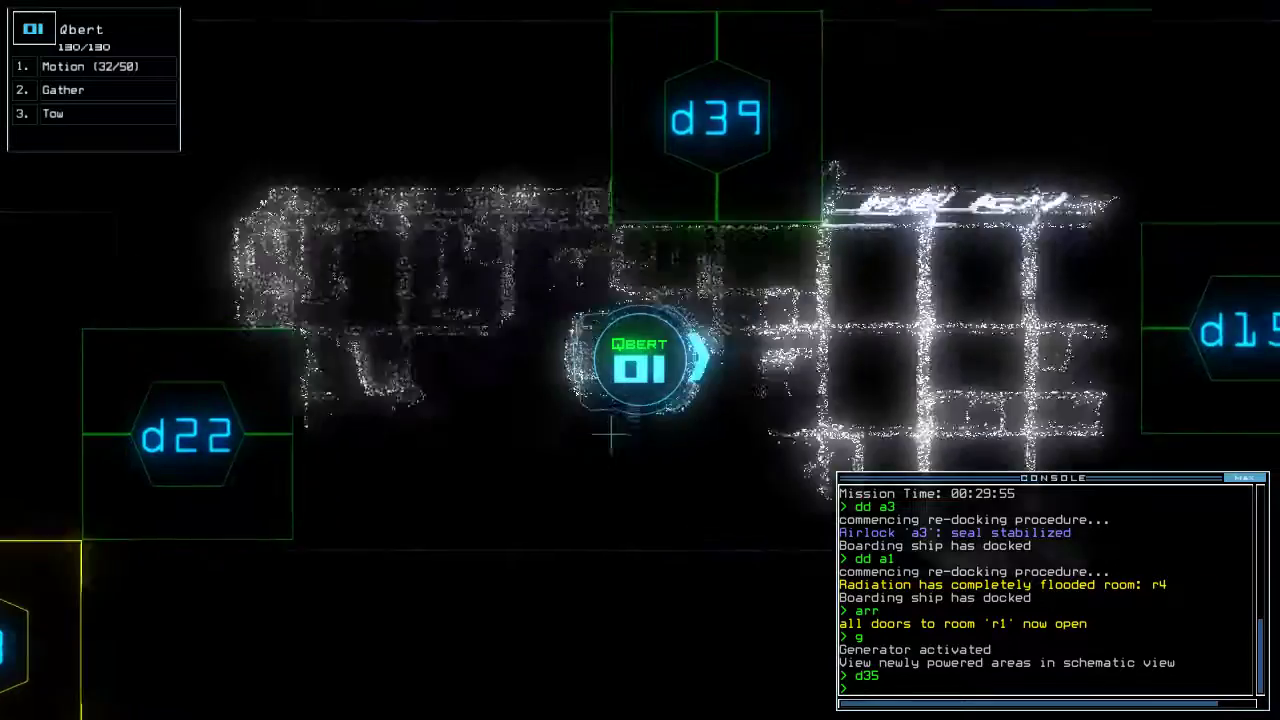
{"action": "key", "text": "Tab"}
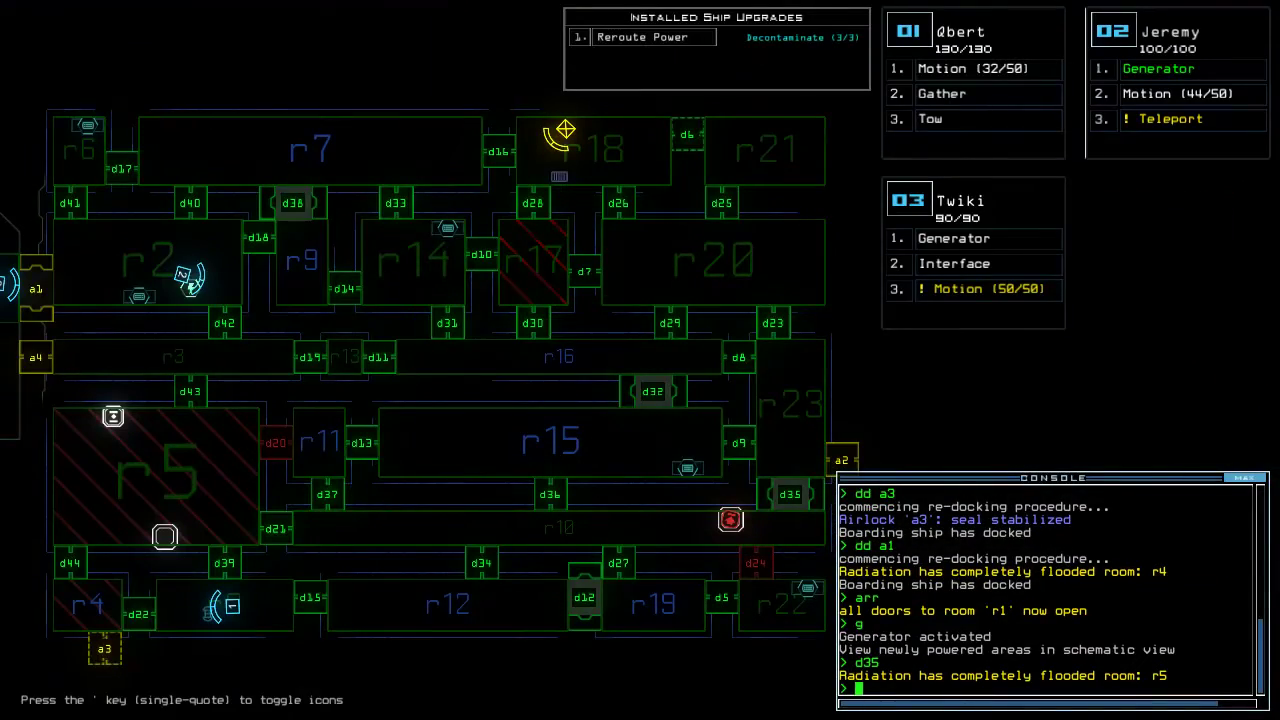
{"action": "type", "text": "11"}
{"action": "key", "text": "Return"}
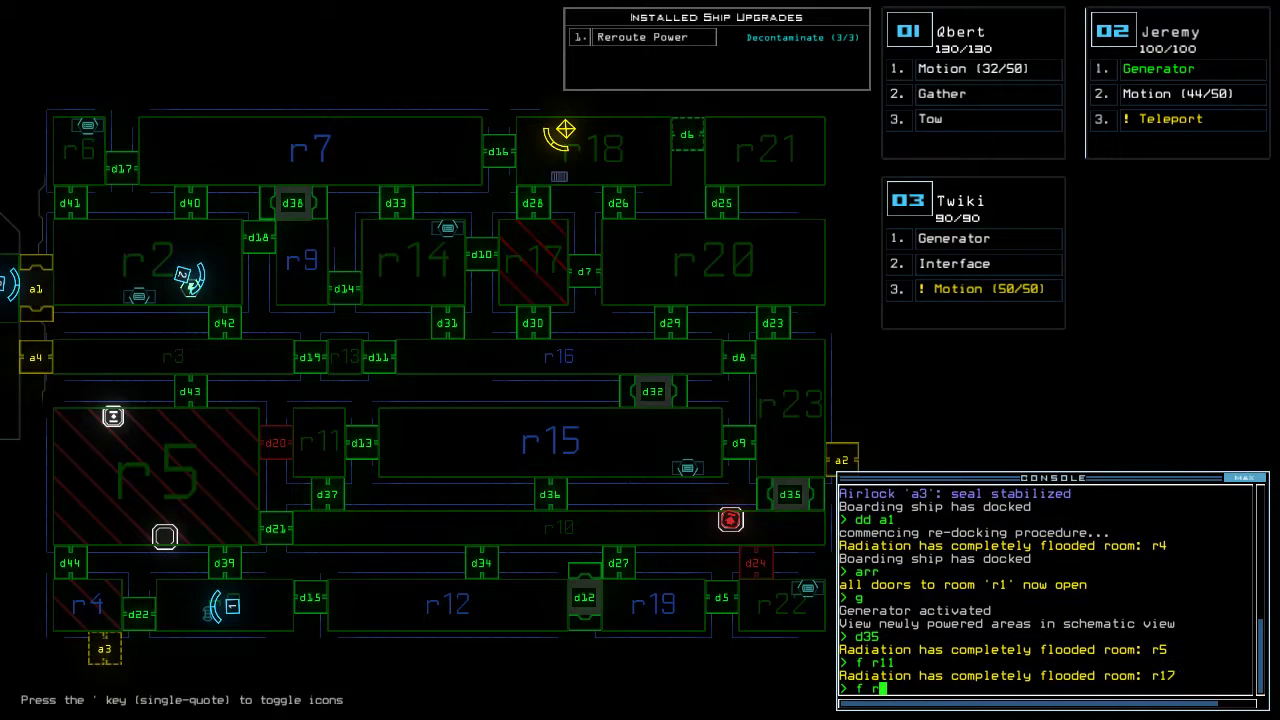
{"action": "type", "text": "4"}
{"action": "key", "text": "Return"}
{"action": "type", "text": "decontaminate r4 r5"}
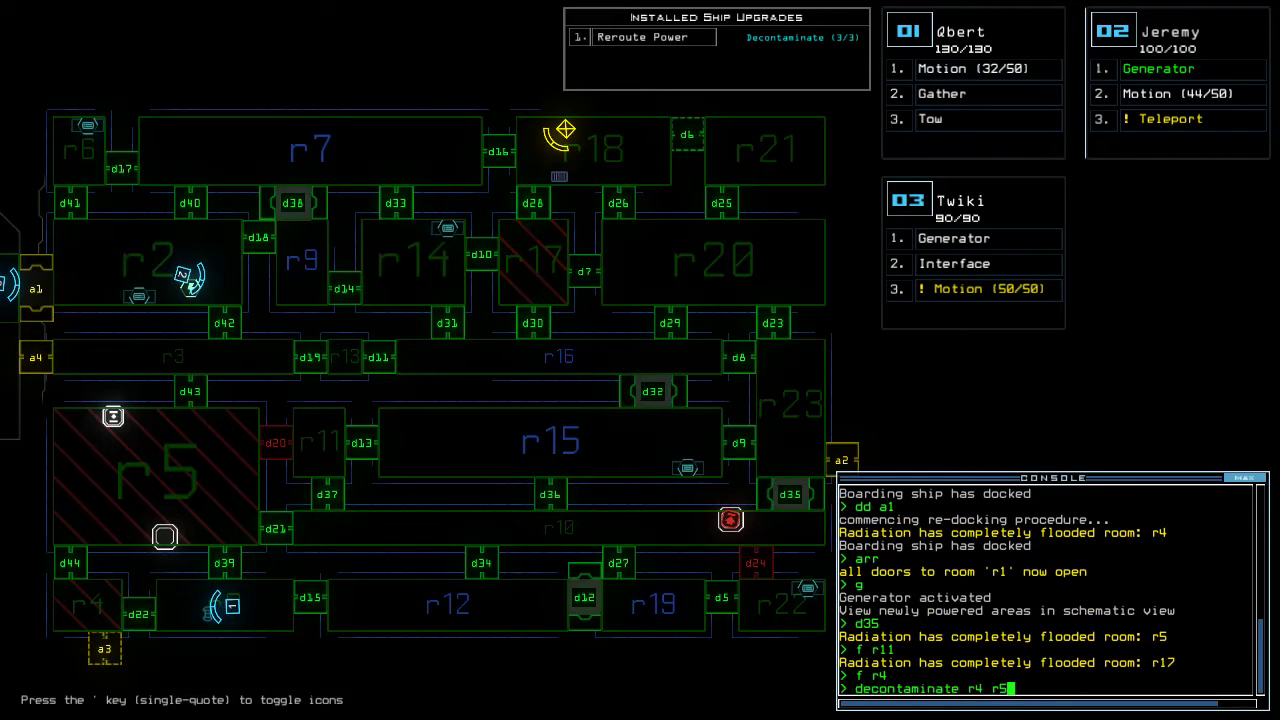
{"action": "key", "text": "Return"}
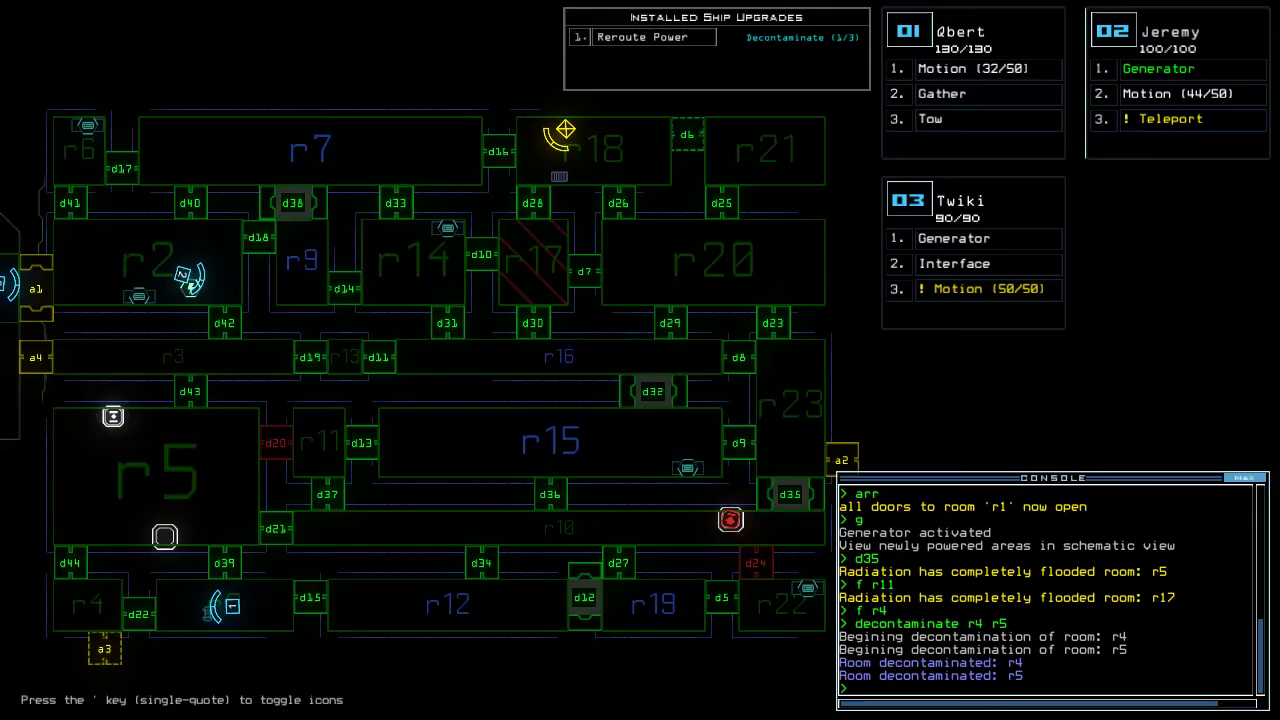
Toggle door d21 twice and door d22, switching between the map and Qbert's view
{"action": "key", "text": "Tab"}
{"action": "type", "text": "d21"}
{"action": "key", "text": "Return"}
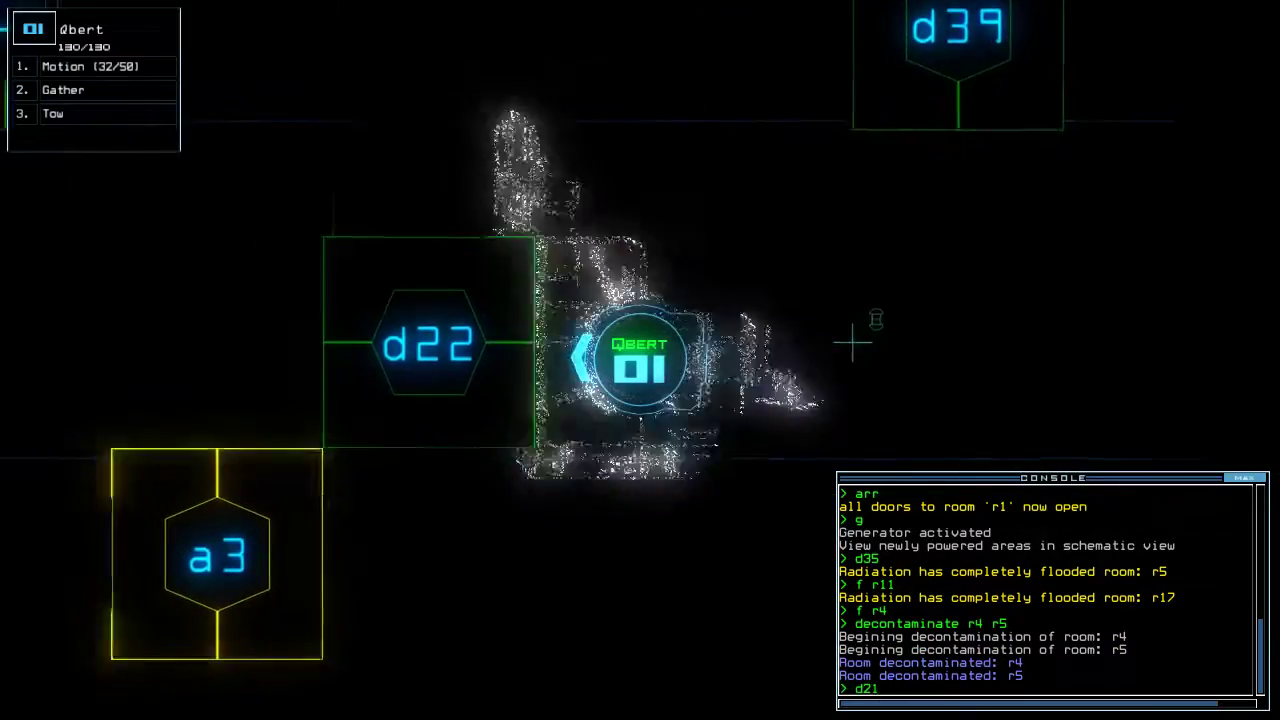
{"action": "type", "text": "21"}
{"action": "key", "text": "Return"}
{"action": "key", "text": "Tab"}
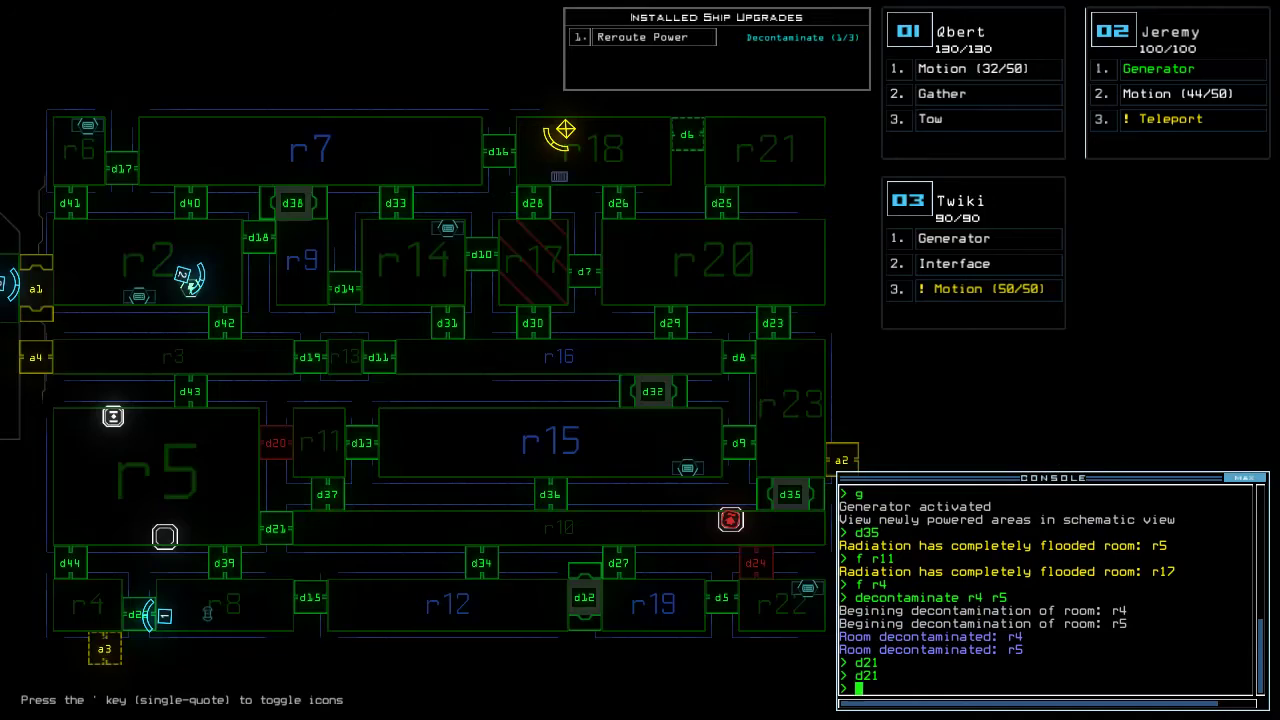
{"action": "key", "text": "Tab"}
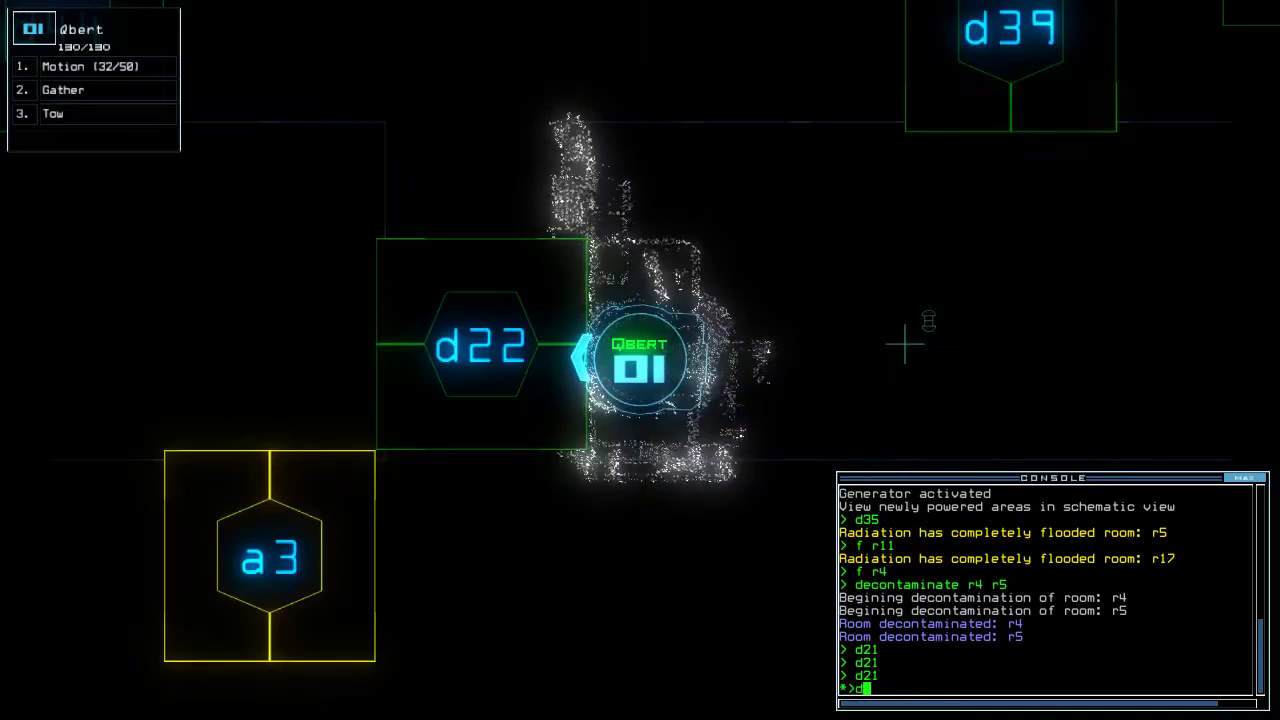
{"action": "type", "text": "d22"}
{"action": "key", "text": "Return"}
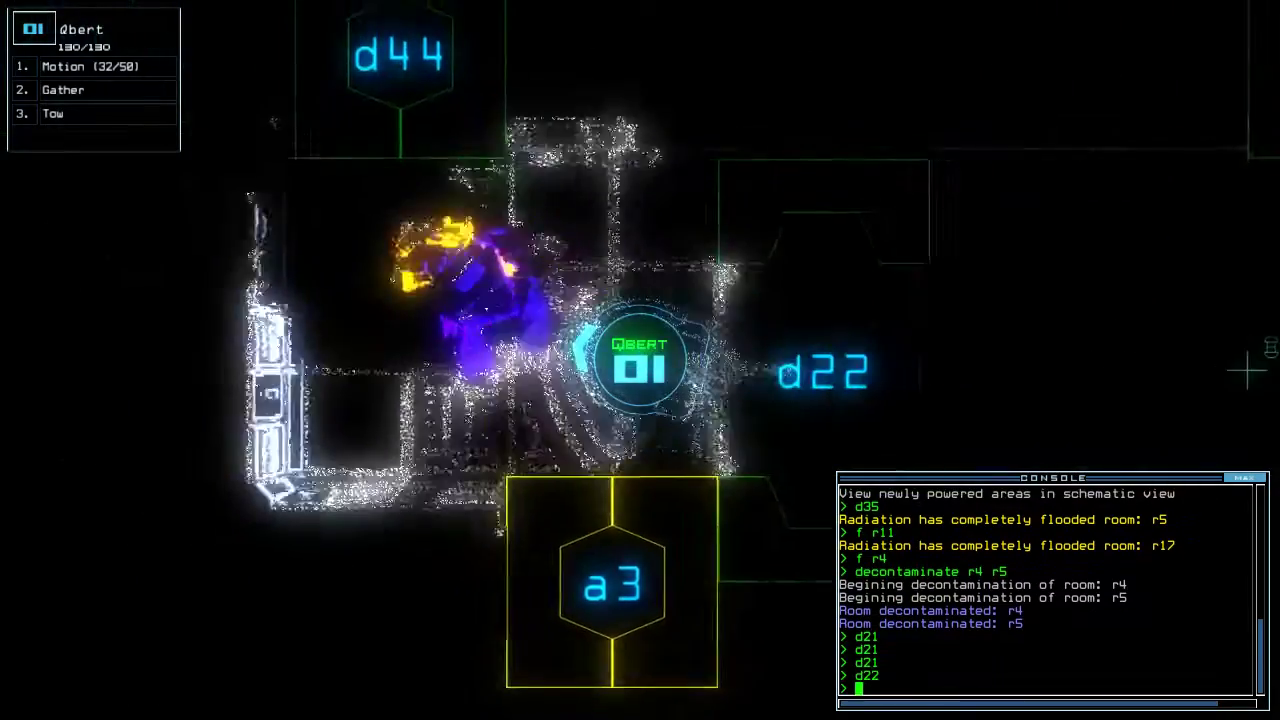
{"action": "type", "text": "g"}
Have Qbert gather the room's scrap, open door d44, and redock failing airlock a3
{"action": "key", "text": "Return"}
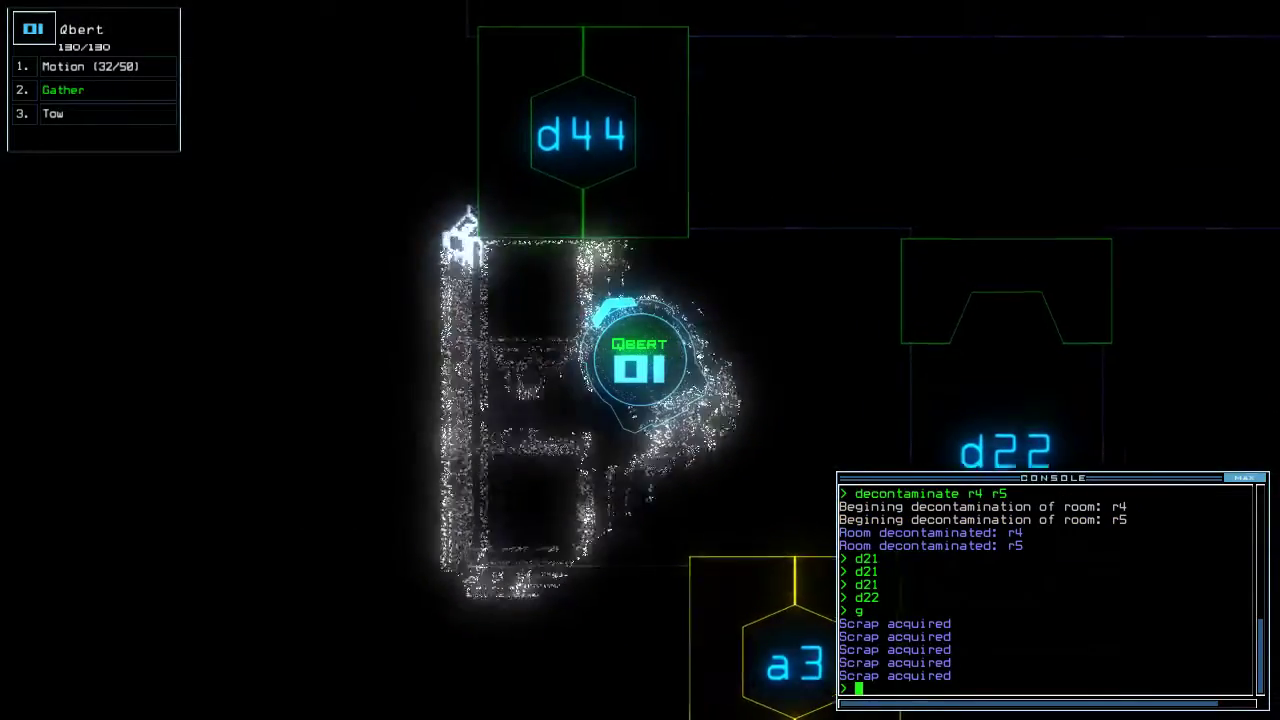
{"action": "type", "text": "d4"}
{"action": "key", "text": "Return"}
{"action": "type", "text": "d44"}
{"action": "key", "text": "Return"}
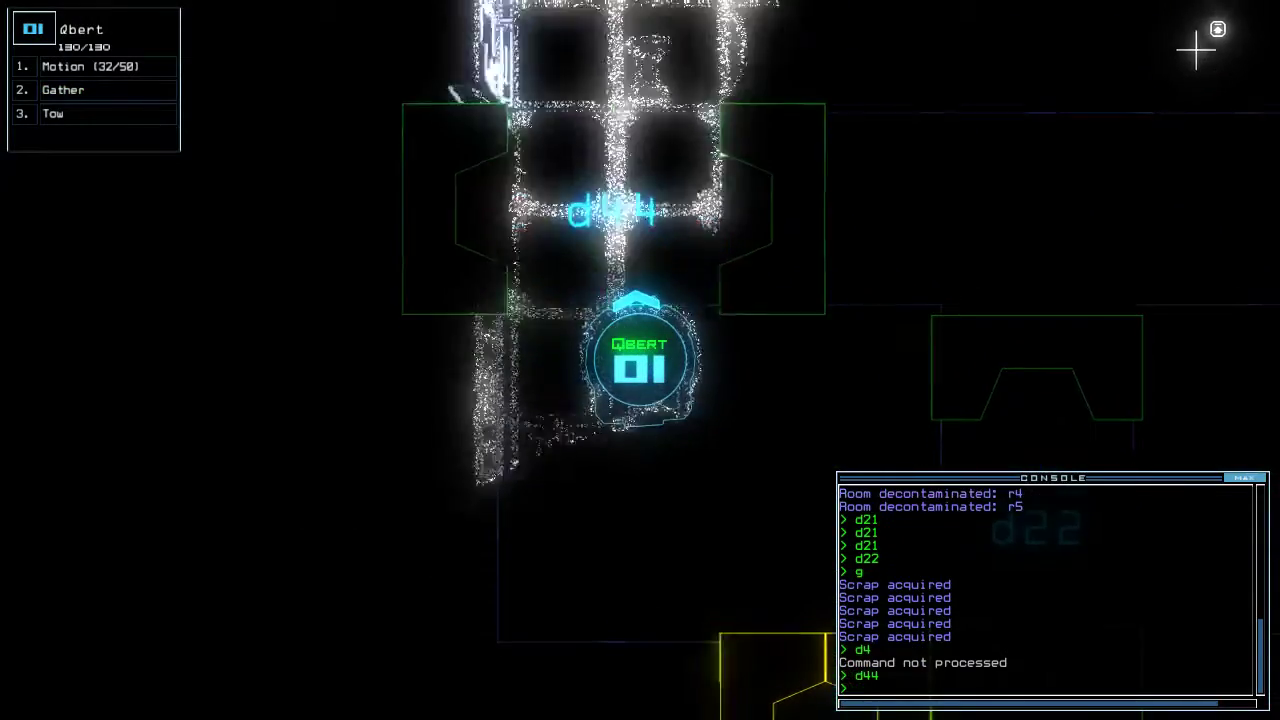
{"action": "type", "text": "d44"}
{"action": "key", "text": "Return"}
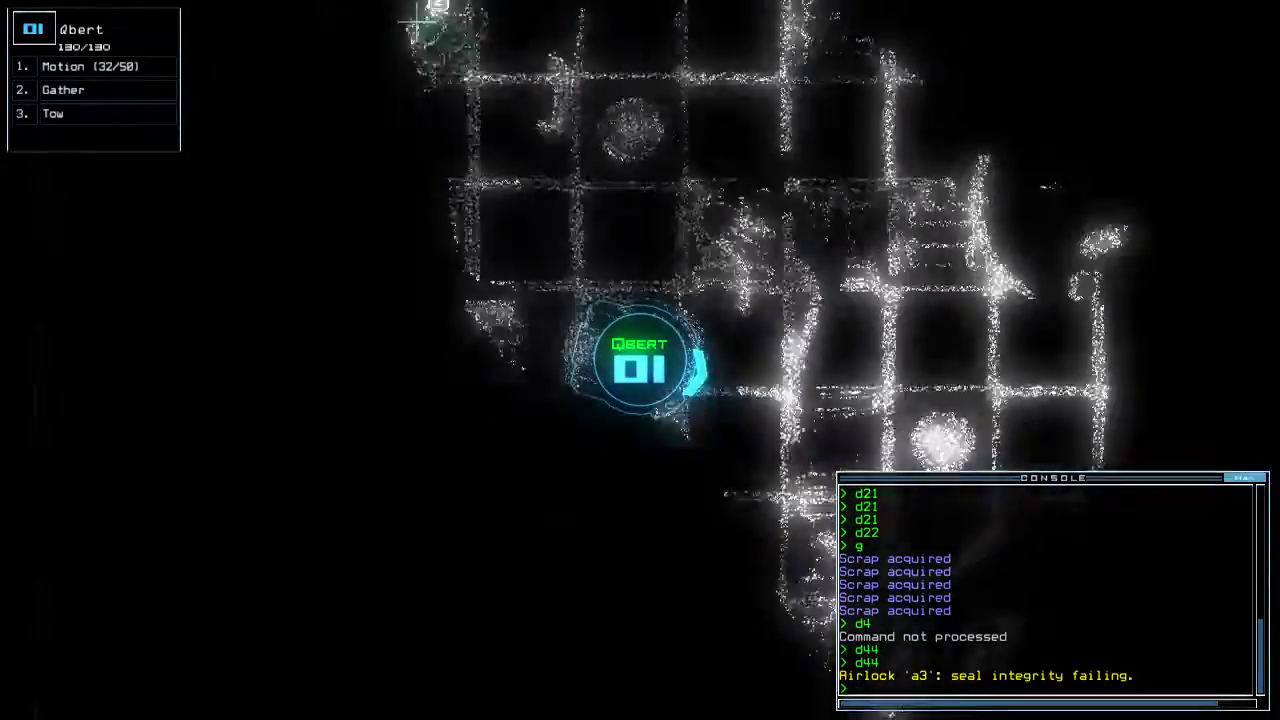
{"action": "type", "text": "dd a"}
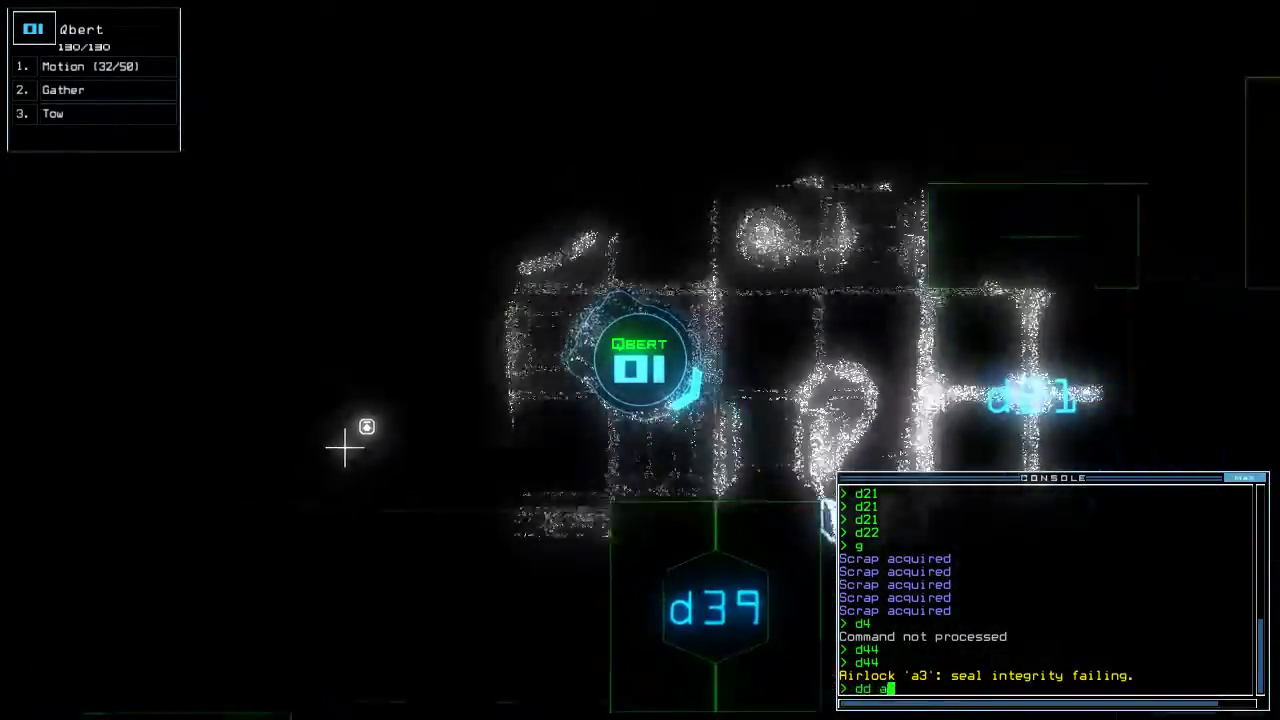
{"action": "type", "text": "3"}
{"action": "key", "text": "Return"}
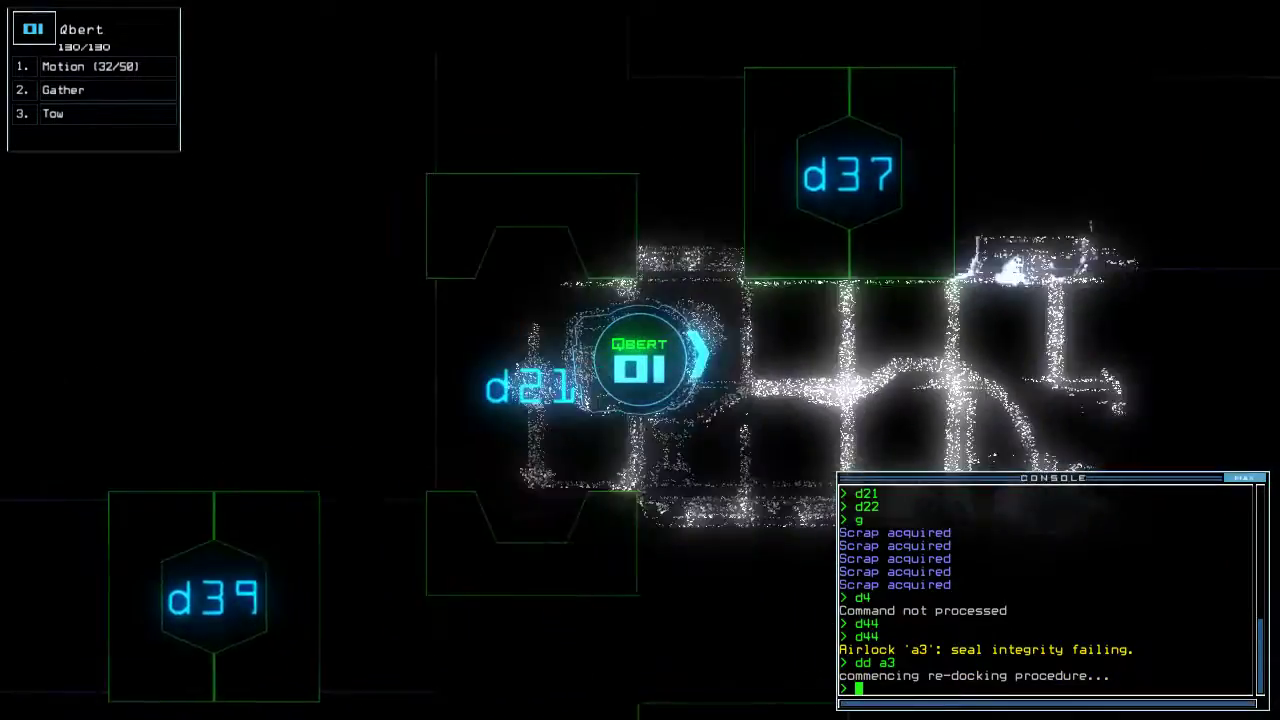
{"action": "type", "text": "d21"}
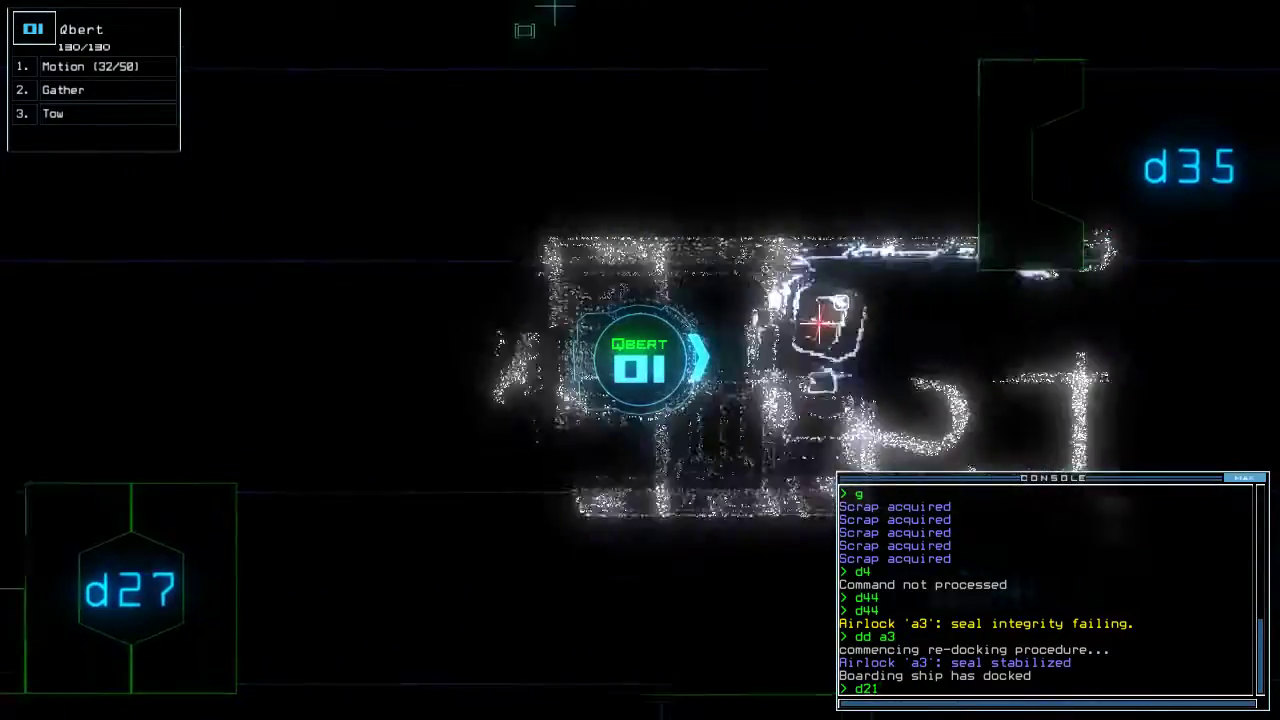
{"action": "type", "text": " d35"}
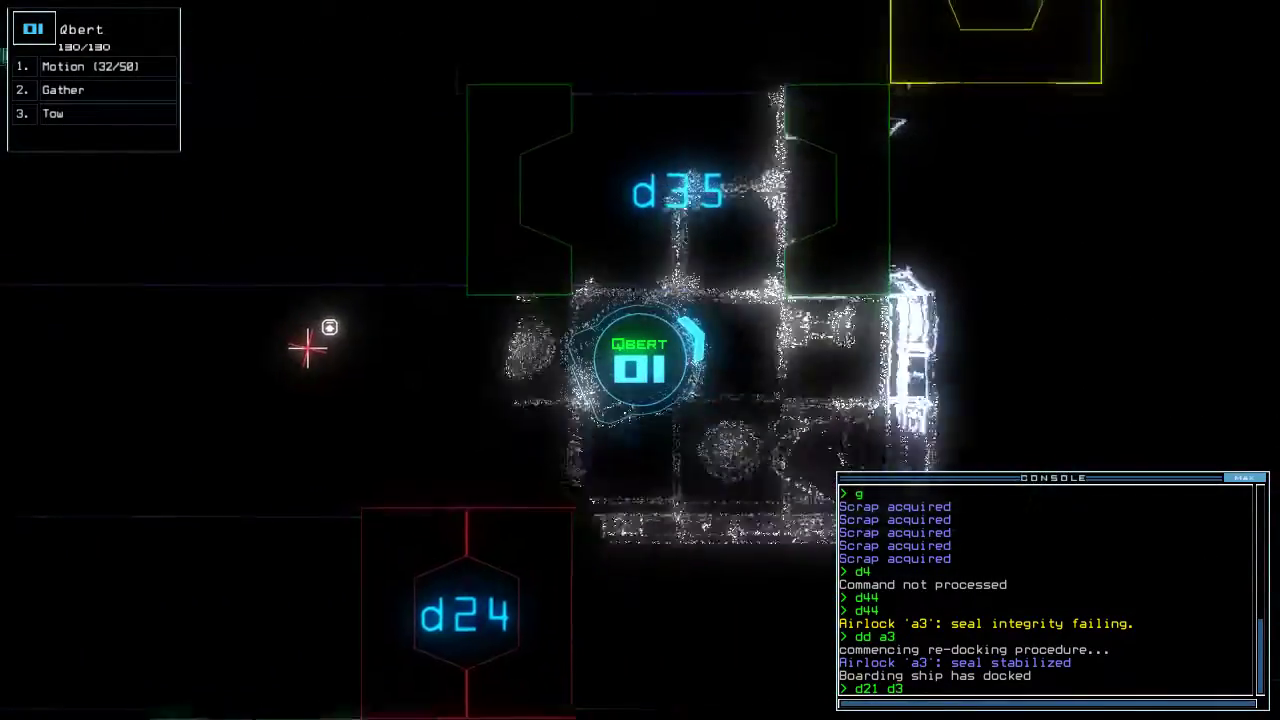
Open doors d21 and d35, redock at airlock a2, open d22, and open all doors into r1
{"action": "key", "text": "Return"}
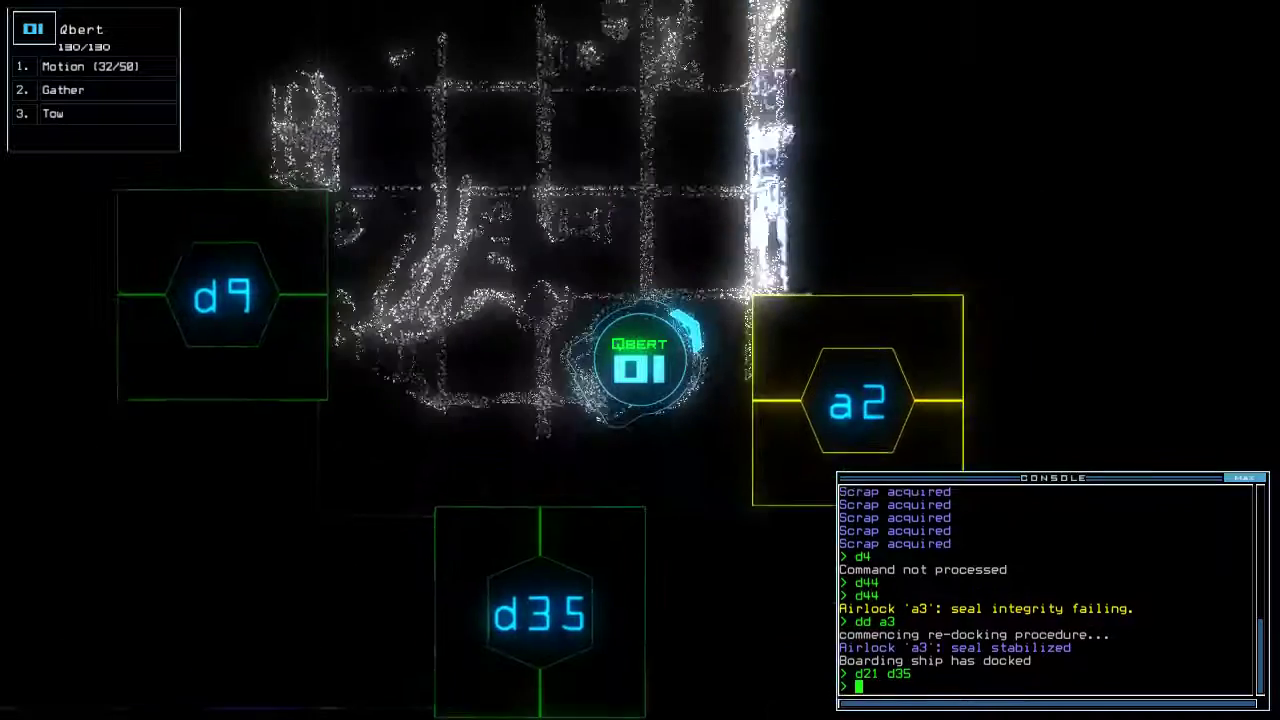
{"action": "key", "text": "Tab"}
{"action": "type", "text": "d"}
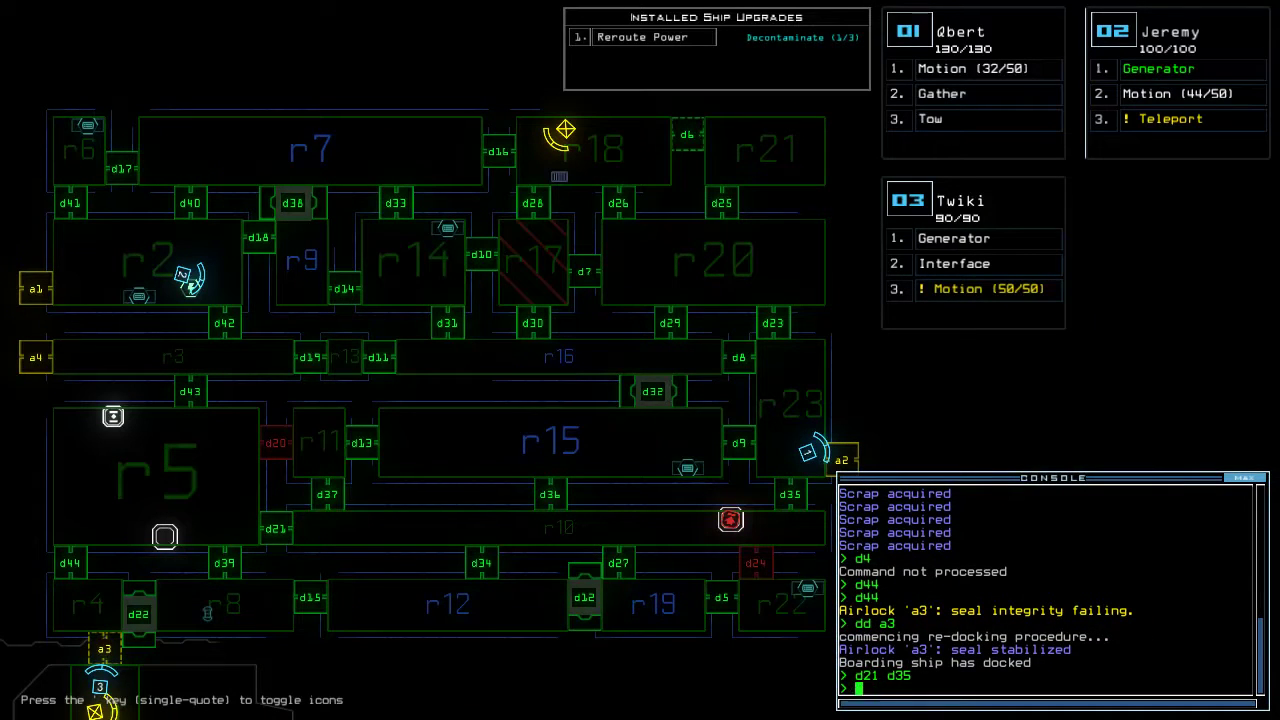
{"action": "type", "text": "d a2"}
{"action": "key", "text": "Return"}
{"action": "type", "text": "d22"}
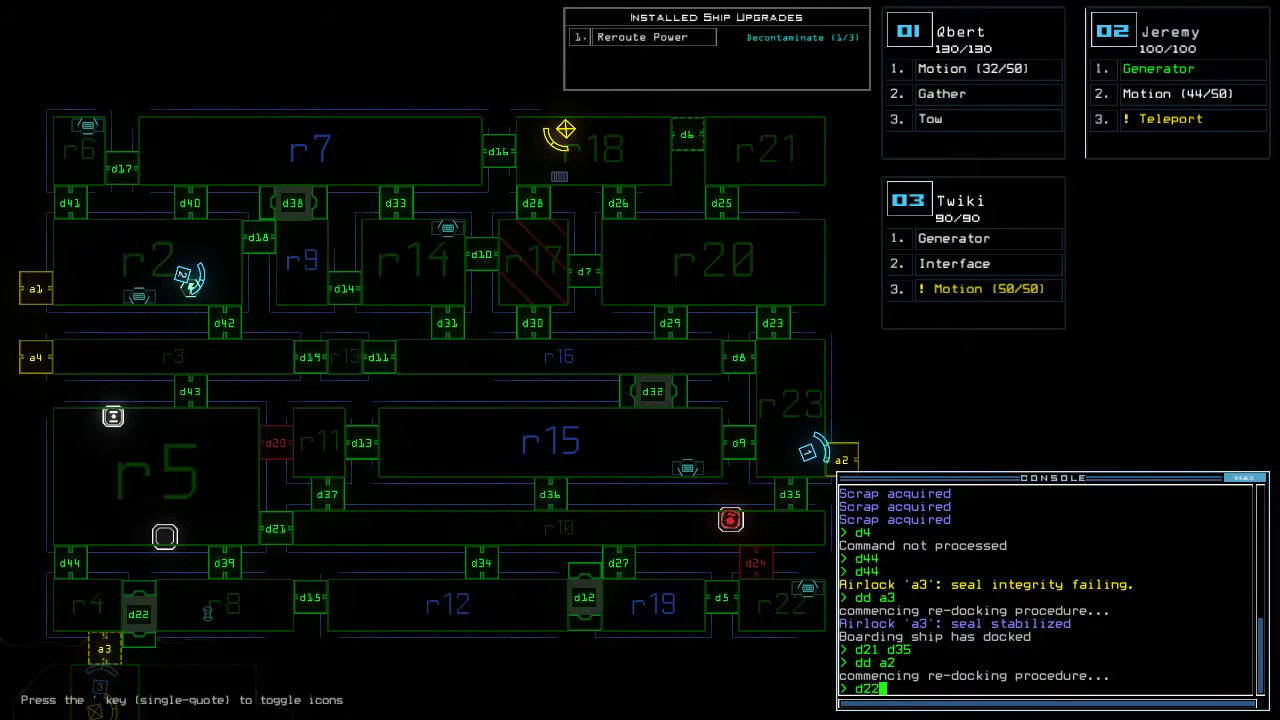
{"action": "key", "text": "Return"}
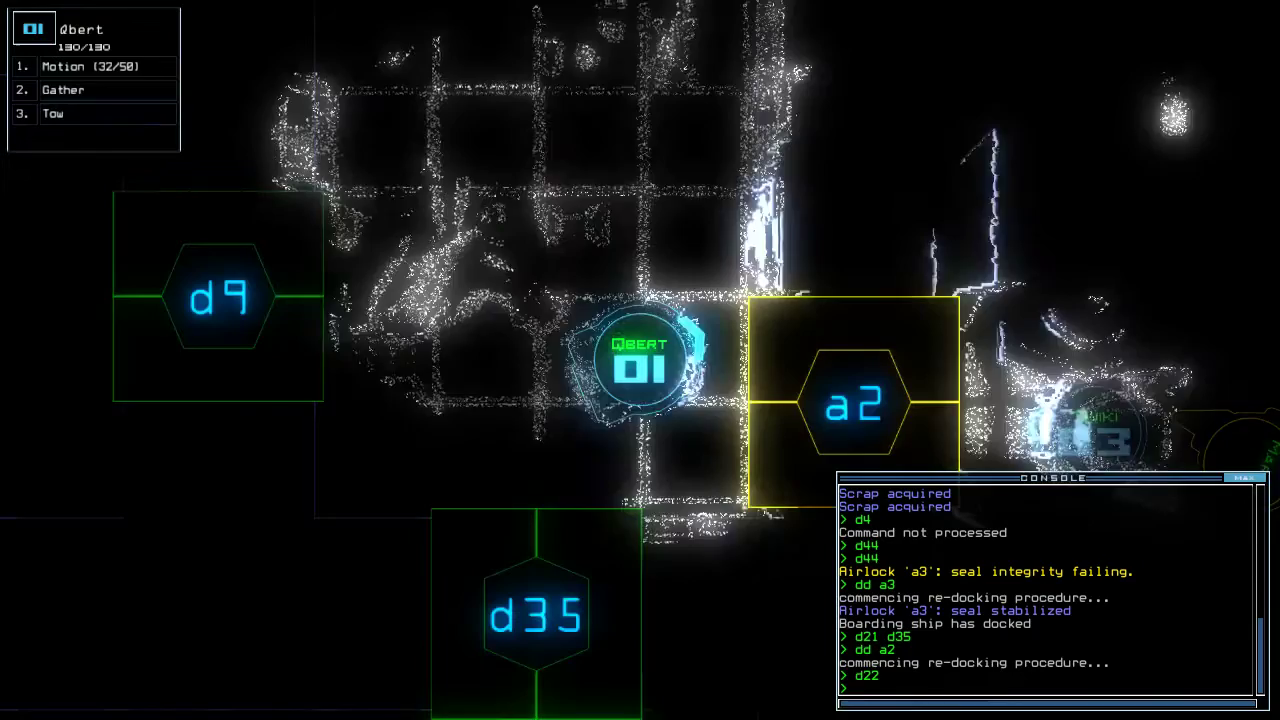
{"action": "type", "text": "arr"}
{"action": "key", "text": "Return"}
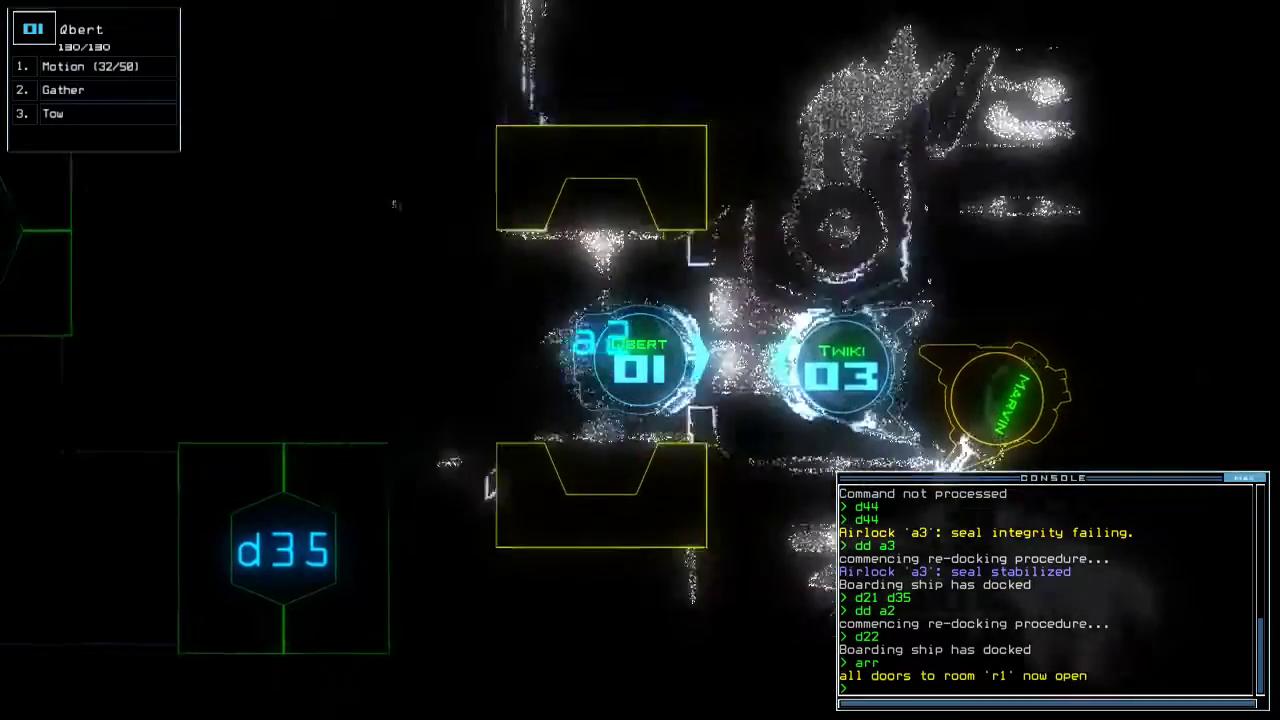
Select drone Twiki, redock at airlock a1, and reopen all doors into room r1
{"action": "key", "text": "3"}
{"action": "key", "text": "Tab"}
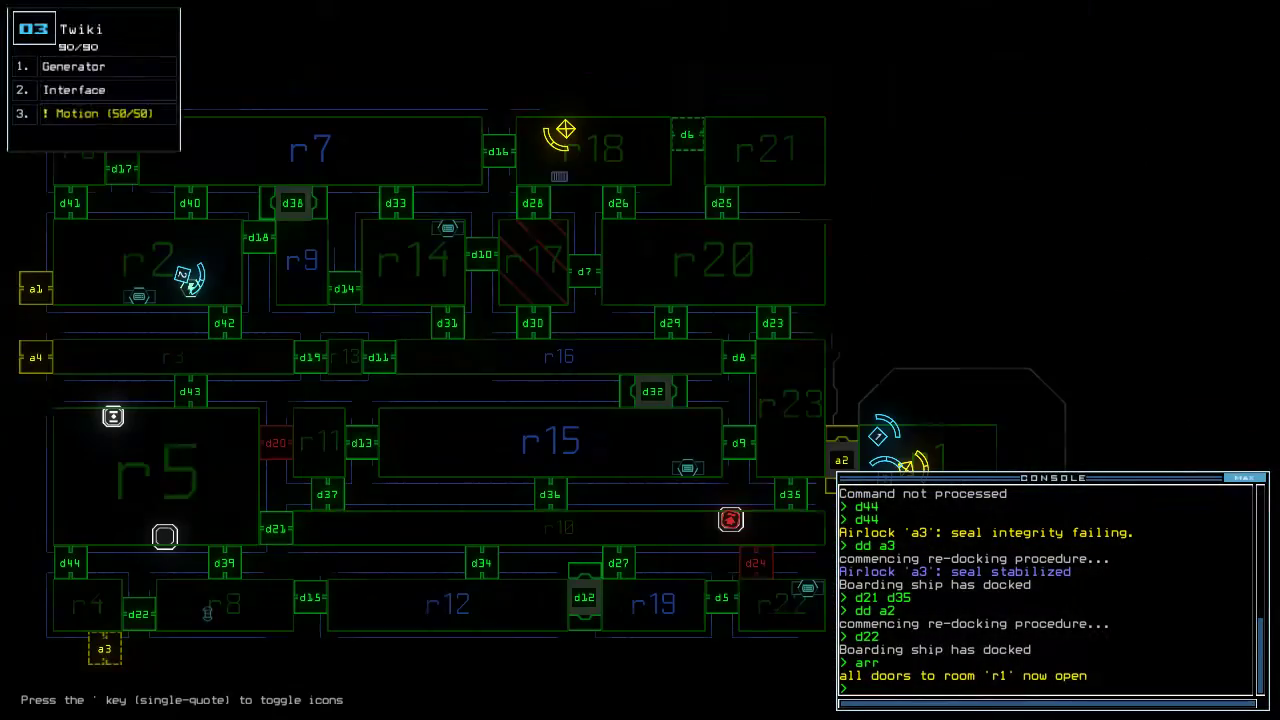
{"action": "type", "text": "dd a1"}
{"action": "key", "text": "Return"}
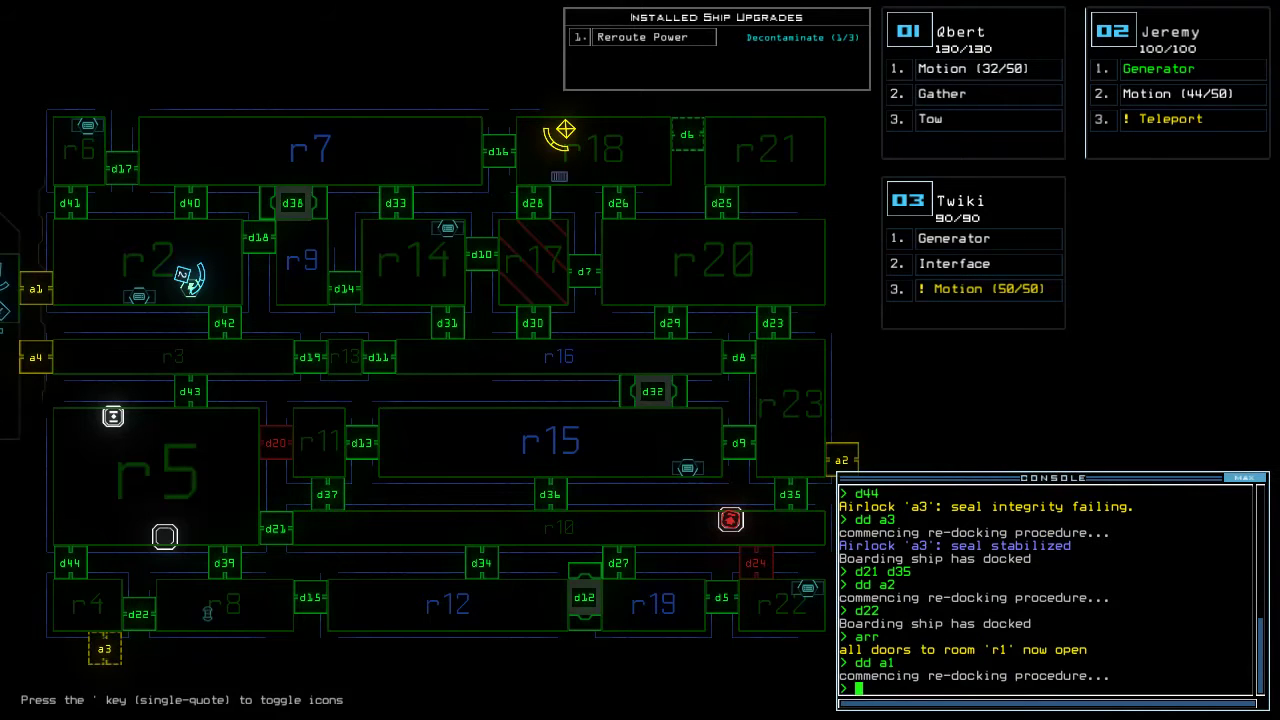
{"action": "type", "text": "2"}
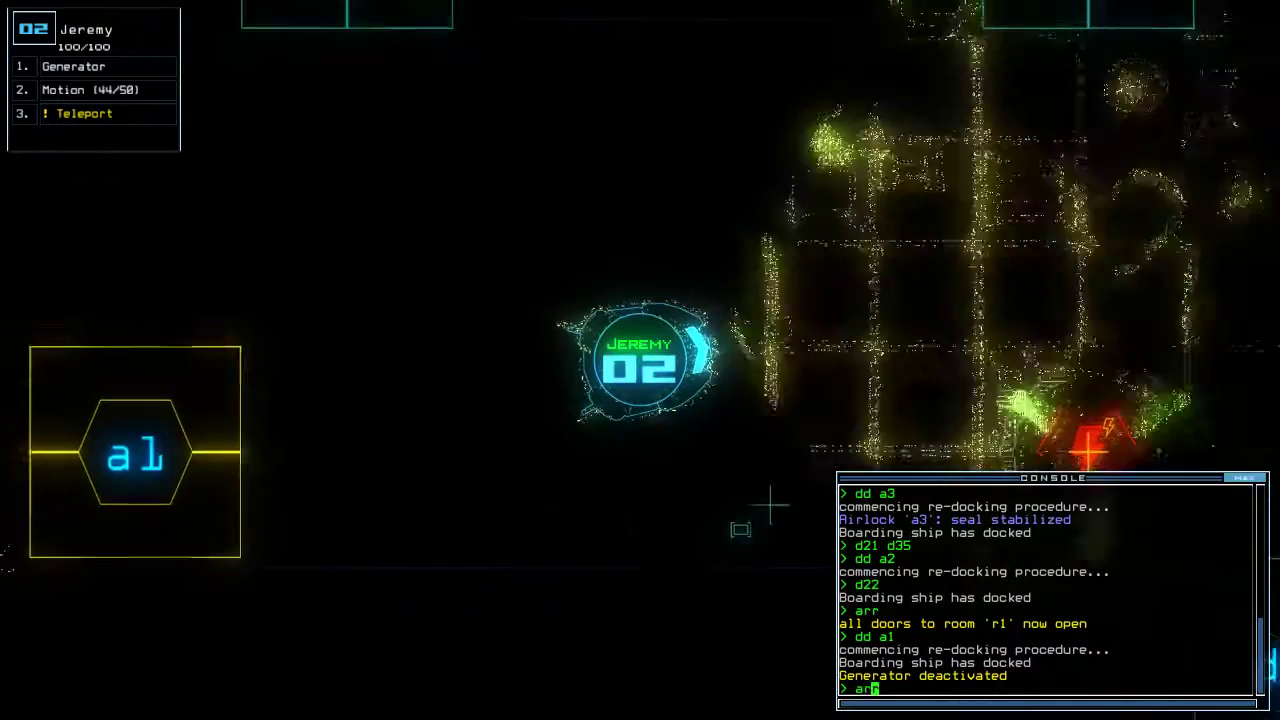
{"action": "type", "text": "arr"}
{"action": "key", "text": "Return"}
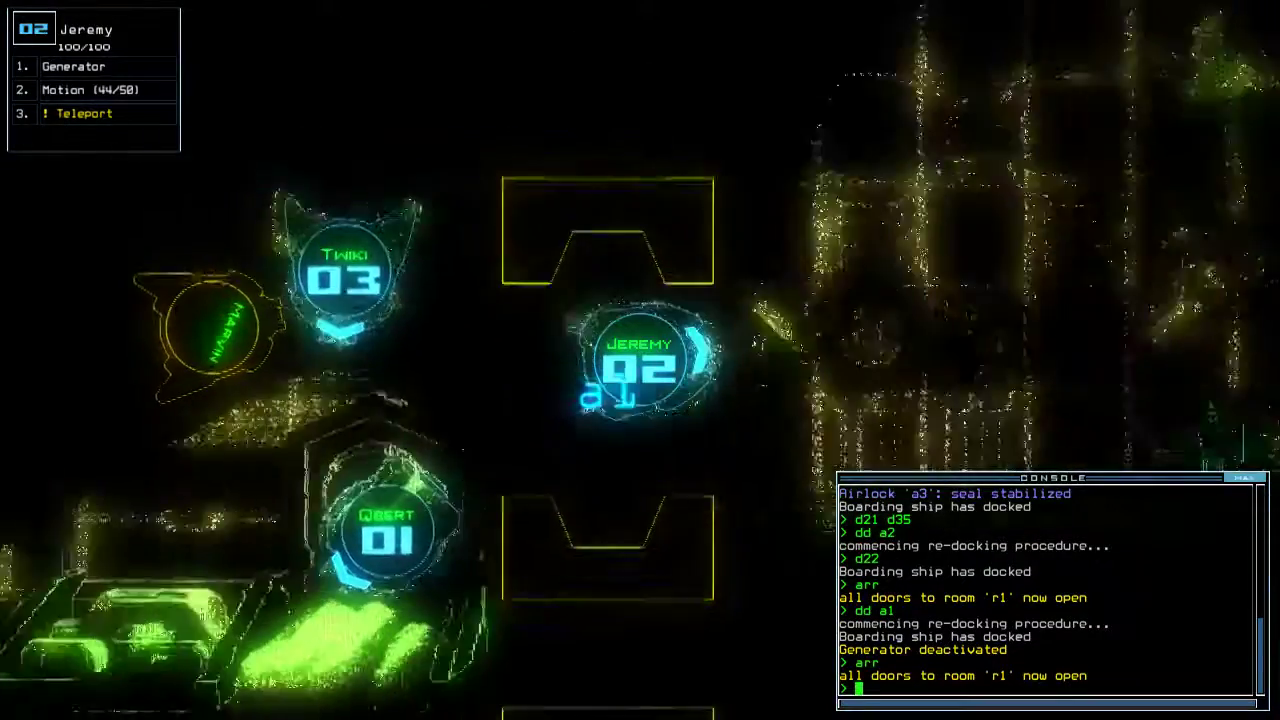
{"action": "type", "text": "a"}
{"action": "key", "text": "Return"}
Close room r1's doors with 'ra' and leave with 'out', ending on a score of 1025
{"action": "key", "text": "Tab"}
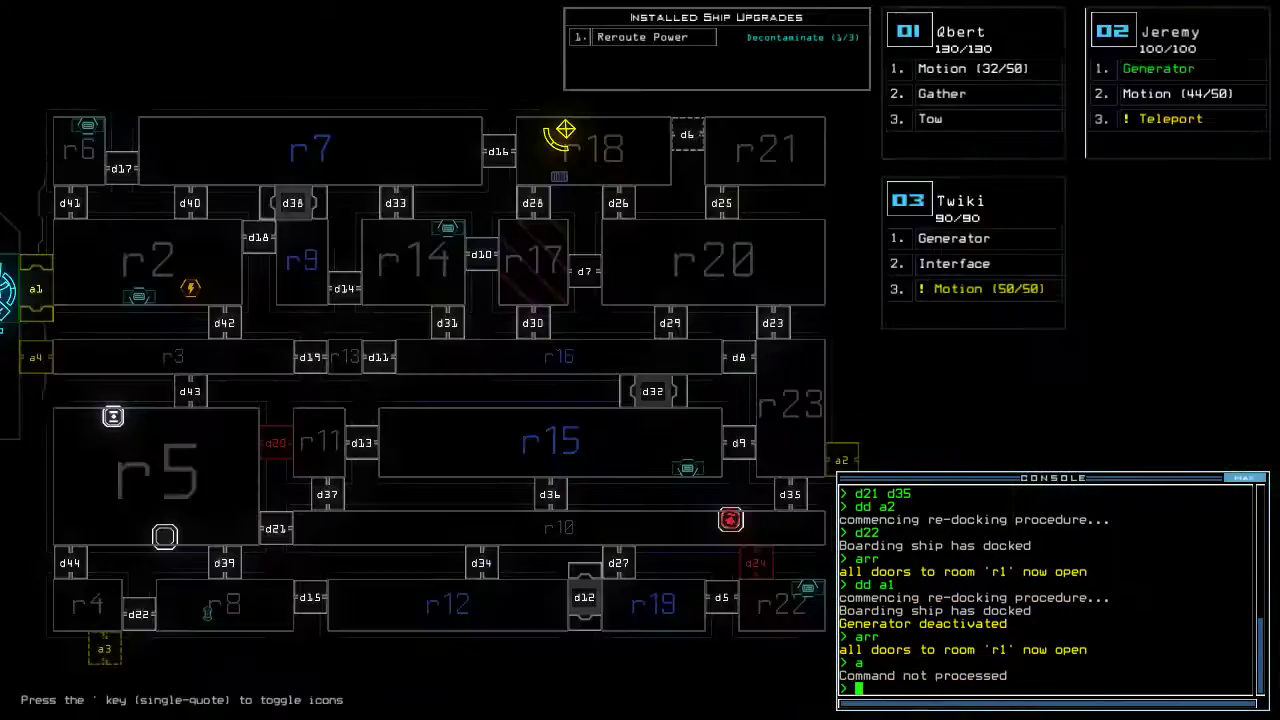
{"action": "type", "text": "ra"}
{"action": "key", "text": "Return"}
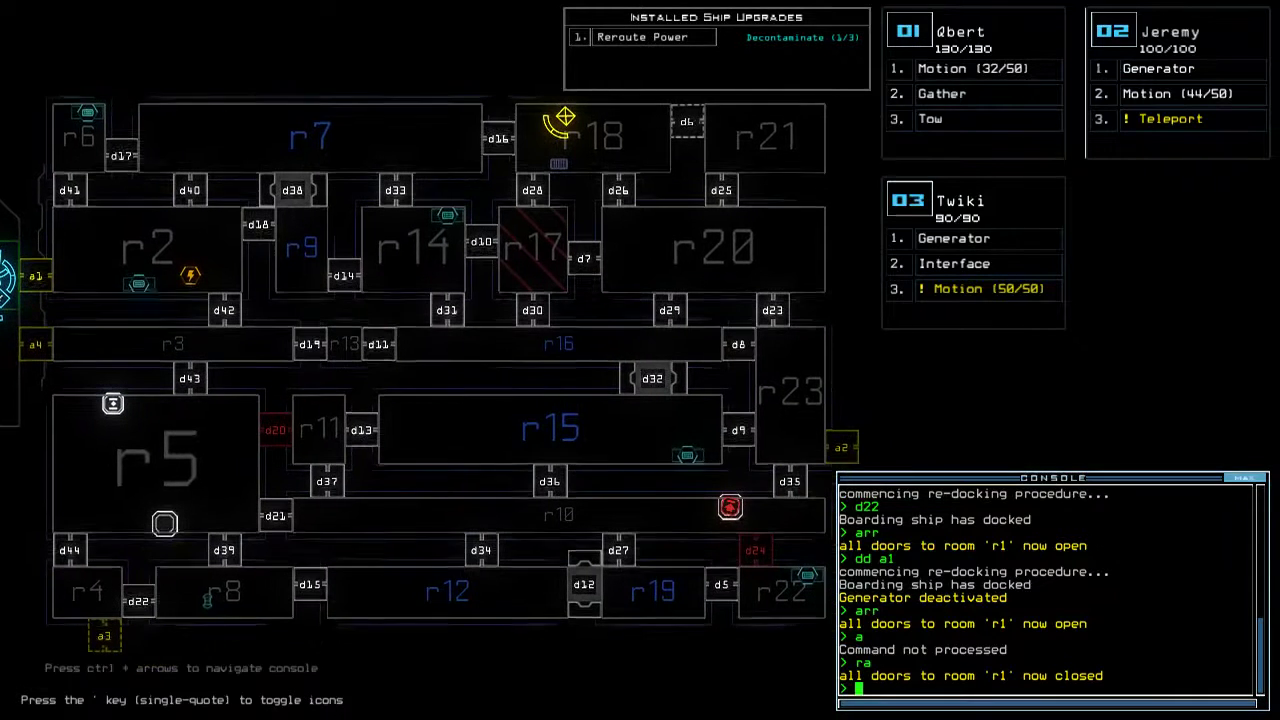
{"action": "type", "text": "ou"}
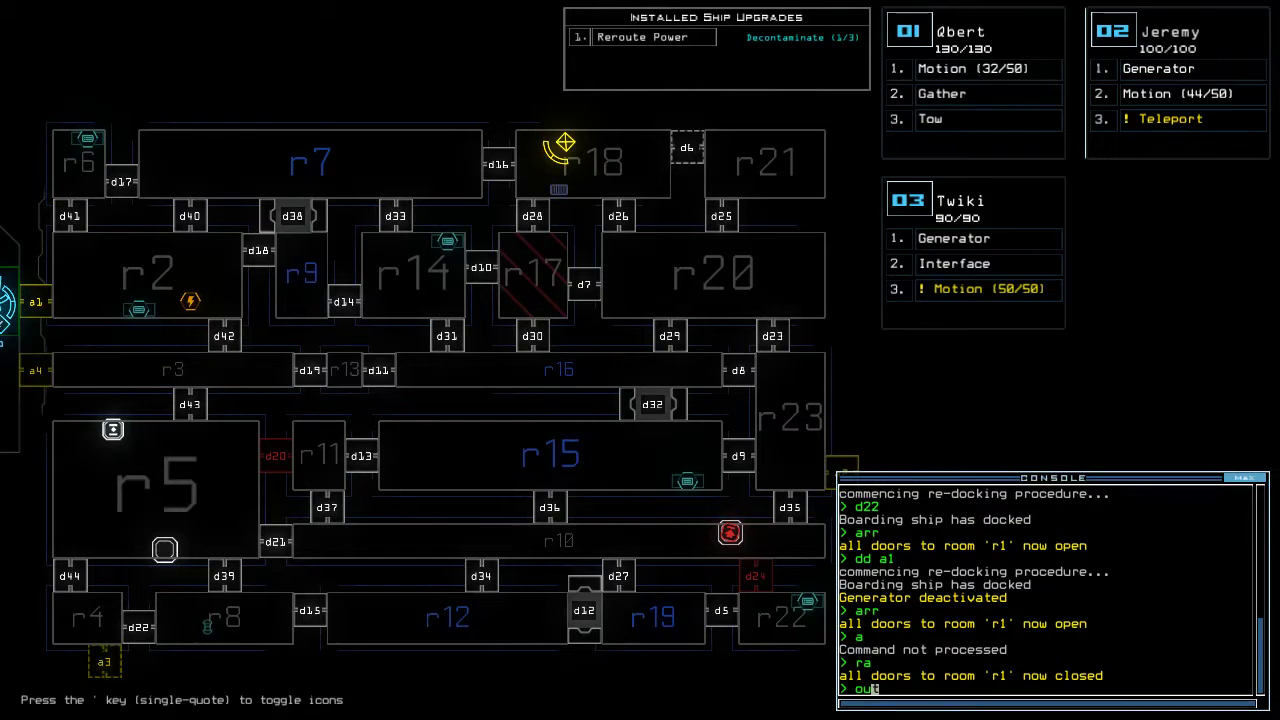
{"action": "key", "text": "Return"}
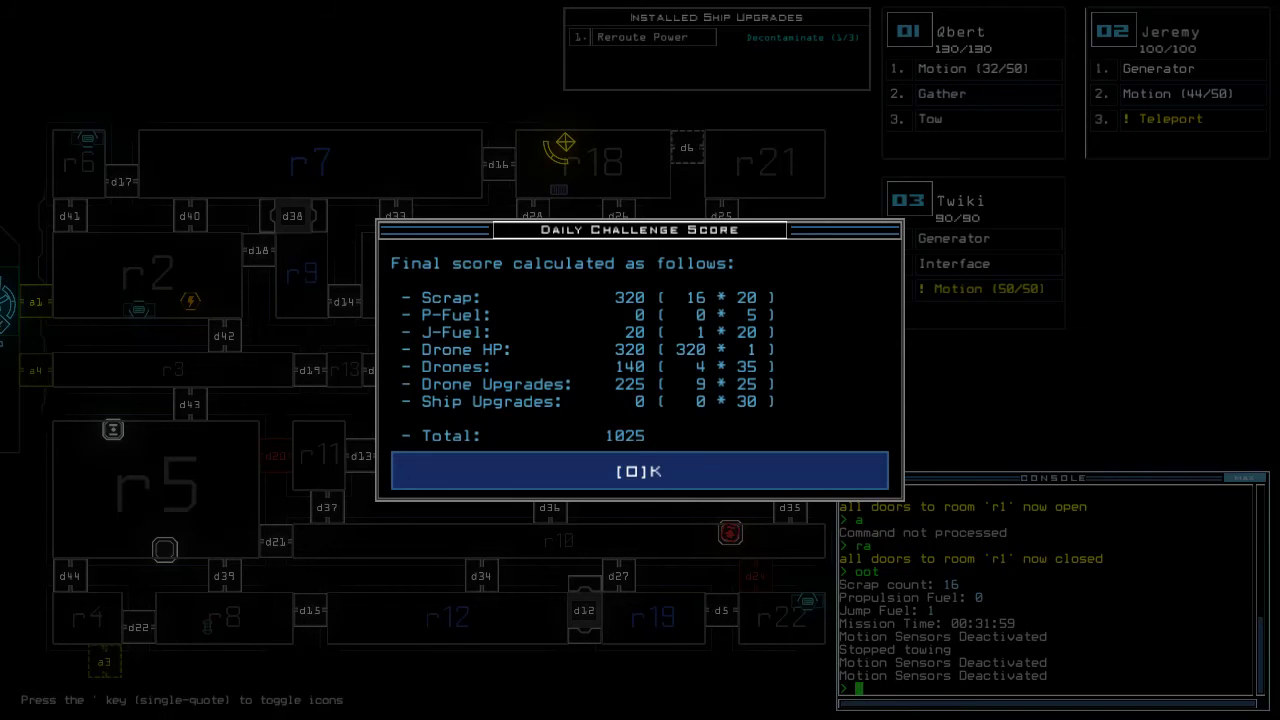
Dismiss the 1025-point Daily Challenge Score summary to reach the daily leaderboard
{"action": "key", "text": "o"}
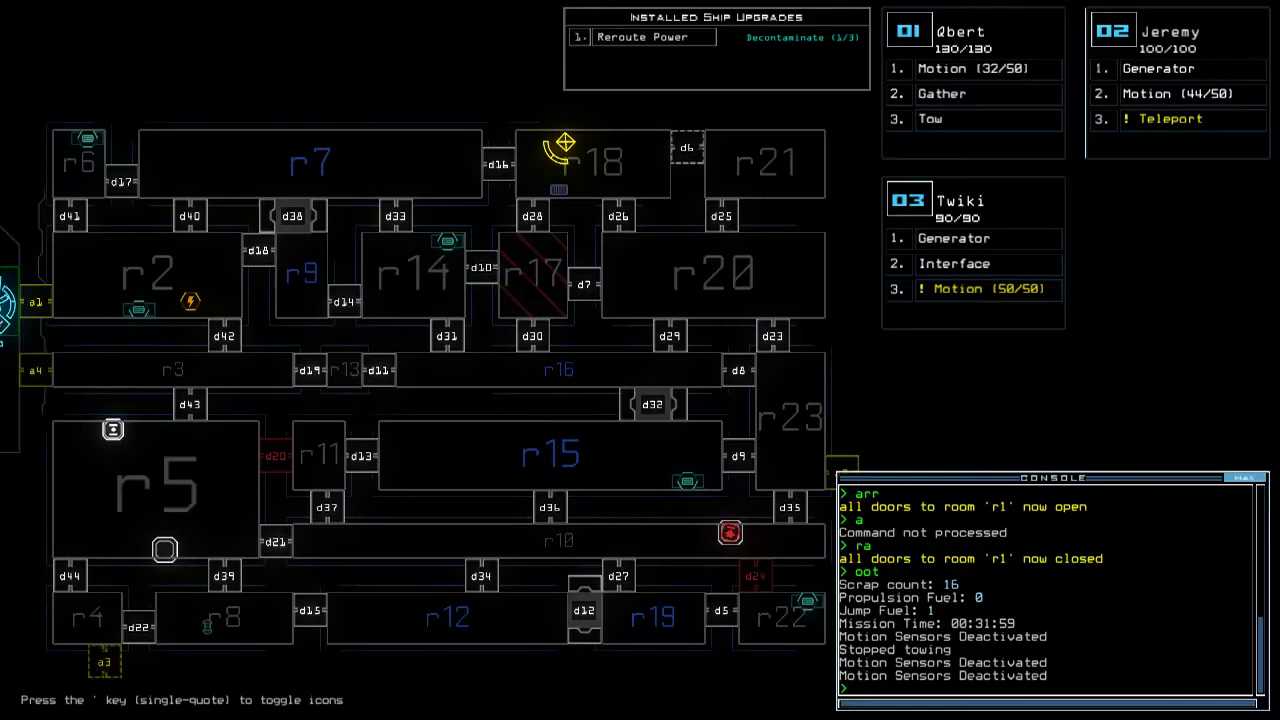